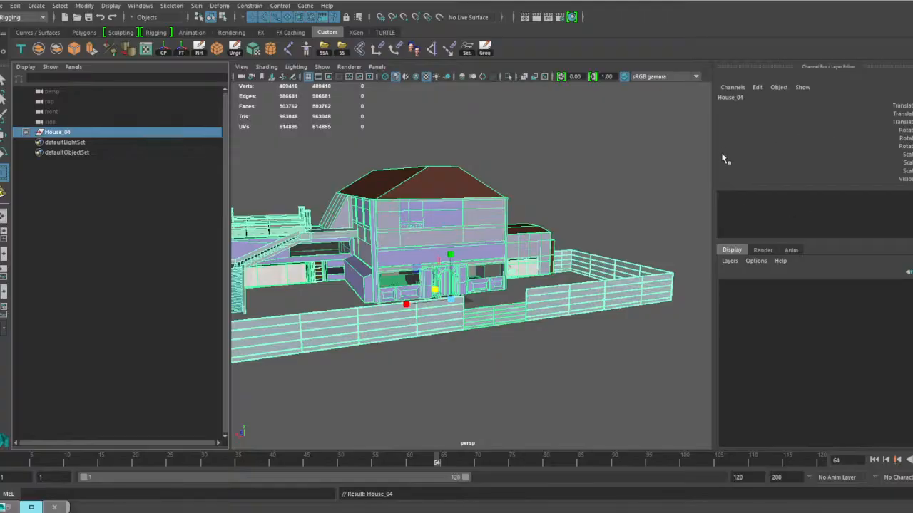
Expand the House_04 hierarchy and find where House_4_group2 sits inside the house.
drag(713, 163, 845, 165)
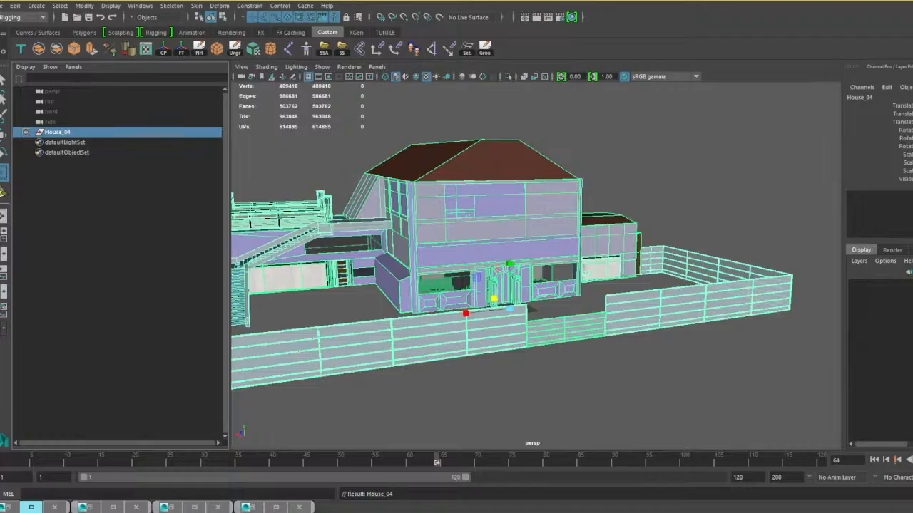
click(25, 132)
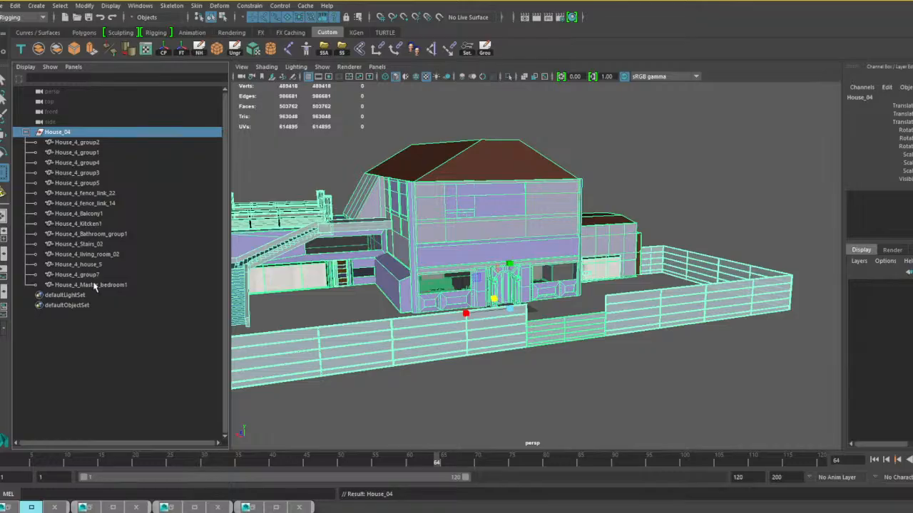
click(90, 143)
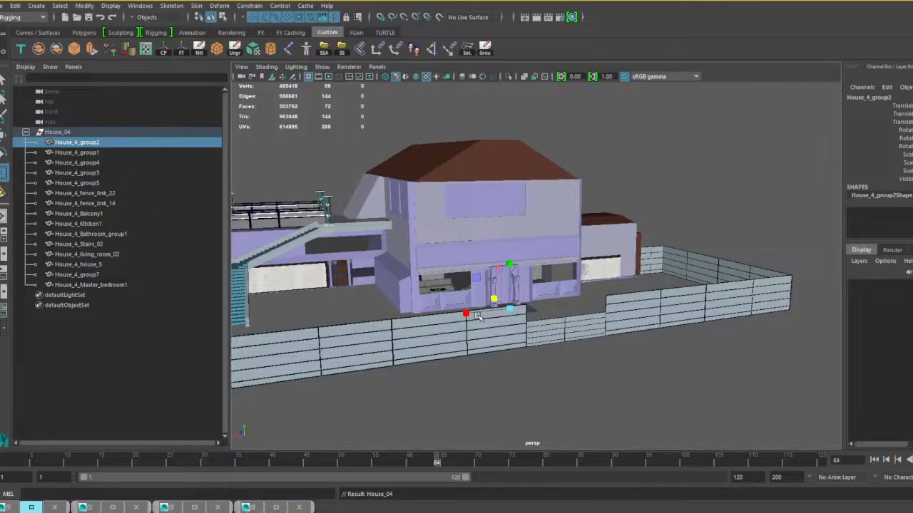
alt+drag(479, 317, 504, 299)
scroll(500, 298, up, 3)
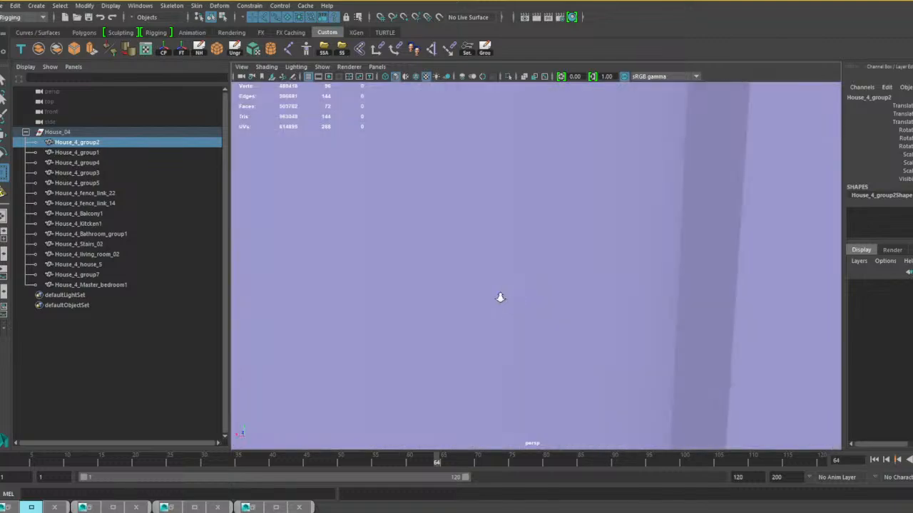
scroll(500, 297, down, 10)
scroll(501, 235, up, 10)
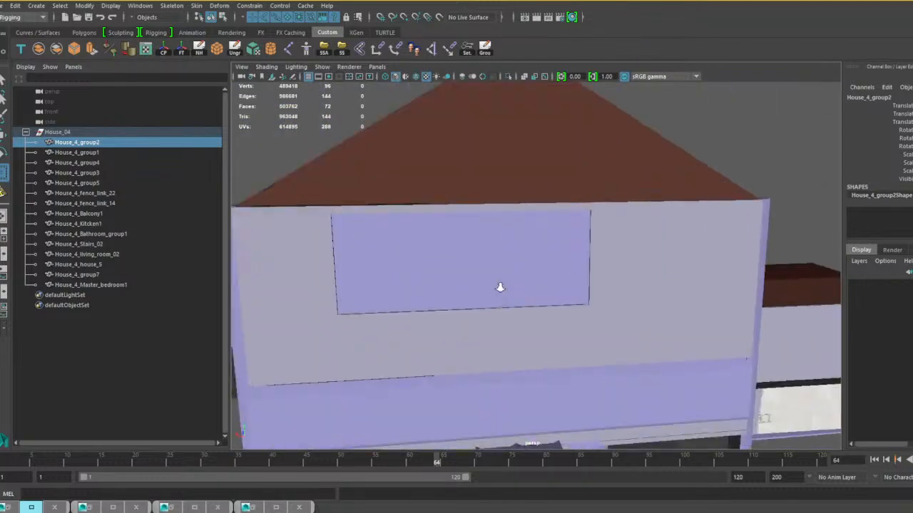
scroll(630, 323, up, 3)
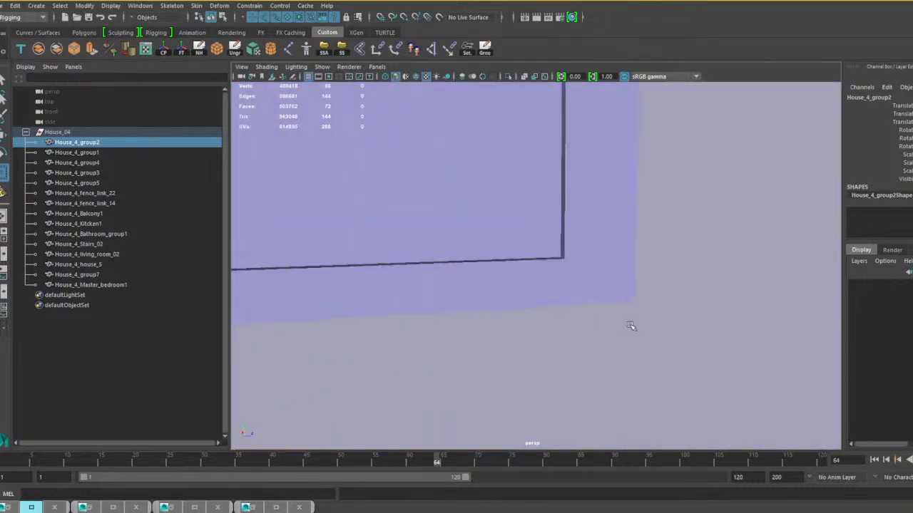
mouse_move(630, 324)
alt+mouse_down()
mouse_move(572, 319)
mouse_move(634, 319)
alt+mouse_up()
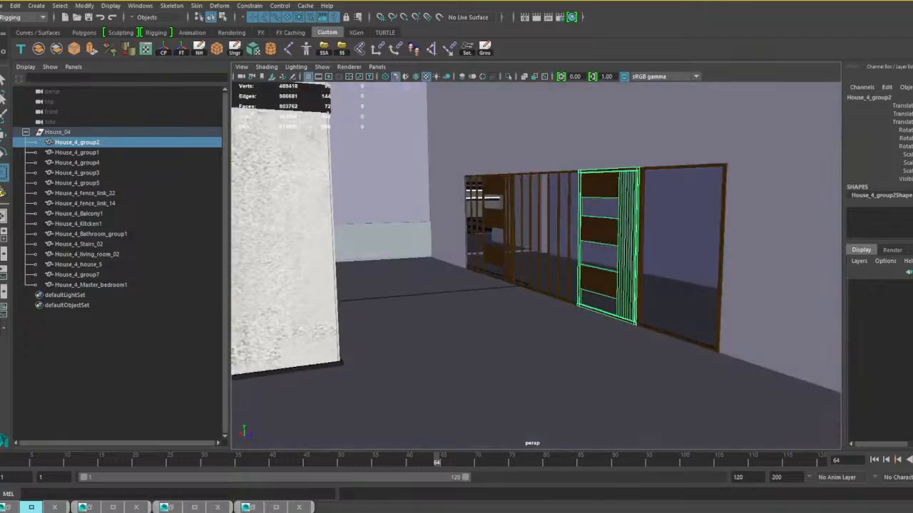
Rename House_4_group2 as House_4_Door_01.
double_click(78, 143)
click(111, 143)
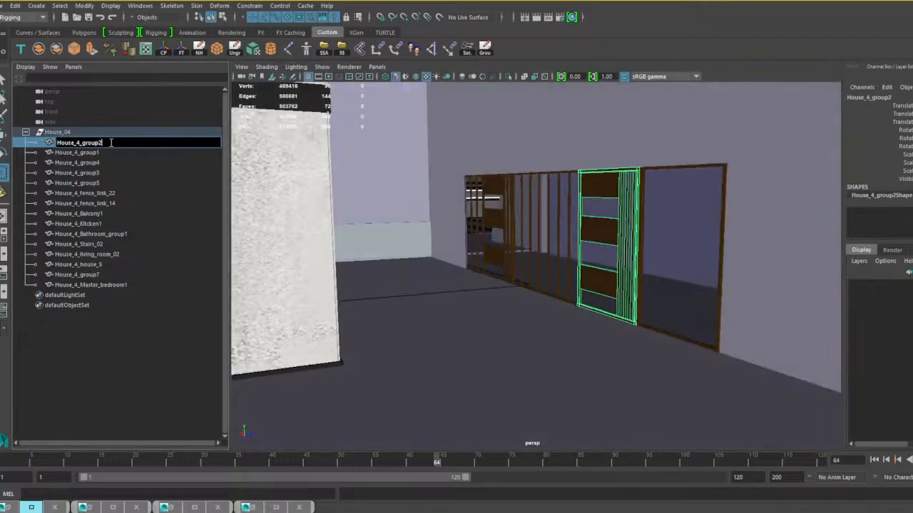
key(BackSpace)
key(BackSpace)
key(BackSpace)
key(BackSpace)
key(BackSpace)
text(Door)
text( 01)
drag(111, 143, 83, 143)
Rename House_4_group1, the neighbouring door panel, as House_4_Door_02.
click(92, 152)
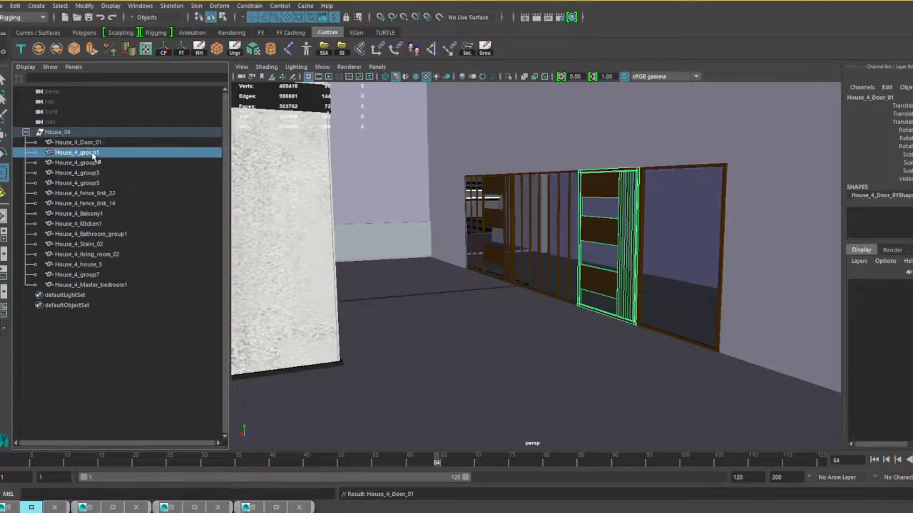
double_click(92, 153)
drag(104, 152, 84, 160)
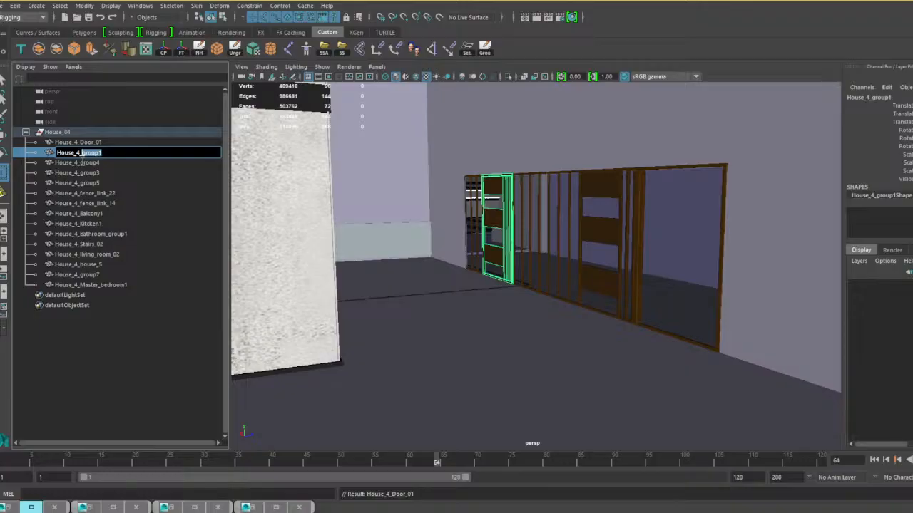
text(Door_02)
key(Return)
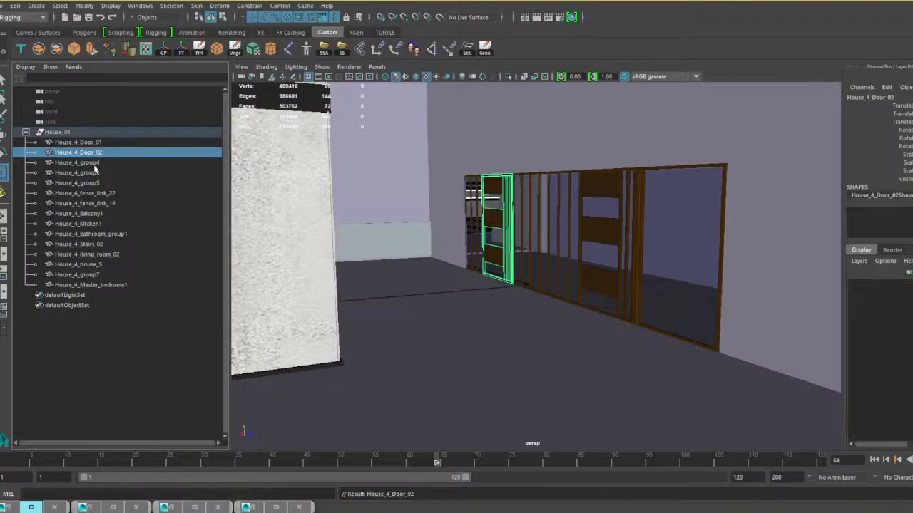
Locate House_4_group4 on the building and rename it as House_4_Door_03.
click(93, 164)
alt+drag(317, 199, 570, 286)
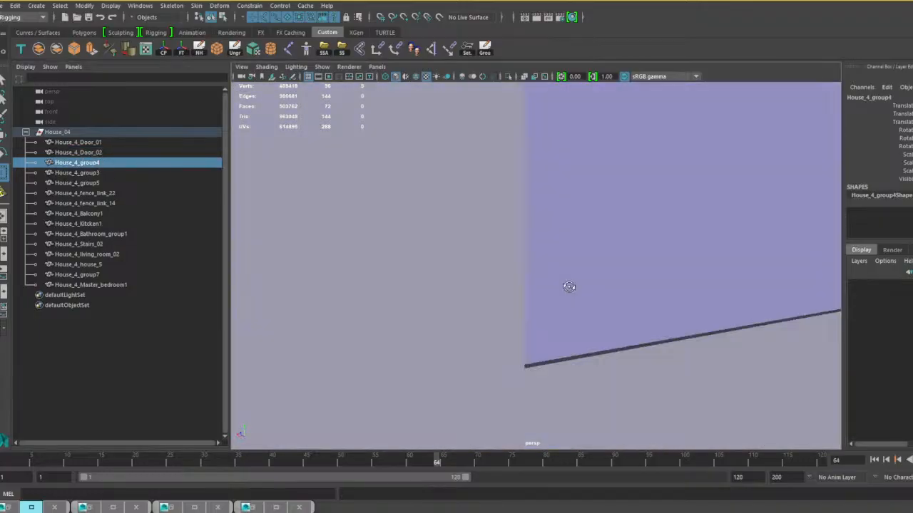
scroll(568, 306, down, 8)
alt+middle_drag(548, 320, 549, 290)
scroll(550, 289, up, 5)
alt+drag(549, 290, 392, 290)
alt+middle_drag(392, 290, 363, 296)
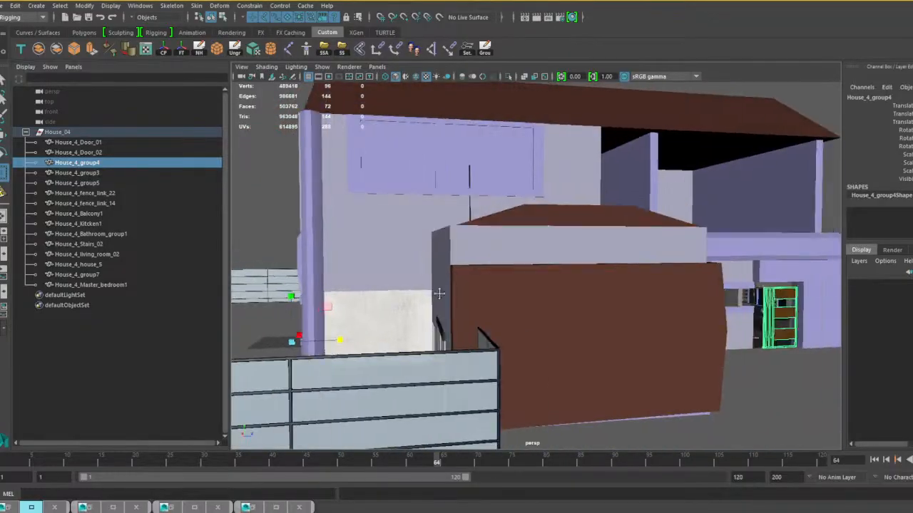
alt+drag(631, 328, 586, 326)
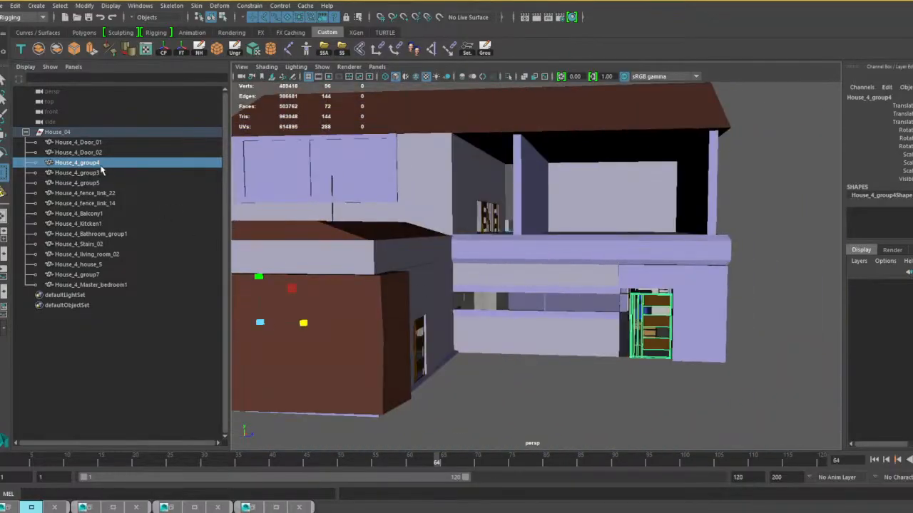
double_click(101, 164)
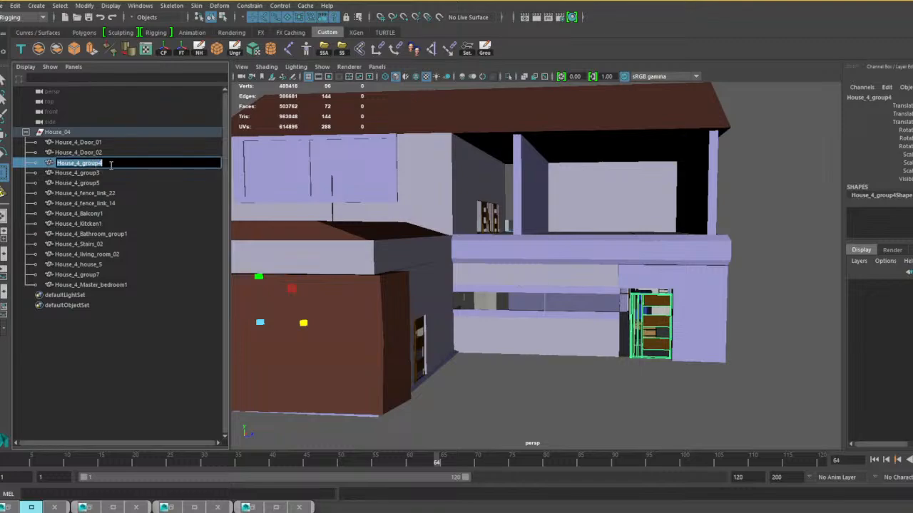
drag(102, 165, 83, 174)
text(Door_03)
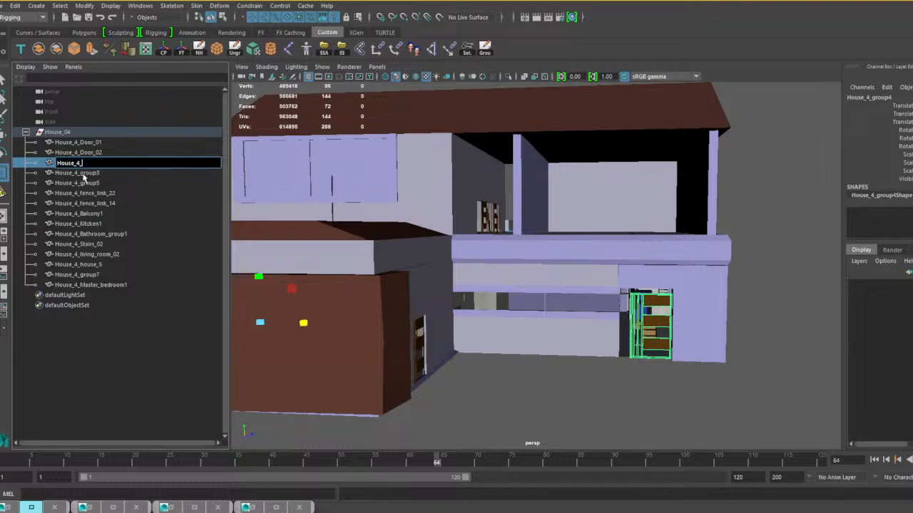
key(Return)
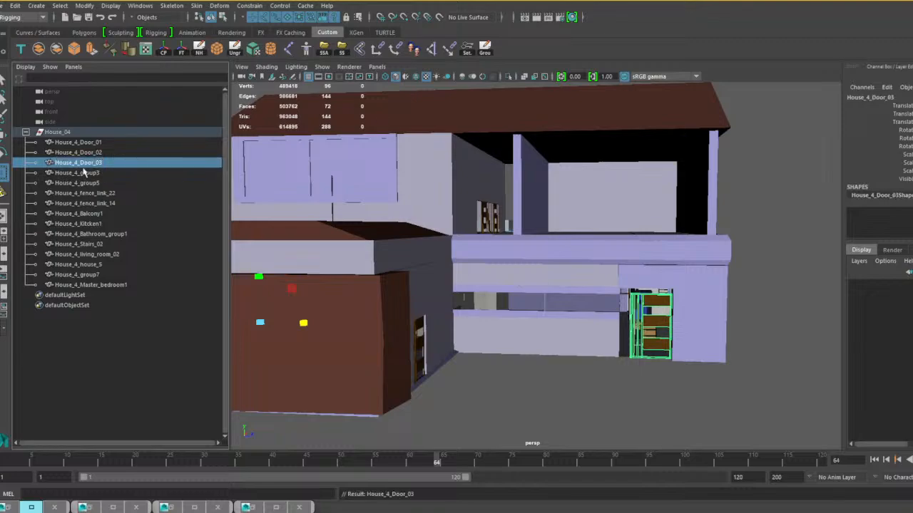
Rename House_4_group3 as House_4_Door_04.
double_click(102, 173)
drag(103, 173, 83, 182)
text(Door_04)
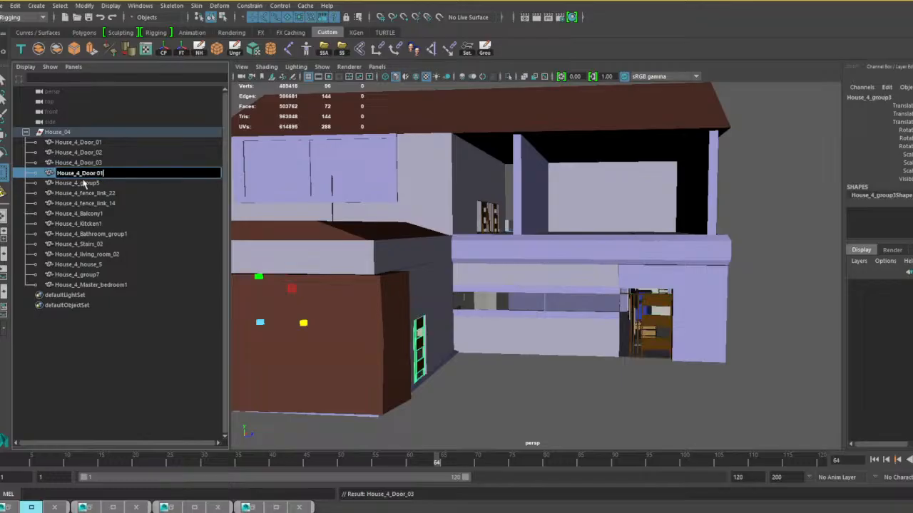
key(Return)
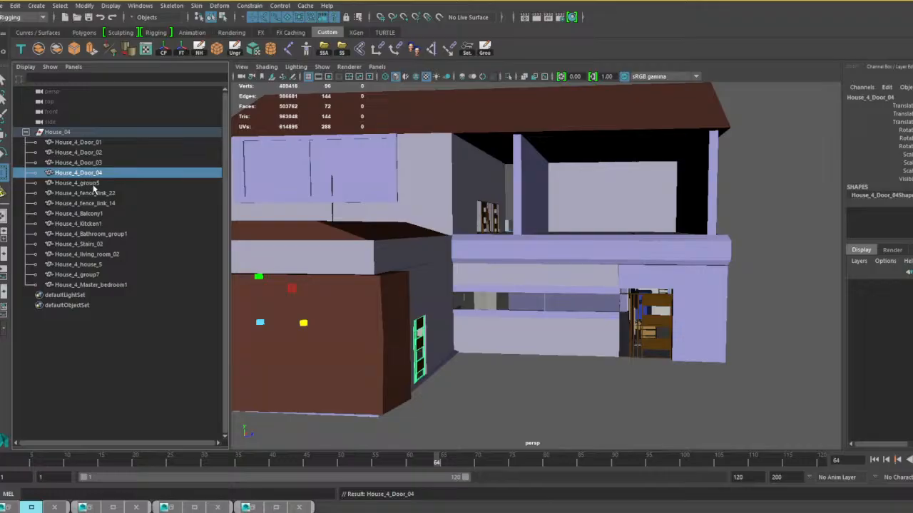
Rename House_4_group5 as House_4_Door_05.
double_click(97, 184)
drag(105, 183, 85, 193)
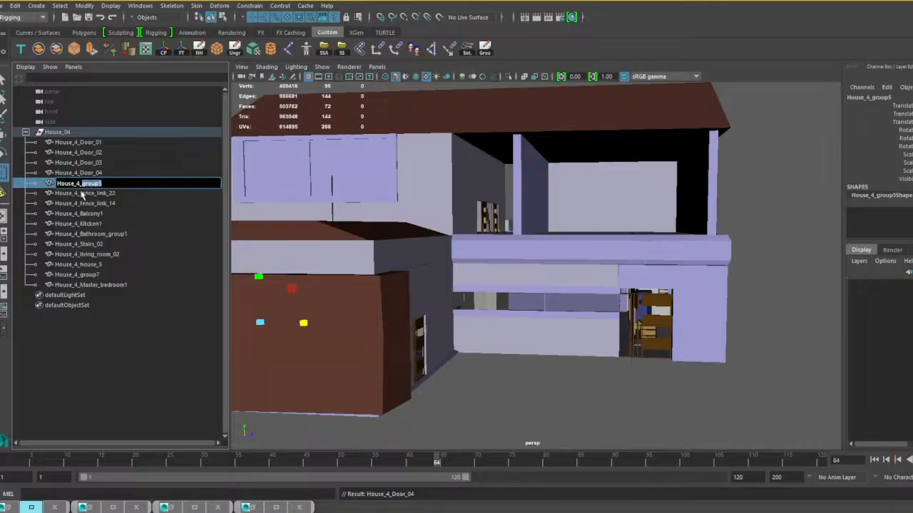
text(Door_05)
key(Return)
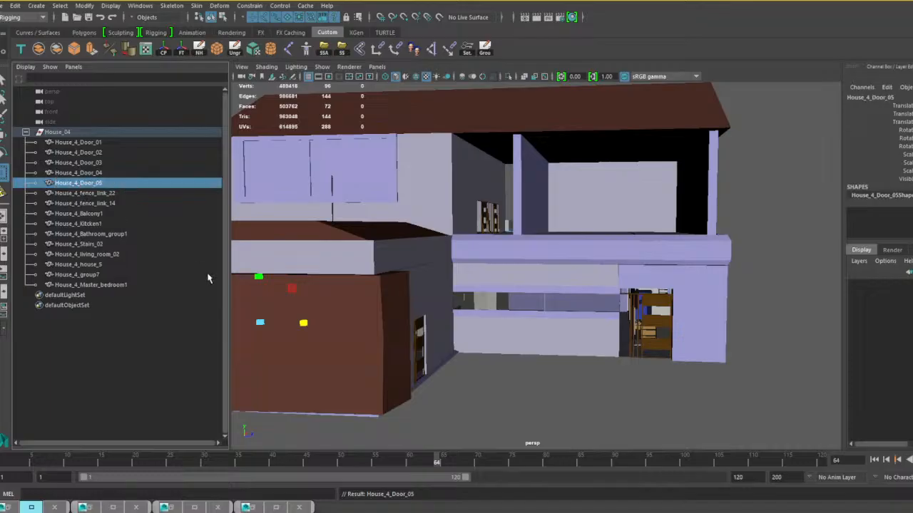
scroll(402, 307, down, 4)
alt+drag(401, 307, 519, 305)
scroll(508, 307, down, 4)
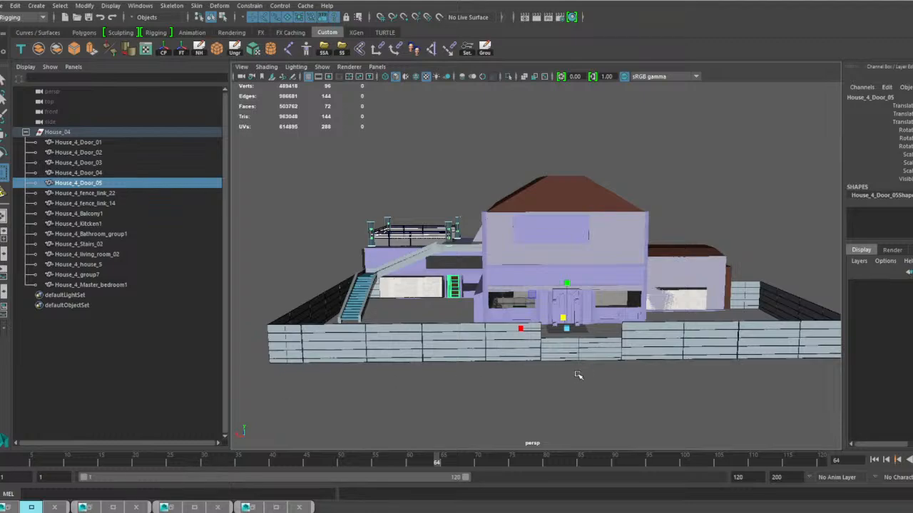
alt+middle_drag(578, 375, 549, 376)
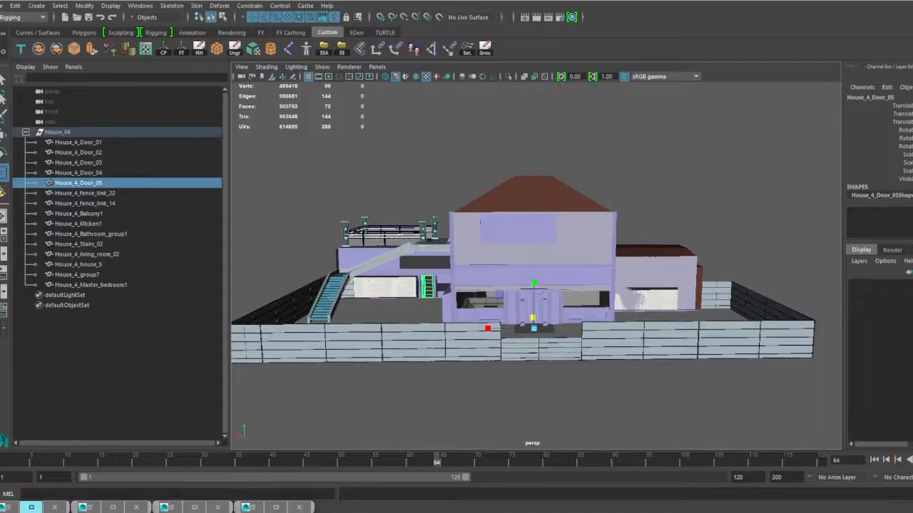
key(super+d)
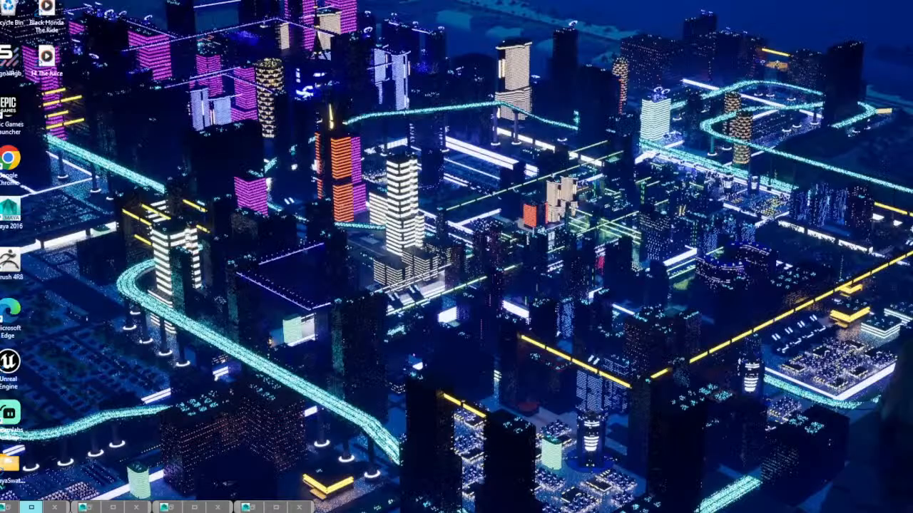
key(super+d)
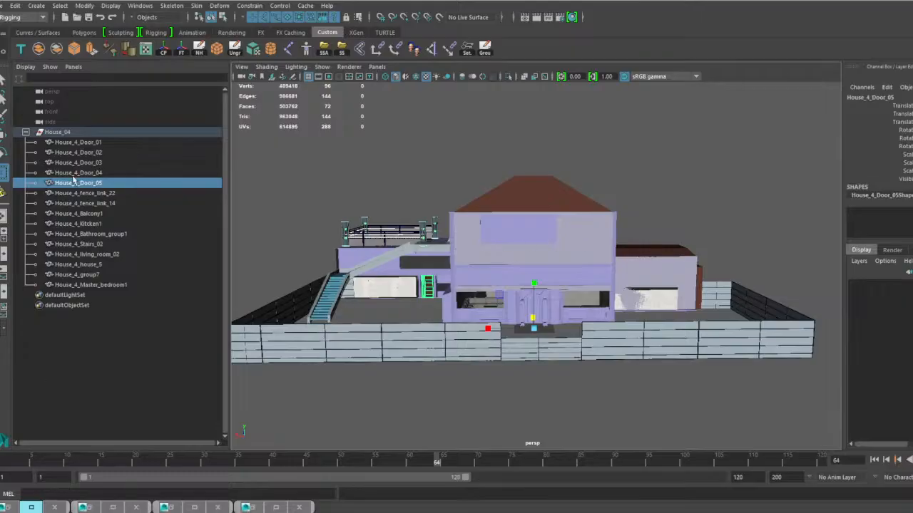
Collapse the House_04 hierarchy and clear the selection with the whole house in view.
click(25, 132)
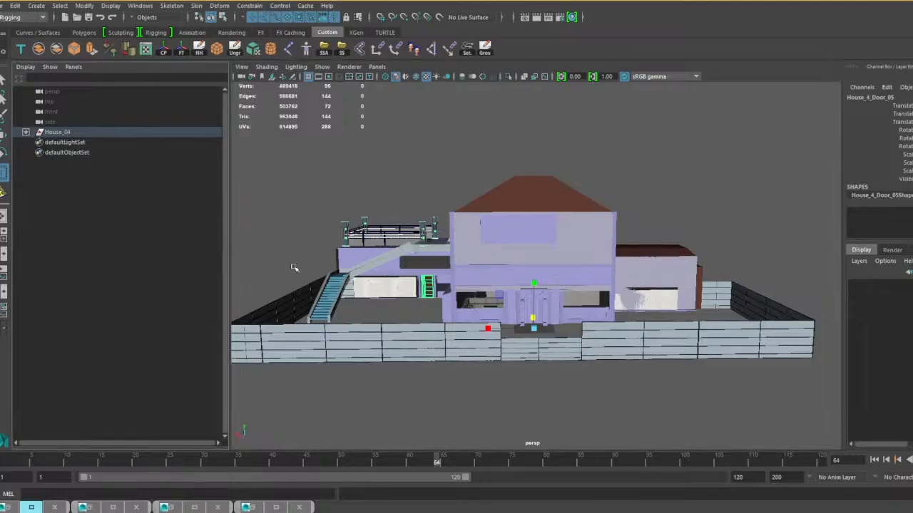
alt+middle_drag(353, 316, 331, 312)
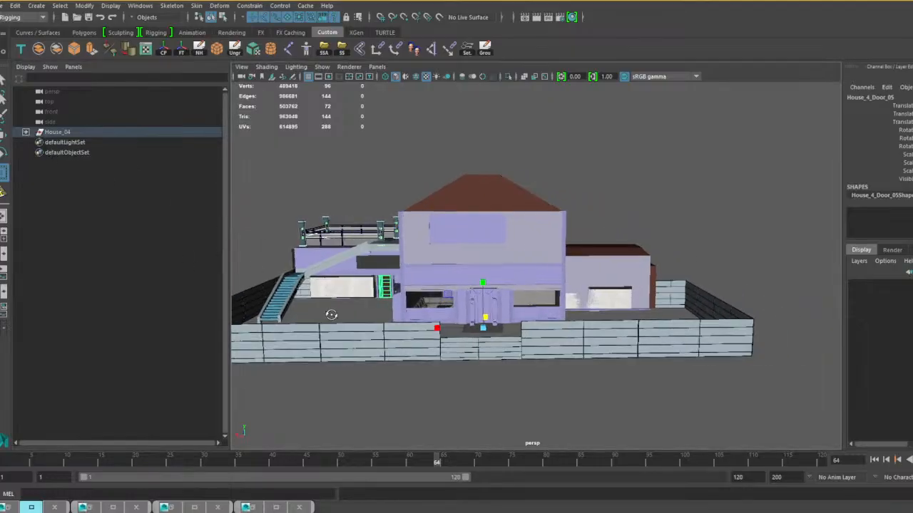
click(58, 133)
alt+middle_drag(320, 245, 389, 247)
alt+drag(388, 247, 411, 251)
click(363, 171)
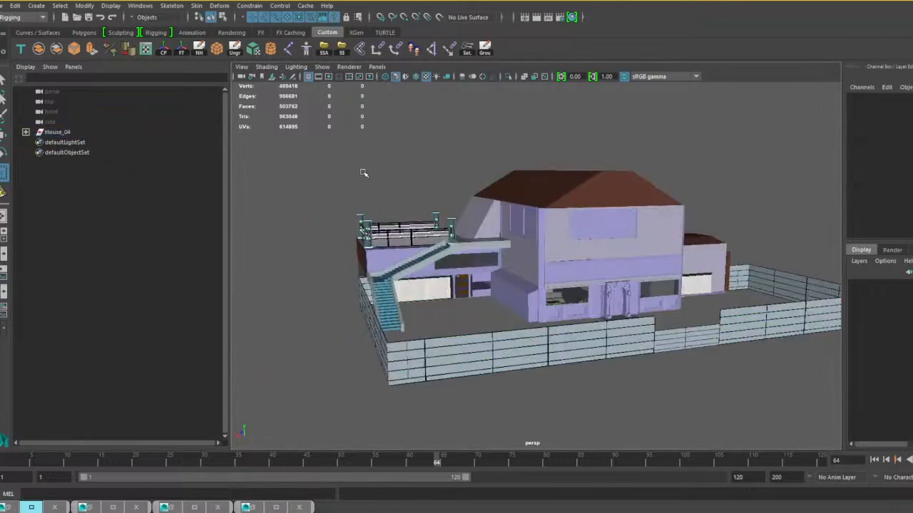
Save the scene as house 4 completed.mb in the Houses folder, replacing the existing file.
click(4, 6)
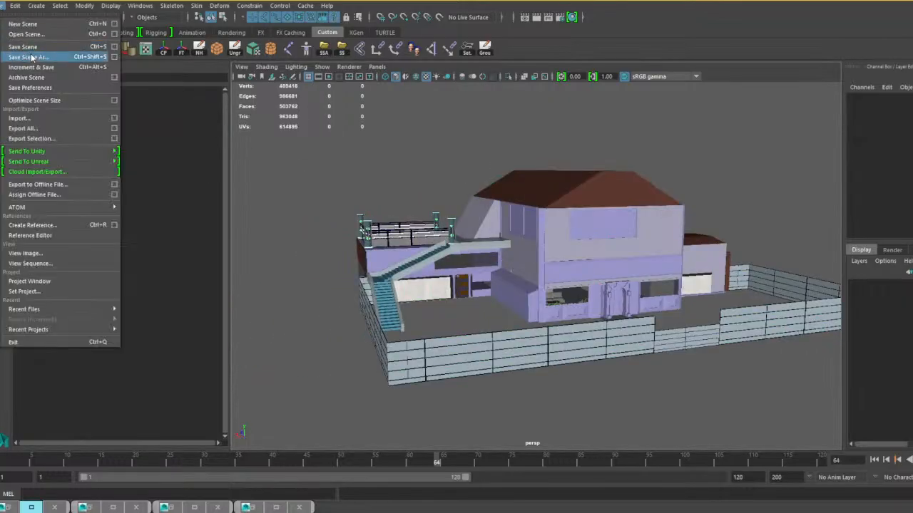
click(36, 56)
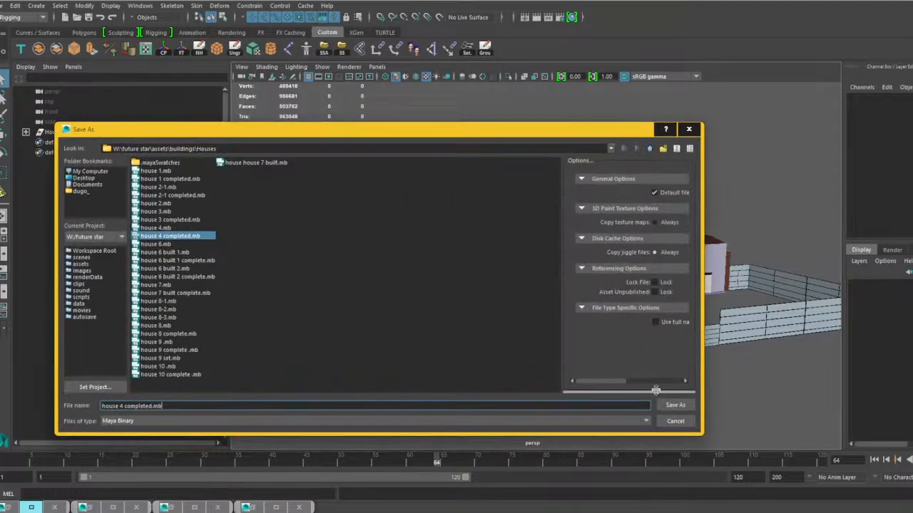
click(674, 405)
click(356, 296)
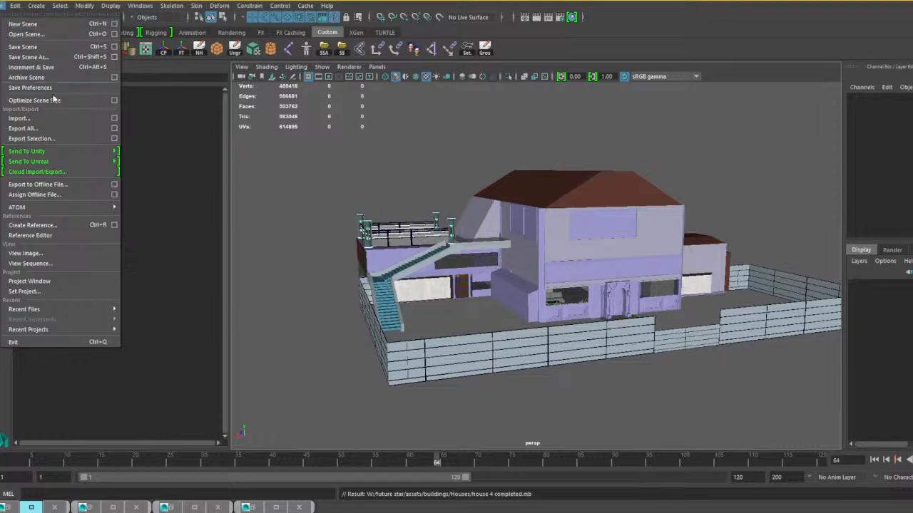
Open the scene house 6 built 1.mb without saving changes to the current scene, and check the house_6 hierarchy.
click(30, 35)
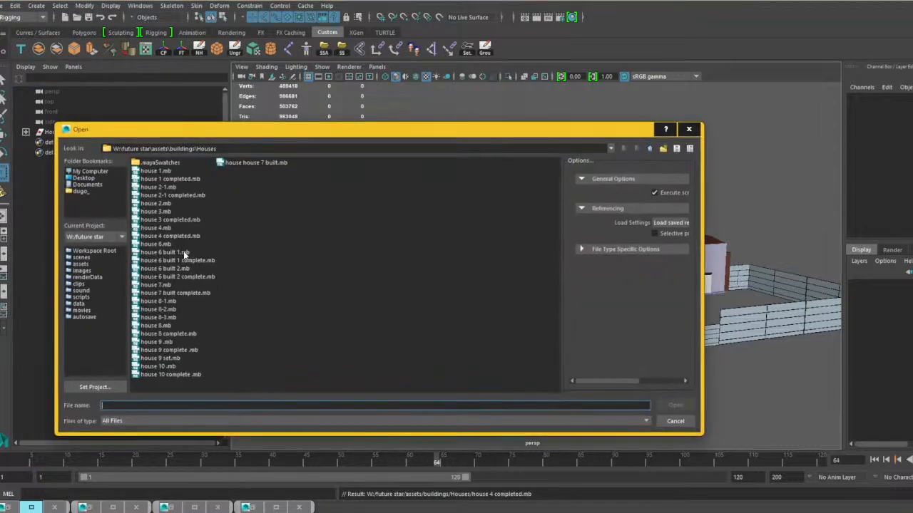
click(183, 252)
click(674, 404)
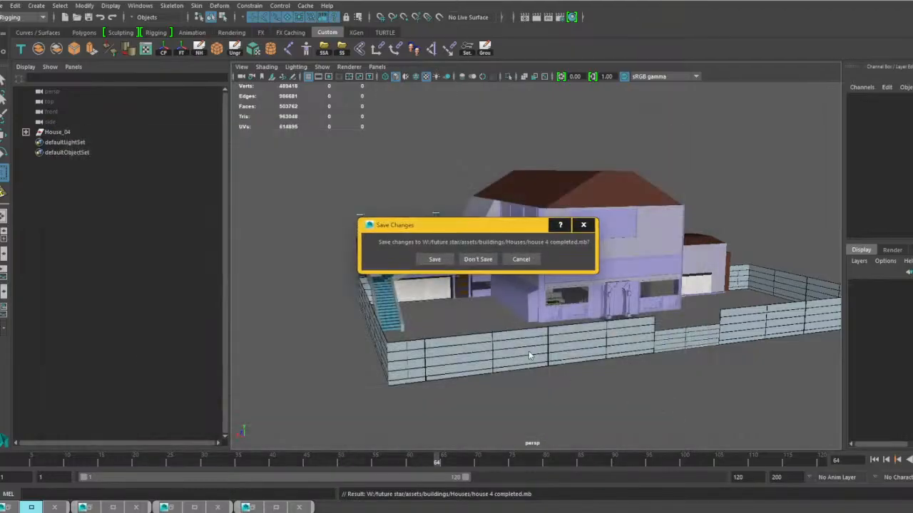
click(477, 259)
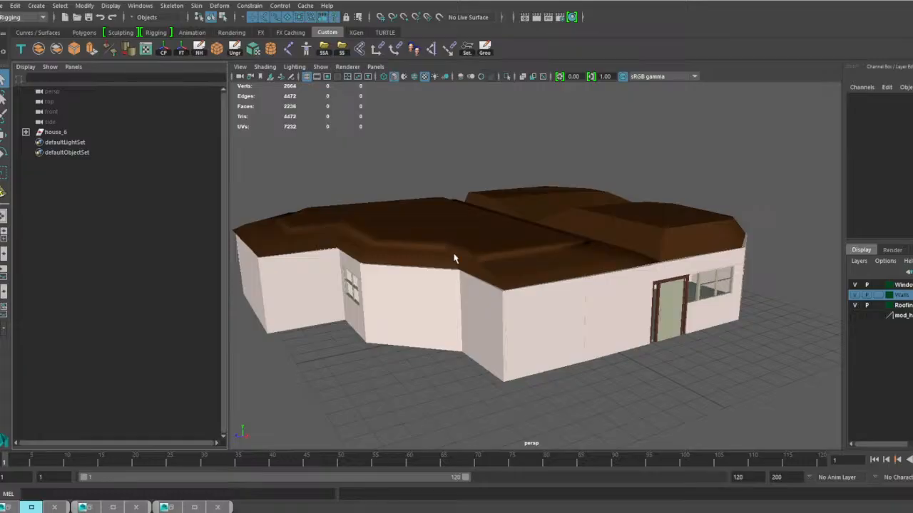
click(26, 133)
click(26, 133)
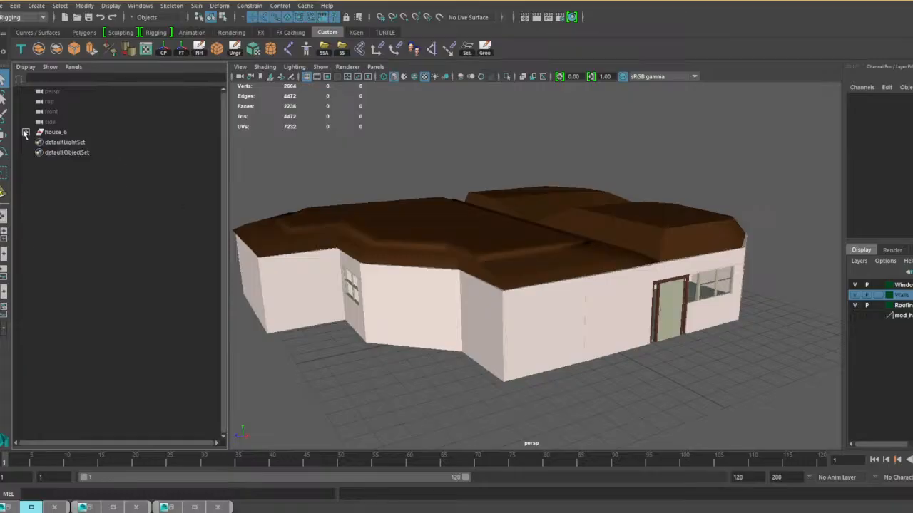
Open the scene house 6 built 1 complete.mb from the Houses folder, saving the changes to the current scene.
click(6, 5)
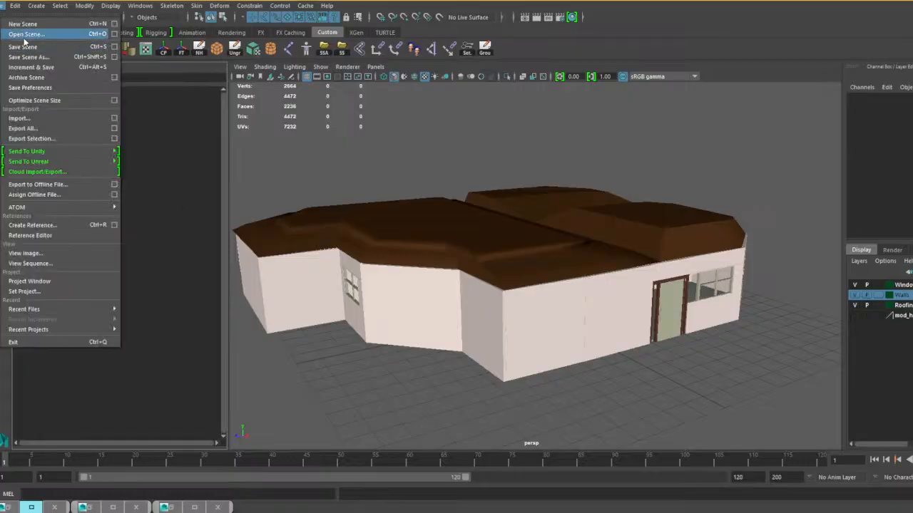
click(25, 34)
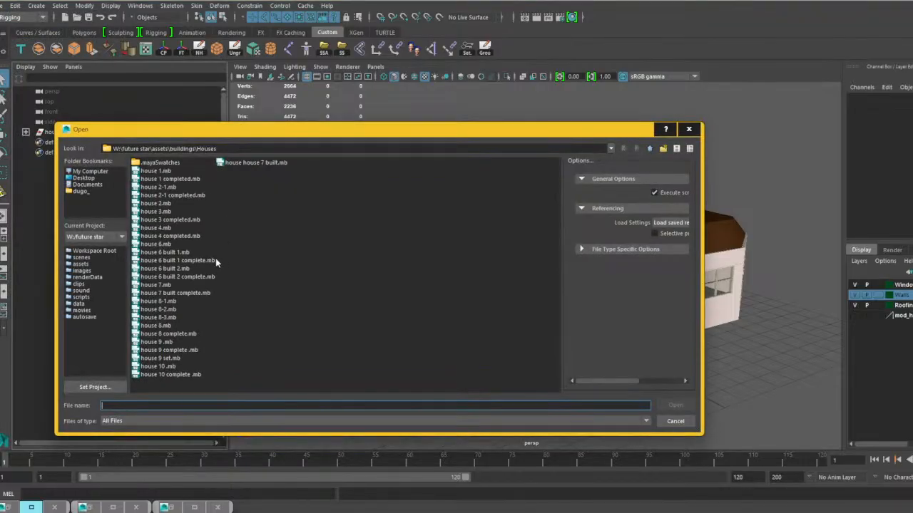
click(189, 261)
click(674, 405)
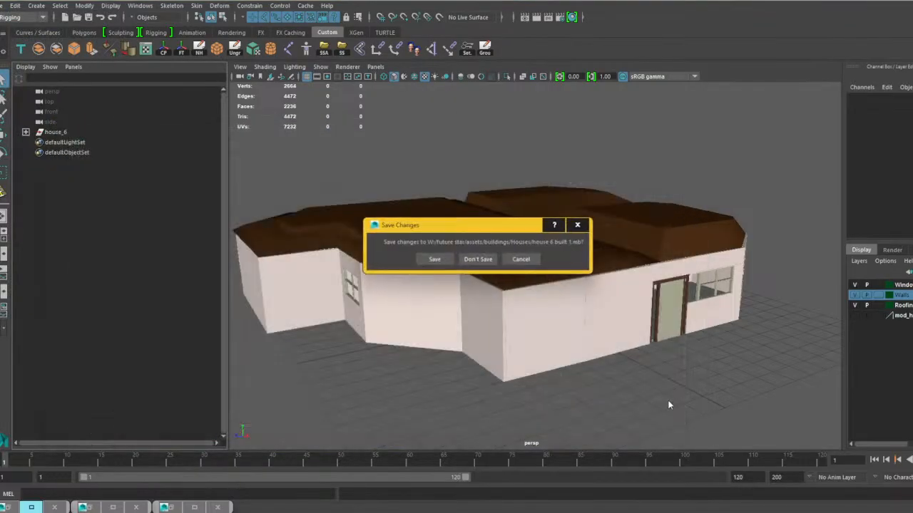
click(435, 260)
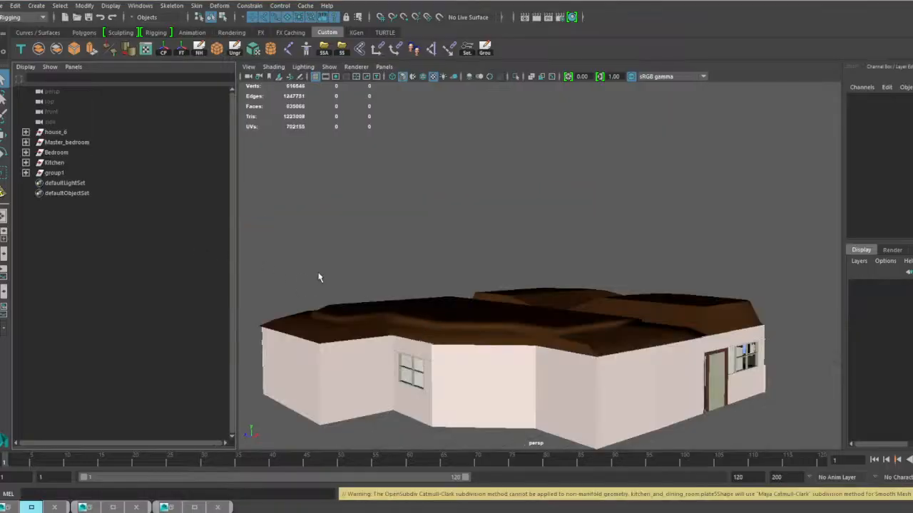
Inspect the outside of house 6 from several sides and examine its entrance door and the adjoining window up close.
alt+drag(469, 348, 806, 289)
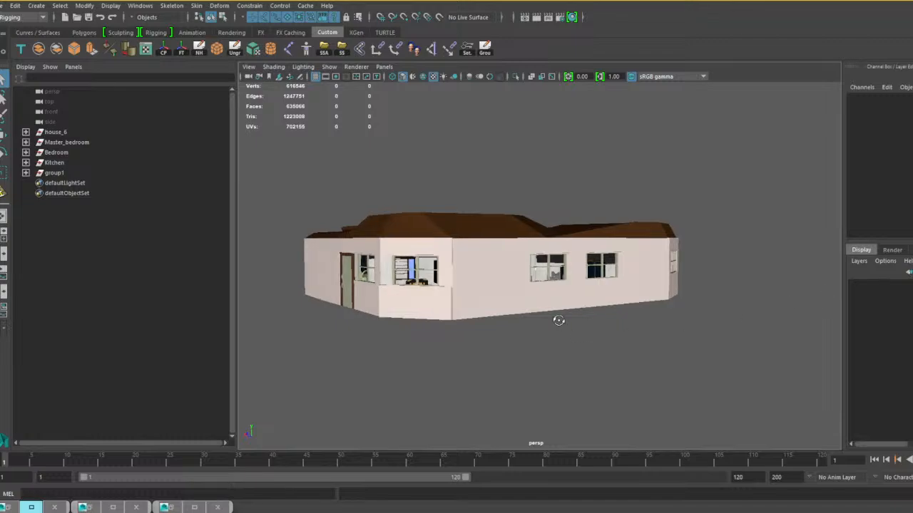
alt+drag(558, 321, 644, 326)
scroll(635, 331, up, 2)
alt+middle_drag(629, 334, 568, 301)
scroll(568, 302, up, 4)
alt+drag(568, 301, 539, 314)
click(459, 311)
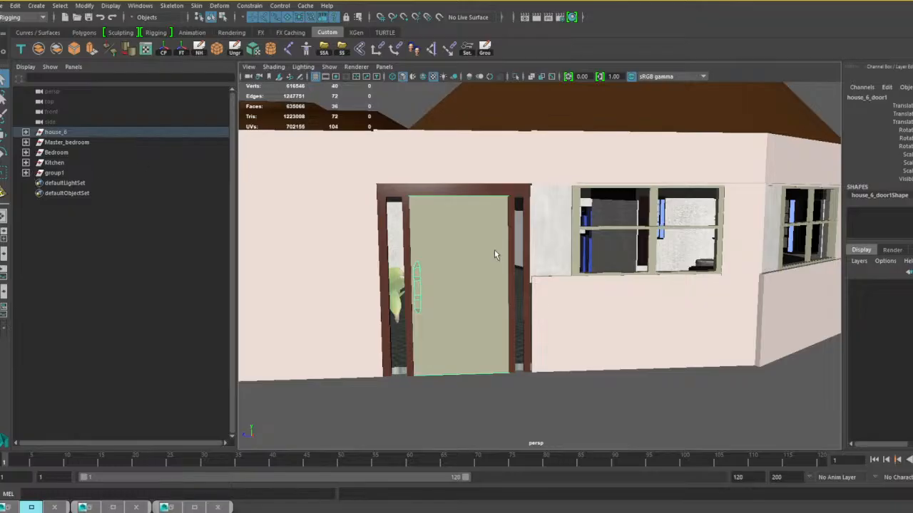
alt+middle_drag(520, 268, 502, 254)
scroll(503, 256, up, 8)
alt+middle_drag(447, 243, 522, 268)
scroll(521, 268, down, 8)
alt+drag(521, 268, 511, 273)
scroll(511, 273, up, 5)
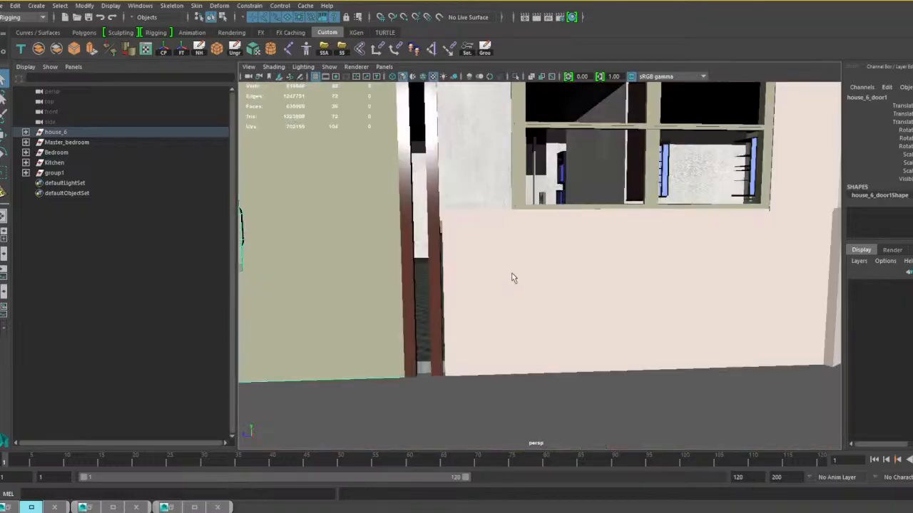
scroll(516, 273, down, 6)
scroll(526, 266, up, 5)
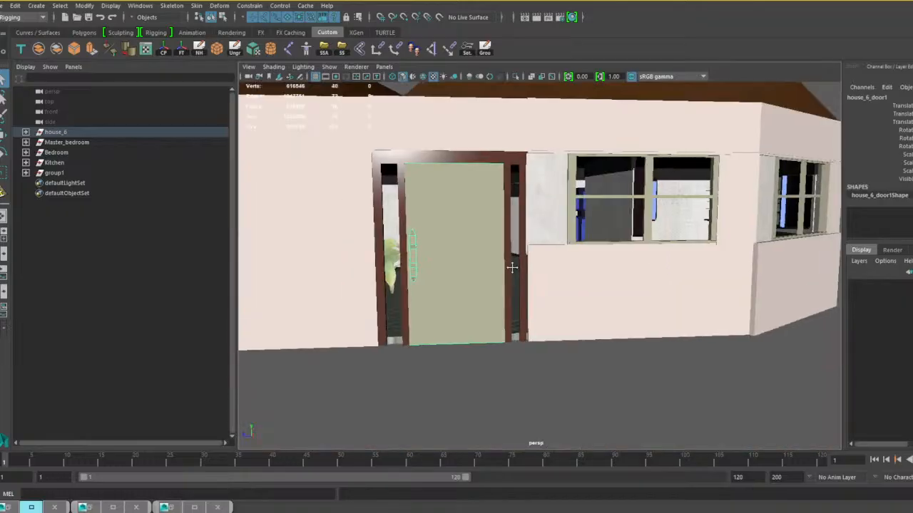
scroll(511, 268, down, 5)
scroll(520, 261, up, 6)
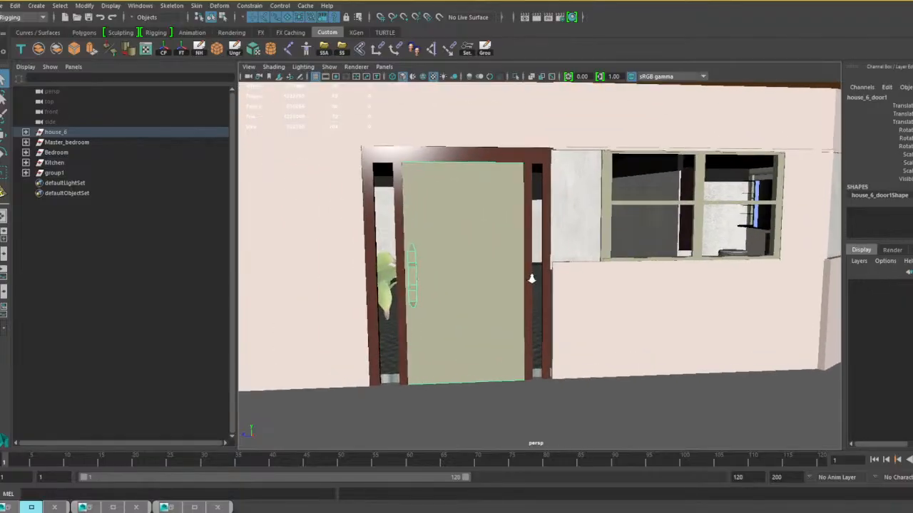
alt+drag(531, 279, 518, 267)
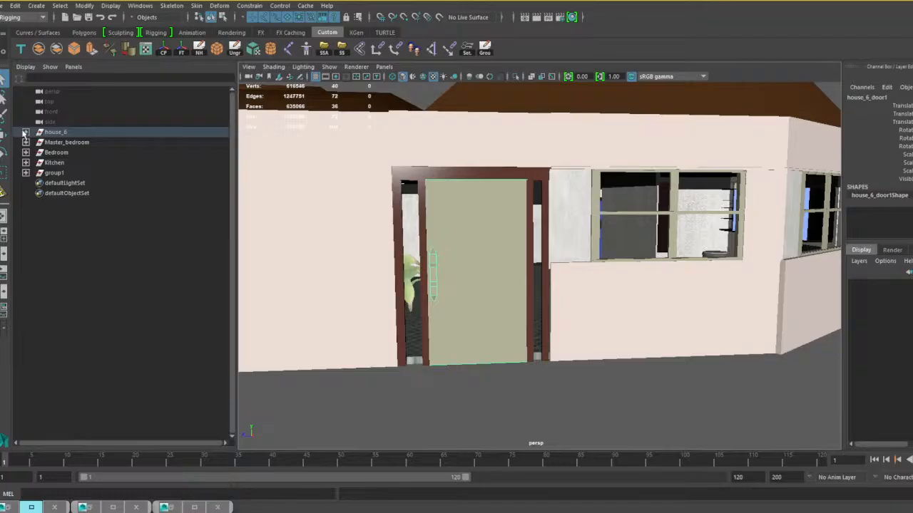
Combine all the meshes inside the house_6 group except house_6_door1 into a single mesh.
click(25, 132)
click(100, 144)
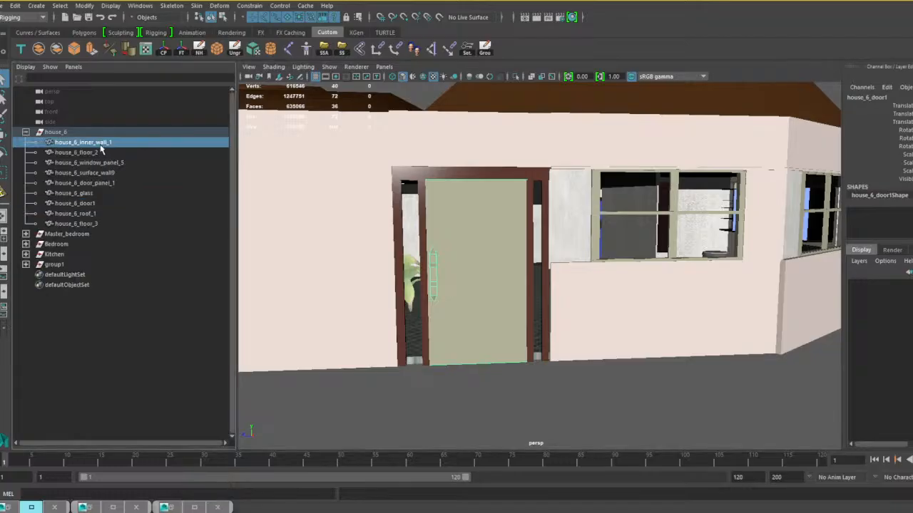
shift+click(93, 195)
shift+click(89, 214)
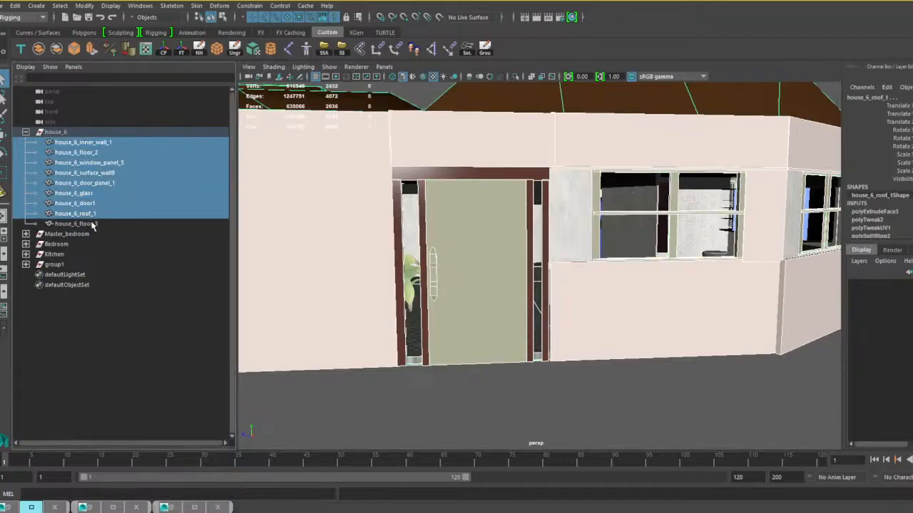
shift+click(93, 224)
ctrl+click(90, 205)
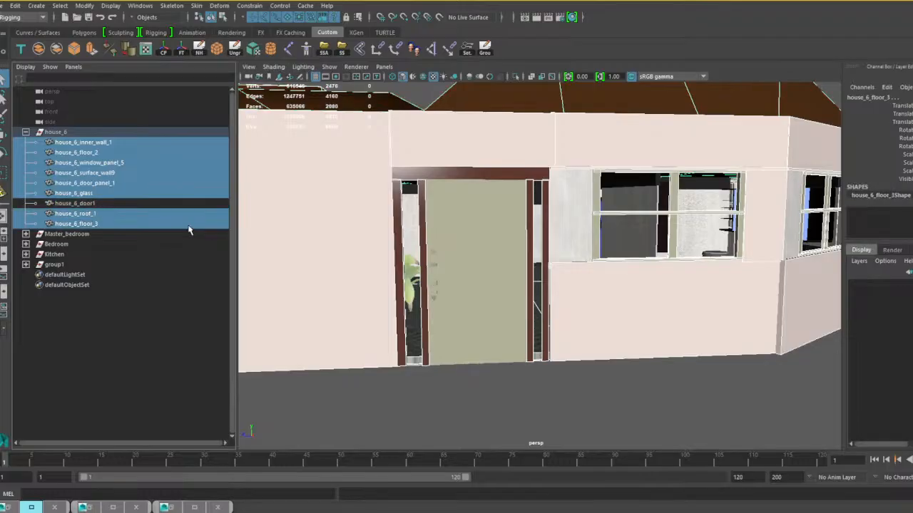
mouse_move(502, 318)
alt+middle_down()
mouse_move(466, 314)
mouse_move(511, 327)
alt+middle_up()
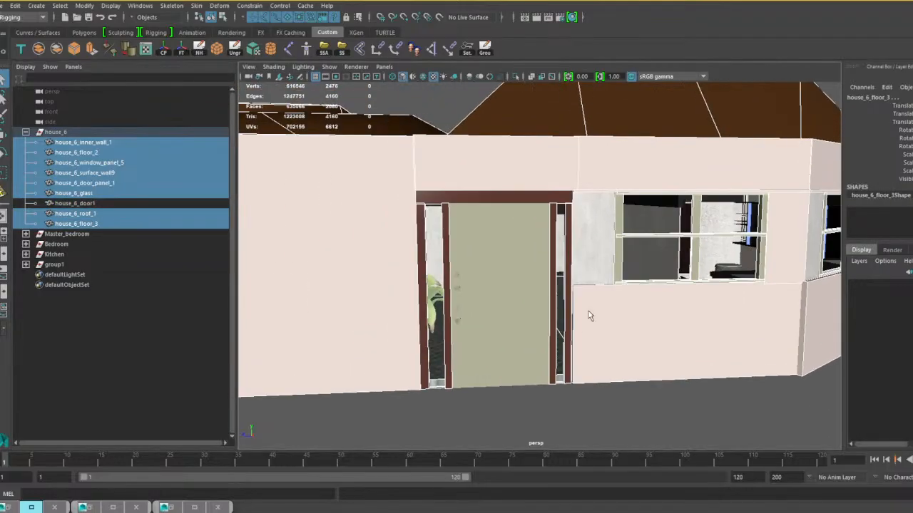
scroll(588, 312, down, 5)
mouse_move(618, 312)
alt+mouse_down()
mouse_move(554, 320)
mouse_move(604, 314)
alt+mouse_up()
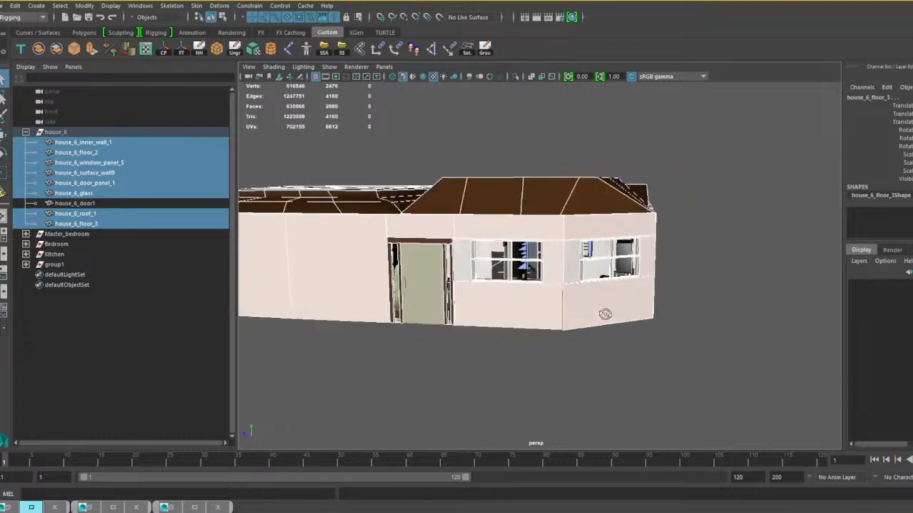
click(40, 48)
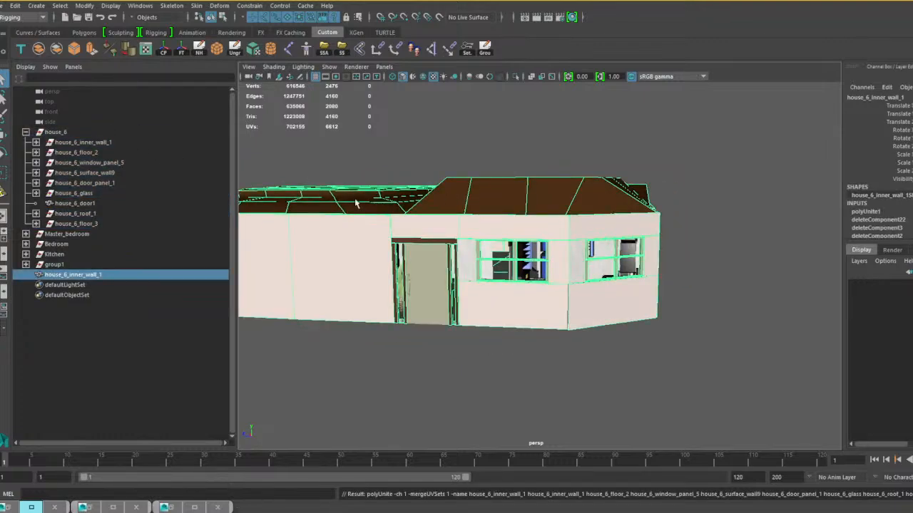
Check the combined house mesh from inside the rooms and delete its construction history.
scroll(493, 328, up, 10)
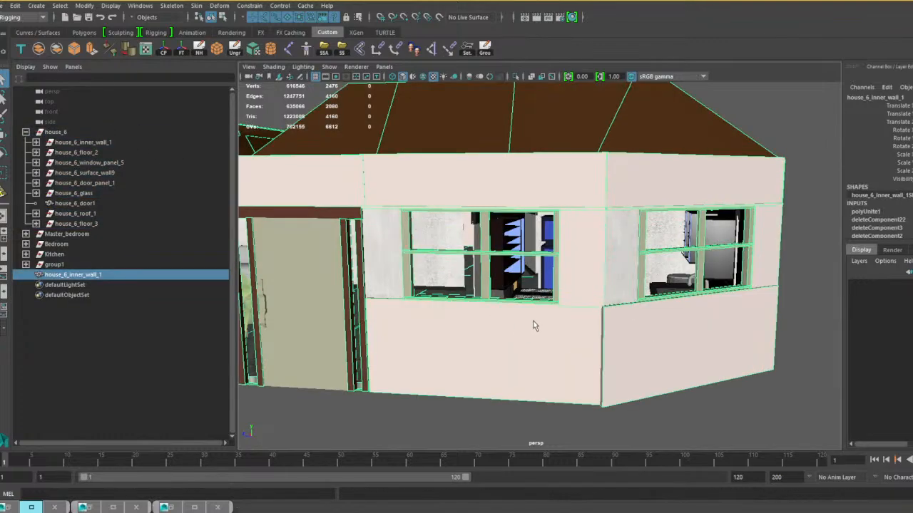
scroll(496, 306, up, 10)
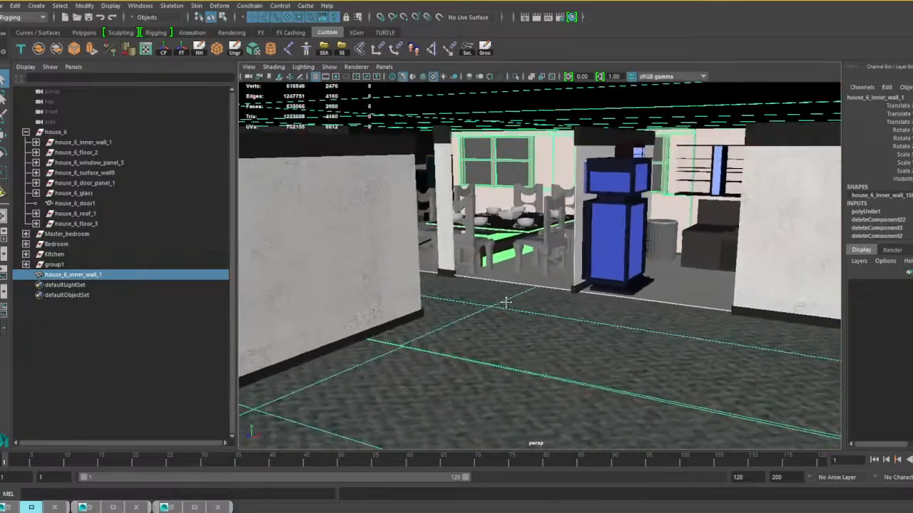
scroll(506, 304, up, 3)
alt+drag(521, 295, 489, 271)
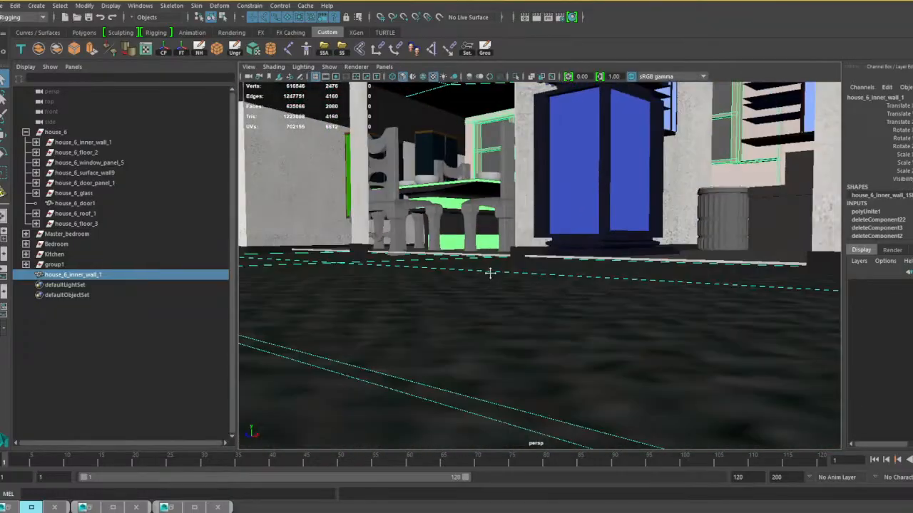
alt+middle_drag(489, 271, 475, 335)
alt+drag(475, 334, 498, 330)
alt+middle_drag(460, 336, 495, 345)
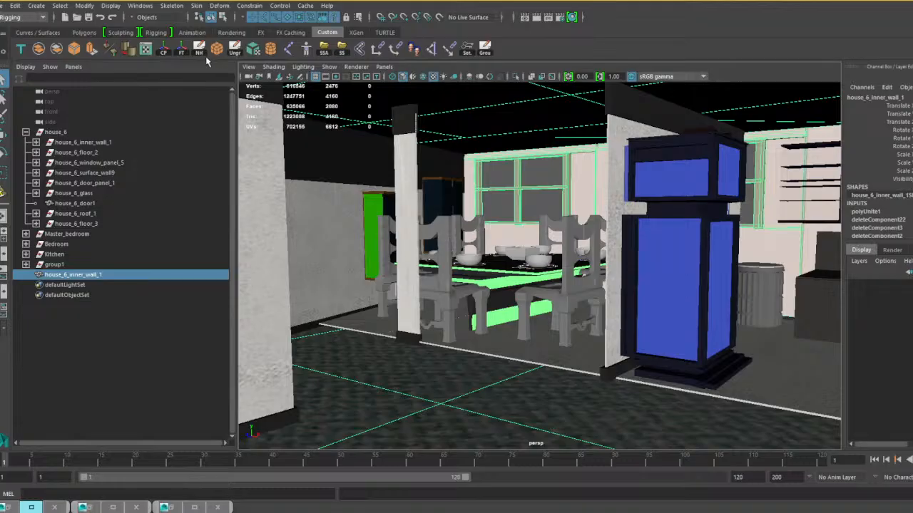
click(199, 50)
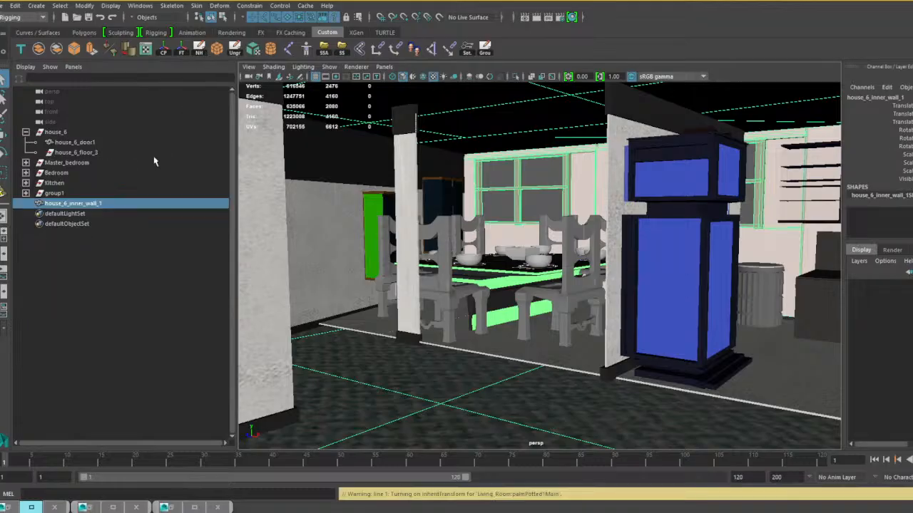
Ungroup house_6 and delete the leftover house_6_floor_3 group.
click(58, 132)
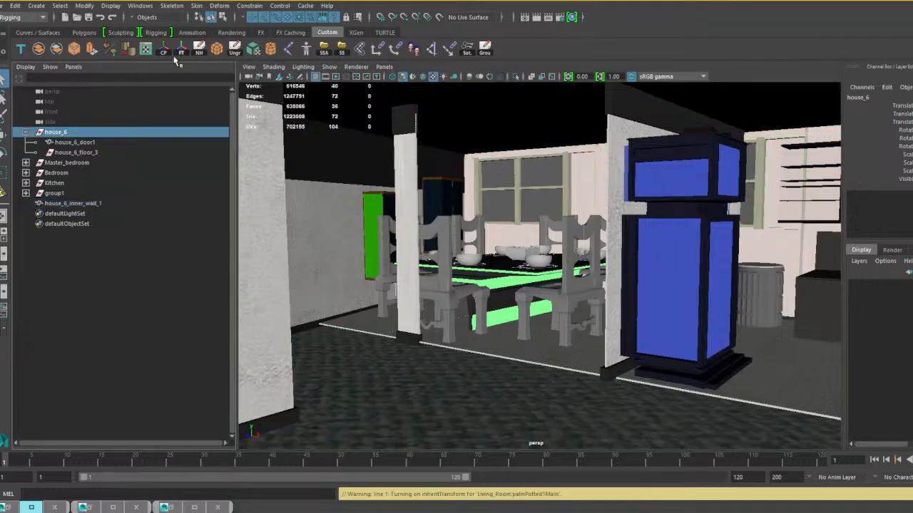
click(235, 48)
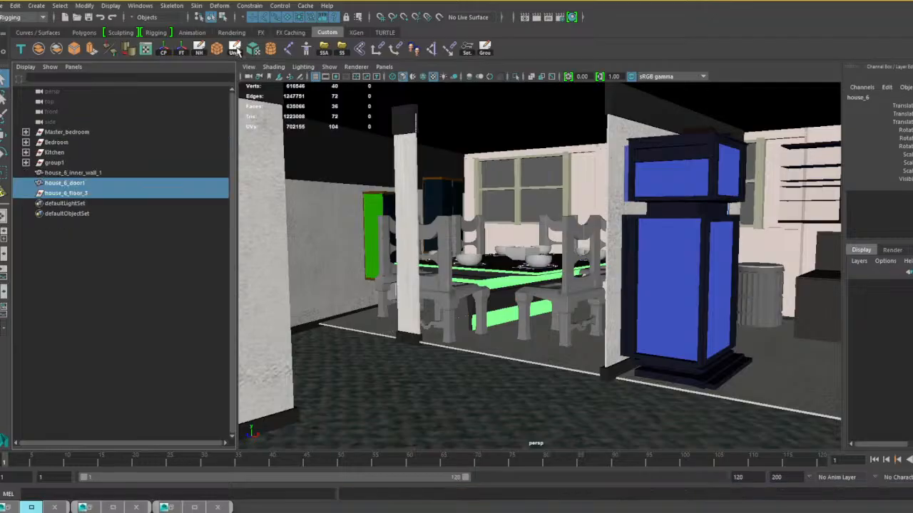
click(70, 194)
key(Delete)
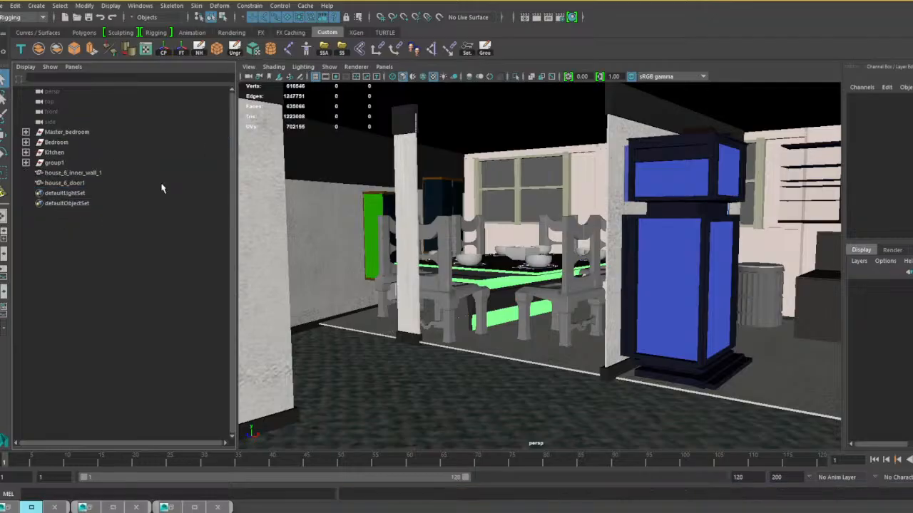
Identify the furniture in group1 inside the house and combine it into a single mesh.
click(55, 162)
key(f)
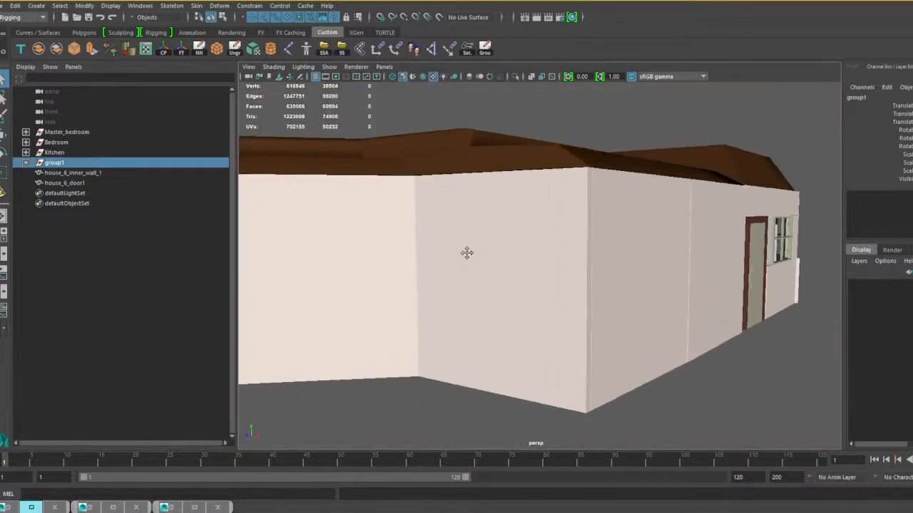
alt+drag(467, 253, 382, 253)
alt+middle_drag(383, 253, 509, 257)
scroll(508, 260, up, 5)
alt+drag(507, 261, 542, 269)
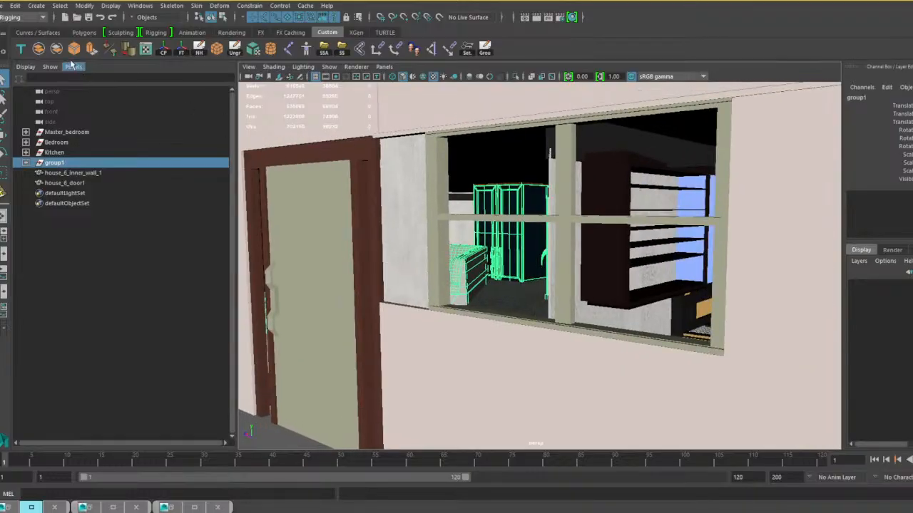
click(39, 49)
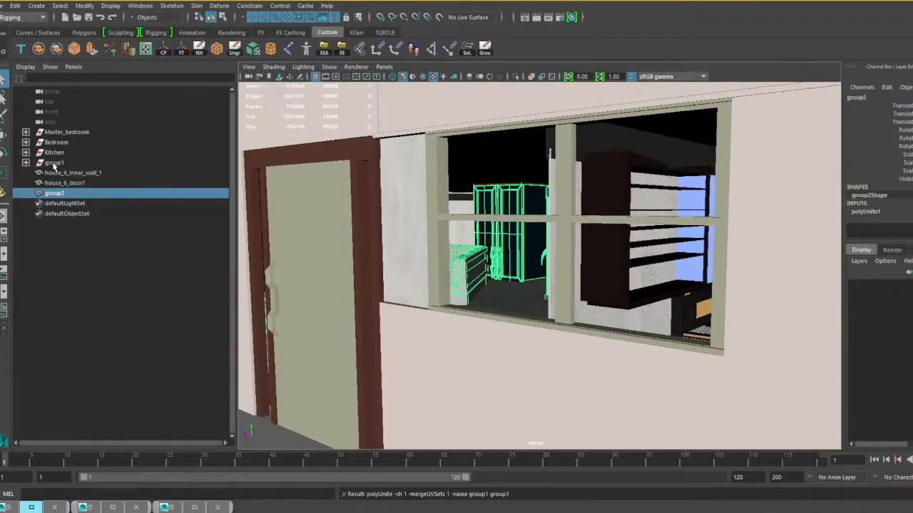
Review the contents of the Kitchen group and combine all its meshes into a single object.
click(26, 153)
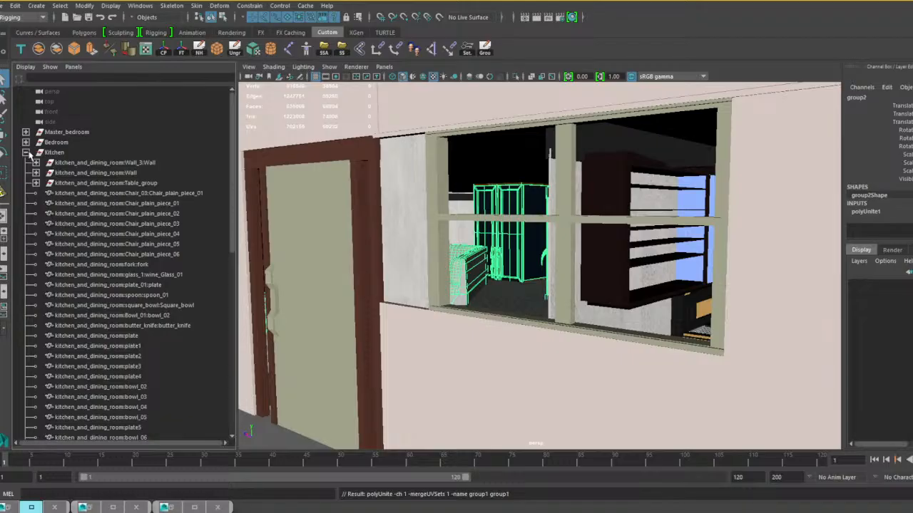
scroll(76, 215, down, 5)
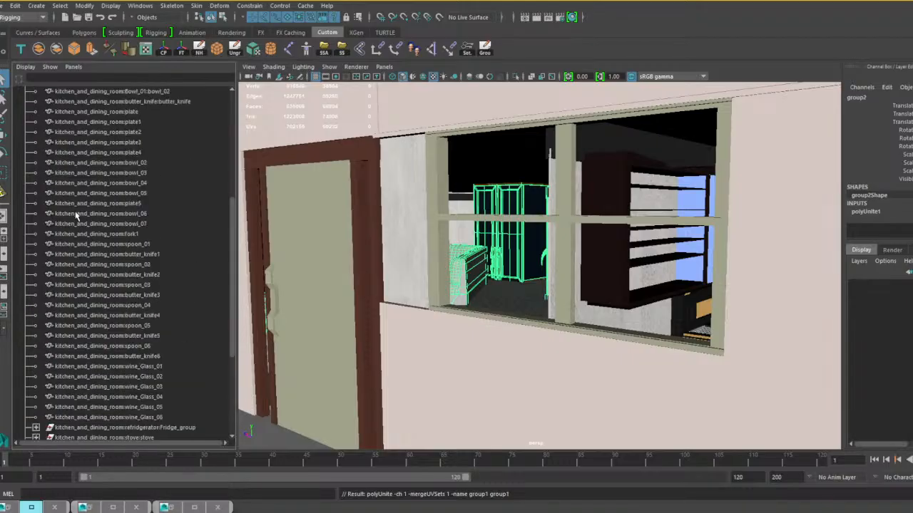
scroll(76, 215, up, 5)
click(57, 154)
key(f)
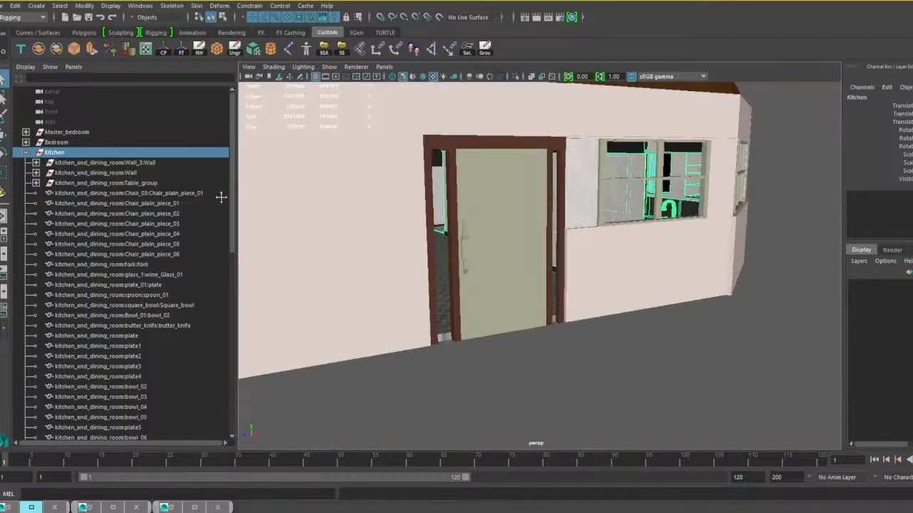
alt+drag(420, 194, 354, 193)
alt+middle_drag(355, 193, 366, 204)
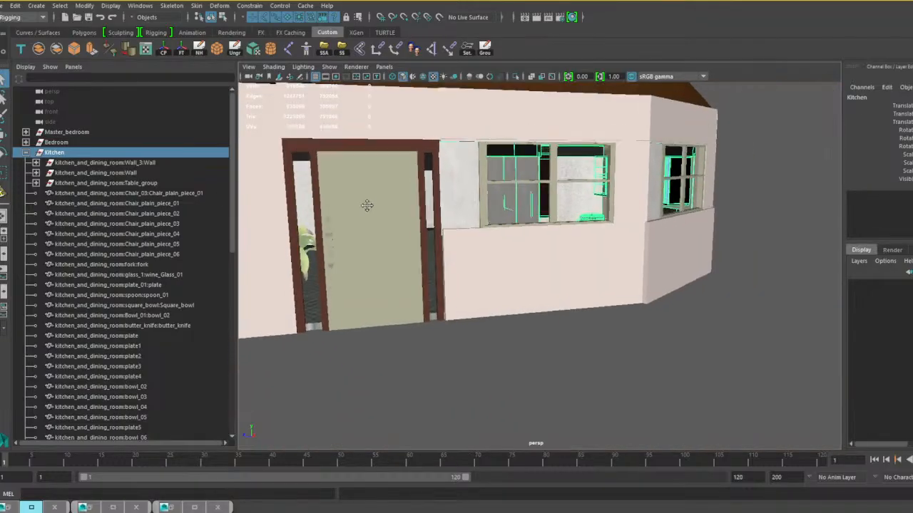
alt+drag(485, 224, 435, 236)
alt+middle_drag(434, 231, 443, 256)
alt+drag(443, 257, 424, 251)
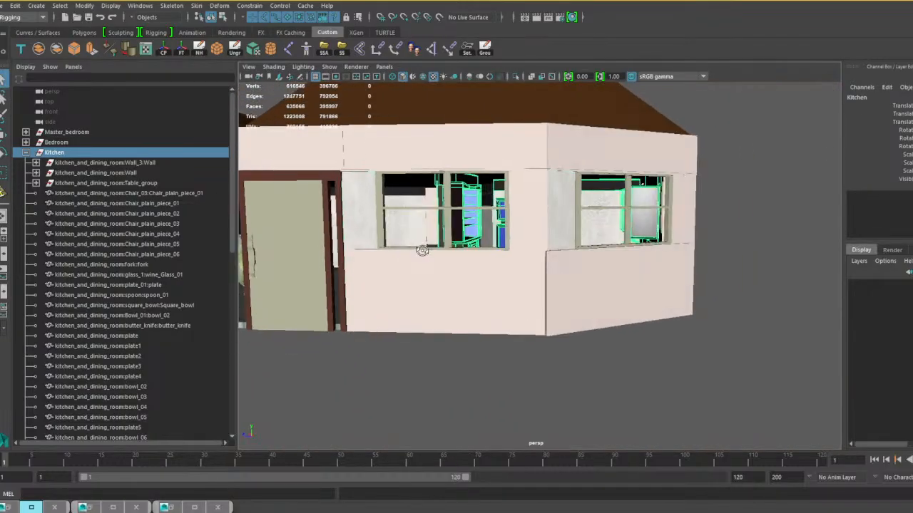
alt+middle_drag(423, 250, 462, 249)
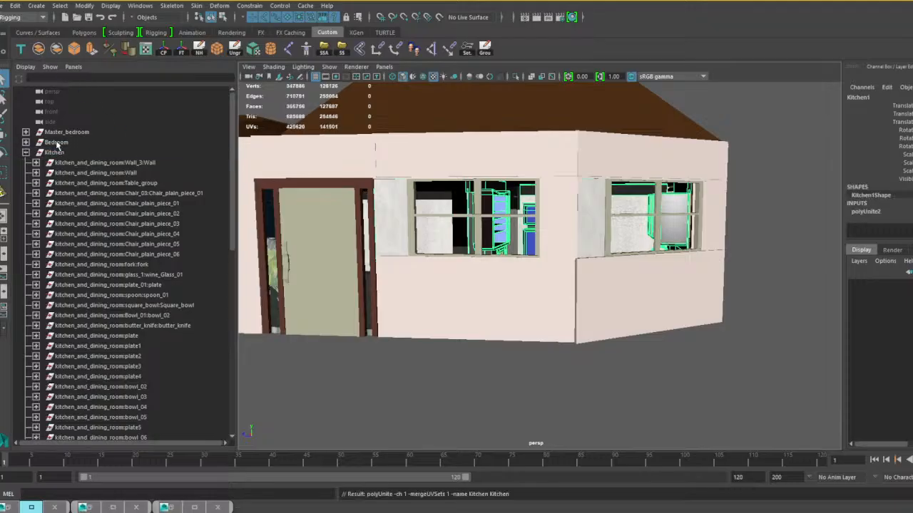
Combine the Bedroom group into a single mesh, and combine the Master_bedroom group into another.
click(57, 143)
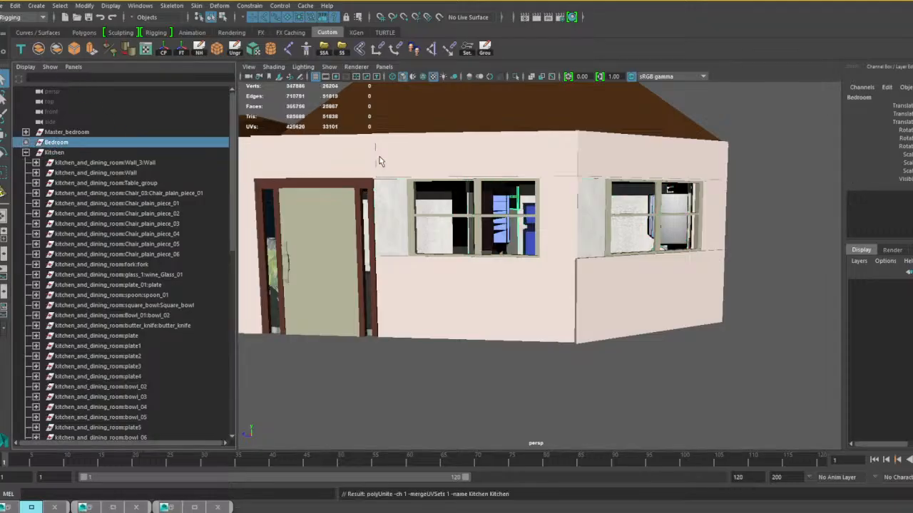
click(38, 47)
click(82, 132)
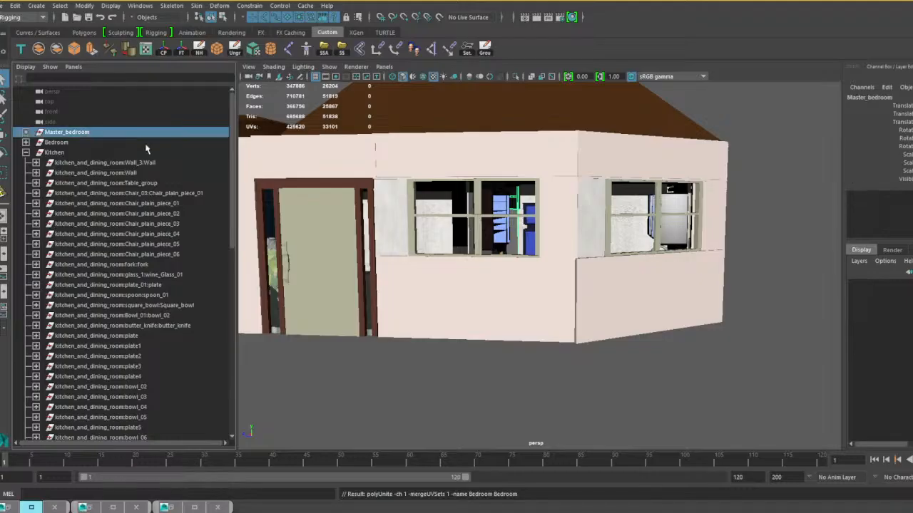
click(40, 50)
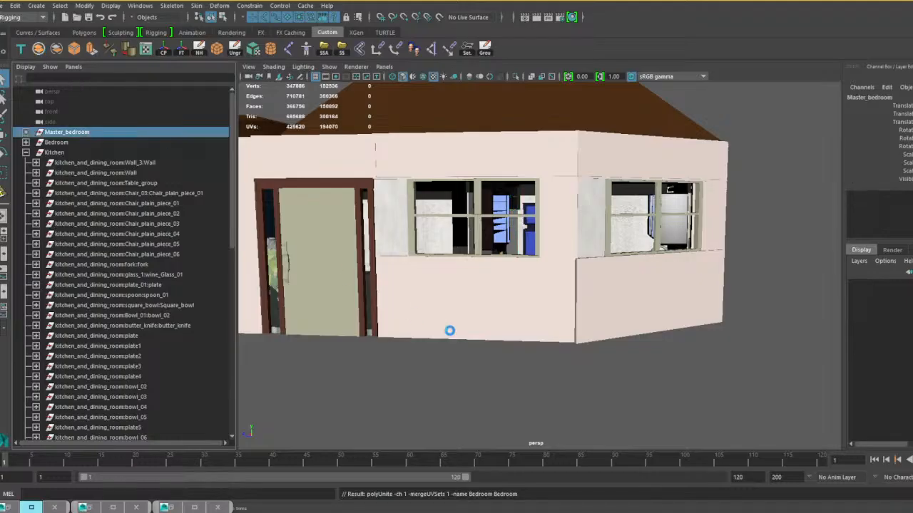
alt+middle_drag(428, 282, 502, 290)
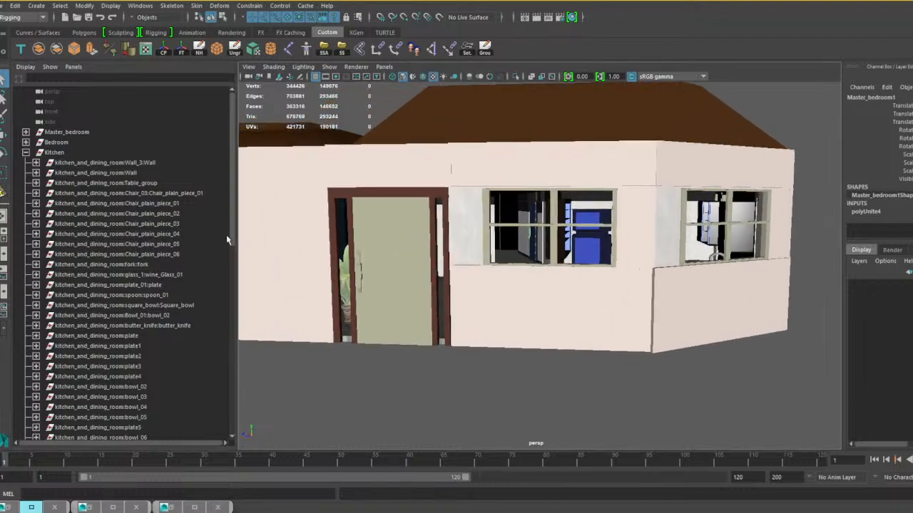
Delete the combined master bedroom mesh's construction history and remove the leftover Master_bedroom, Bedroom, Kitchen and group1 groups.
click(26, 152)
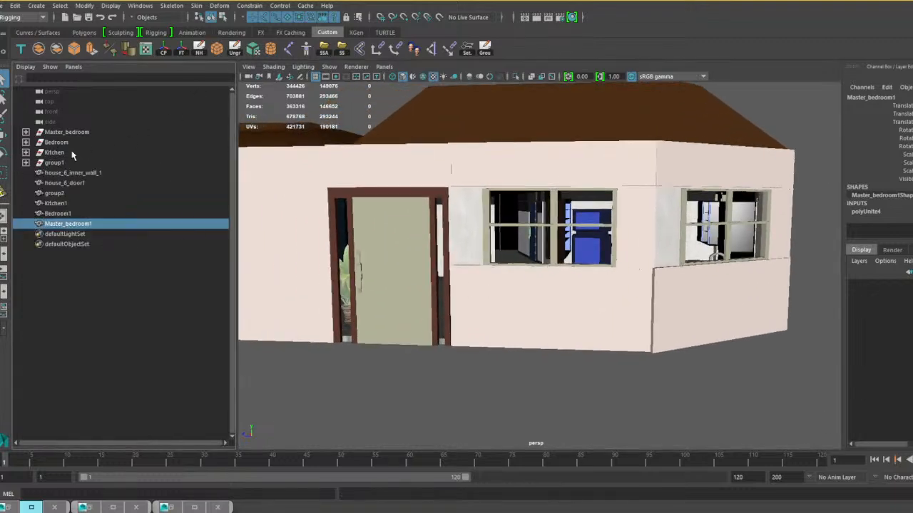
click(199, 49)
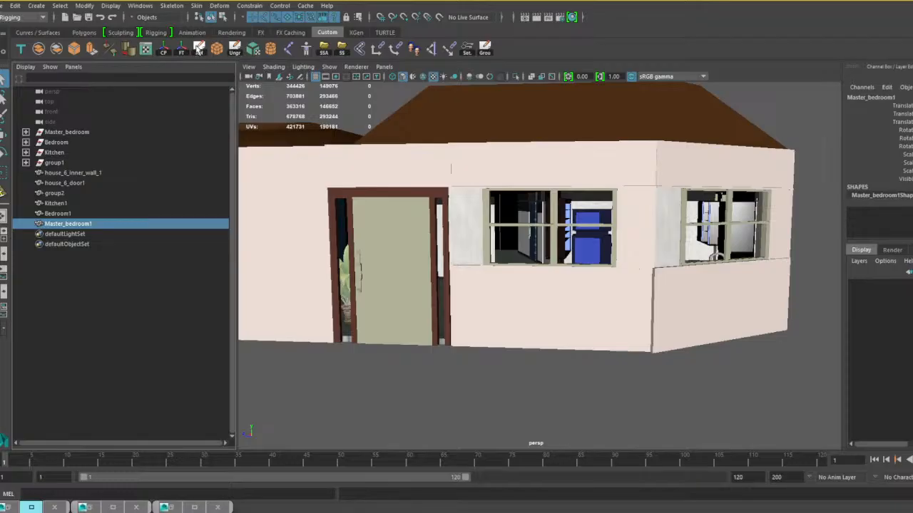
drag(54, 165, 63, 134)
key(Delete)
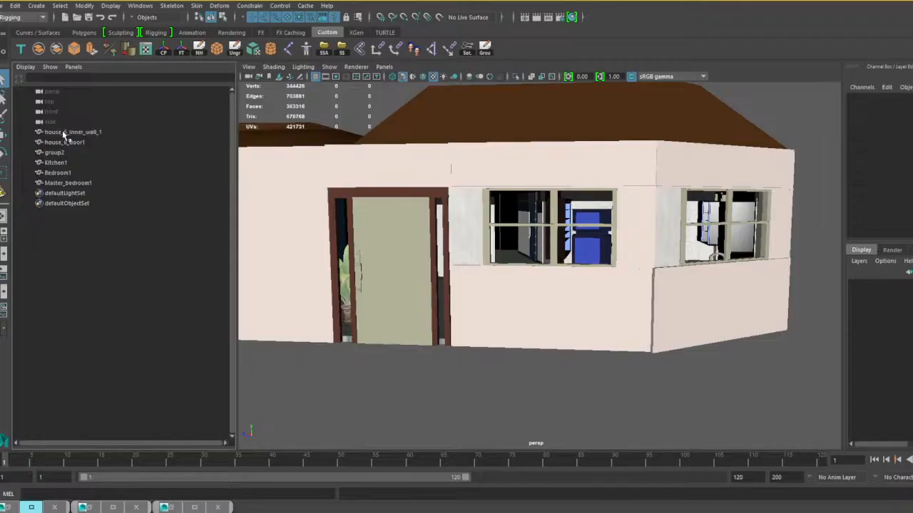
Add the prefix House_6_ to group2, Kitchen1, Bedroom1 and Master_bedroom1 by searching for ^ in the selected names.
click(62, 134)
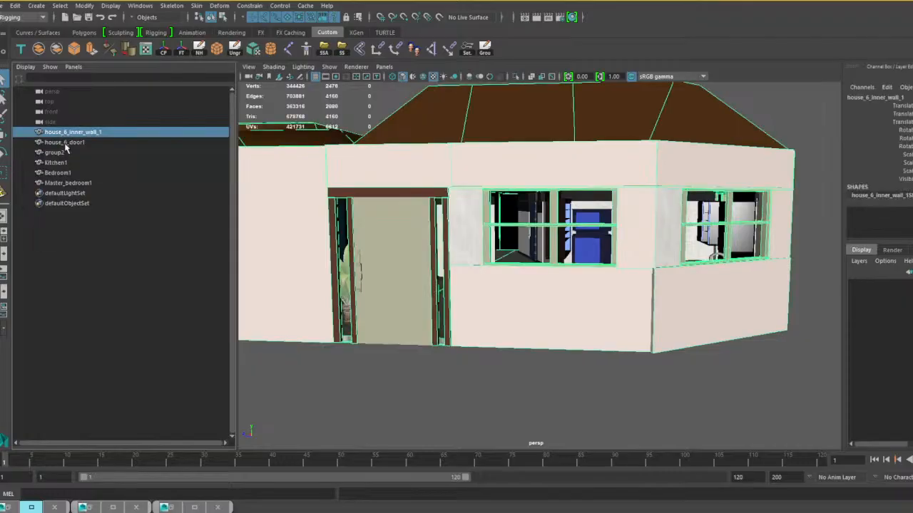
drag(68, 149, 70, 185)
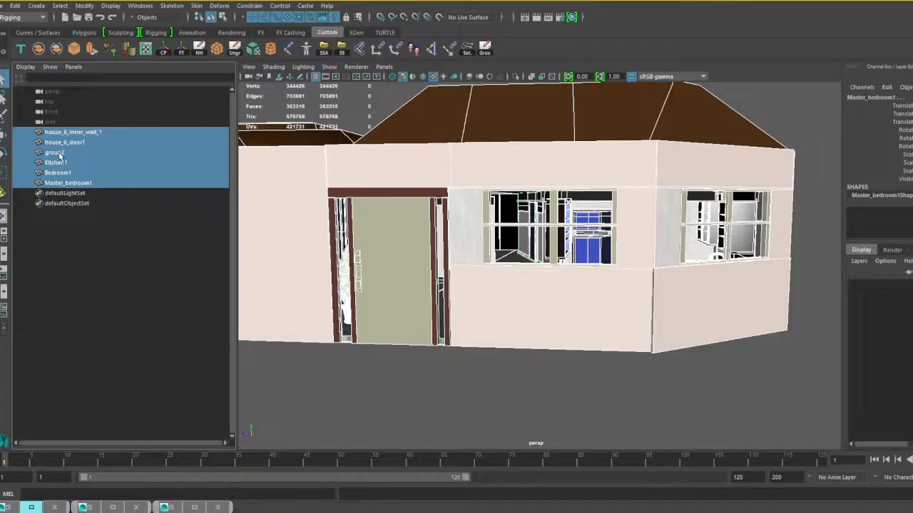
drag(59, 153, 70, 186)
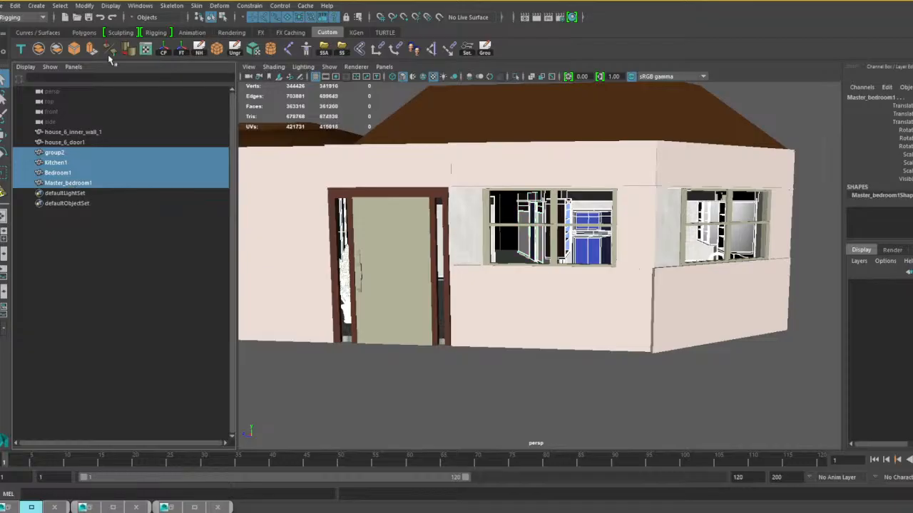
click(86, 6)
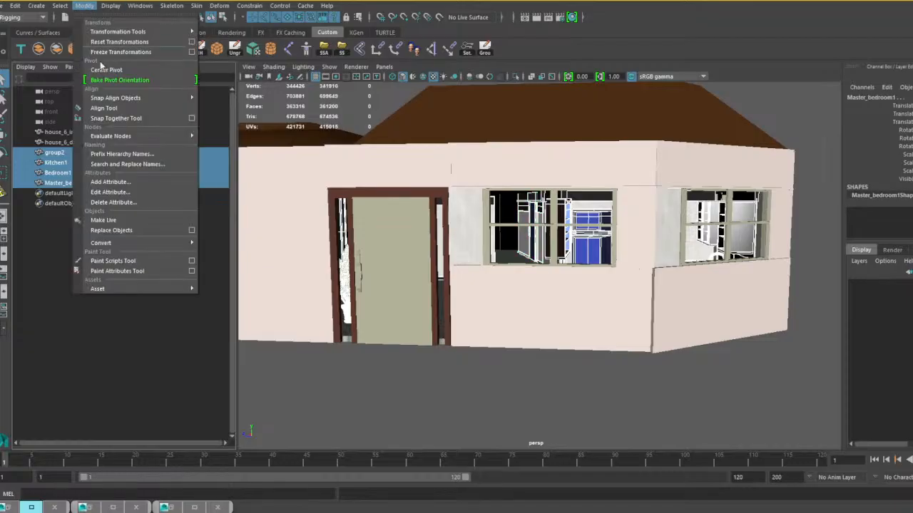
click(194, 164)
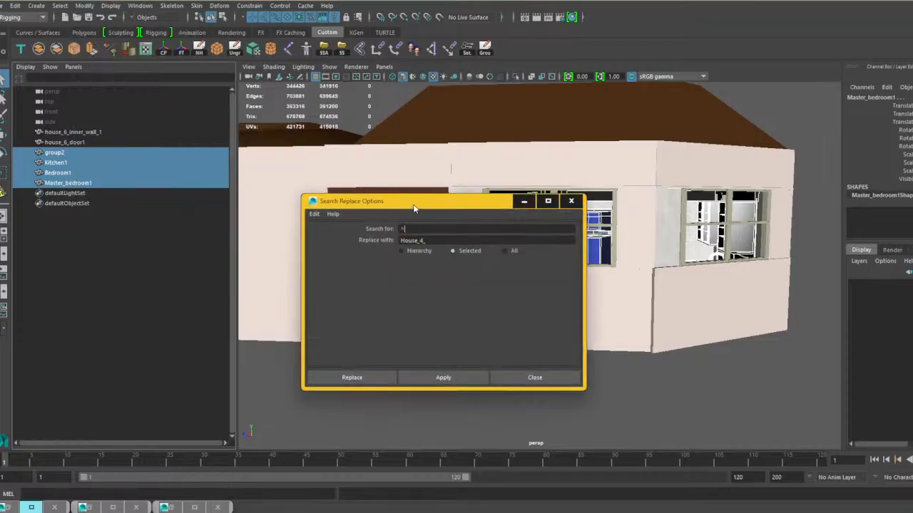
drag(413, 205, 0, 148)
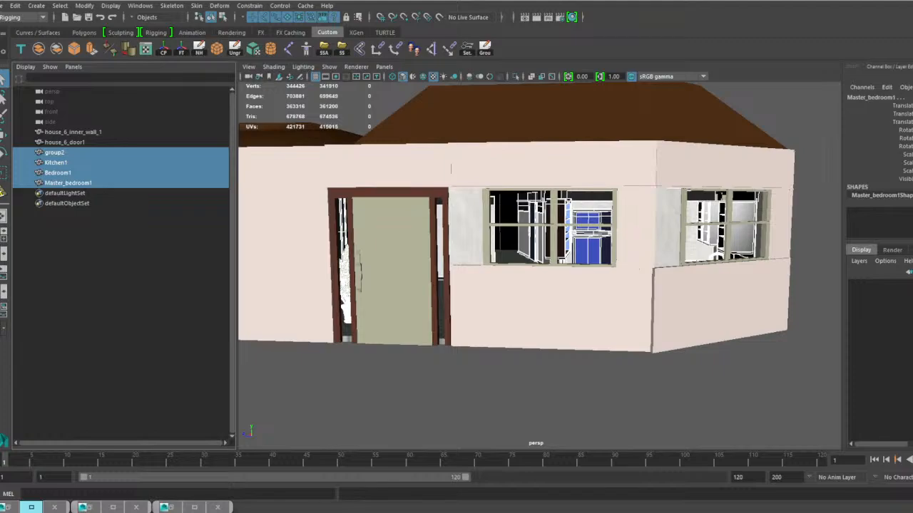
key(Return)
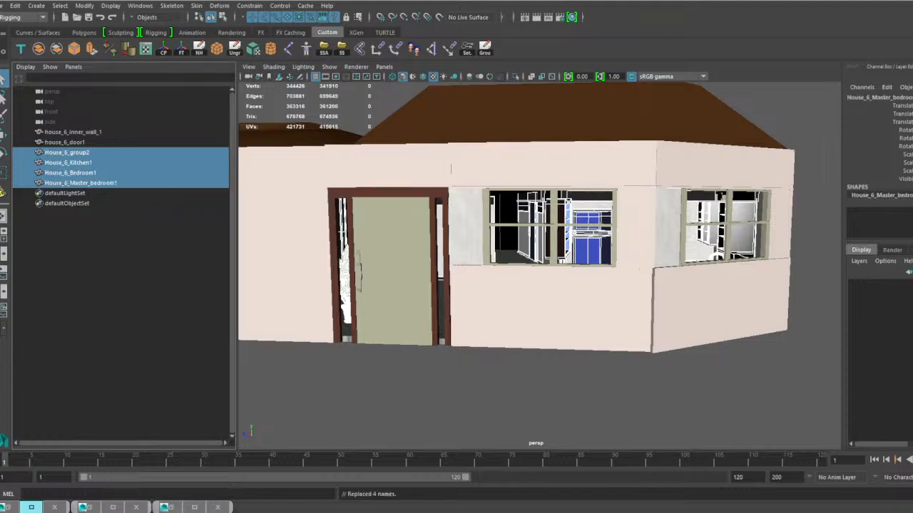
Group all six house meshes together and name the group House_6.
click(78, 132)
shift+click(90, 182)
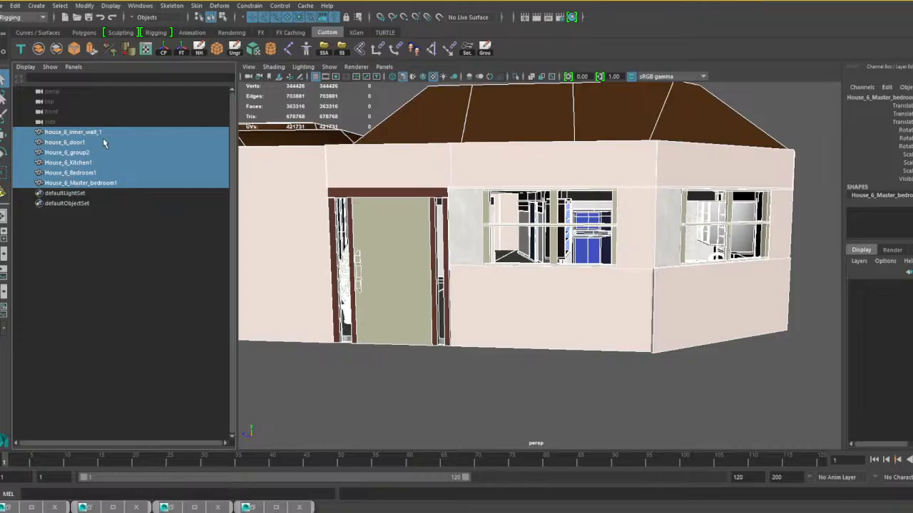
key(ctrl+g)
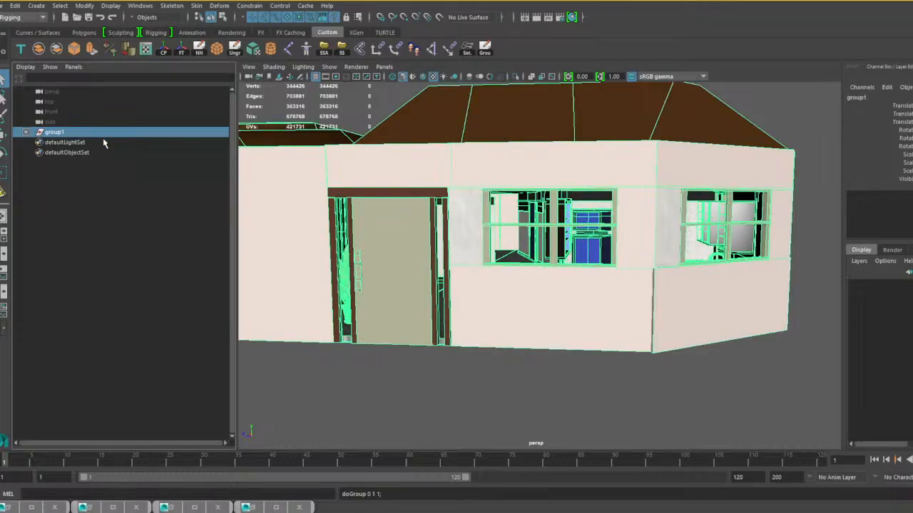
double_click(62, 134)
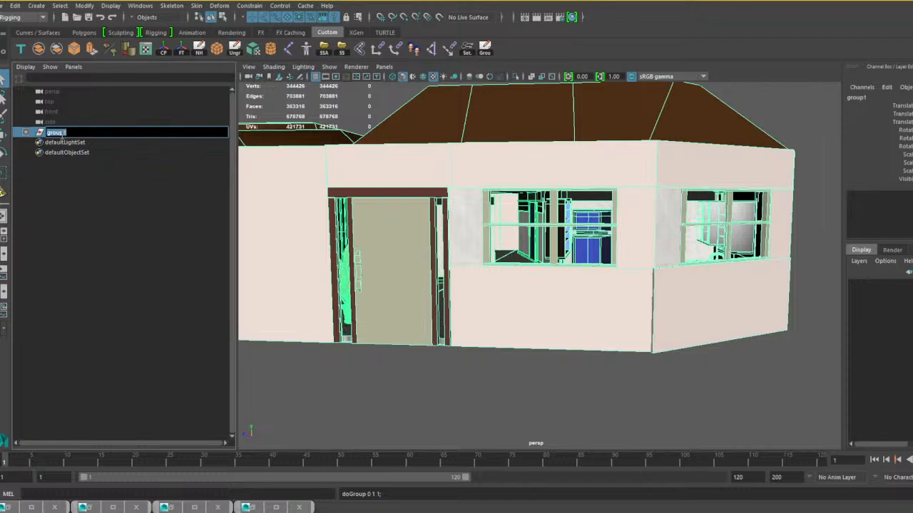
text(House_6)
key(Return)
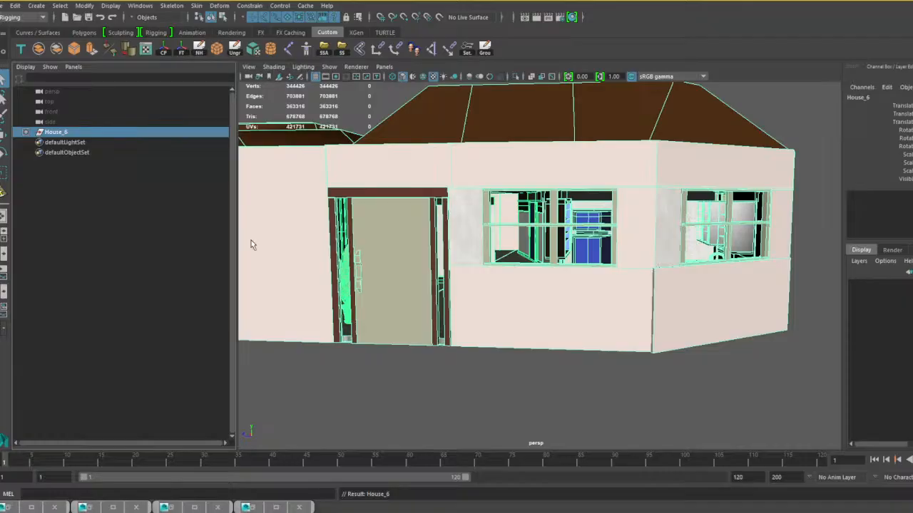
Examine the grouped house from all around its exterior.
alt+right_drag(462, 299, 437, 303)
alt+drag(460, 304, 677, 284)
scroll(576, 302, down, 5)
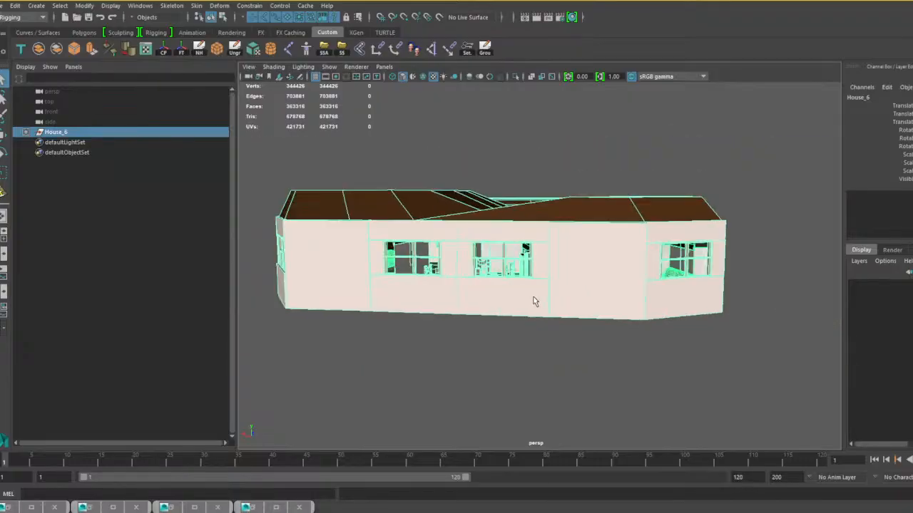
alt+drag(534, 301, 665, 294)
alt+middle_drag(633, 295, 594, 297)
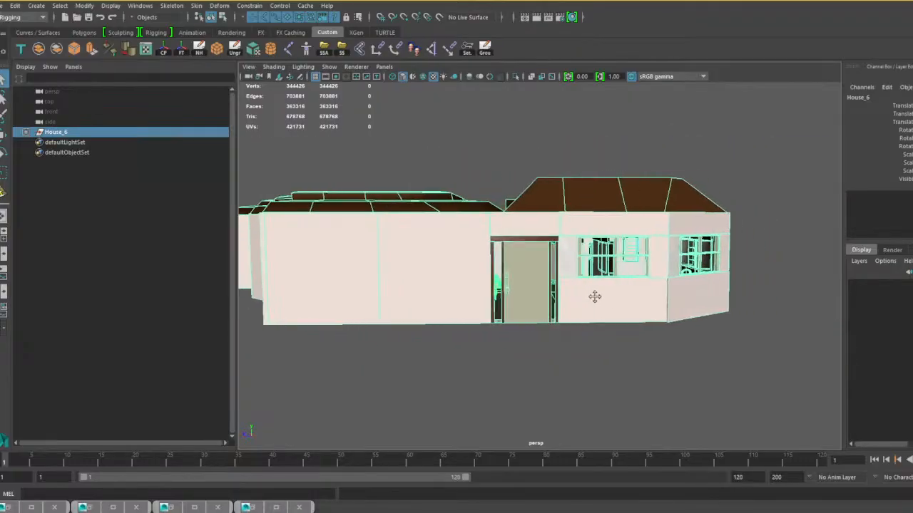
scroll(595, 297, up, 5)
alt+drag(594, 298, 554, 304)
alt+middle_drag(554, 303, 576, 311)
scroll(576, 311, down, 4)
alt+drag(569, 308, 582, 305)
Save the scene as house 6 built 1 complete.mb, overwriting the existing file.
click(4, 5)
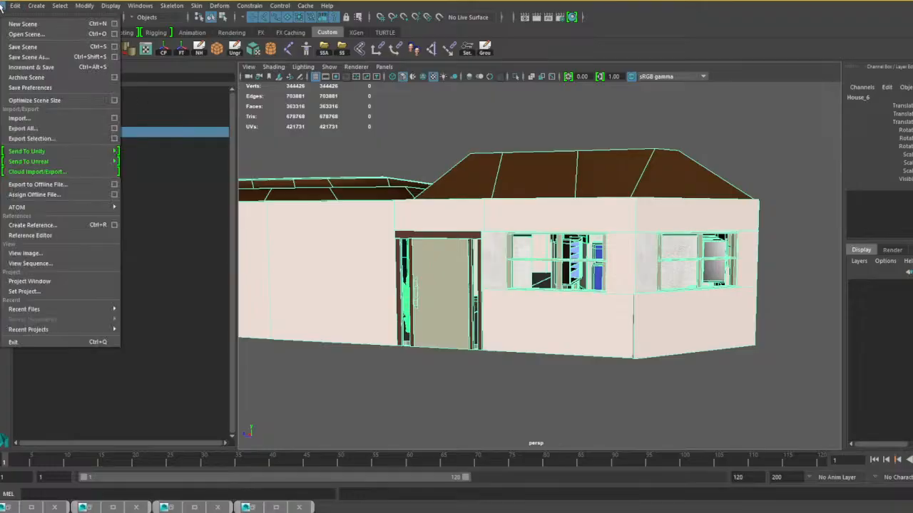
click(32, 52)
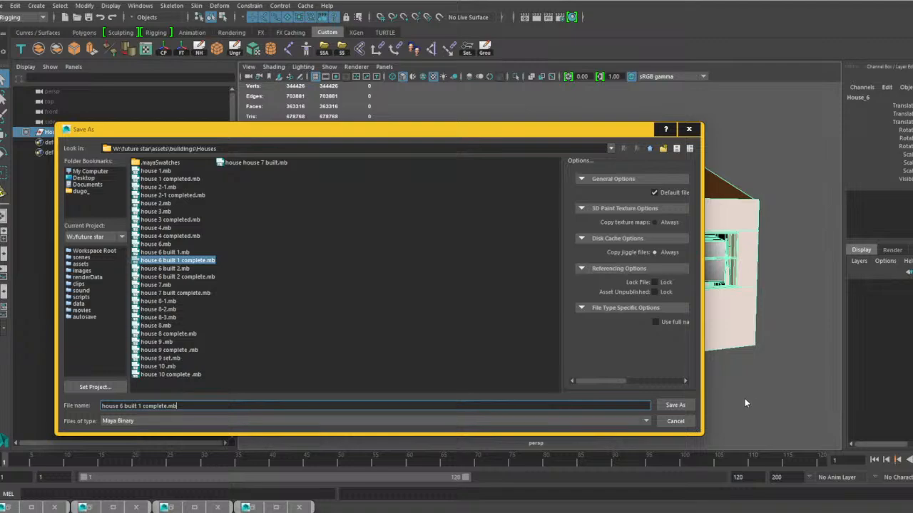
click(685, 406)
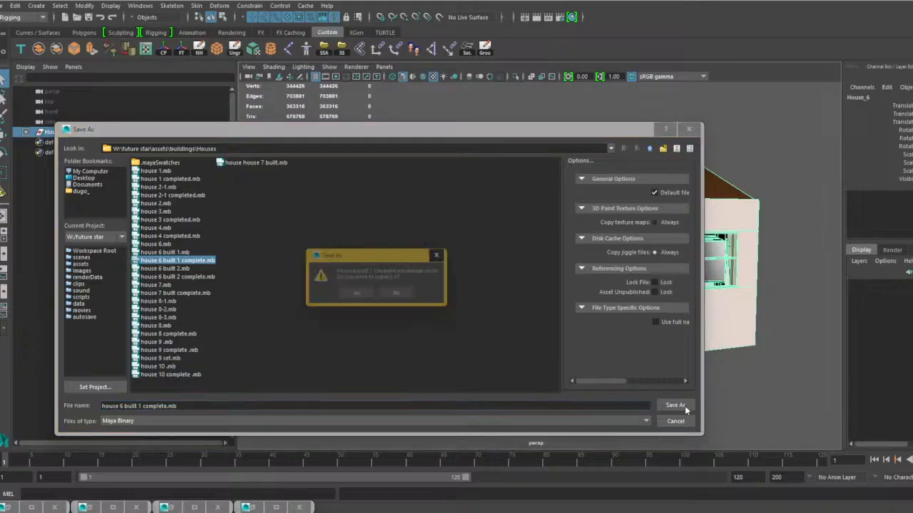
click(358, 295)
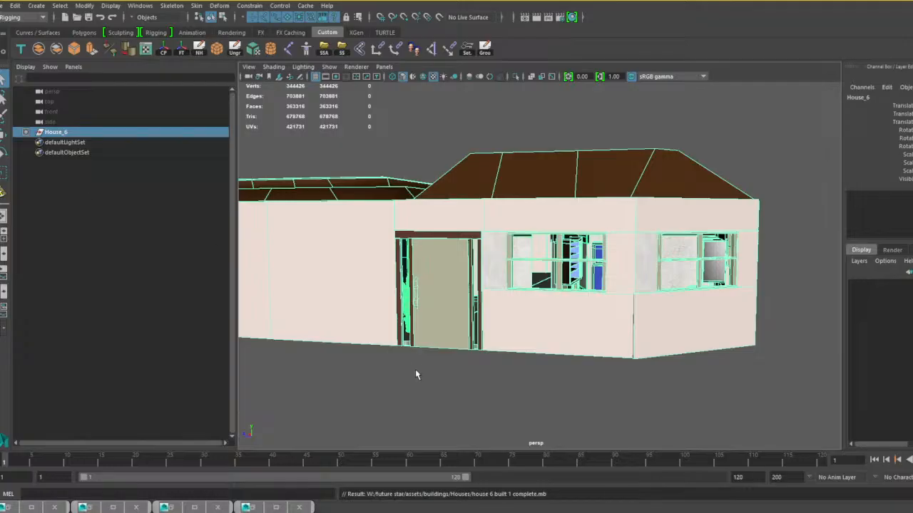
Open the scene house 6 built 2 complete.mb from the Houses folder.
alt+drag(416, 372, 449, 350)
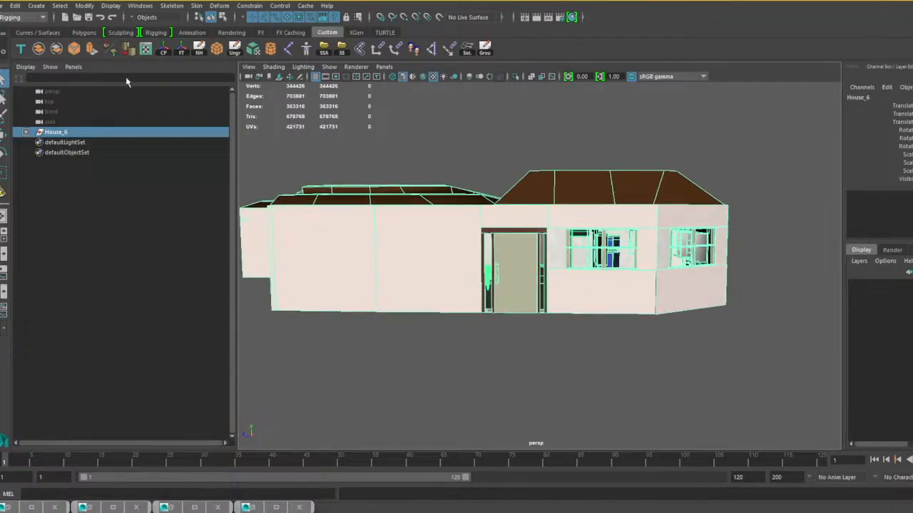
click(6, 5)
click(28, 35)
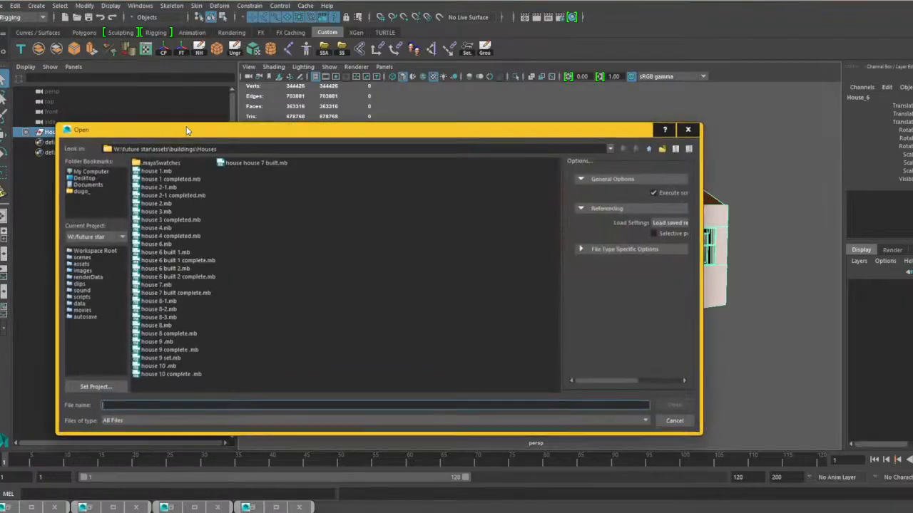
click(197, 278)
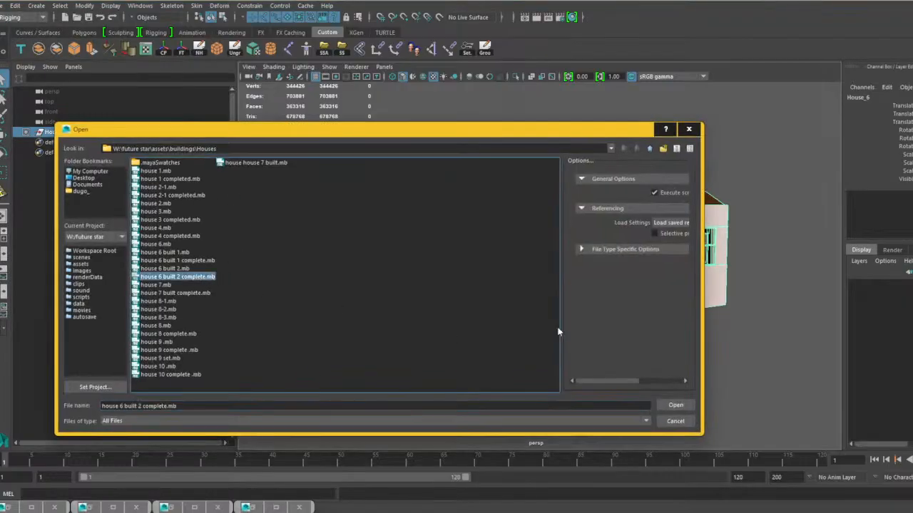
click(670, 404)
click(435, 260)
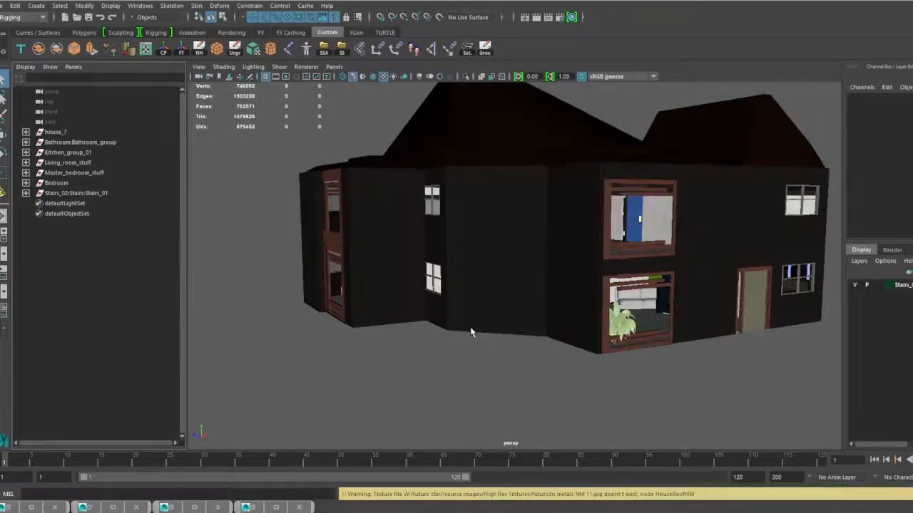
Turn off smooth mesh preview on the house's room groups, including Kitchen_group_01, Bathroom_group and Master_bedroom_stuff.
click(68, 152)
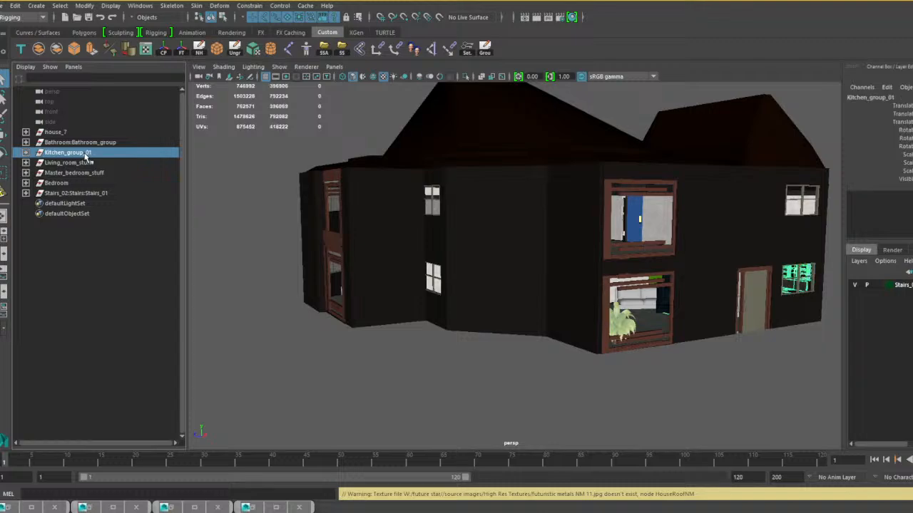
key(1)
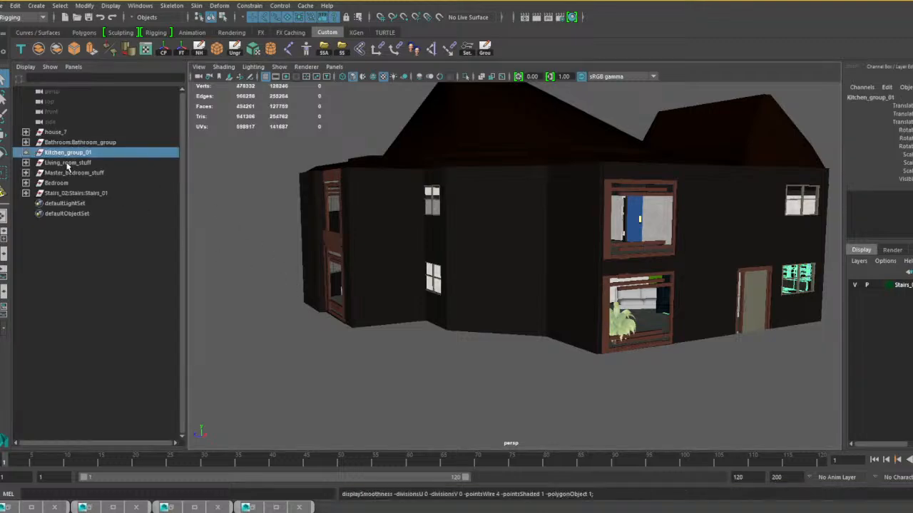
click(61, 143)
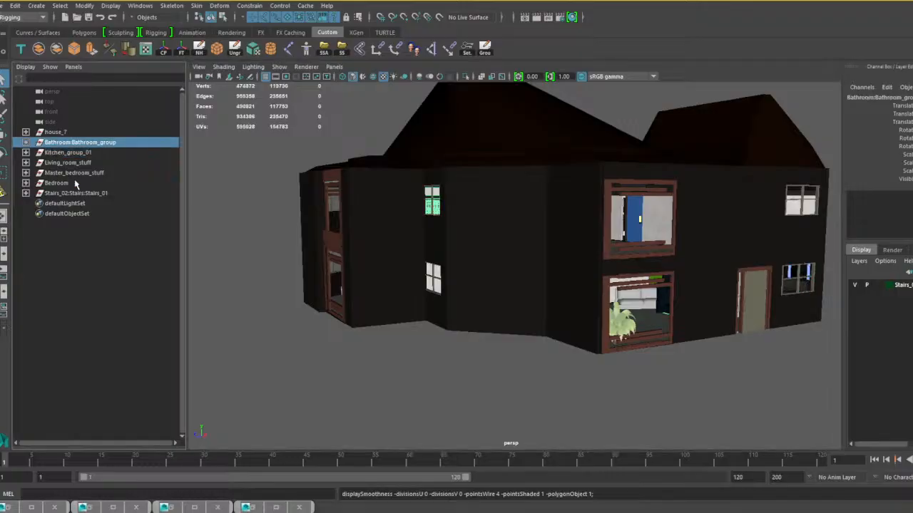
click(57, 132)
click(68, 153)
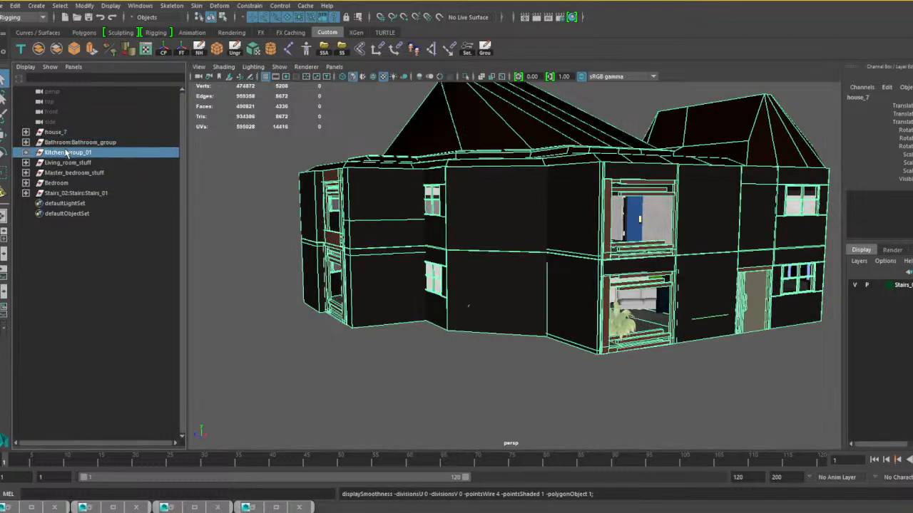
click(71, 174)
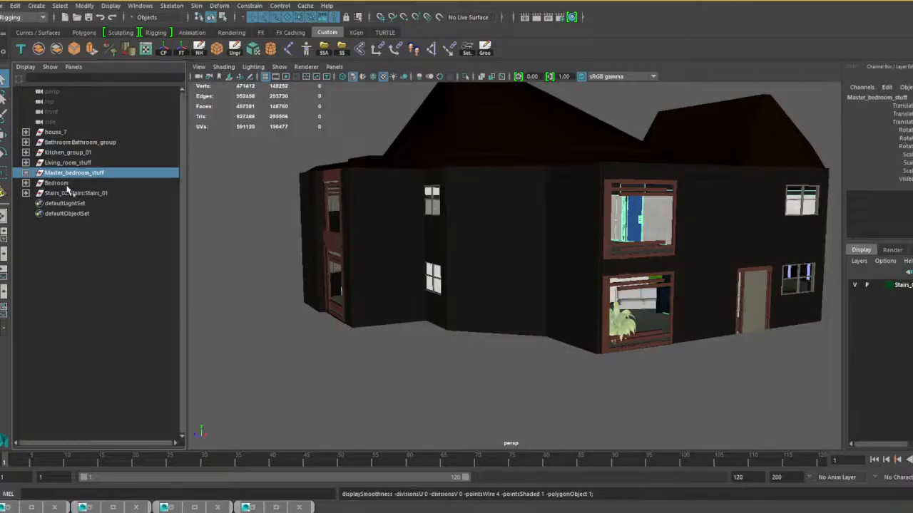
click(61, 184)
Locate the Stairs_01 group inside the house and combine it into a single mesh.
click(66, 194)
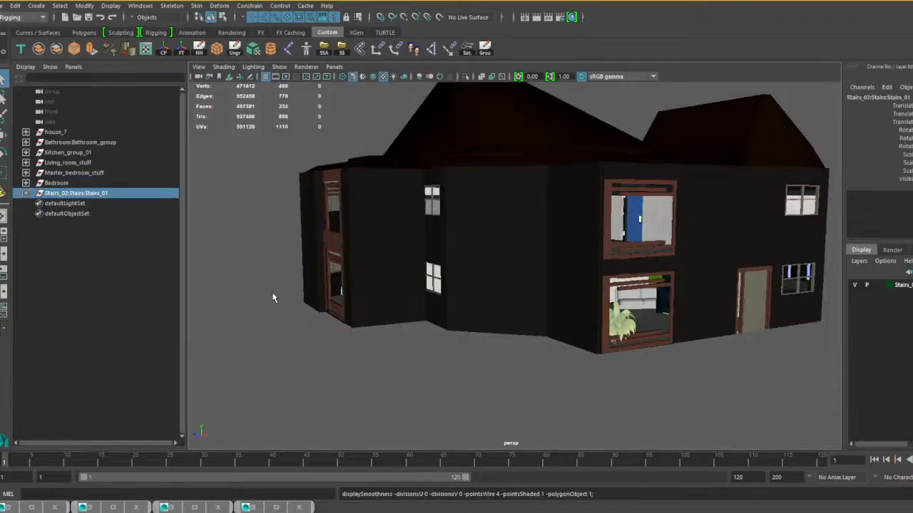
alt+drag(271, 297, 341, 302)
alt+drag(214, 257, 260, 283)
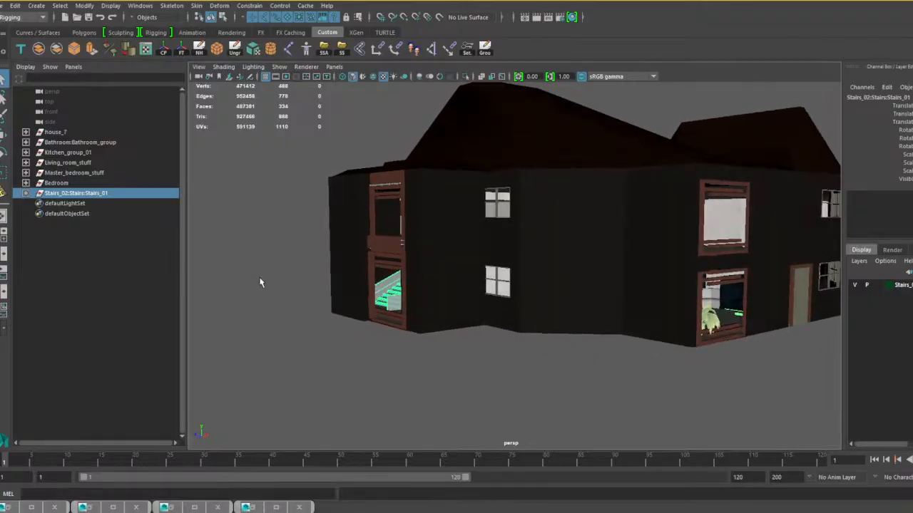
click(38, 48)
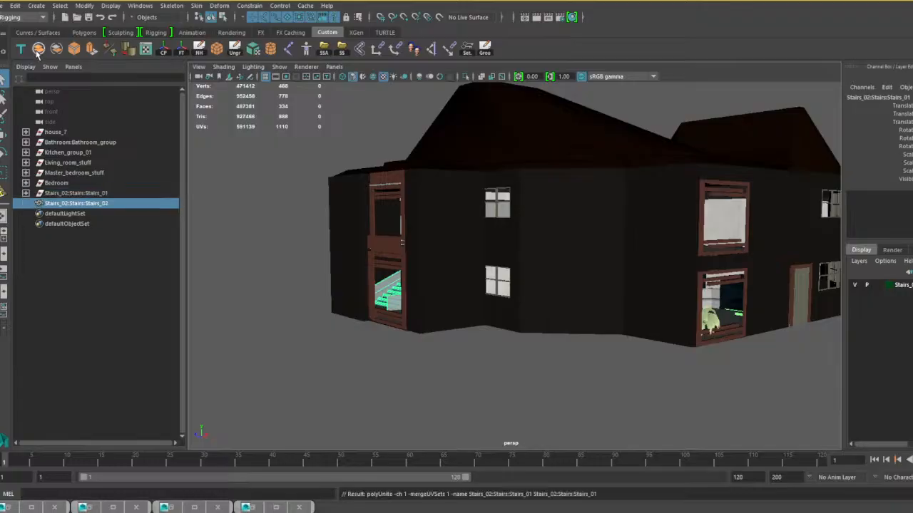
Scale the bedroom wall panel and its two borders that poke through the house exterior so they sit inside.
click(56, 183)
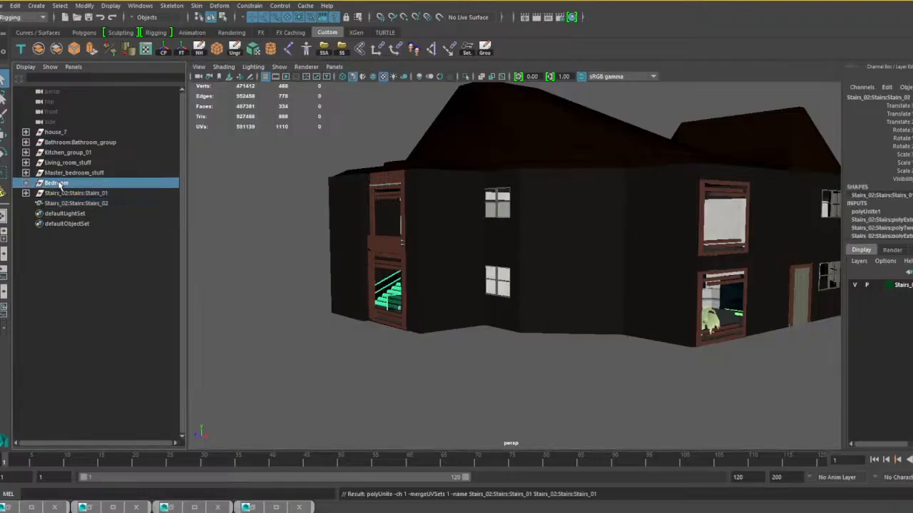
key(f)
alt+drag(336, 350, 284, 340)
scroll(369, 309, up, 3)
alt+drag(368, 310, 336, 308)
alt+middle_drag(337, 308, 401, 324)
scroll(401, 323, up, 3)
alt+drag(401, 324, 425, 309)
alt+middle_drag(426, 309, 442, 314)
scroll(442, 314, up, 2)
alt+drag(442, 313, 365, 281)
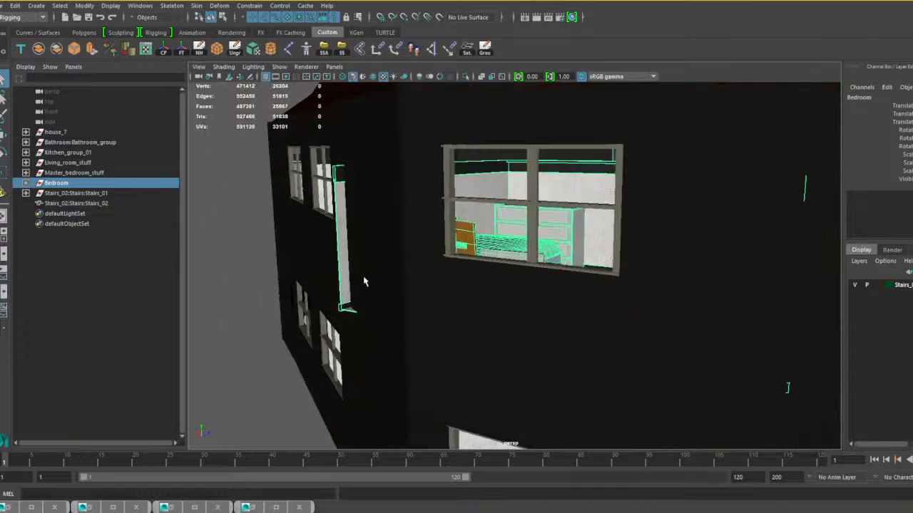
click(345, 261)
click(333, 180)
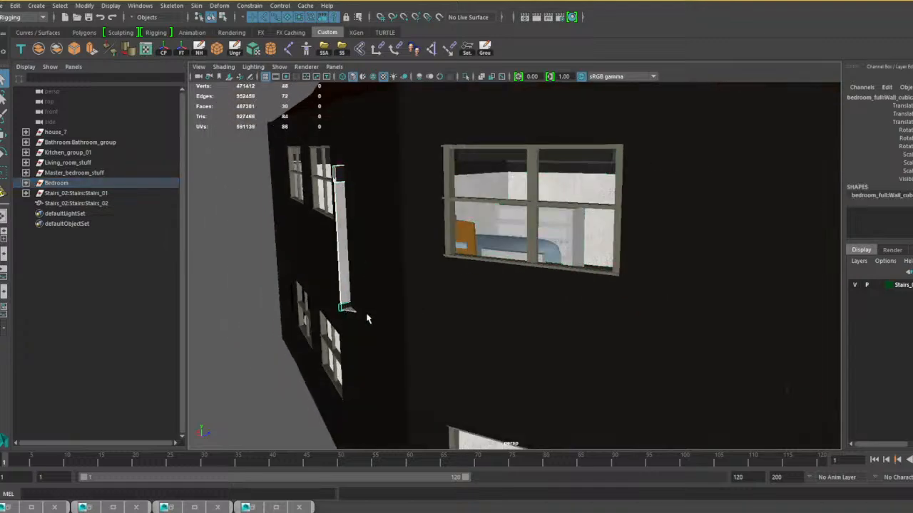
key(r)
drag(437, 277, 430, 280)
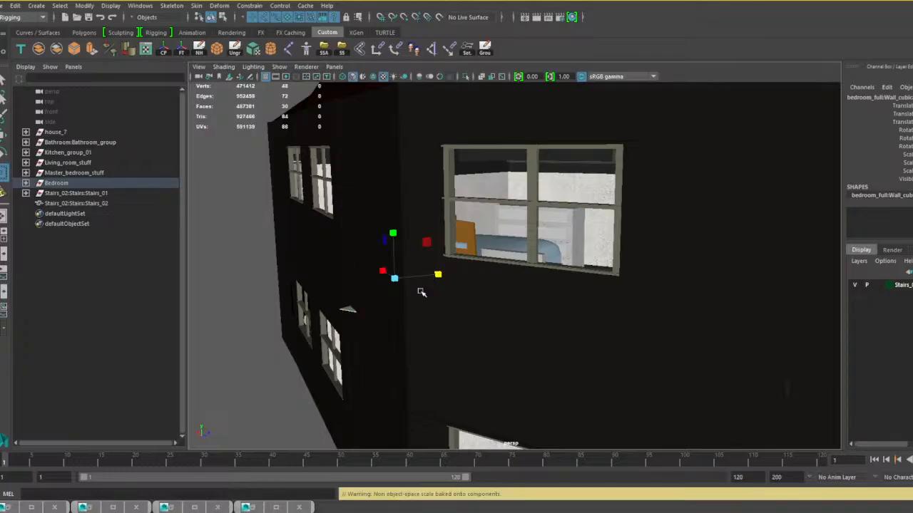
Move the edge of the thin triangular bedroom piece sticking out of the exterior wall inward to hide it.
click(345, 313)
alt+middle_drag(367, 321, 428, 338)
alt+right_drag(428, 338, 457, 342)
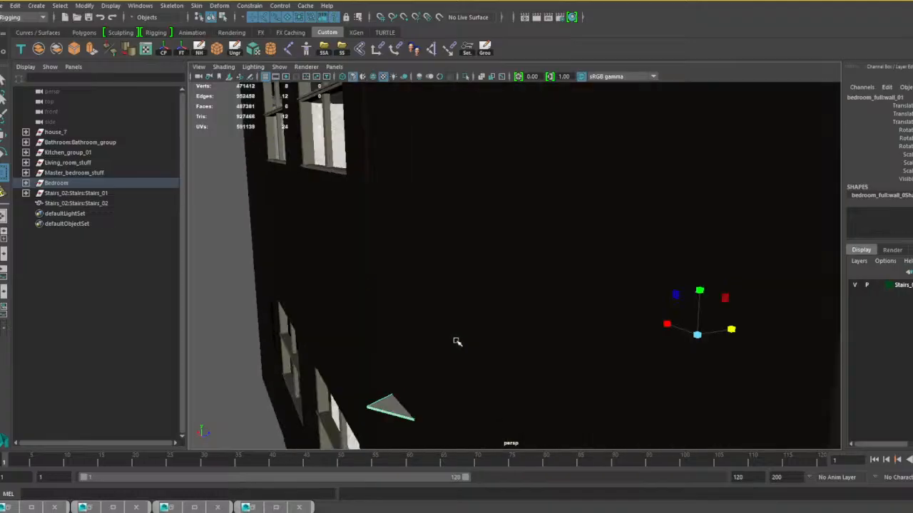
alt+middle_drag(458, 363, 511, 326)
alt+right_drag(511, 326, 564, 395)
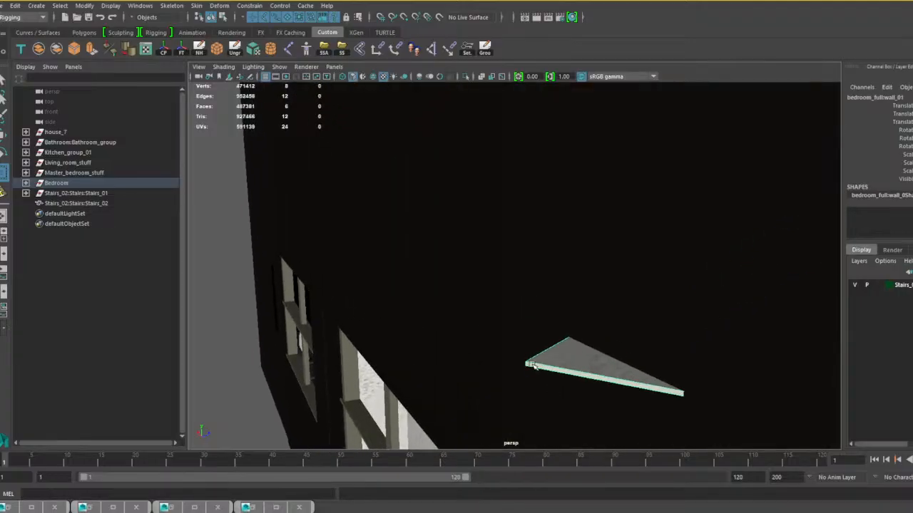
right_drag(532, 365, 531, 220)
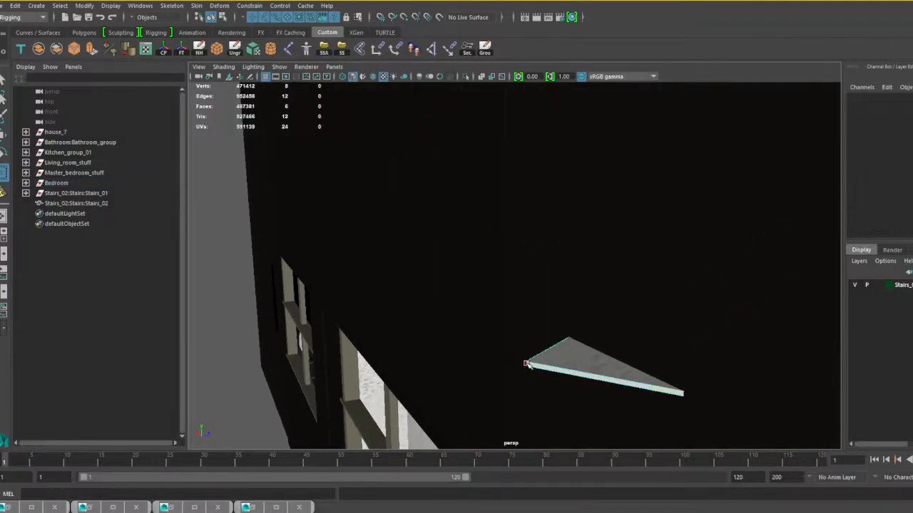
click(526, 364)
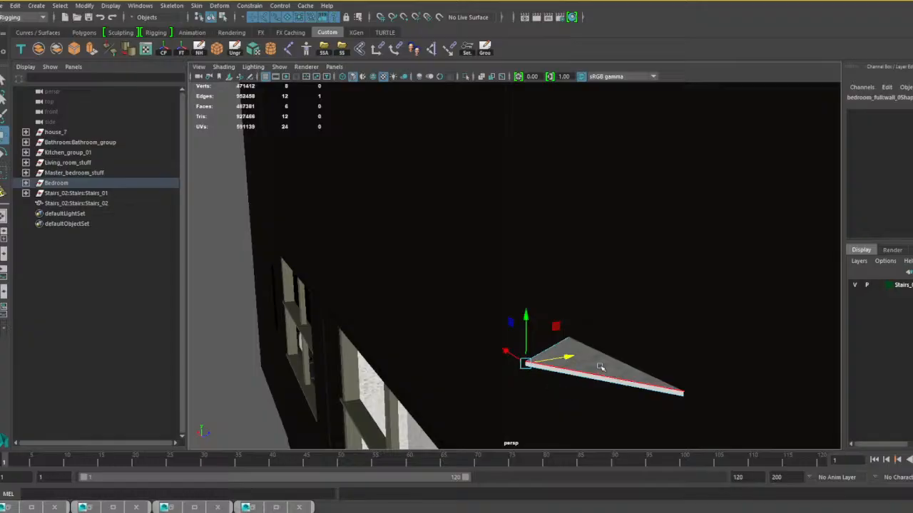
drag(565, 357, 656, 343)
Select the bedroom wall panel with its top and bottom borders in object mode and move them toward the neighbouring panel.
alt+right_drag(656, 344, 619, 350)
alt+drag(670, 353, 613, 328)
alt+middle_drag(613, 328, 492, 345)
alt+right_drag(492, 345, 615, 342)
alt+middle_drag(616, 342, 463, 355)
alt+drag(470, 358, 532, 350)
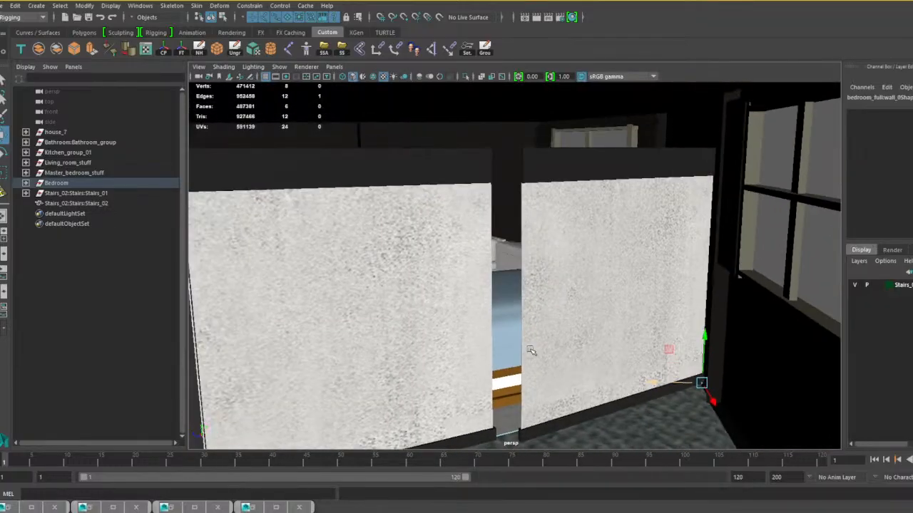
click(579, 331)
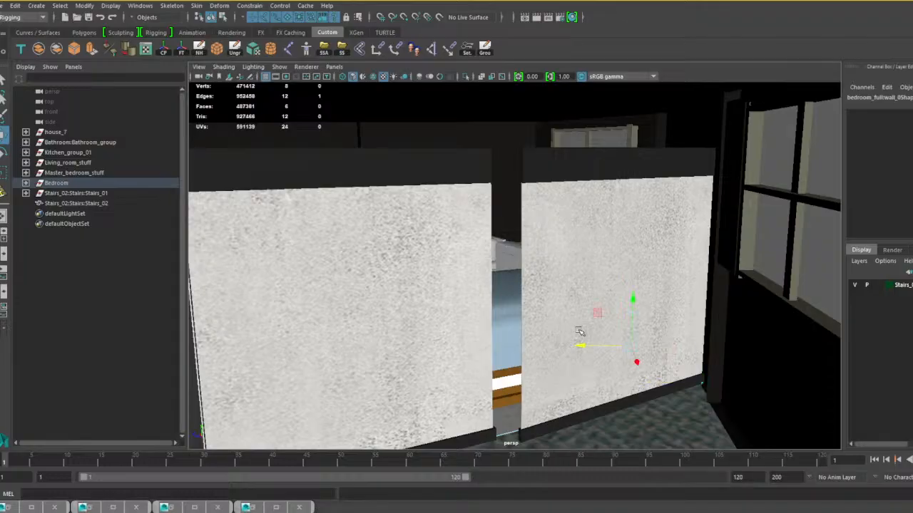
right_drag(562, 166, 565, 180)
click(565, 171)
right_click(556, 171)
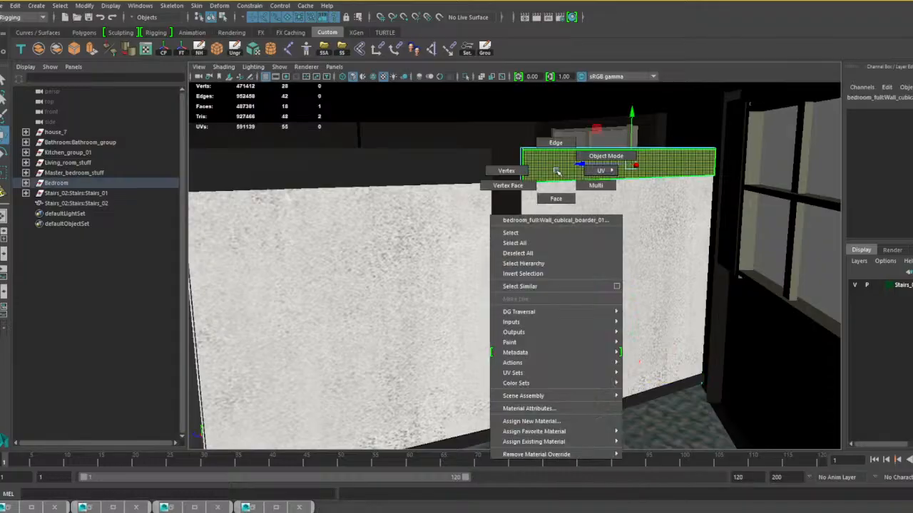
click(590, 155)
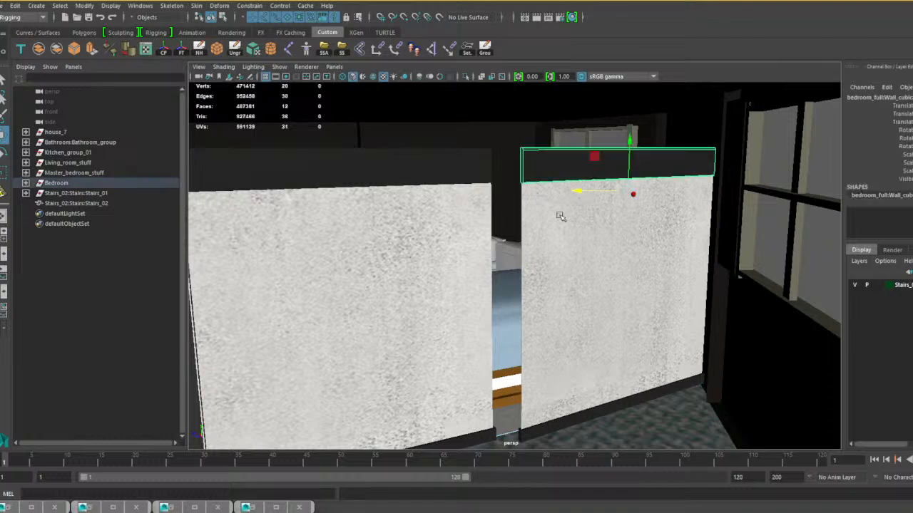
click(574, 331)
click(564, 419)
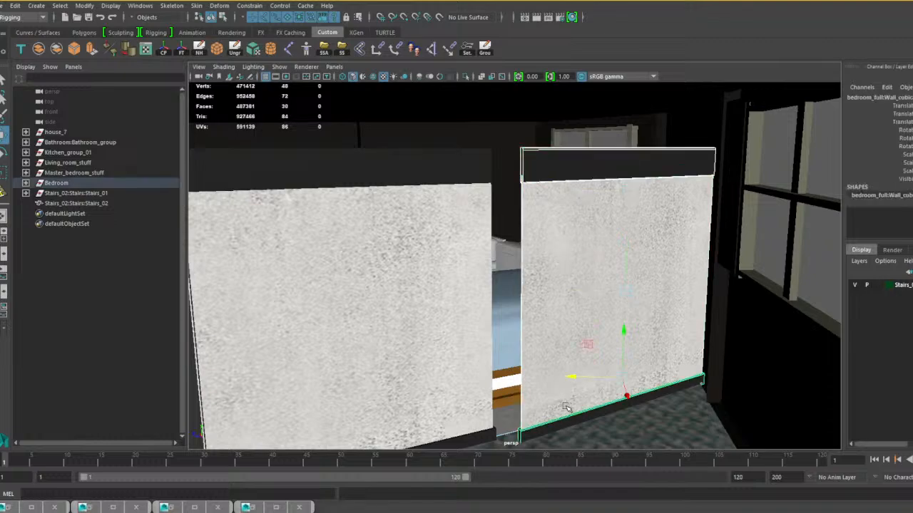
mouse_move(573, 378)
mouse_down()
mouse_move(540, 377)
mouse_move(556, 377)
mouse_up()
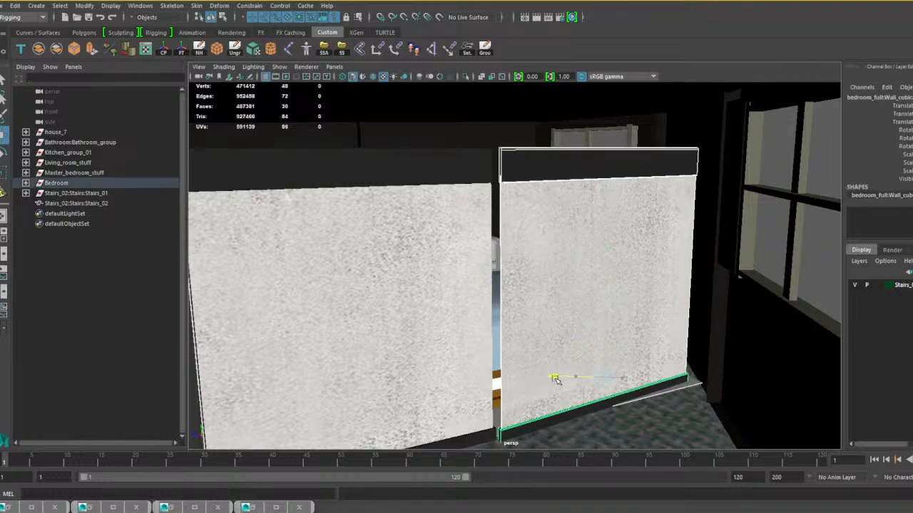
Rotate and scale the wall panel and its borders to close the gap to the neighbouring panel, then deselect them.
key(e)
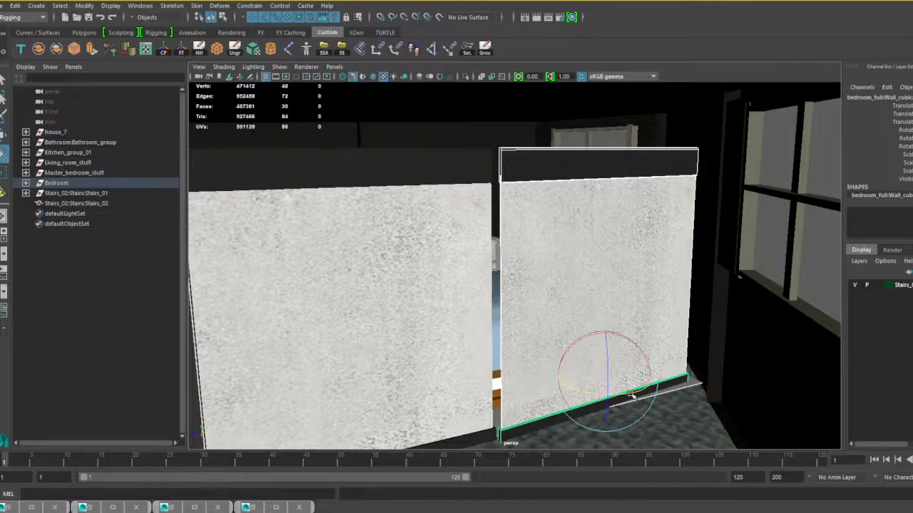
drag(631, 396, 627, 392)
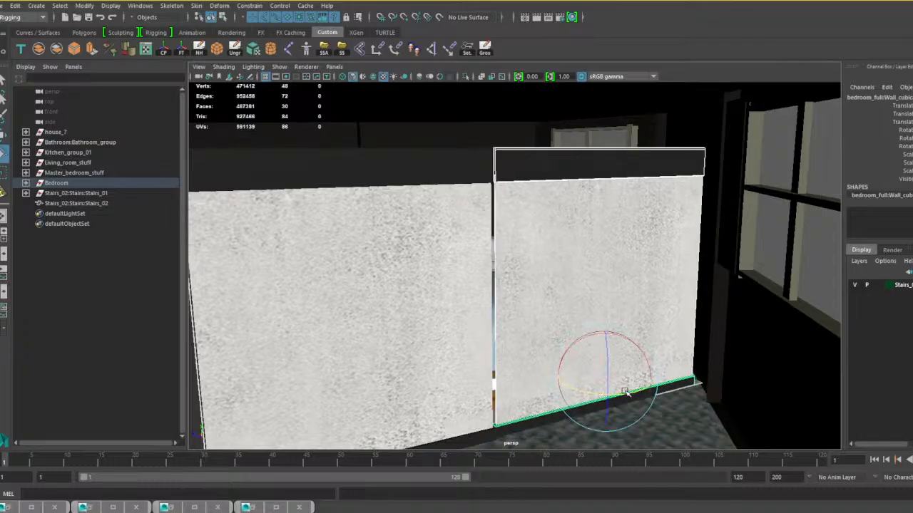
key(r)
drag(558, 377, 558, 378)
scroll(628, 358, down, 5)
scroll(633, 357, down, 8)
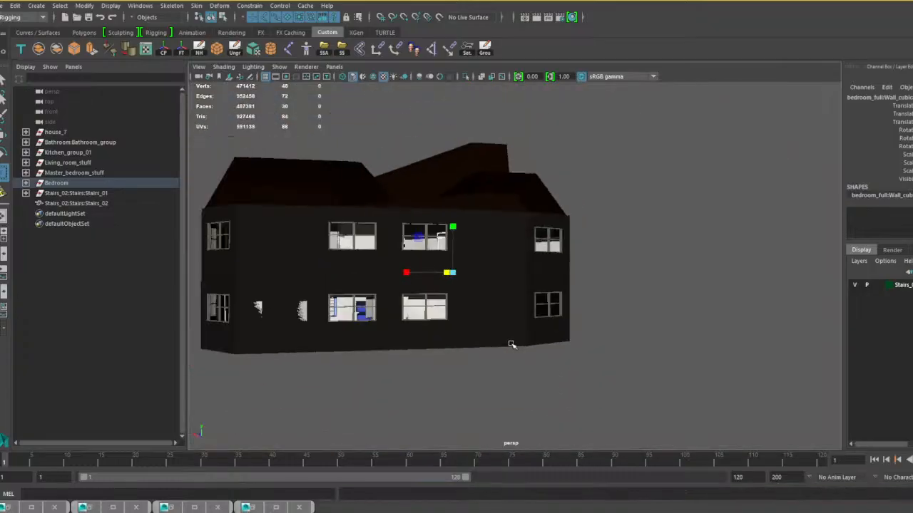
click(459, 396)
alt+drag(459, 397, 221, 363)
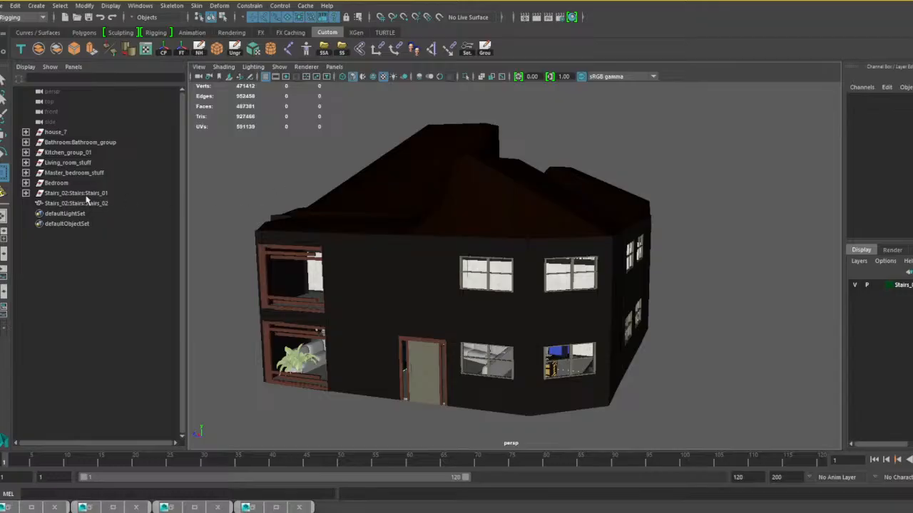
Combine the Bedroom group and the Master_bedroom_stuff group each into a single mesh.
click(57, 186)
alt+drag(492, 284, 530, 278)
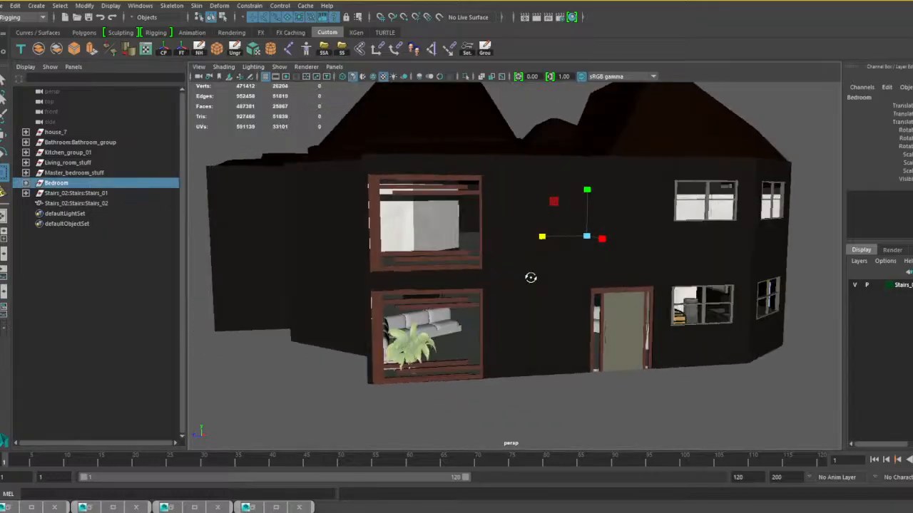
click(39, 50)
click(68, 174)
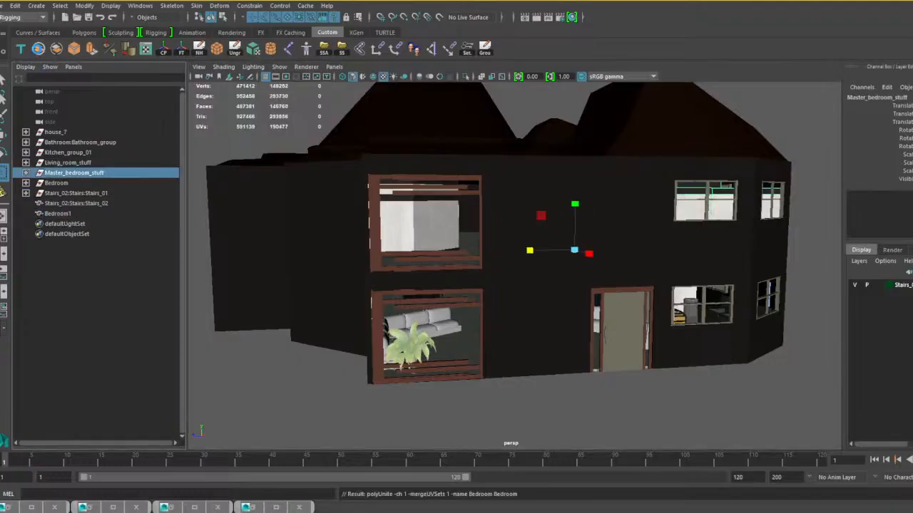
alt+drag(391, 316, 409, 318)
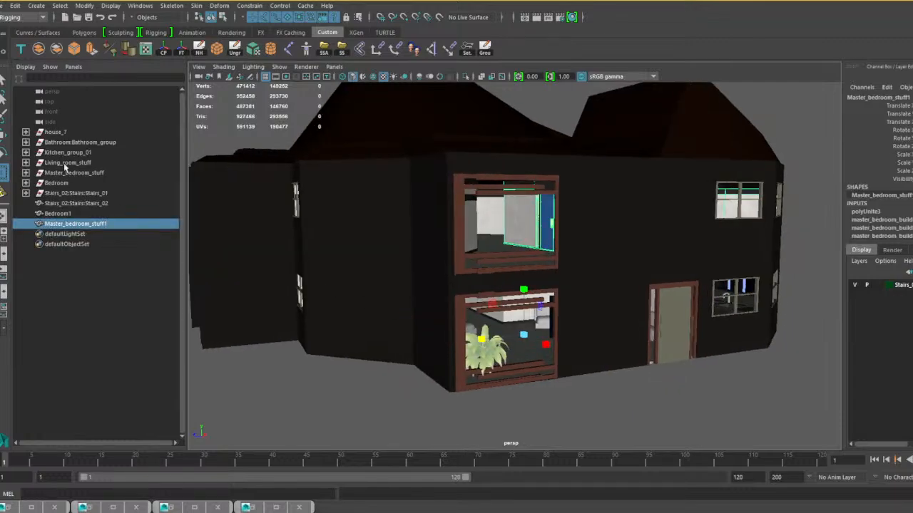
Select the potted palm and its pot near the living room window and move them together along one axis.
click(66, 163)
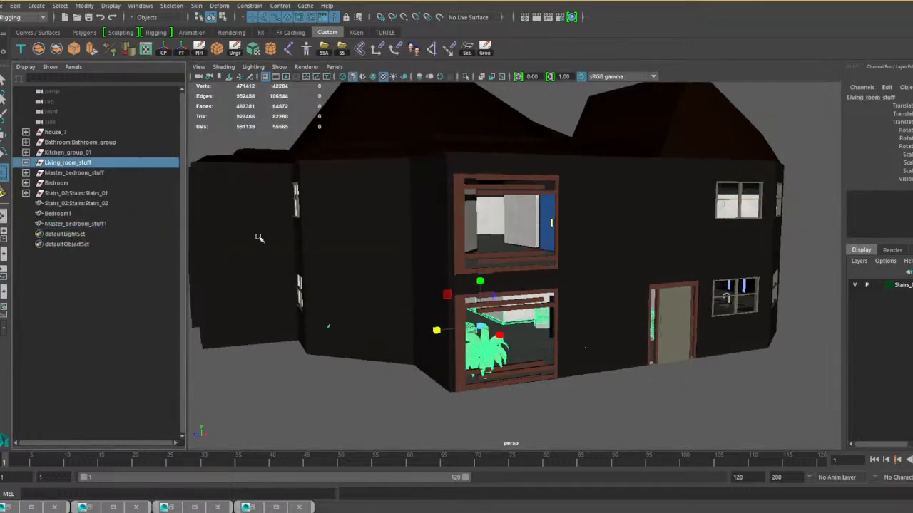
alt+drag(502, 353, 397, 350)
alt+middle_drag(397, 350, 447, 349)
scroll(446, 349, up, 4)
alt+drag(446, 349, 304, 340)
alt+middle_drag(304, 340, 467, 350)
scroll(467, 350, up, 4)
alt+drag(466, 350, 358, 352)
click(340, 338)
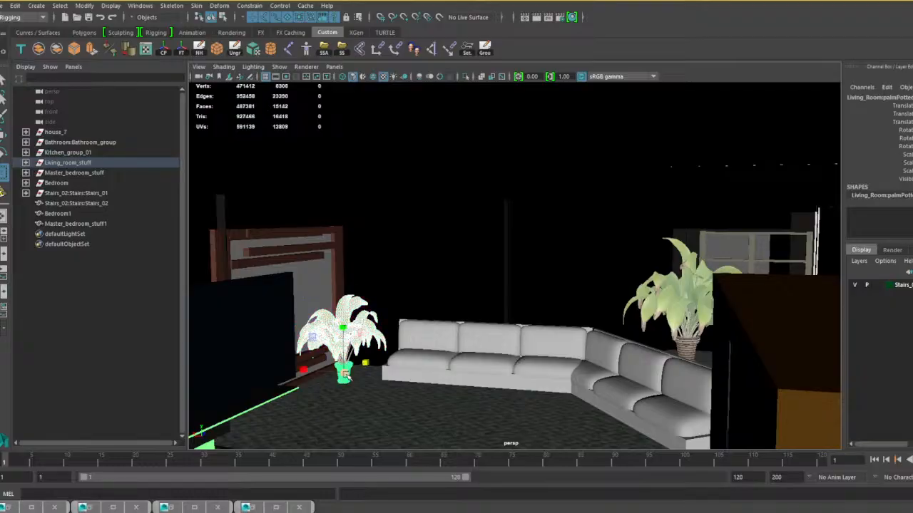
click(350, 355)
key(w)
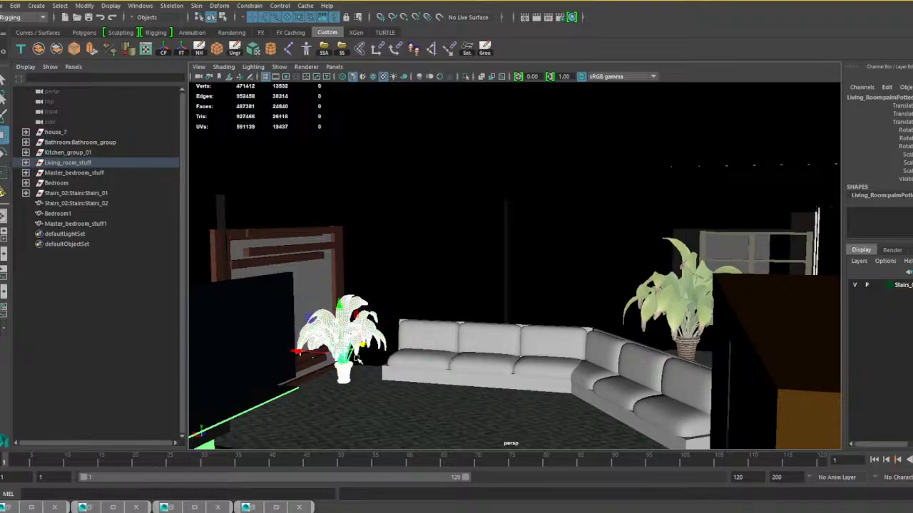
drag(299, 353, 501, 377)
scroll(481, 372, down, 5)
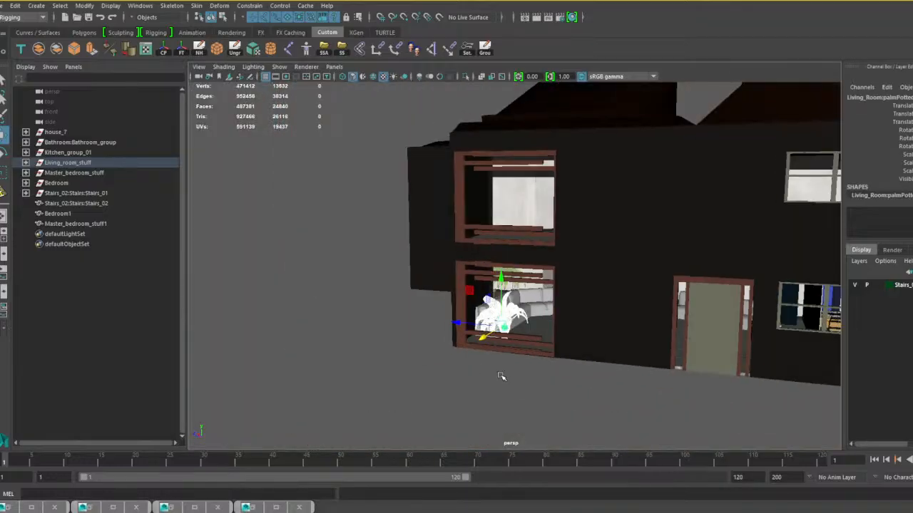
Combine the Living_room_stuff, Kitchen_group_01 and Bathroom_group groups each into a single mesh.
click(68, 164)
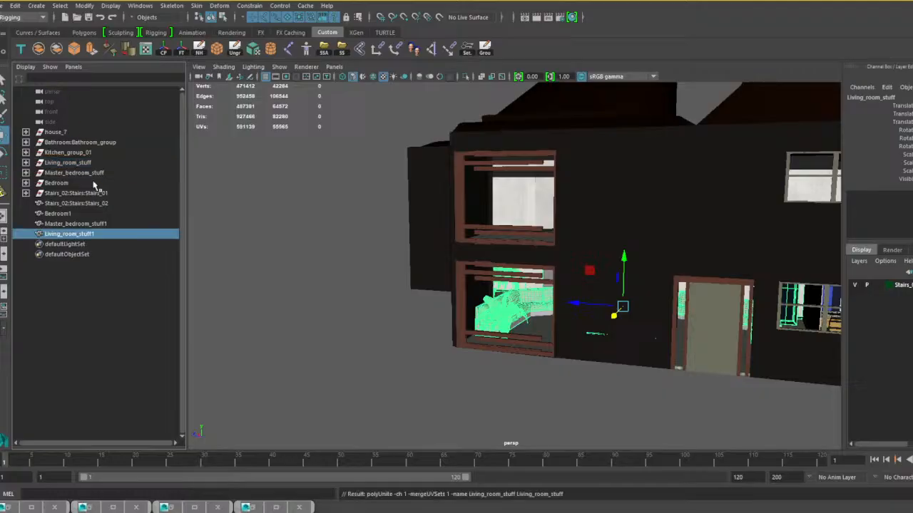
click(68, 152)
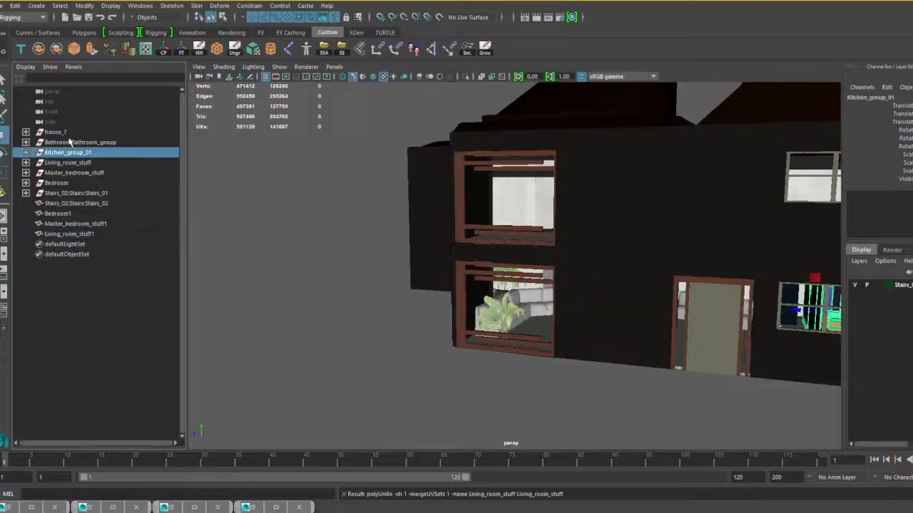
key(1)
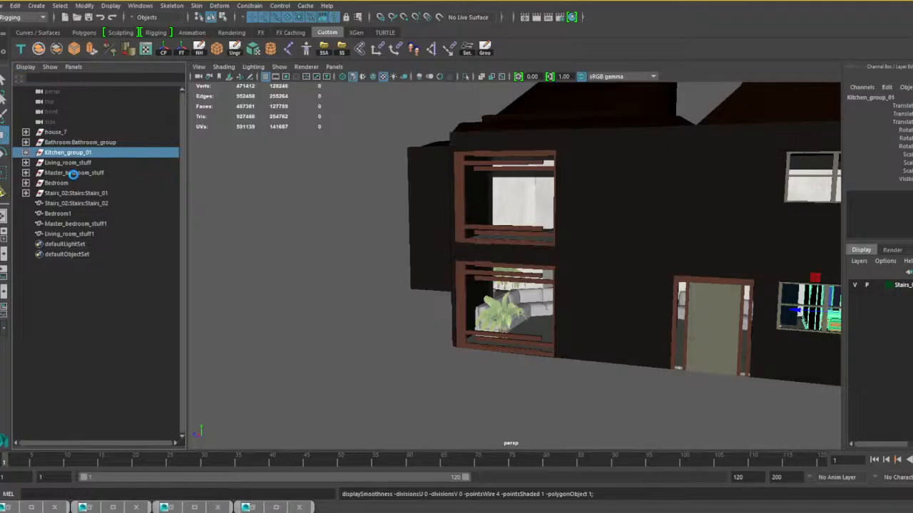
click(82, 143)
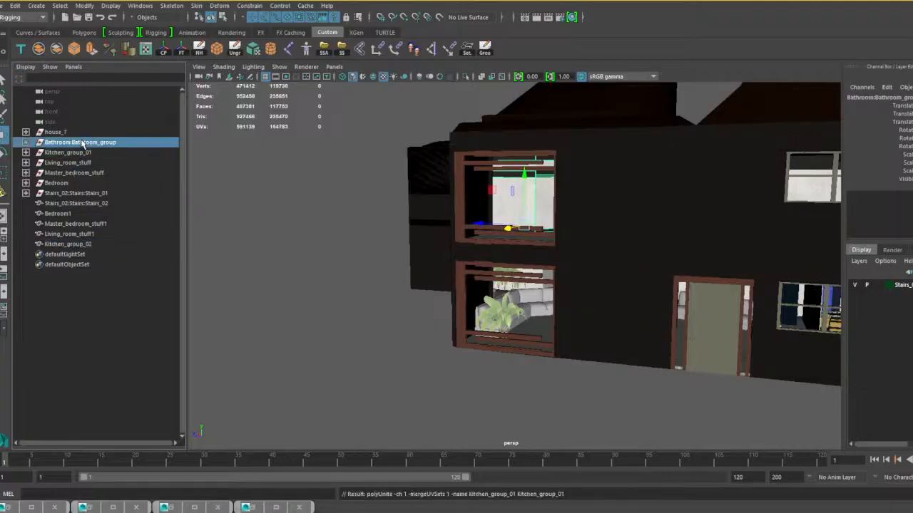
click(39, 49)
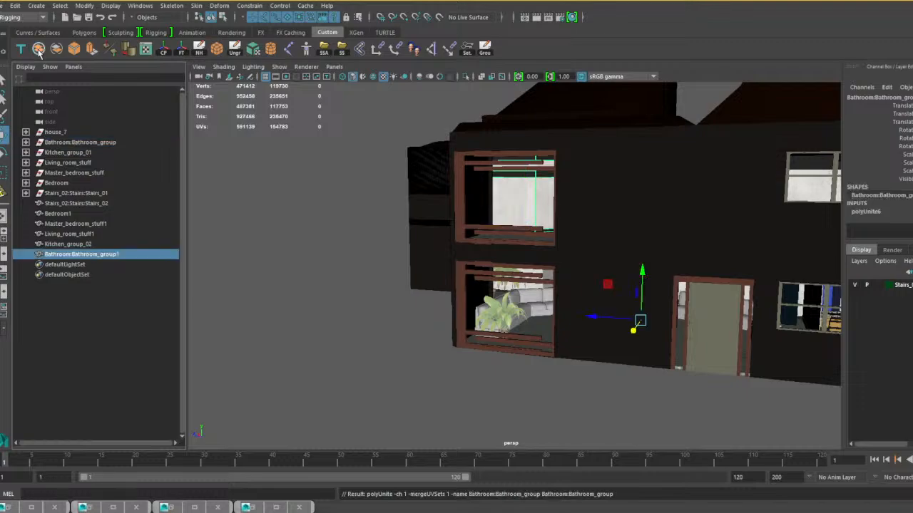
Combine all house_7 parts except house_6_door1 into a single mesh.
click(26, 133)
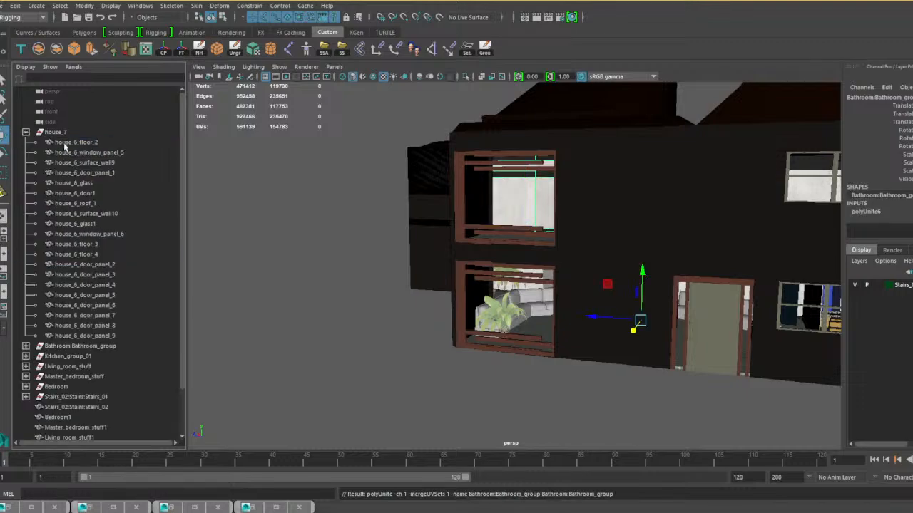
drag(84, 143, 92, 185)
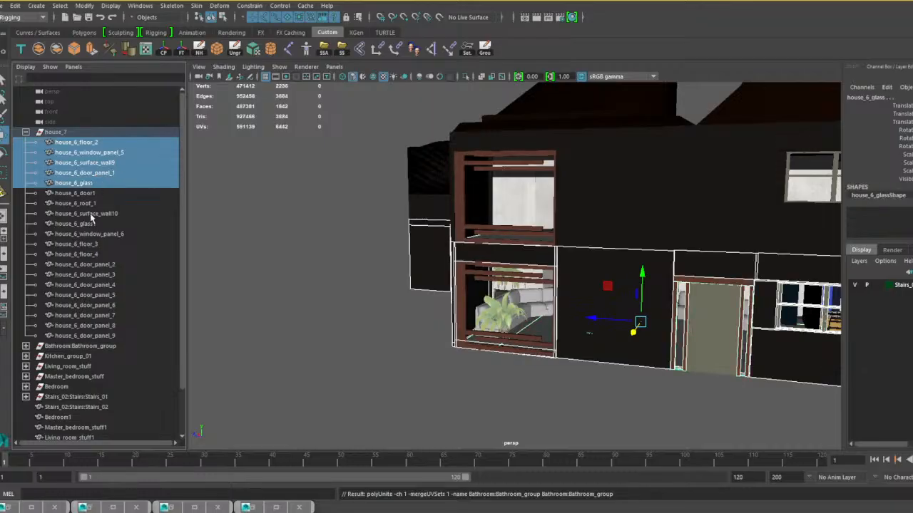
ctrl+click(90, 204)
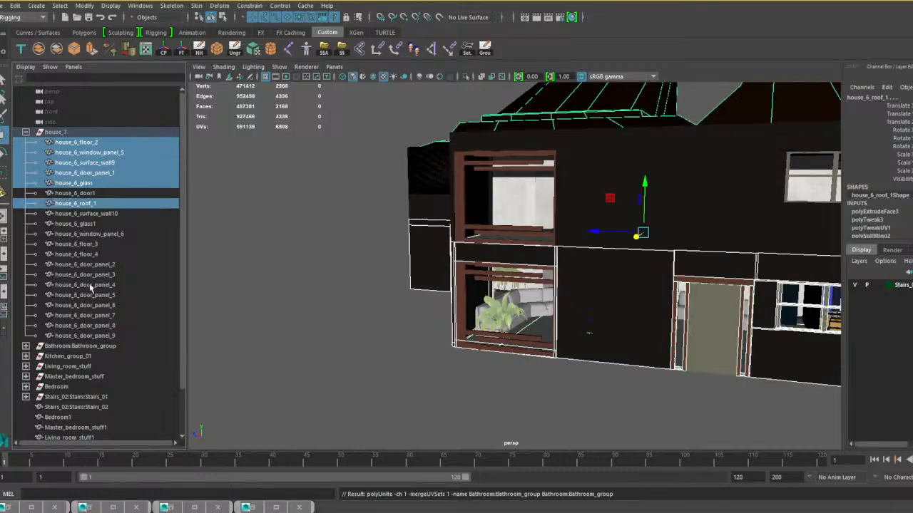
ctrl+drag(90, 283, 90, 336)
alt+middle_drag(452, 346, 384, 316)
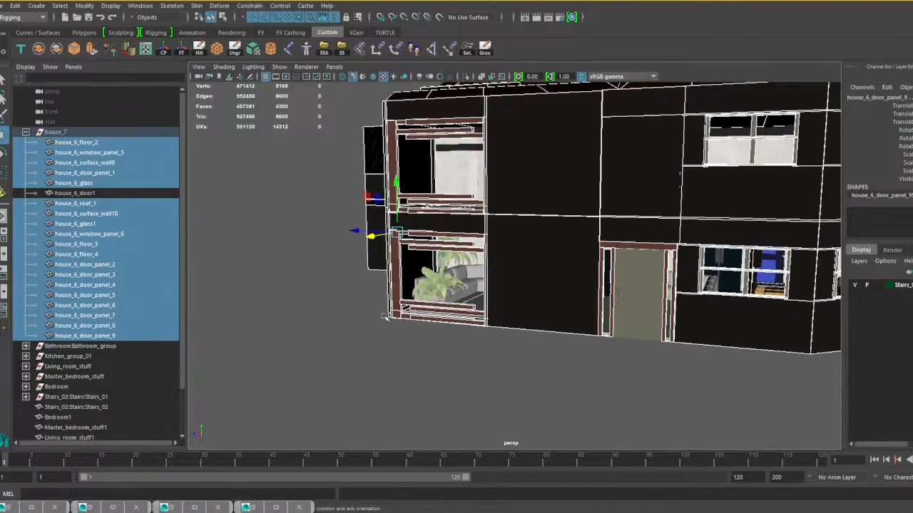
alt+drag(385, 316, 490, 323)
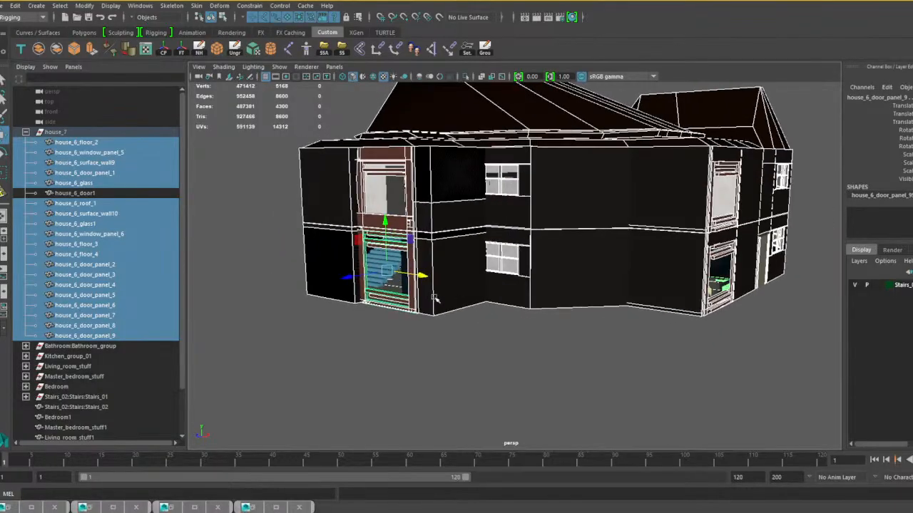
alt+drag(434, 300, 471, 366)
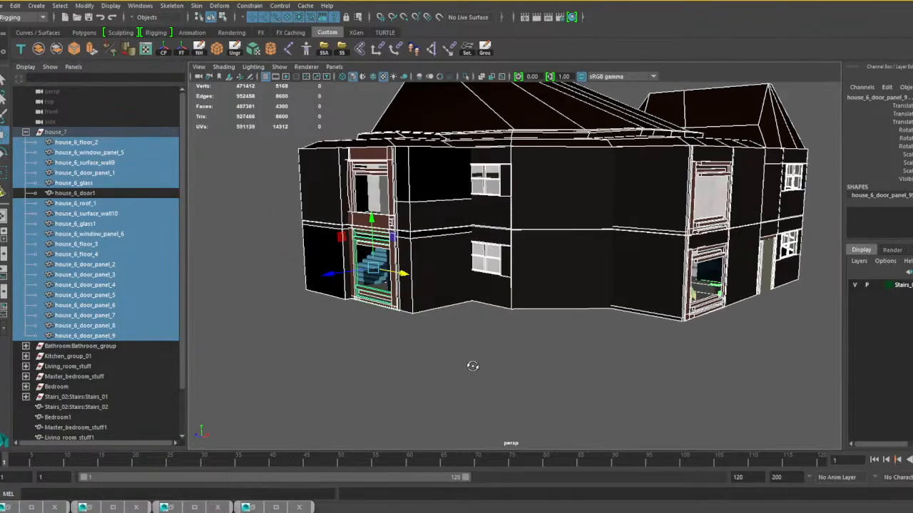
click(39, 49)
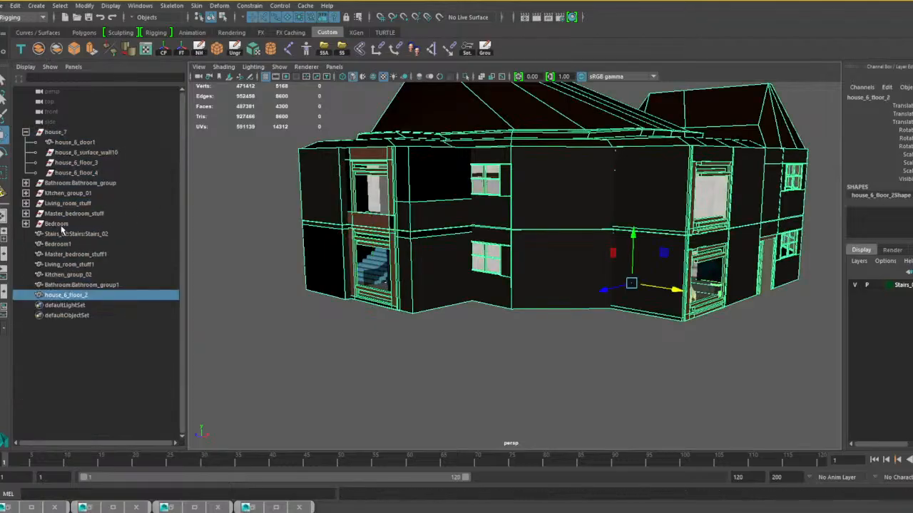
Delete the leftover groups emptied by combining, and ungroup house_7 so house_6_door1 sits at the scene's top level.
drag(61, 227, 58, 149)
key(Delete)
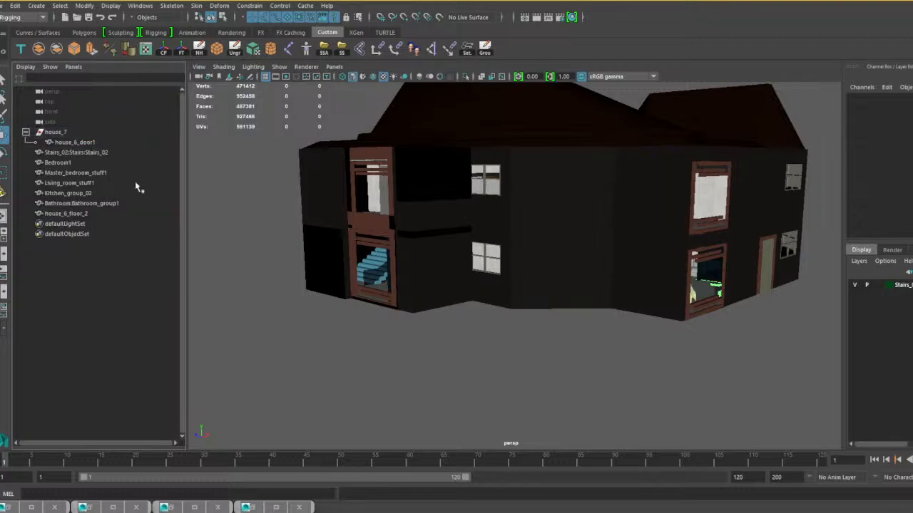
click(56, 132)
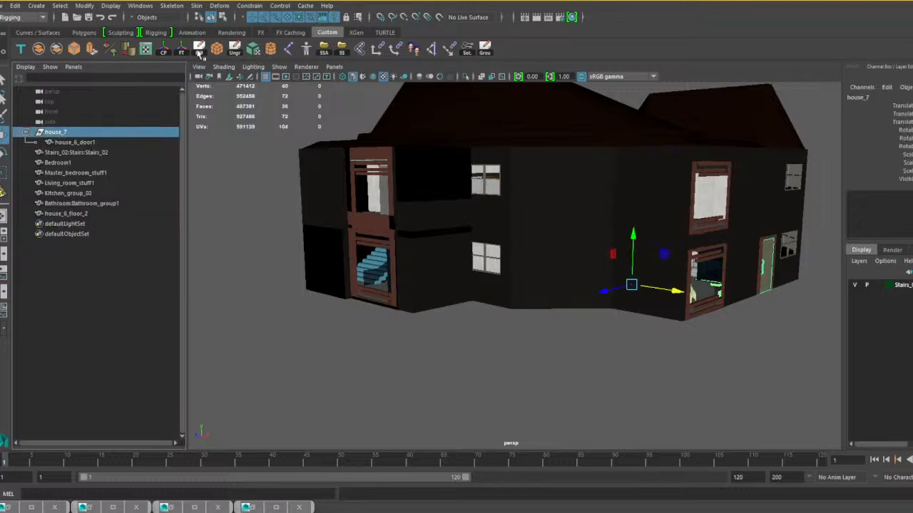
click(235, 49)
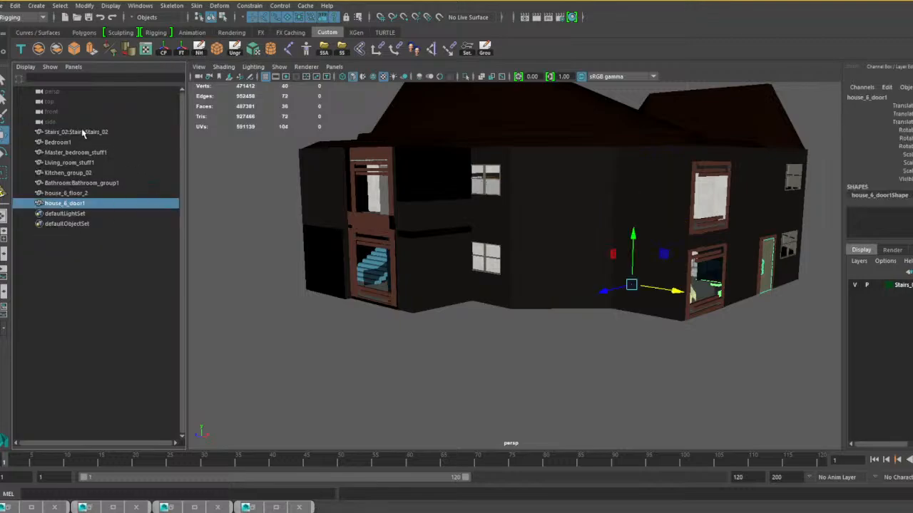
Rename the stairs, bedroom, master bedroom, living room, kitchen and bathroom meshes with the prefix House_6_2_, replacing any namespaces.
click(75, 132)
shift+click(71, 214)
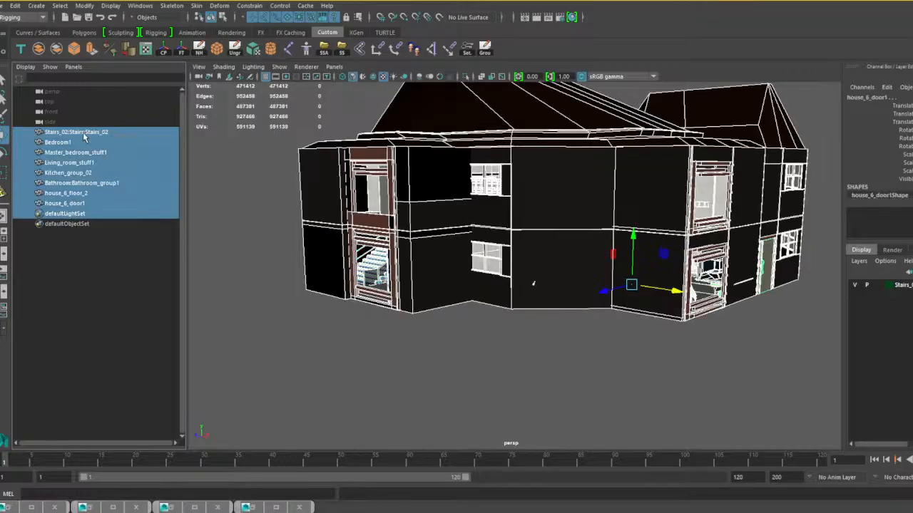
click(78, 132)
shift+click(68, 174)
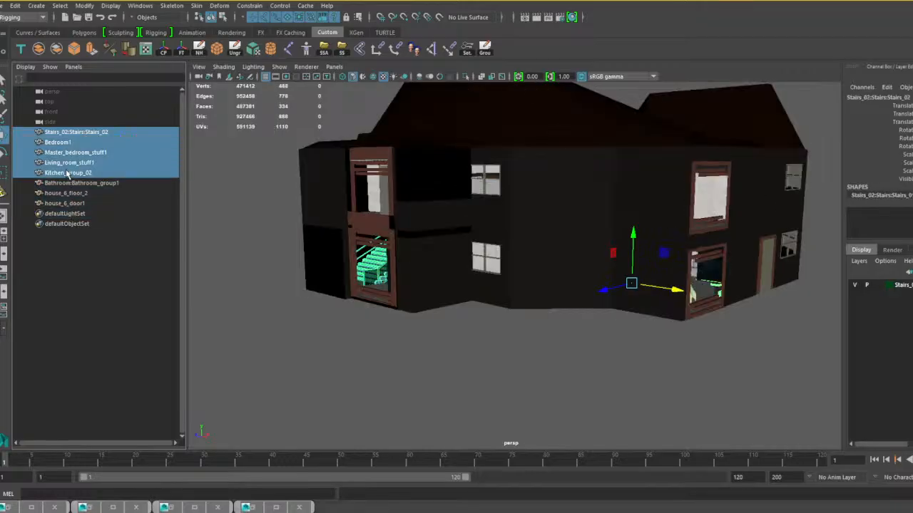
ctrl+click(70, 184)
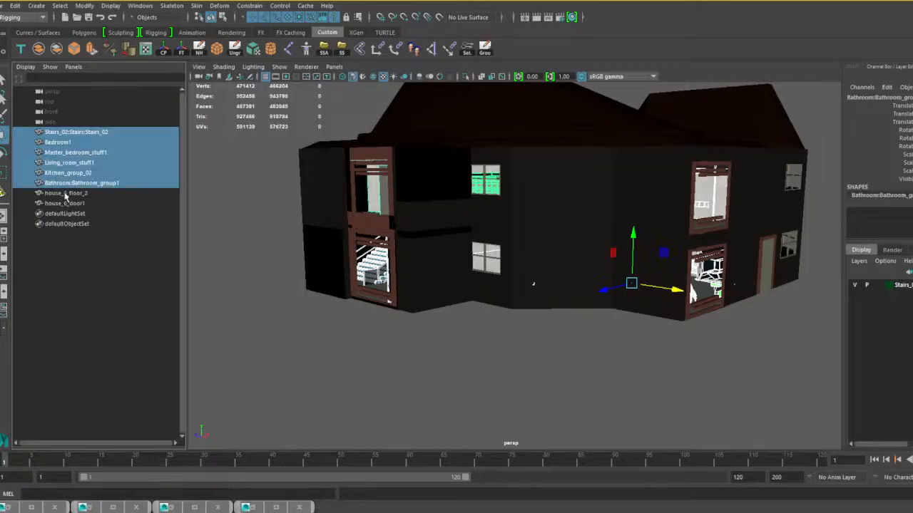
click(117, 6)
mouse_move(139, 6)
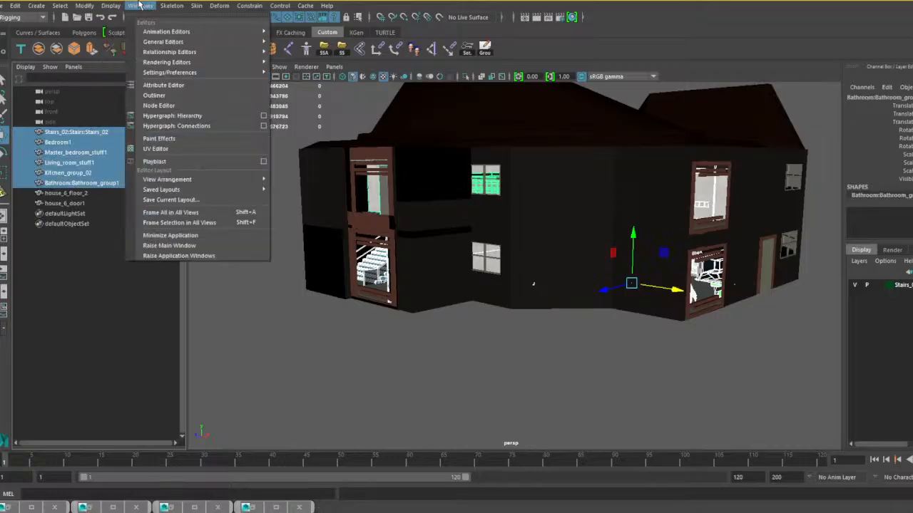
mouse_move(85, 6)
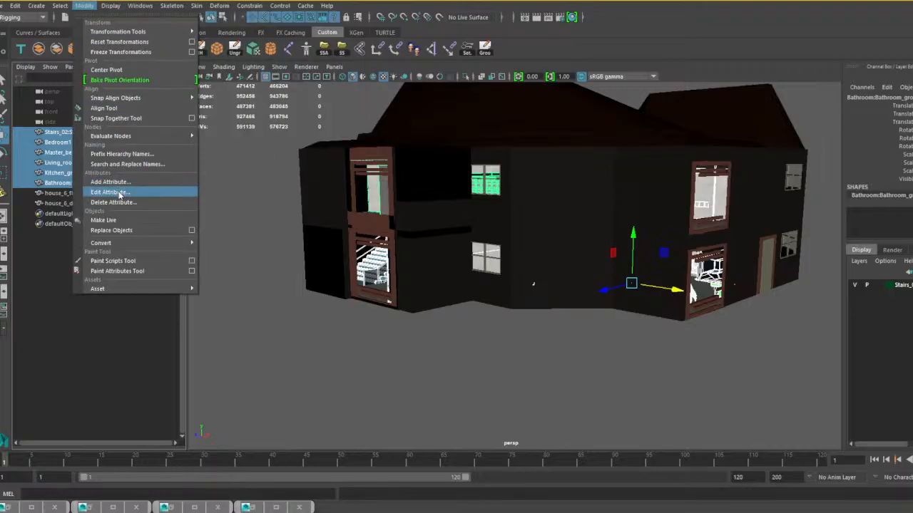
click(258, 509)
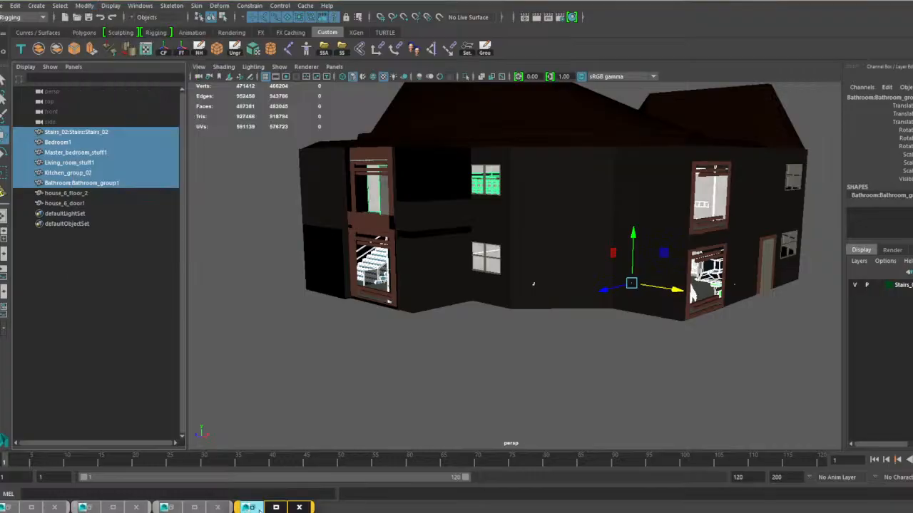
click(259, 509)
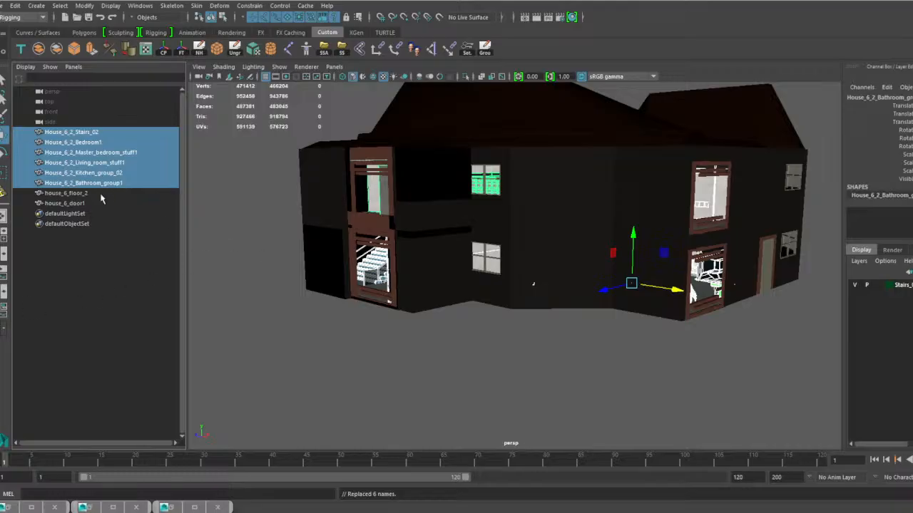
Rename the combined house mesh as house_6_2_floor_2 and the front door mesh as house_6_2_door1.
click(69, 195)
double_click(69, 194)
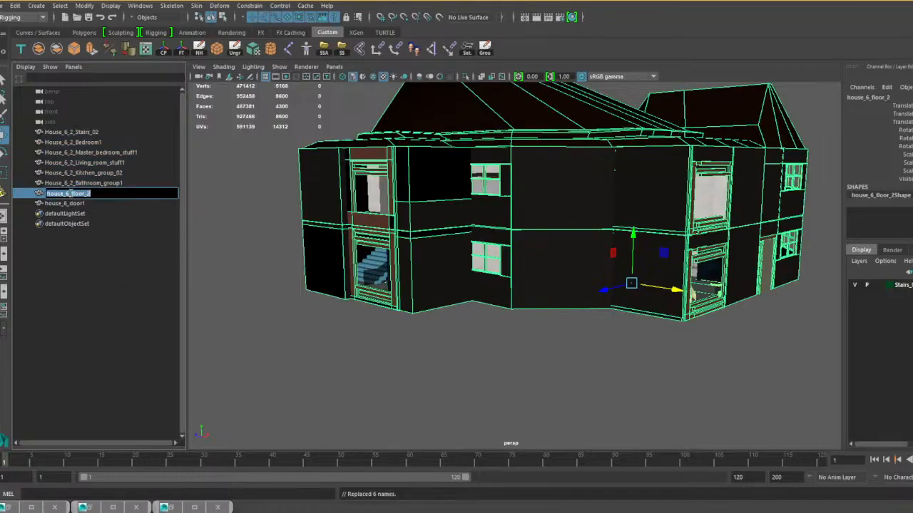
click(69, 194)
text(2)
click(72, 205)
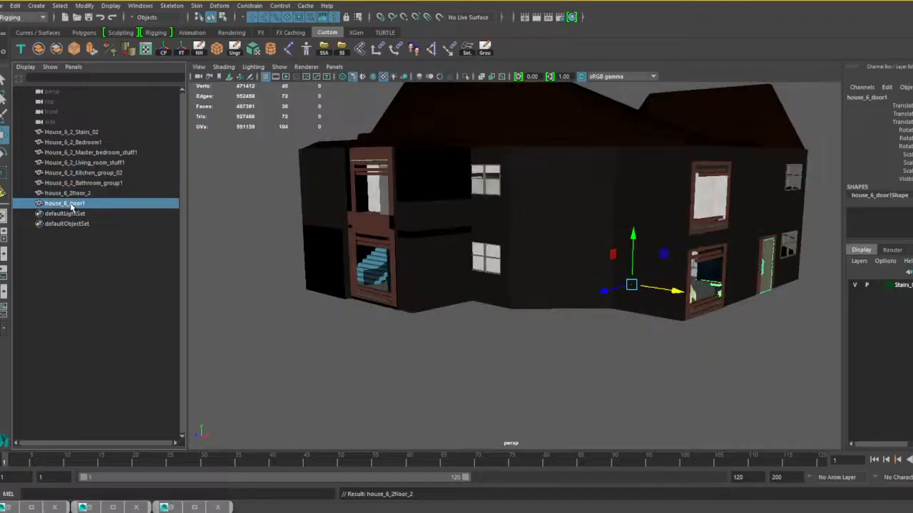
double_click(72, 205)
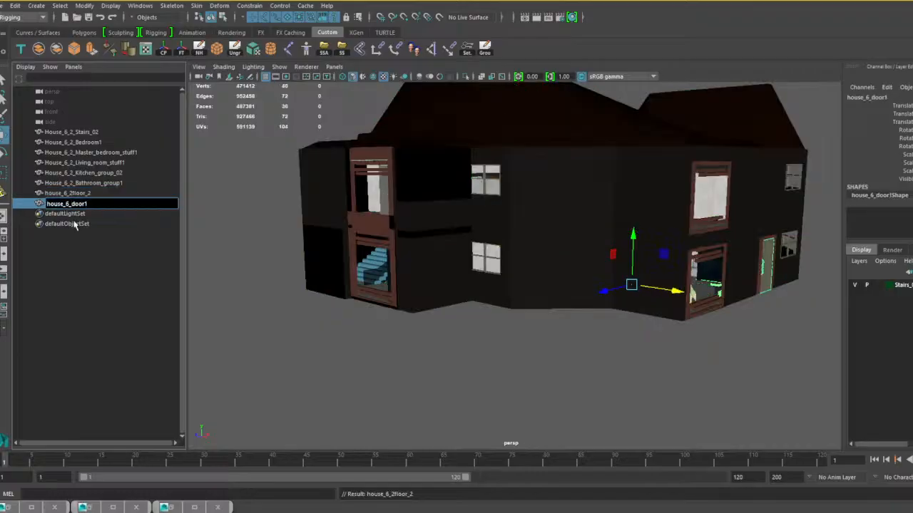
text(2_)
click(76, 193)
double_click(77, 194)
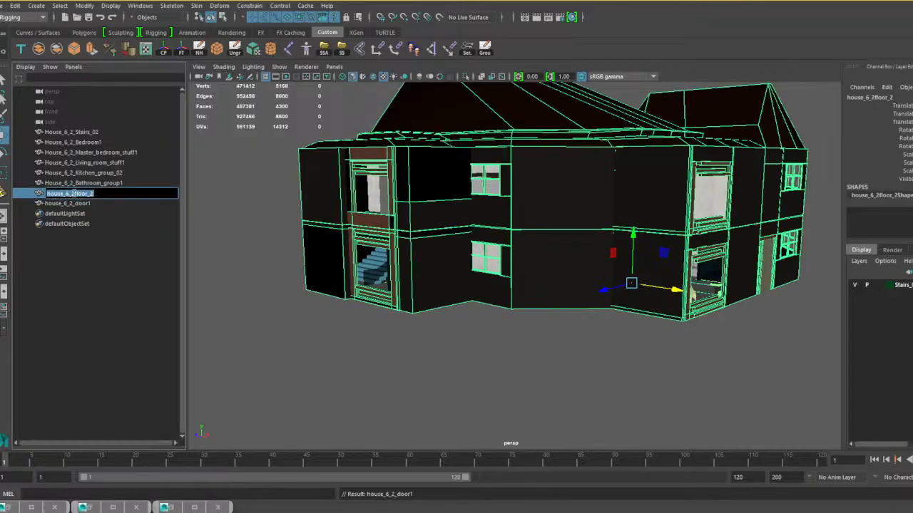
click(72, 193)
key(Delete)
key(Return)
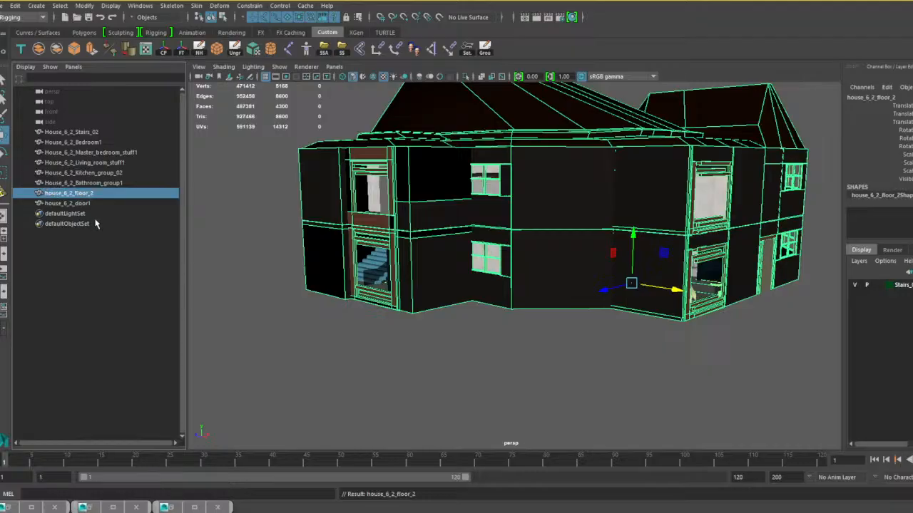
Group all eight meshes from House_6_2_Stairs_02 through house_6_2_door1 and name the group House_6_2.
click(93, 133)
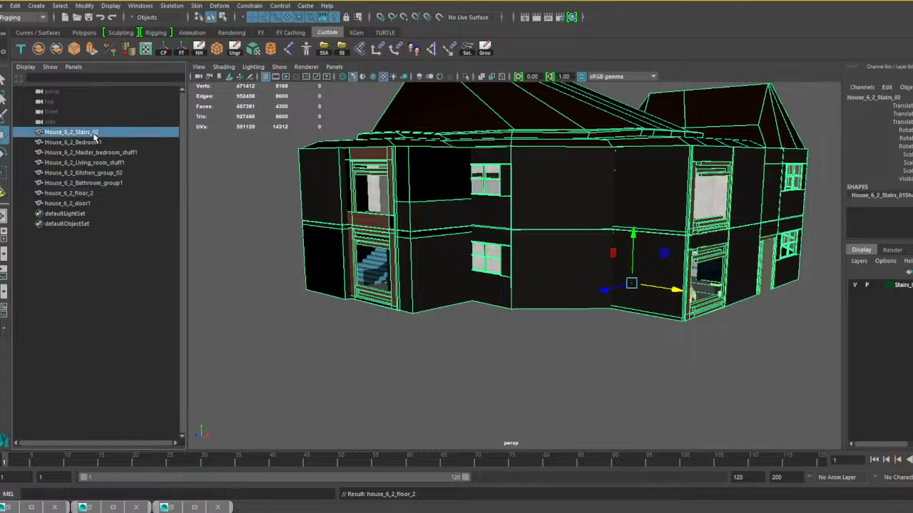
shift+click(86, 204)
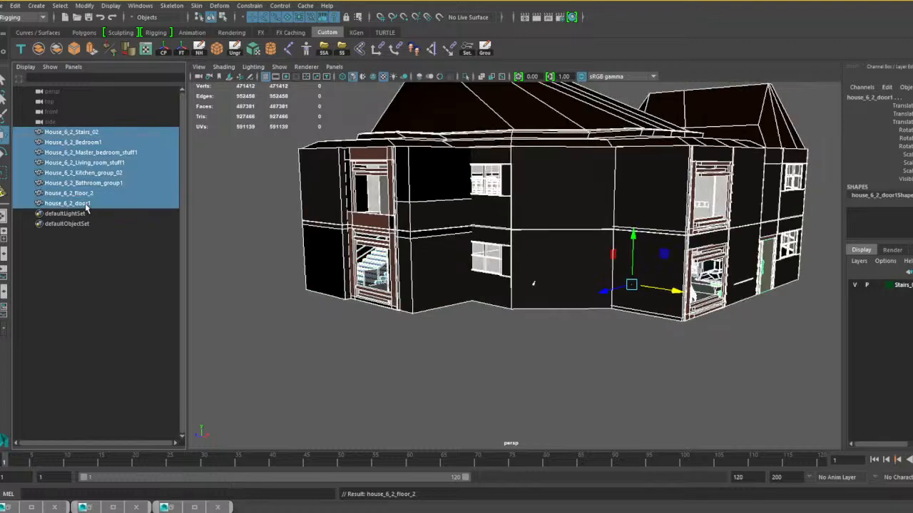
key(ctrl+g)
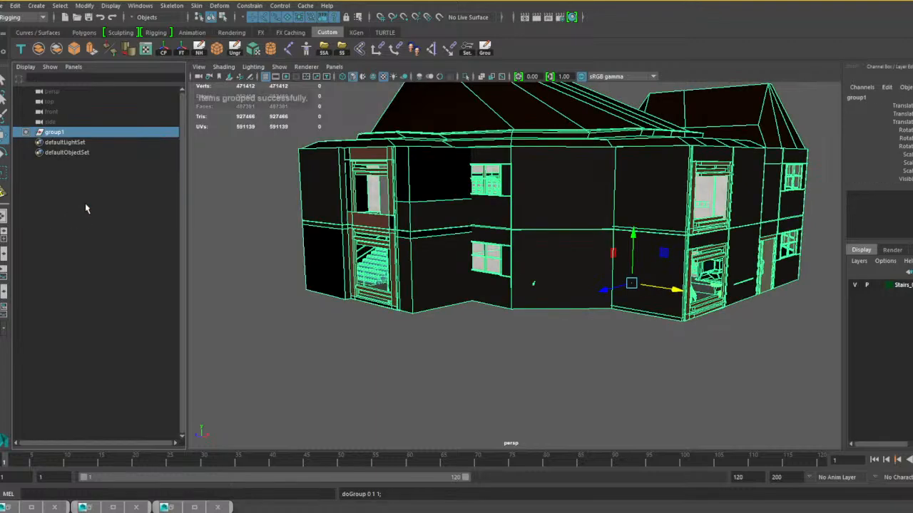
double_click(56, 132)
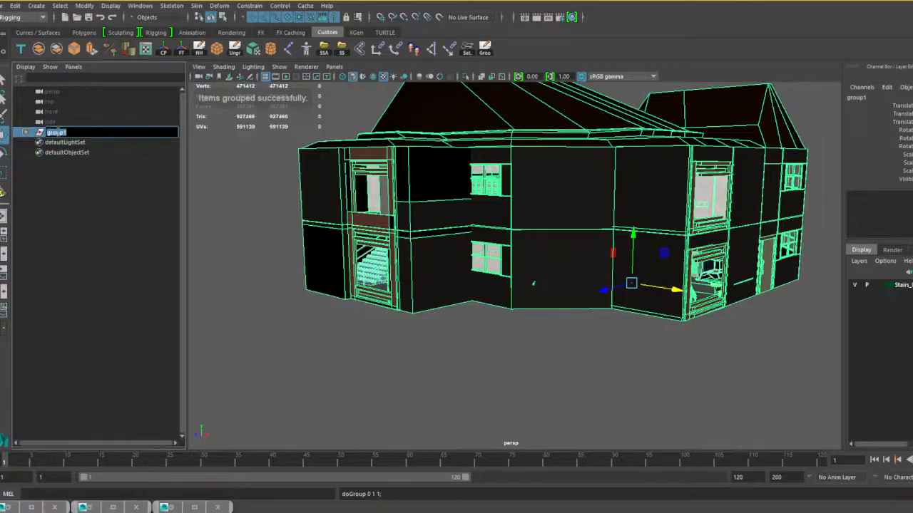
text(Door 0)
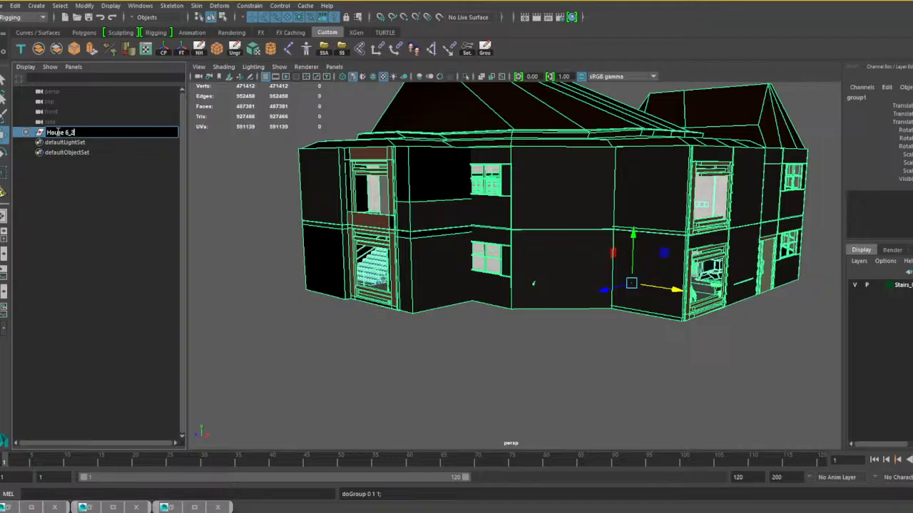
key(Return)
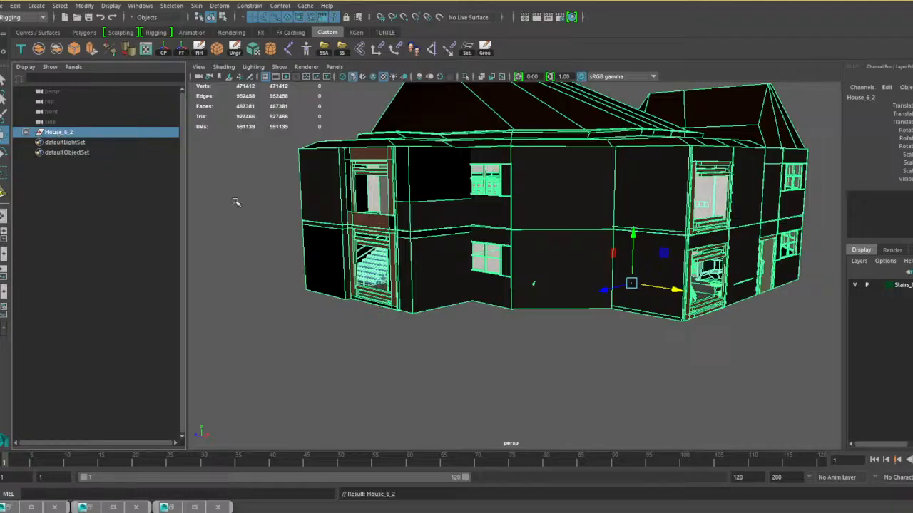
Inspect the exterior of the grouped house from all sides.
scroll(428, 286, down, 2)
alt+drag(509, 263, 377, 239)
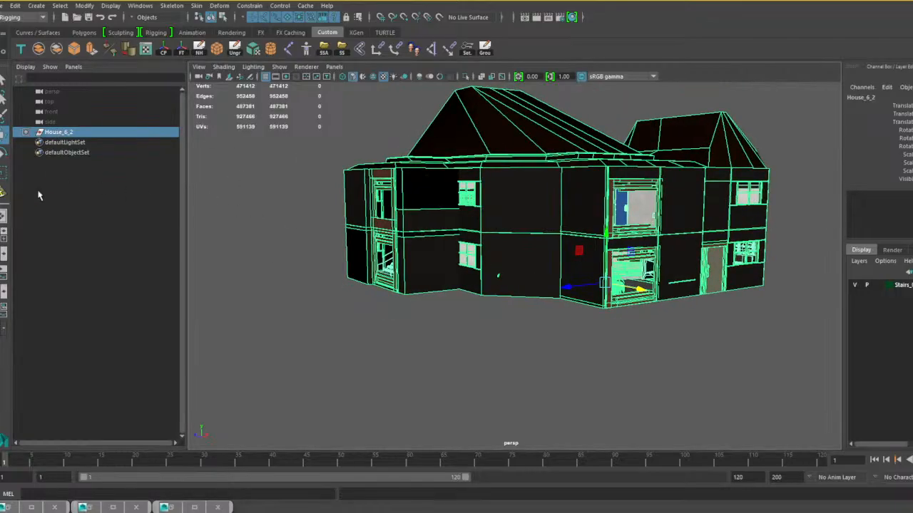
click(169, 507)
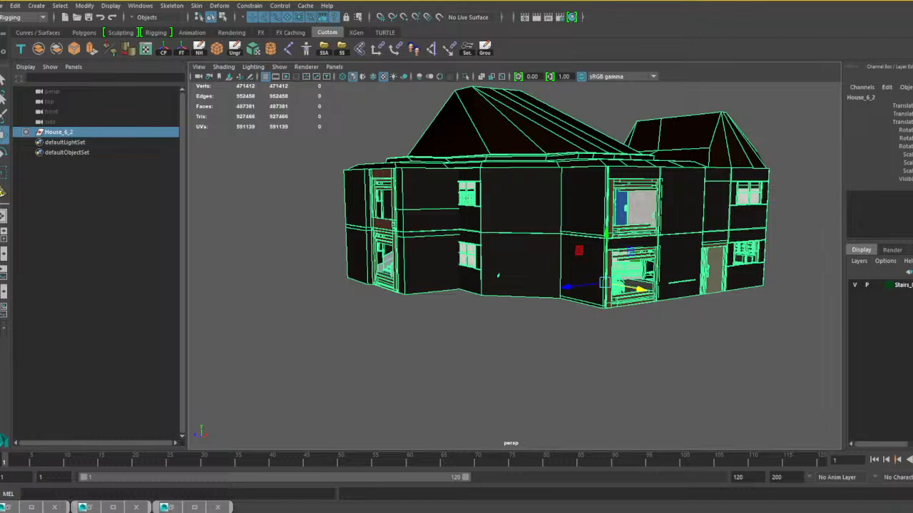
alt+middle_drag(299, 266, 284, 269)
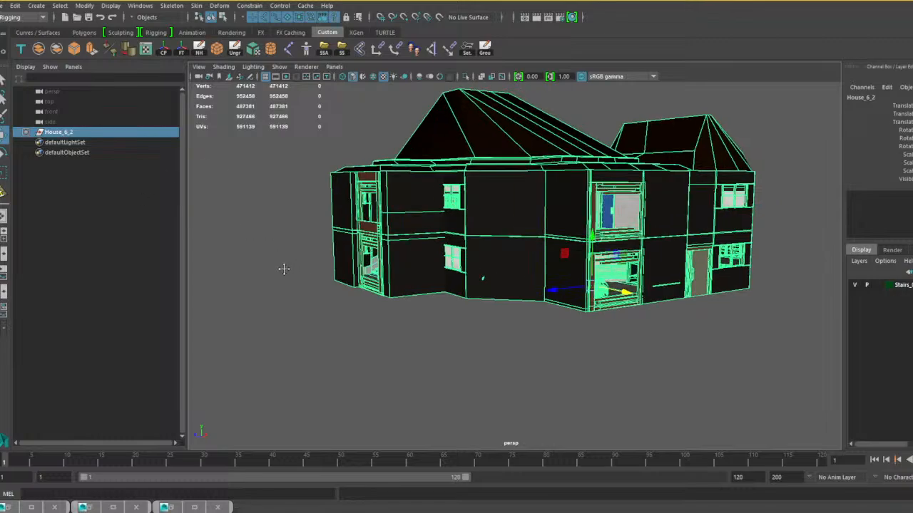
alt+drag(284, 269, 652, 317)
scroll(421, 321, up, 3)
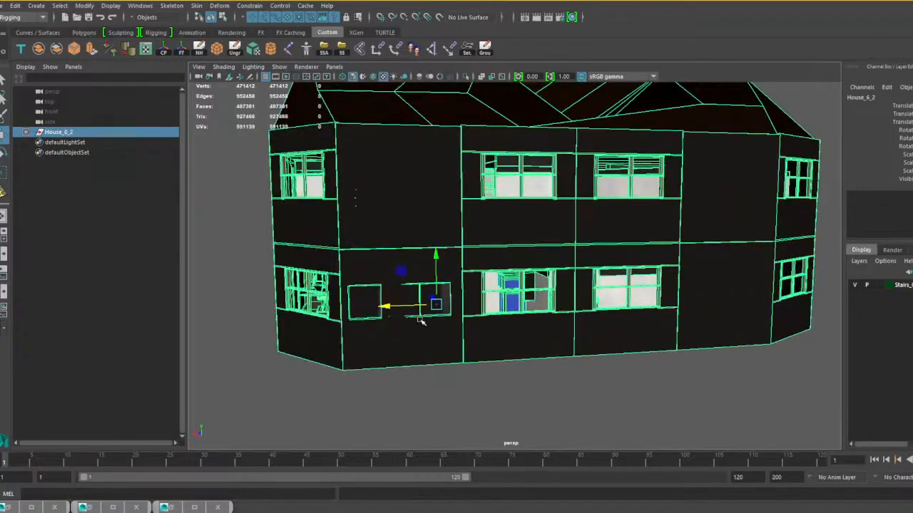
alt+drag(420, 321, 462, 323)
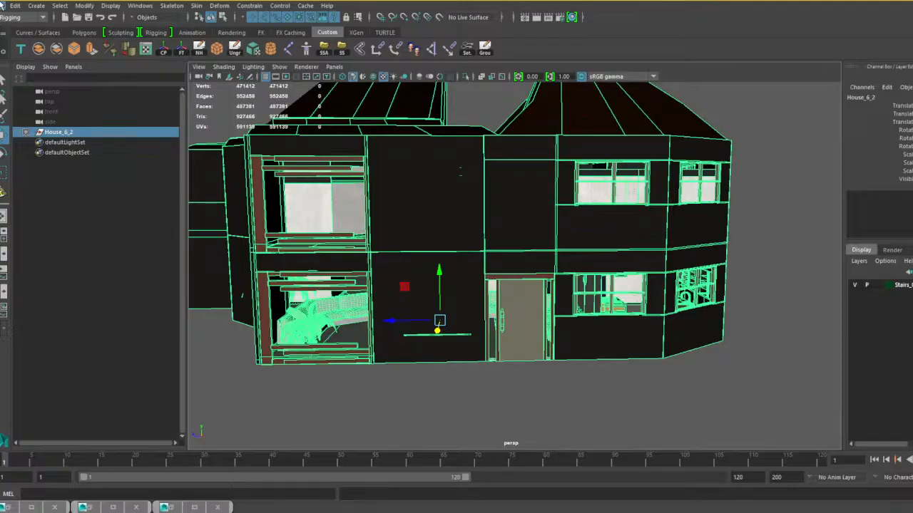
Save the scene as house 6 built 2 complete.mb in the Houses folder, replacing the existing file.
click(6, 5)
click(32, 57)
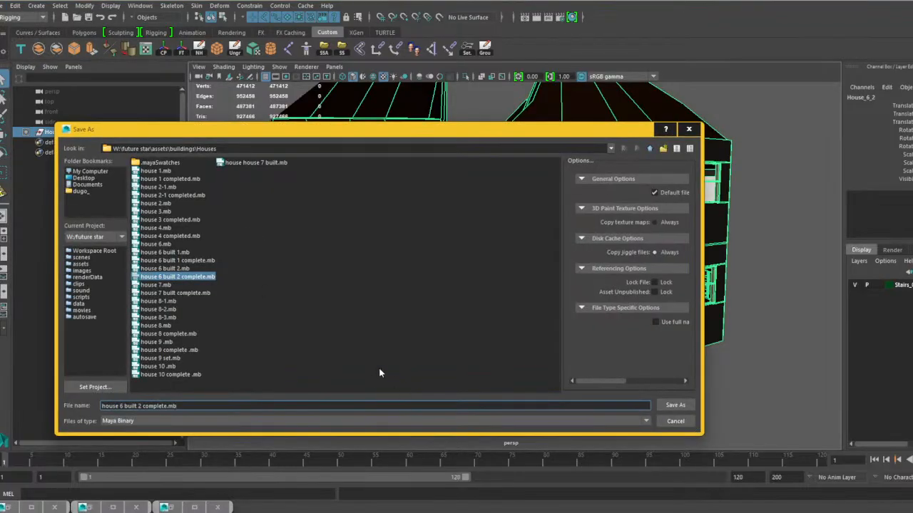
click(674, 405)
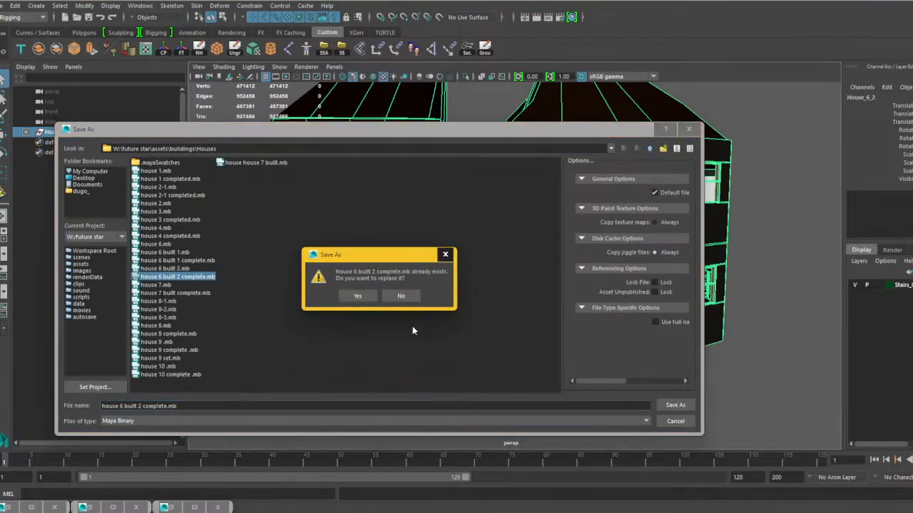
click(359, 296)
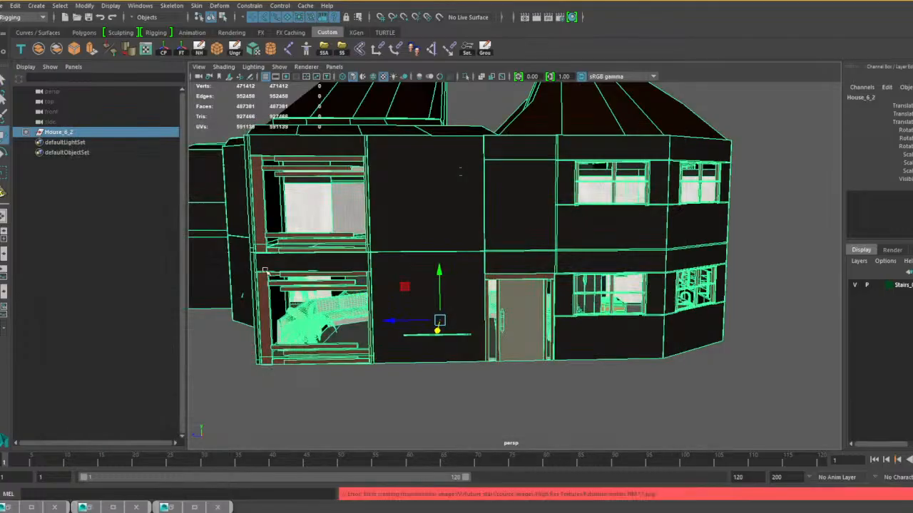
Open house 7 built complete.mb from the Houses folder, saving the changes to the current scene.
click(14, 5)
click(29, 34)
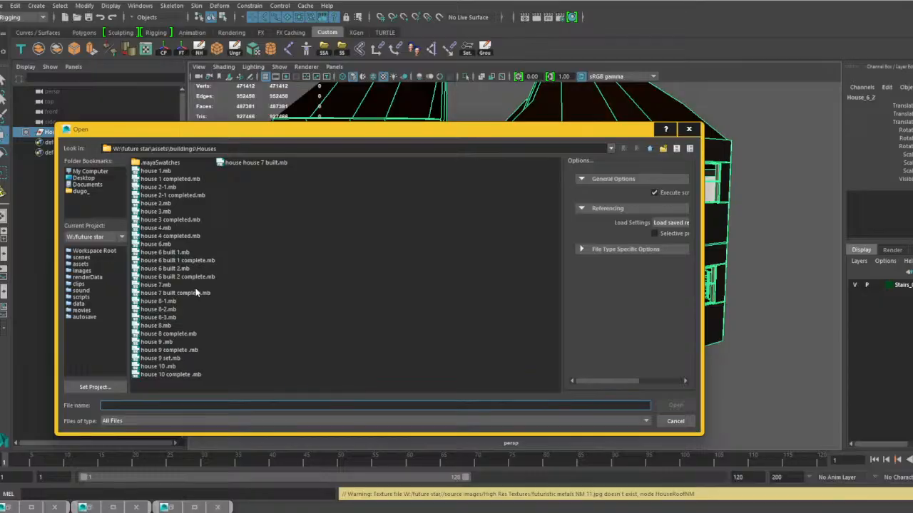
click(189, 296)
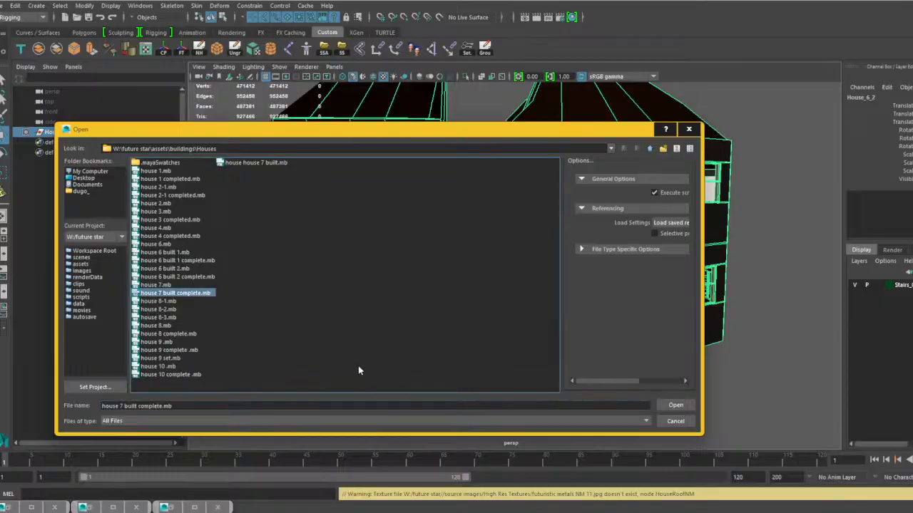
click(676, 406)
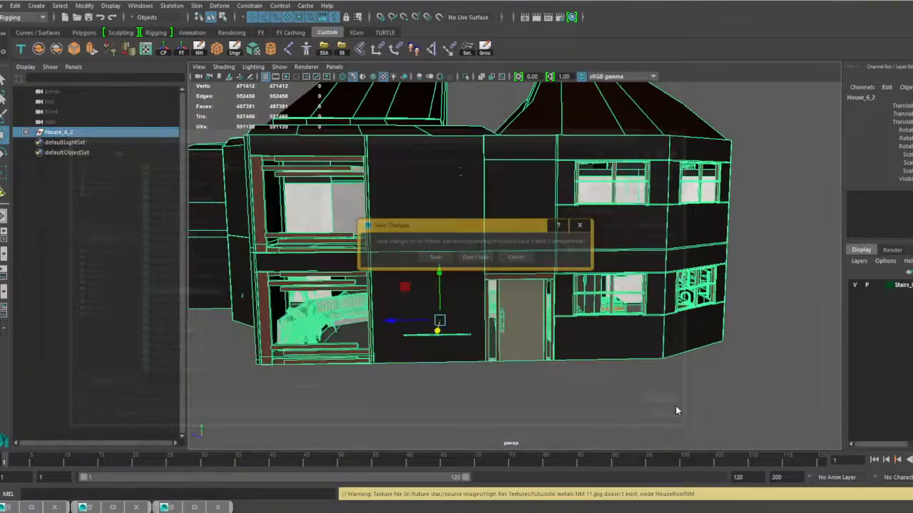
click(430, 260)
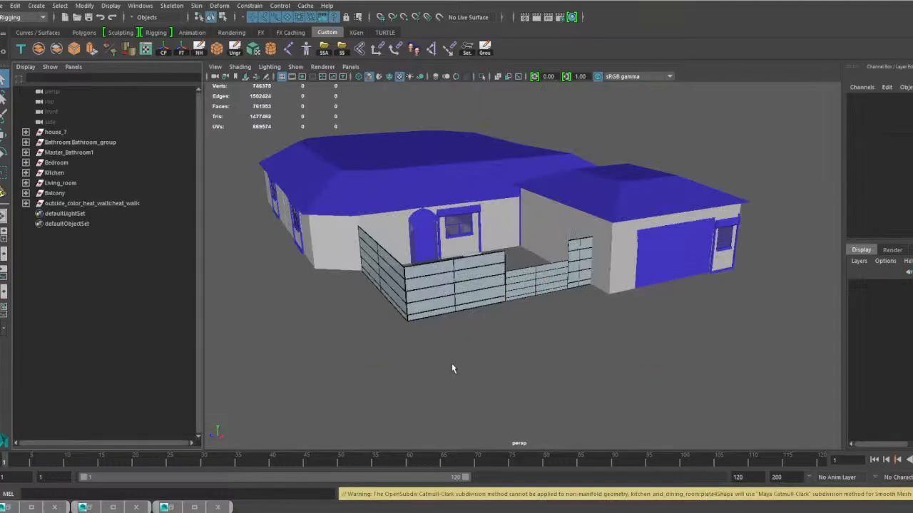
Combine the three tall fence sections around the front yard into one mesh, excluding the lower section between them.
alt+drag(285, 259, 492, 320)
click(461, 313)
shift+click(617, 285)
alt+right_drag(487, 318, 421, 310)
alt+drag(636, 308, 780, 346)
alt+right_drag(456, 321, 549, 333)
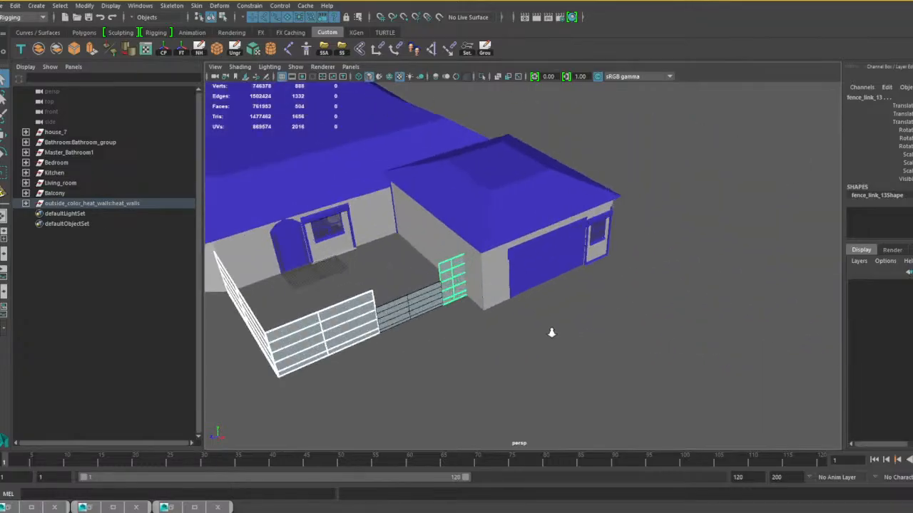
alt+drag(550, 332, 641, 330)
alt+right_drag(571, 328, 531, 326)
mouse_move(532, 326)
alt+mouse_down()
mouse_move(550, 328)
mouse_move(526, 324)
alt+mouse_up()
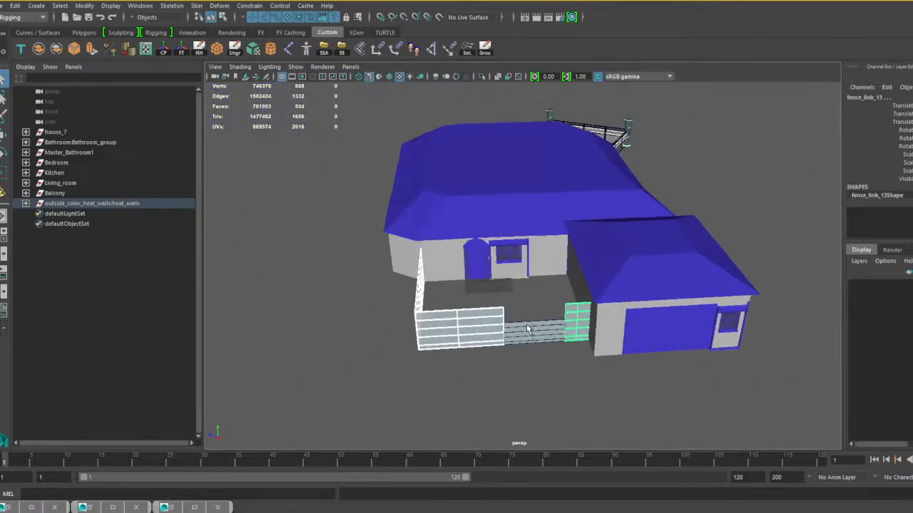
click(39, 48)
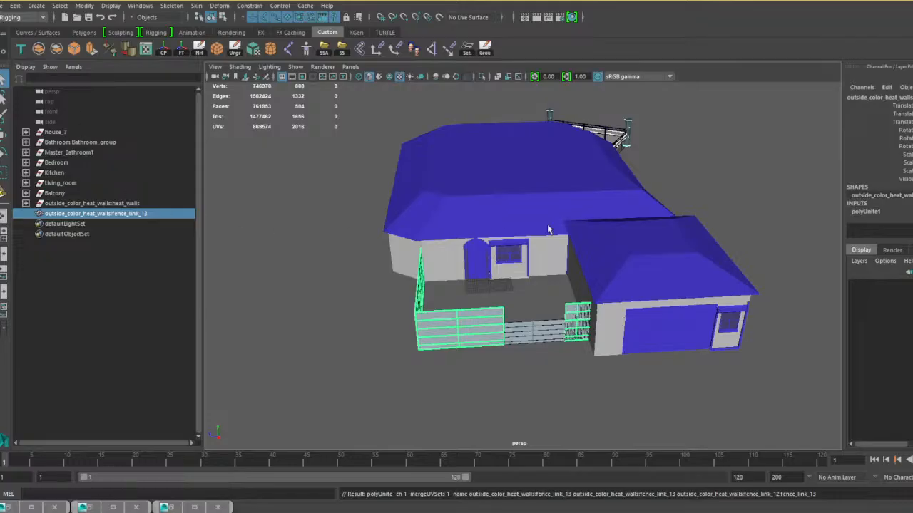
Combine the whole Balcony group at the back of the house into one mesh.
alt+drag(547, 224, 373, 203)
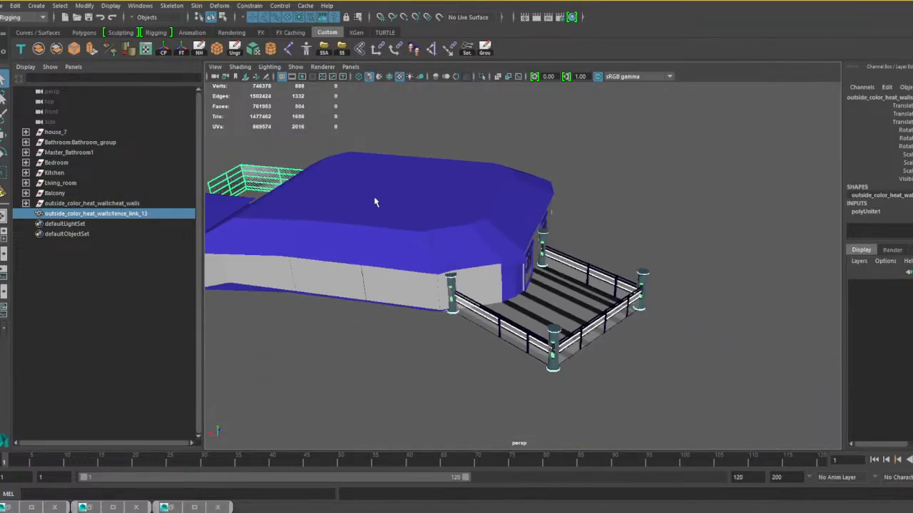
click(575, 333)
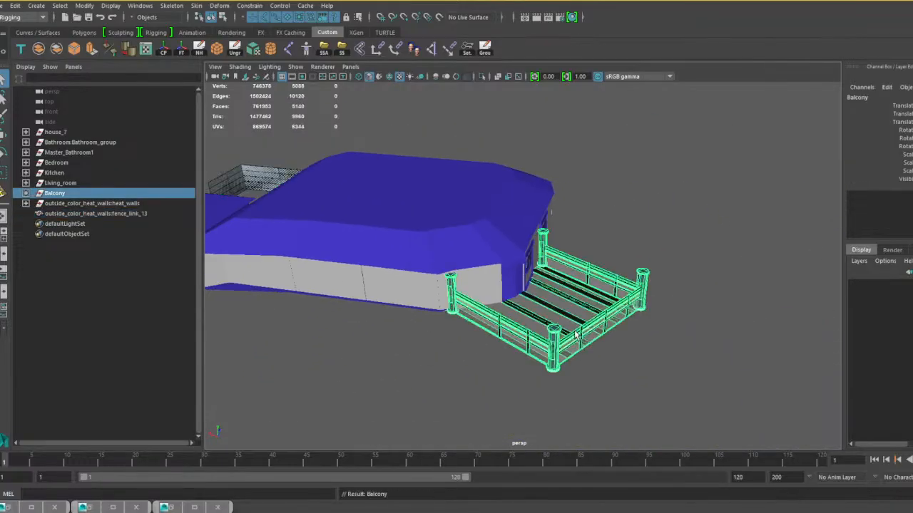
click(38, 49)
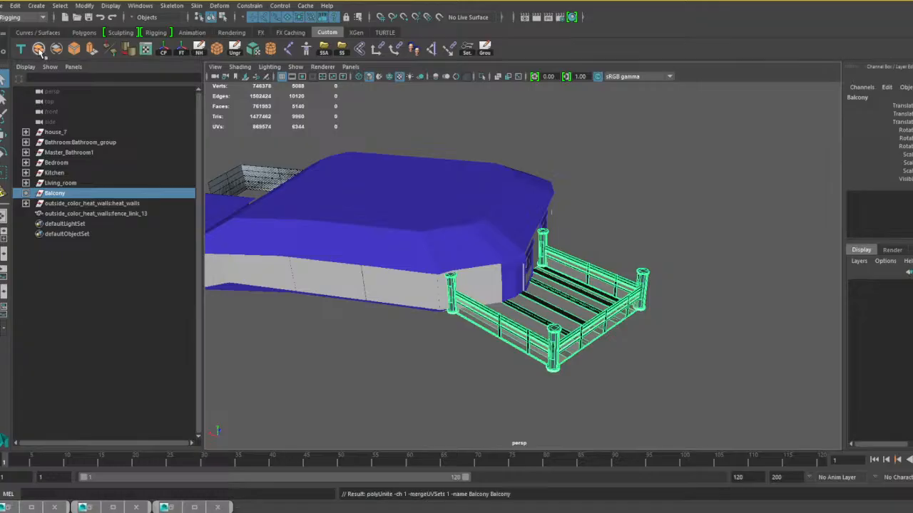
Pick the arched front door and the balcony door to identify which meshes they are.
alt+drag(231, 286, 570, 299)
scroll(506, 283, up, 5)
alt+drag(506, 283, 737, 273)
scroll(531, 286, up, 4)
click(531, 285)
scroll(533, 288, down, 5)
scroll(606, 274, up, 3)
alt+drag(606, 274, 612, 274)
scroll(612, 275, up, 3)
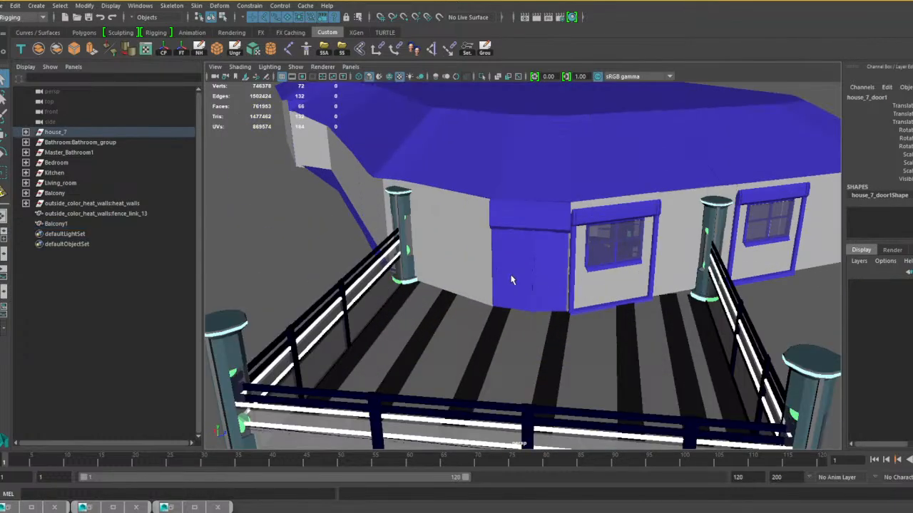
shift+click(511, 279)
alt+drag(520, 314, 507, 305)
scroll(485, 241, up, 5)
alt+middle_drag(485, 240, 504, 281)
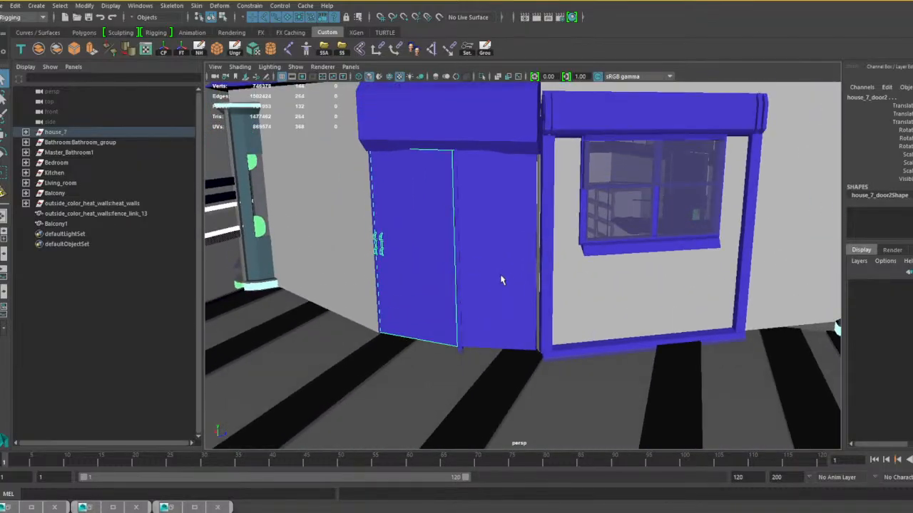
scroll(501, 280, down, 5)
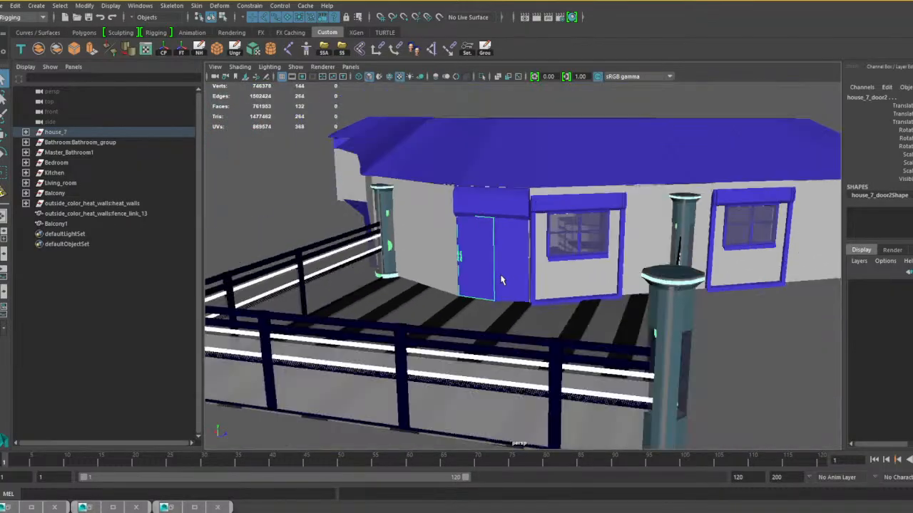
Select every mesh in the house_7 group except house_7_door1 and house_7_door2.
click(26, 132)
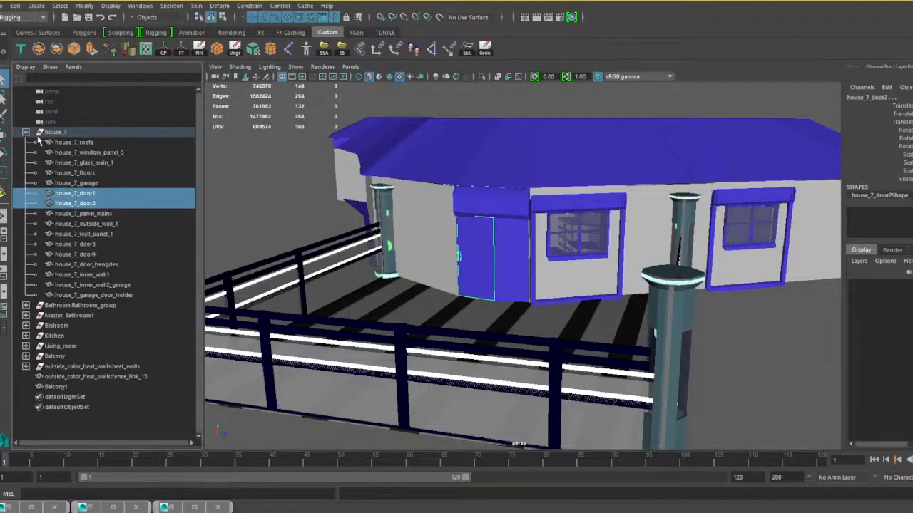
click(74, 142)
shift+click(77, 183)
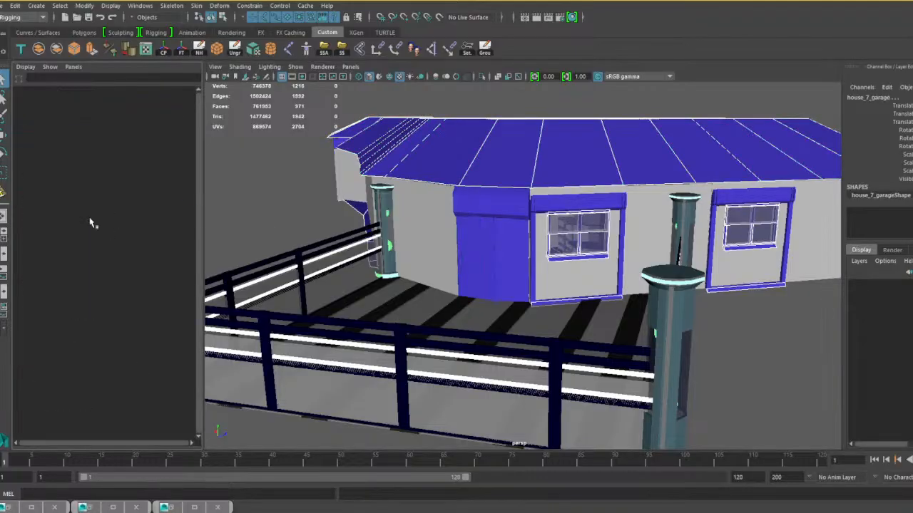
ctrl+click(90, 215)
ctrl+shift+click(92, 295)
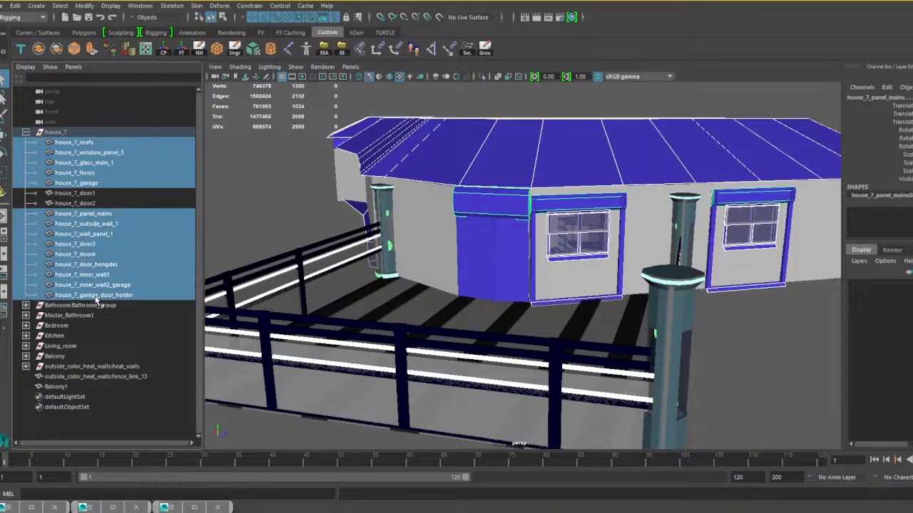
Try combining the selected house_7 meshes, inspect the exterior around to the garage, and undo the combine.
click(40, 48)
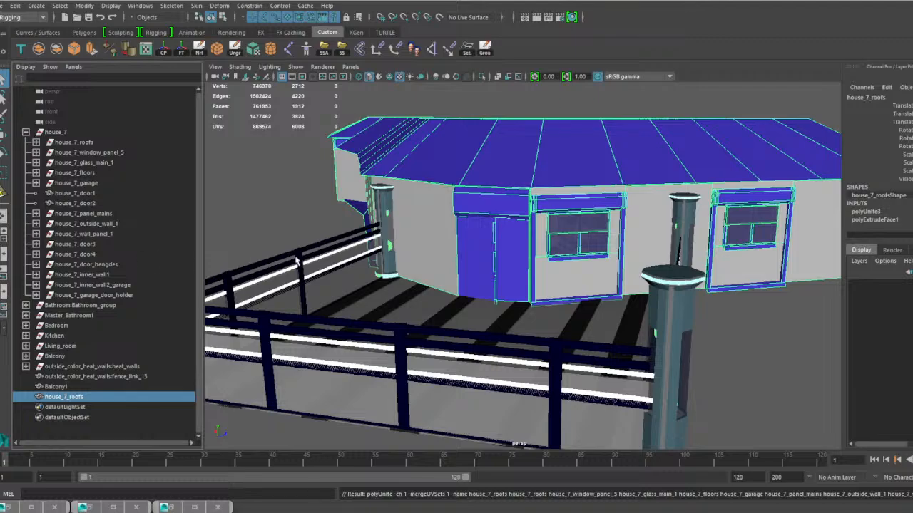
alt+drag(527, 268, 628, 245)
alt+middle_drag(628, 245, 557, 258)
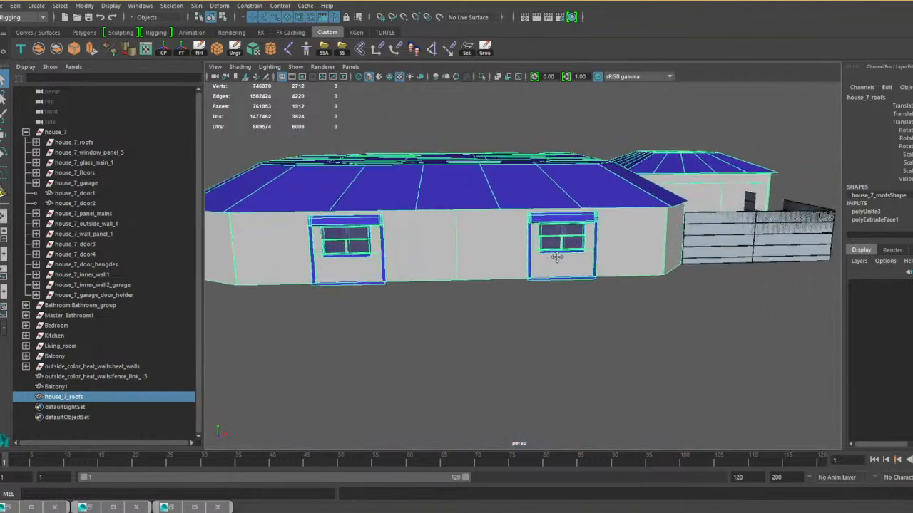
alt+drag(557, 258, 498, 267)
alt+right_drag(498, 267, 529, 300)
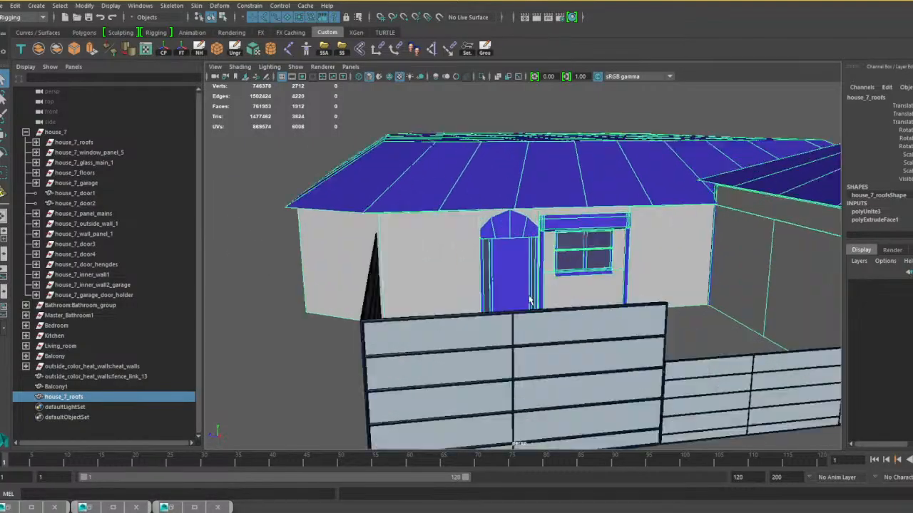
scroll(530, 300, up, 2)
alt+drag(554, 298, 545, 321)
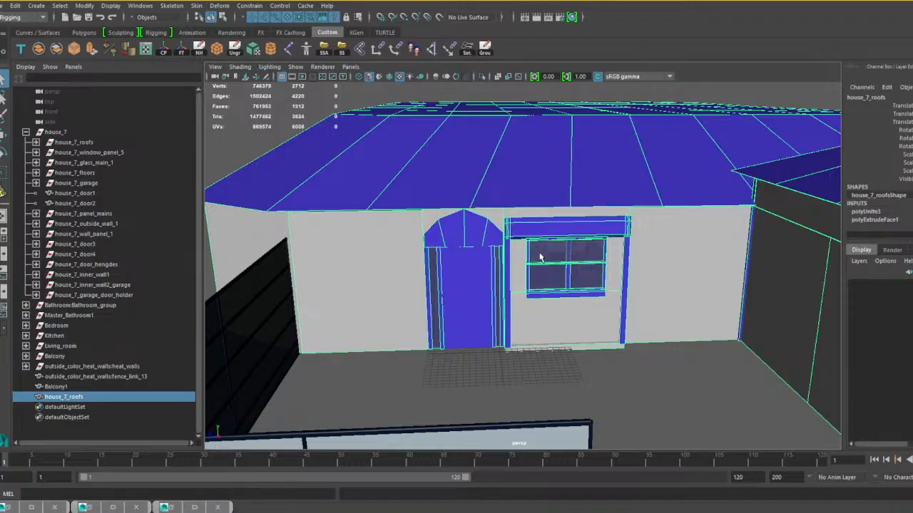
alt+drag(542, 258, 502, 268)
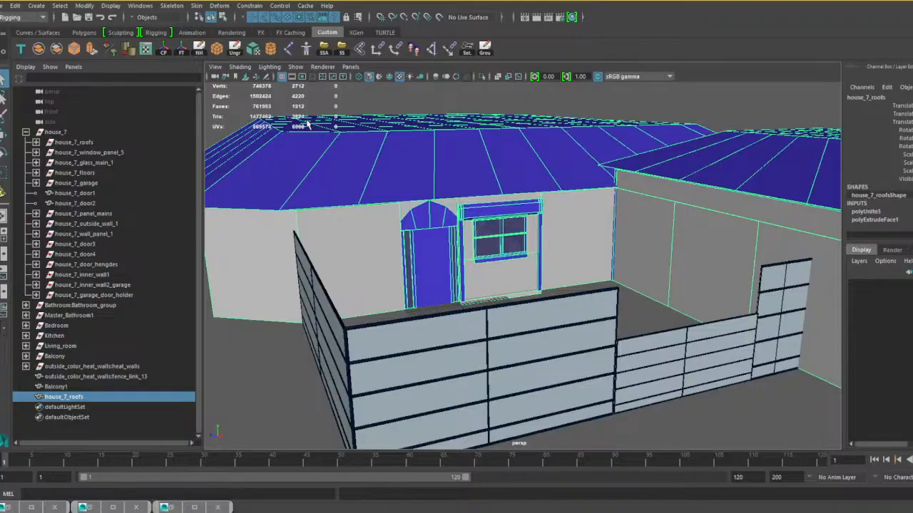
alt+drag(514, 231, 386, 248)
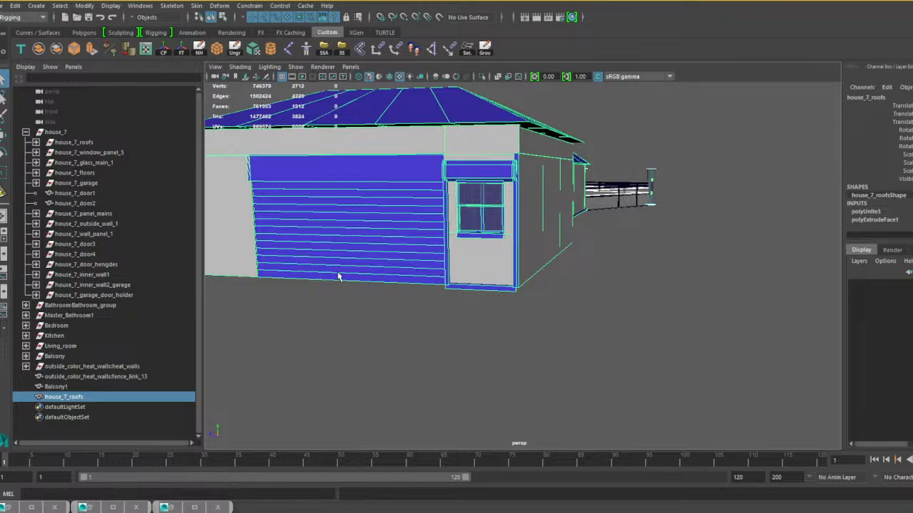
key(ctrl+z)
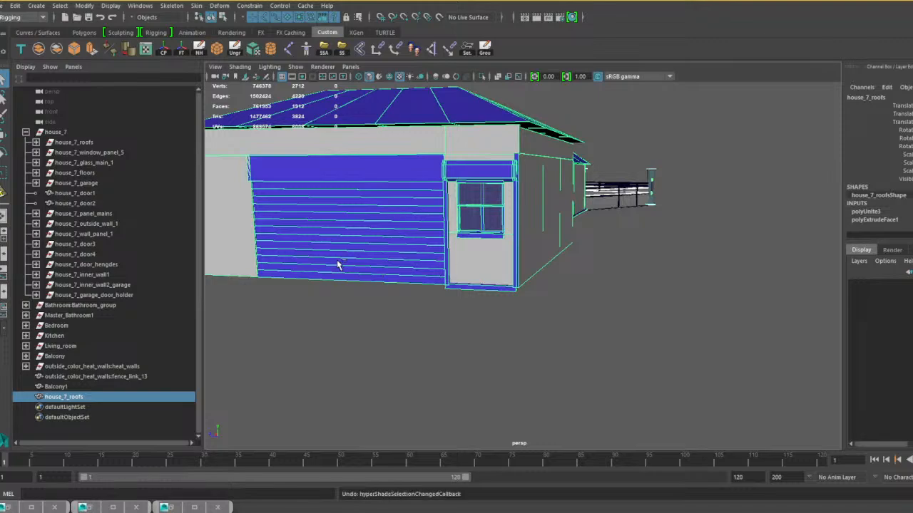
key(ctrl+z)
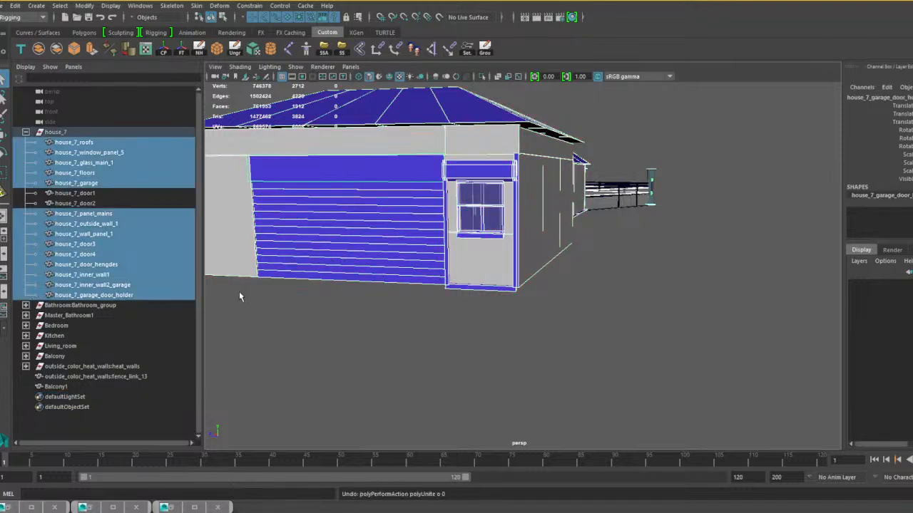
Exclude house_7_inner_wall2_garage, house_7_garage and house_7_garage_door_holder from the selection and combine the remaining selected meshes.
ctrl+click(119, 285)
alt+drag(294, 295, 401, 285)
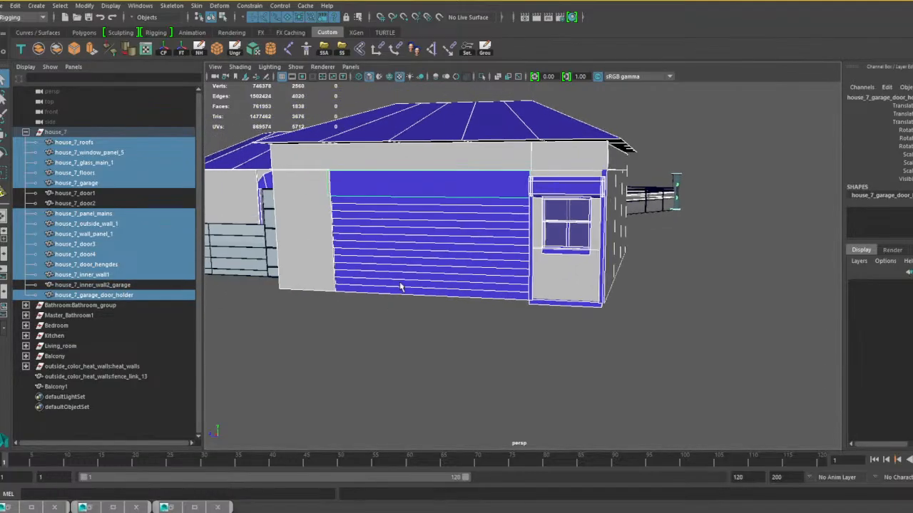
ctrl+click(408, 267)
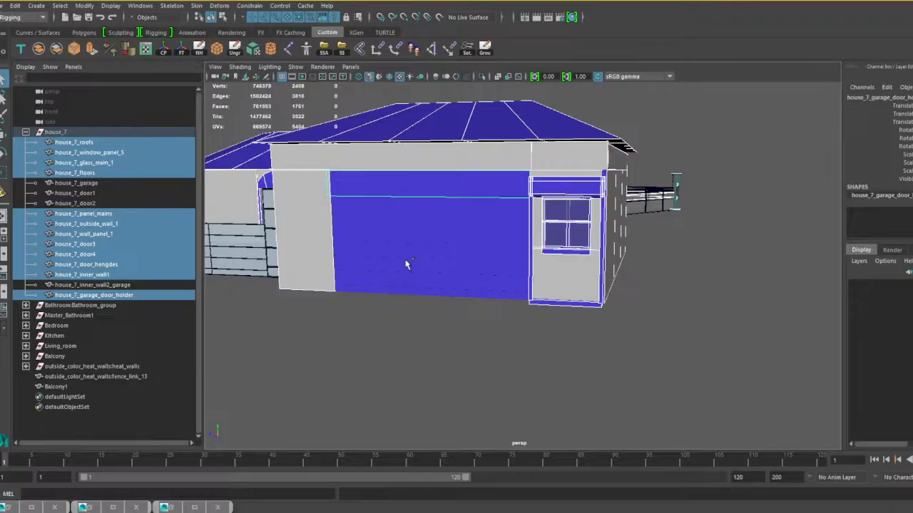
ctrl+click(422, 196)
alt+drag(471, 275, 481, 318)
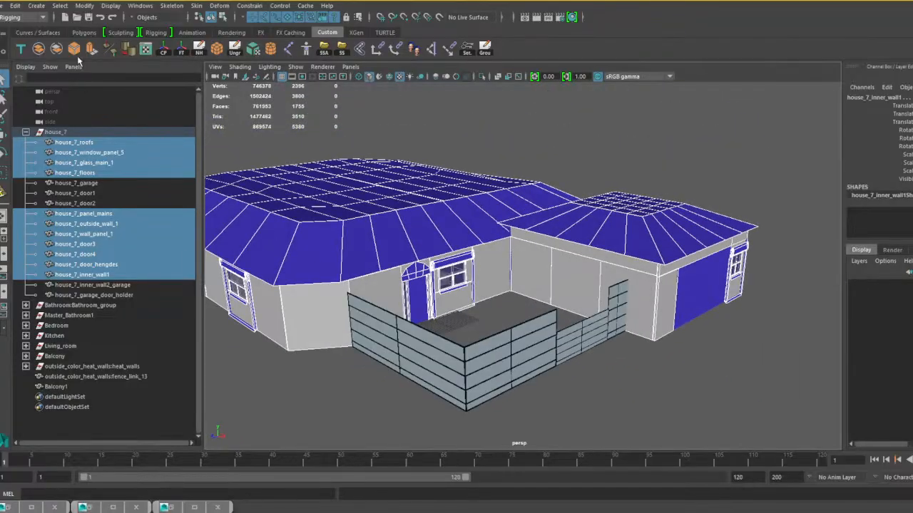
click(38, 48)
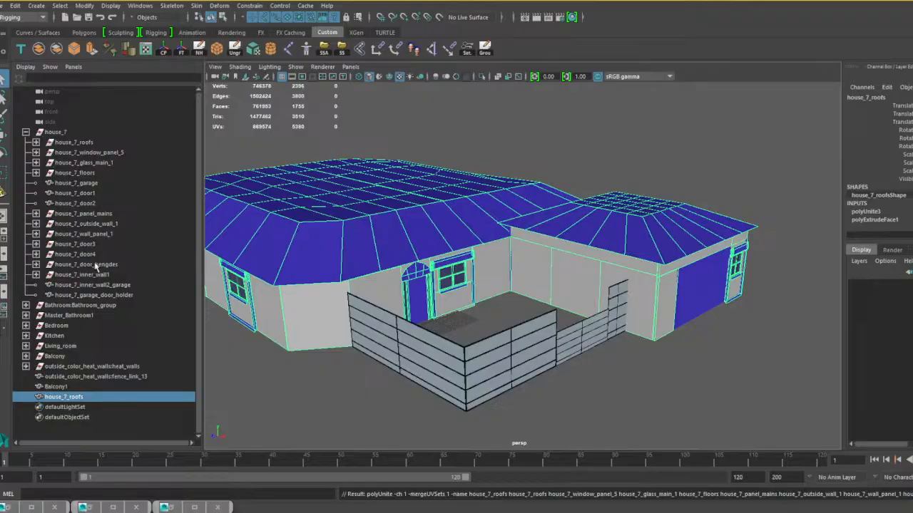
Combine house_7_inner_wall2_garage with the combined house_7_roofs mesh.
click(122, 295)
click(121, 285)
alt+drag(522, 383, 483, 364)
shift+click(452, 234)
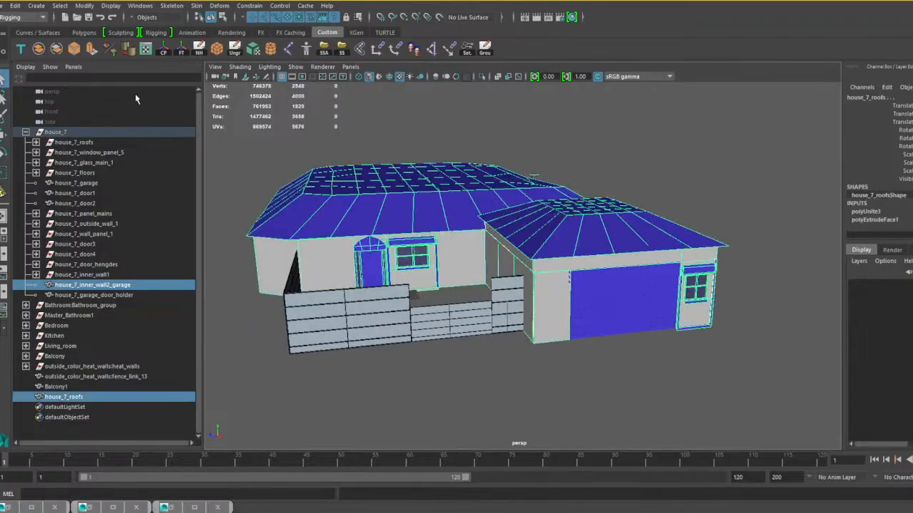
click(40, 49)
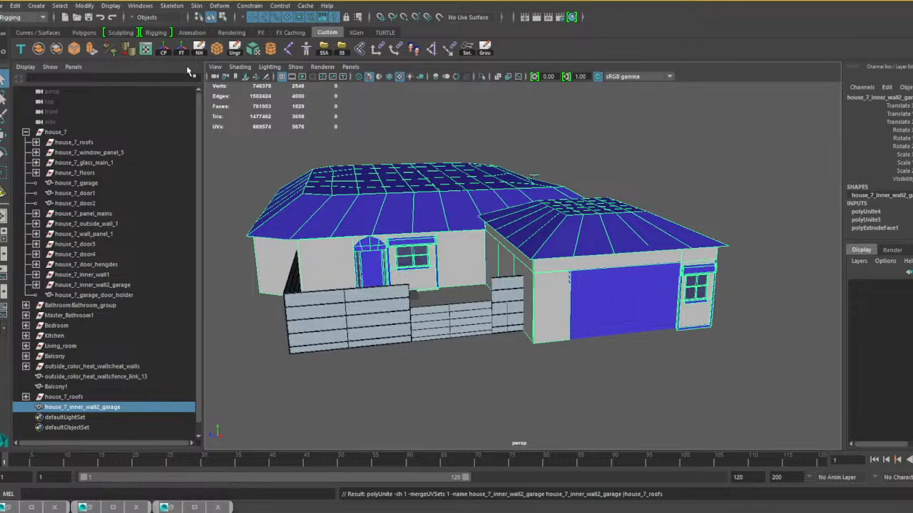
Clear the history of the combined house mesh and ungroup the house_7 group.
click(199, 48)
click(62, 134)
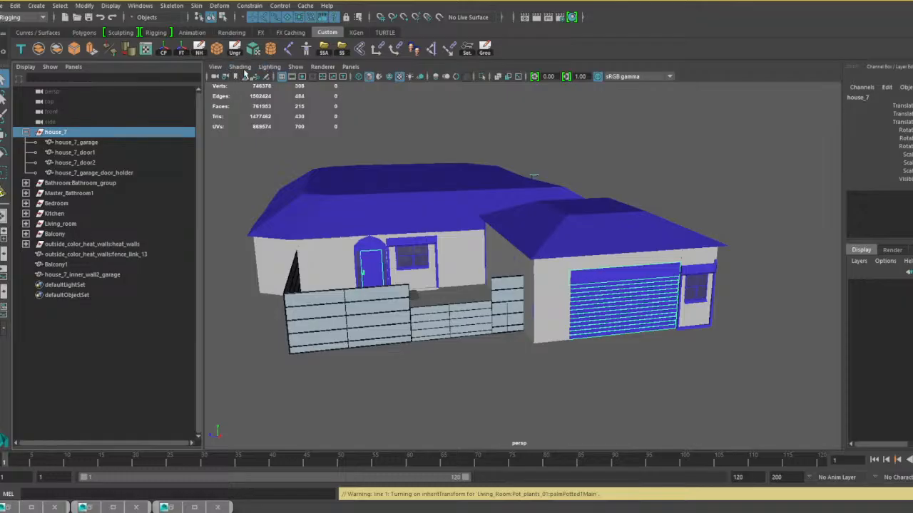
click(235, 48)
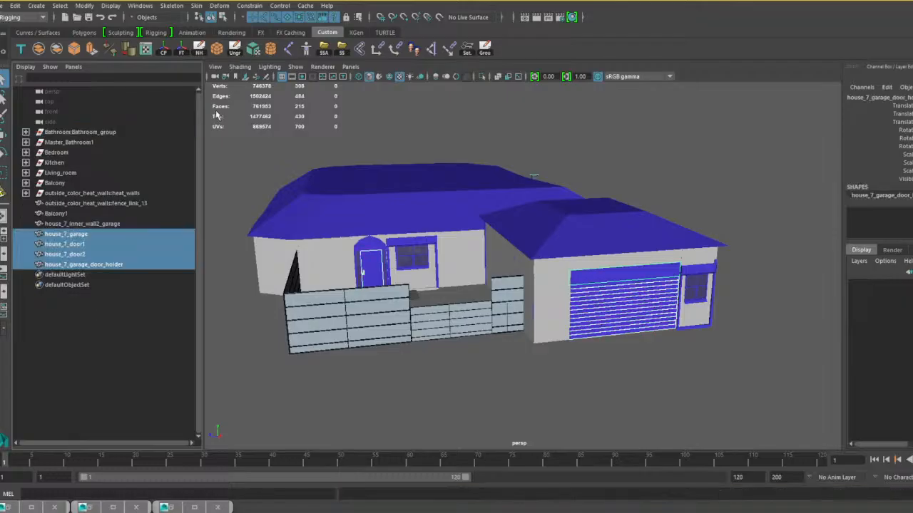
Combine the meshes of Bathroom:Bathroom_group into one mesh and those of Master_Bathroom1 into another.
click(82, 136)
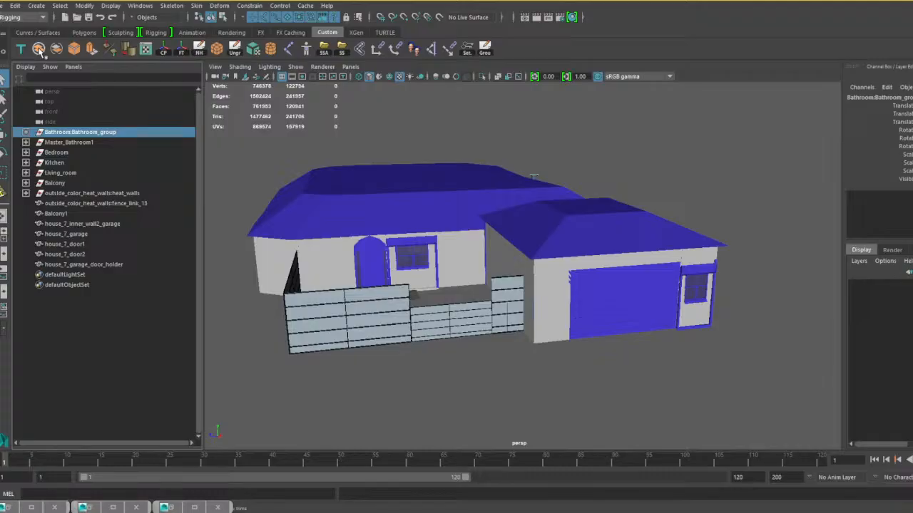
click(39, 49)
click(71, 143)
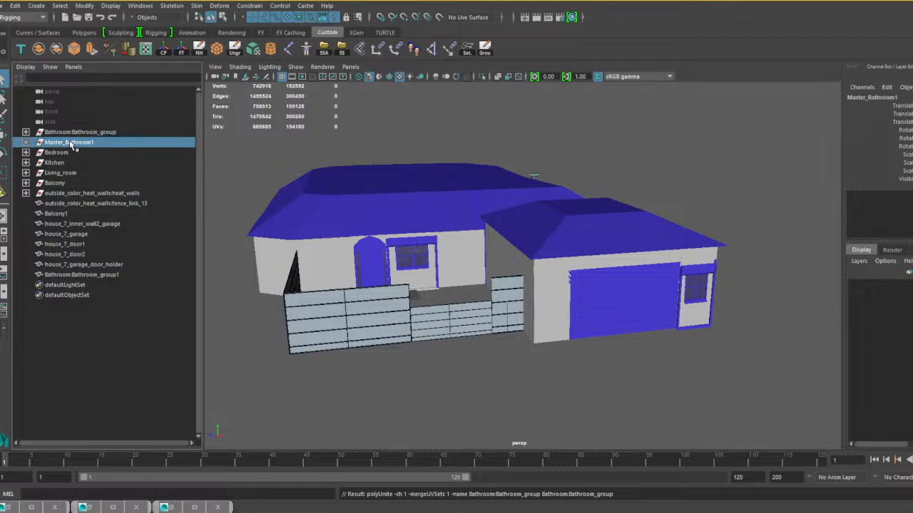
alt+drag(380, 177, 452, 183)
scroll(406, 206, up, 10)
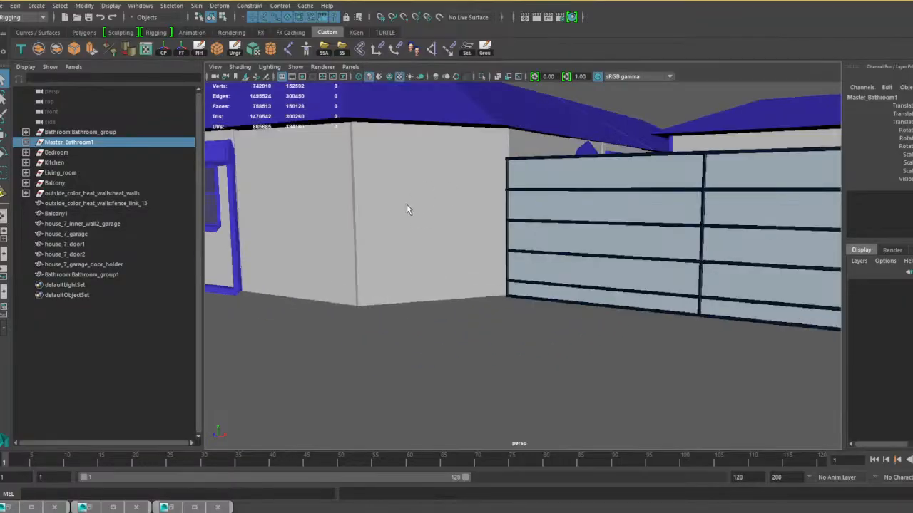
alt+middle_drag(407, 206, 597, 213)
scroll(607, 215, up, 8)
alt+drag(608, 215, 539, 219)
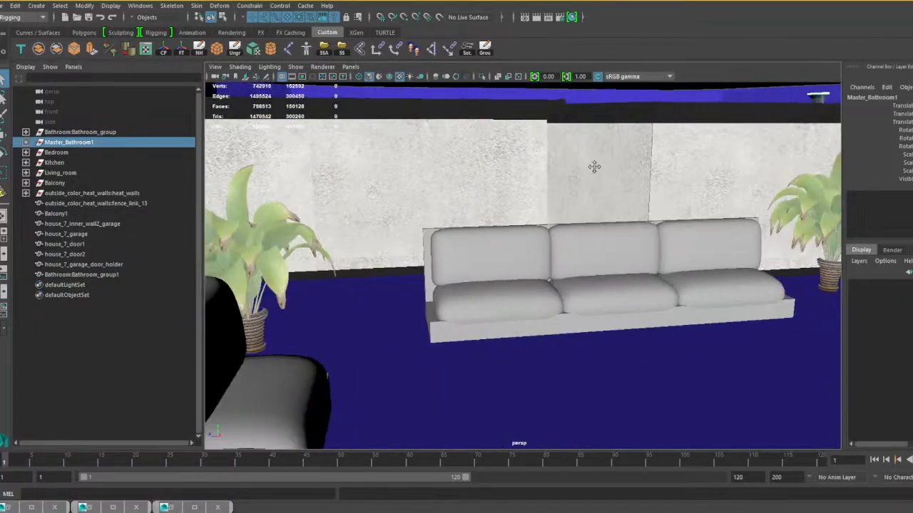
alt+middle_drag(594, 167, 497, 211)
alt+drag(496, 211, 516, 211)
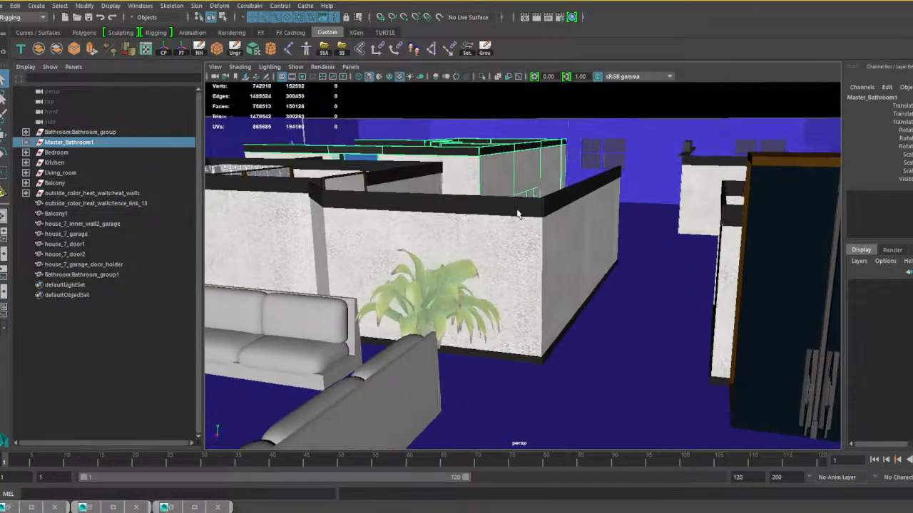
click(41, 49)
Combine the meshes of the Bedroom group into one mesh and those of the Kitchen group into another.
click(63, 153)
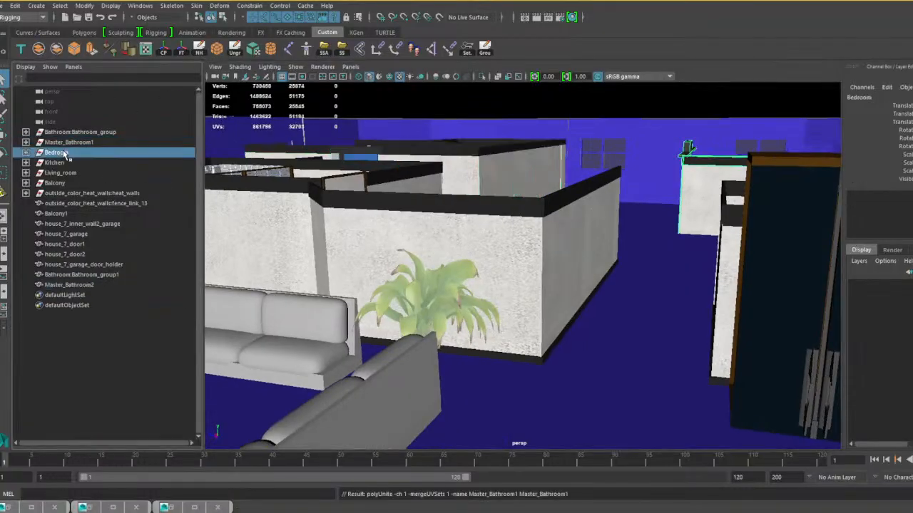
click(38, 49)
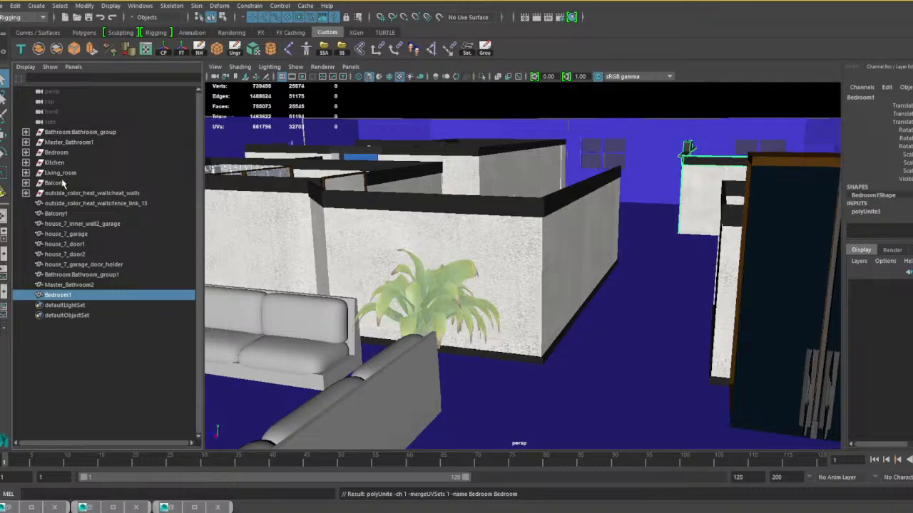
click(62, 152)
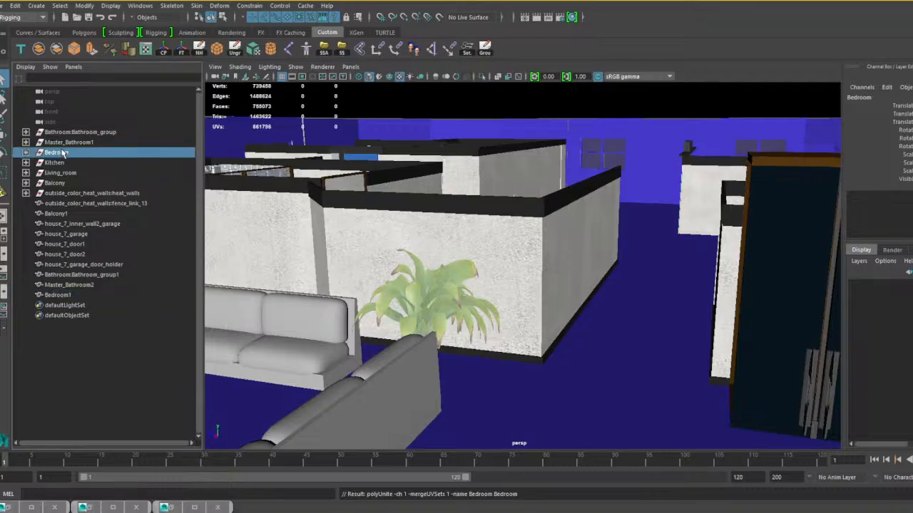
click(76, 143)
click(80, 134)
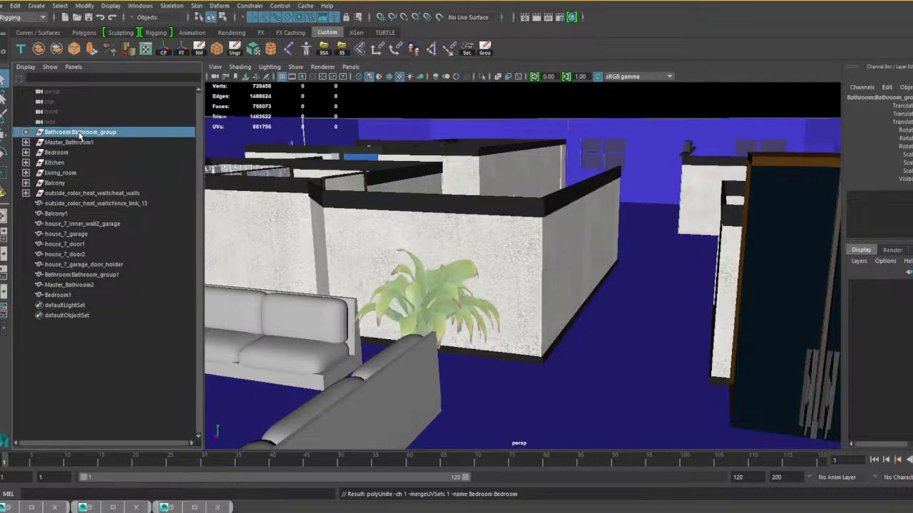
click(79, 143)
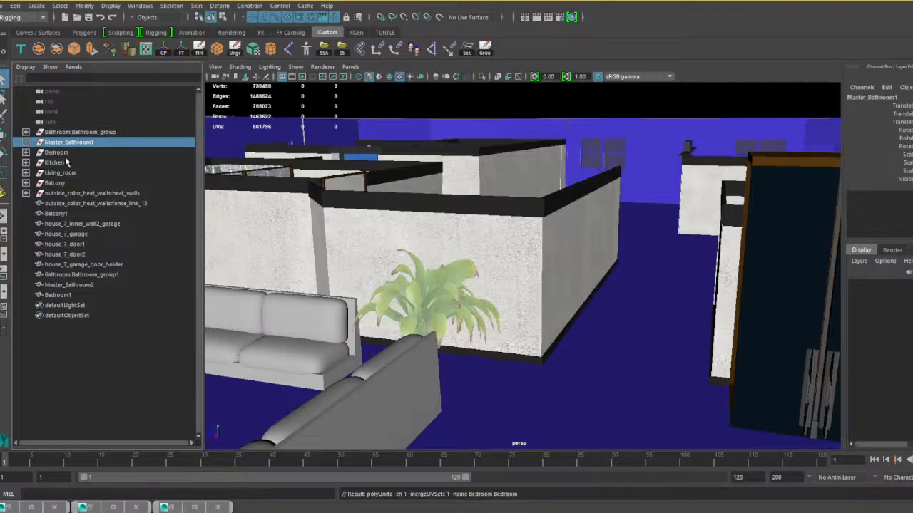
click(64, 153)
click(65, 163)
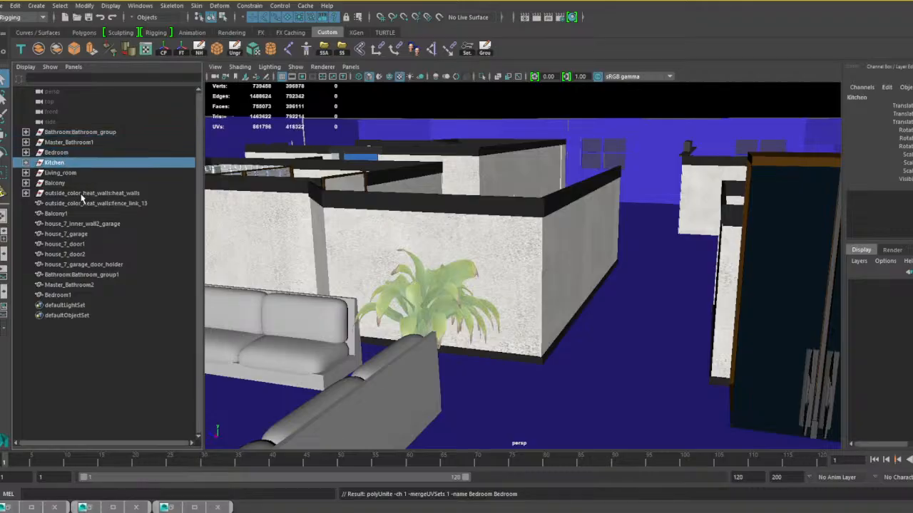
key(1)
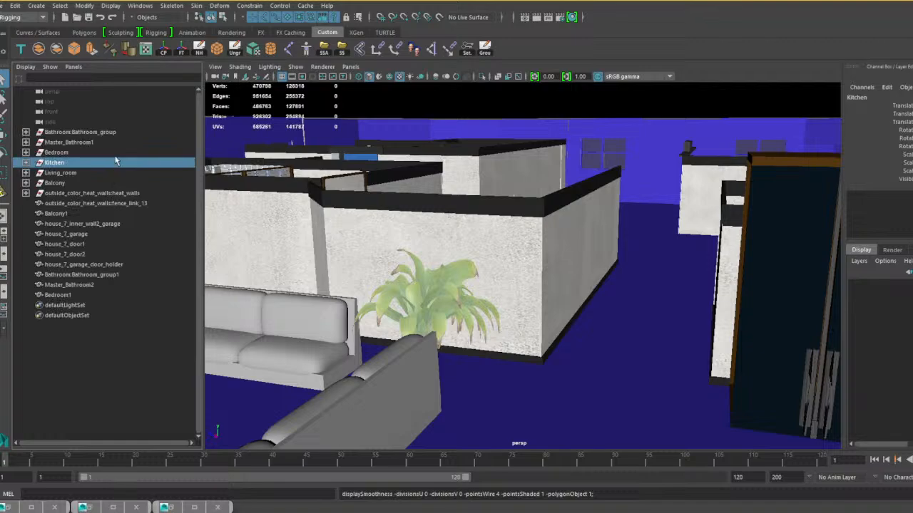
Combine all meshes in the Living_room group into a single mesh.
click(65, 175)
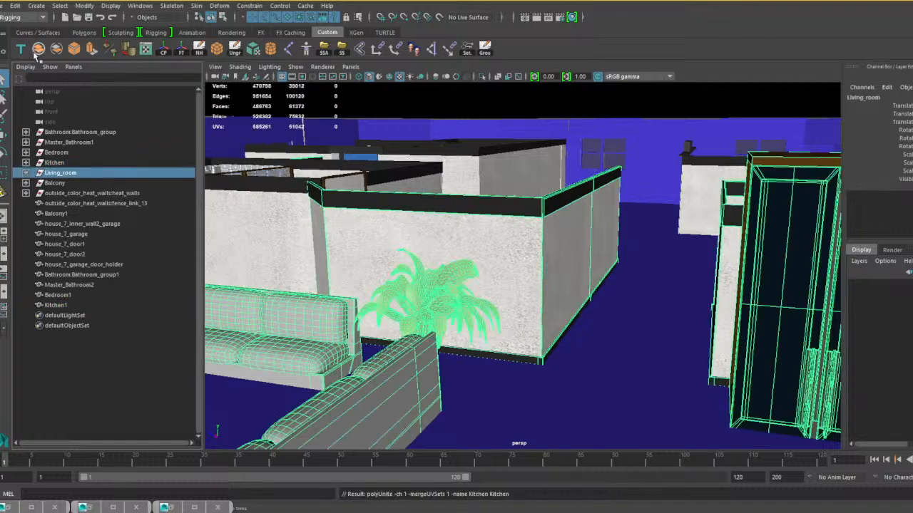
key(1)
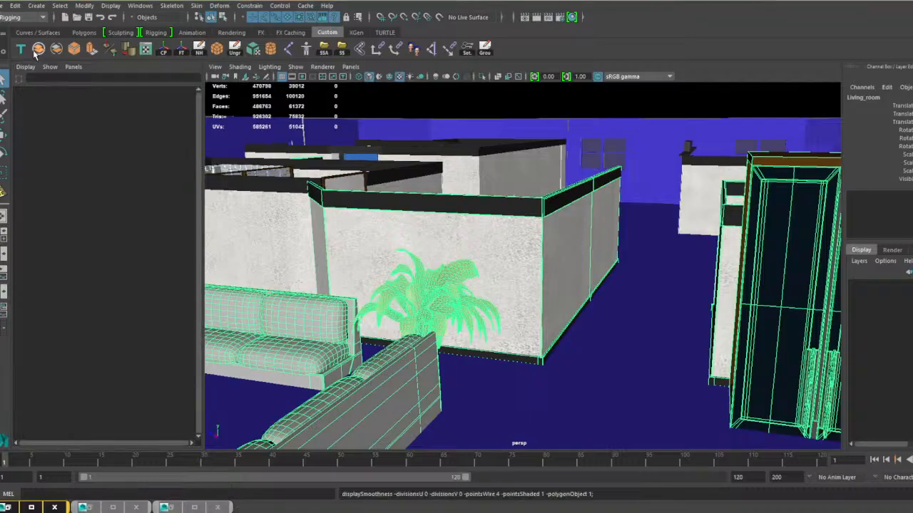
click(37, 50)
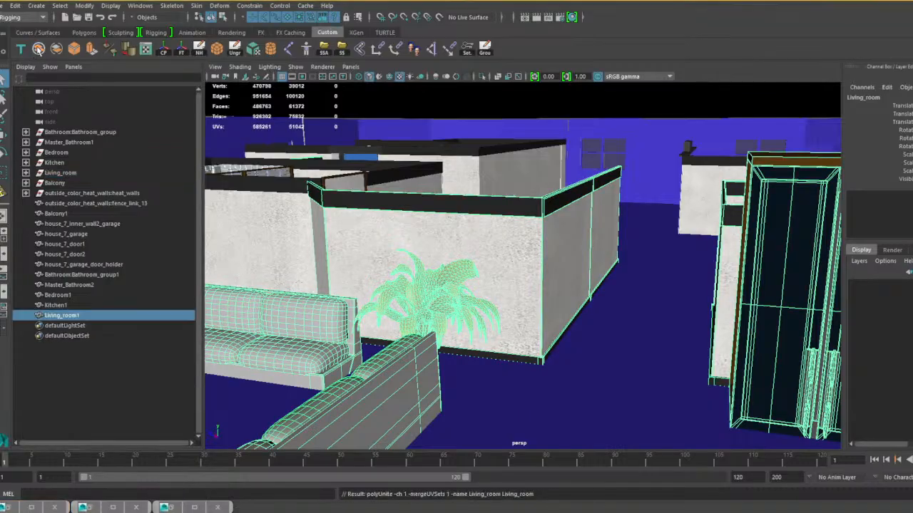
Ungroup outside_color_heat_walls:heat_walls, which holds the low front fence section.
click(57, 184)
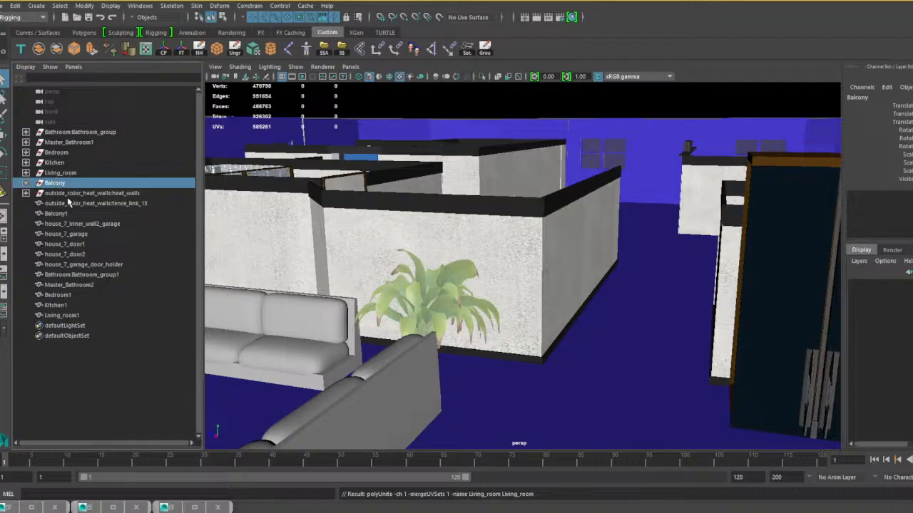
click(70, 194)
key(f)
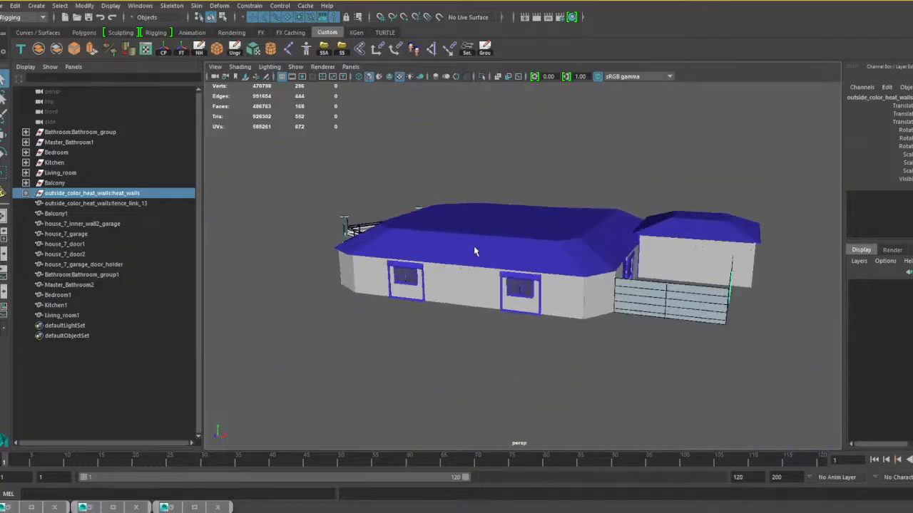
alt+drag(474, 251, 399, 224)
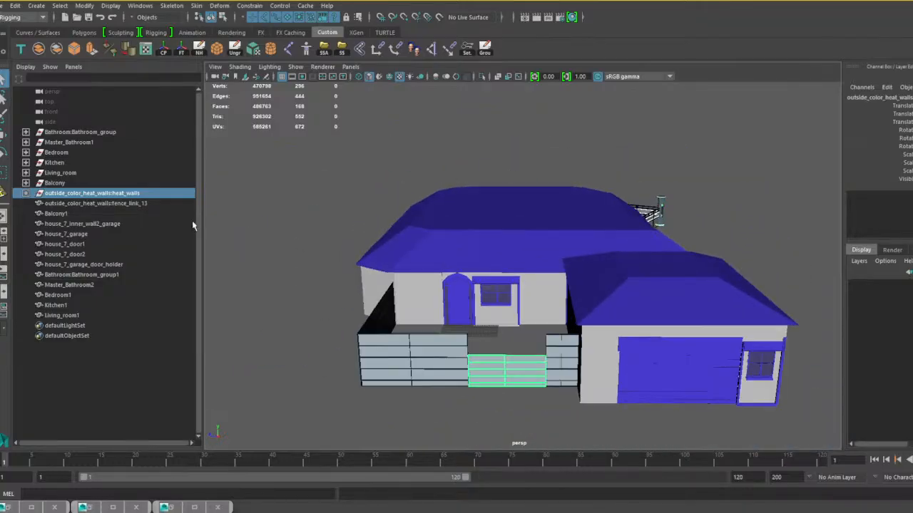
click(235, 48)
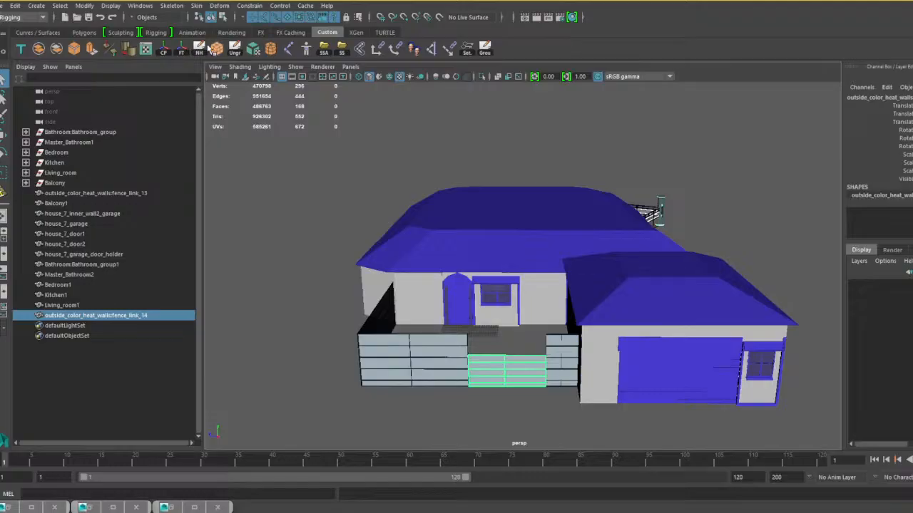
Delete the leftover empty groups from Bathroom:Bathroom_group through Balcony.
click(63, 183)
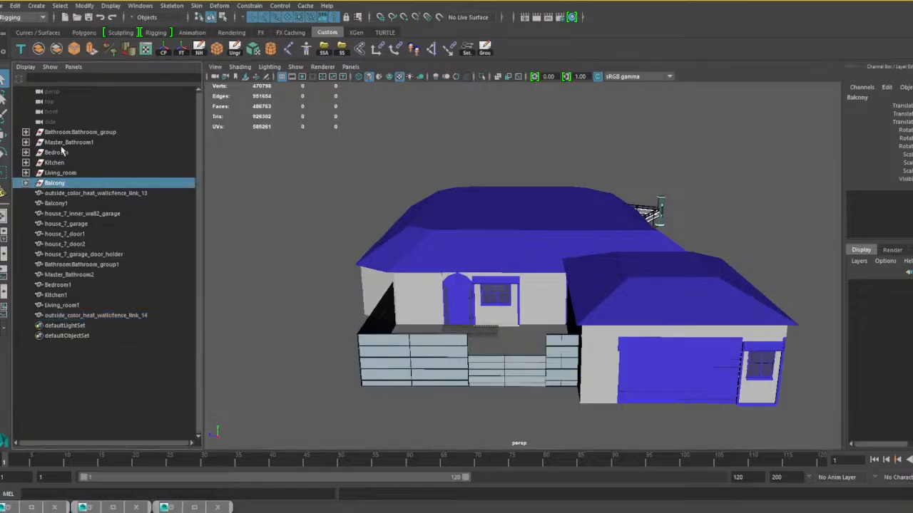
shift+click(65, 134)
key(Delete)
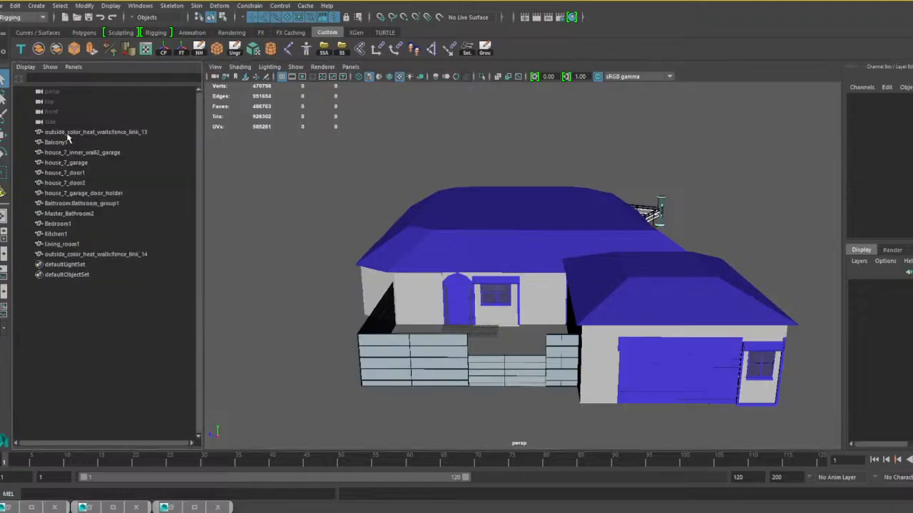
Inspect the combined living room interior around the sofas, plant and walls.
scroll(468, 261, up, 10)
mouse_move(519, 280)
alt+middle_down()
mouse_move(469, 261)
mouse_move(509, 279)
alt+middle_up()
alt+drag(509, 279, 483, 273)
alt+middle_drag(482, 273, 588, 312)
alt+drag(587, 312, 574, 294)
scroll(574, 294, down, 2)
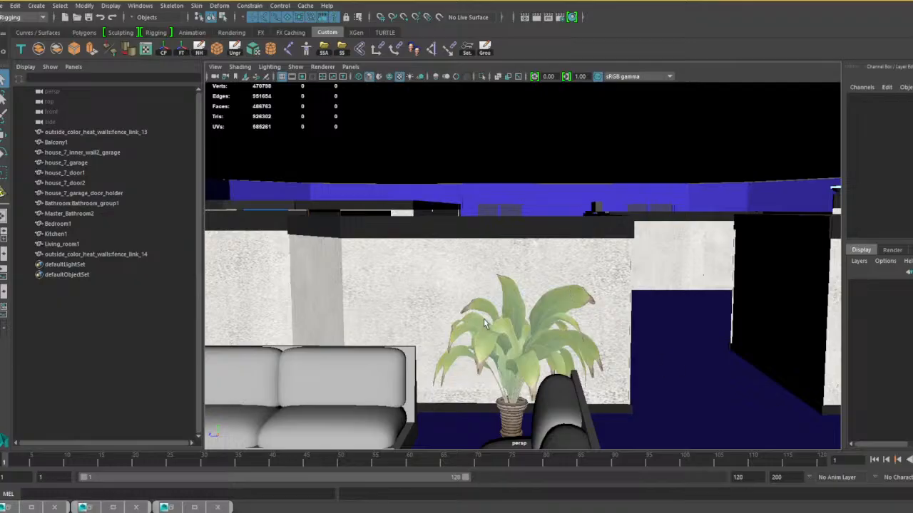
Add the House_7 prefix to the two fence links, balcony, both bathrooms, bedroom, kitchen and living room meshes, replacing any namespaces.
click(93, 124)
click(94, 131)
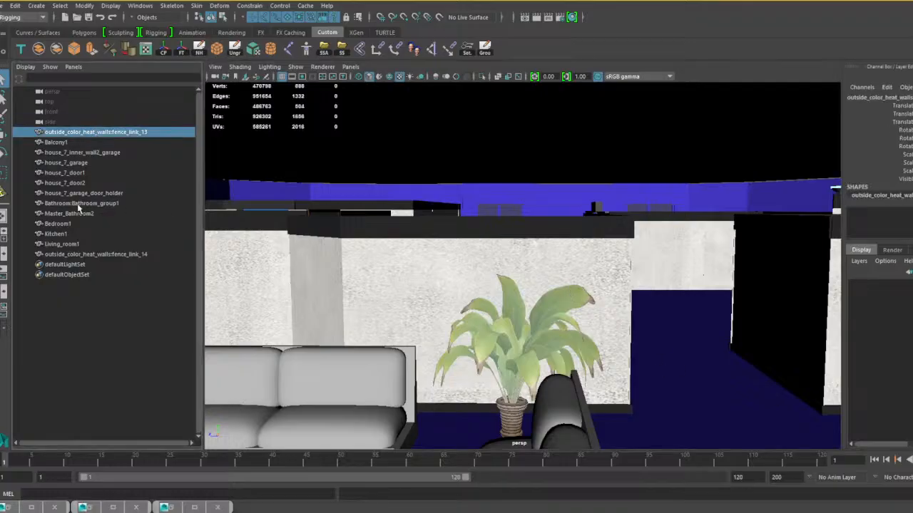
ctrl+click(60, 142)
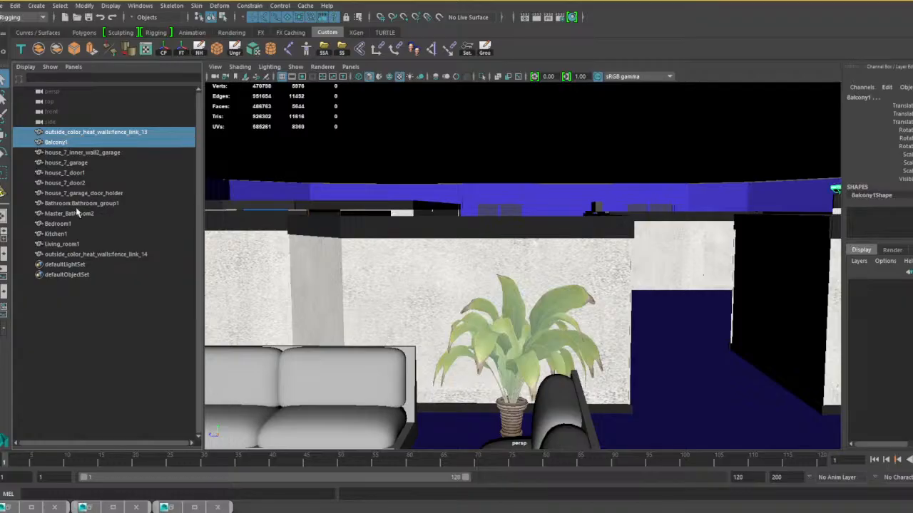
ctrl+click(77, 206)
ctrl+click(77, 217)
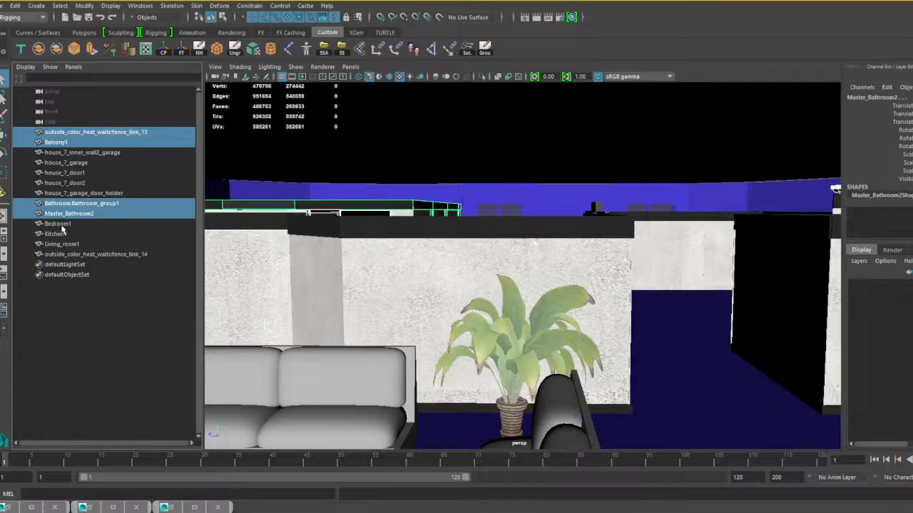
ctrl+click(61, 226)
ctrl+click(61, 237)
ctrl+click(61, 244)
ctrl+click(68, 254)
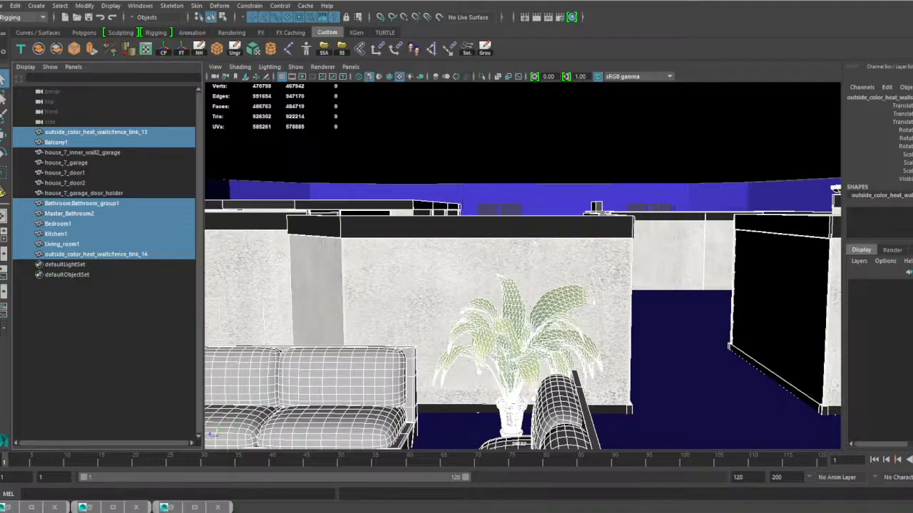
key(Return)
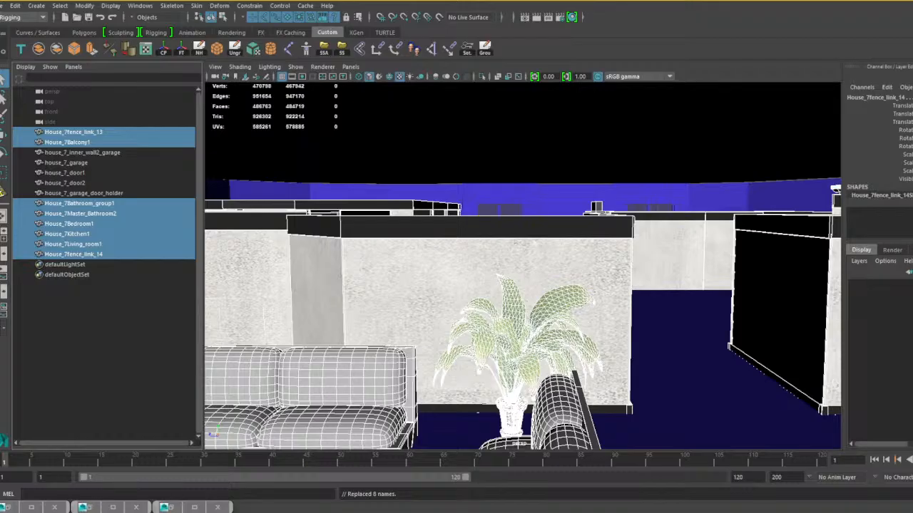
click(177, 508)
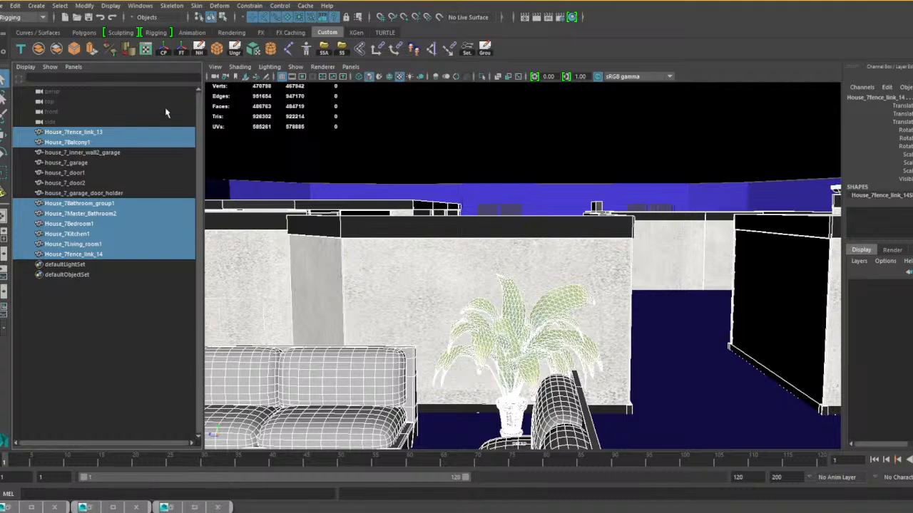
Try to save the scene as house 7 built complete.mb.
click(2, 5)
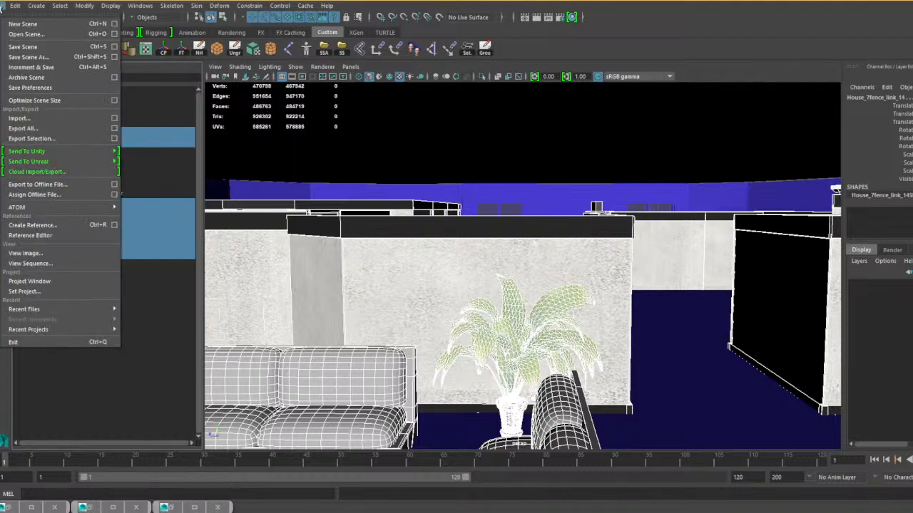
click(28, 57)
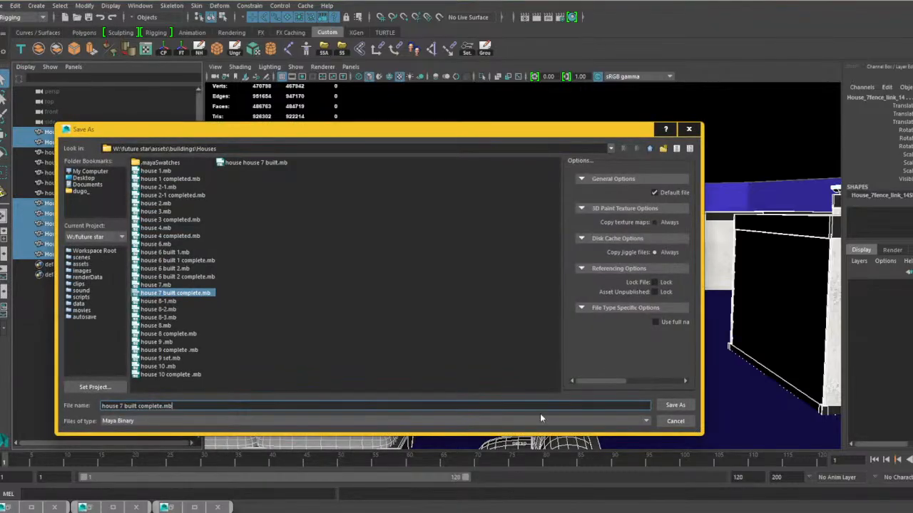
click(676, 403)
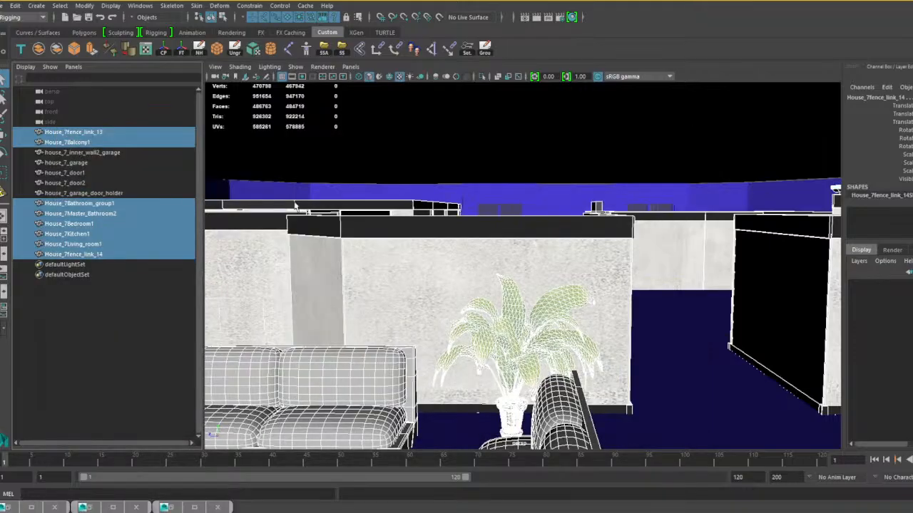
Group all the house meshes from House_7fence_link_13 through House_7fence_link_14 and rename the group House_07.
click(77, 133)
shift+click(79, 255)
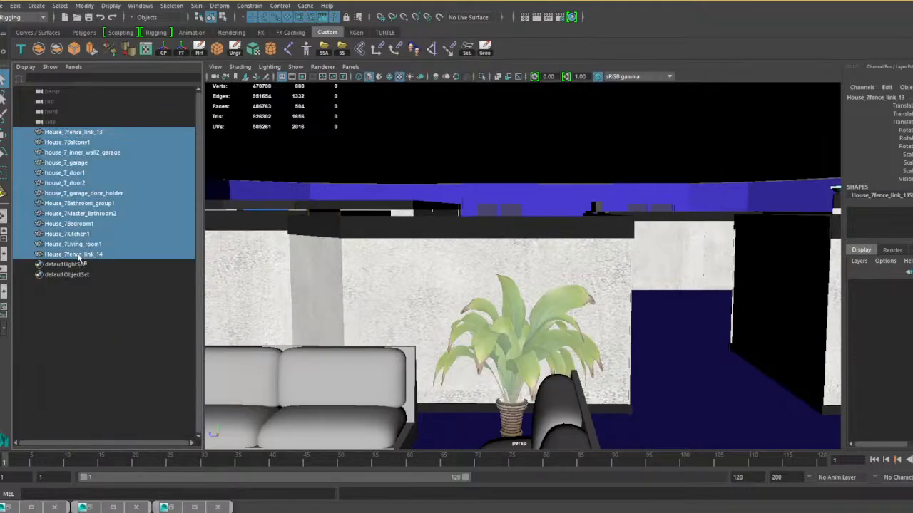
key(ctrl+g)
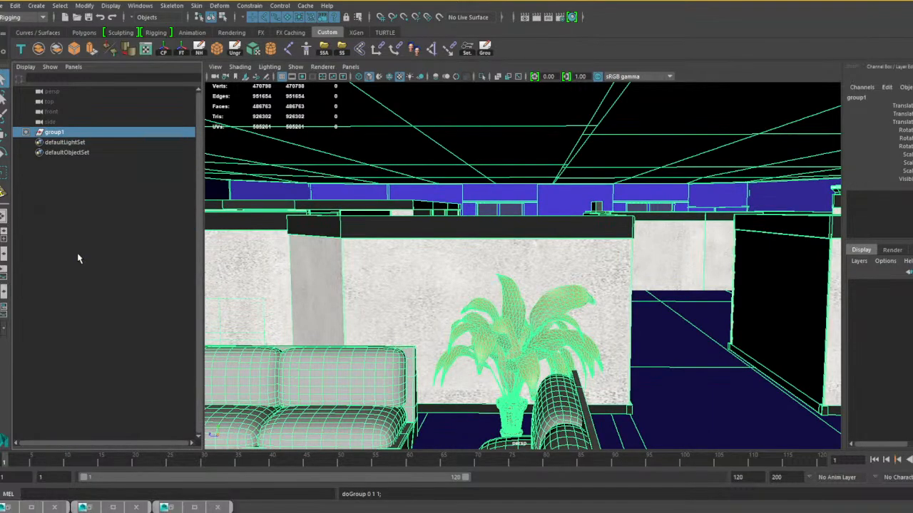
double_click(57, 133)
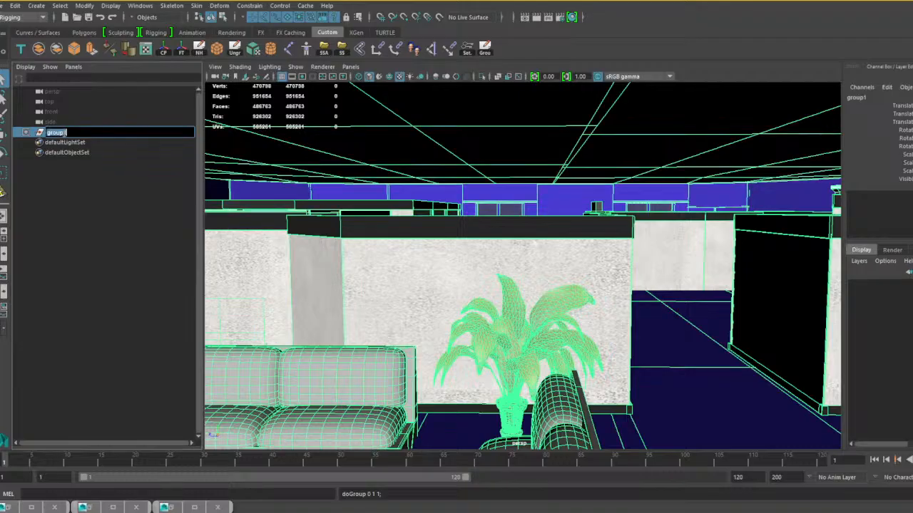
text(Ho)
text(_07)
key(Return)
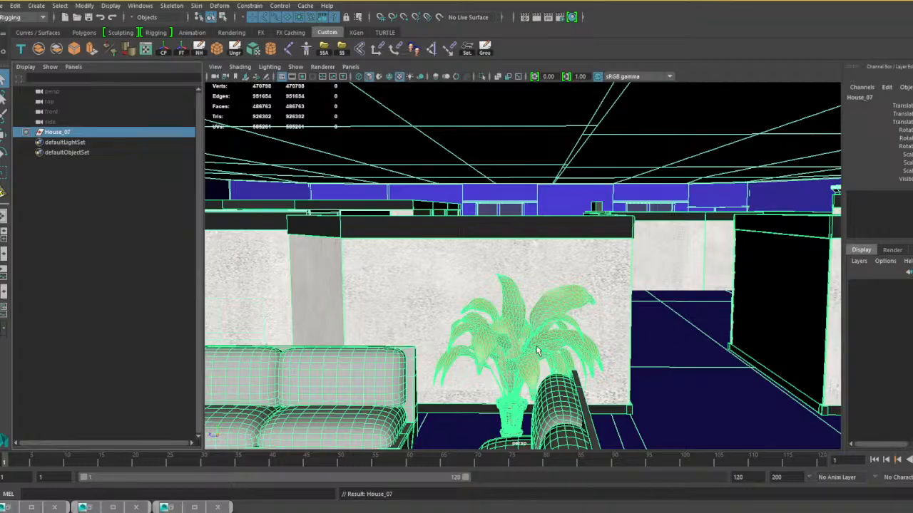
Examine the grouped house from outside, checking the roof, front door, window and fence.
alt+drag(470, 372, 564, 316)
key(f)
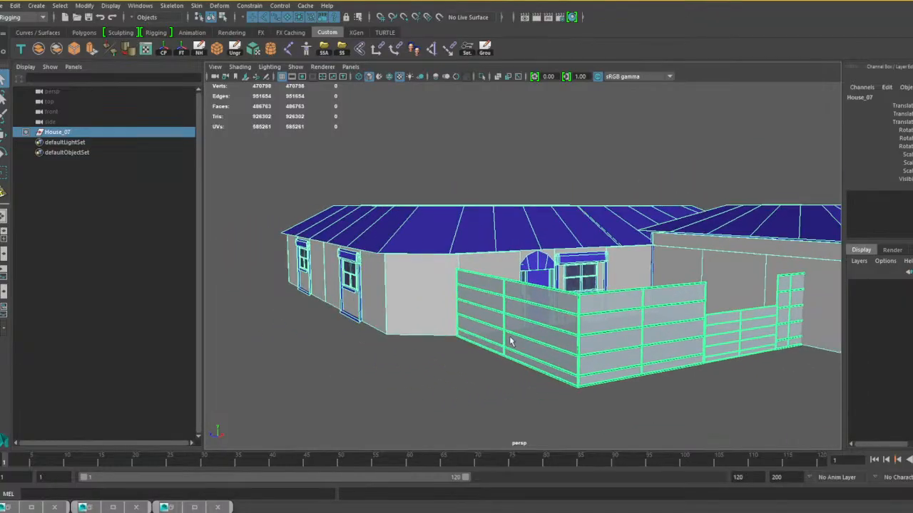
scroll(609, 349, down, 3)
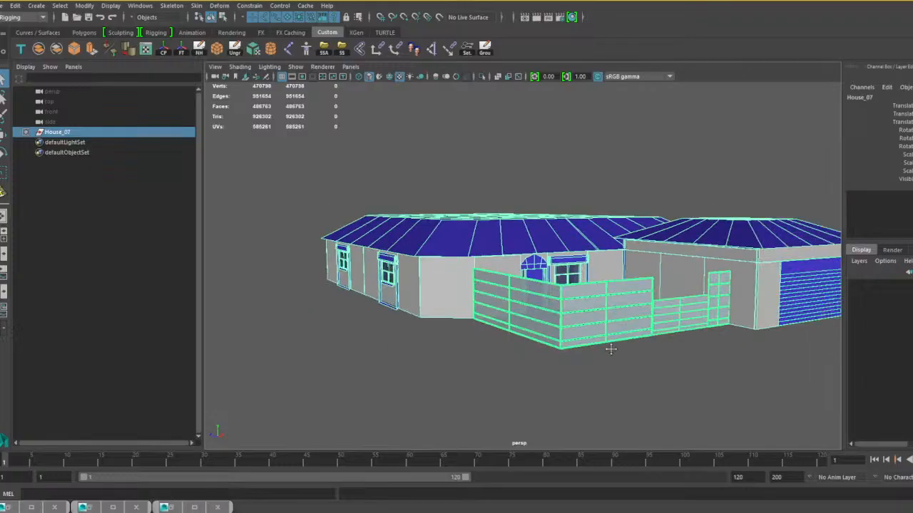
alt+drag(609, 349, 478, 368)
scroll(523, 369, up, 5)
alt+middle_drag(478, 368, 638, 370)
scroll(639, 371, up, 5)
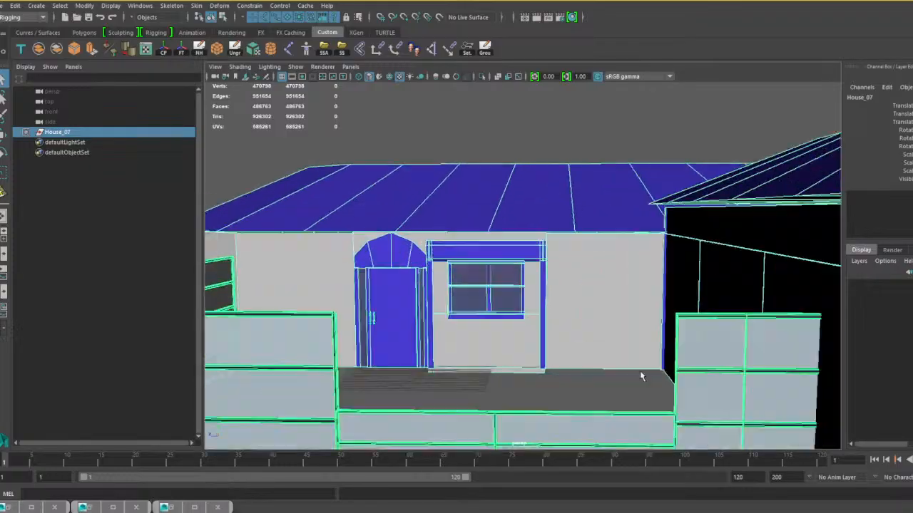
scroll(517, 339, down, 4)
scroll(528, 338, down, 2)
alt+middle_drag(528, 338, 507, 335)
scroll(507, 334, up, 3)
alt+drag(507, 334, 517, 339)
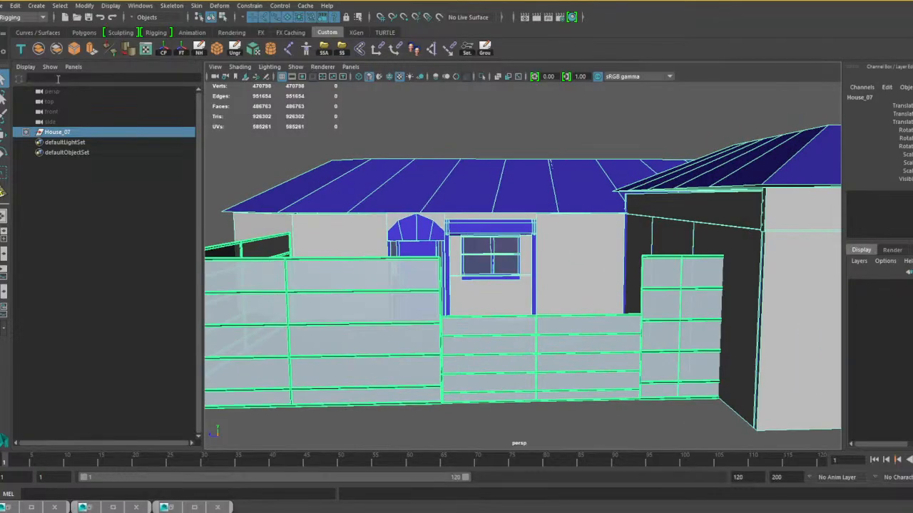
Save the grouped scene as house 7 built complete.mb, replacing the existing file.
click(2, 5)
click(32, 58)
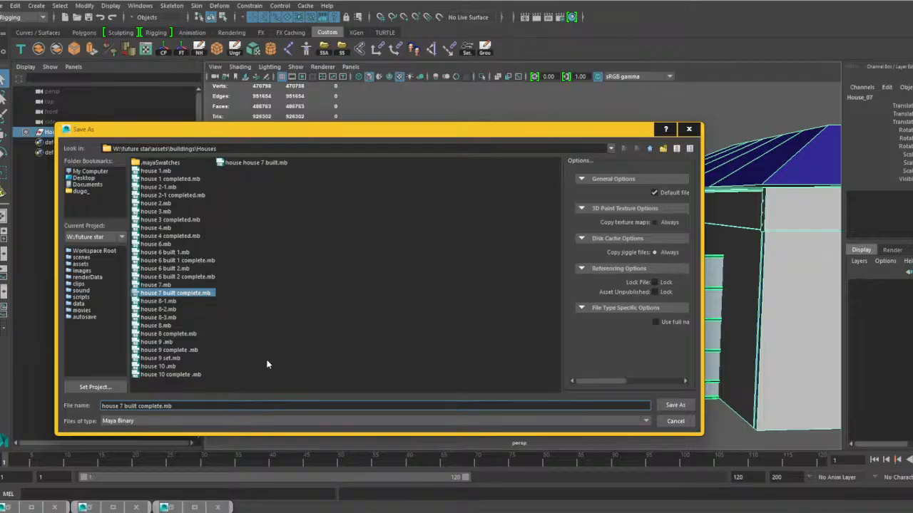
click(675, 405)
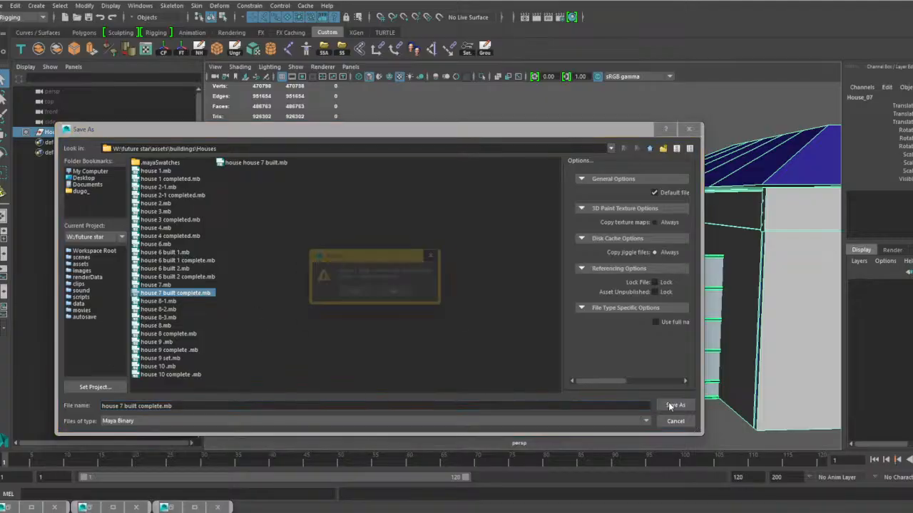
click(350, 295)
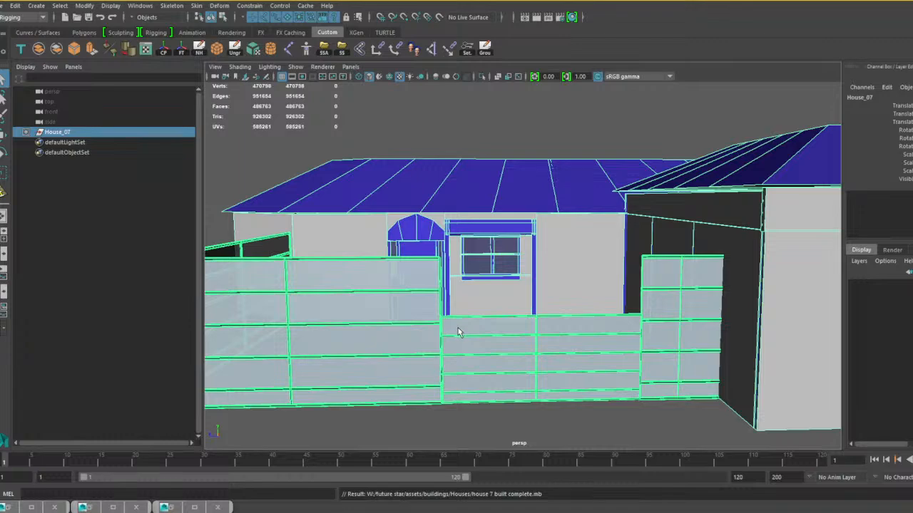
Deselect the House_07 group and save the scene again over house 7 built complete.mb.
scroll(475, 333, down, 5)
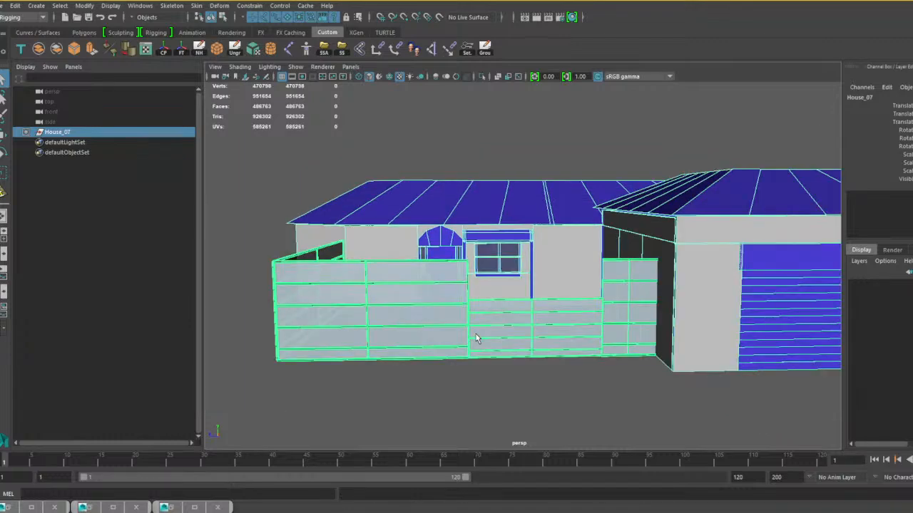
alt+middle_drag(418, 343, 510, 358)
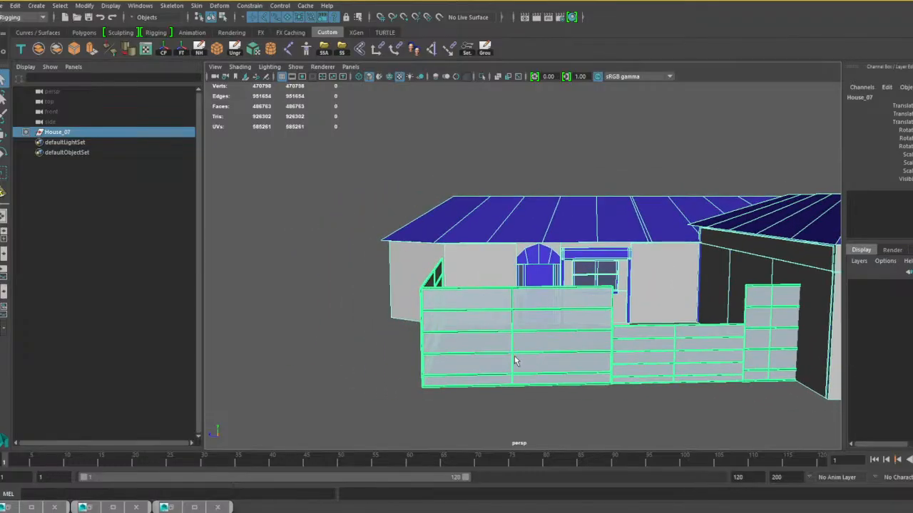
alt+drag(328, 271, 334, 316)
click(333, 315)
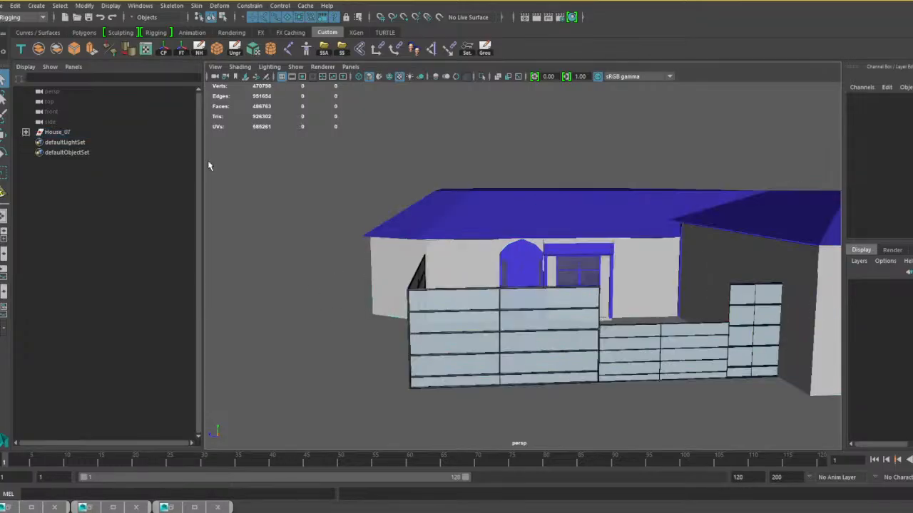
click(4, 5)
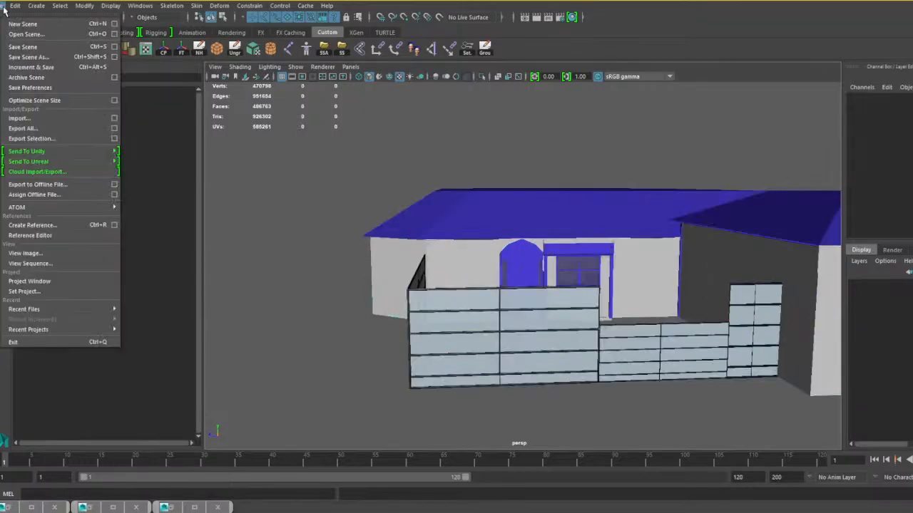
click(28, 57)
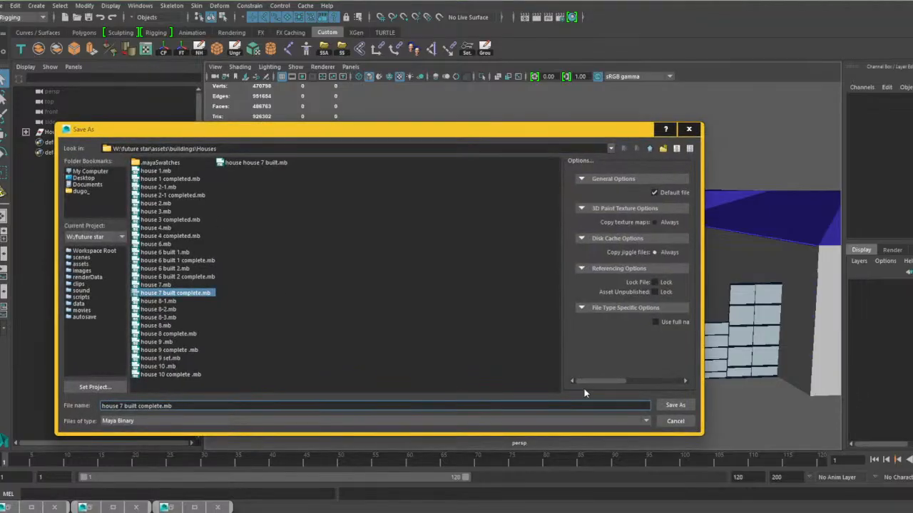
click(677, 405)
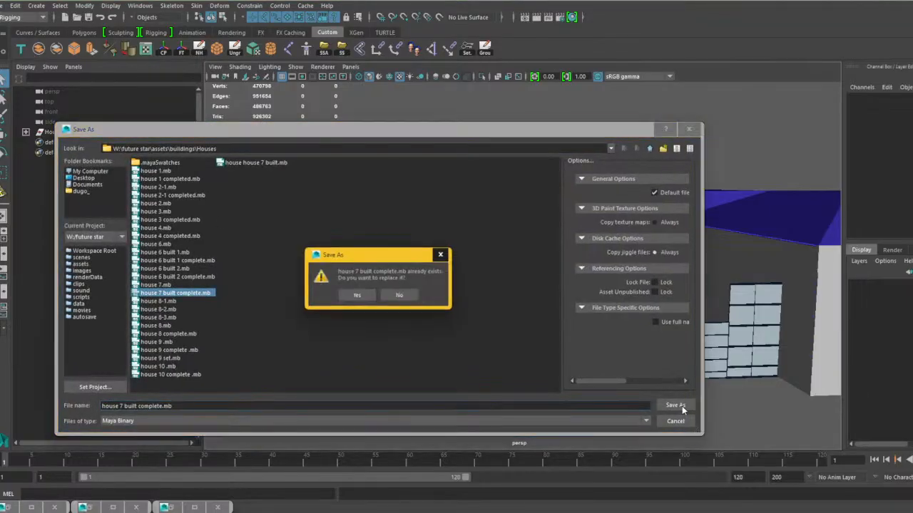
click(356, 296)
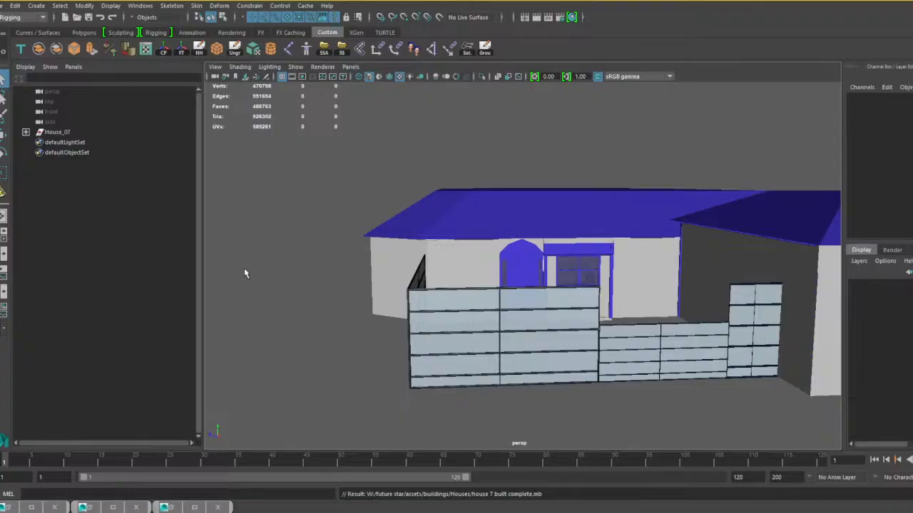
Open the scene house 8 complete.mb from the Houses folder.
click(6, 6)
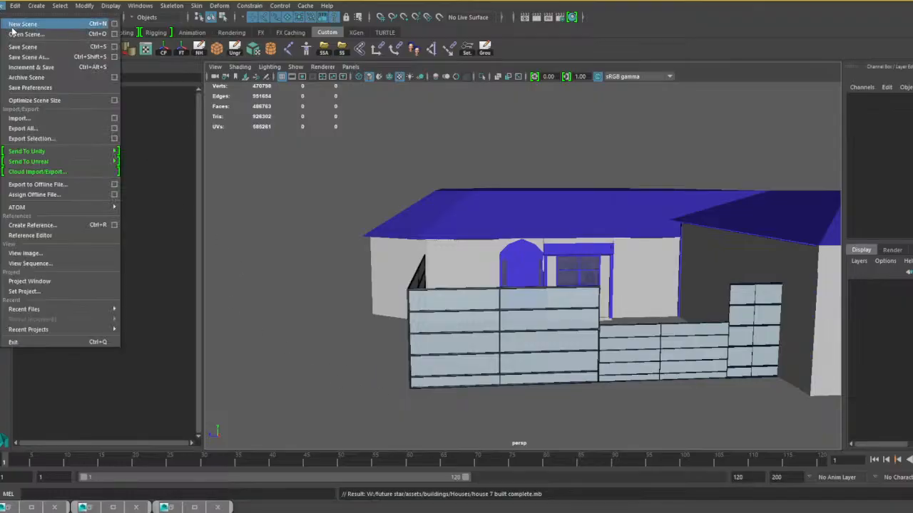
click(12, 34)
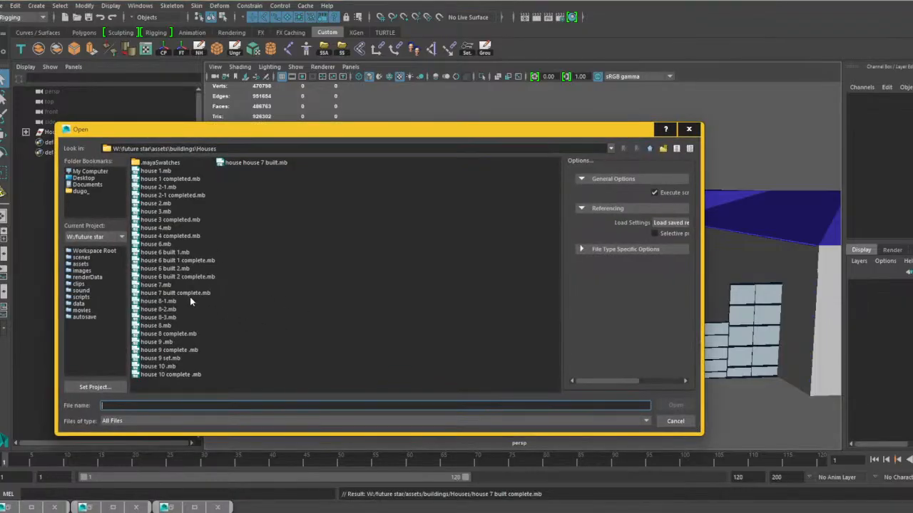
click(156, 325)
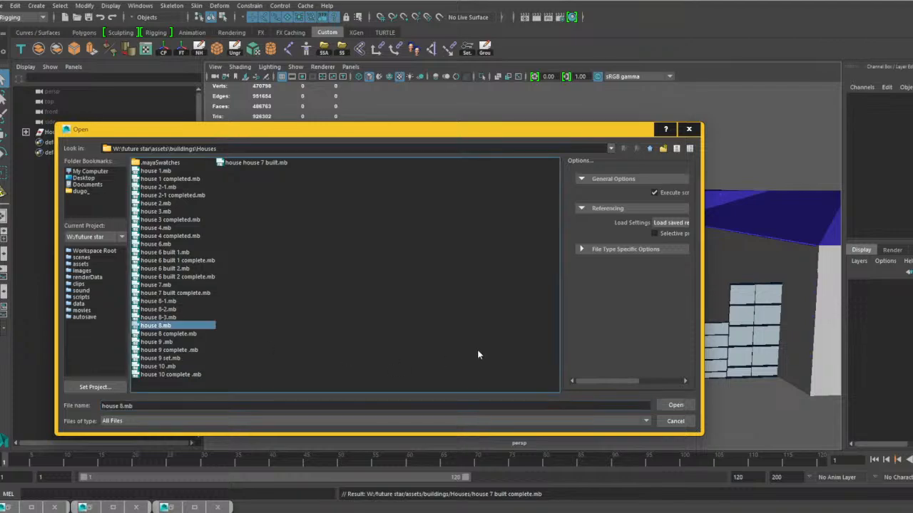
click(171, 335)
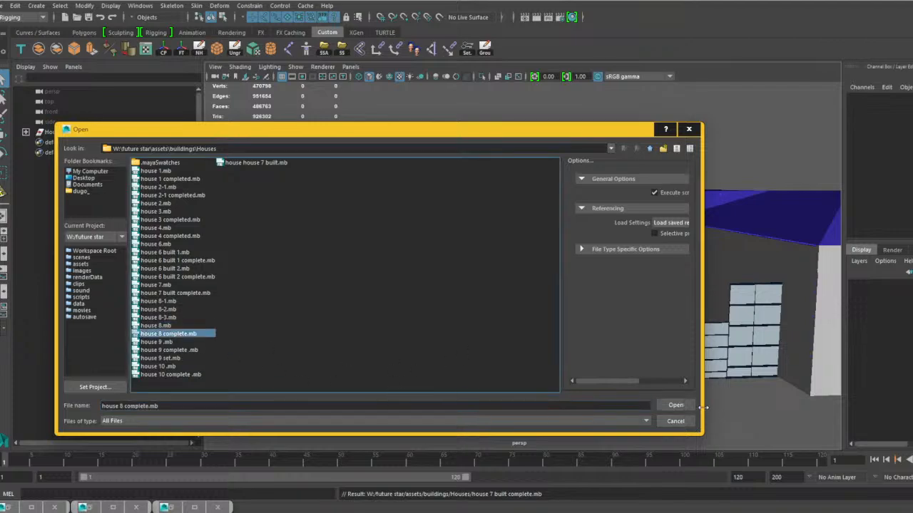
click(675, 405)
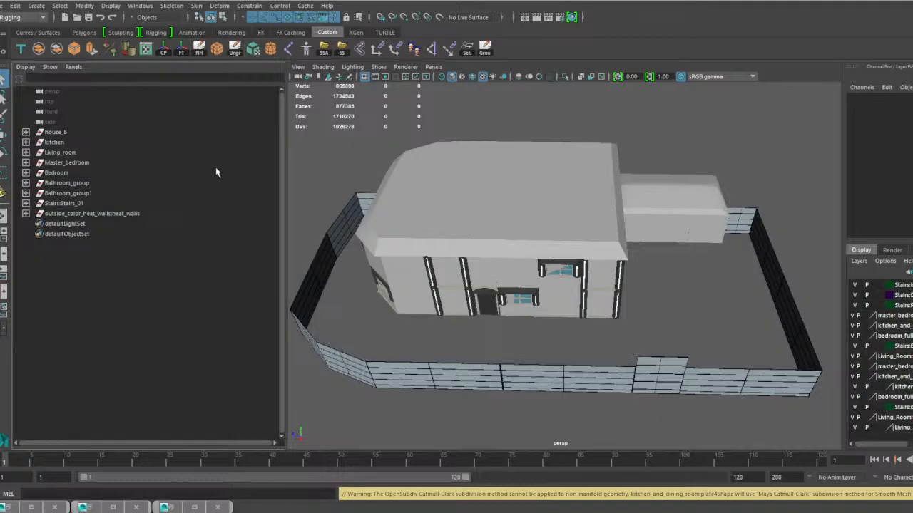
Examine the exterior of house 8 and its surrounding fence from several angles.
alt+middle_drag(467, 328, 411, 306)
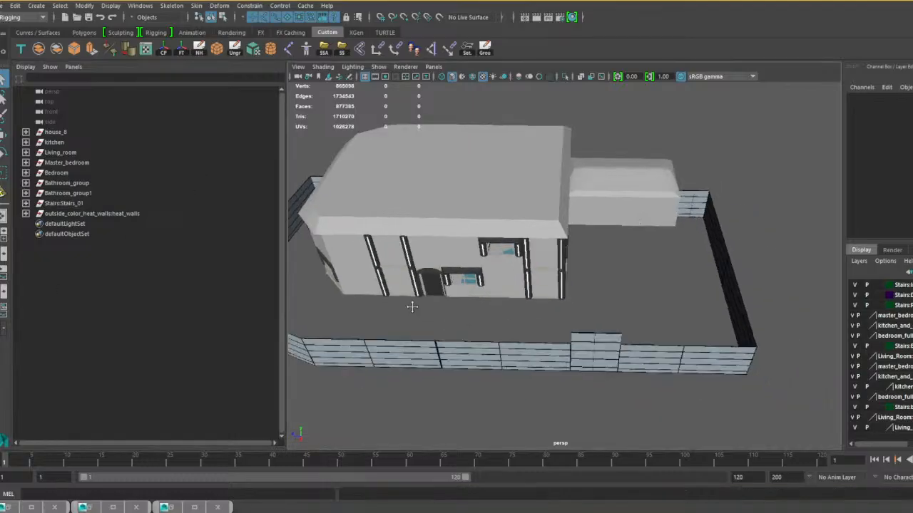
scroll(411, 305, up, 3)
alt+drag(411, 306, 421, 281)
scroll(421, 280, down, 5)
alt+middle_drag(421, 281, 532, 305)
scroll(532, 305, up, 3)
alt+drag(503, 303, 473, 305)
scroll(473, 306, down, 4)
alt+middle_drag(501, 325, 452, 321)
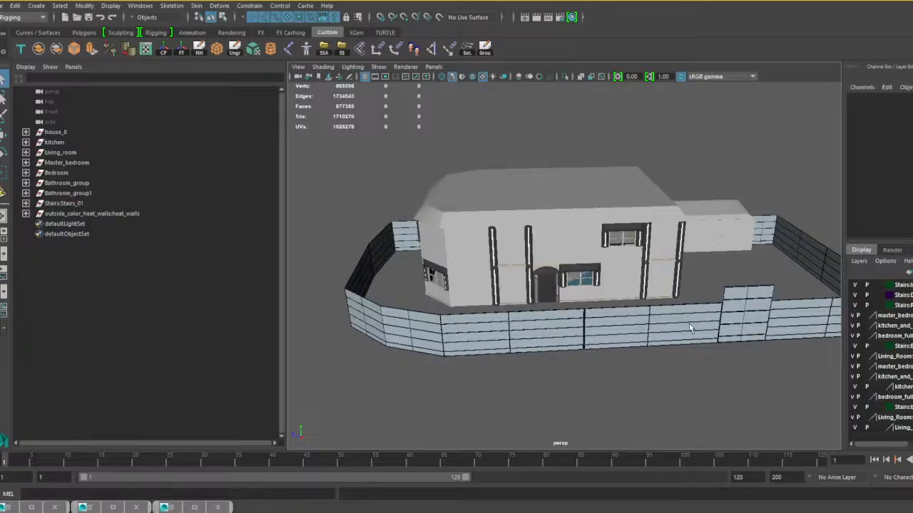
Combine all the fence panels surrounding the house into one mesh, leaving out the taller gate section.
click(623, 330)
shift+click(545, 332)
shift+click(401, 335)
alt+drag(338, 367, 505, 367)
shift+click(458, 348)
shift+click(425, 332)
alt+drag(398, 364, 550, 358)
shift+click(503, 329)
shift+click(642, 318)
alt+drag(467, 354, 631, 356)
shift+click(531, 332)
shift+click(442, 313)
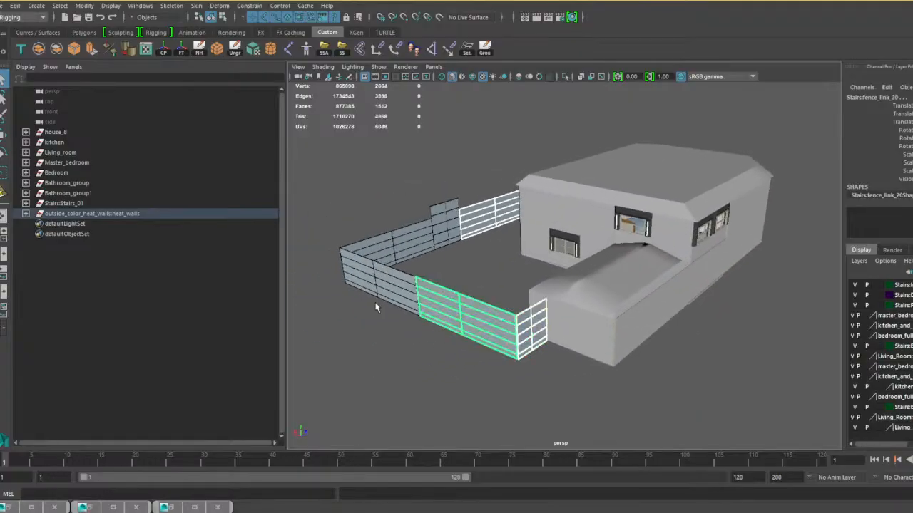
shift+click(385, 297)
alt+drag(332, 326, 545, 338)
shift+click(639, 315)
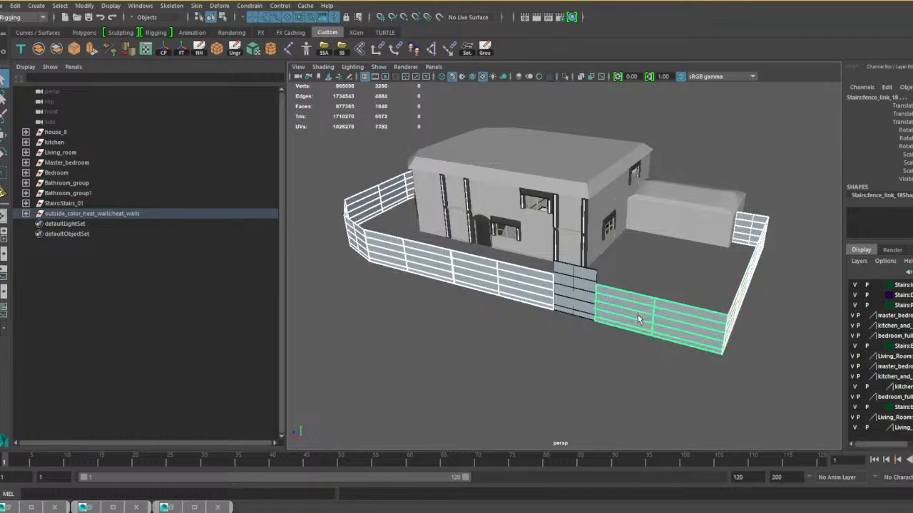
alt+drag(638, 315, 520, 364)
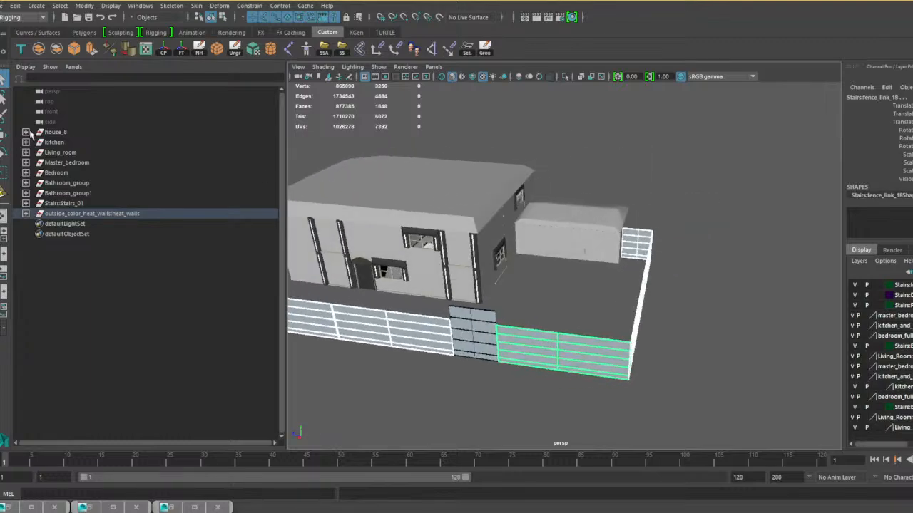
click(39, 49)
Examine the combined fence and the house's exterior, and select a front door to check which mesh it belongs to.
alt+drag(491, 369, 535, 323)
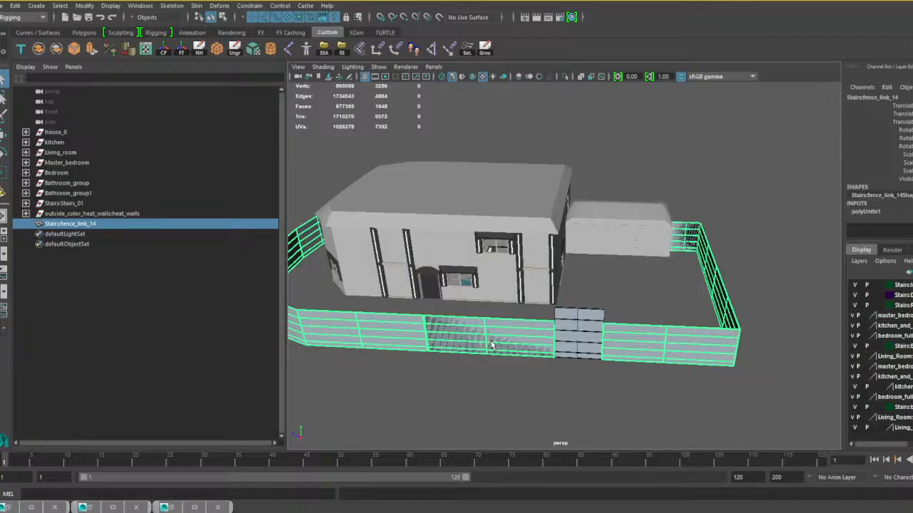
alt+middle_drag(495, 343, 584, 350)
scroll(592, 349, up, 5)
alt+drag(592, 348, 639, 335)
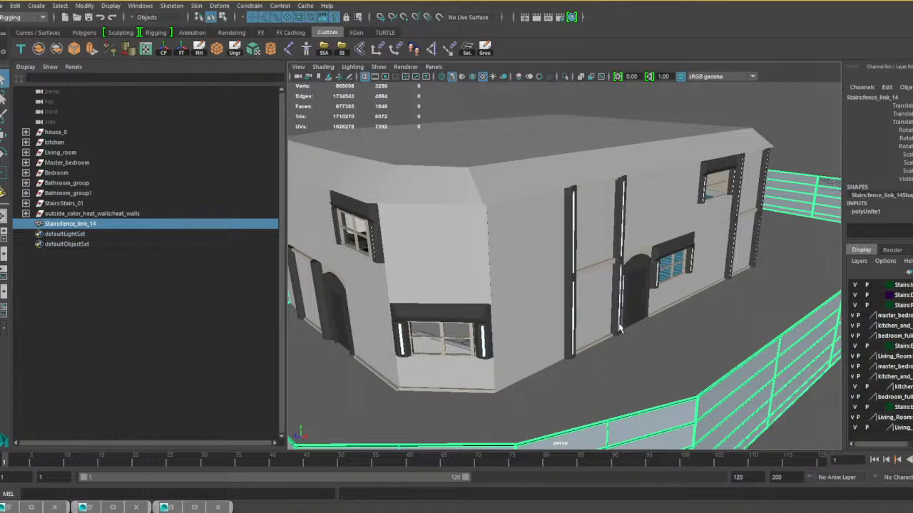
click(634, 310)
alt+drag(635, 310, 476, 354)
click(400, 357)
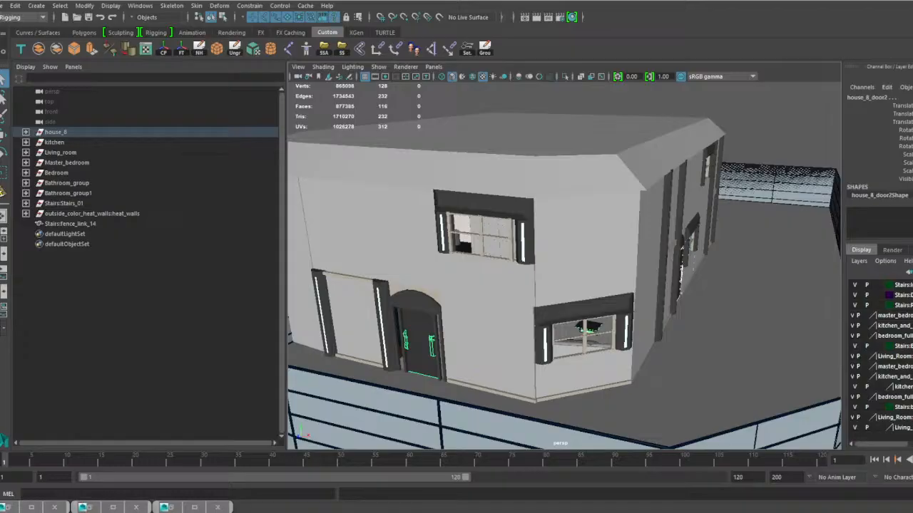
scroll(440, 319, down, 4)
alt+drag(449, 319, 336, 276)
scroll(586, 320, up, 3)
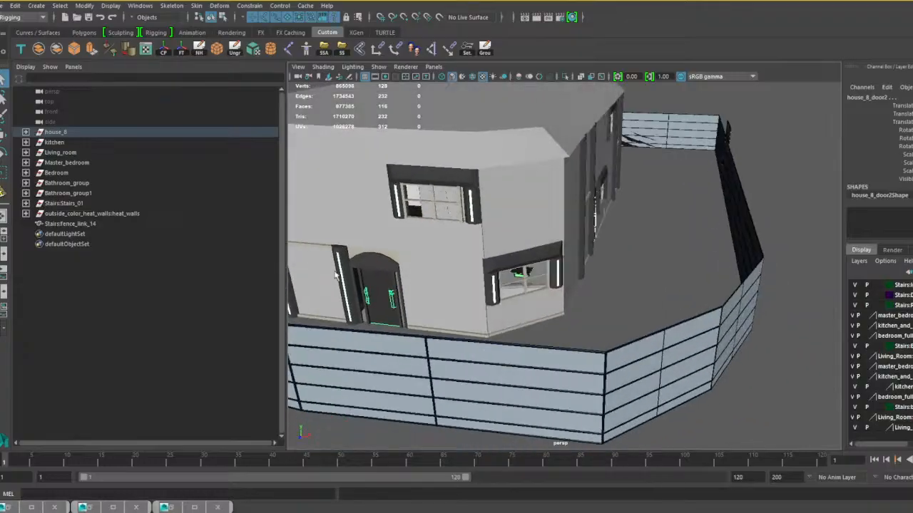
Expand the house_8 group and select all of its meshes except house_8_door2.
click(26, 132)
click(91, 143)
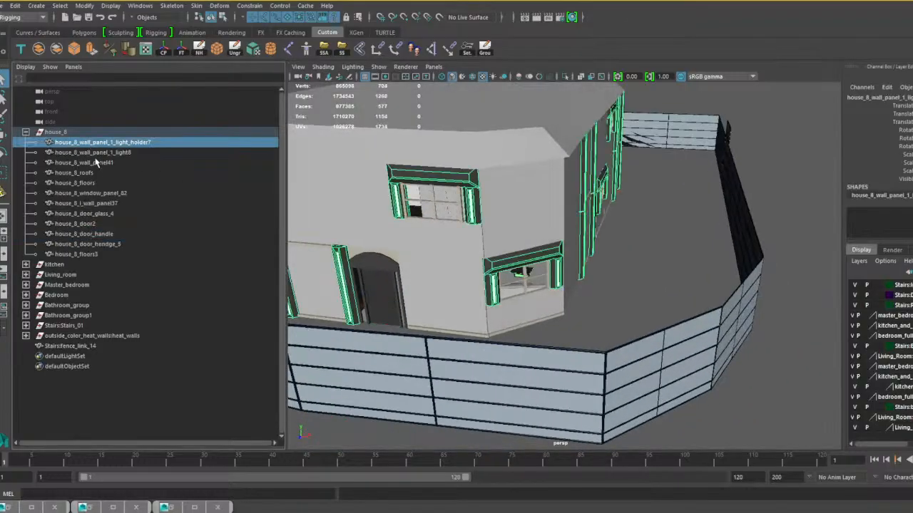
ctrl+click(93, 152)
ctrl+click(86, 163)
ctrl+click(86, 173)
ctrl+click(87, 184)
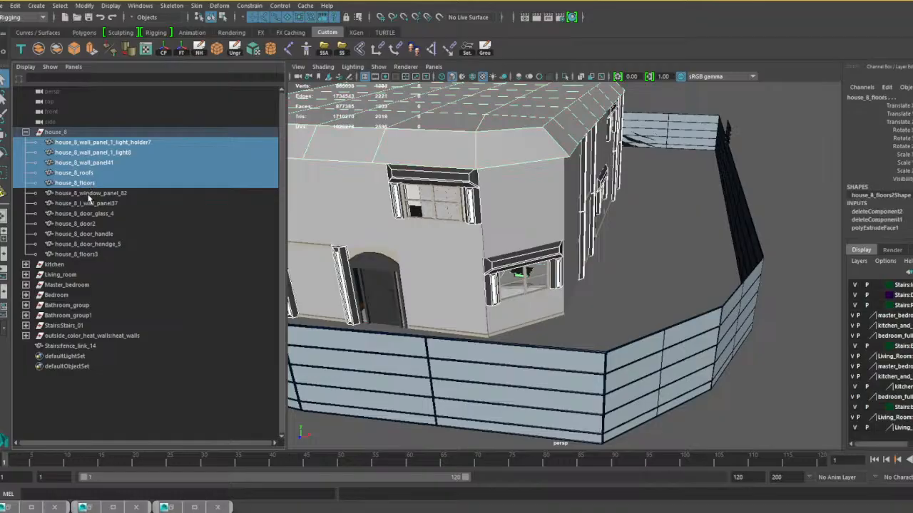
ctrl+click(92, 193)
ctrl+click(93, 203)
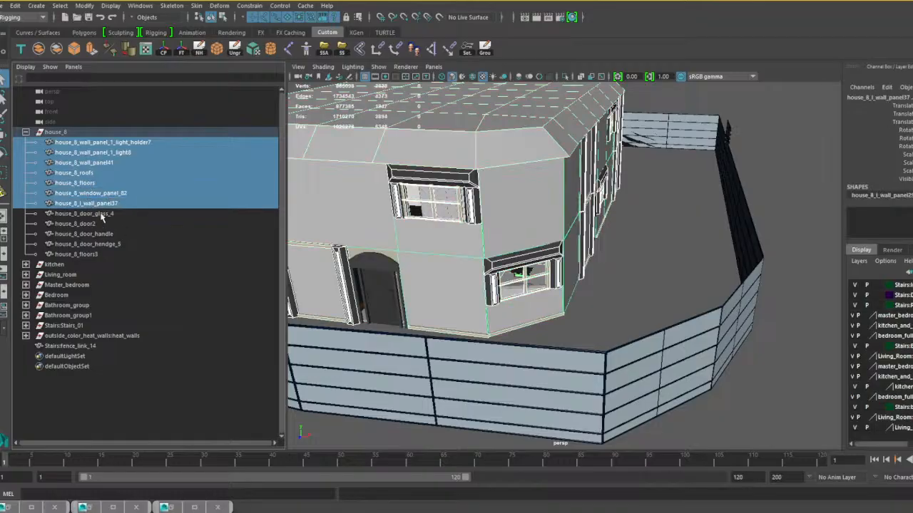
ctrl+click(84, 214)
drag(109, 236, 102, 253)
ctrl+click(92, 224)
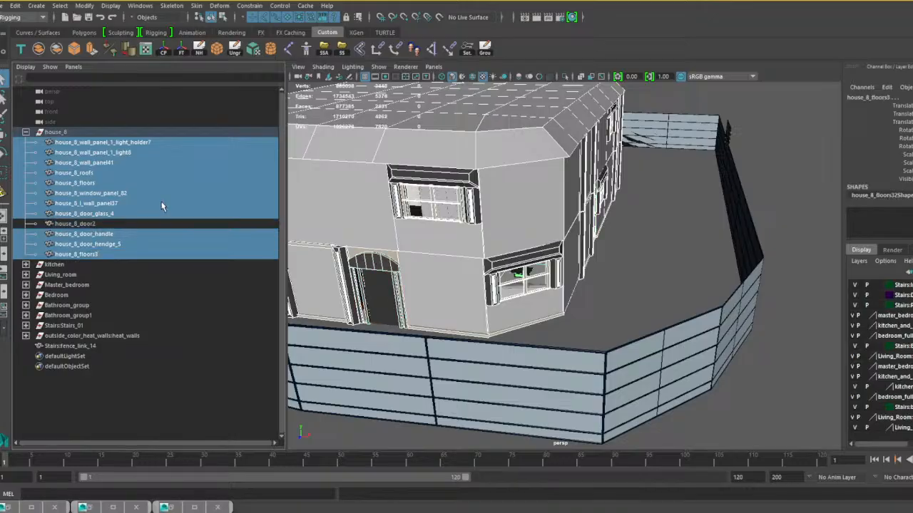
Exclude house_8_door_handle from the selection and combine the remaining selected house_8 parts into one mesh.
alt+drag(386, 256, 558, 241)
alt+middle_drag(559, 241, 523, 249)
scroll(524, 249, up, 4)
ctrl+click(574, 261)
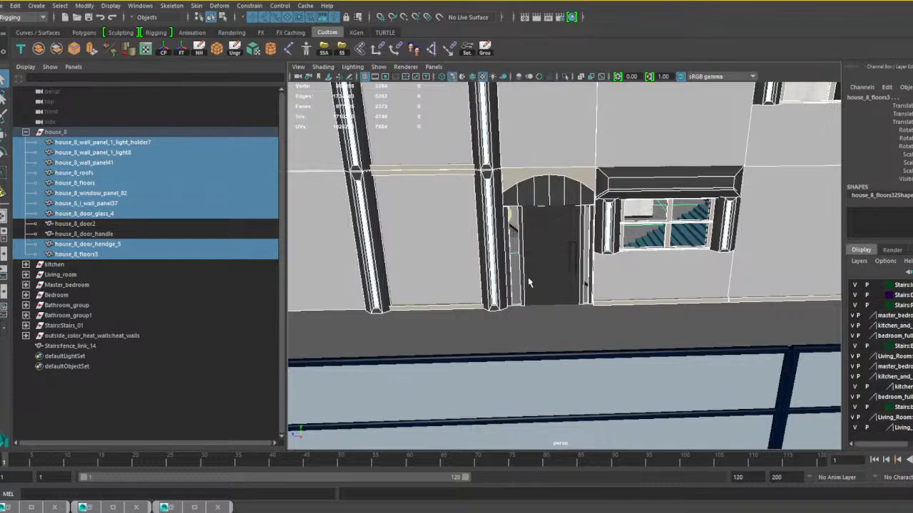
scroll(404, 255, down, 5)
alt+drag(404, 246, 514, 253)
scroll(442, 268, down, 4)
mouse_move(442, 268)
alt+mouse_down()
mouse_move(524, 252)
mouse_move(539, 275)
mouse_move(435, 263)
alt+mouse_up()
scroll(540, 275, up, 4)
scroll(504, 251, down, 4)
alt+drag(505, 251, 519, 250)
scroll(485, 257, up, 8)
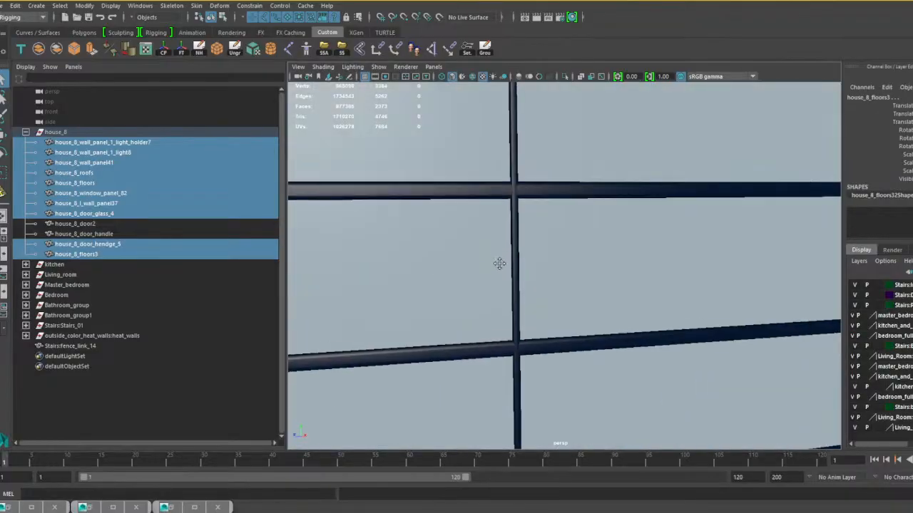
scroll(497, 309, down, 8)
scroll(498, 308, up, 1)
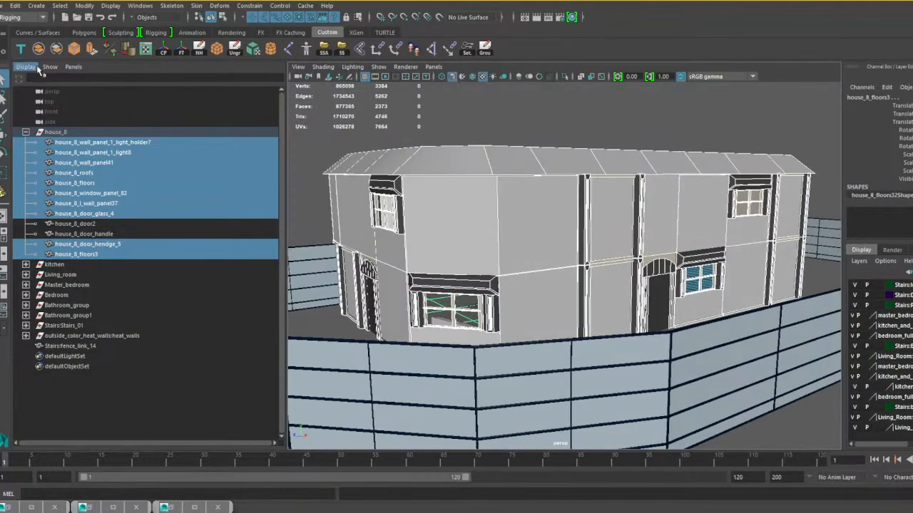
click(39, 49)
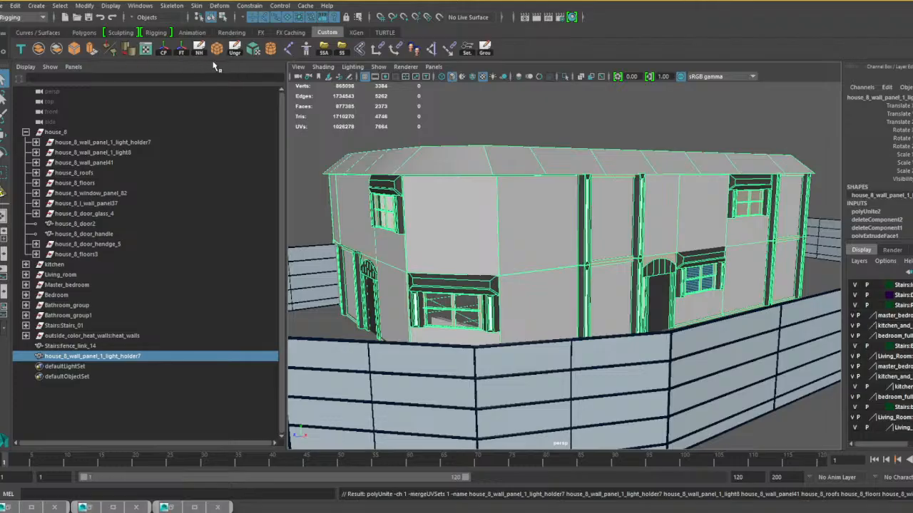
Delete the combined house mesh's construction history and remove the leftover empty house_8_floors3 group.
click(199, 48)
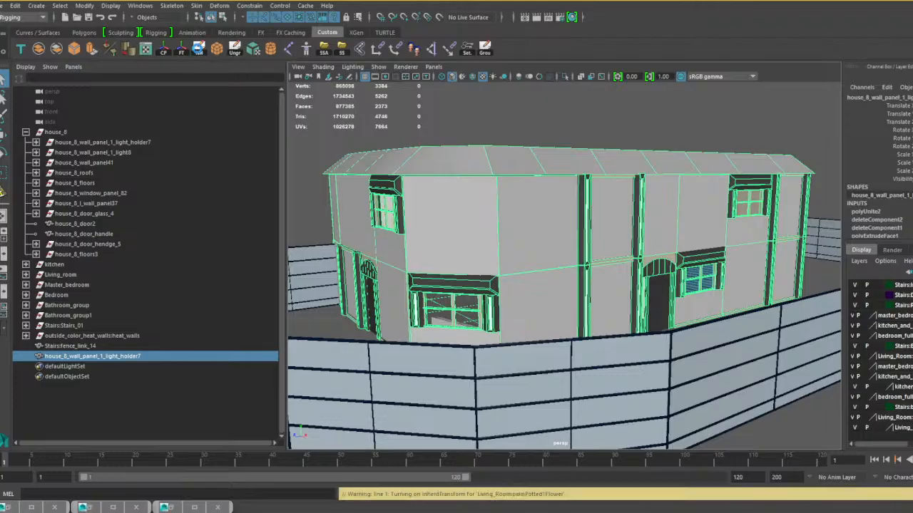
click(75, 163)
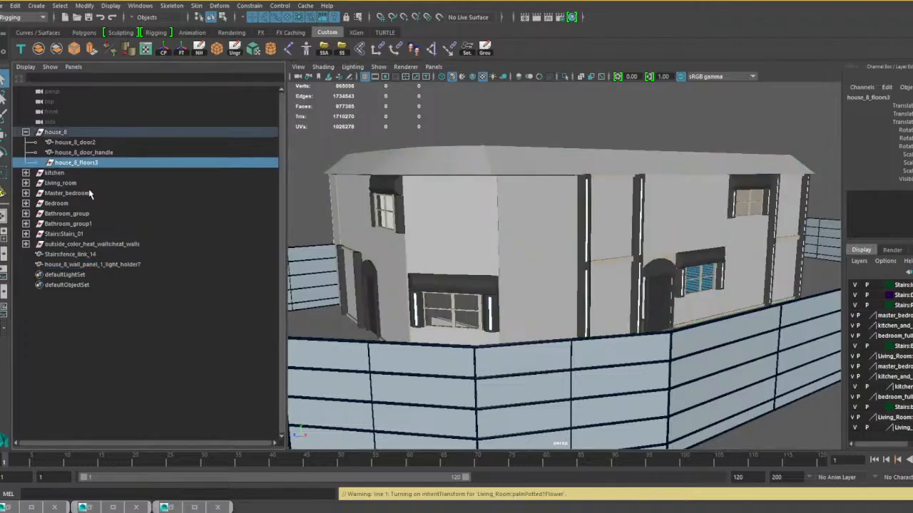
key(Delete)
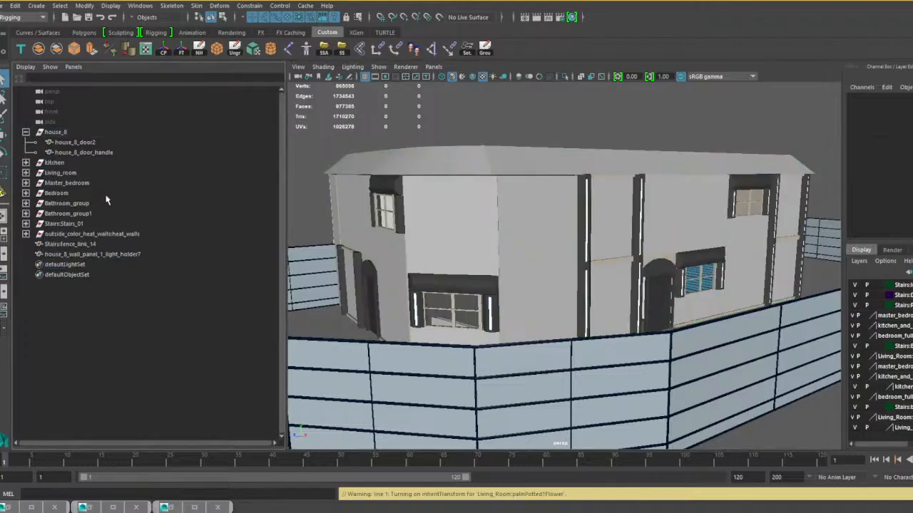
Ungroup house_8 so that its door and door handle meshes sit at the top level of the scene.
click(54, 133)
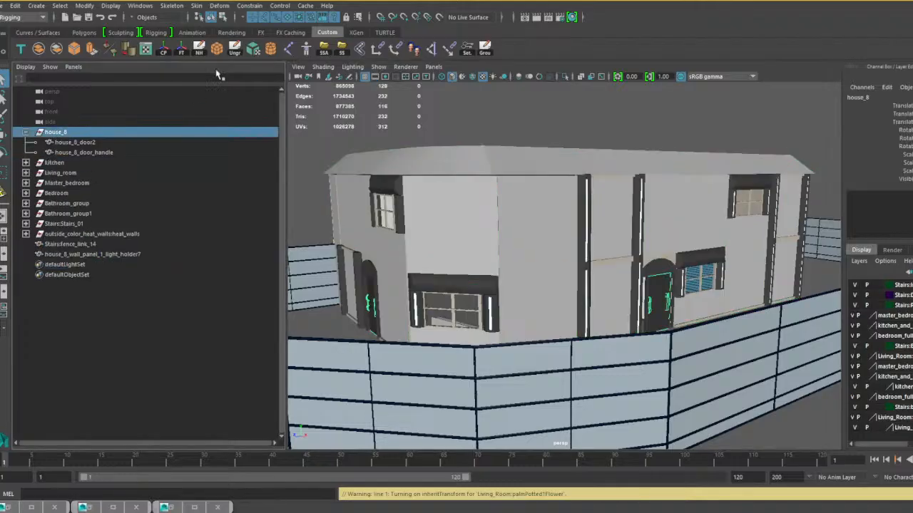
click(57, 52)
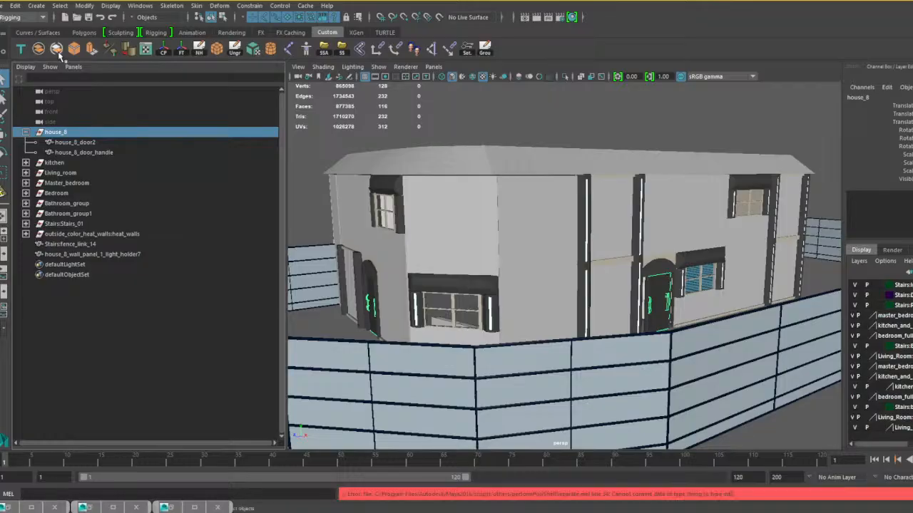
click(234, 49)
Turn off smooth preview on the kitchen and Living_room groups and combine each group into its own single mesh.
click(61, 134)
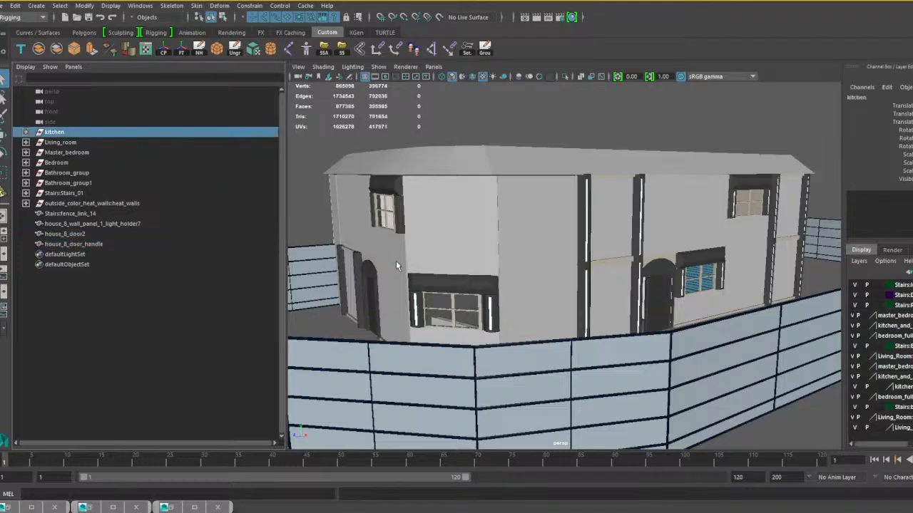
key(1)
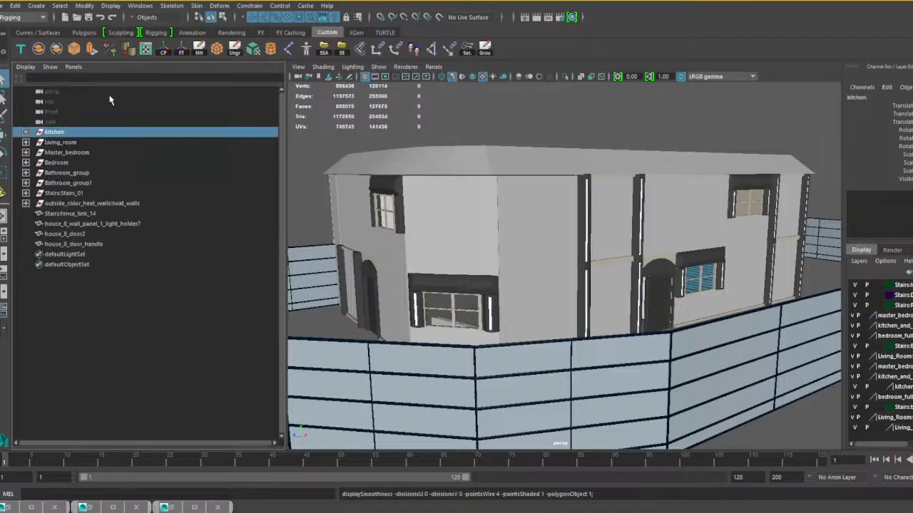
click(38, 48)
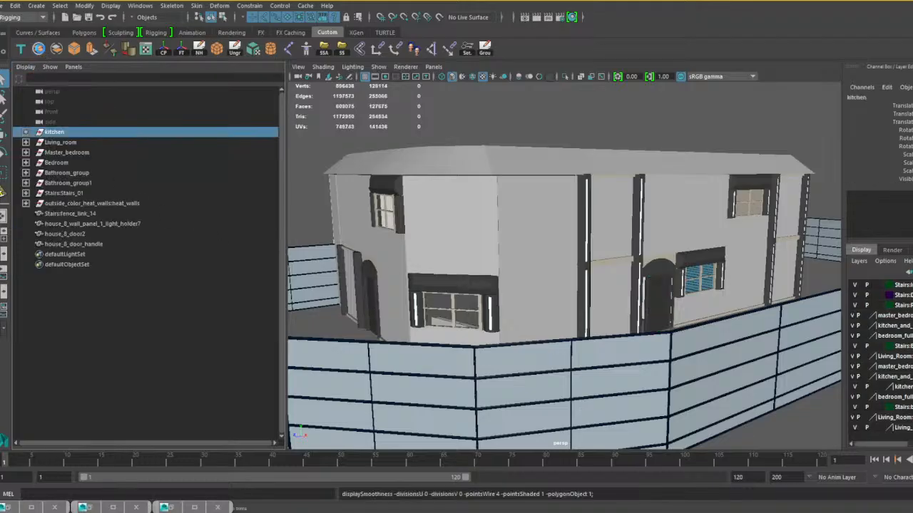
click(67, 143)
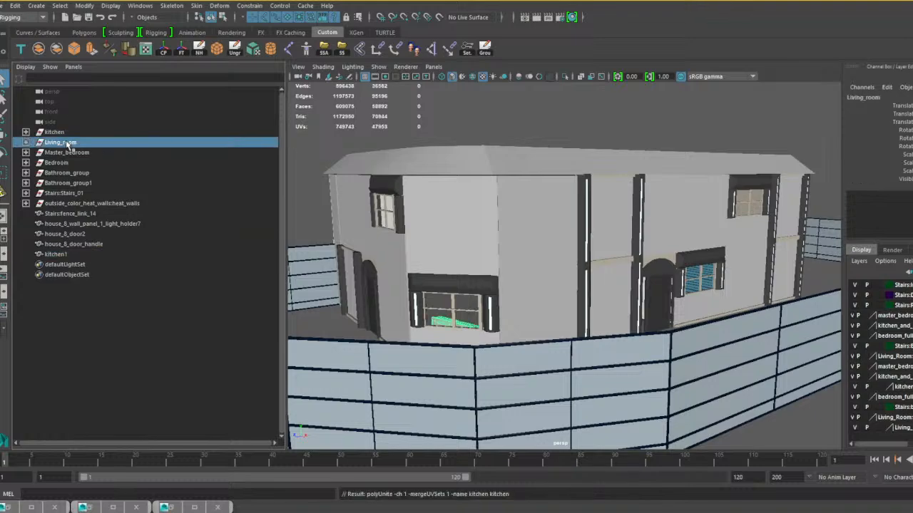
key(1)
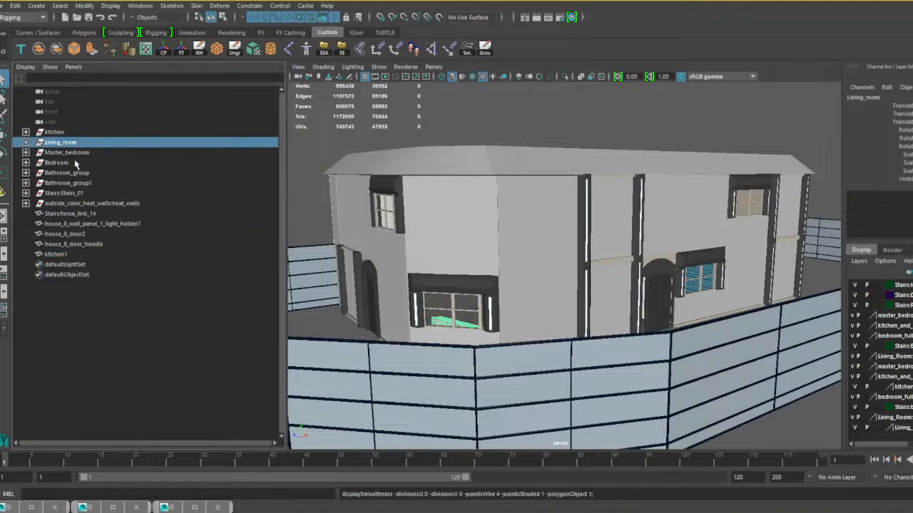
click(39, 49)
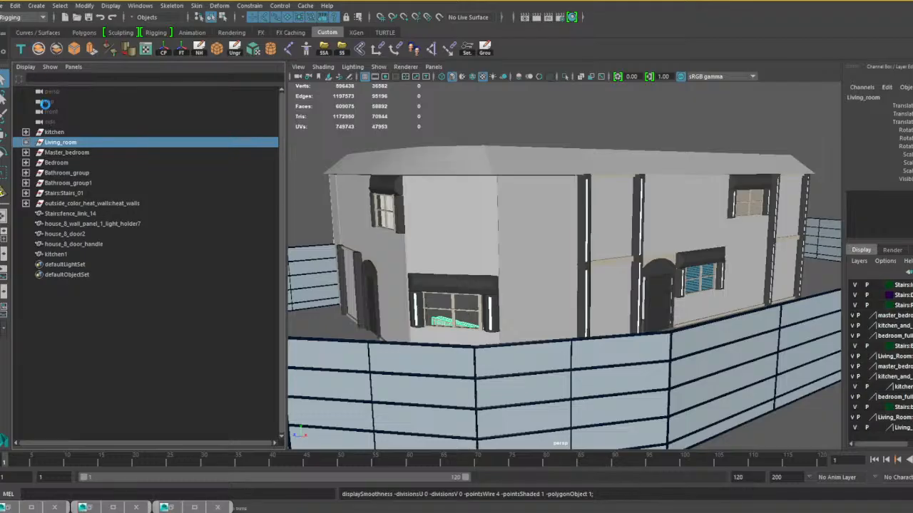
Turn off smooth preview on the Master_bedroom and Bedroom groups and combine each group into its own single mesh.
click(64, 153)
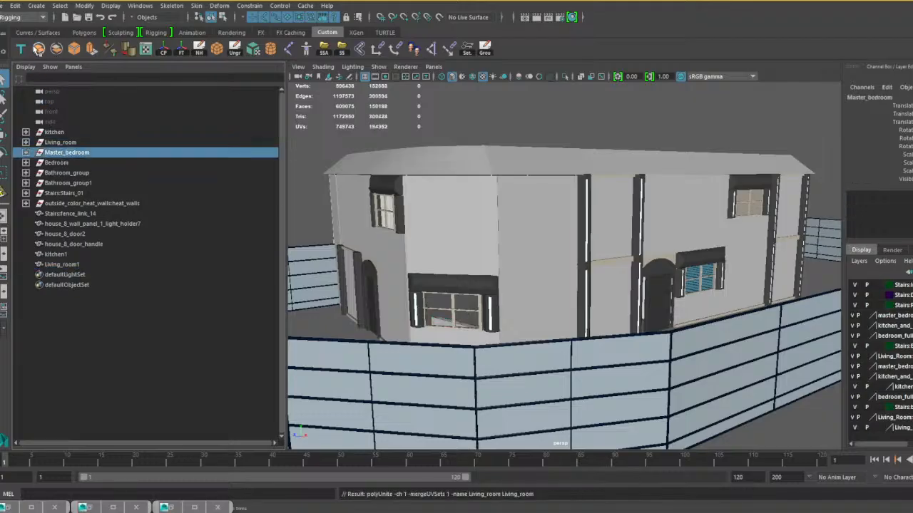
click(38, 49)
key(g)
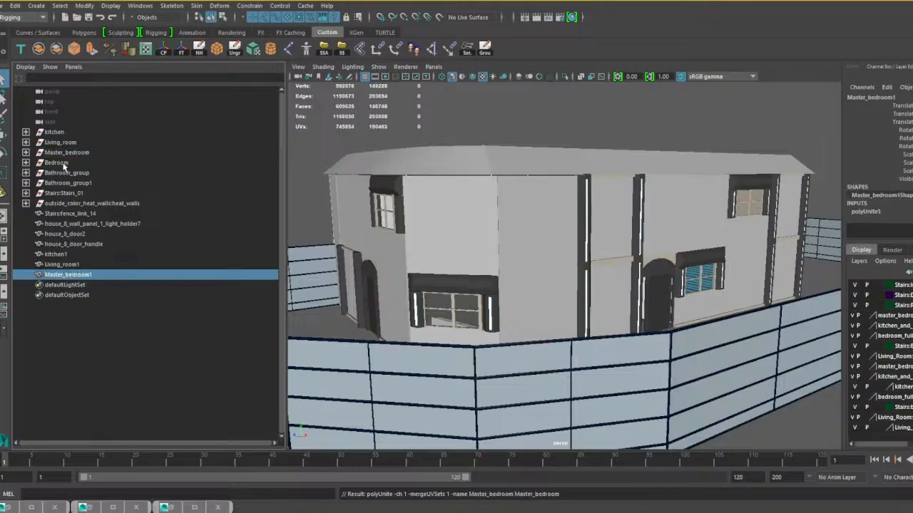
click(60, 165)
key(g)
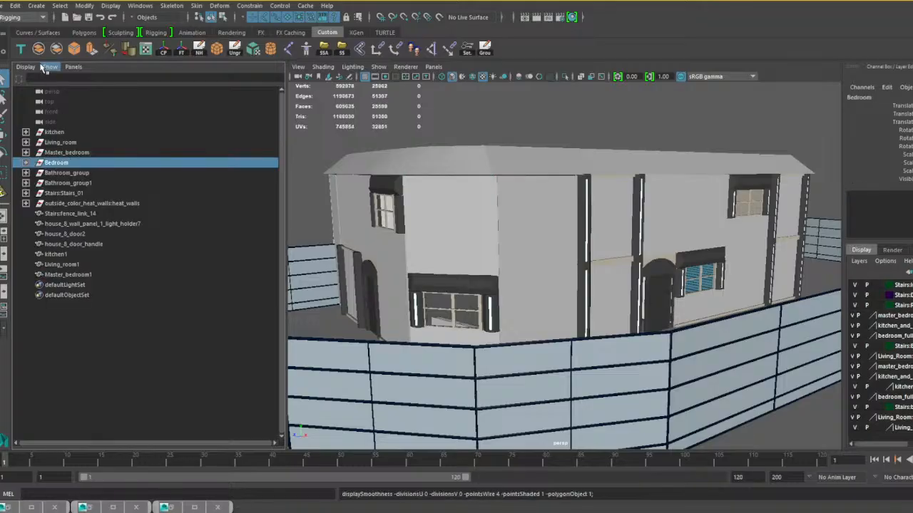
Combine Bathroom_group, Bathroom_group1 and Stairs_01 each into its own single mesh, with smooth preview turned off.
click(67, 172)
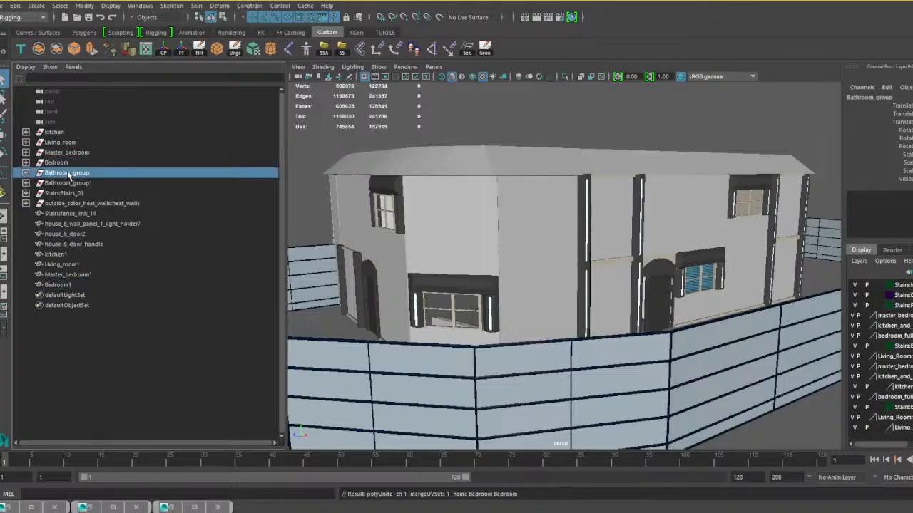
click(39, 49)
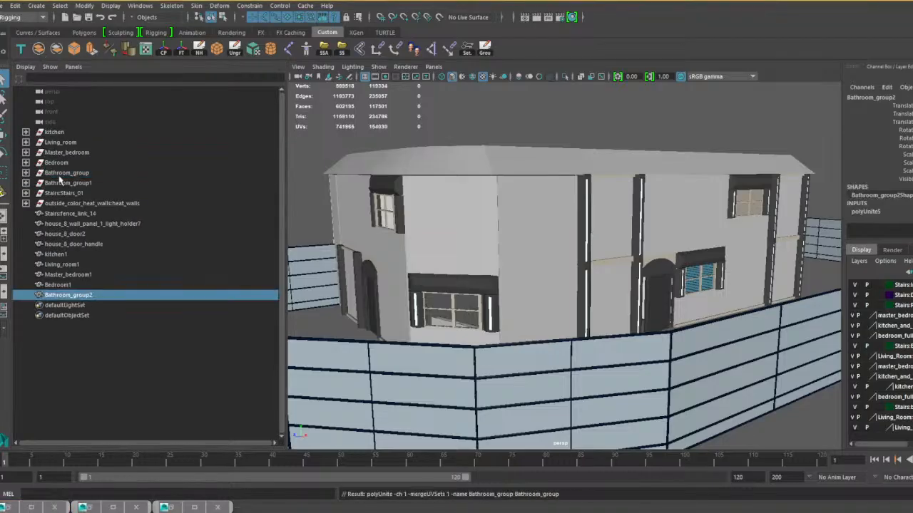
click(68, 183)
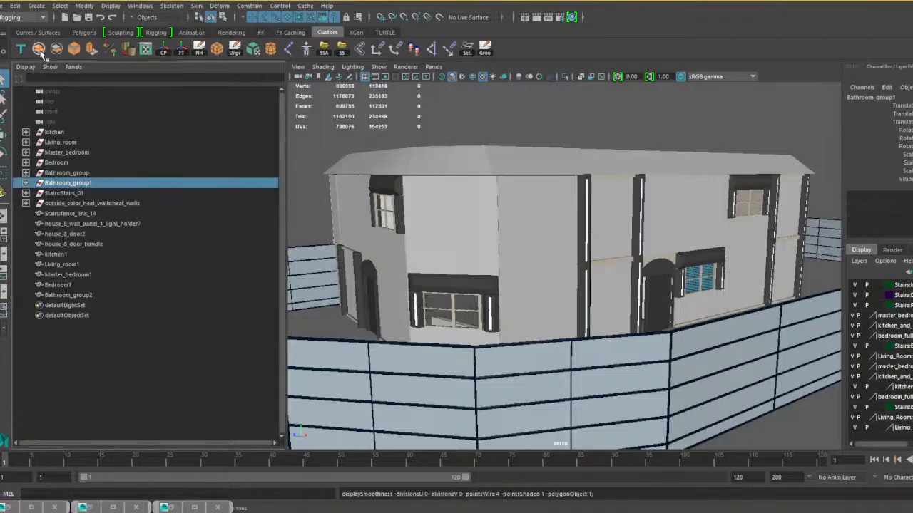
click(38, 48)
click(71, 193)
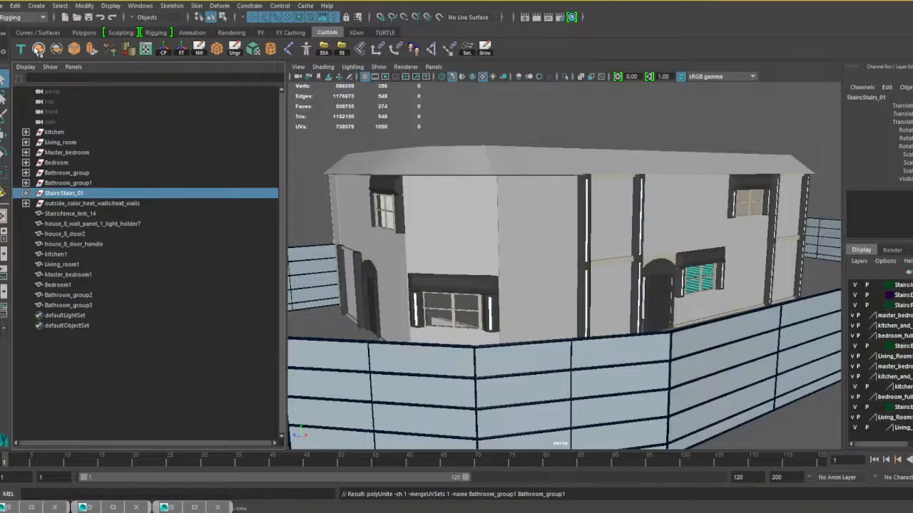
click(38, 48)
Ungroup the outside_color_heat_walls:heat_walls group so its fence mesh sits at the top level of the scene.
click(80, 203)
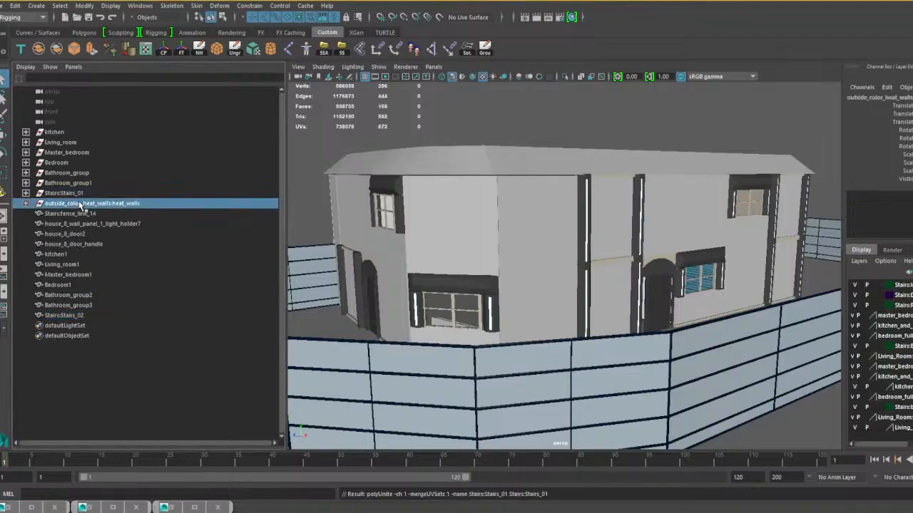
key(f)
scroll(501, 278, up, 3)
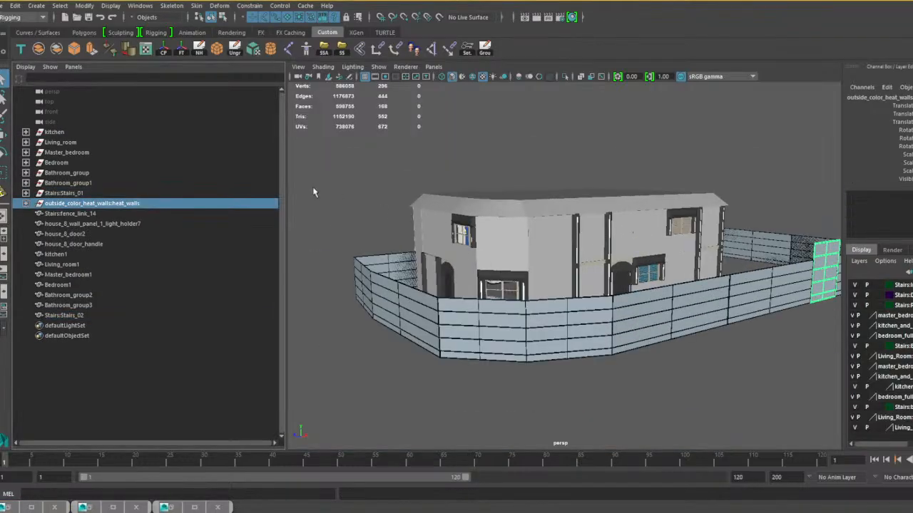
click(236, 50)
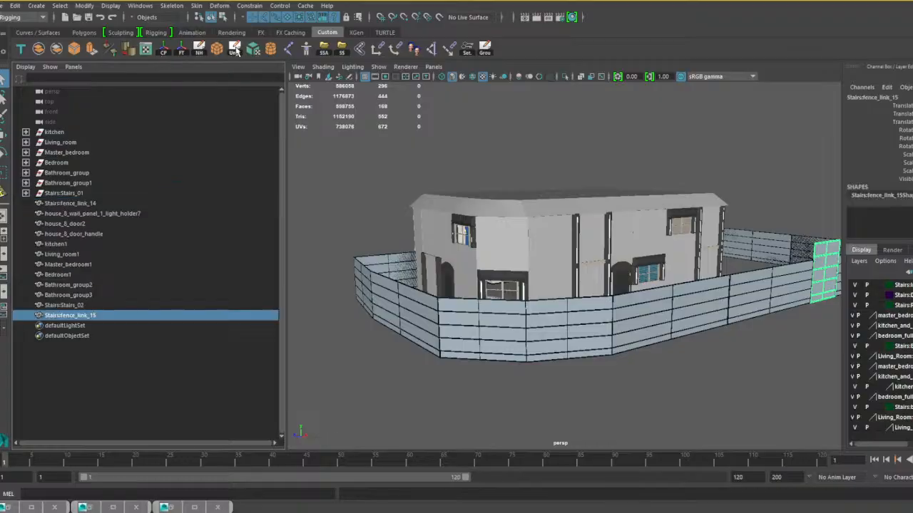
Remove the leftover empty groups Stairs_01, kitchen, Living_room, Master_bedroom, Bedroom, Bathroom_group and Bathroom_group1.
click(59, 194)
click(200, 49)
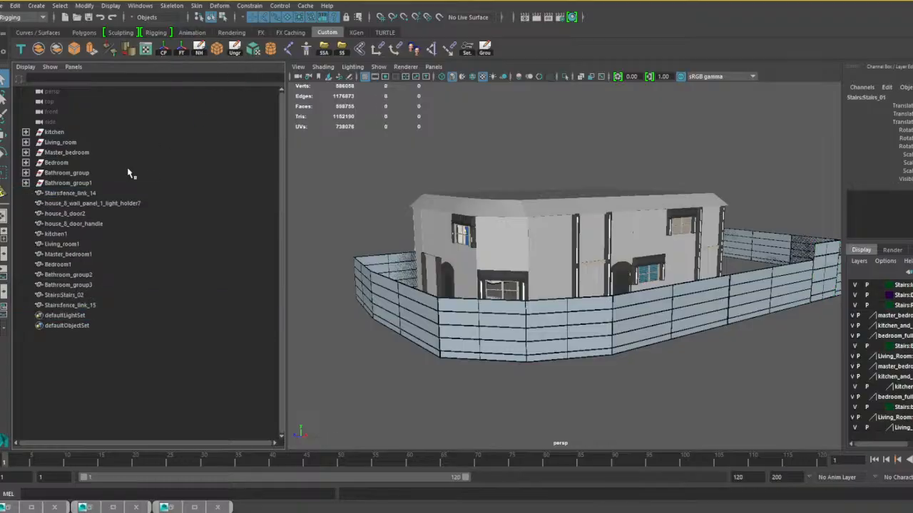
click(66, 183)
shift+click(62, 132)
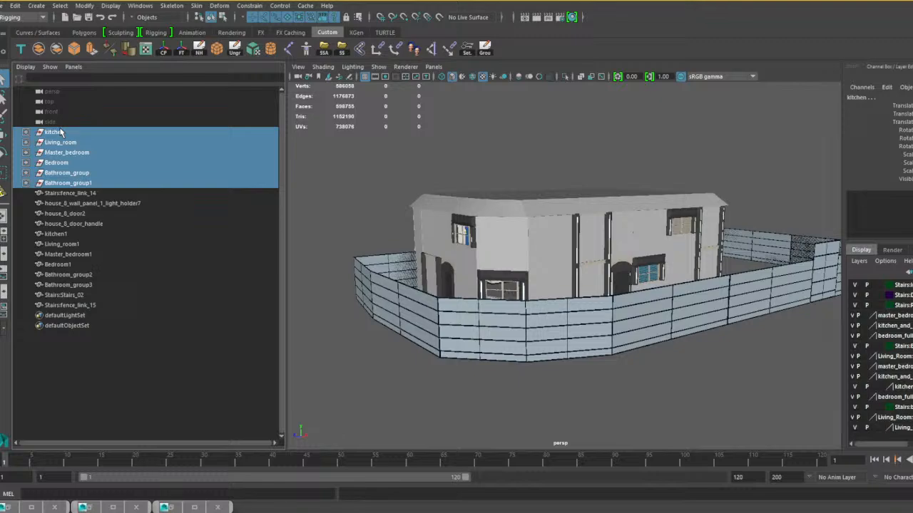
key(Delete)
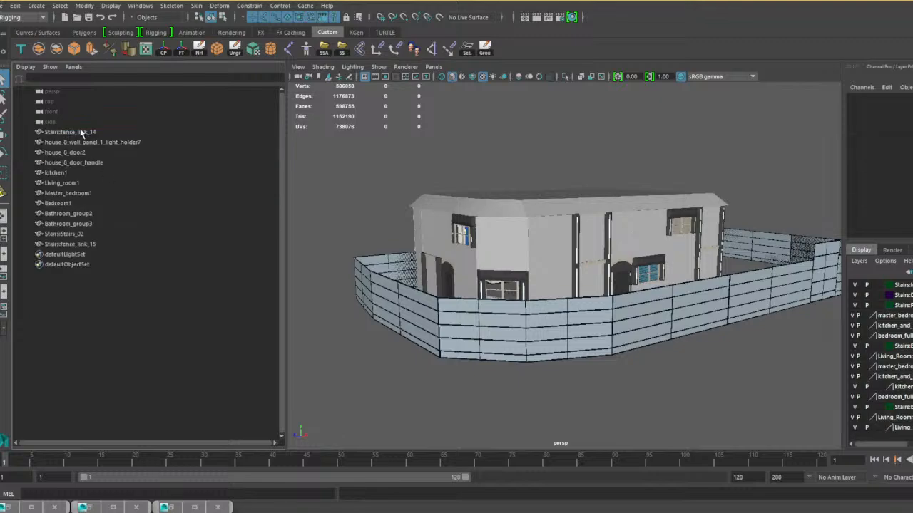
Select both fence link meshes together with the kitchen, living room, bedroom, bathroom and stairs meshes, leaving out the house_8 meshes.
click(82, 133)
ctrl+click(57, 173)
ctrl+click(63, 183)
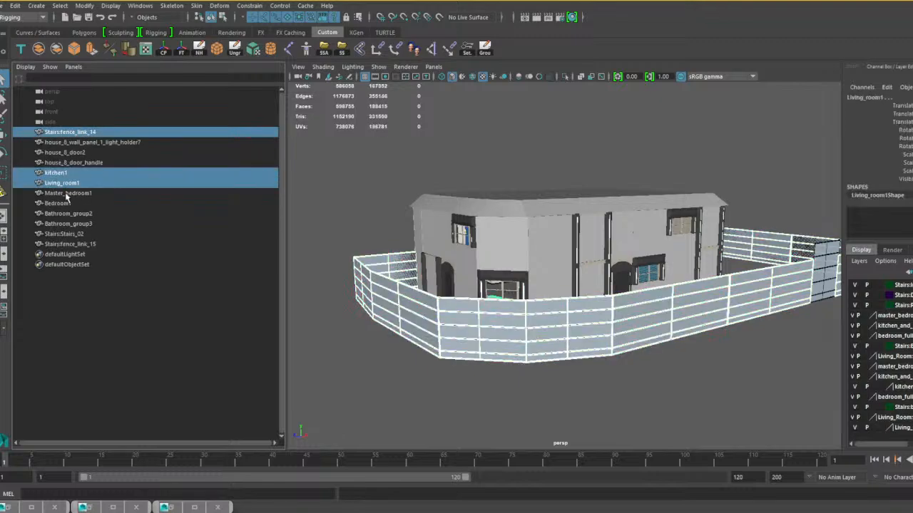
ctrl+click(65, 194)
ctrl+click(64, 204)
ctrl+click(65, 215)
ctrl+click(65, 224)
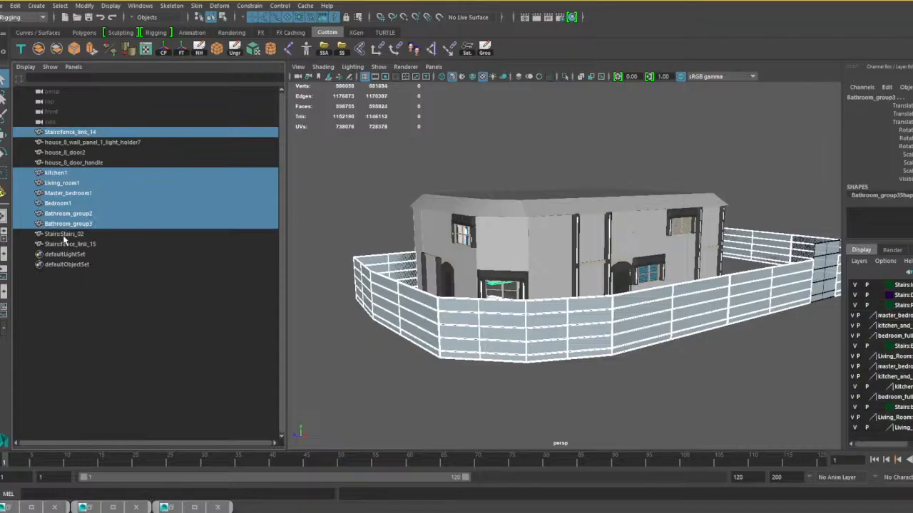
ctrl+click(64, 234)
ctrl+click(65, 244)
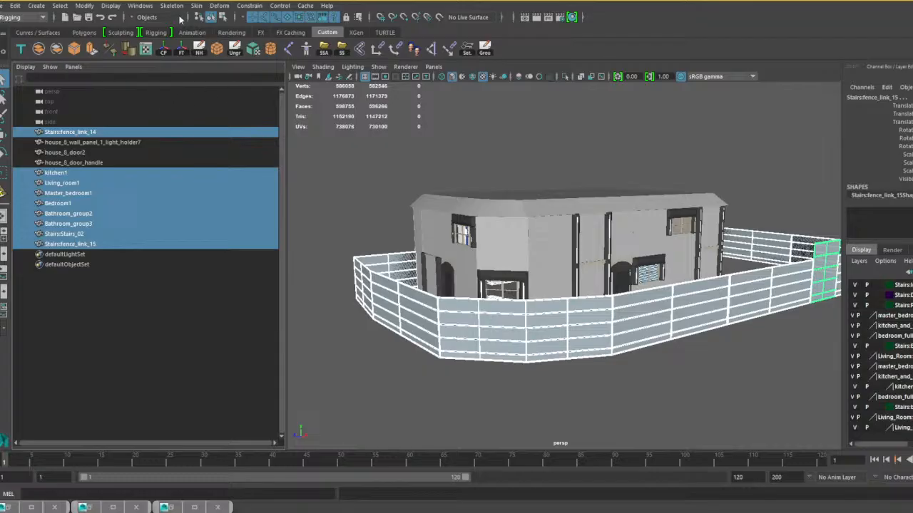
Try renaming the selected meshes with House_8 directly in front of their names, and undo the renaming.
click(85, 6)
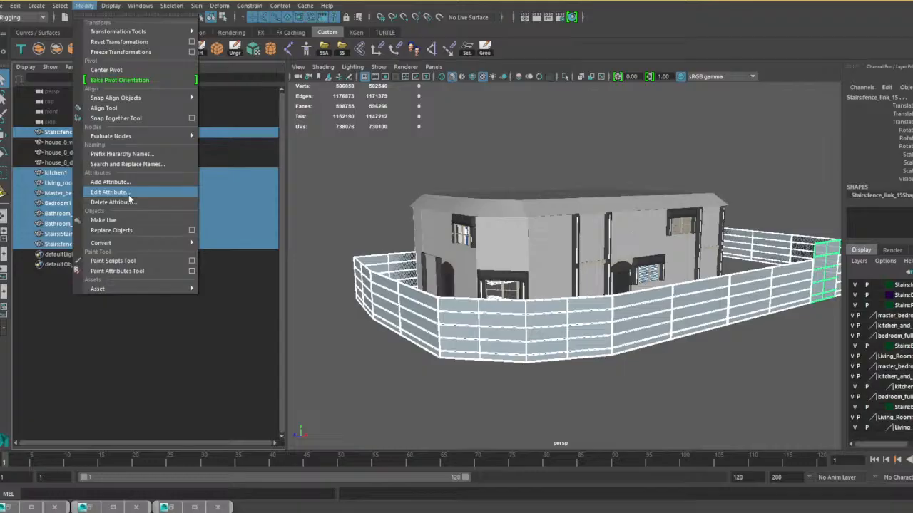
mouse_move(134, 242)
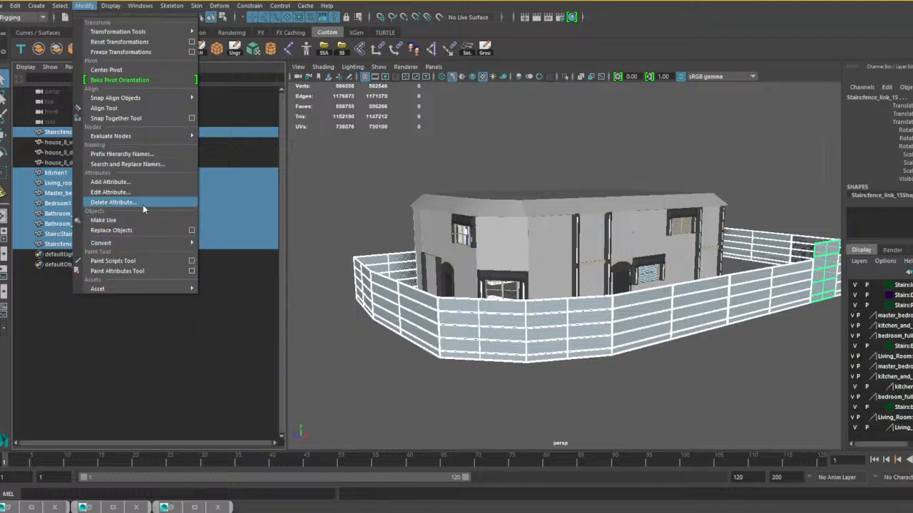
click(147, 165)
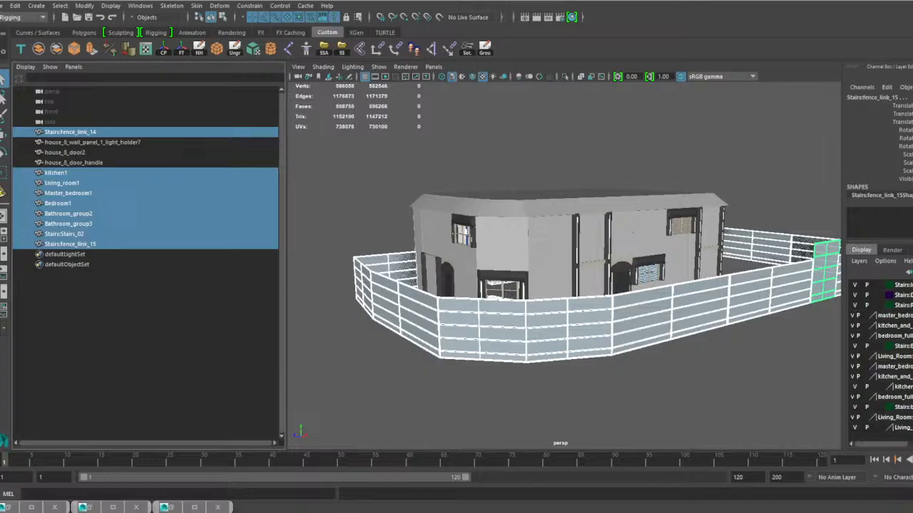
key(Return)
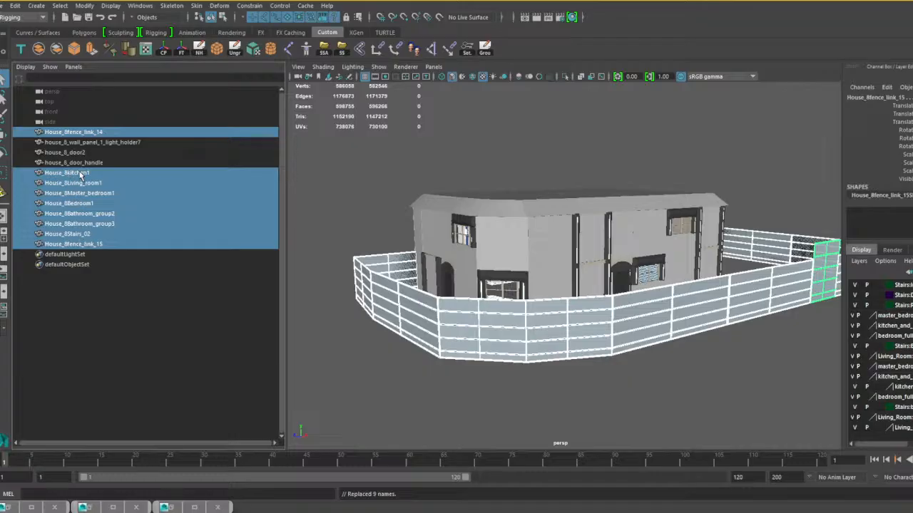
key(ctrl+z)
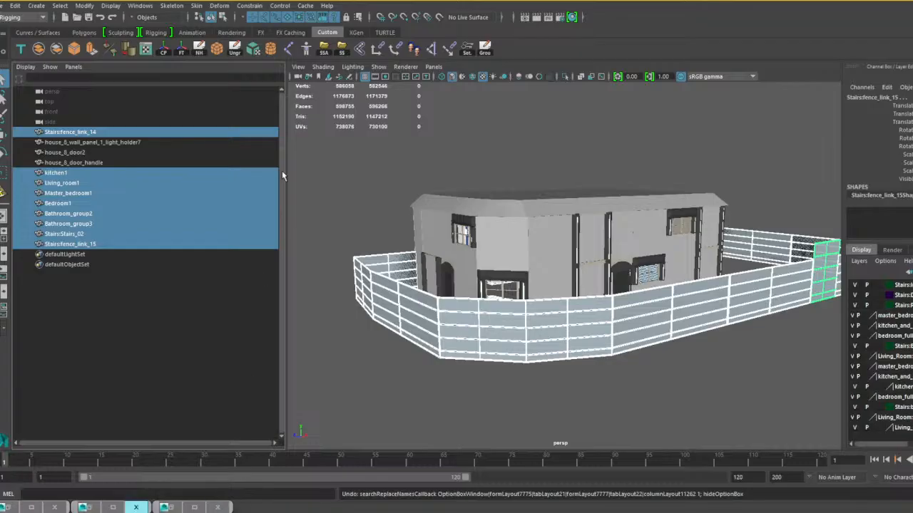
Batch-rename the selected fence, room and stairs meshes so that each name starts with House_8_.
click(92, 6)
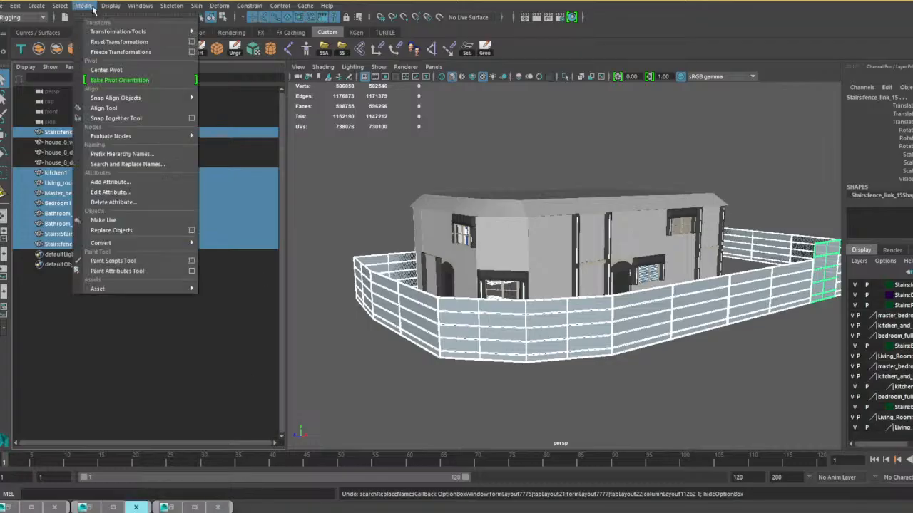
click(126, 165)
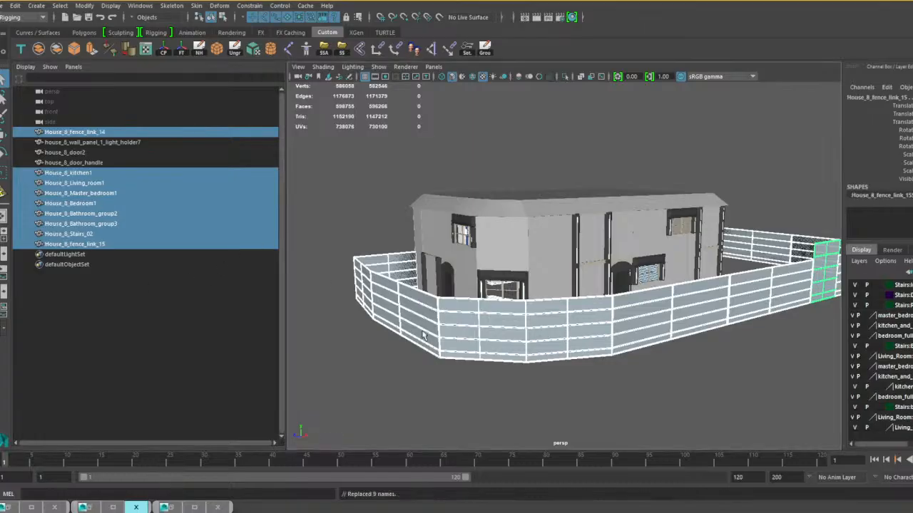
Group all of the house's meshes from the fence link to the stairs together and name the group House_08.
alt+drag(424, 336, 611, 331)
click(89, 134)
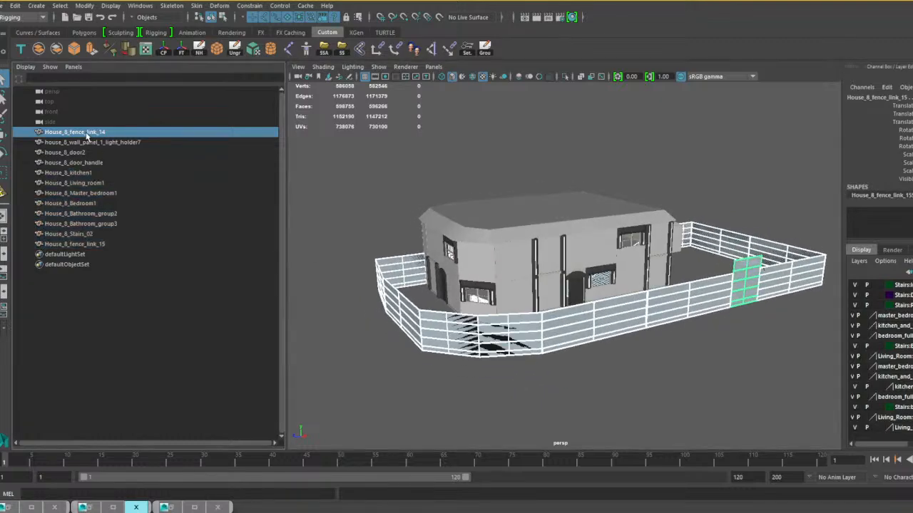
shift+click(84, 243)
key(ctrl+g)
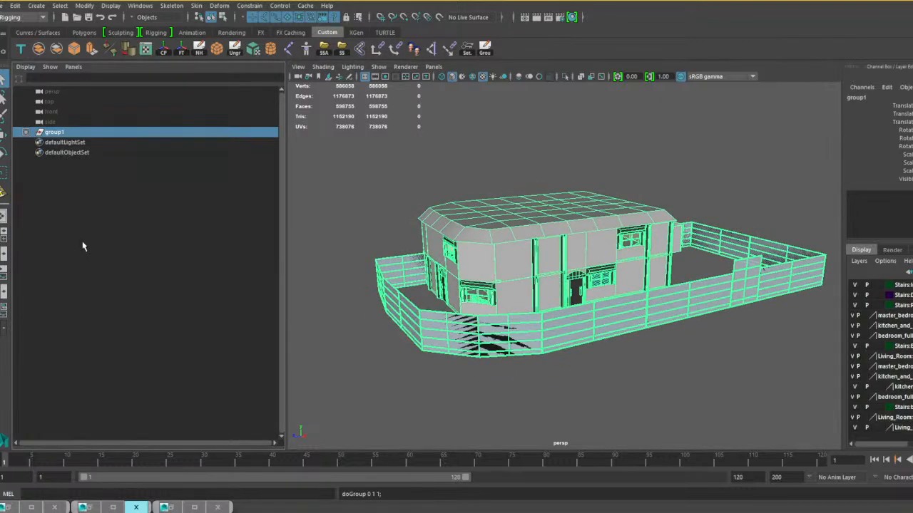
double_click(56, 132)
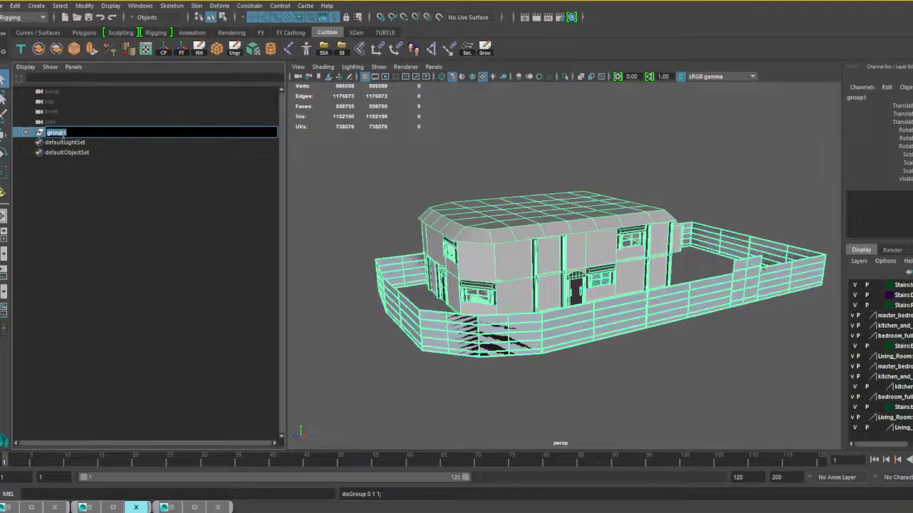
text(House_08)
key(Return)
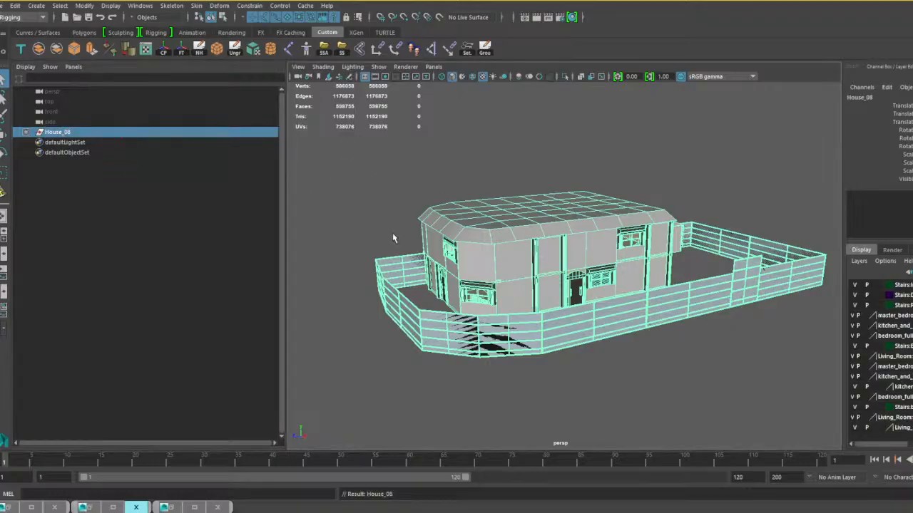
Delete the five lowest display layers, from the Living_Room curtain layer up through the balcony stairs, bedroom_full and kitchen layers.
alt+middle_drag(392, 238, 371, 218)
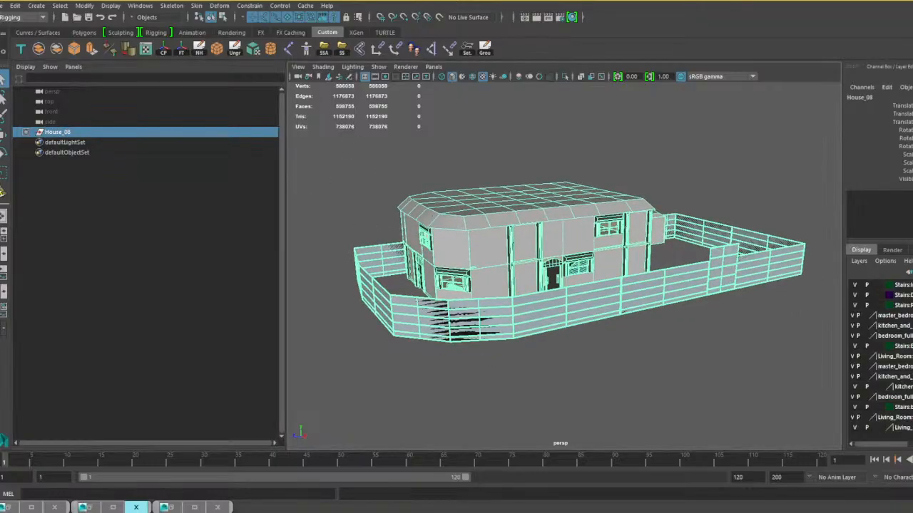
right_click(900, 427)
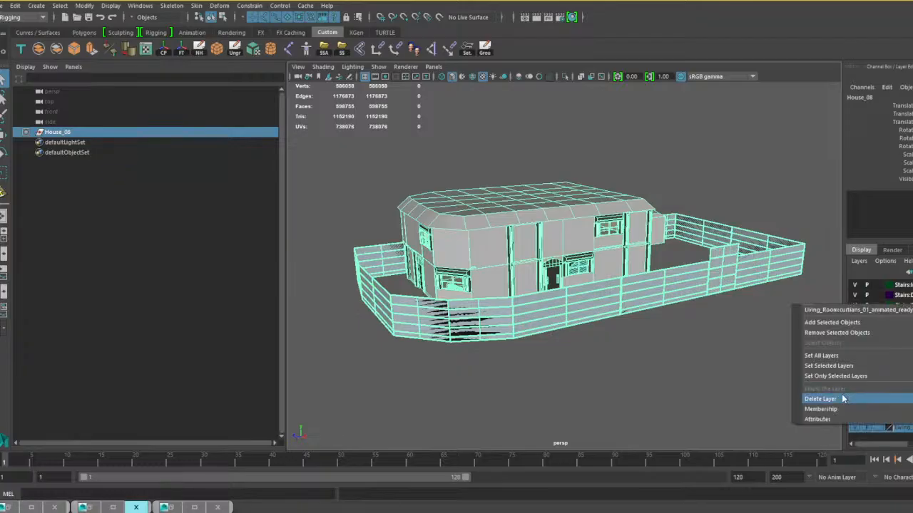
click(845, 398)
right_click(904, 417)
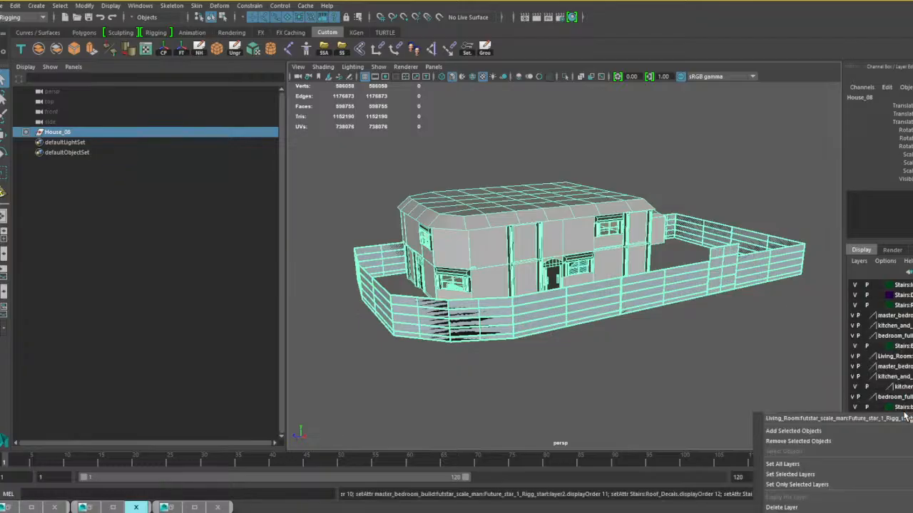
click(792, 503)
right_click(902, 407)
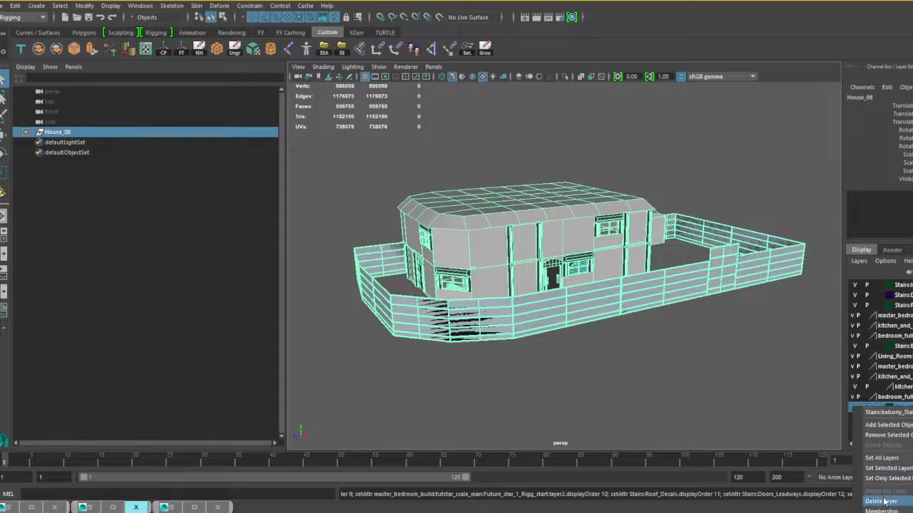
click(884, 495)
right_click(902, 397)
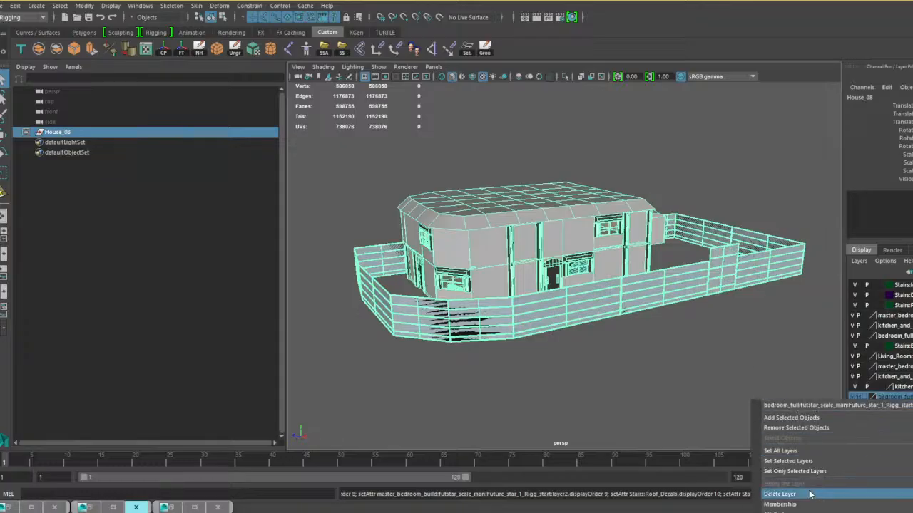
click(813, 493)
right_click(902, 387)
click(830, 485)
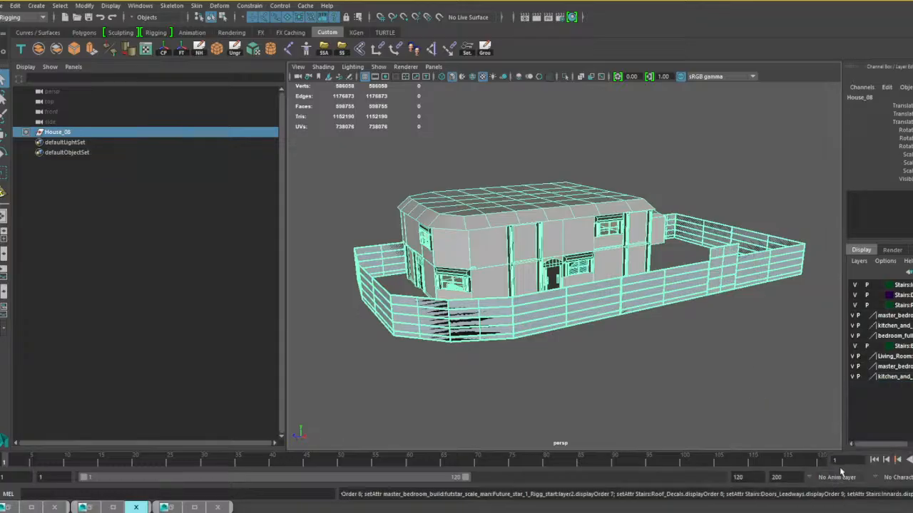
Delete the next kitchen, master bedroom and Living_Room display layers and the Stairs layer above them.
right_click(904, 378)
click(827, 483)
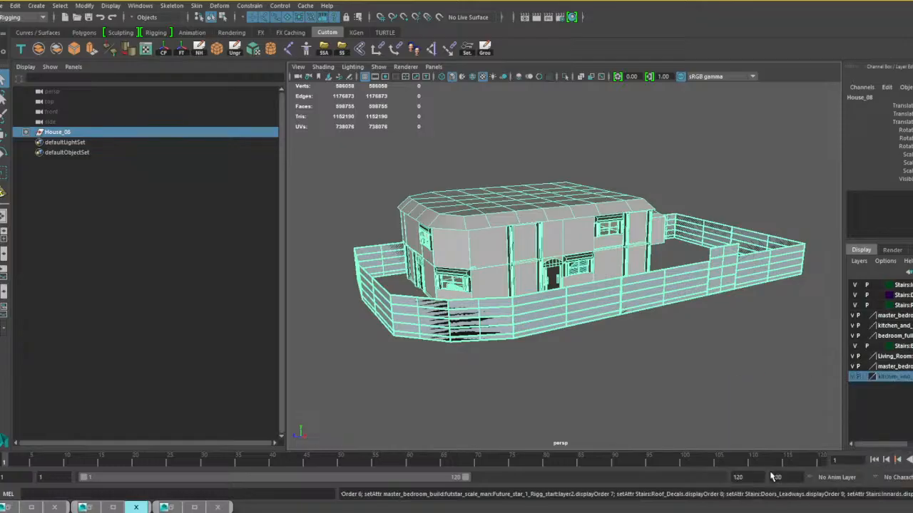
right_click(902, 366)
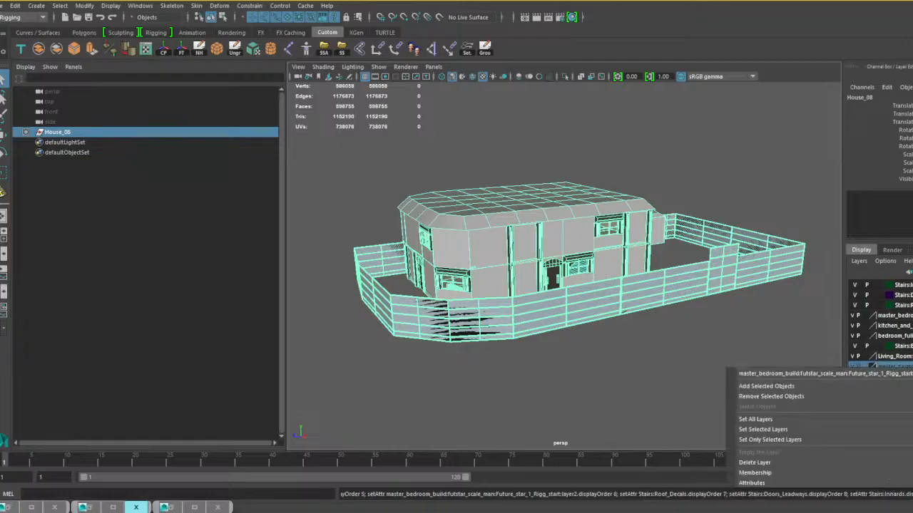
click(786, 463)
click(902, 356)
right_click(902, 357)
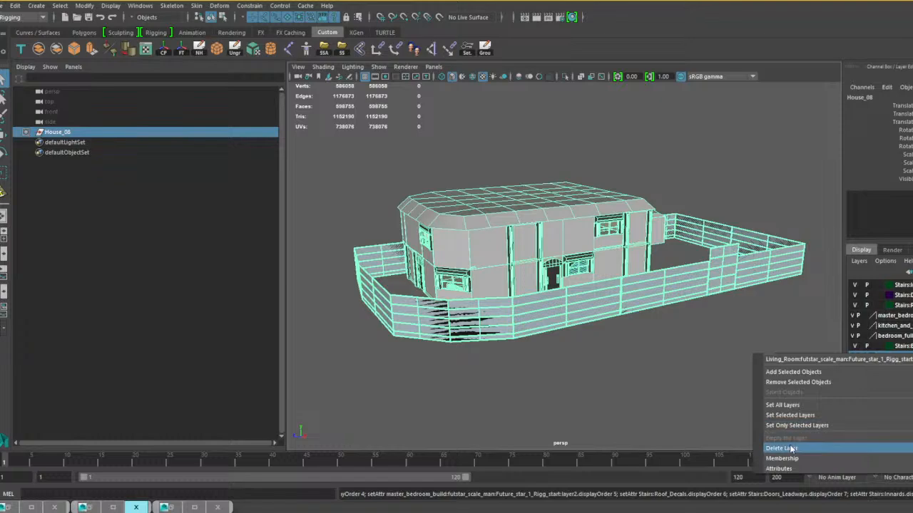
click(784, 444)
right_click(905, 347)
click(894, 441)
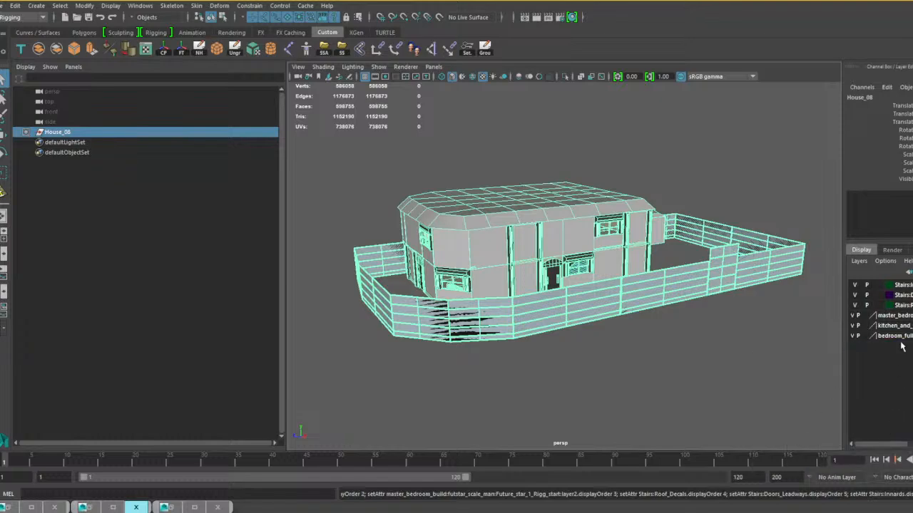
Delete the remaining bedroom_full, kitchen and master_bedroom_build display layers.
right_click(904, 335)
click(784, 434)
right_click(891, 326)
click(765, 420)
right_click(895, 316)
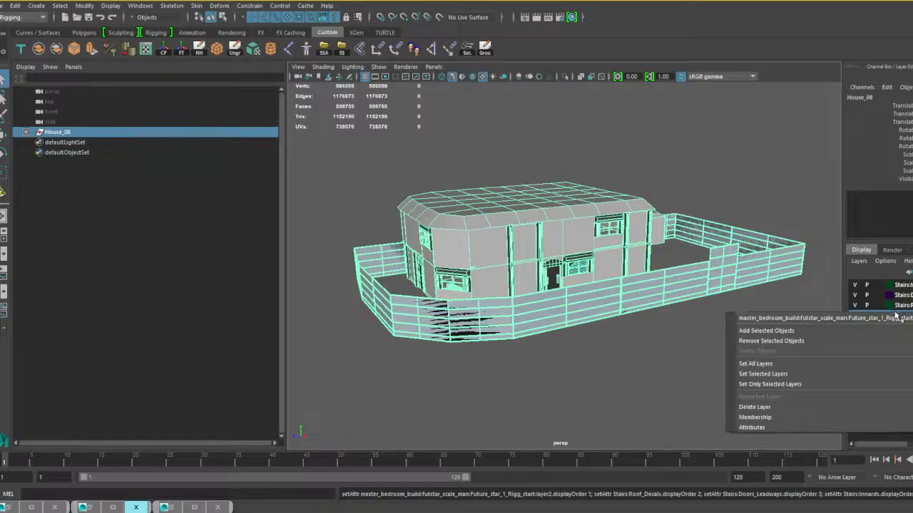
click(762, 409)
Delete the last display layers Stairs:Roof_Decals, Stairs:Doors_Leadways and Stairs:Innards.
right_click(897, 313)
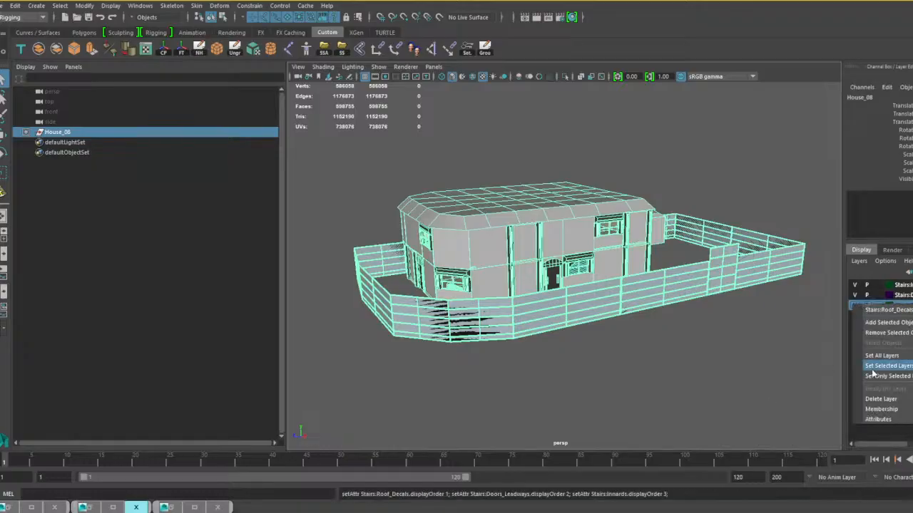
click(891, 398)
right_click(910, 296)
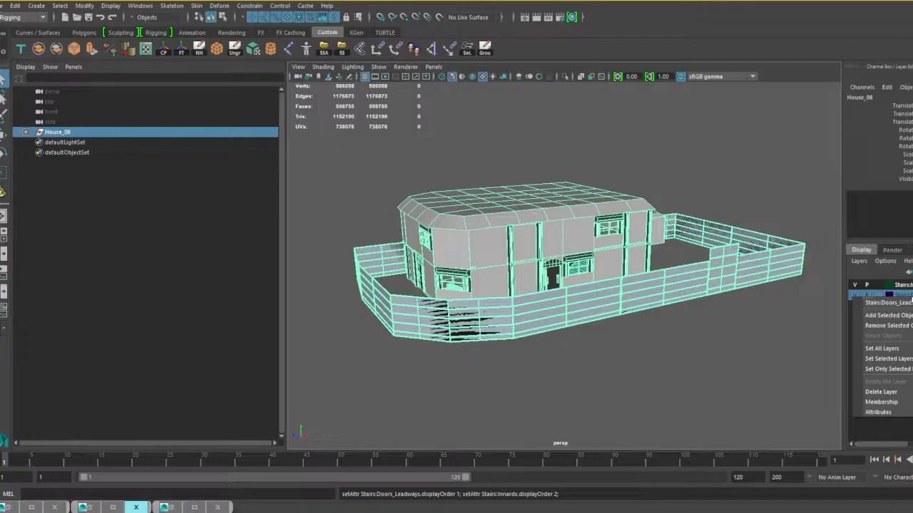
click(884, 392)
right_click(900, 285)
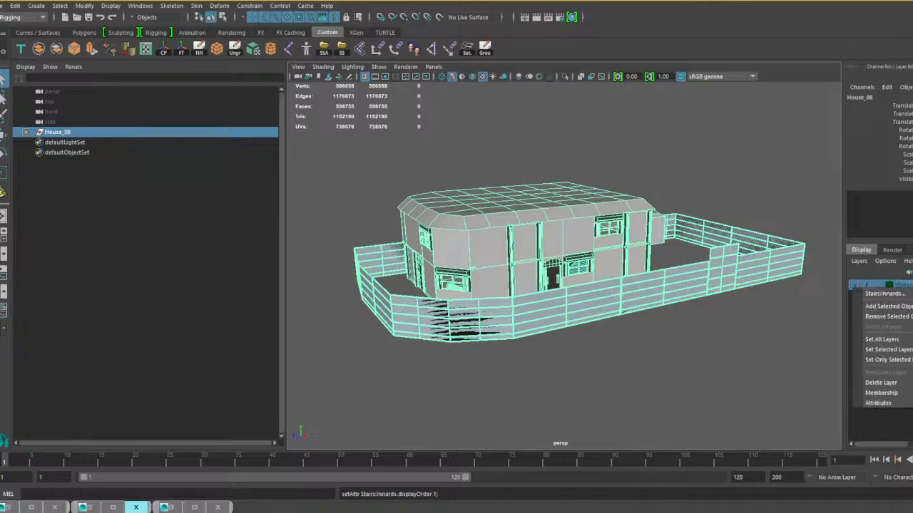
click(884, 383)
alt+drag(562, 338, 592, 360)
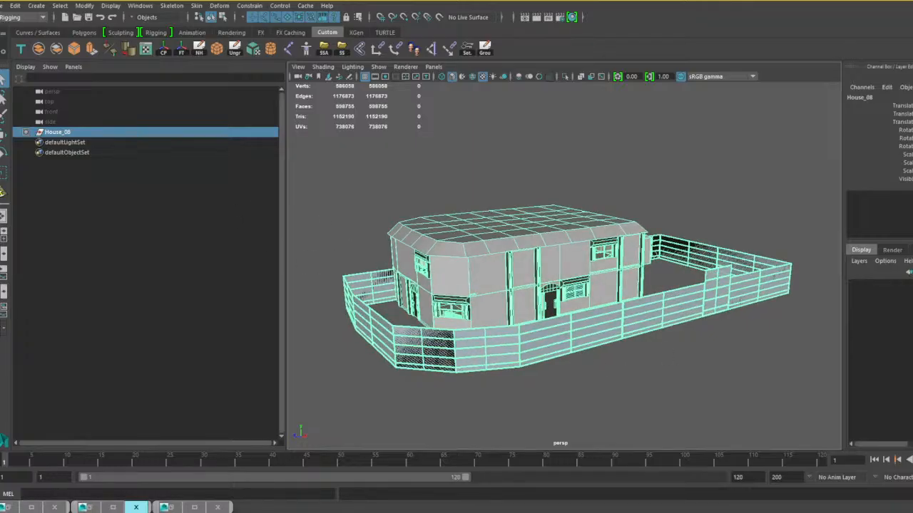
Run the NH command on the House_08 group, and save the scene over house 8 complete.mb.
click(201, 52)
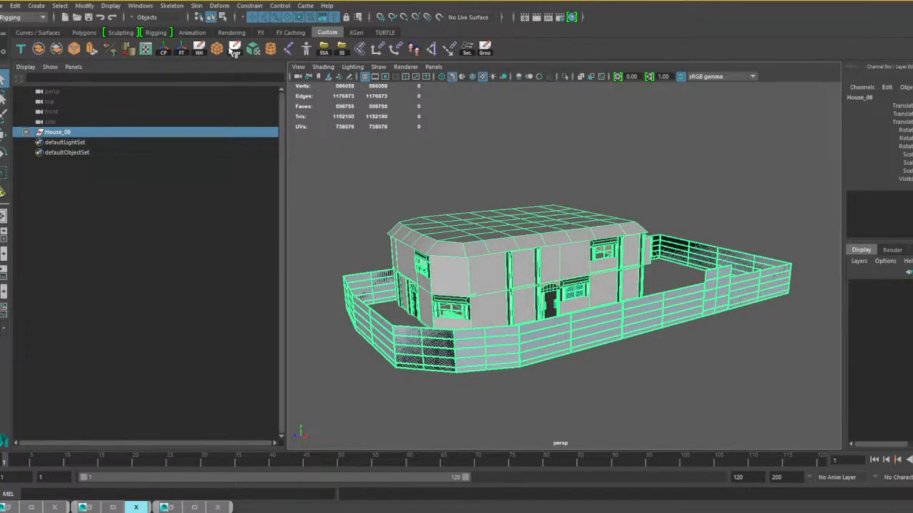
mouse_move(350, 171)
alt+mouse_down()
mouse_move(342, 160)
mouse_move(336, 183)
alt+mouse_up()
click(337, 185)
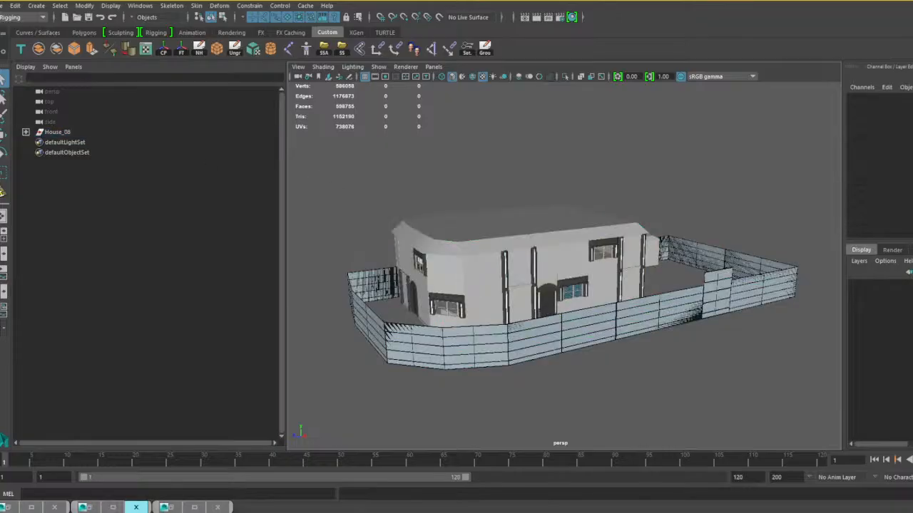
click(3, 6)
click(39, 57)
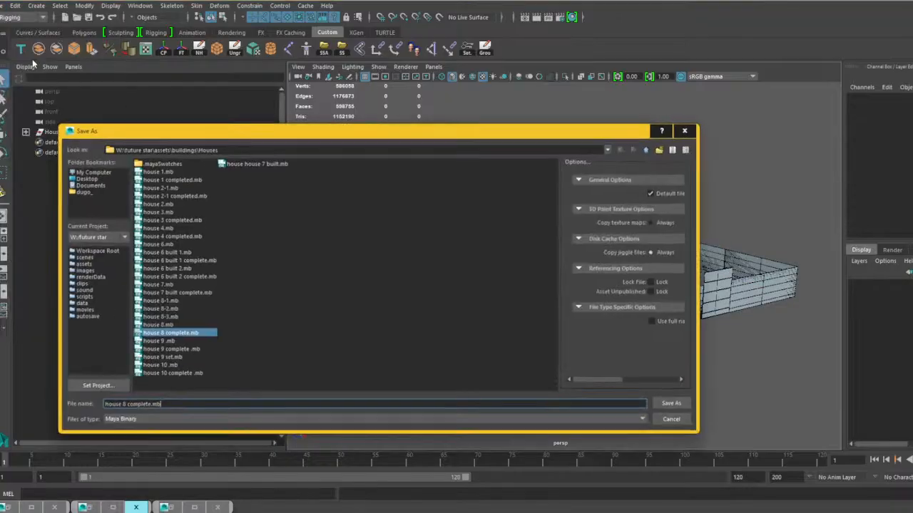
click(675, 405)
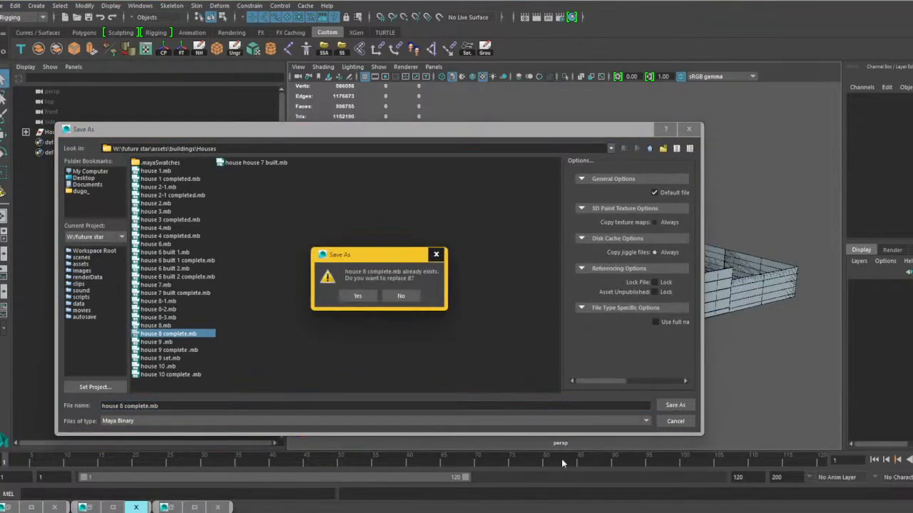
click(357, 298)
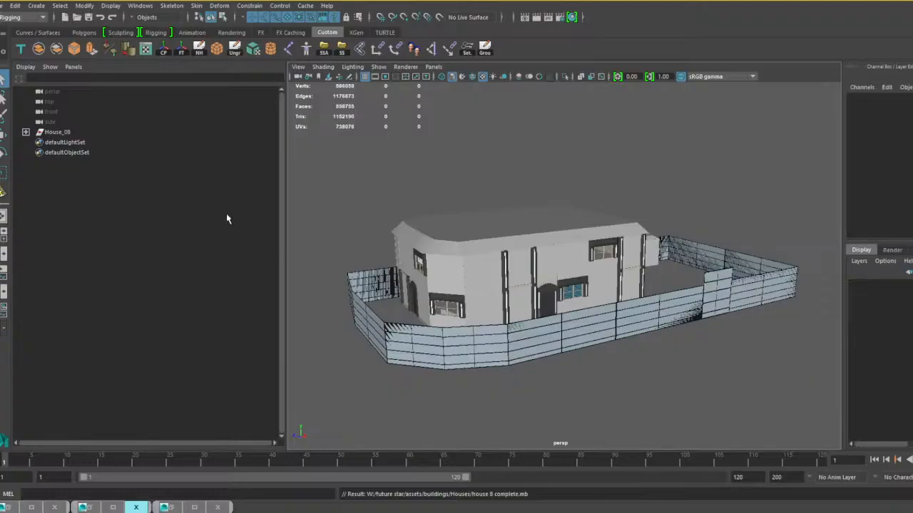
Inspect the house's interior, including the bathroom walls and doorway, and look over its exterior and surrounding fence.
alt+drag(487, 324, 734, 287)
scroll(535, 314, up, 12)
scroll(571, 326, down, 2)
scroll(571, 319, up, 2)
scroll(719, 276, down, 2)
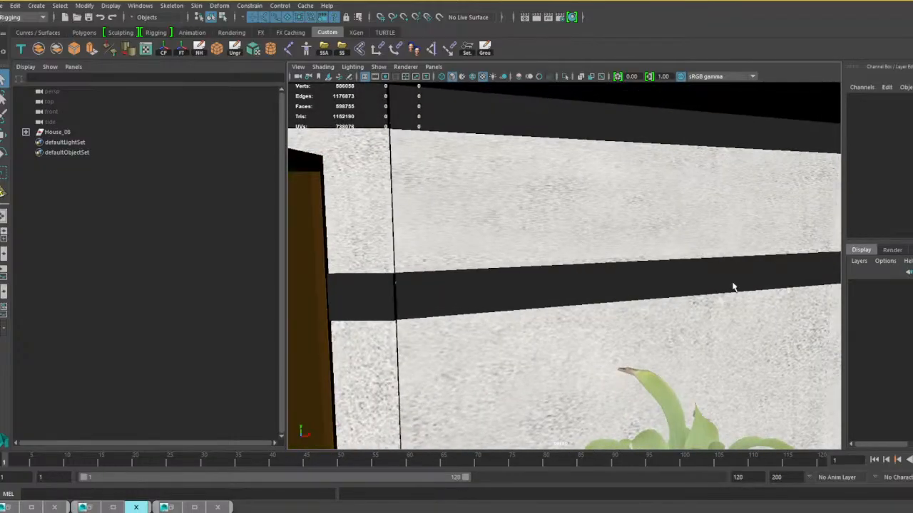
alt+middle_drag(733, 287, 511, 288)
alt+drag(512, 288, 418, 320)
alt+middle_drag(418, 320, 896, 320)
alt+drag(786, 332, 711, 363)
scroll(446, 333, up, 5)
alt+drag(749, 331, 513, 292)
click(435, 249)
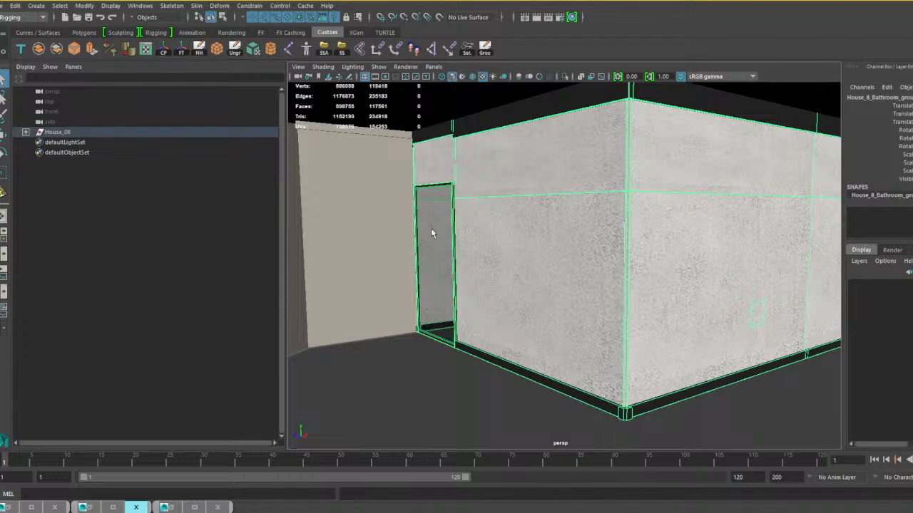
scroll(606, 308, down, 7)
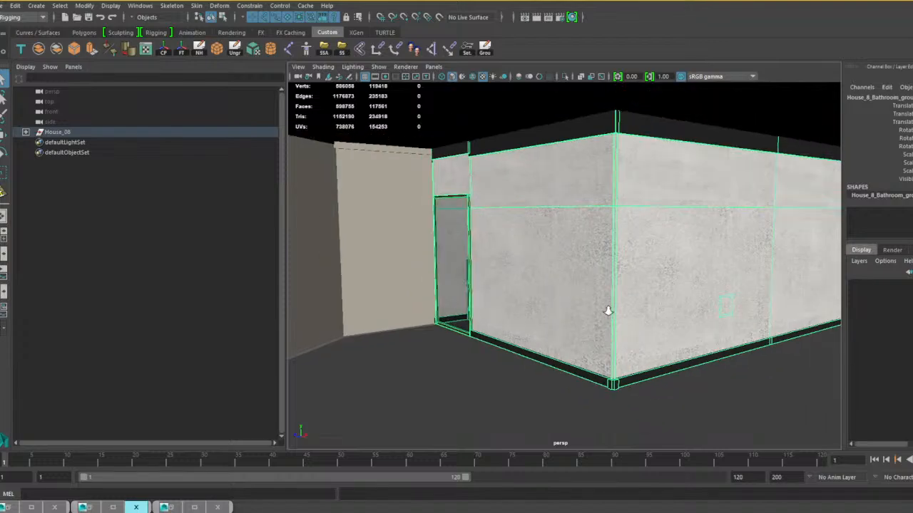
scroll(610, 309, down, 5)
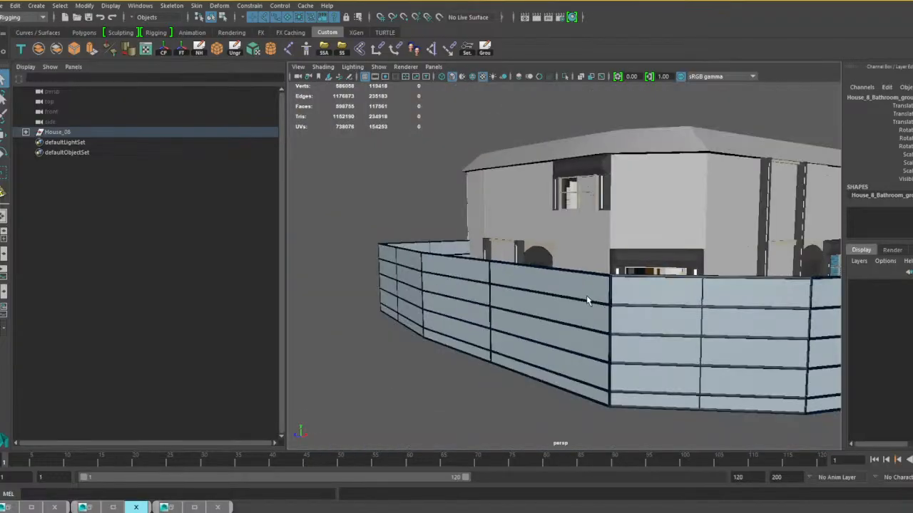
alt+drag(586, 295, 521, 228)
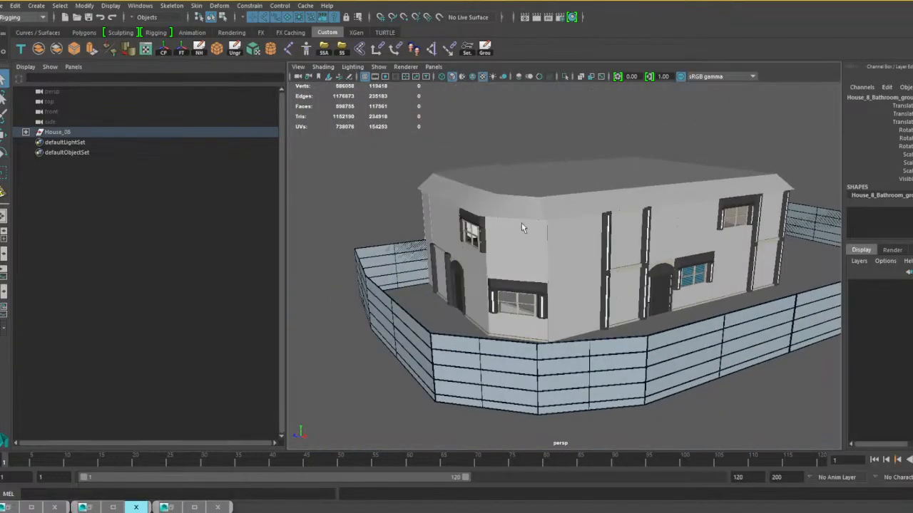
click(501, 135)
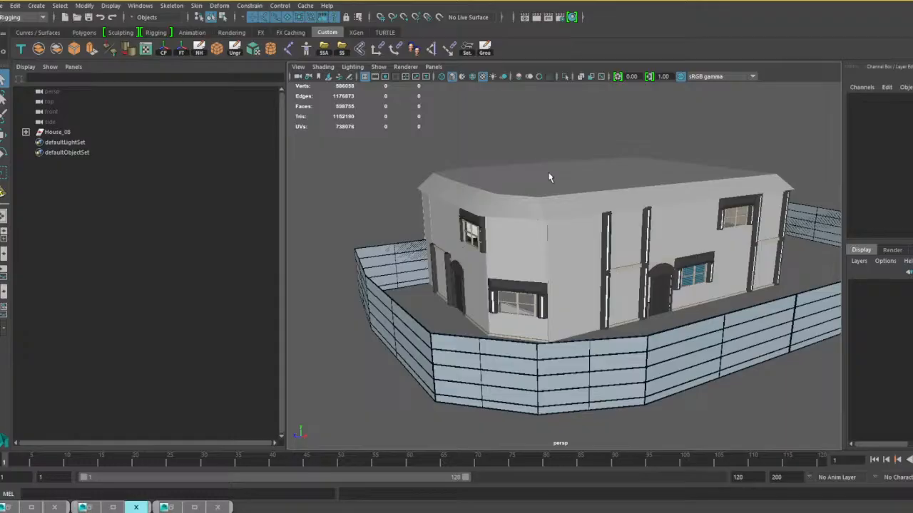
alt+drag(686, 254, 617, 259)
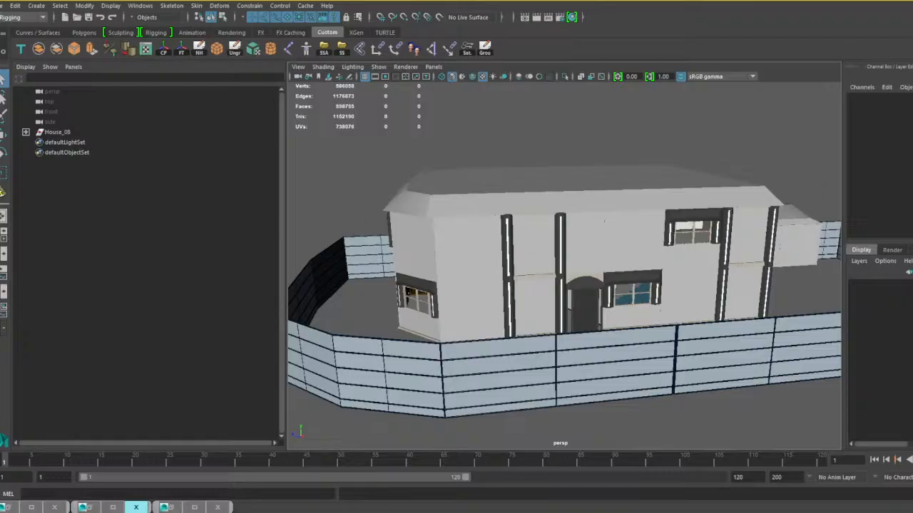
Save the scene again as house 8 complete.mb, replacing the existing file.
click(4, 5)
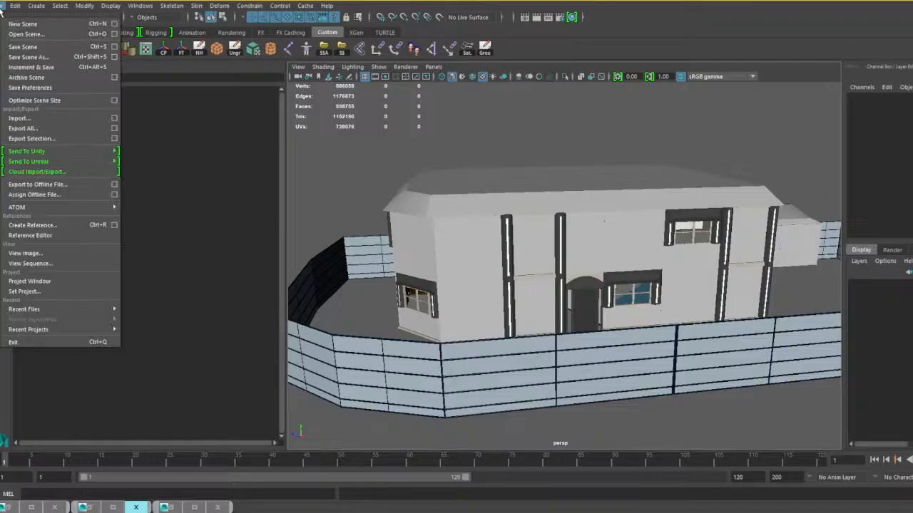
click(28, 57)
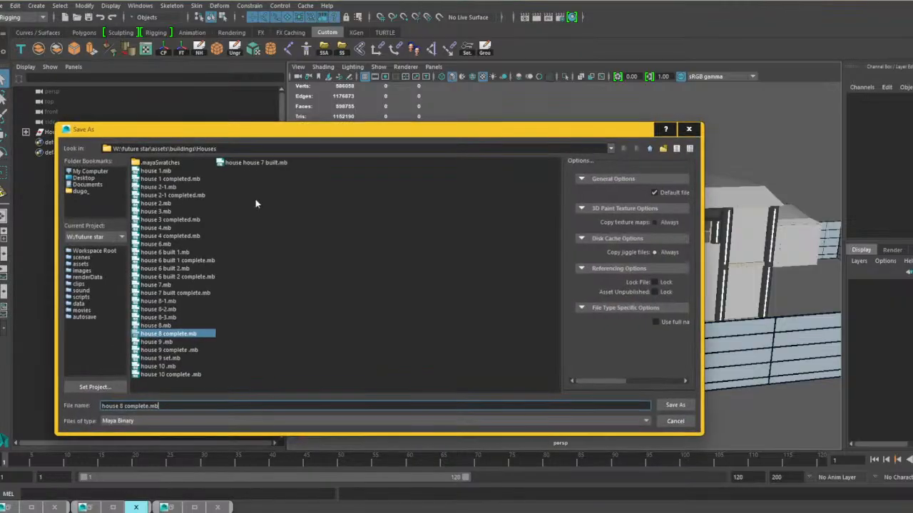
click(675, 405)
click(359, 296)
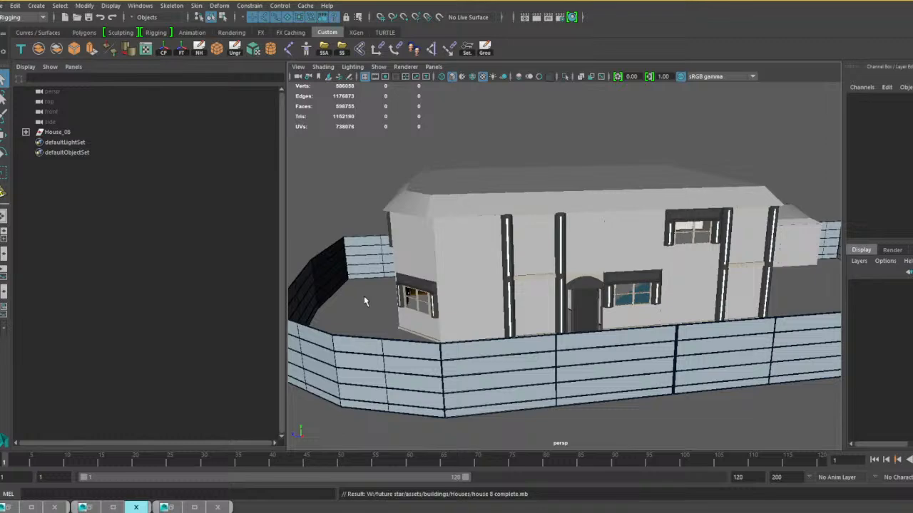
Open house 9 complete .mb from the Houses folder, saving the changes to the current scene.
click(4, 5)
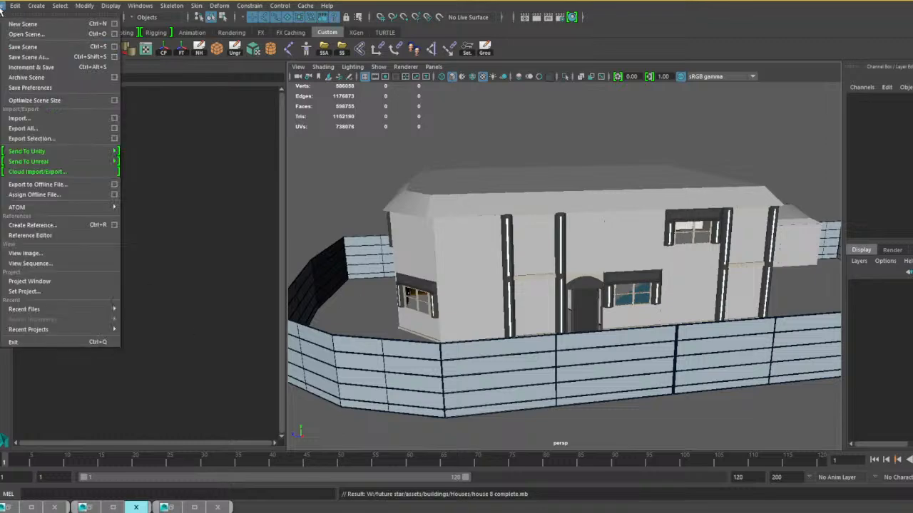
click(28, 34)
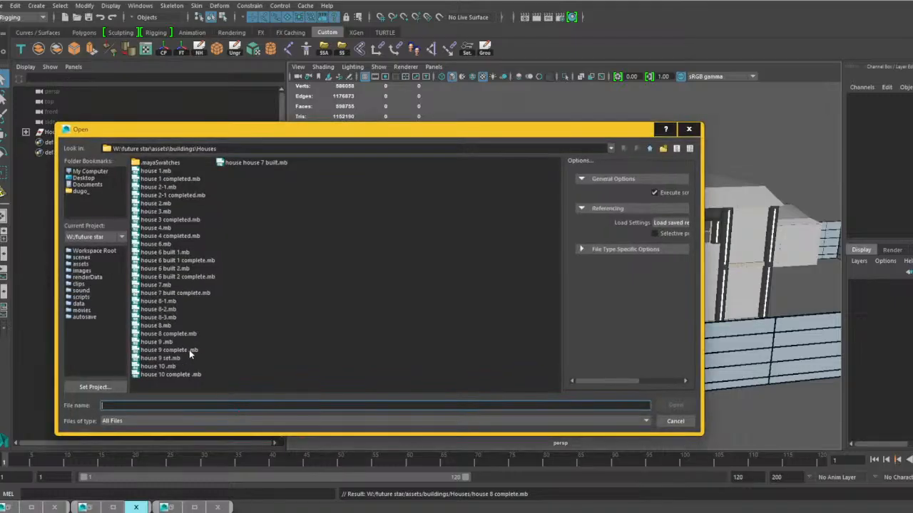
click(177, 351)
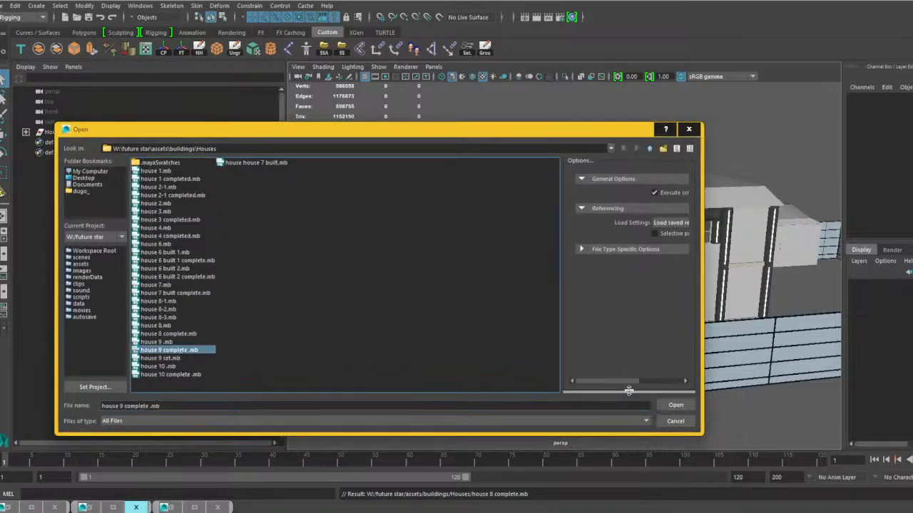
click(676, 406)
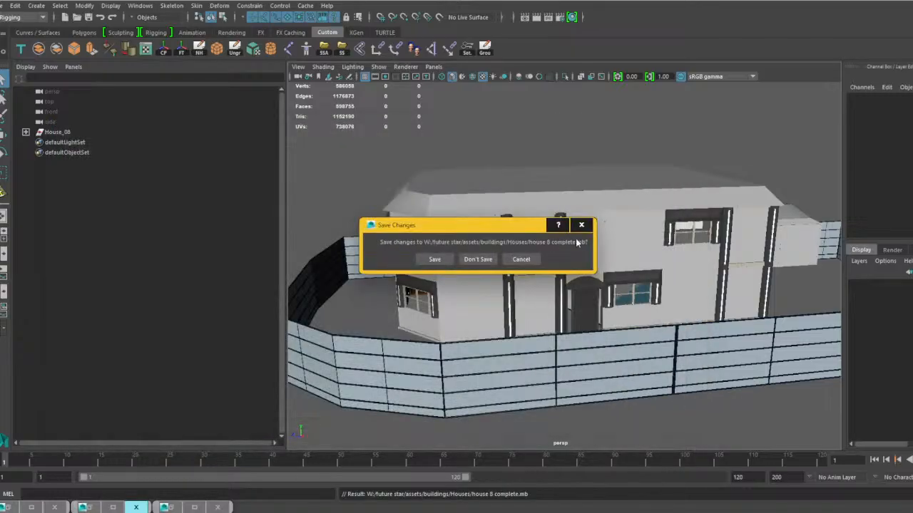
click(432, 259)
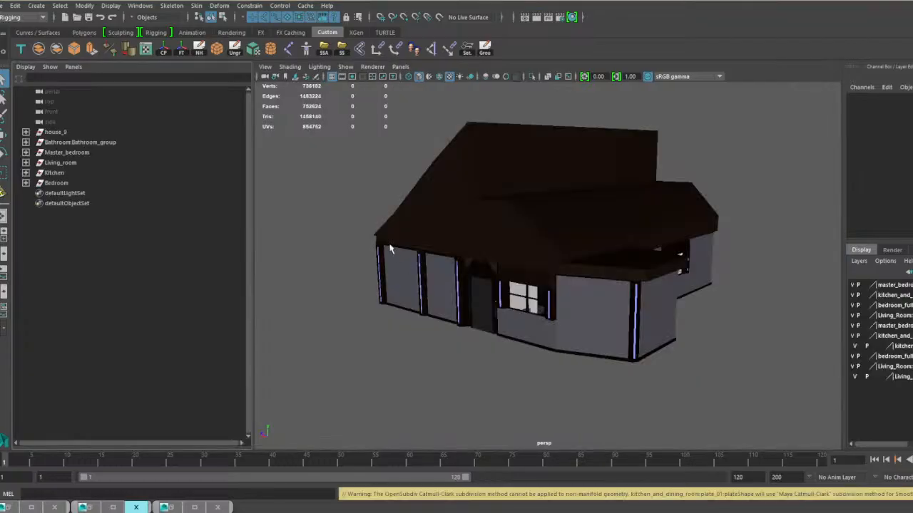
Expand the house_9 group and check which of its meshes make up the front door.
click(26, 132)
click(93, 143)
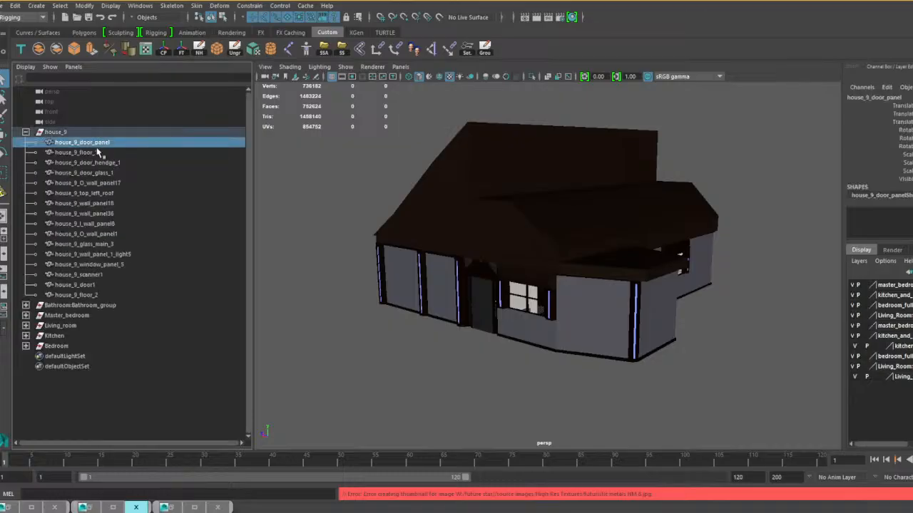
shift+click(103, 172)
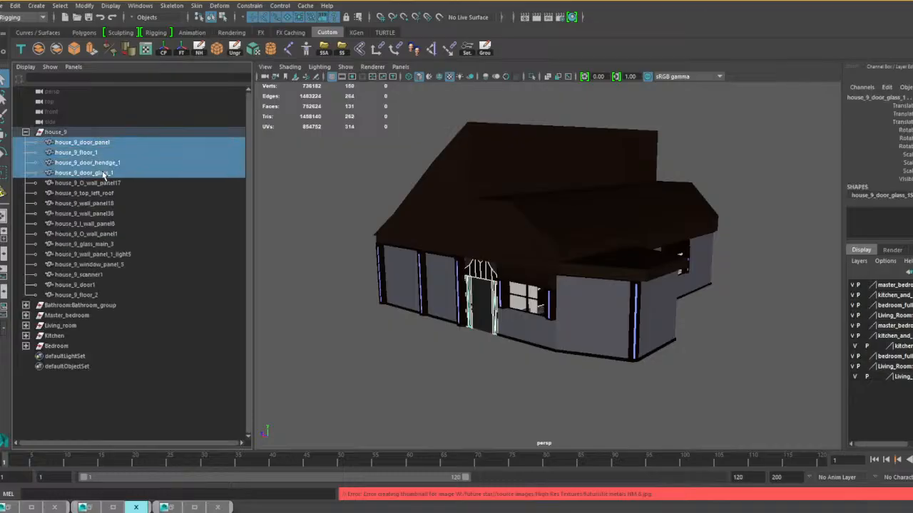
ctrl+click(103, 163)
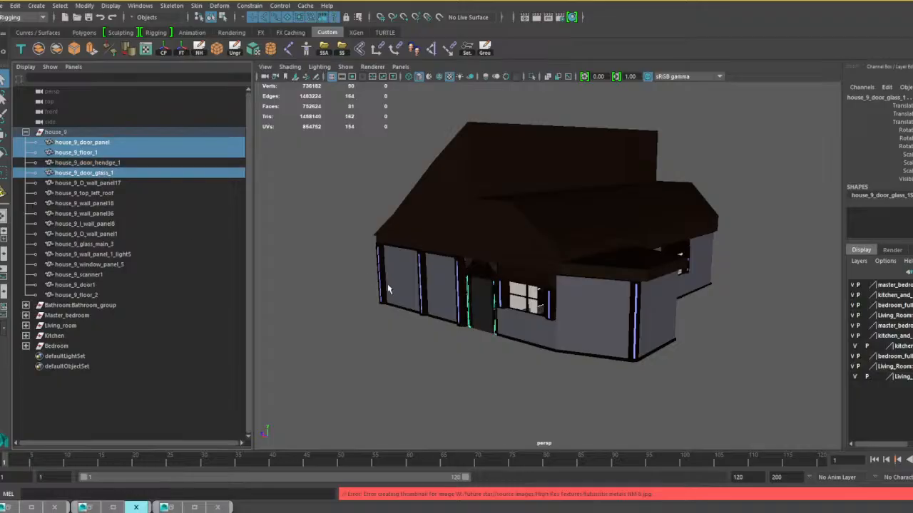
alt+middle_drag(387, 284, 404, 257)
scroll(406, 249, up, 6)
alt+drag(407, 250, 430, 269)
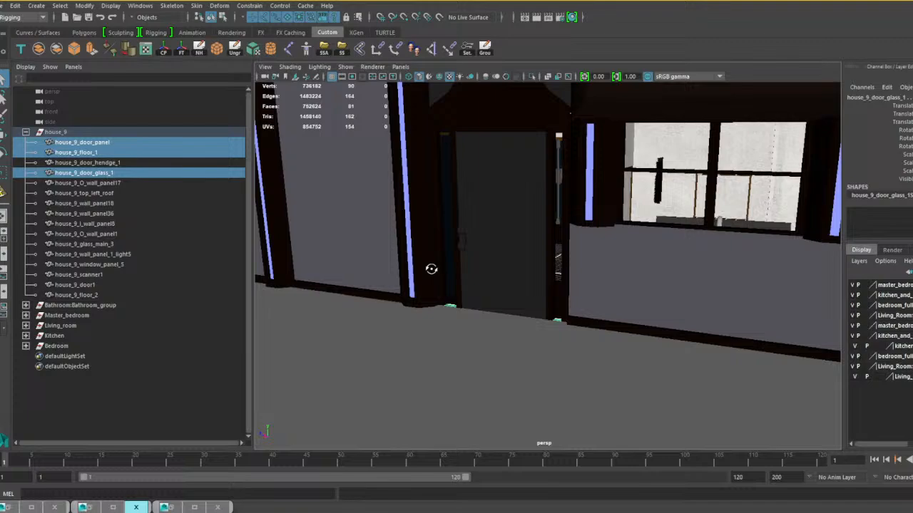
click(497, 249)
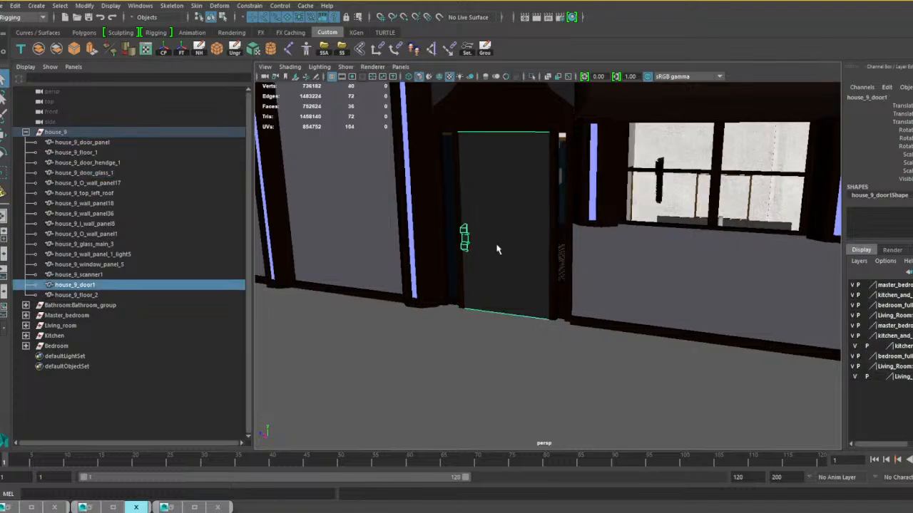
Combine all meshes in the house_9 group except house_9_door1 into a single mesh.
click(94, 143)
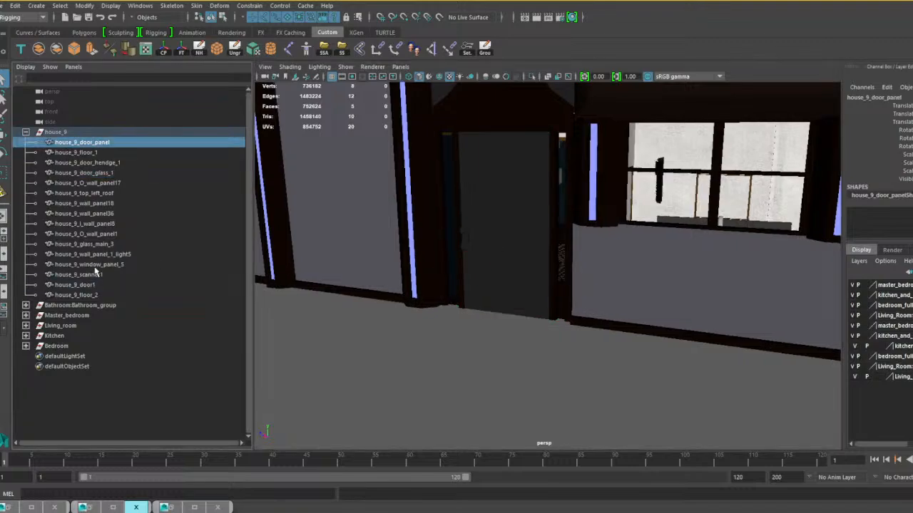
shift+click(95, 265)
shift+click(95, 275)
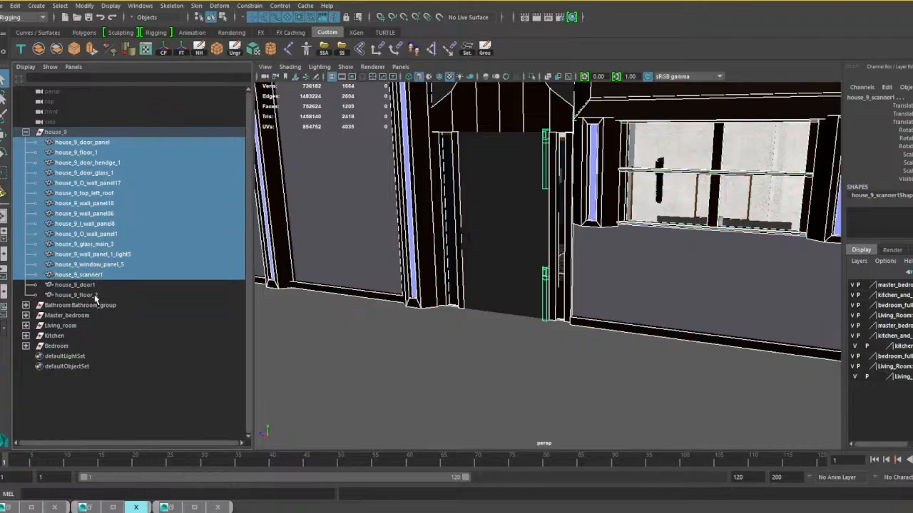
ctrl+click(96, 296)
scroll(485, 296, down, 5)
alt+drag(630, 254, 450, 263)
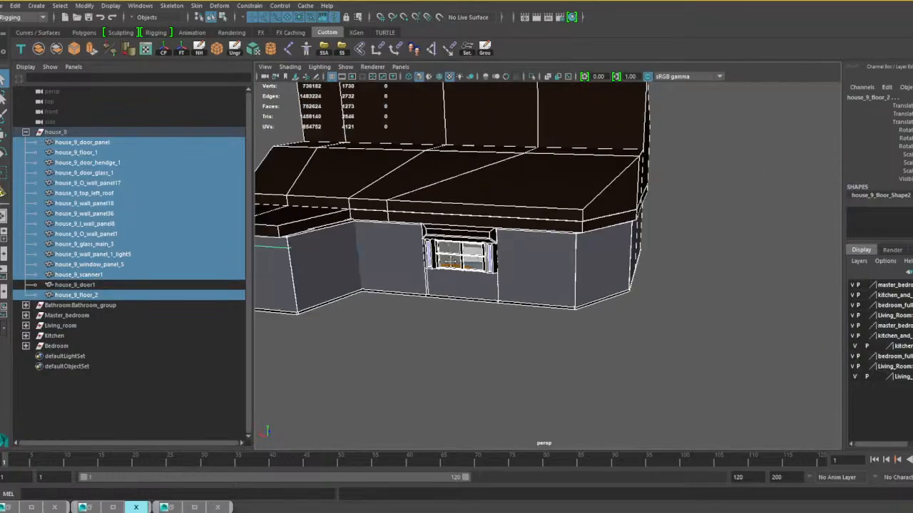
alt+drag(724, 268, 432, 265)
alt+drag(577, 273, 475, 257)
scroll(475, 256, up, 5)
alt+drag(538, 258, 463, 256)
alt+middle_drag(462, 256, 529, 258)
scroll(528, 257, up, 5)
alt+drag(528, 258, 545, 309)
scroll(539, 257, down, 10)
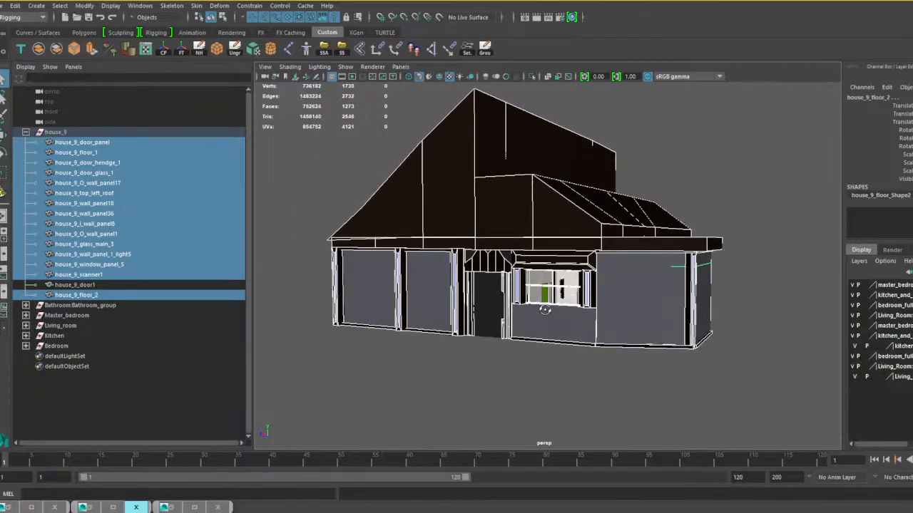
click(126, 49)
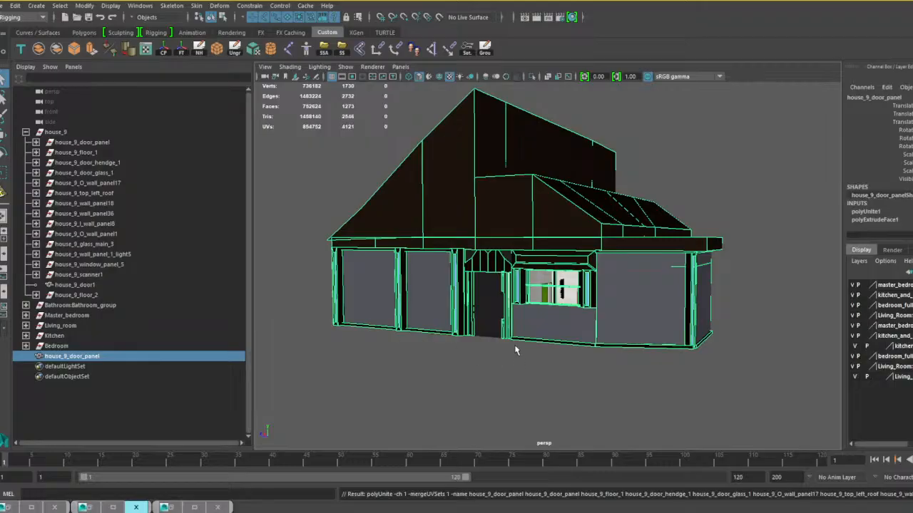
Turn off the smooth mesh preview for the Kitchen group inside the house.
scroll(473, 316, up, 8)
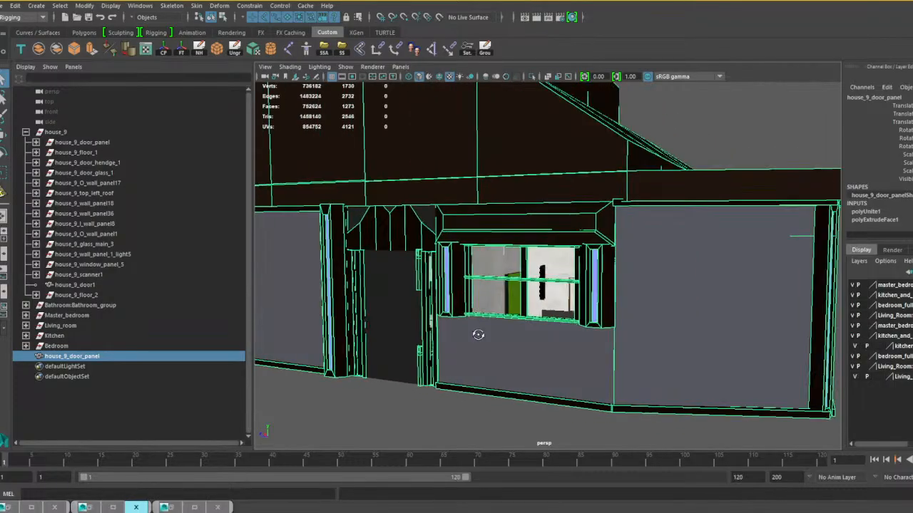
scroll(478, 334, up, 10)
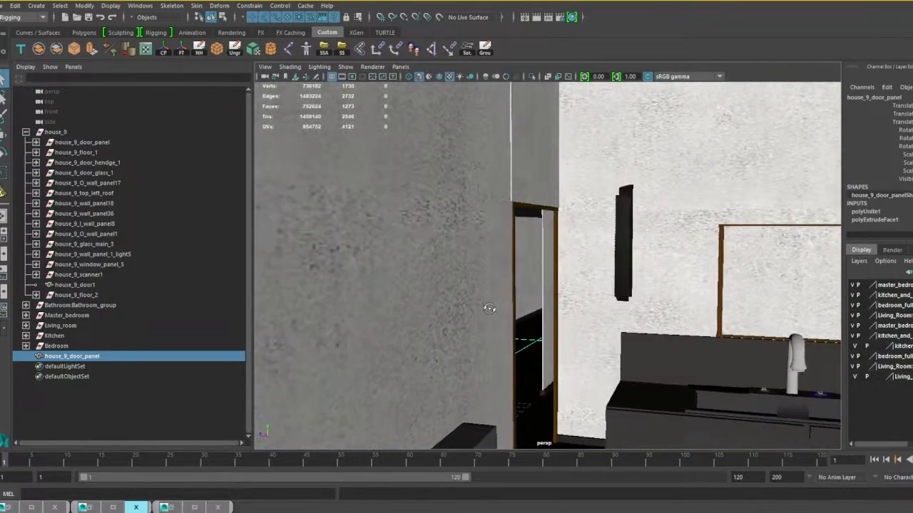
scroll(489, 308, up, 10)
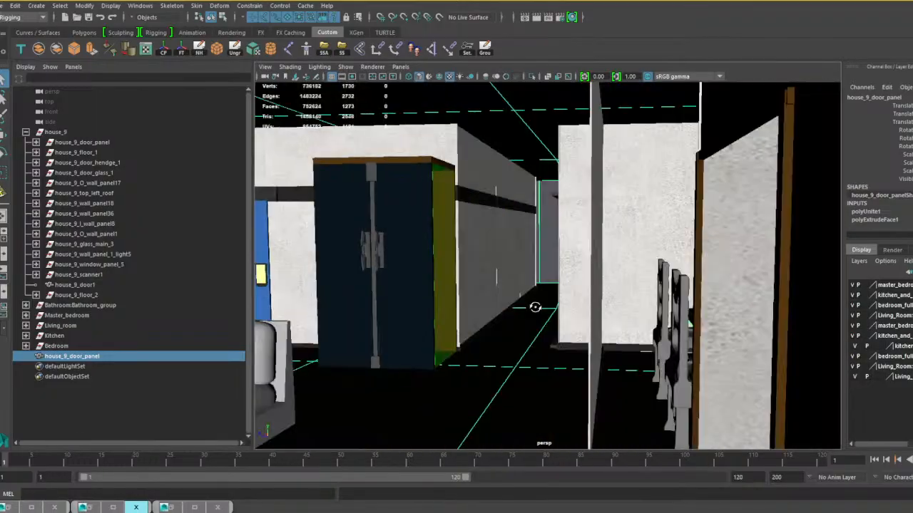
alt+drag(535, 307, 560, 307)
alt+middle_drag(561, 307, 607, 323)
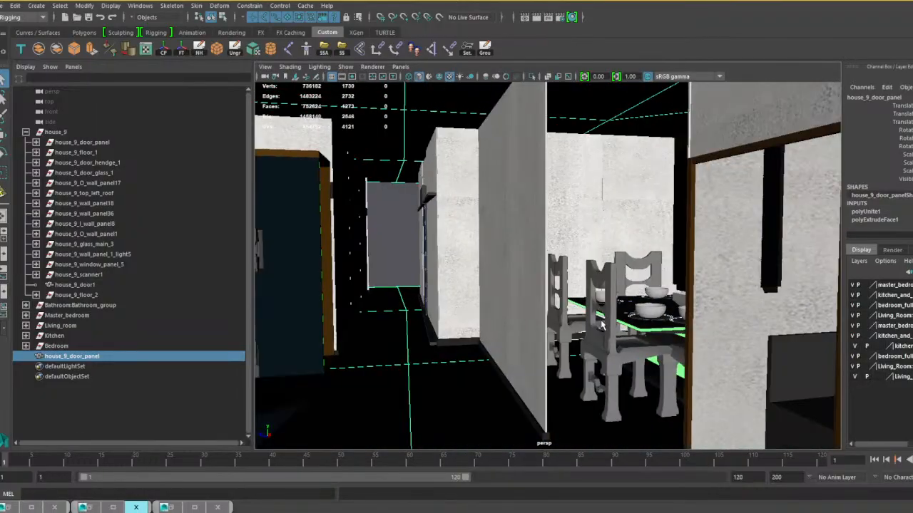
click(63, 338)
key(1)
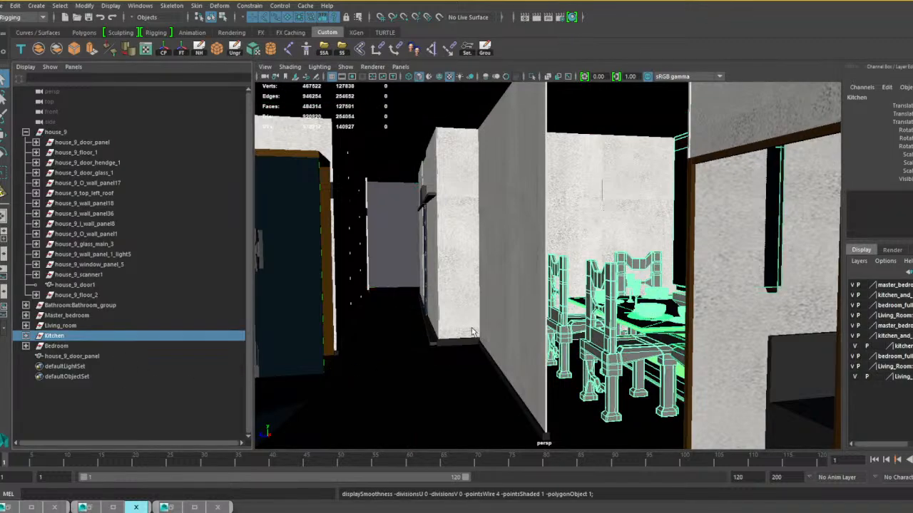
Delete the construction history across the scene with nothing selected, so the emptied groups are cleared out of house_9.
scroll(609, 321, down, 10)
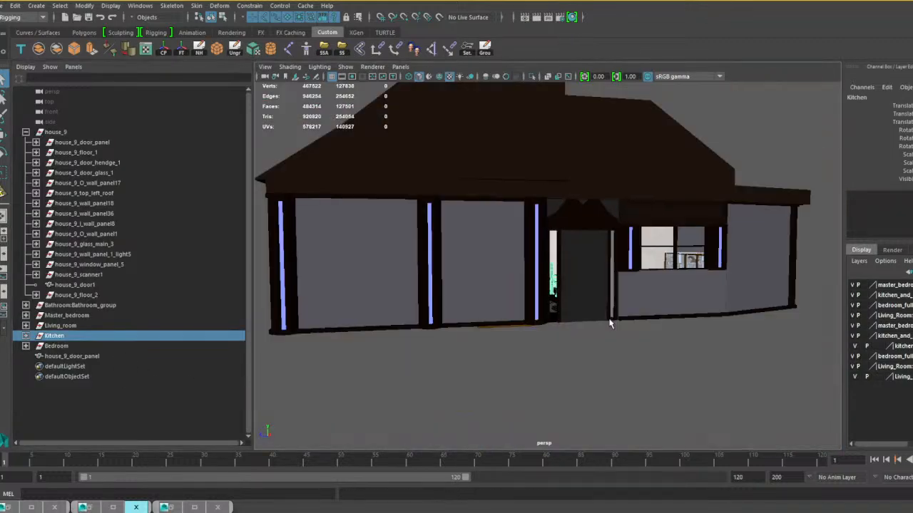
alt+drag(609, 322, 544, 326)
scroll(491, 336, up, 3)
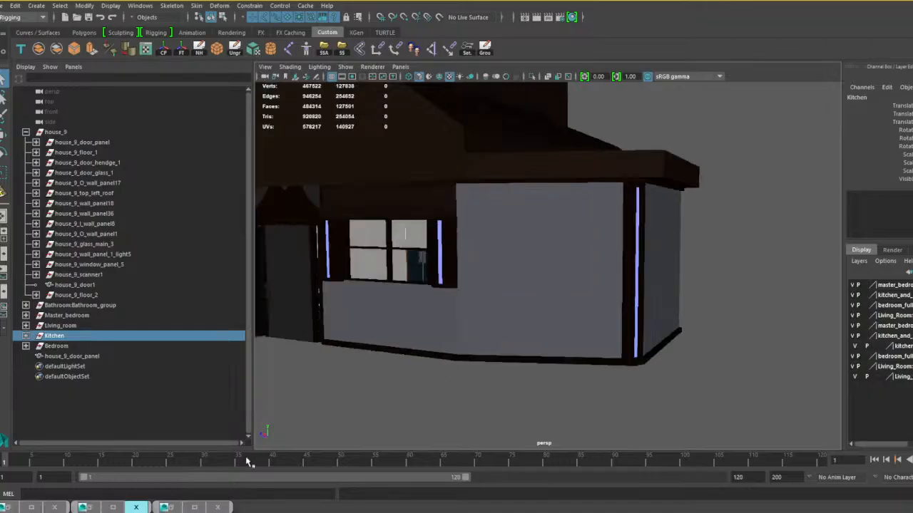
click(312, 407)
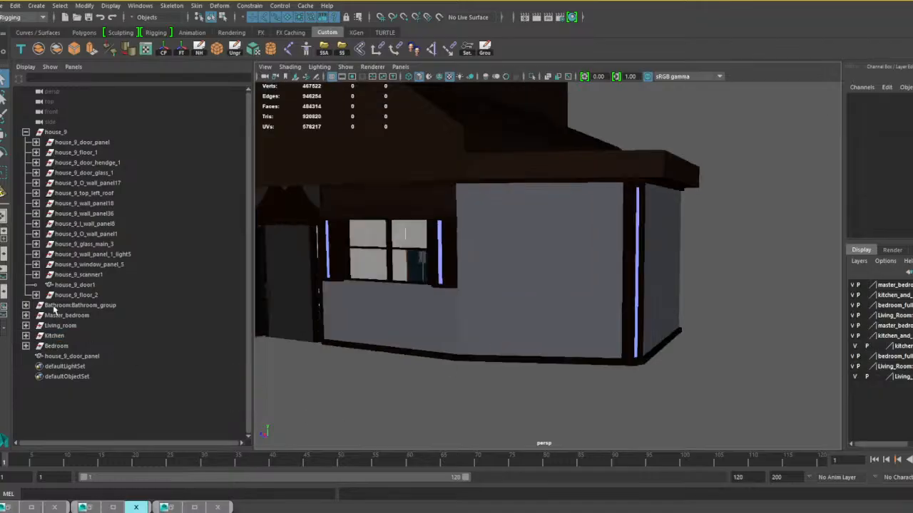
click(199, 49)
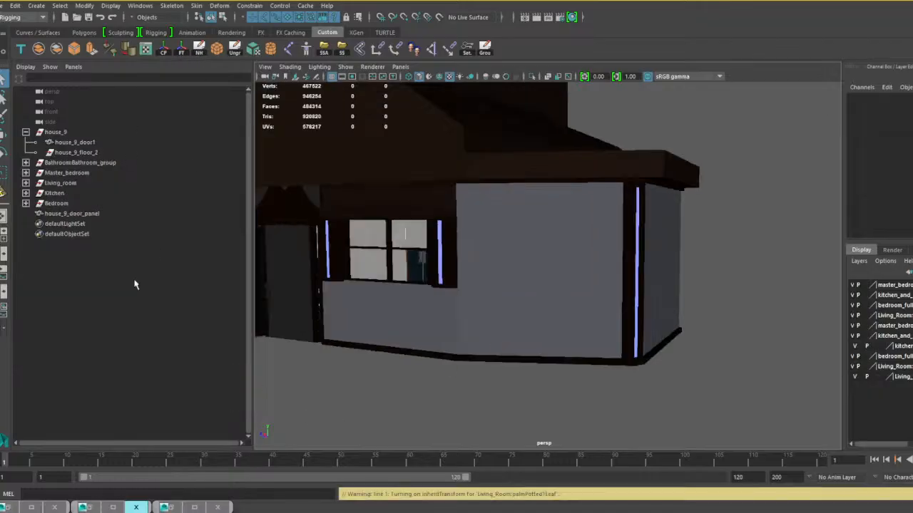
Ungroup house_9 and delete the leftover empty house_9_floor_2 group.
click(55, 133)
click(234, 48)
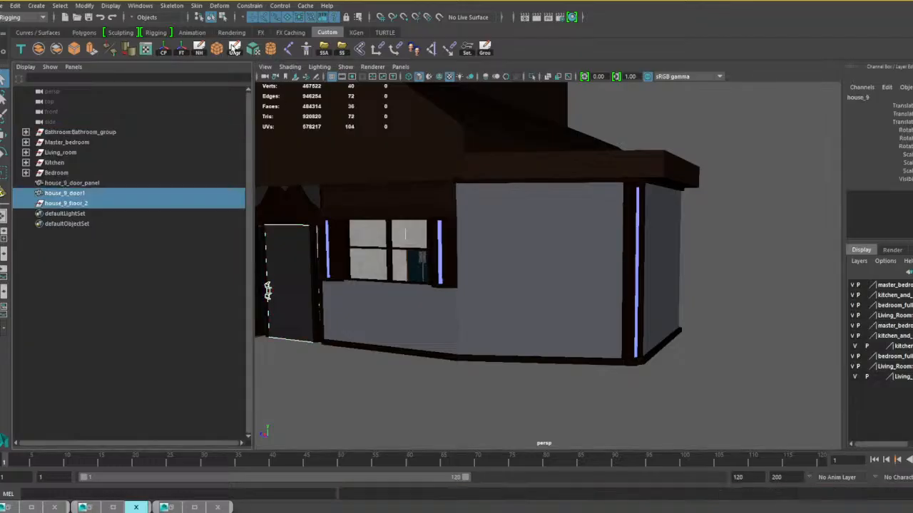
click(80, 207)
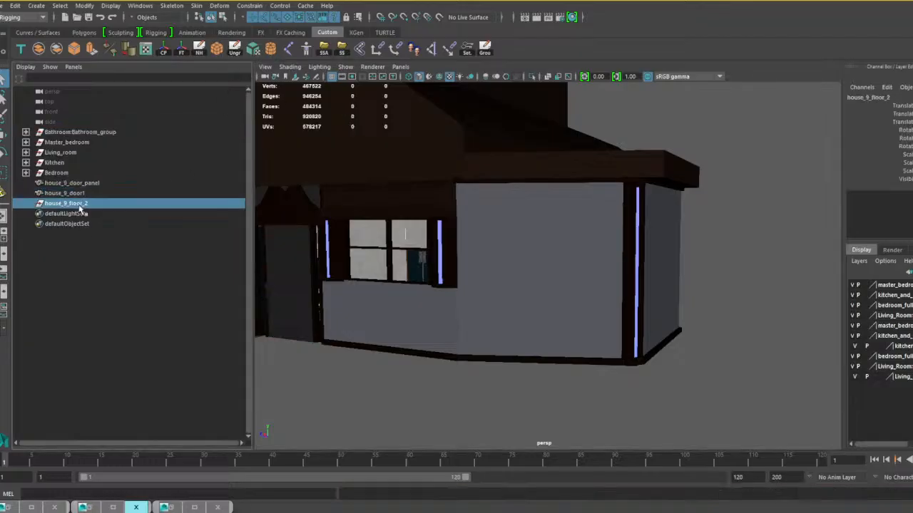
key(Delete)
Combine the Bedroom, Kitchen, Living_room, Master_bedroom and Bathroom:Bathroom_group contents so that each room group becomes its own single mesh.
click(58, 176)
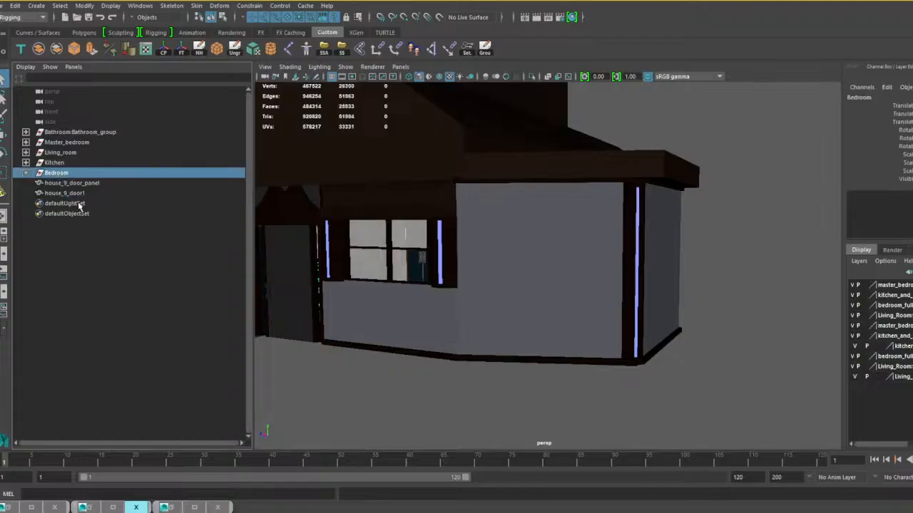
click(39, 48)
click(65, 163)
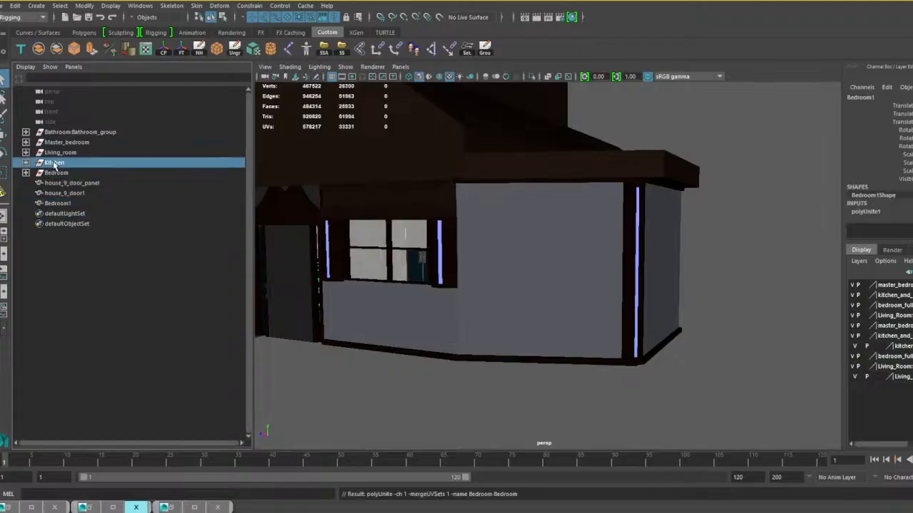
click(39, 48)
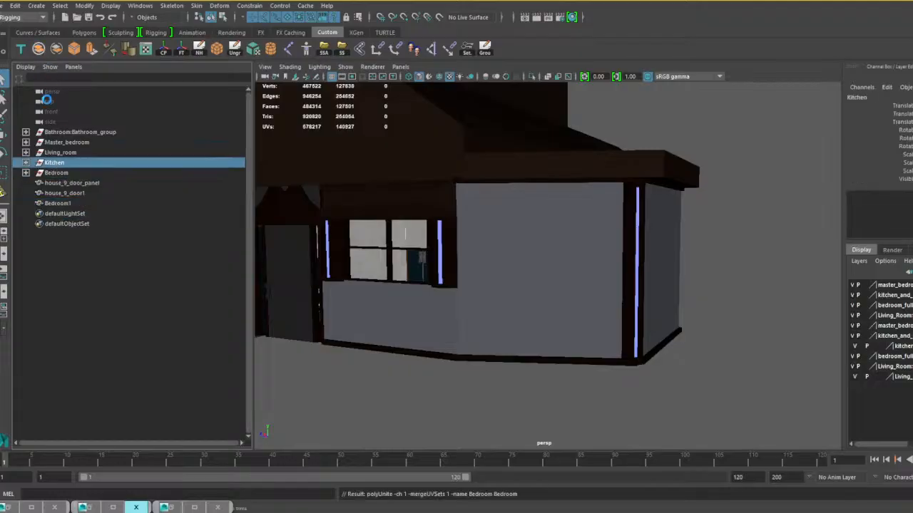
click(63, 153)
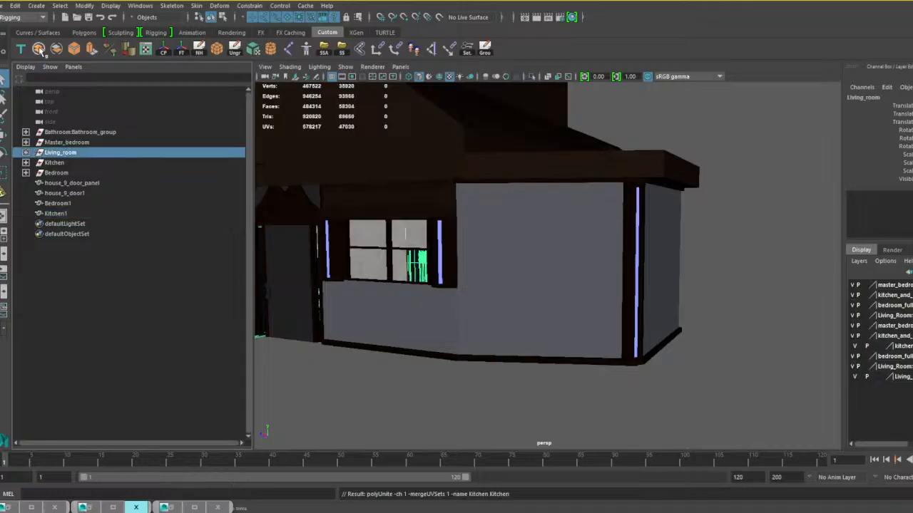
click(40, 49)
click(71, 143)
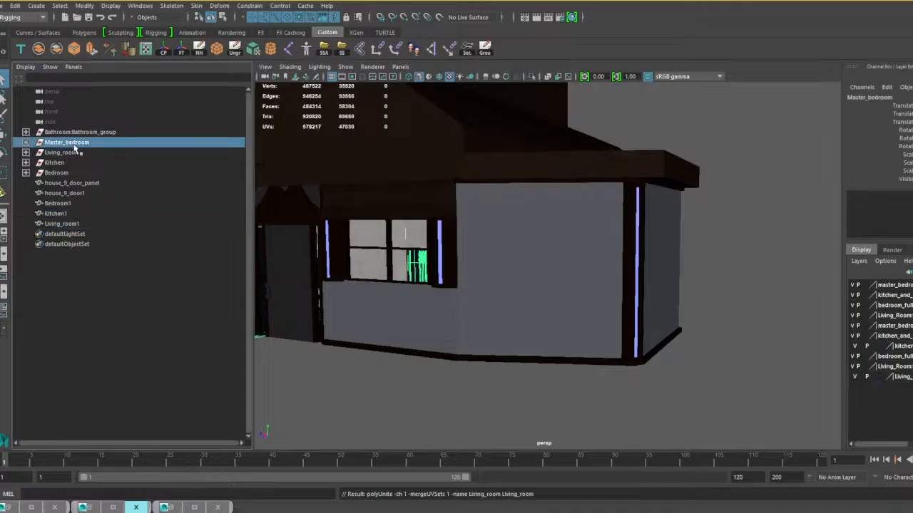
click(38, 48)
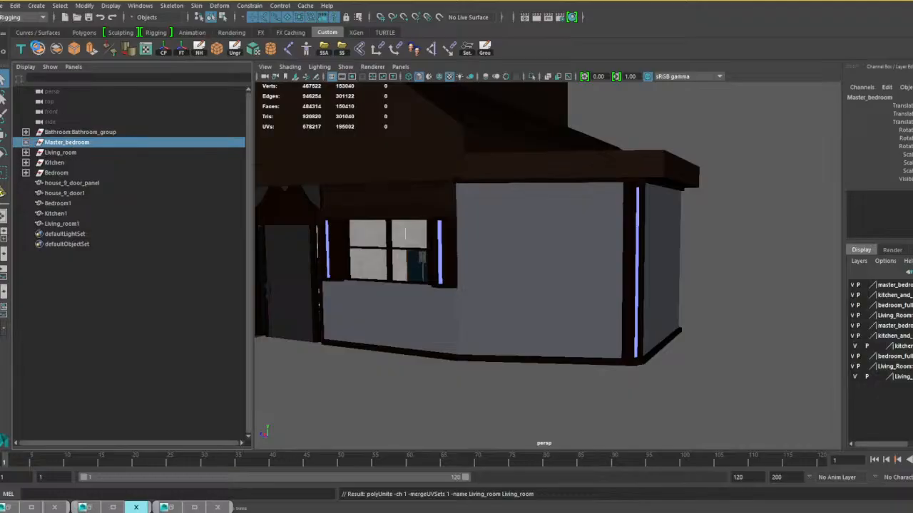
click(81, 133)
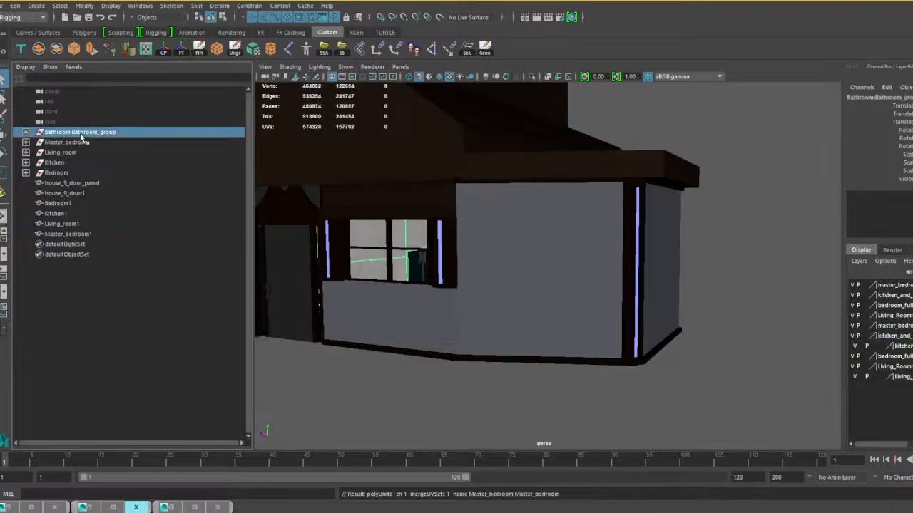
click(39, 48)
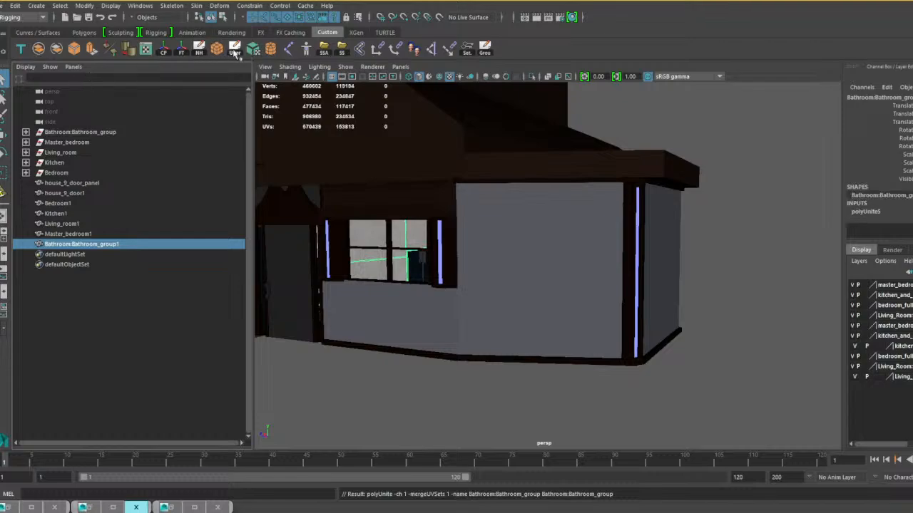
Freeze the combined bathroom mesh's transformations, clear the history, and delete the five old room groups from Bathroom_group to Bedroom.
click(181, 50)
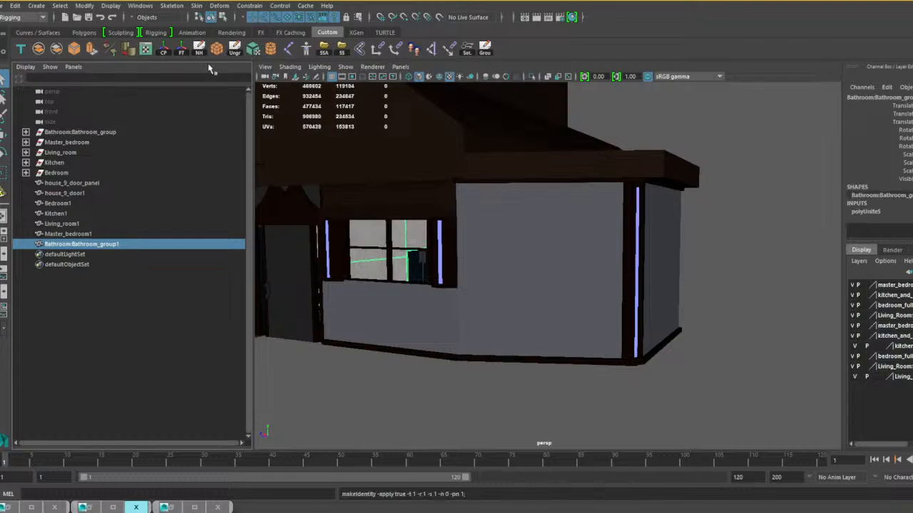
click(199, 48)
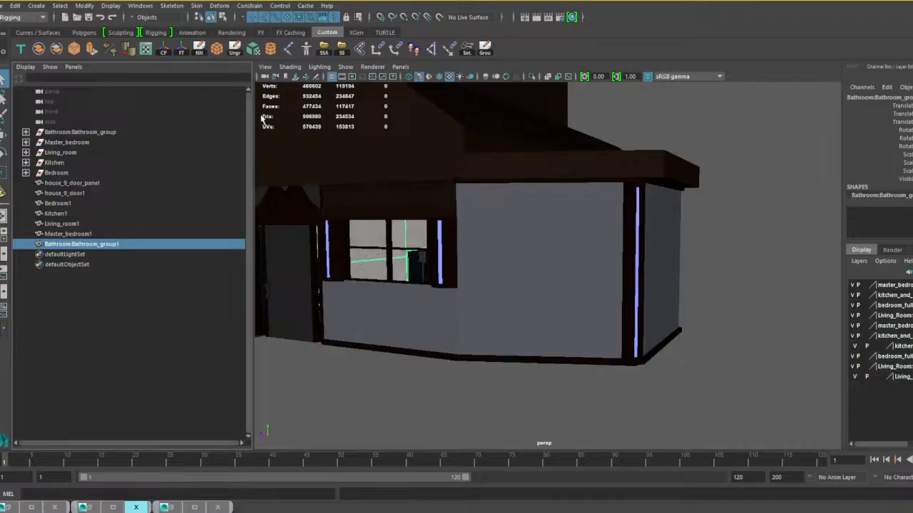
click(89, 135)
shift+click(57, 176)
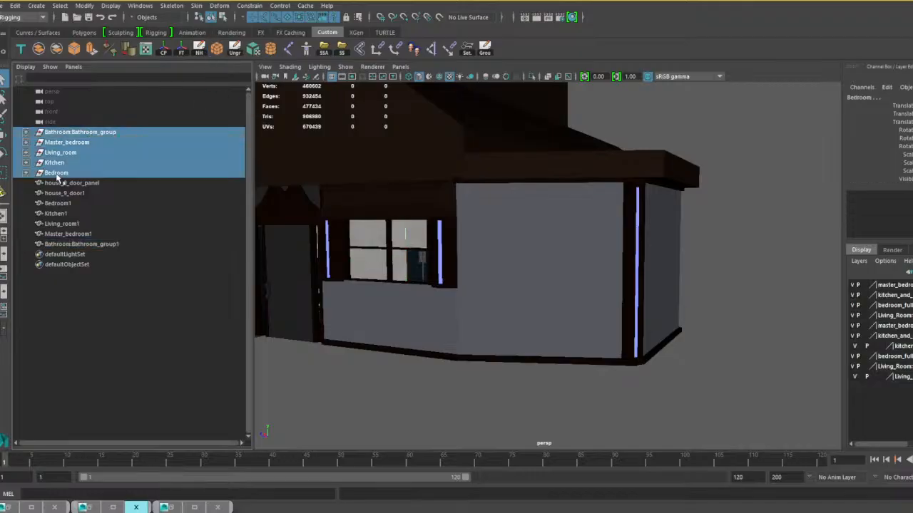
key(Delete)
Rename the five combined room meshes to House_9_Bedroom1, House_9_Kitchen1, House_9_Living_room1, House_9_Master_bedroom1 and House_9_Bathroom_group1.
scroll(347, 251, down, 5)
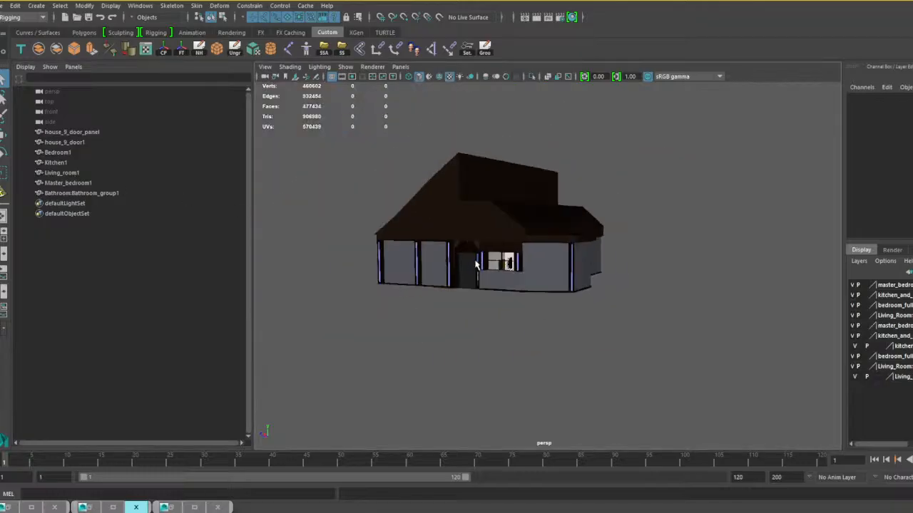
alt+drag(476, 264, 499, 284)
scroll(550, 265, up, 6)
scroll(517, 284, down, 2)
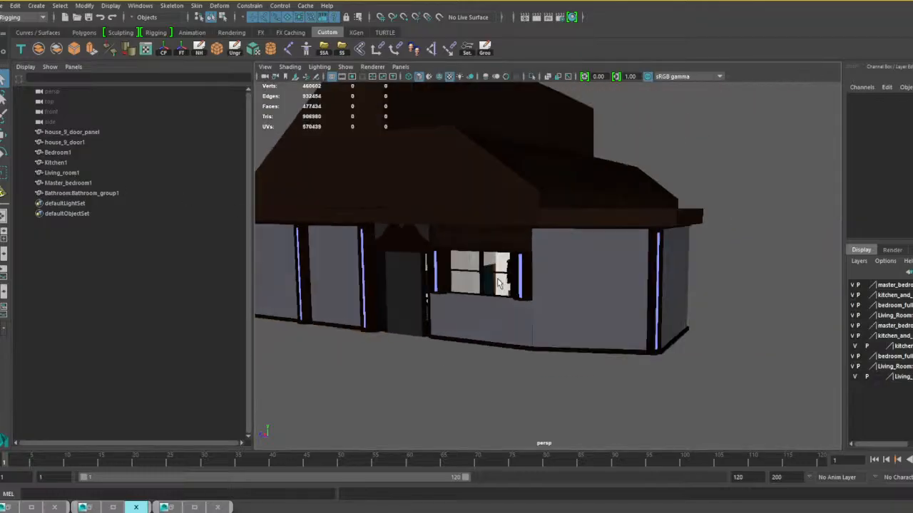
click(73, 133)
click(65, 152)
shift+click(69, 193)
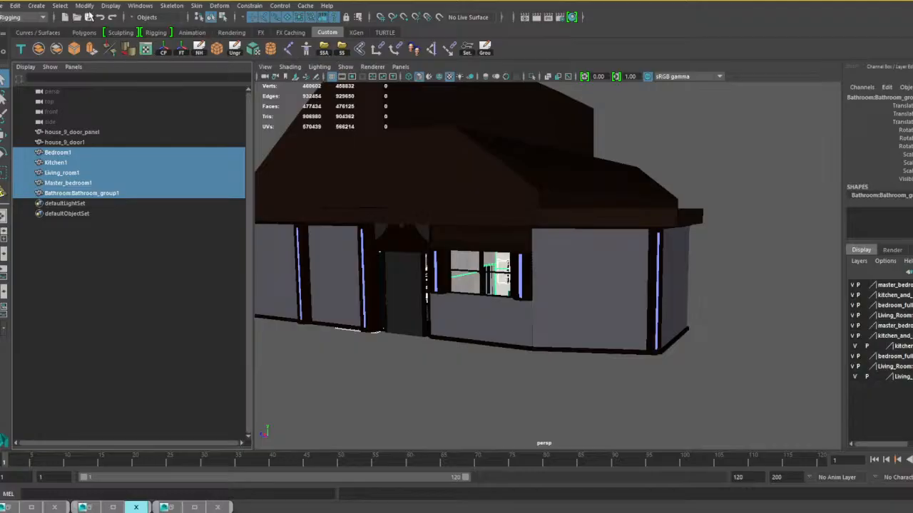
click(85, 5)
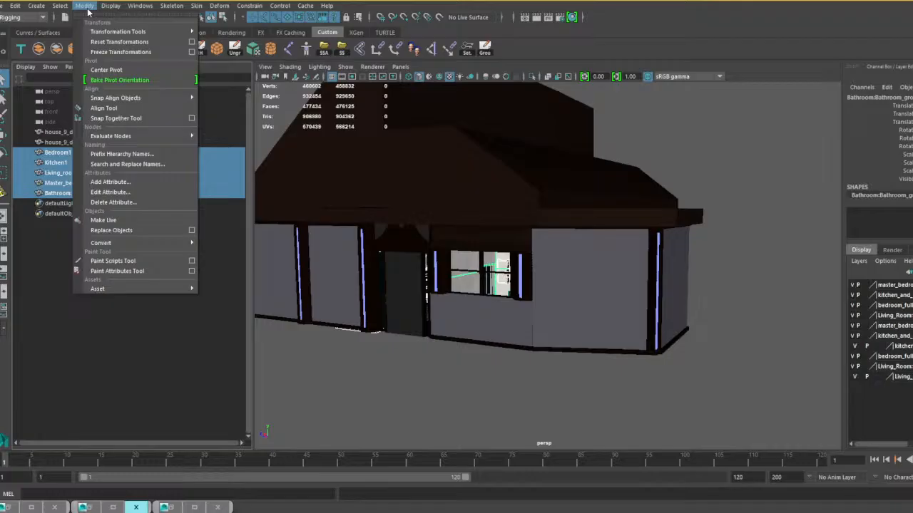
click(135, 164)
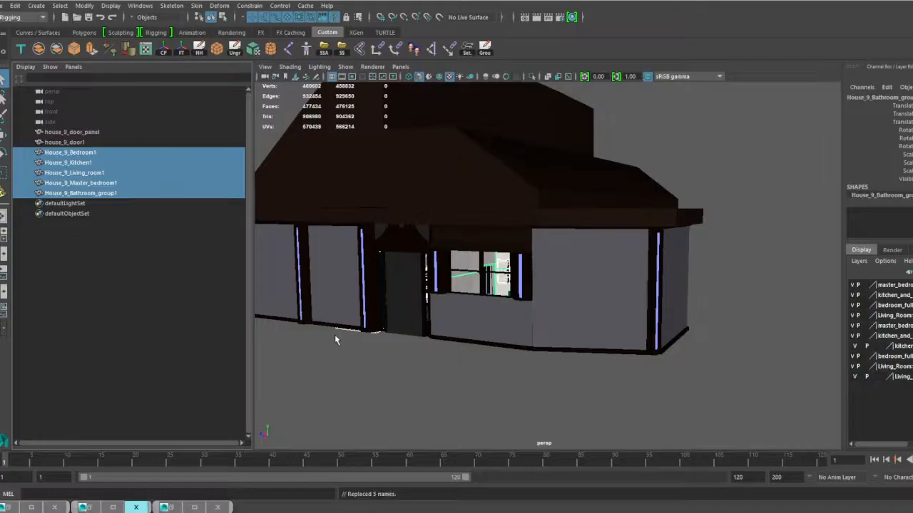
alt+drag(335, 336, 392, 368)
click(392, 368)
Delete every display layer in the scene, covering the master bedroom, kitchen and dining room, bedroom, and living room layers.
scroll(383, 303, down, 5)
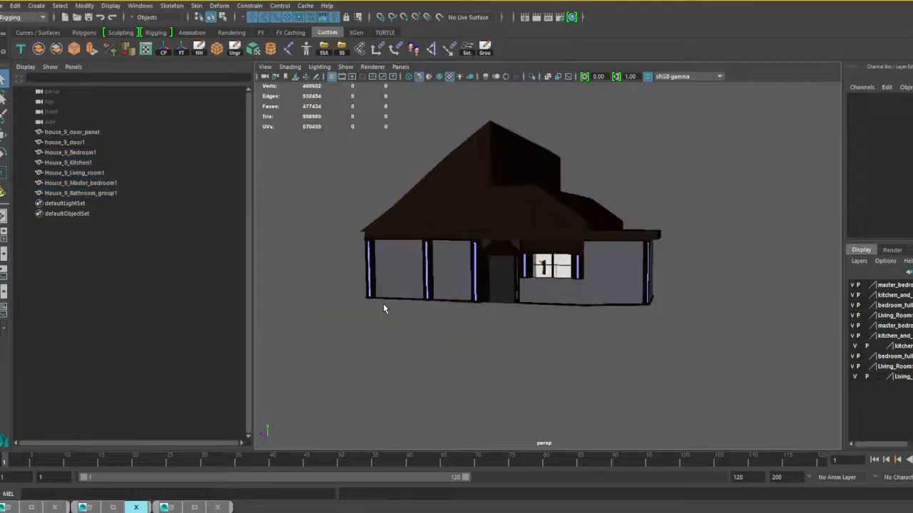
right_click(884, 285)
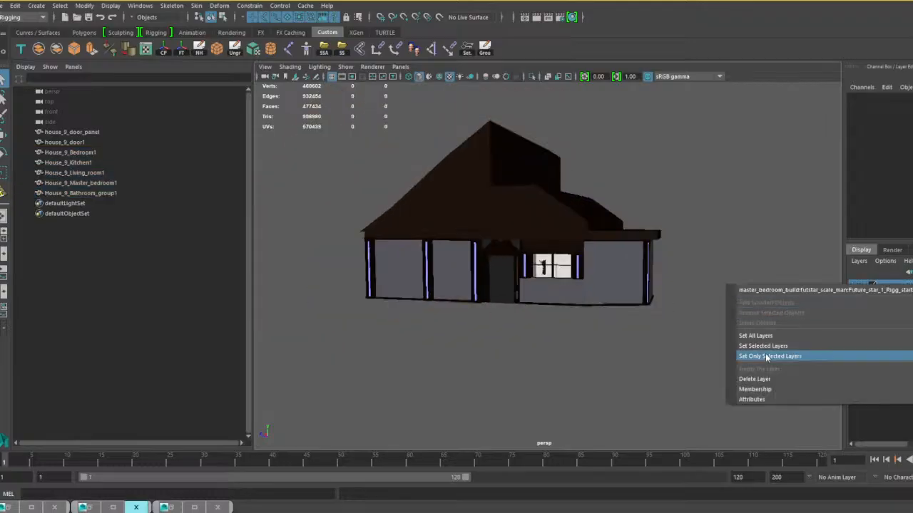
click(755, 379)
right_click(877, 284)
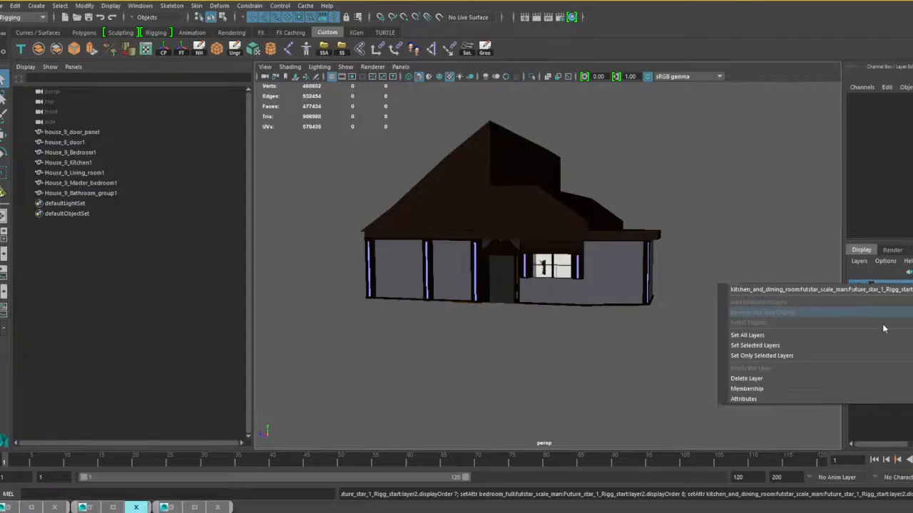
click(775, 379)
right_click(896, 286)
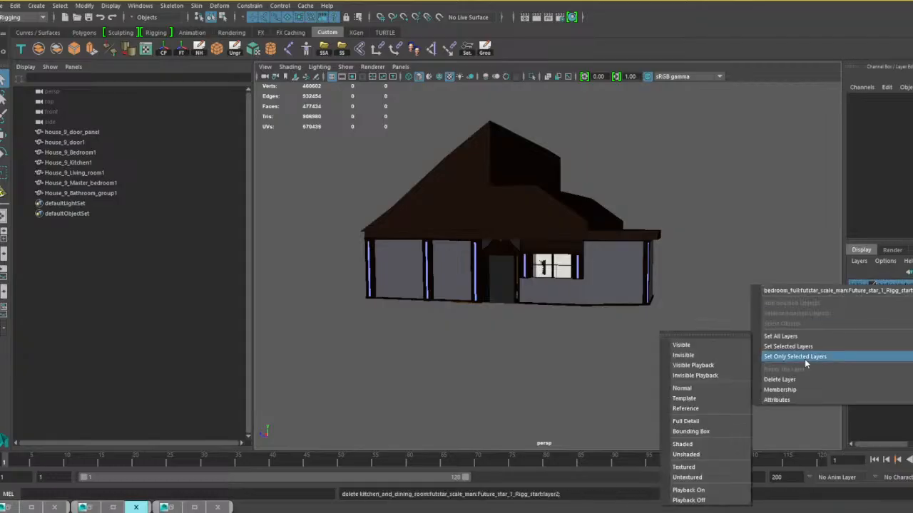
click(787, 379)
right_click(889, 286)
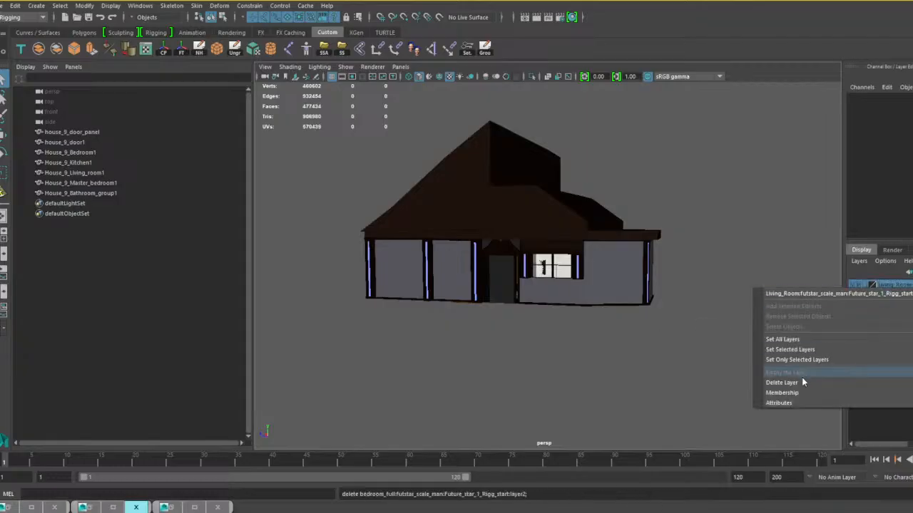
click(805, 380)
right_click(888, 285)
click(771, 379)
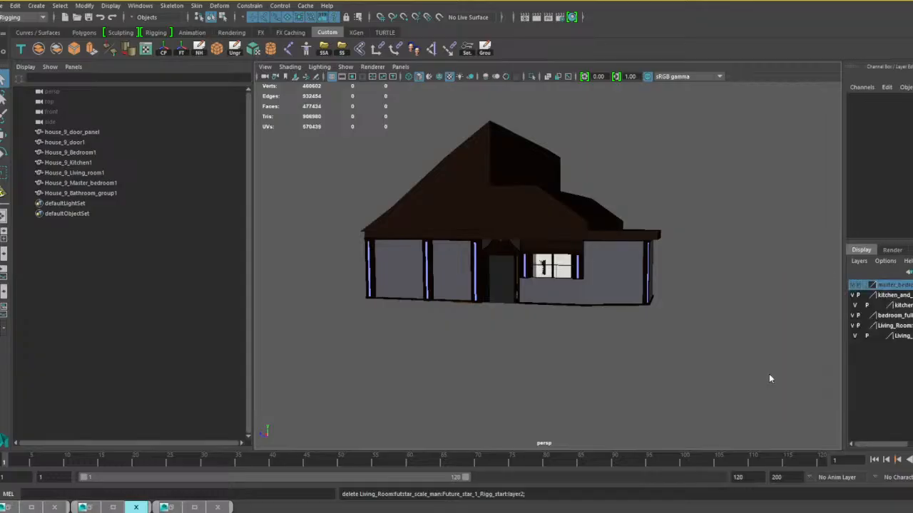
right_click(884, 286)
click(765, 378)
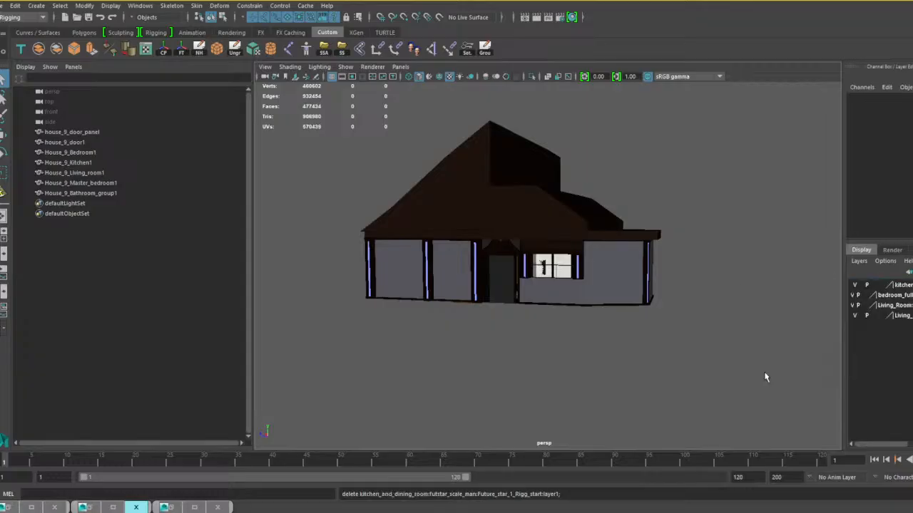
right_click(887, 285)
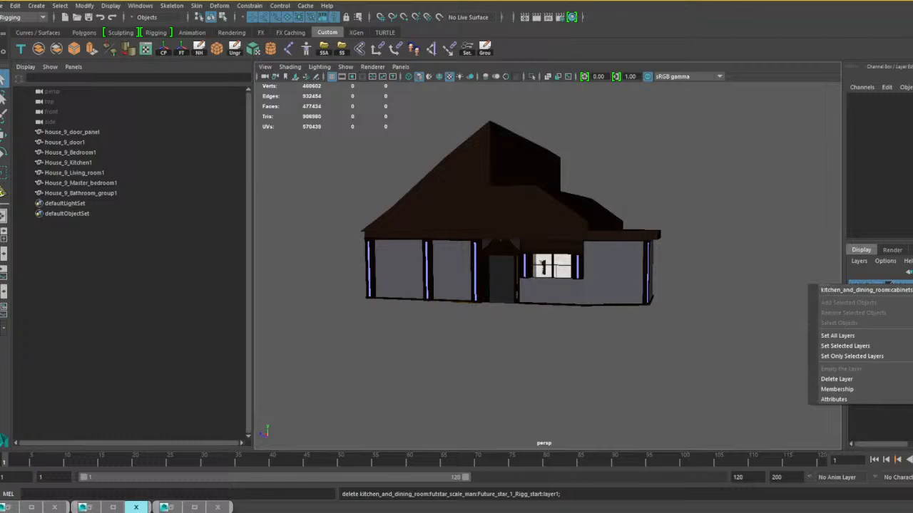
click(837, 382)
right_click(910, 286)
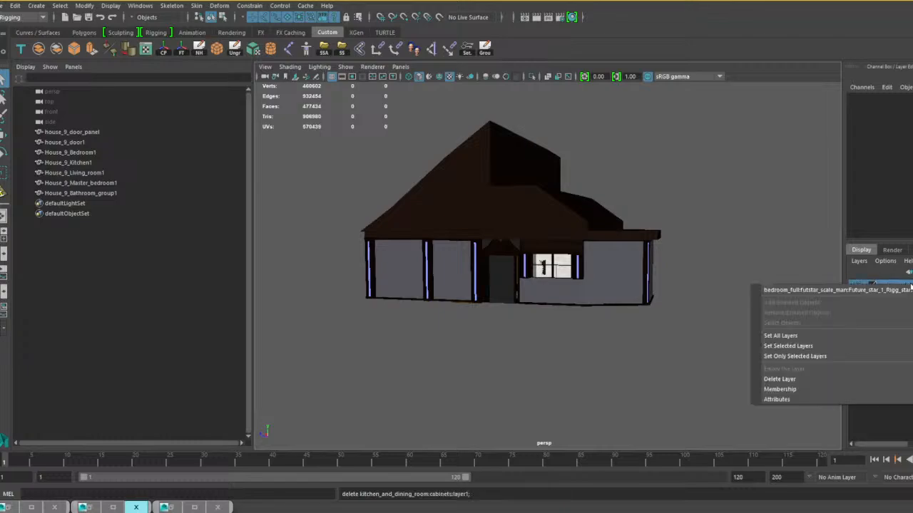
click(816, 372)
right_click(901, 286)
click(833, 379)
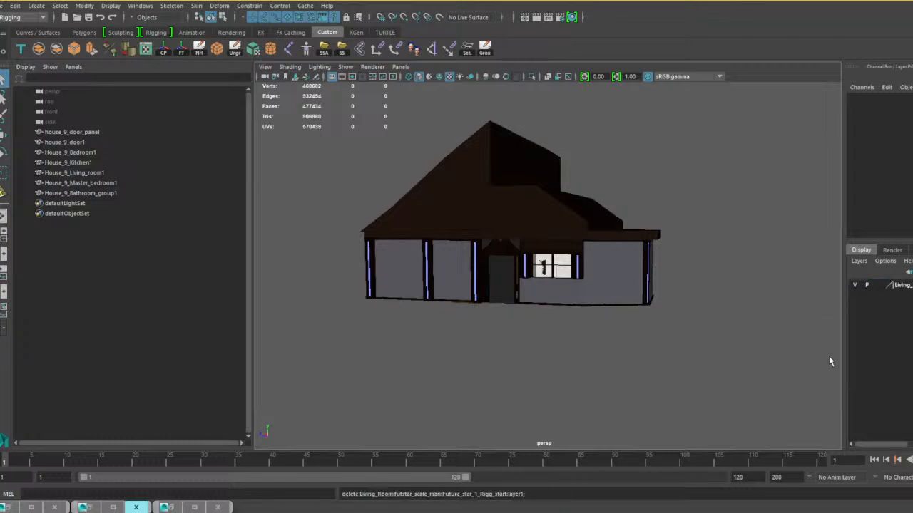
right_click(904, 288)
click(817, 381)
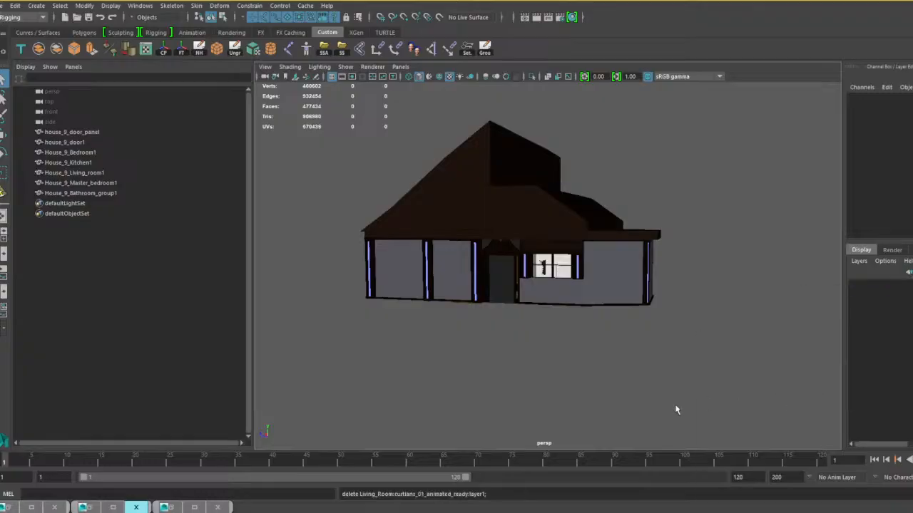
Group all house 9 meshes from house_9_door_panel to House_9_Bathroom_group1 and name the group House_9.
alt+drag(541, 392, 635, 382)
scroll(598, 381, up, 4)
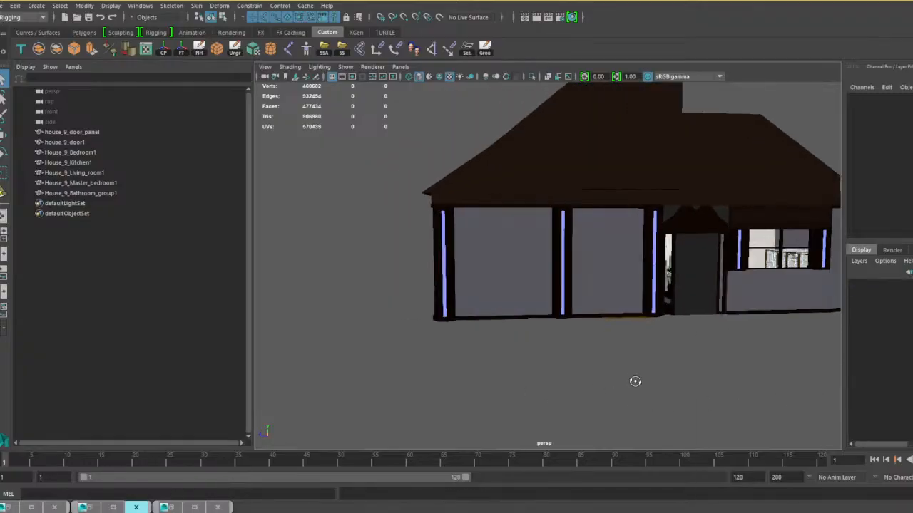
scroll(637, 380, up, 5)
scroll(599, 359, up, 8)
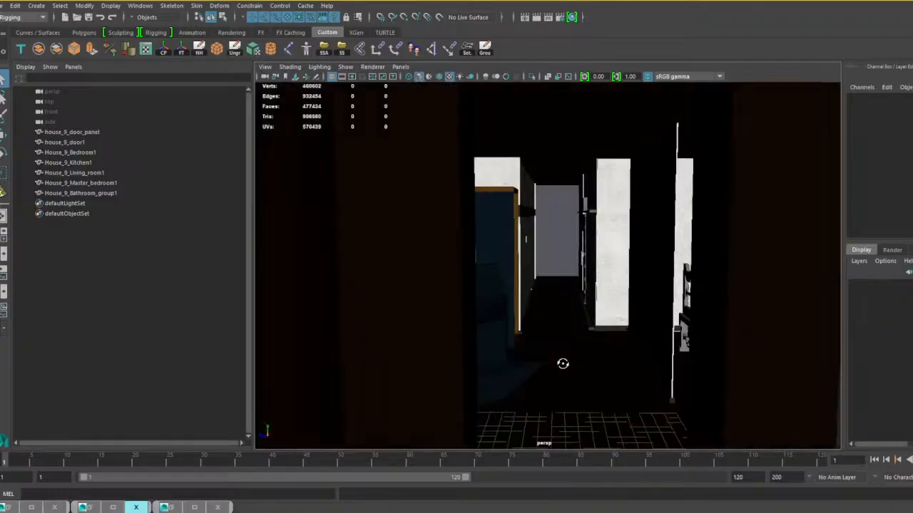
scroll(561, 362, down, 10)
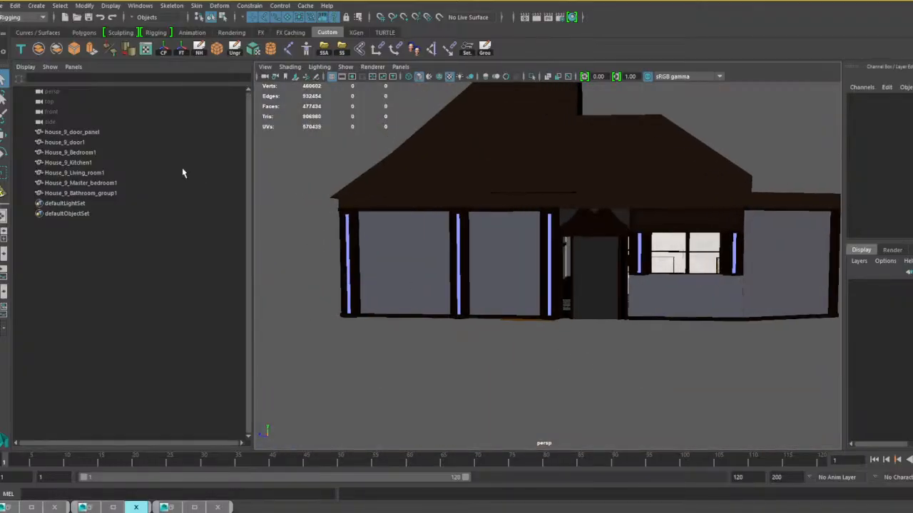
click(84, 134)
shift+click(90, 193)
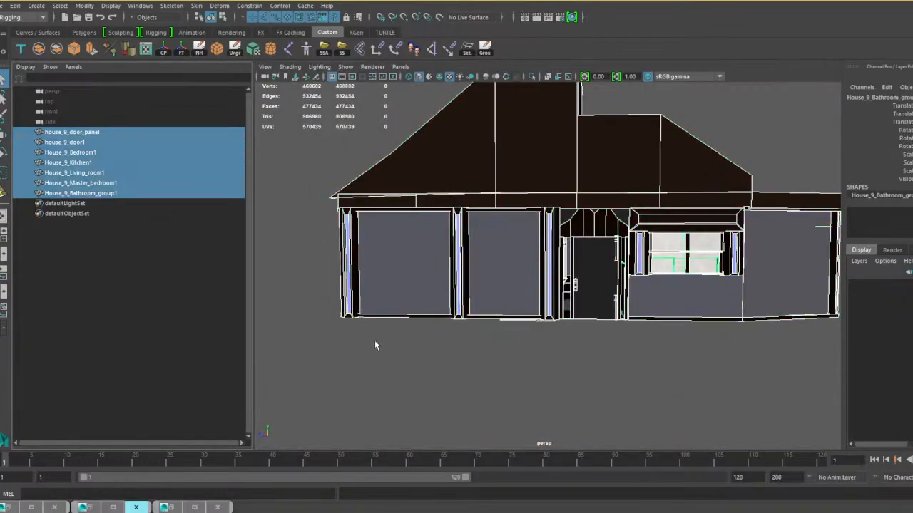
key(ctrl+g)
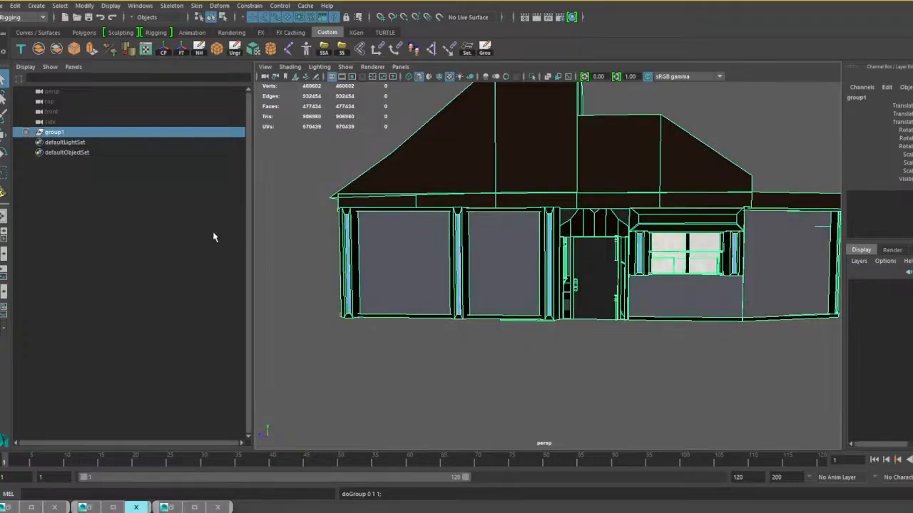
double_click(68, 132)
text(House S)
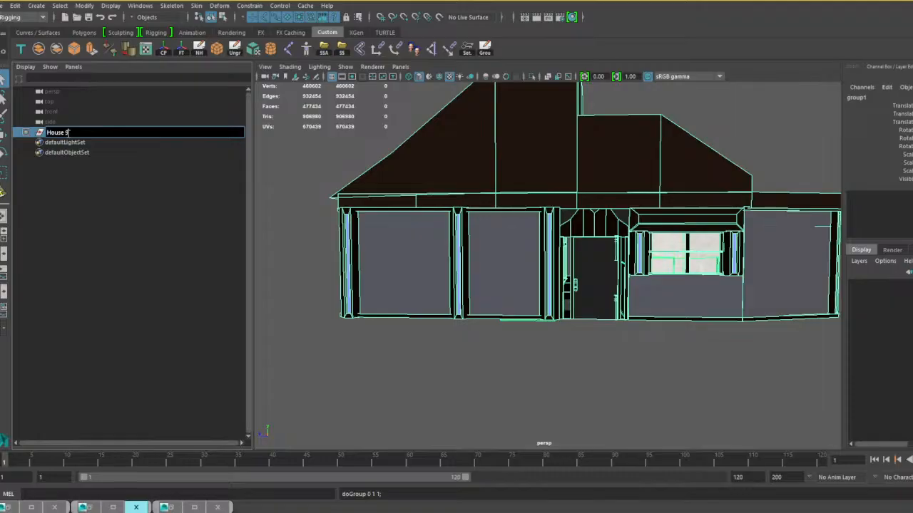
key(Return)
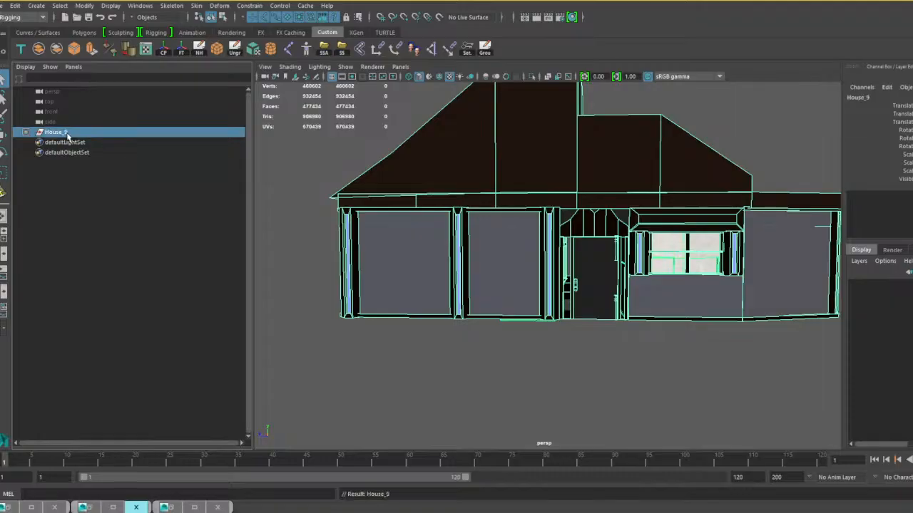
Save the scene as house 9 complete .mb in the Houses folder, replacing the existing file.
click(218, 507)
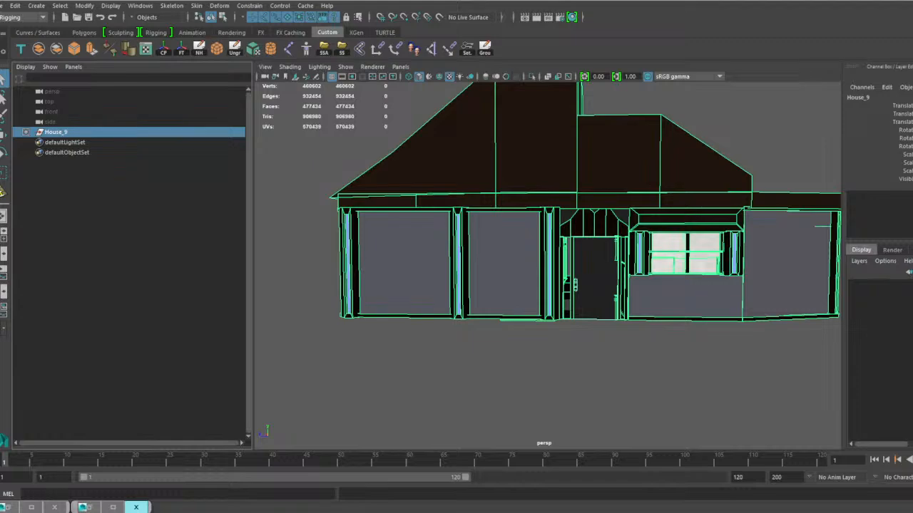
click(5, 5)
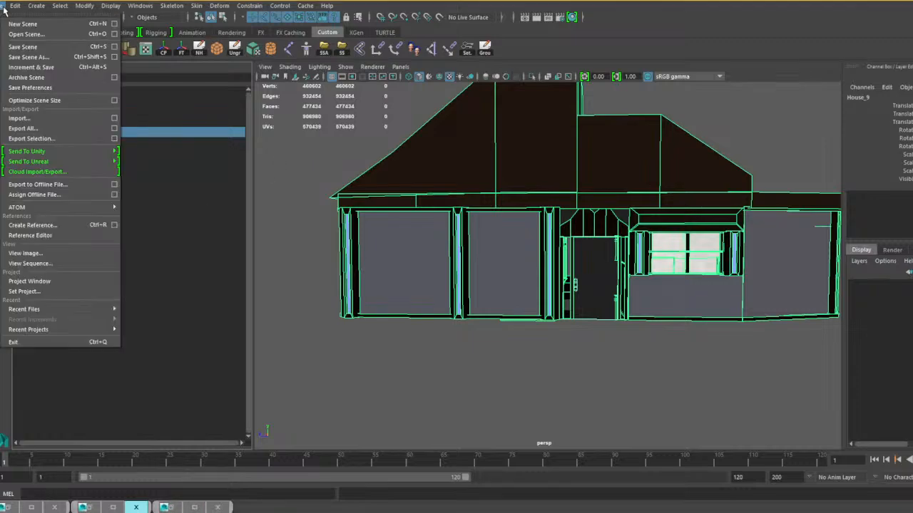
click(32, 139)
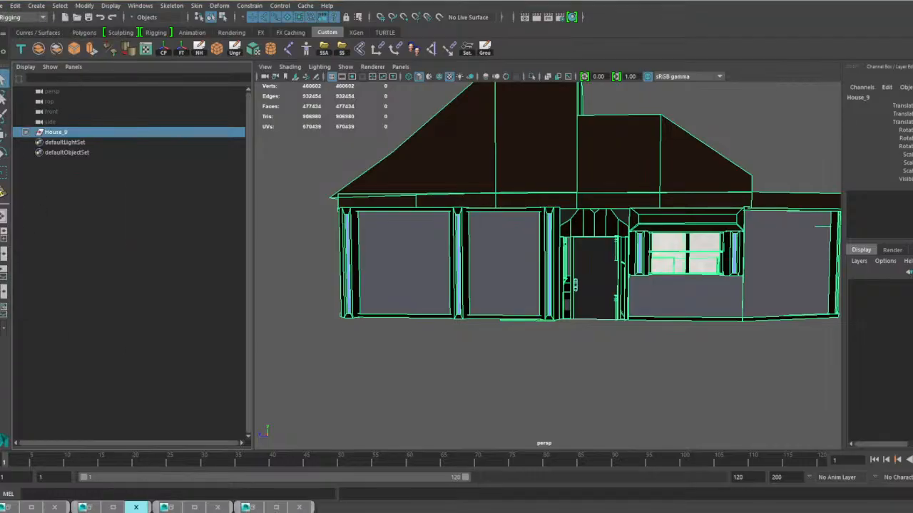
click(5, 5)
click(29, 59)
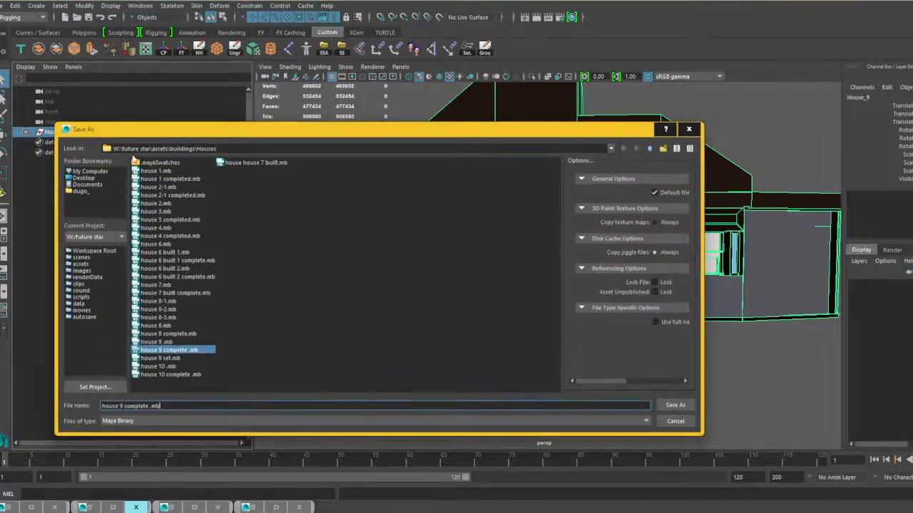
click(676, 404)
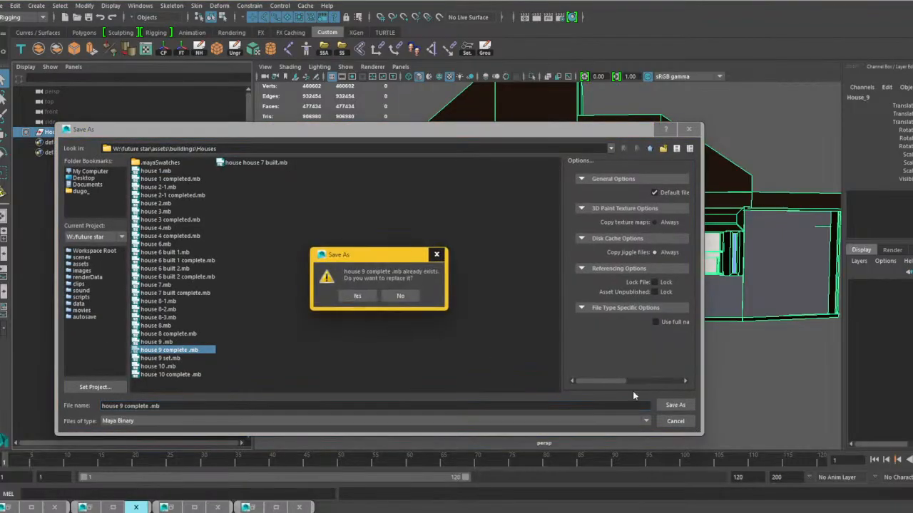
click(363, 294)
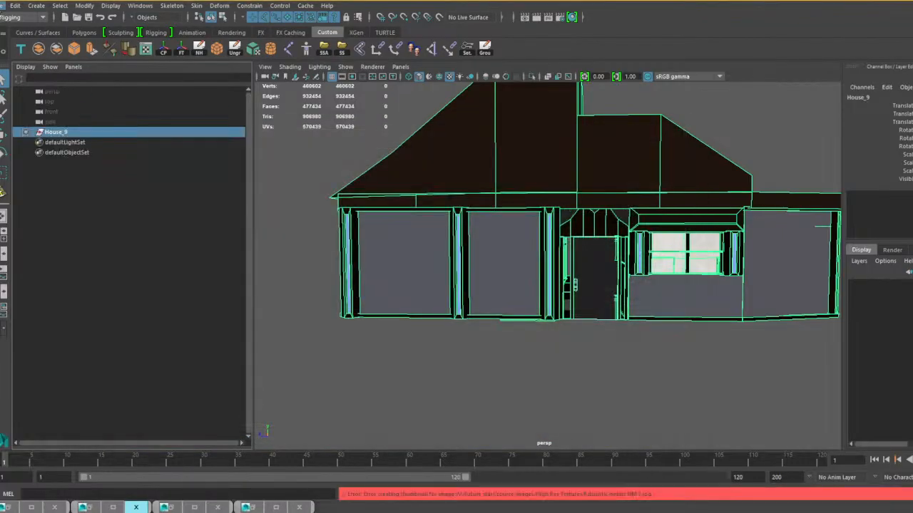
Open house 10 complete .mb from the Houses folder, saving the changes to the house 9 scene.
click(5, 5)
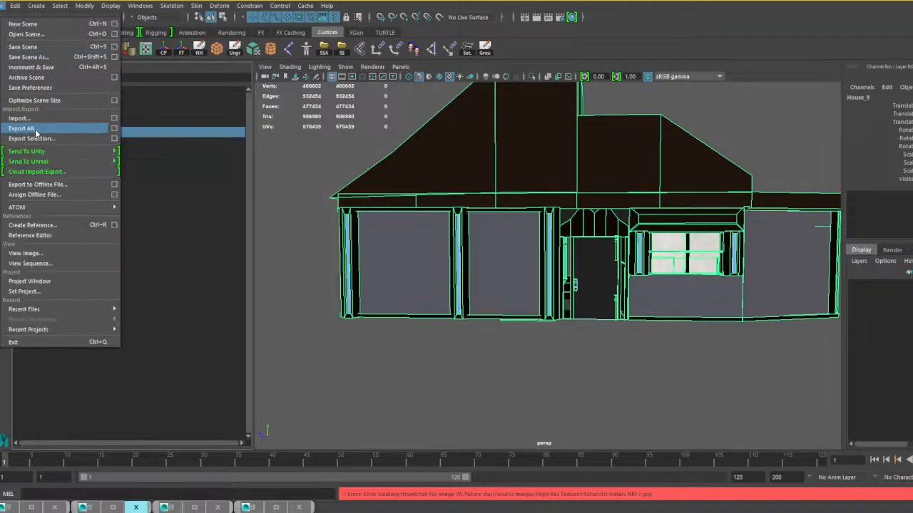
click(36, 34)
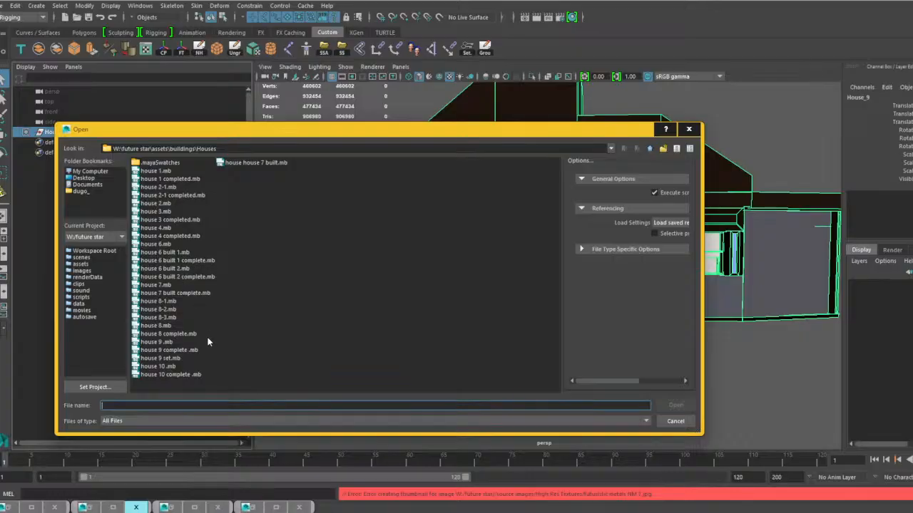
click(173, 375)
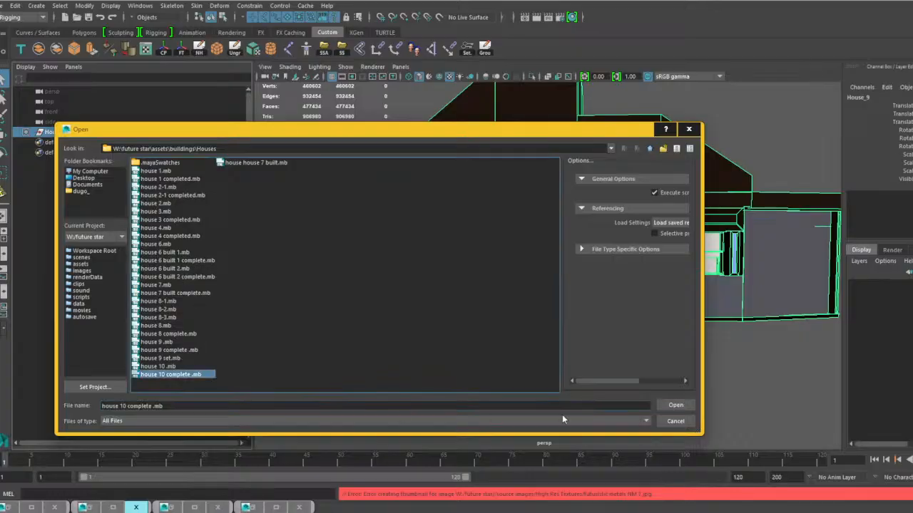
click(676, 405)
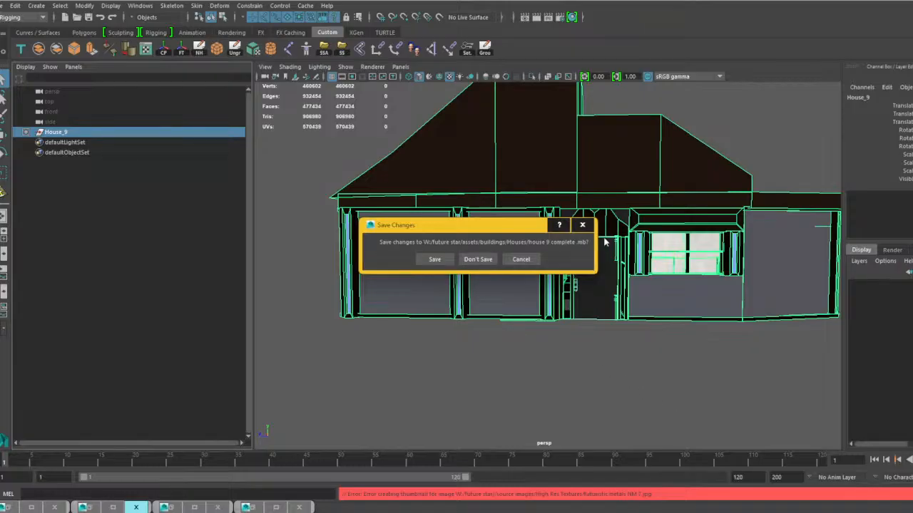
click(432, 259)
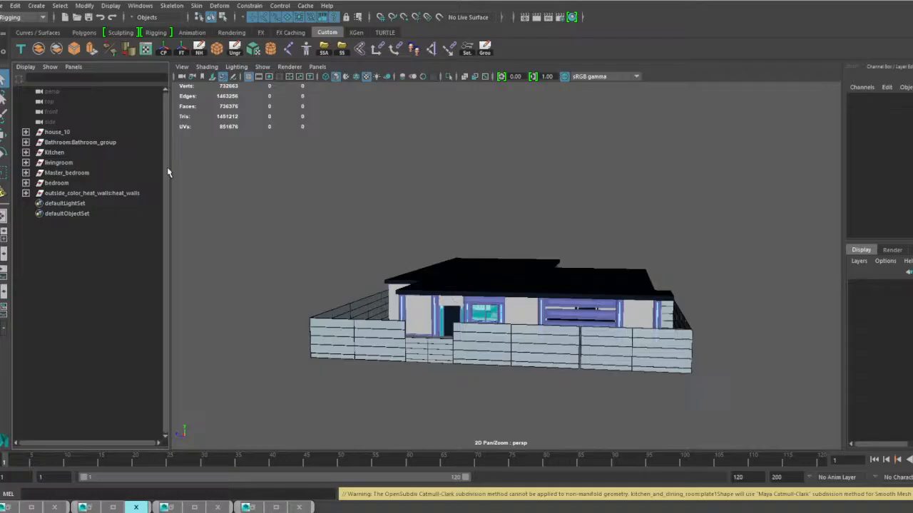
Combine all the fence panels around the house 10 yard into one mesh, leaving out the low front gate.
click(380, 348)
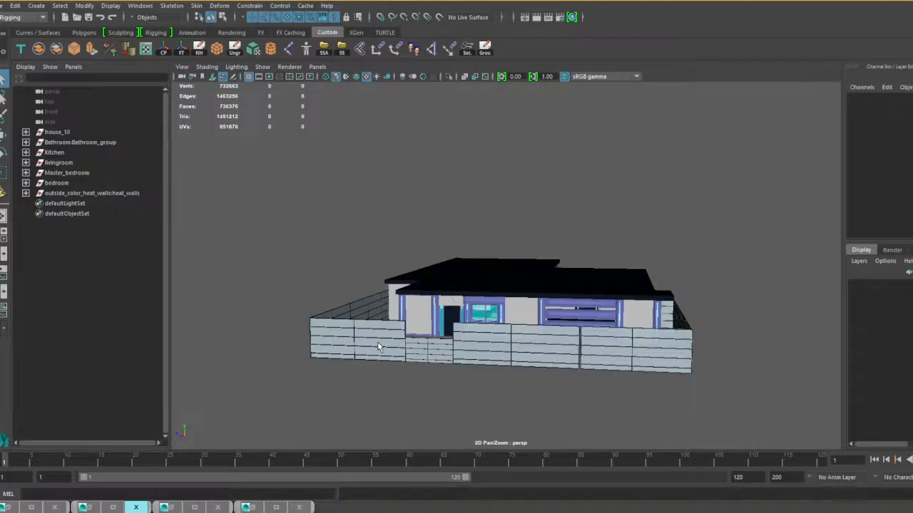
alt+drag(362, 407, 472, 379)
shift+click(467, 363)
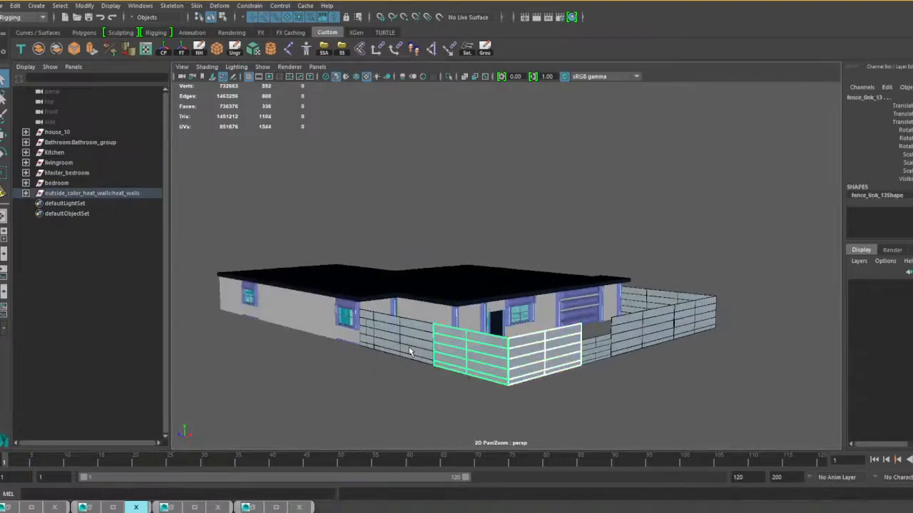
shift+click(407, 348)
shift+click(367, 339)
alt+drag(641, 398, 598, 398)
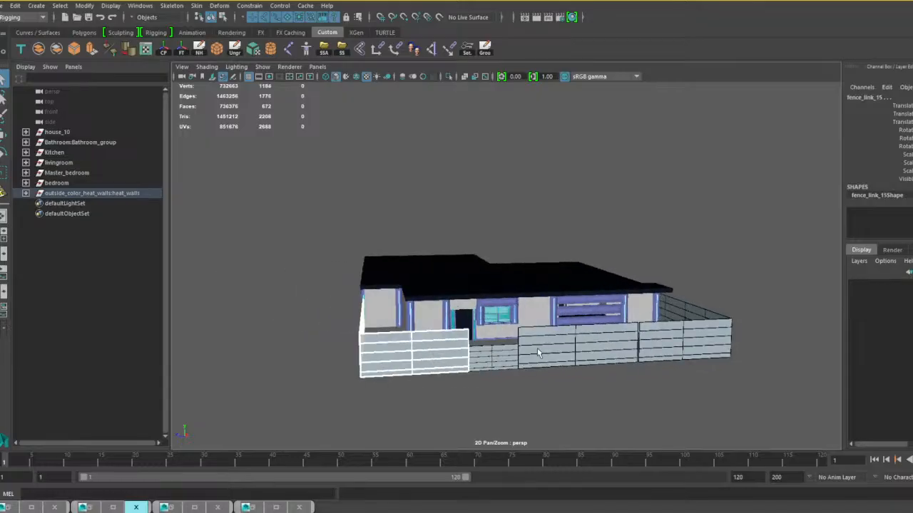
shift+click(539, 350)
alt+drag(753, 403, 606, 413)
shift+click(591, 373)
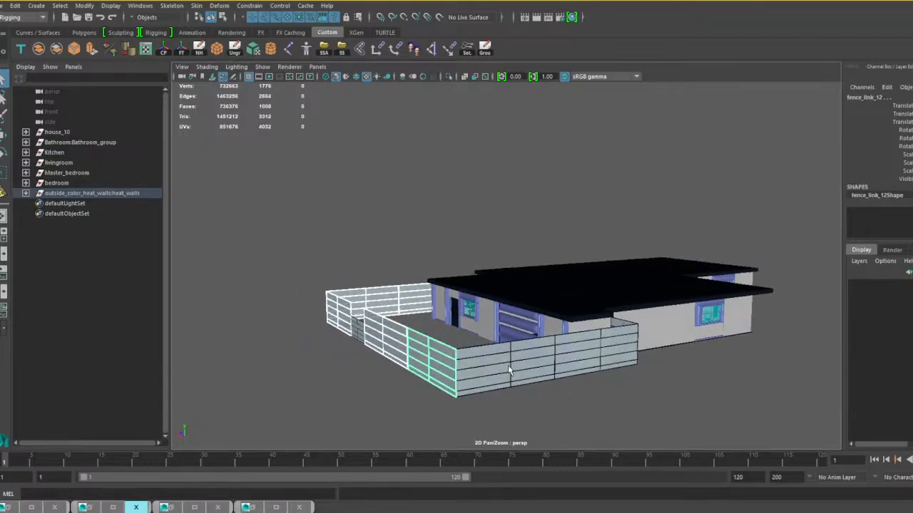
shift+click(570, 360)
alt+drag(700, 390, 442, 354)
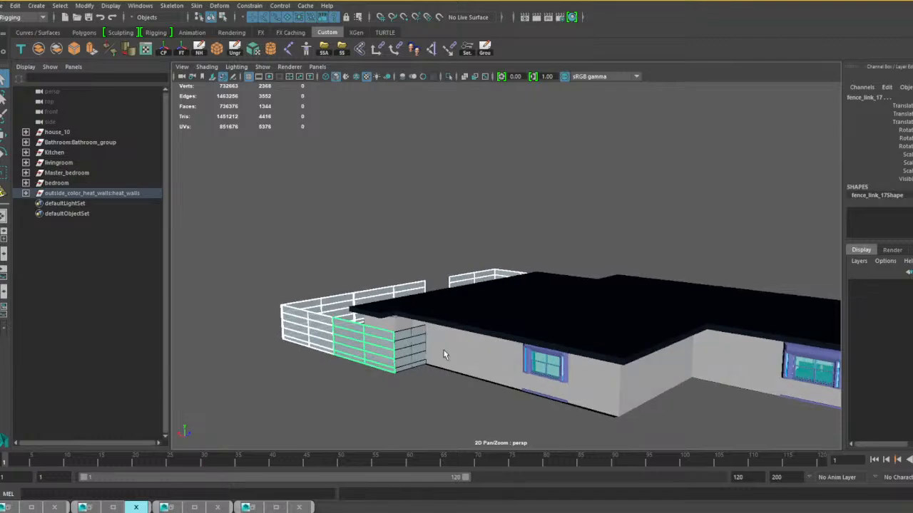
shift+click(408, 355)
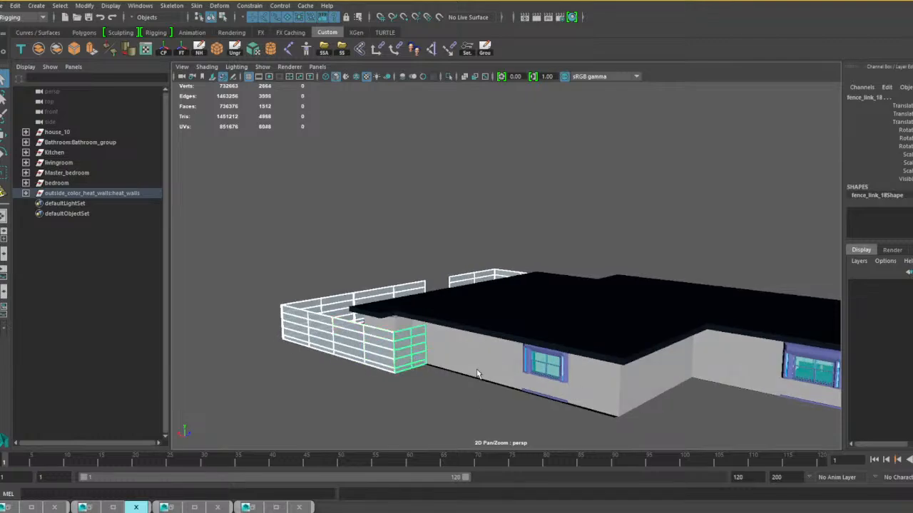
alt+drag(291, 354, 533, 343)
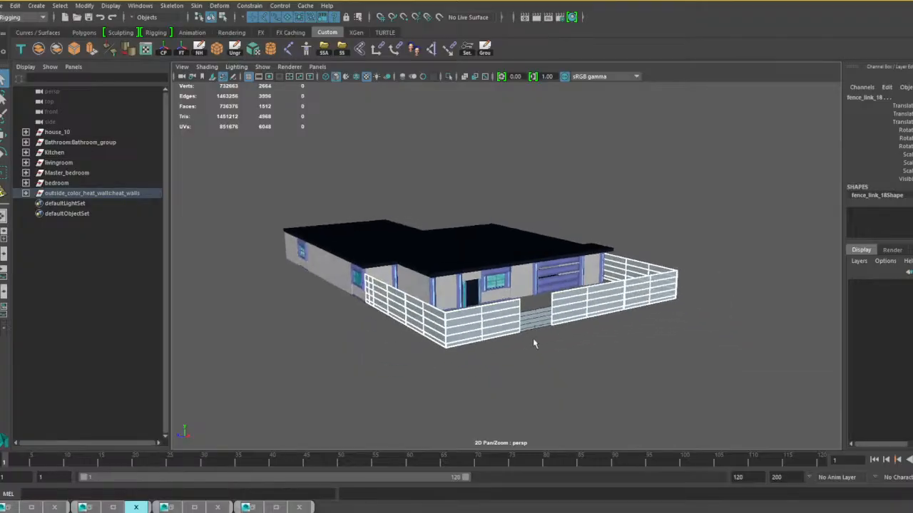
click(40, 52)
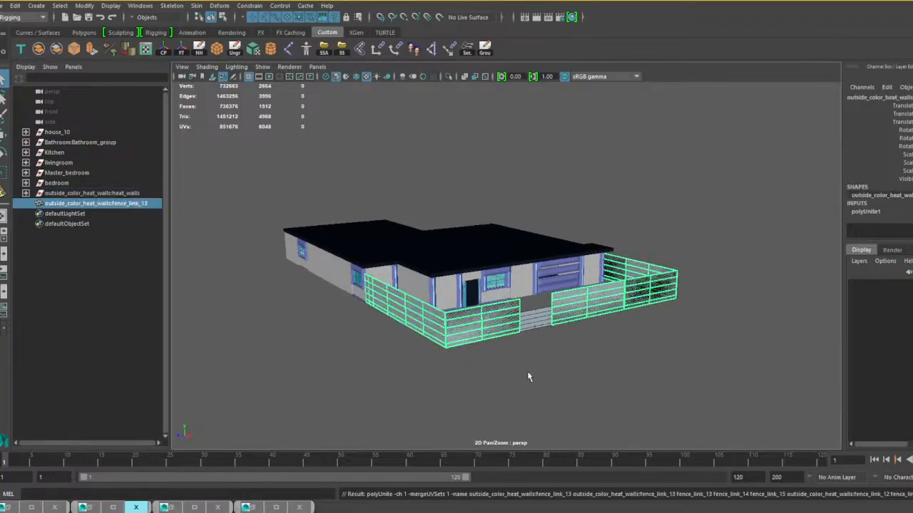
Select the front door and the garage door of house 10 and locate their meshes inside the house_10 group.
scroll(551, 360, up, 3)
scroll(551, 361, up, 3)
alt+drag(552, 362, 695, 335)
click(640, 316)
click(395, 320)
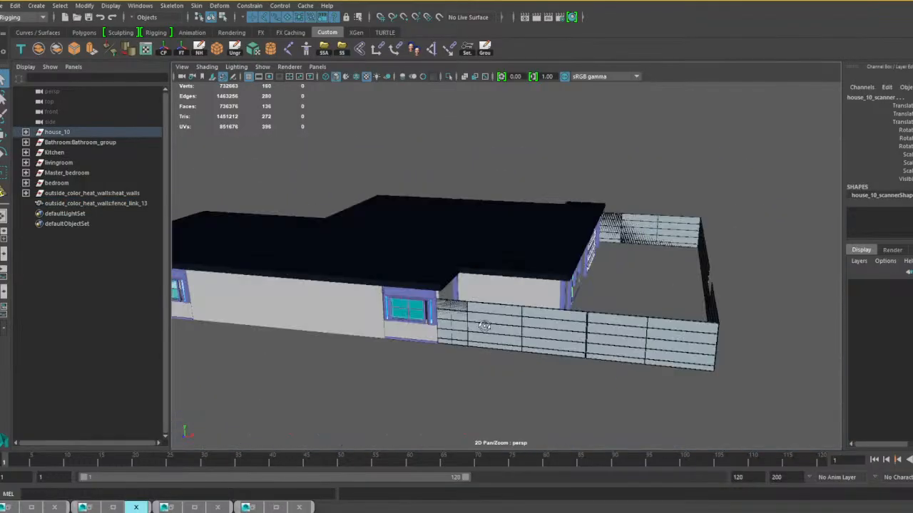
alt+drag(486, 325, 576, 325)
scroll(576, 324, down, 5)
alt+drag(511, 334, 743, 343)
scroll(643, 322, up, 4)
scroll(619, 334, up, 4)
alt+middle_drag(545, 339, 409, 321)
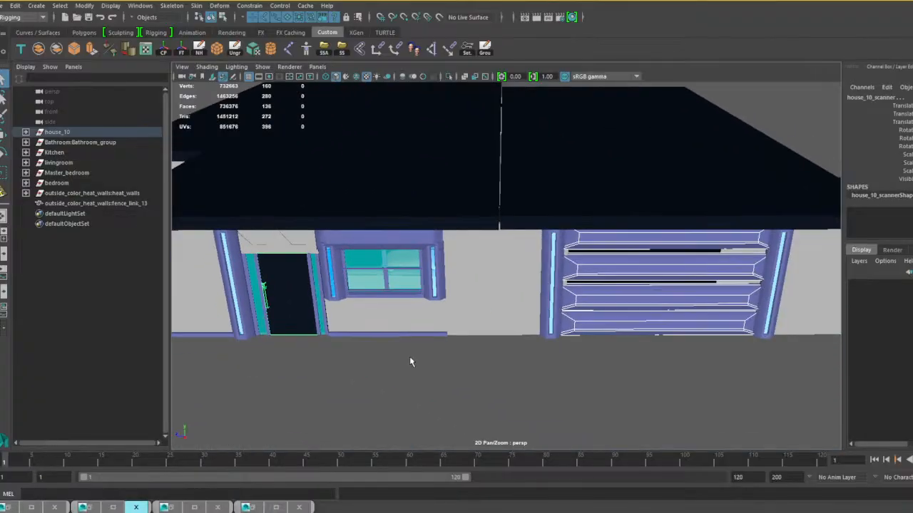
click(26, 132)
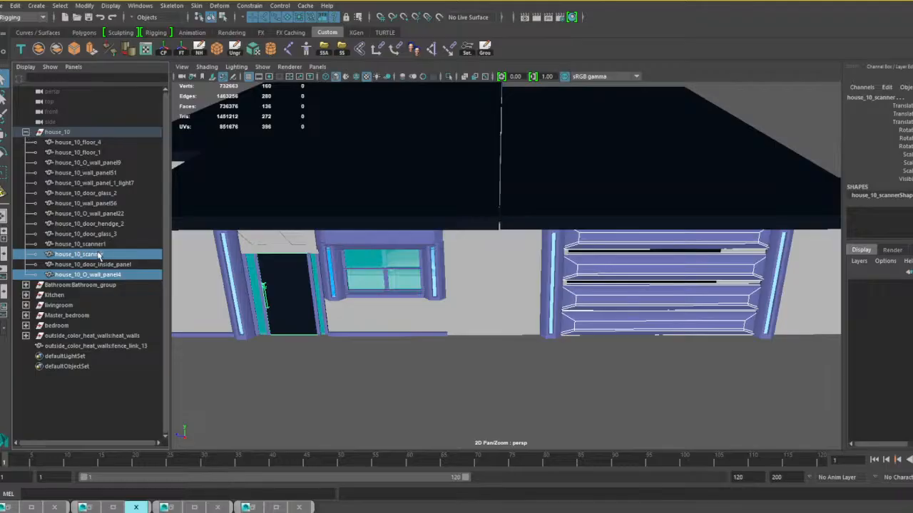
Combine the house_10 group's meshes into one, leaving house_10_scanner and house_10_O_wall_panel4 separate.
click(116, 266)
ctrl+click(98, 245)
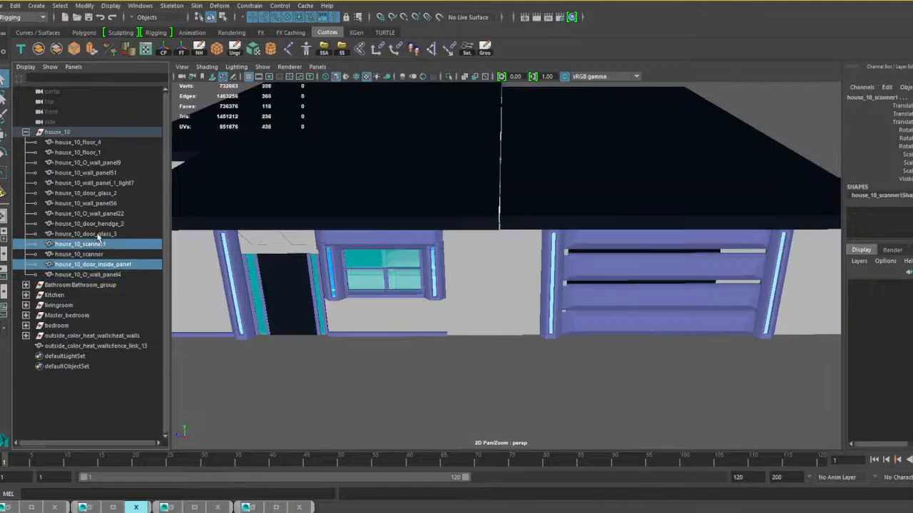
ctrl+click(98, 234)
ctrl+click(97, 224)
ctrl+click(97, 213)
ctrl+click(96, 203)
ctrl+click(96, 193)
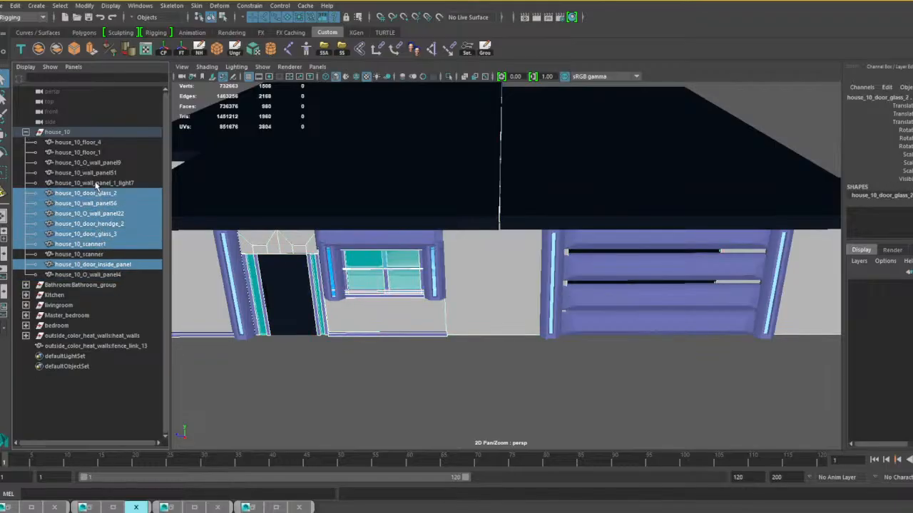
ctrl+click(98, 183)
ctrl+click(97, 173)
ctrl+click(98, 162)
ctrl+click(97, 152)
ctrl+click(97, 142)
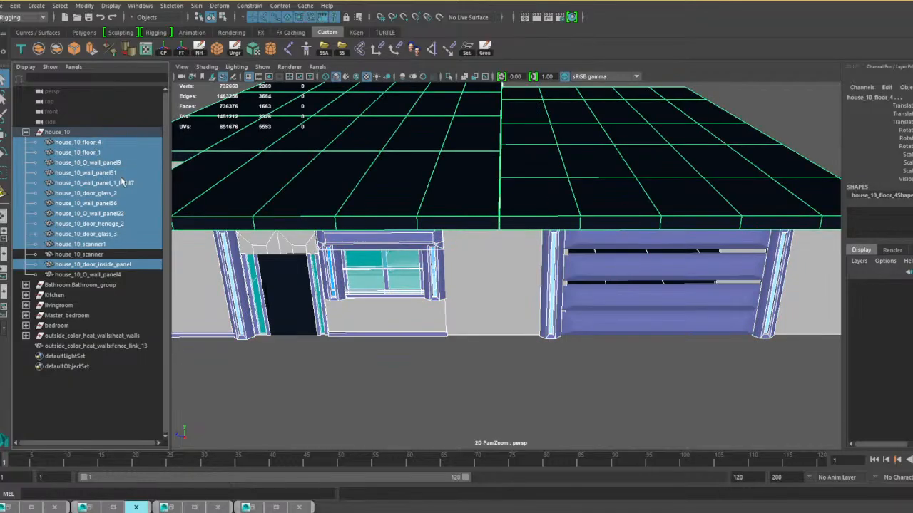
key(f)
alt+drag(515, 276, 534, 270)
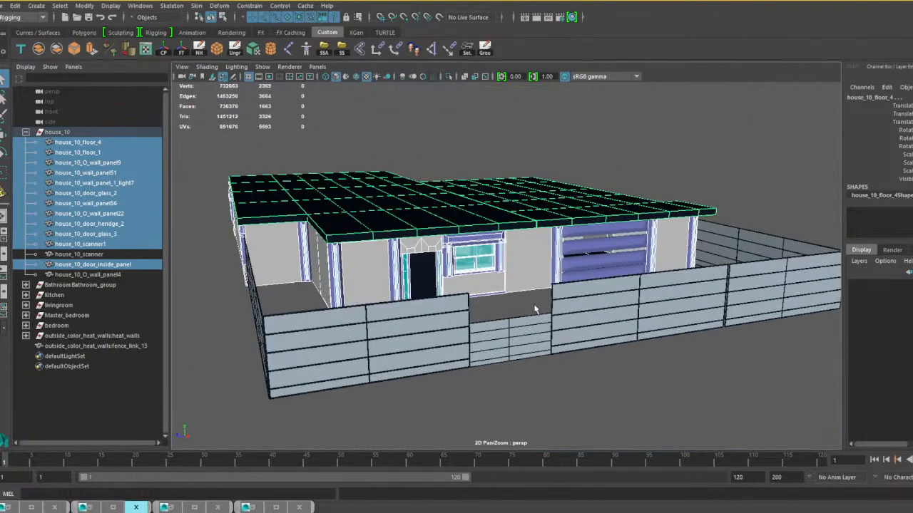
click(38, 48)
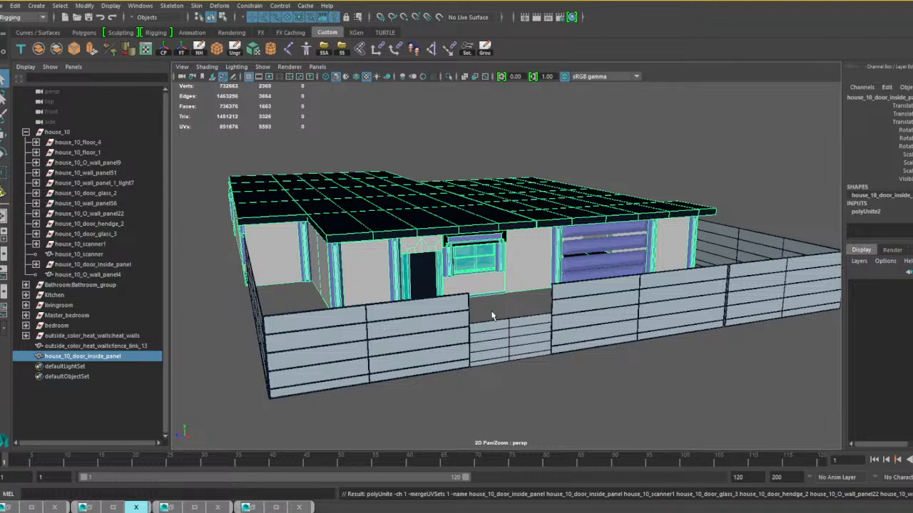
alt+drag(514, 255, 470, 270)
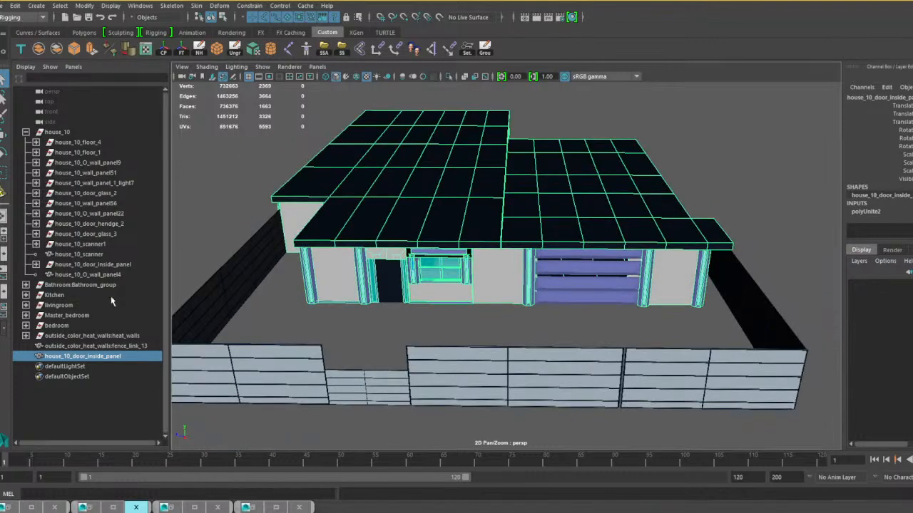
Clear the combined house mesh's construction history and ungroup the house_10 group.
click(235, 50)
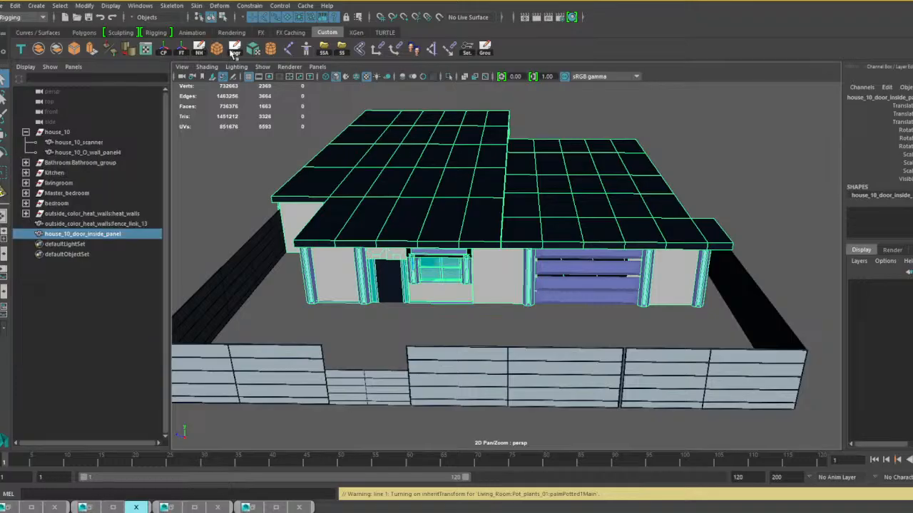
click(56, 133)
click(235, 50)
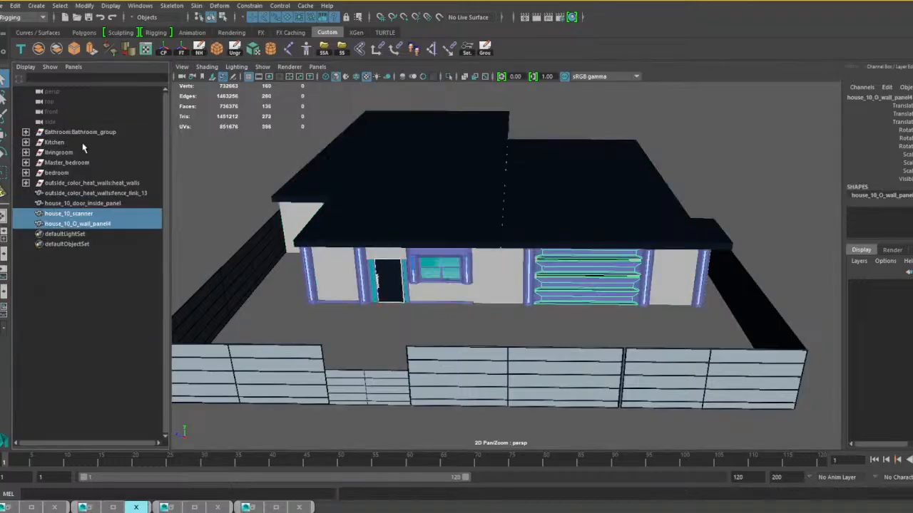
Turn off smooth mesh preview for the Bathroom_group, Kitchen and livingroom groups and combine each group into its own mesh.
click(69, 131)
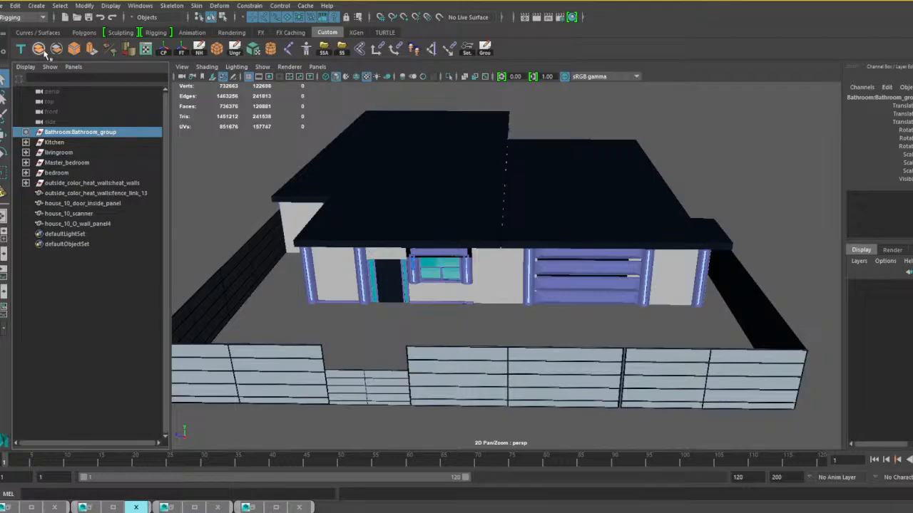
click(55, 143)
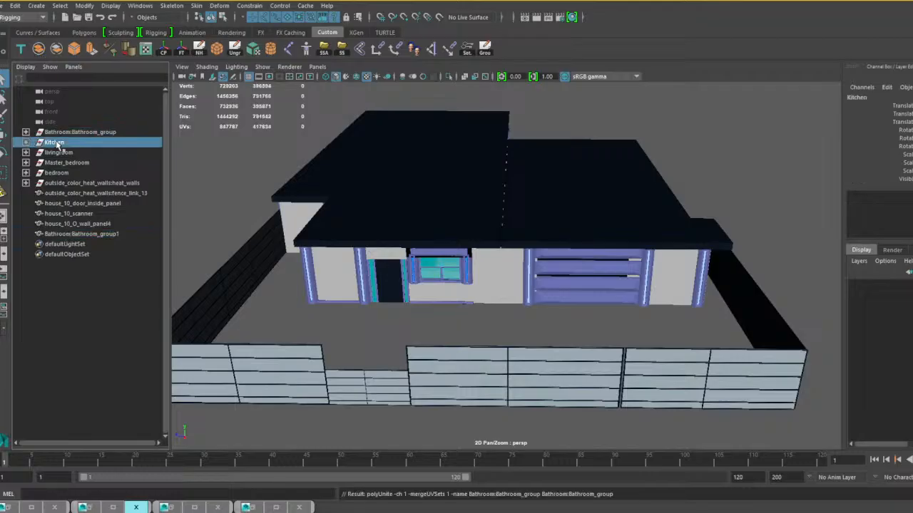
key(1)
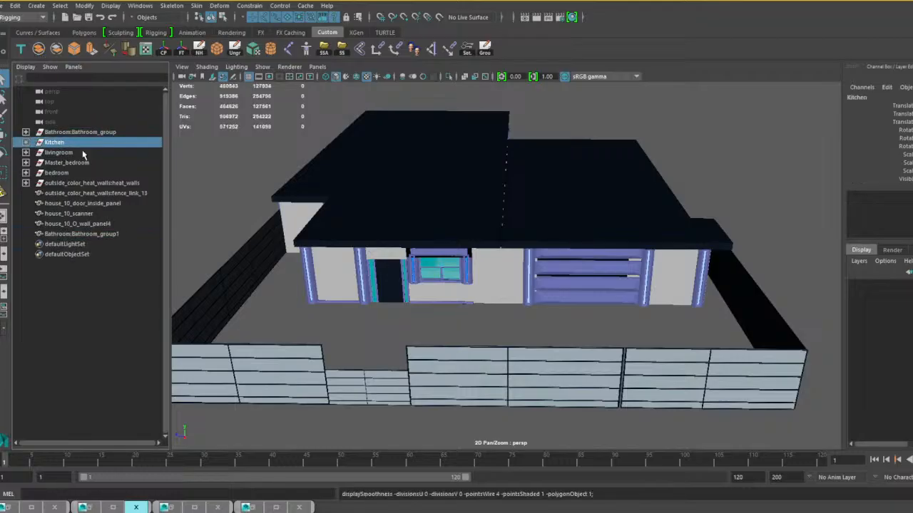
click(38, 50)
click(57, 153)
key(1)
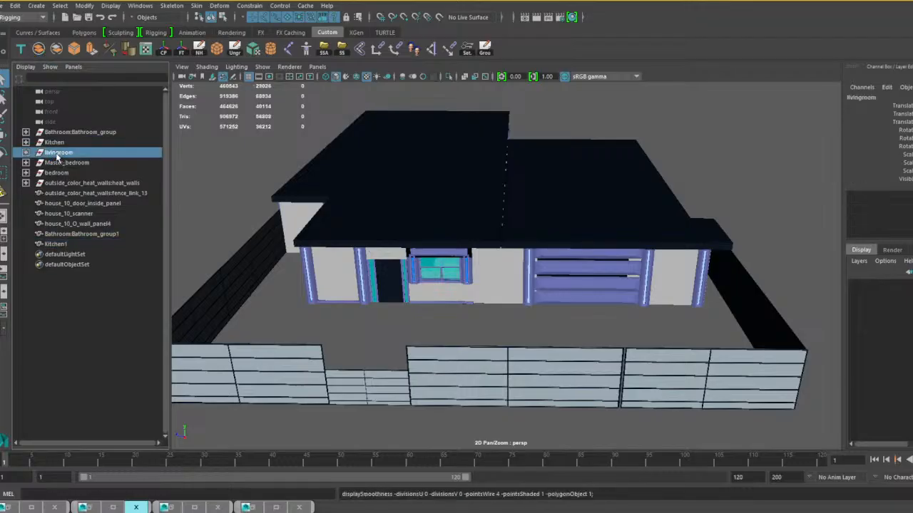
click(38, 49)
Turn off smooth mesh preview for the Master_bedroom and bedroom groups and combine each into a separate mesh.
click(57, 162)
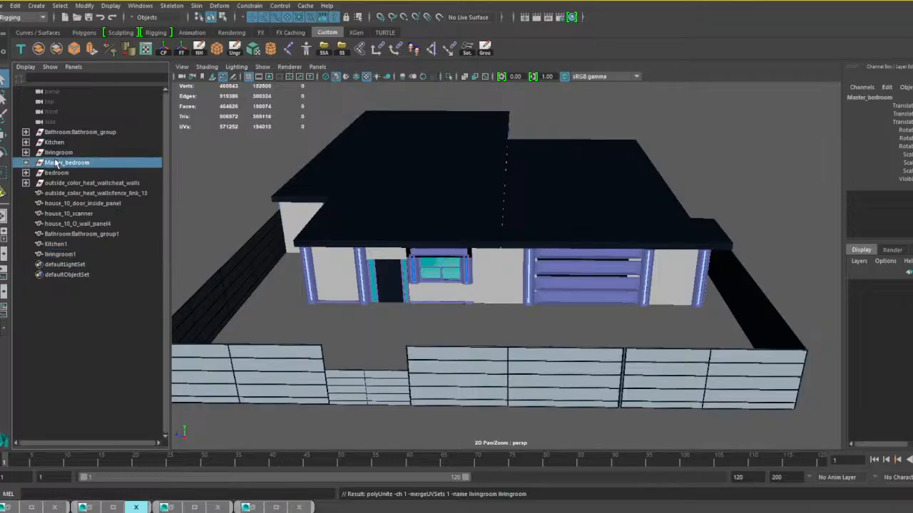
click(38, 48)
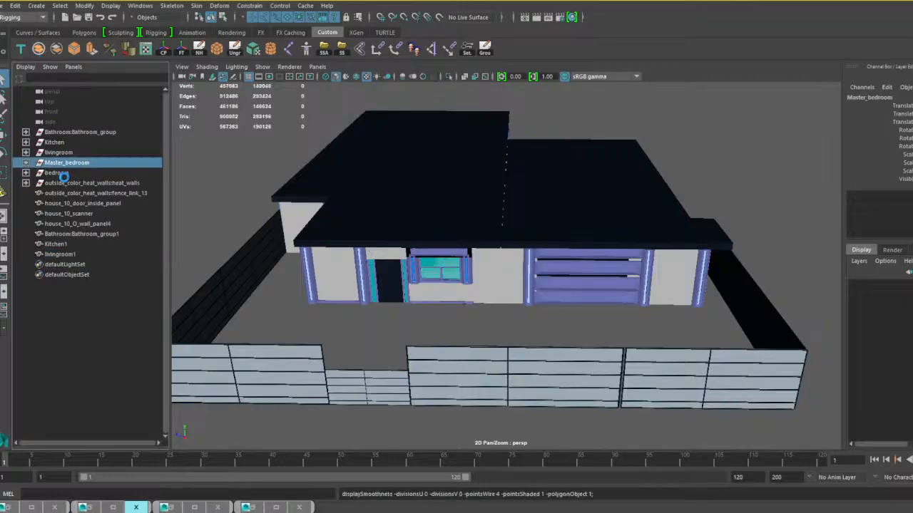
click(61, 174)
key(1)
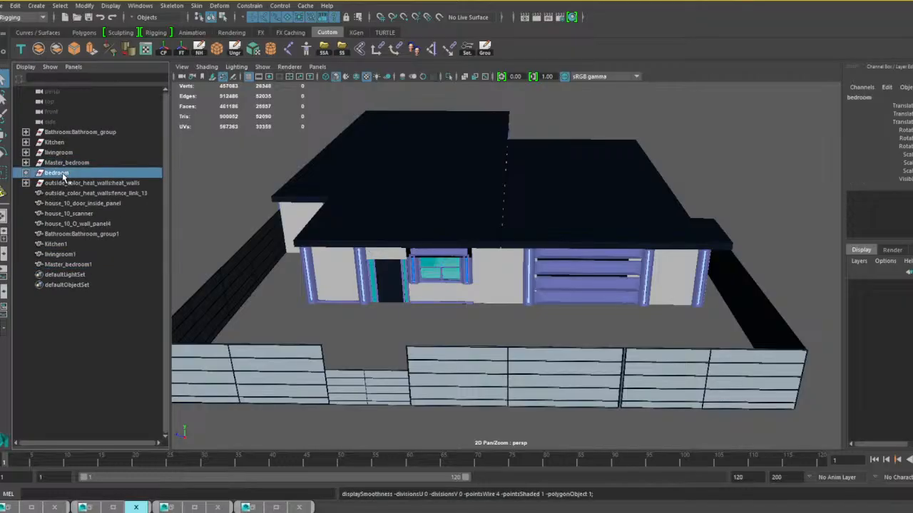
click(39, 49)
Ungroup the heat_walls group holding the front gate, and delete the emptied bathroom, kitchen, living room and two bedroom groups.
click(72, 184)
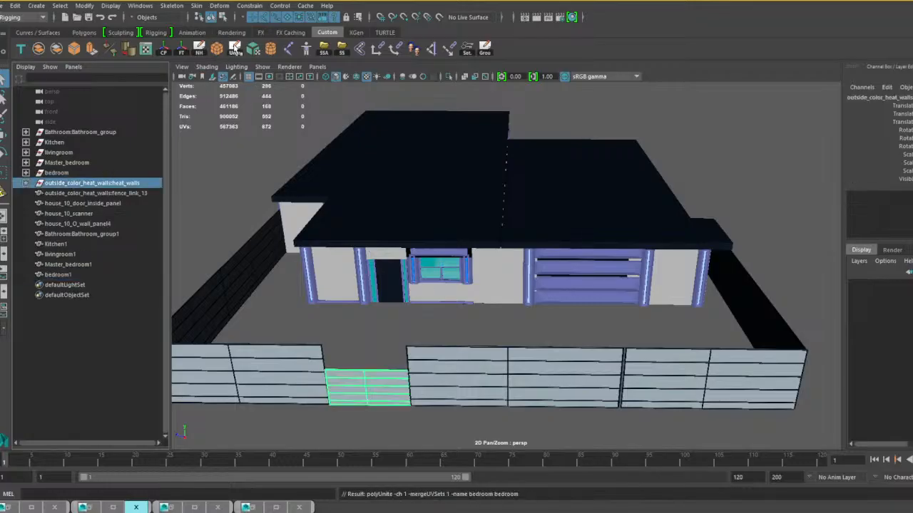
click(236, 48)
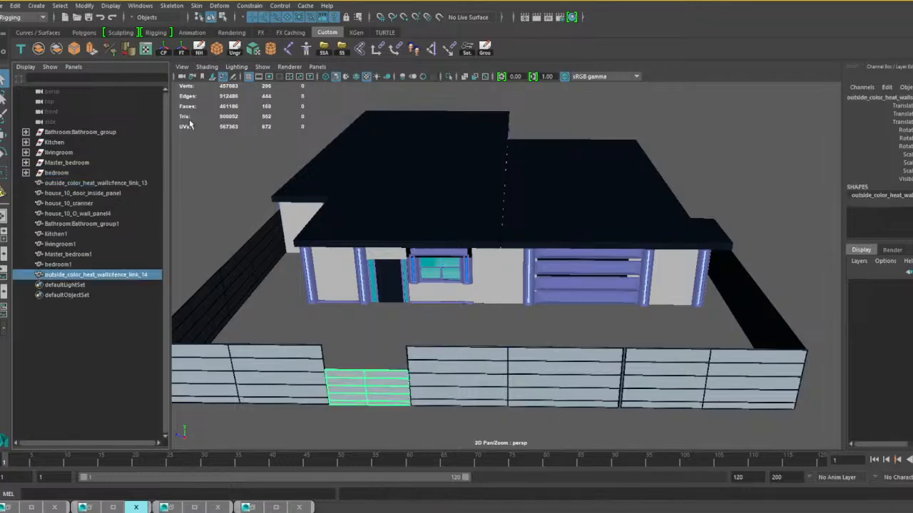
click(60, 135)
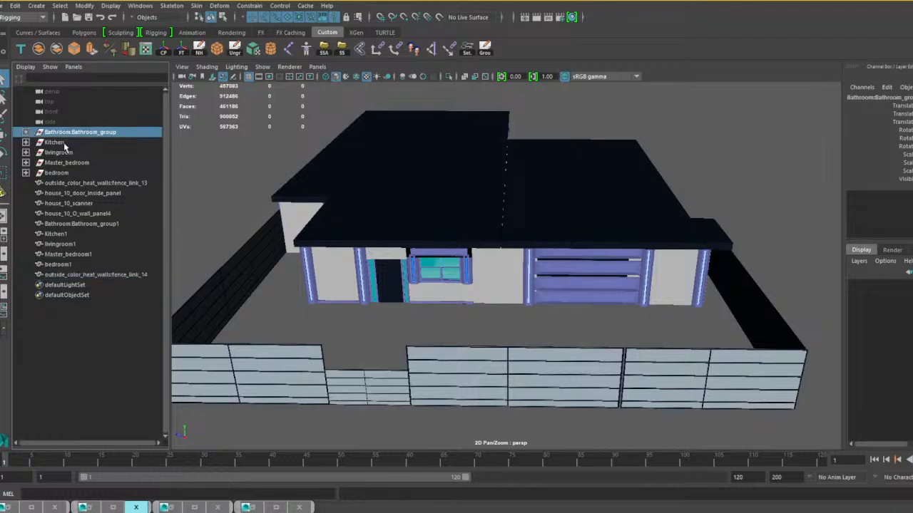
shift+click(66, 173)
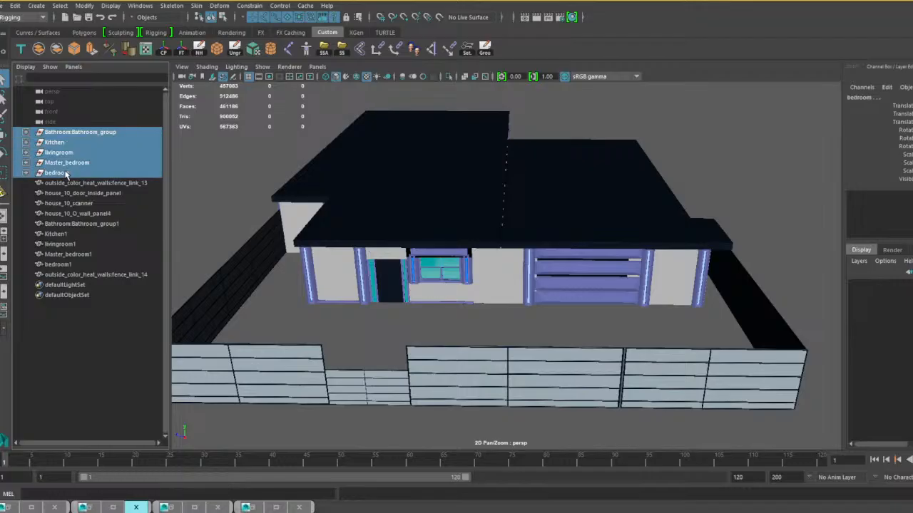
key(Delete)
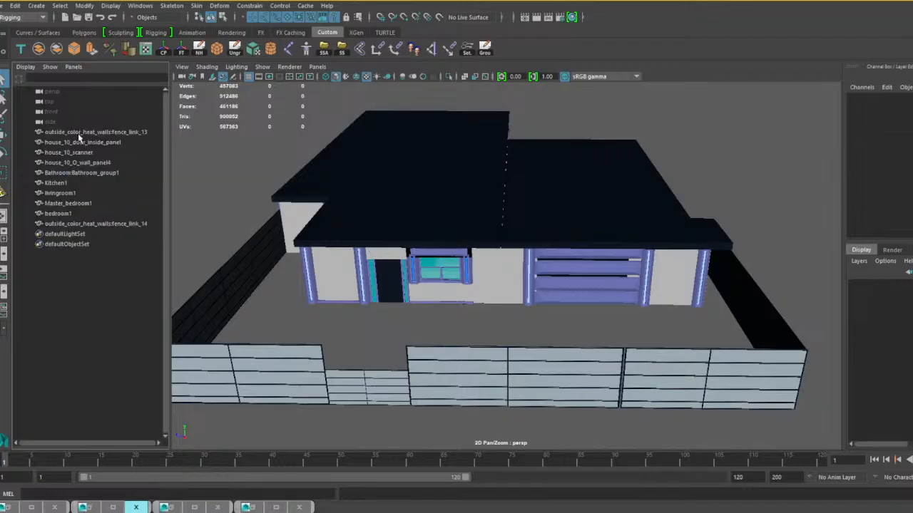
Rename the two fence meshes and the five combined room meshes with the House_10_ prefix, replacing any namespaces.
click(77, 133)
ctrl+click(75, 183)
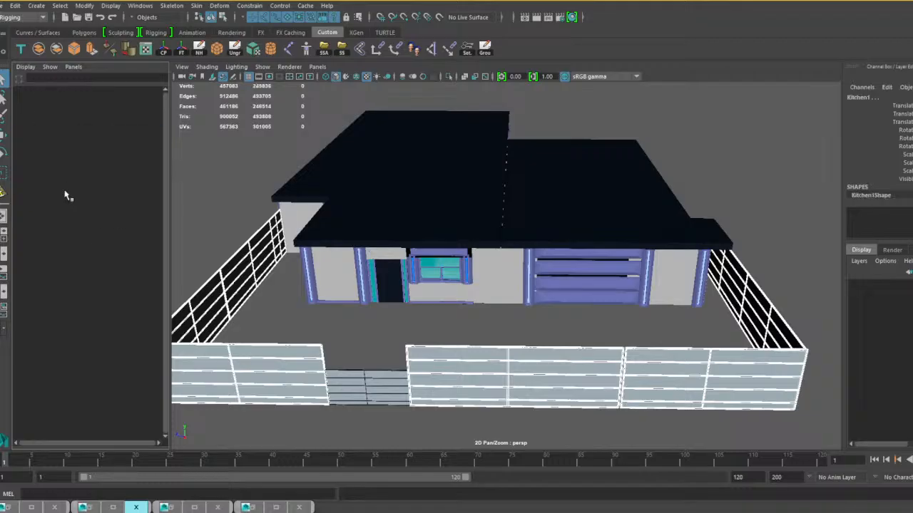
ctrl+click(66, 193)
ctrl+click(67, 204)
ctrl+click(69, 214)
ctrl+click(73, 225)
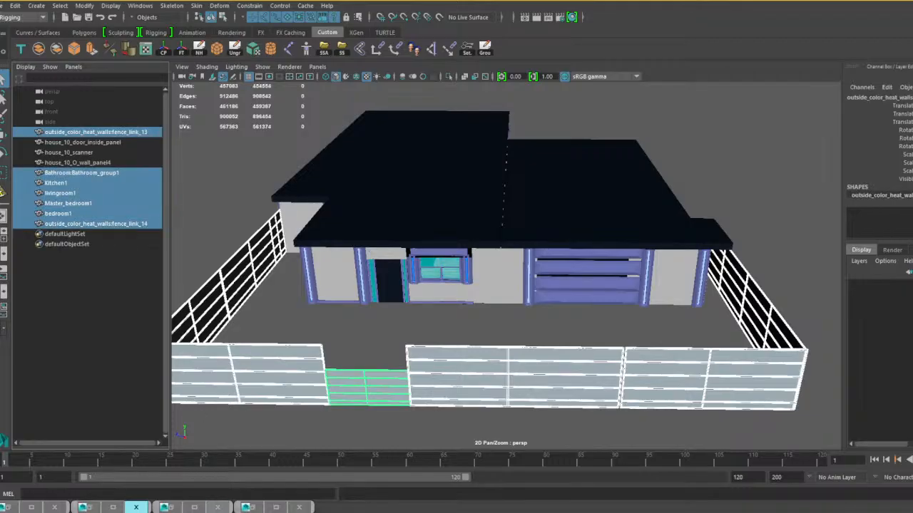
right_click(248, 507)
click(259, 492)
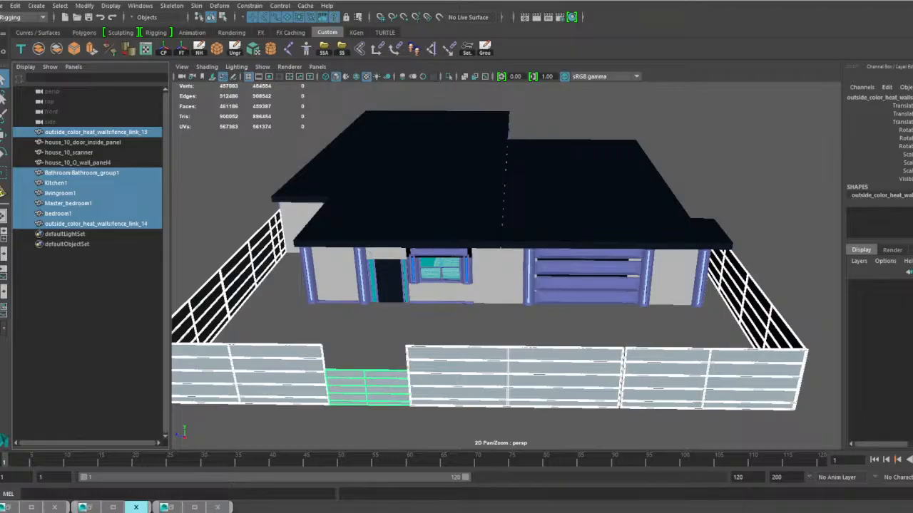
key(Return)
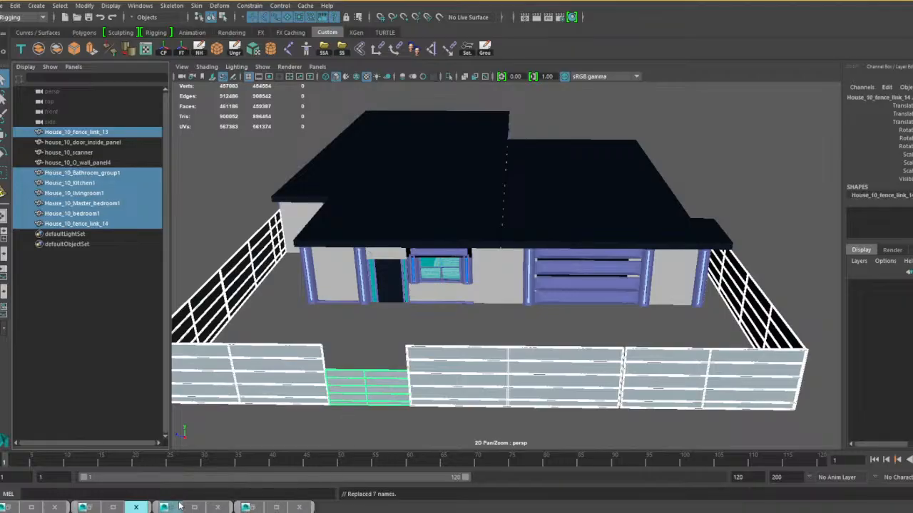
Select all the house 10 meshes from House_10_fence_link_13 through House_10_fence_link_14.
click(89, 135)
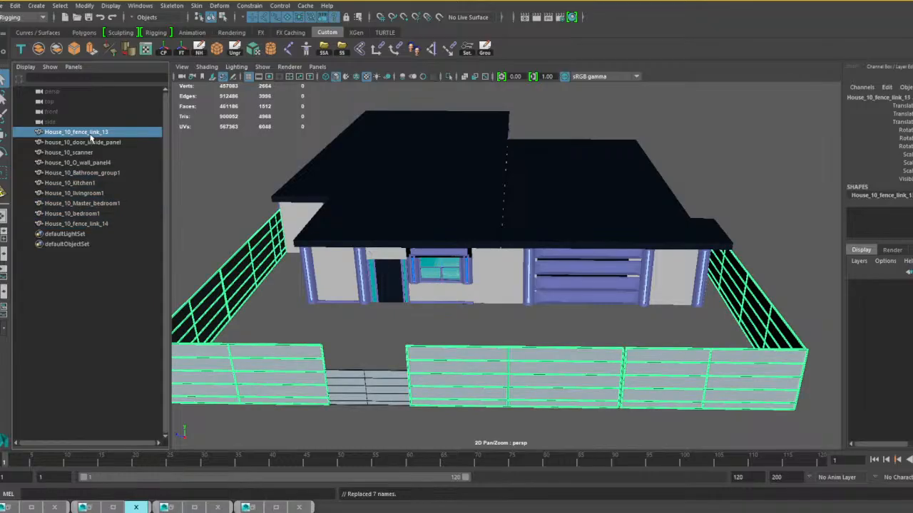
shift+click(91, 224)
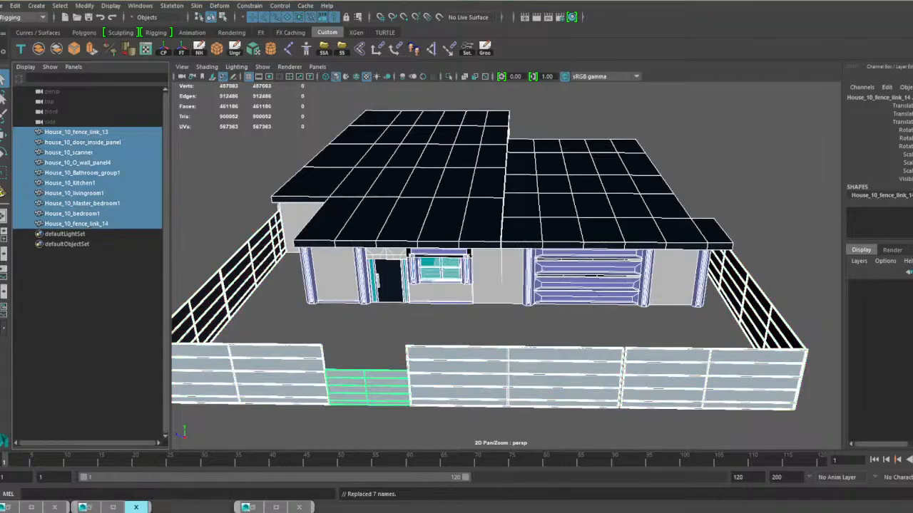
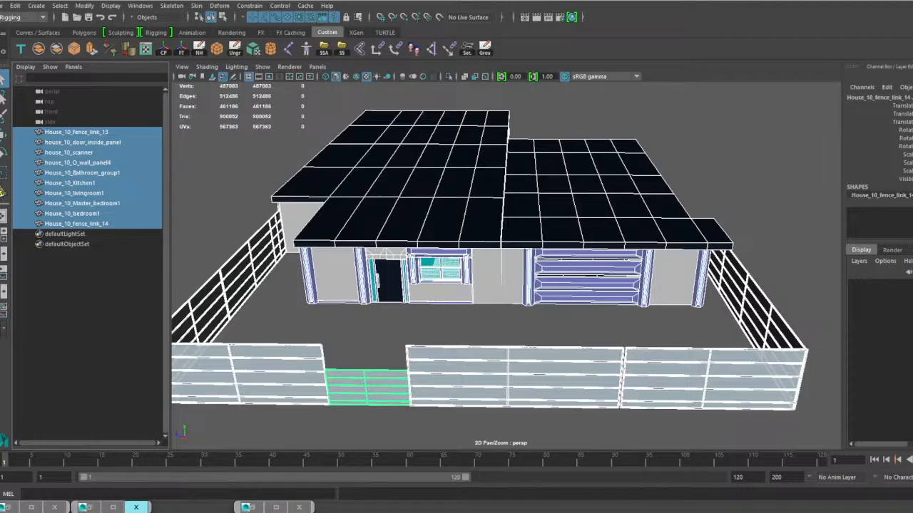
Save the scene as house 10 complete .mb in the Houses folder, replacing the existing file.
click(6, 6)
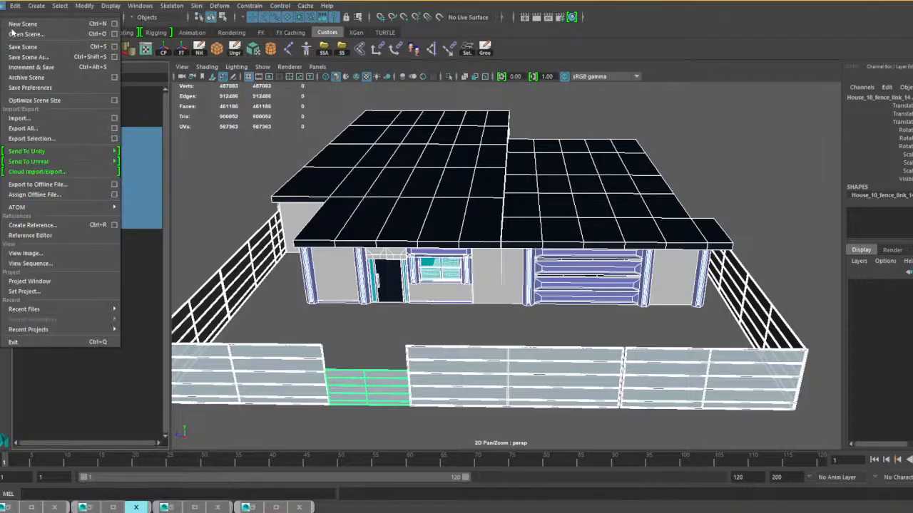
click(39, 58)
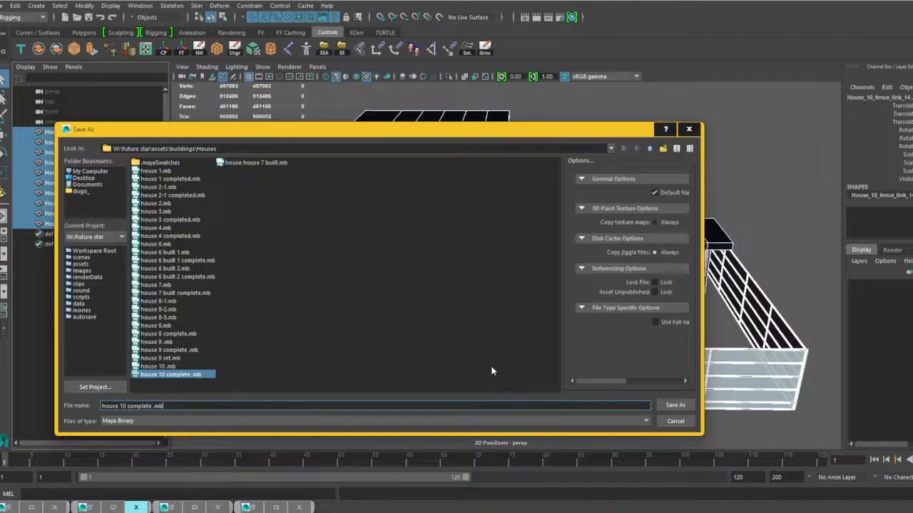
click(675, 405)
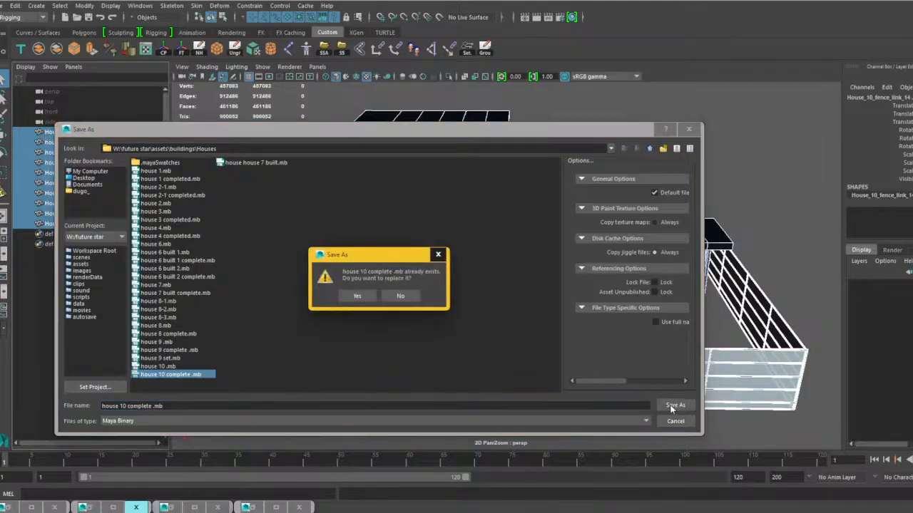
click(358, 297)
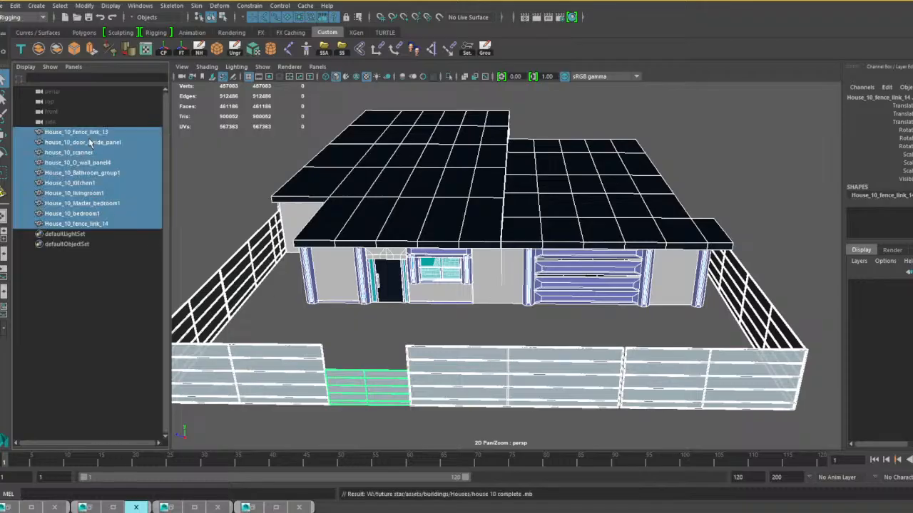
Group all the selected house 10 meshes and name the group House_10.
key(ctrl+g)
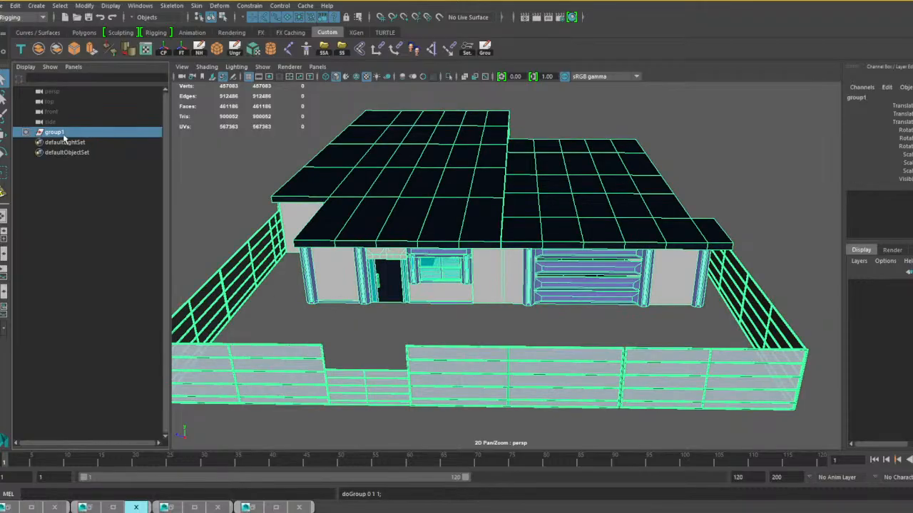
double_click(65, 132)
text(House_10)
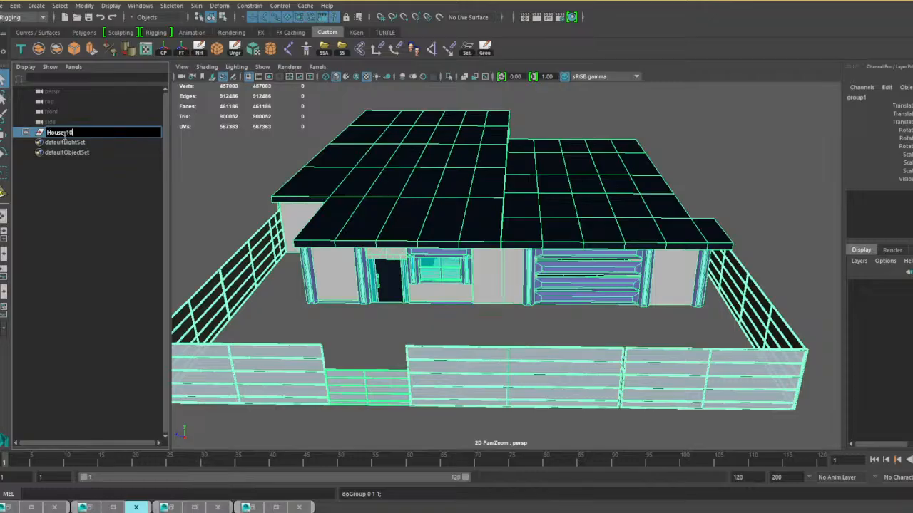
key(Return)
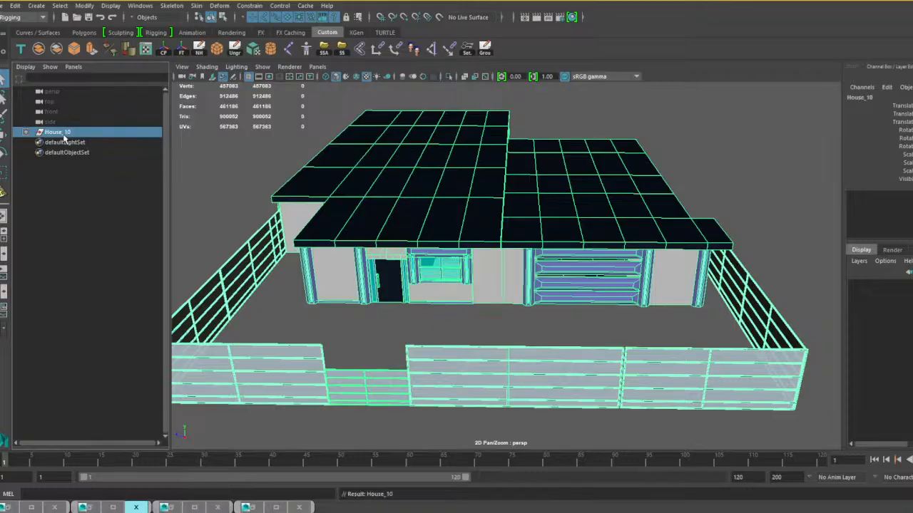
Save the scene with the House_10 group over the existing house 10 complete .mb file.
click(4, 6)
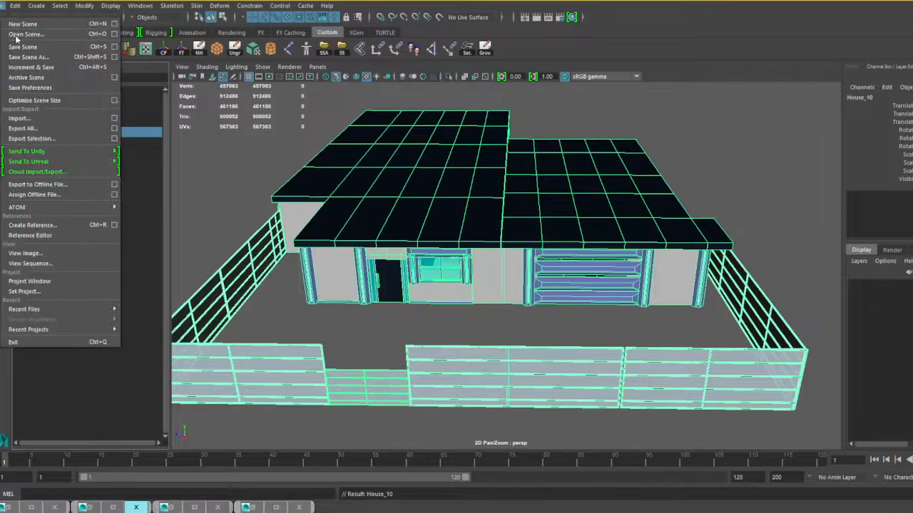
click(26, 57)
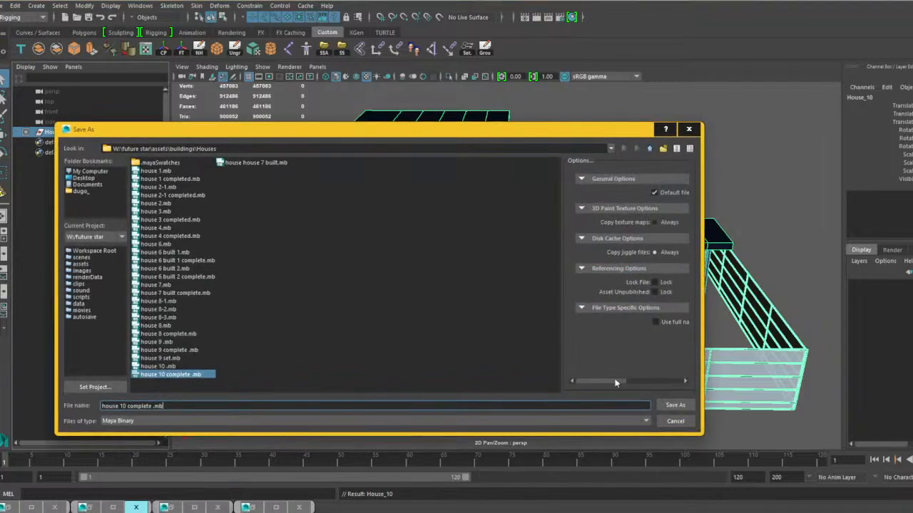
click(674, 405)
click(357, 297)
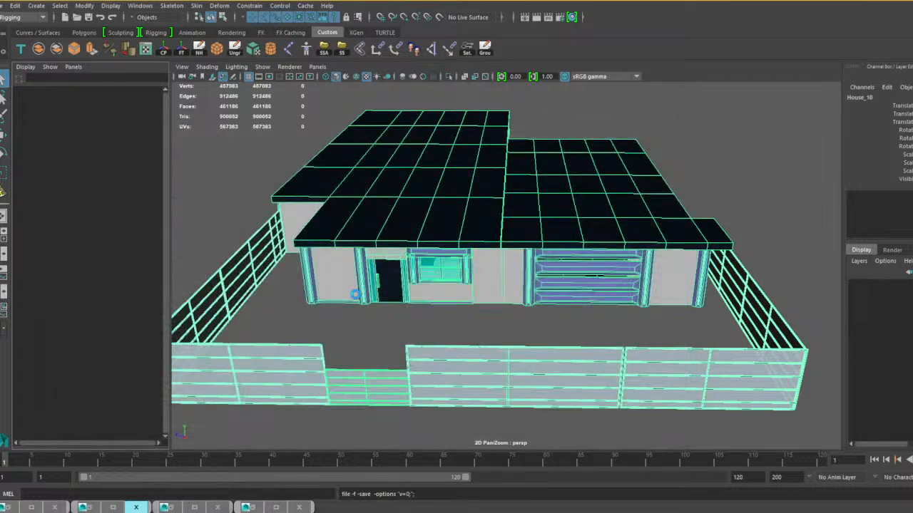
Open house house 7 built.mb, saving the changes to the current scene, and view the whole house.
click(3, 7)
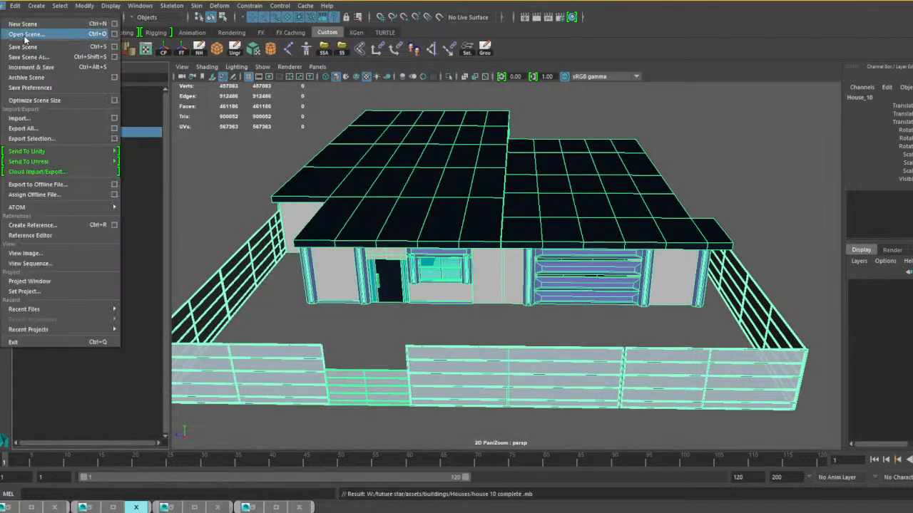
click(29, 35)
click(253, 164)
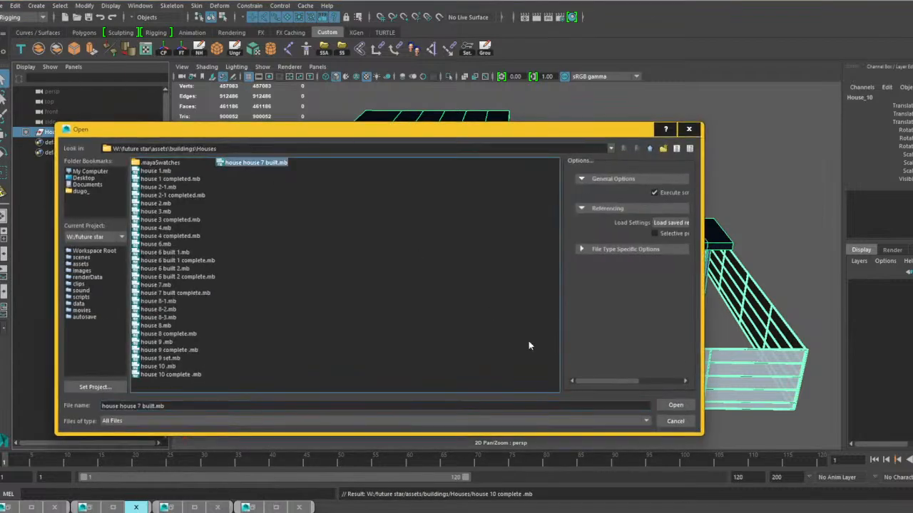
click(671, 404)
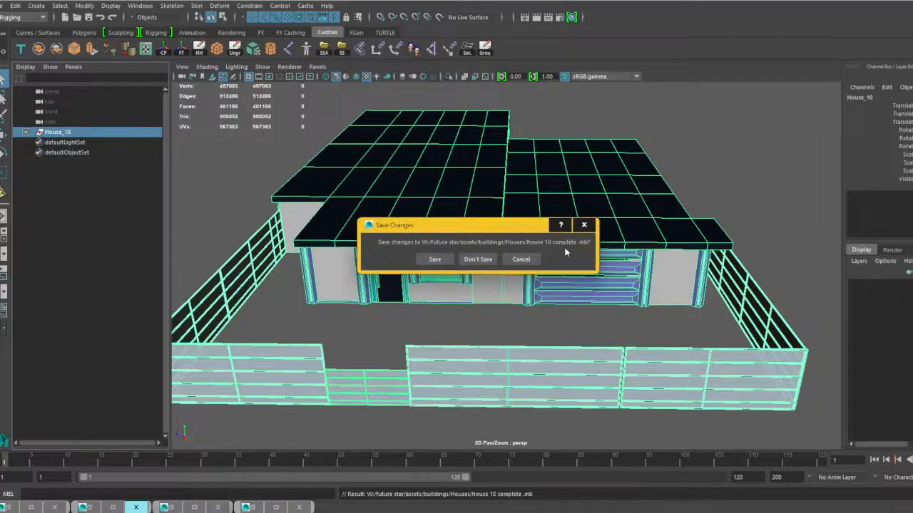
click(435, 260)
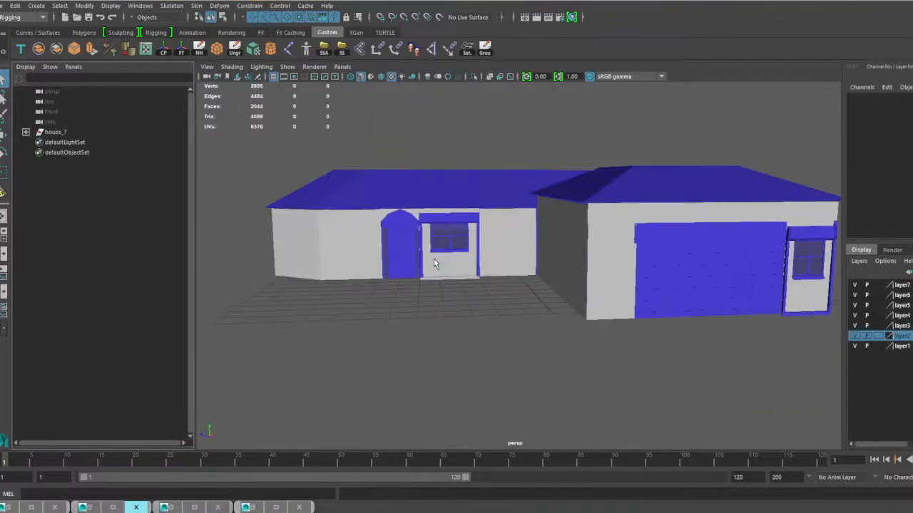
scroll(490, 252, down, 4)
alt+drag(469, 279, 501, 284)
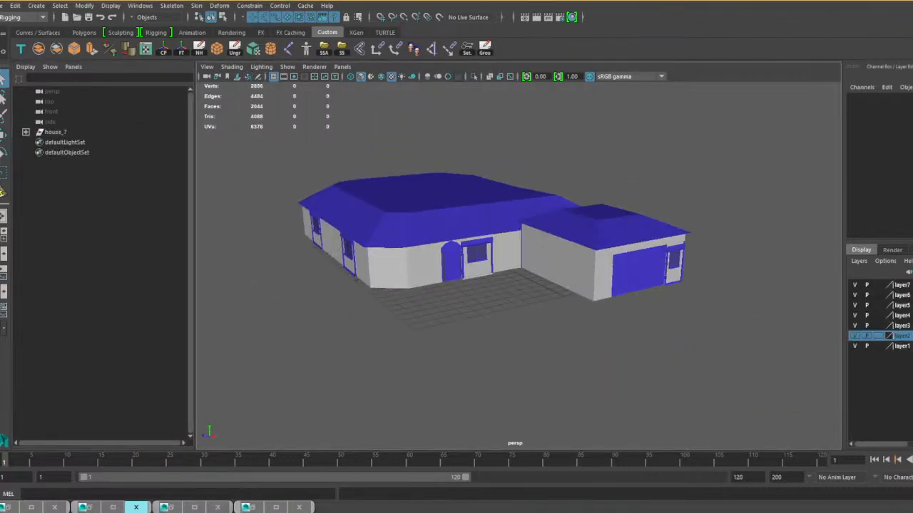
Open bridge 01.mb from the connectors\Big outside stuff folder, saving the current scene's changes, and minimize the Visor window.
click(4, 5)
click(28, 28)
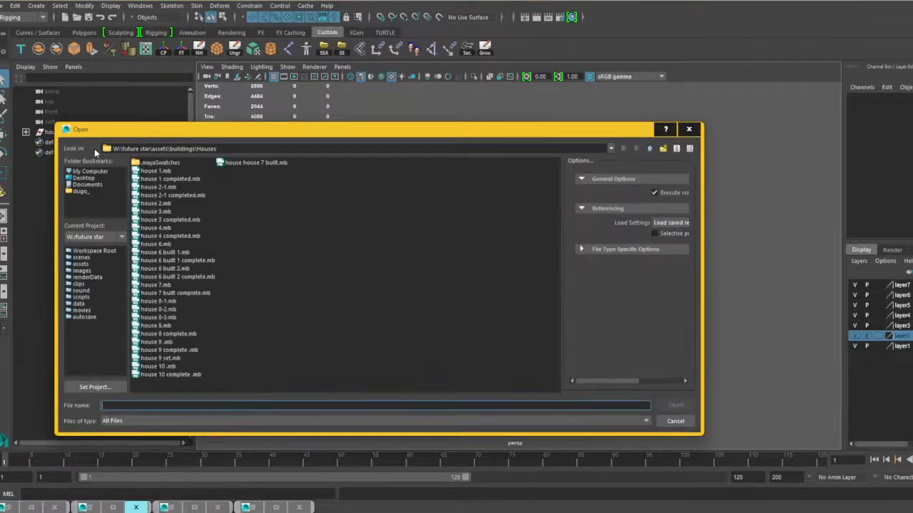
click(649, 149)
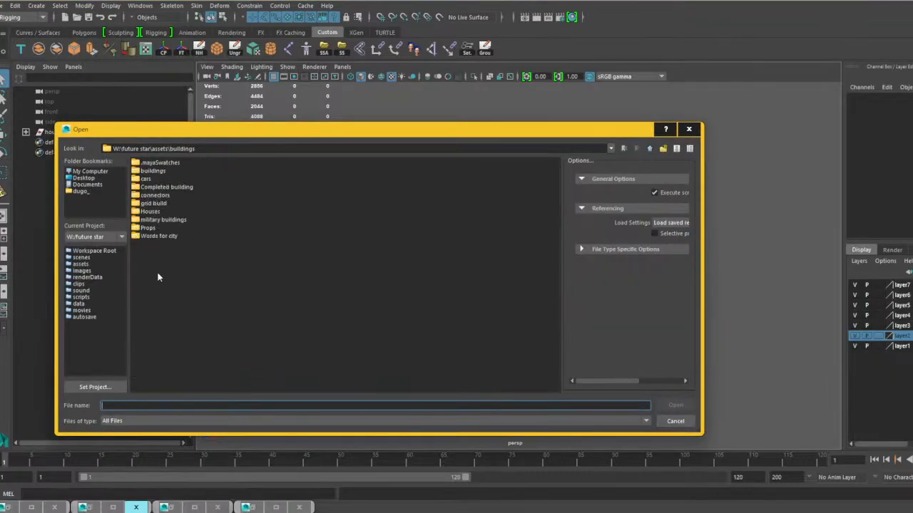
double_click(160, 194)
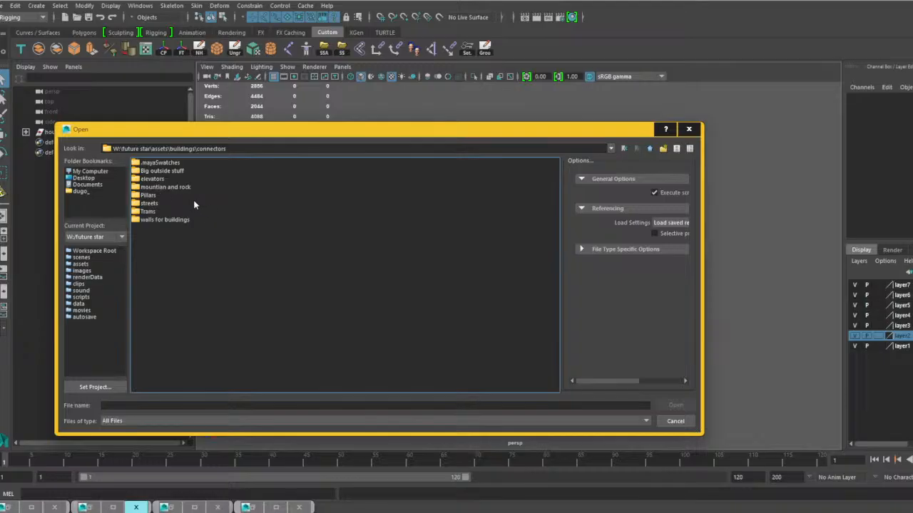
double_click(170, 171)
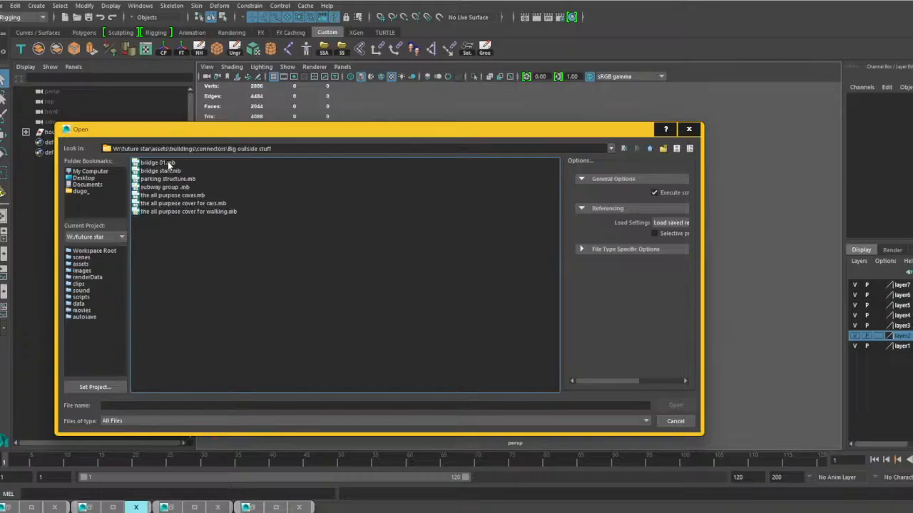
click(168, 163)
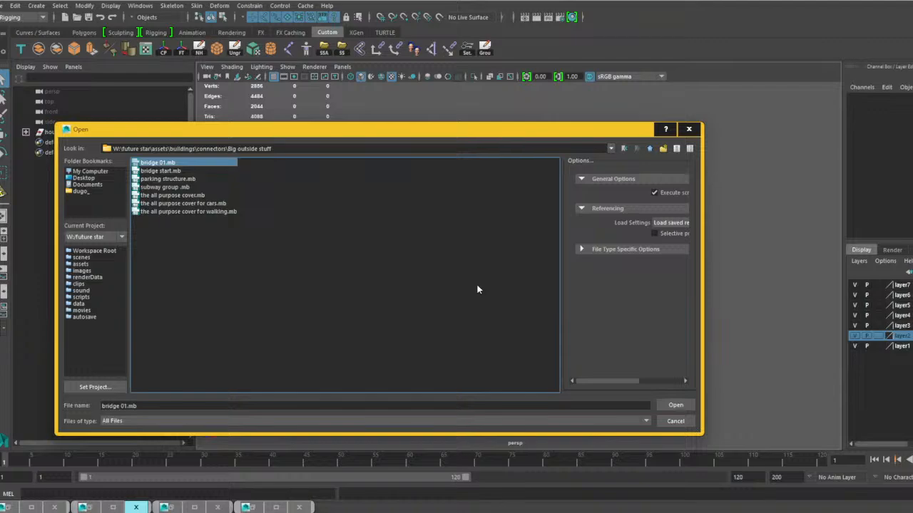
click(675, 405)
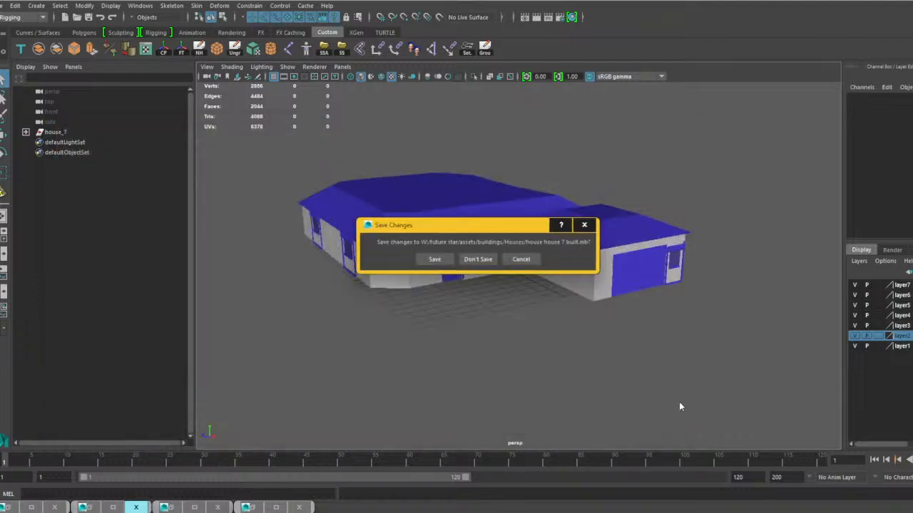
click(435, 259)
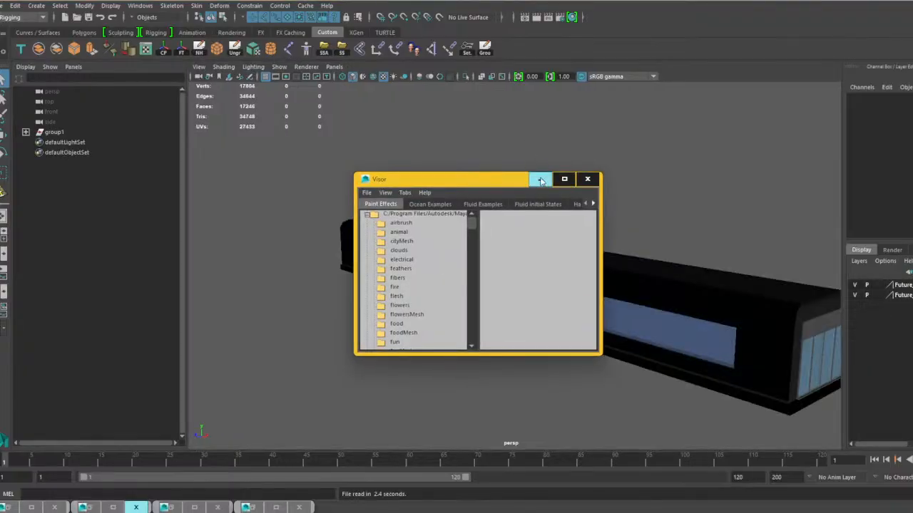
click(540, 180)
Select the Glass_door_2_with_slide:glass_sliding_door group at the bridge entrance and expand it within group1 to show its parts.
alt+drag(510, 279, 561, 241)
scroll(507, 241, up, 8)
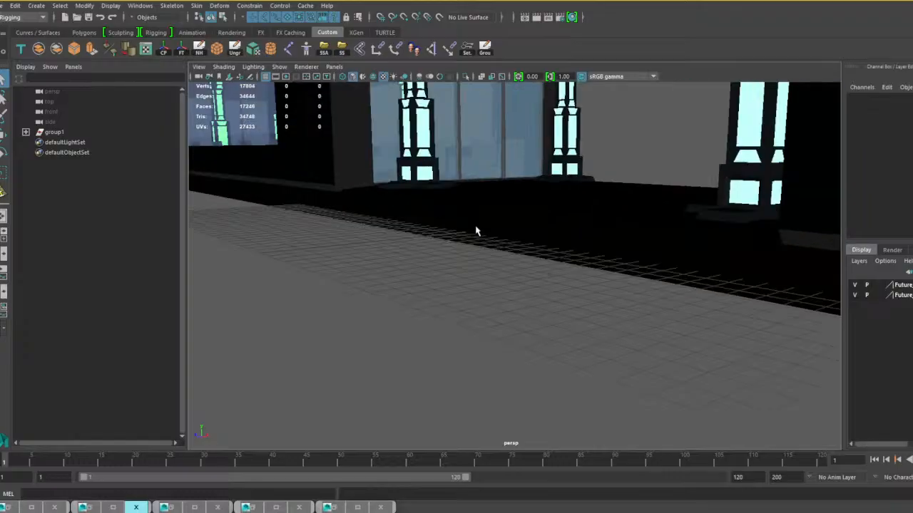
alt+middle_drag(472, 171, 526, 321)
scroll(525, 320, up, 3)
alt+drag(542, 313, 593, 308)
scroll(495, 297, up, 5)
scroll(497, 299, down, 6)
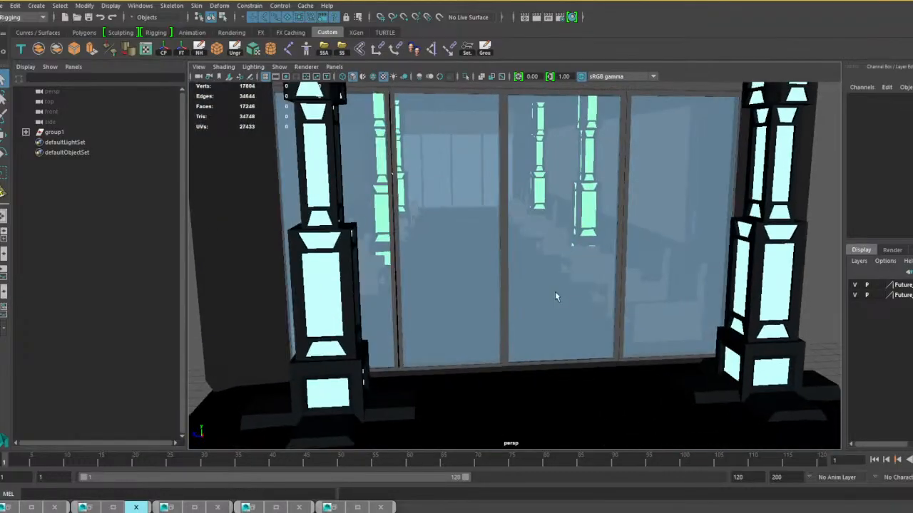
click(554, 295)
key(Up)
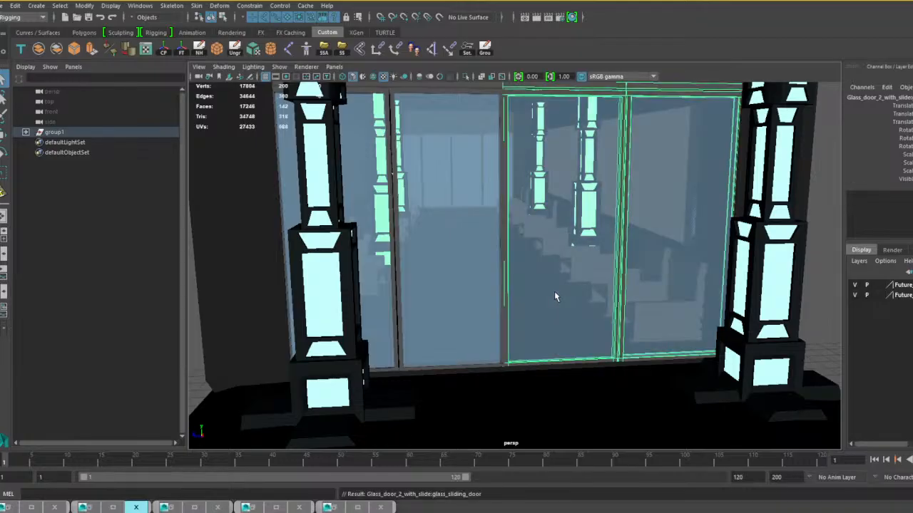
click(26, 133)
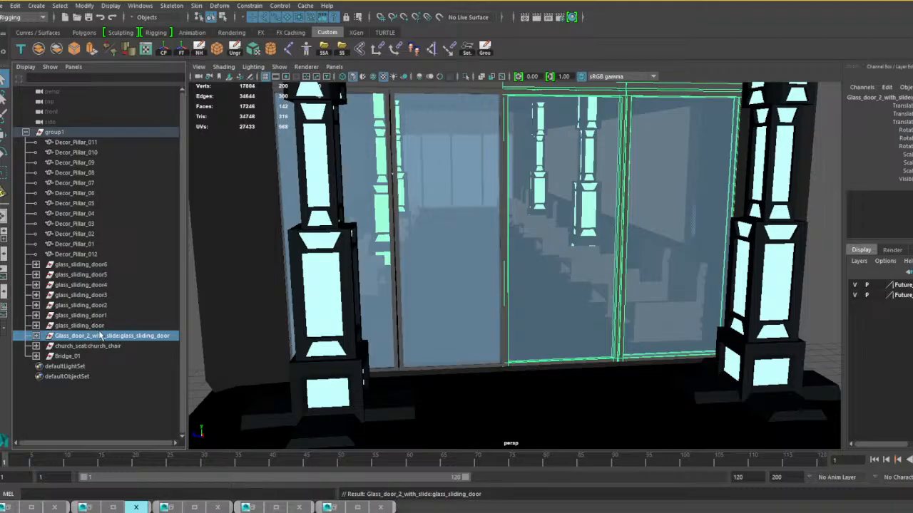
click(36, 336)
scroll(84, 325, down, 5)
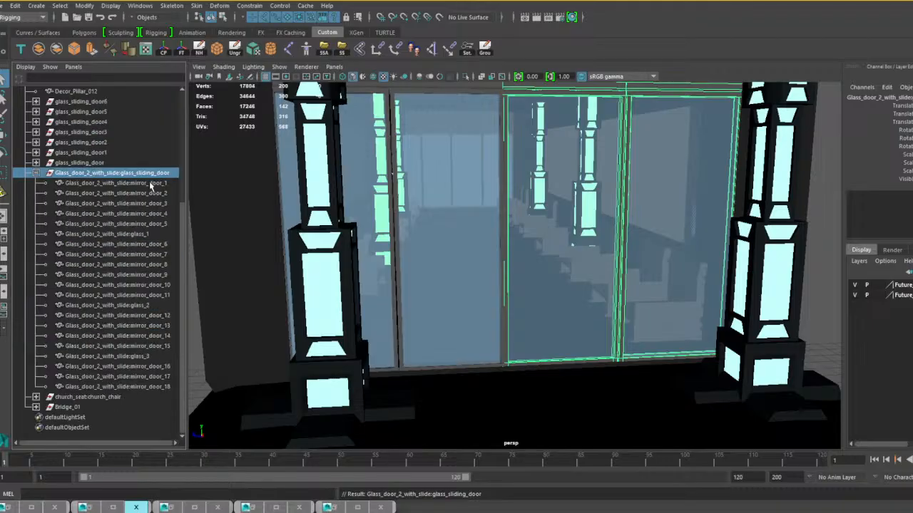
Combine mirror_door_1 through mirror_door_5 with glass_1 into one door mesh, center its pivot, and undo a test move.
click(115, 183)
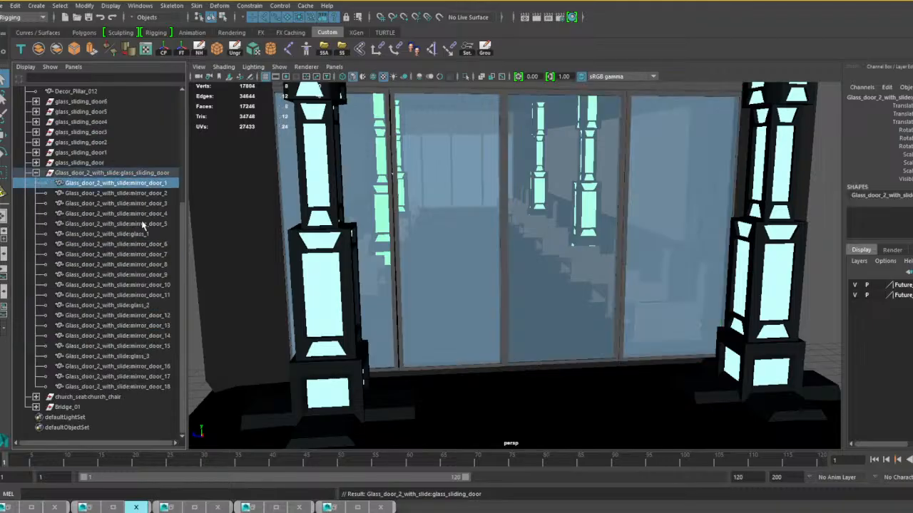
shift+click(143, 224)
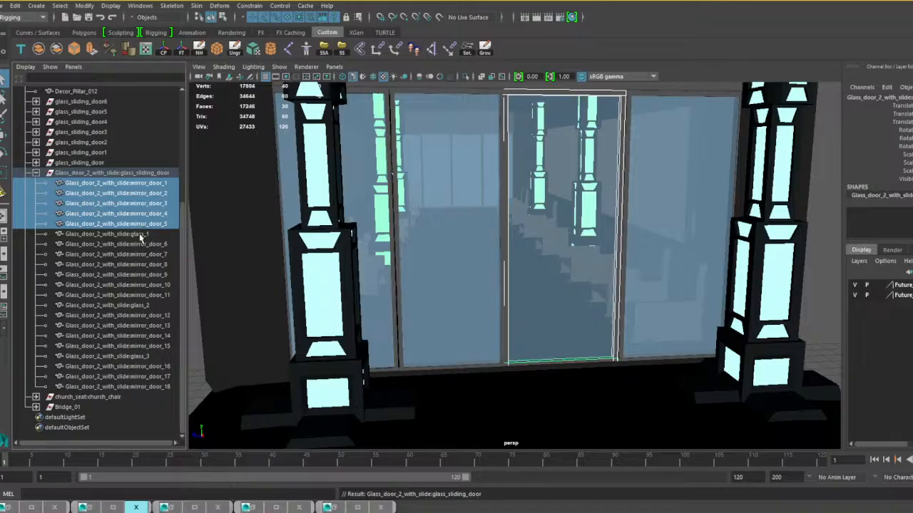
shift+click(141, 235)
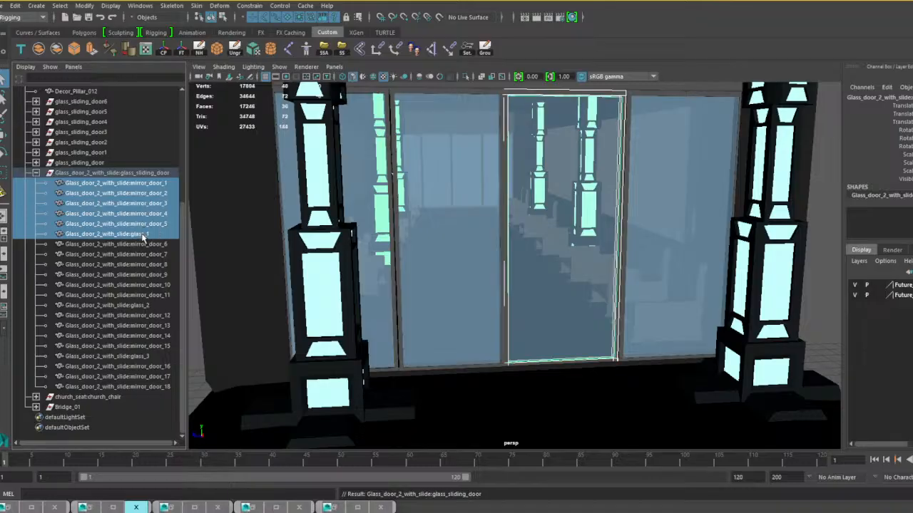
click(39, 47)
alt+drag(403, 347, 467, 327)
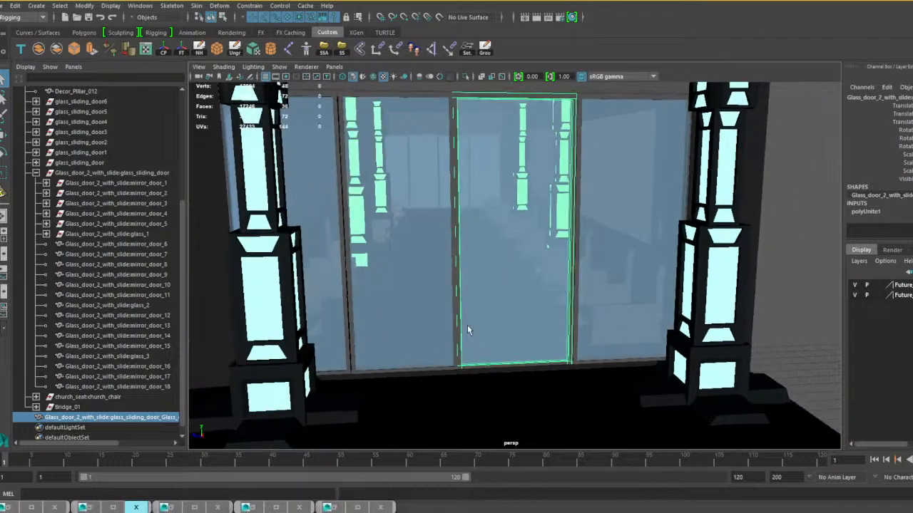
click(164, 50)
mouse_move(467, 240)
mouse_down()
mouse_move(546, 241)
mouse_move(484, 233)
mouse_up()
key(ctrl+z)
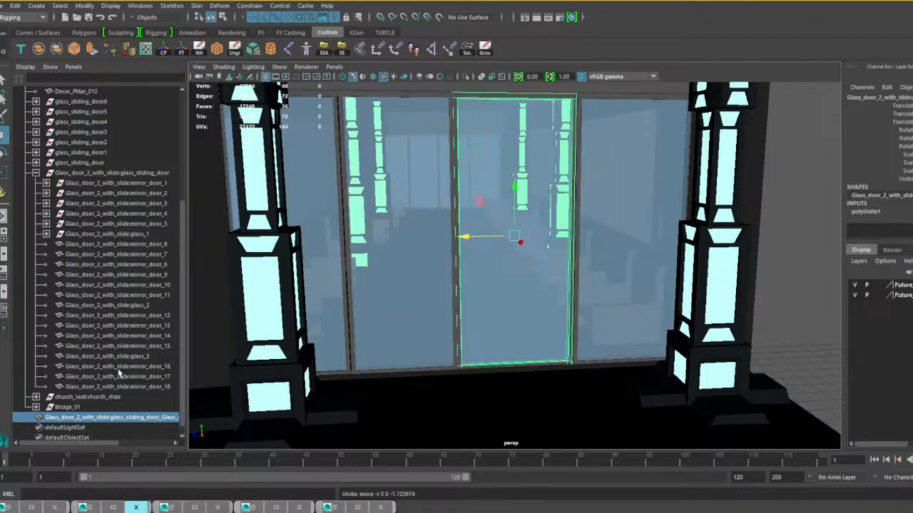
Combine mirror_door_6 through mirror_door_11 with glass_2 of the Glass_door_2_with_slide:glass_sliding_door group into one mesh.
click(111, 245)
shift+click(123, 295)
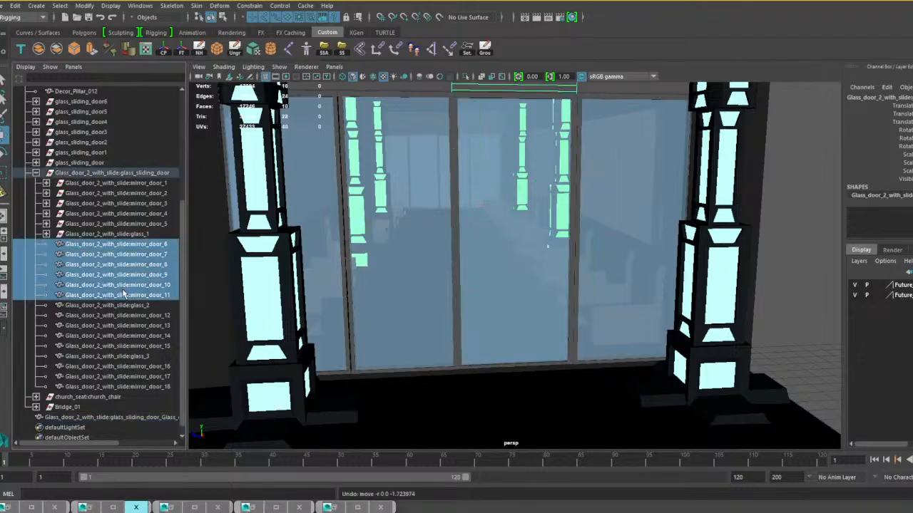
alt+drag(408, 302, 450, 280)
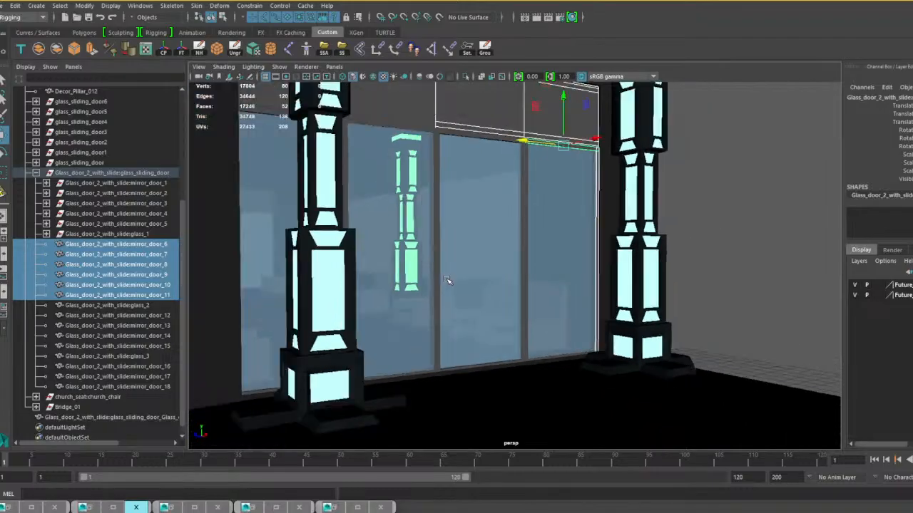
alt+middle_drag(493, 346, 514, 366)
alt+drag(514, 366, 548, 336)
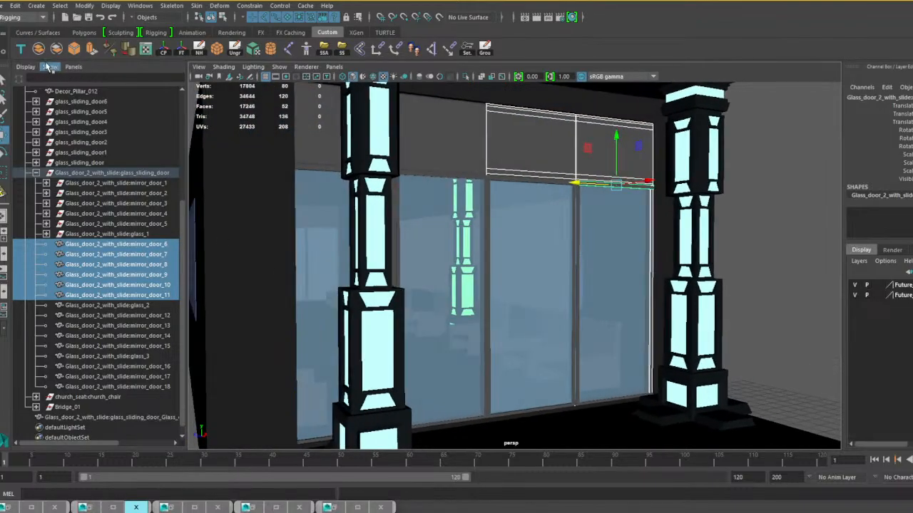
shift+click(130, 306)
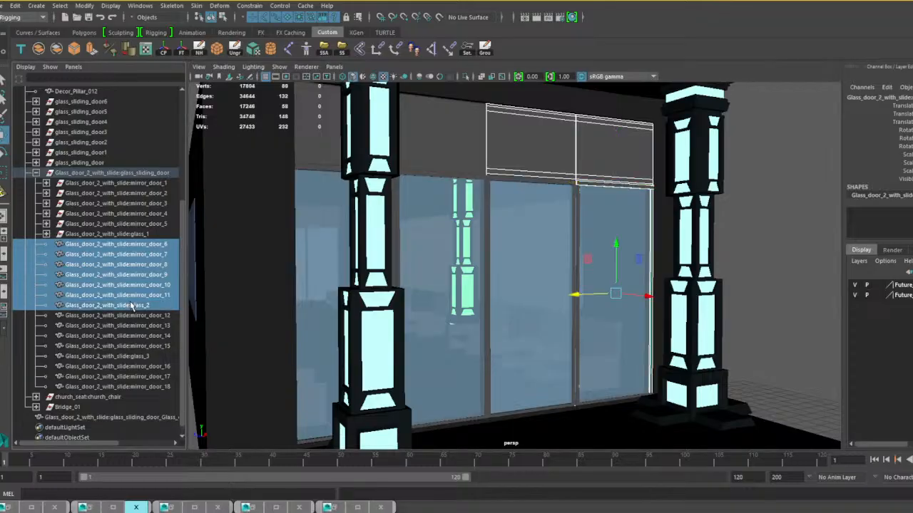
click(42, 51)
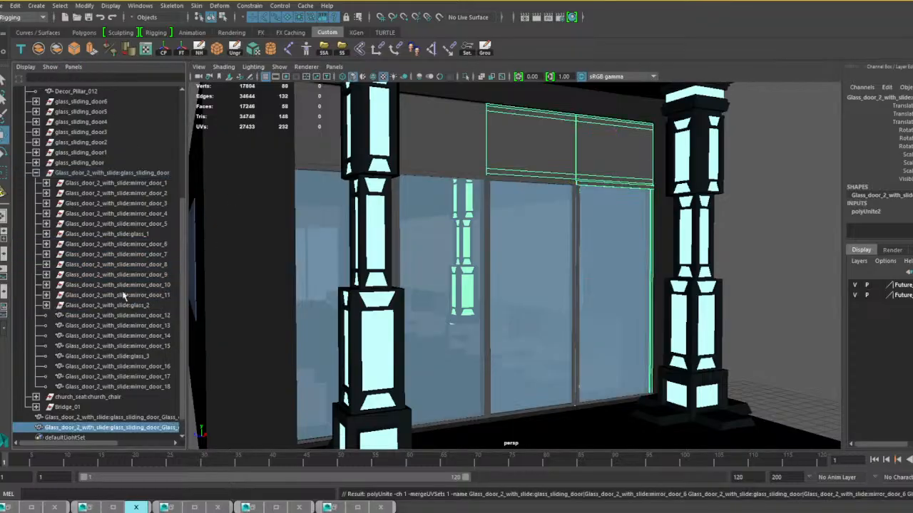
Combine mirror_door_12 through mirror_door_15 into one mesh, and glass_3 with mirror_door_16 through mirror_door_18 into another.
click(131, 315)
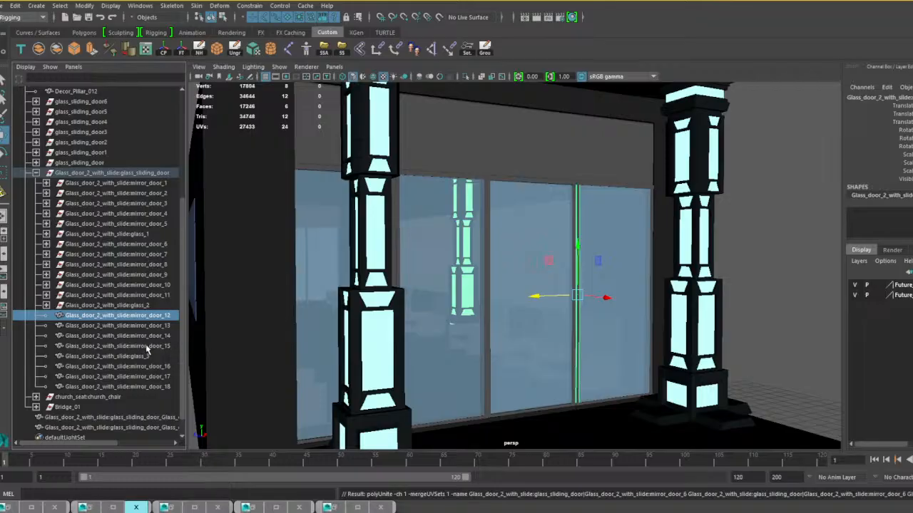
shift+click(147, 347)
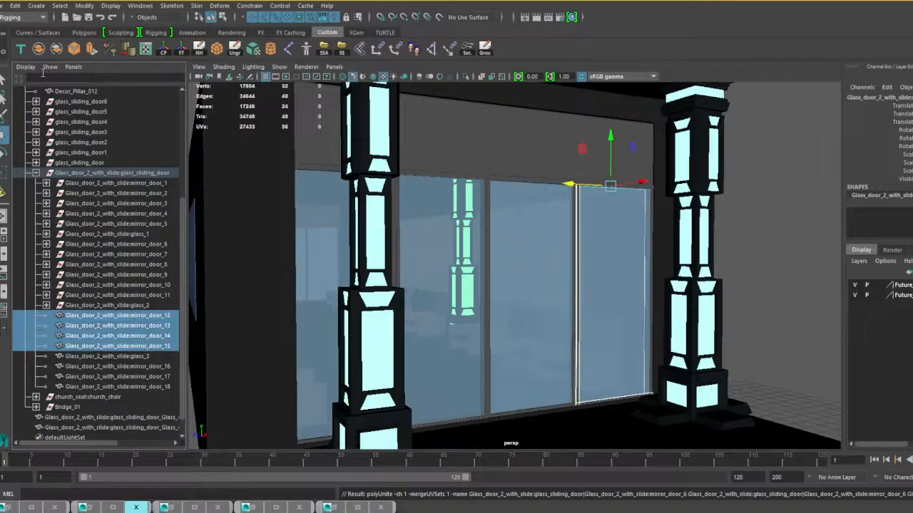
click(39, 48)
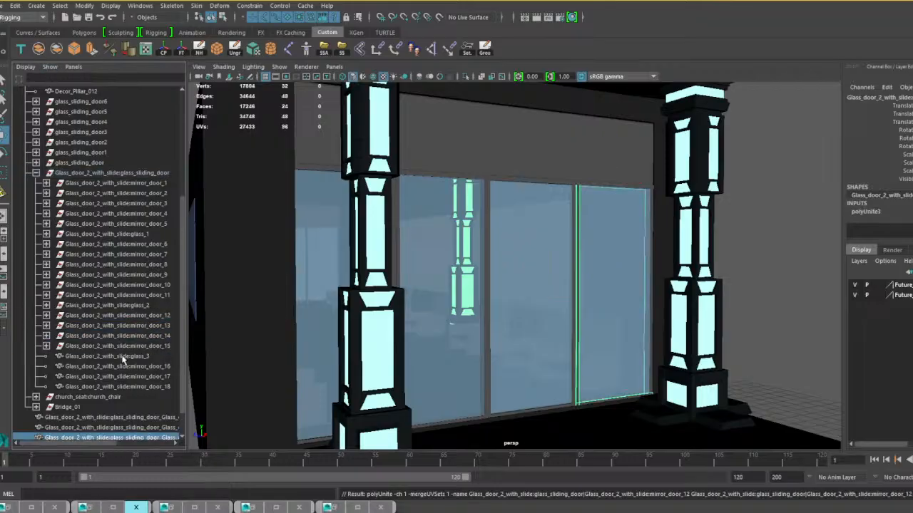
click(123, 356)
shift+click(135, 385)
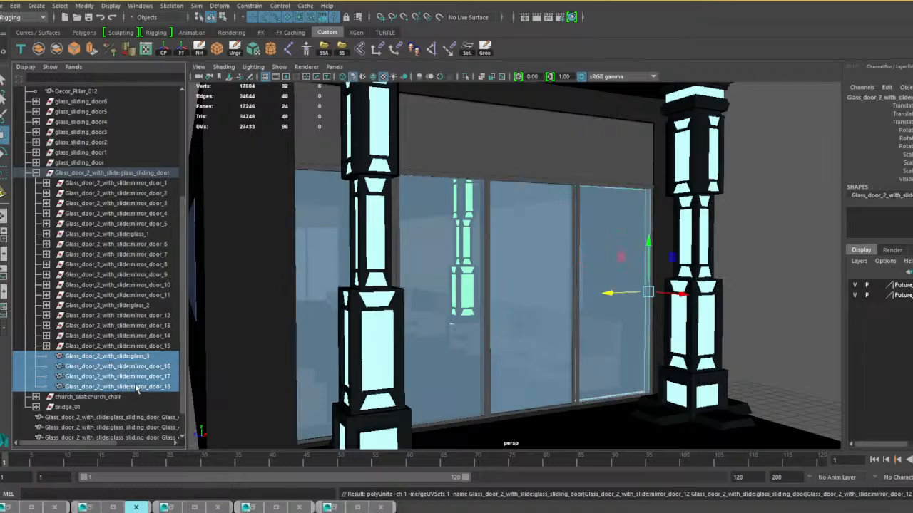
click(39, 48)
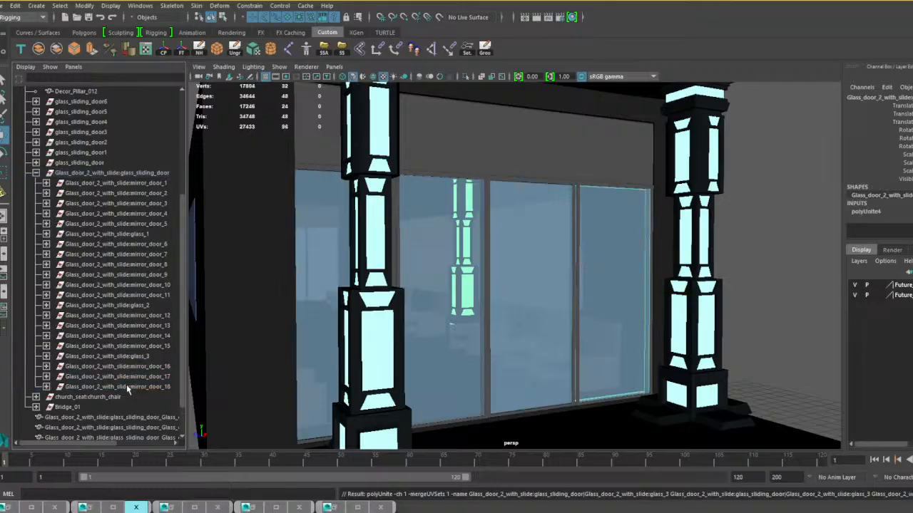
Combine the three newest meshes of the entrance door into a single mesh, leaving out the first sliding panel.
scroll(127, 384, down, 2)
drag(116, 404, 120, 391)
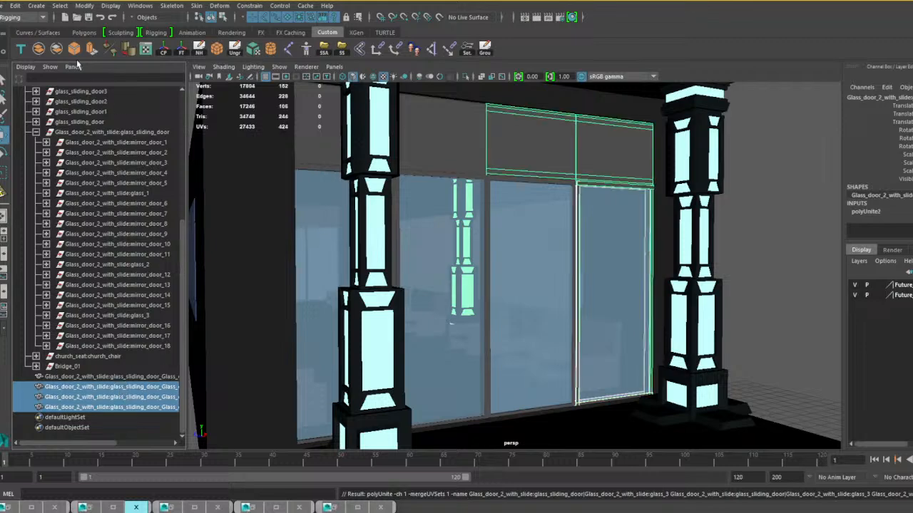
click(39, 48)
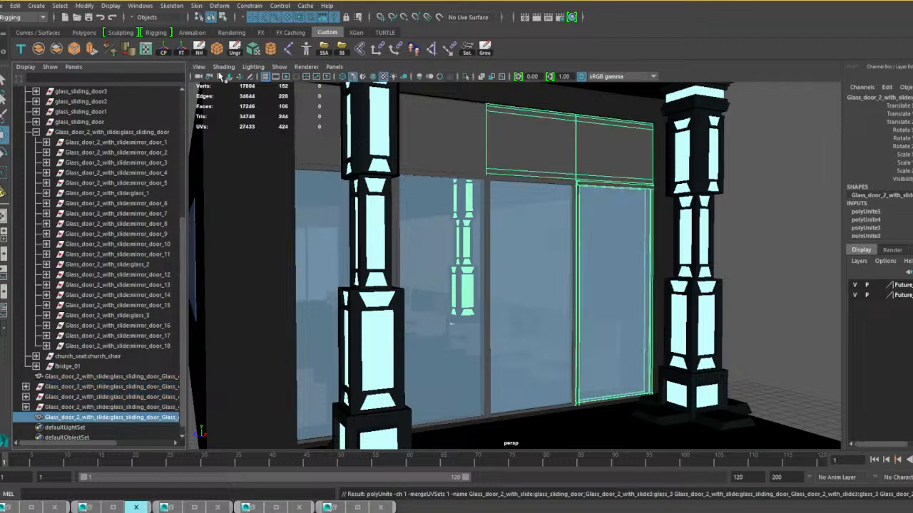
Delete the combined door mesh's history and remove the leftover Glass_door_2_with_slide:glass_sliding_door group.
click(199, 49)
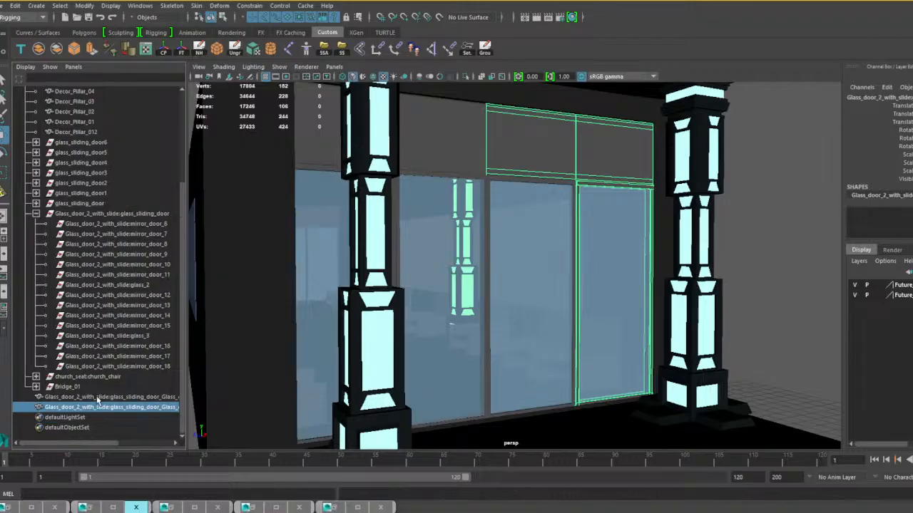
click(85, 214)
key(Delete)
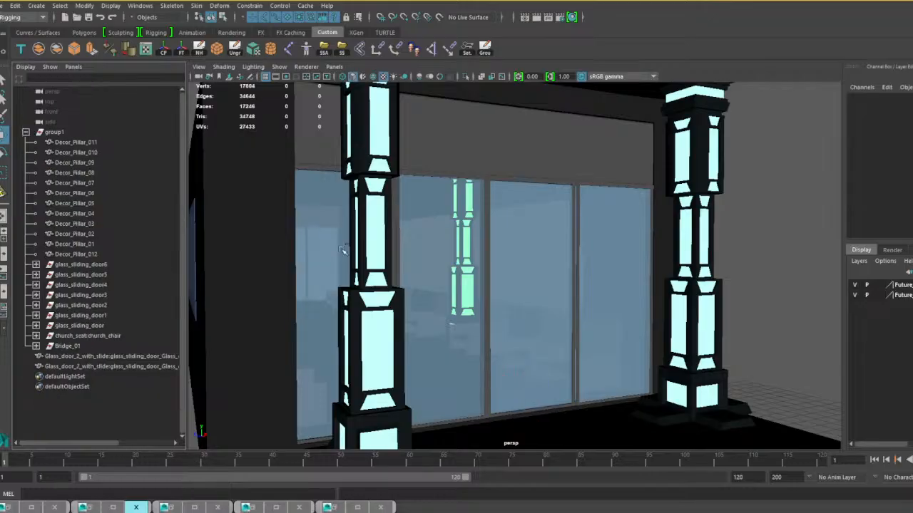
Expand the neighbouring glass_sliding_door group and select mirror_door_1 through glass_1 to check which panel they form.
click(433, 252)
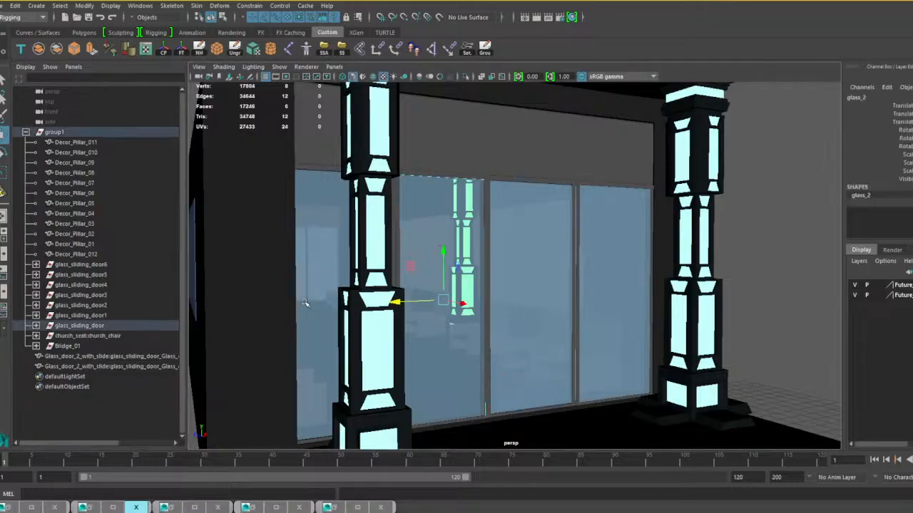
click(36, 325)
scroll(78, 328, down, 3)
click(97, 254)
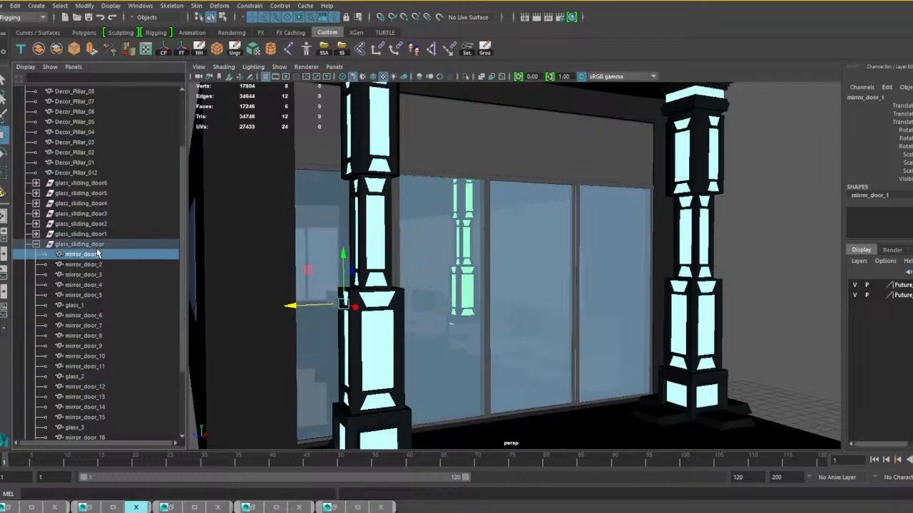
shift+click(74, 305)
alt+drag(467, 336, 439, 333)
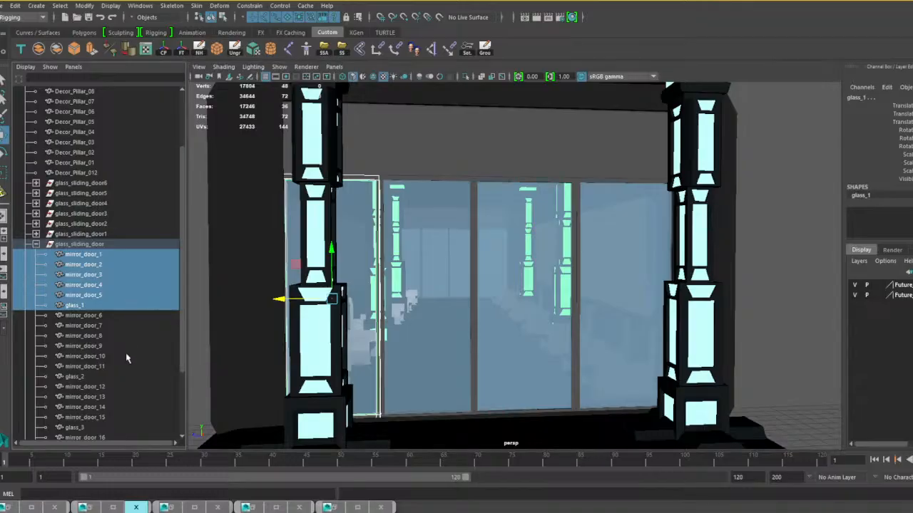
scroll(135, 328, down, 3)
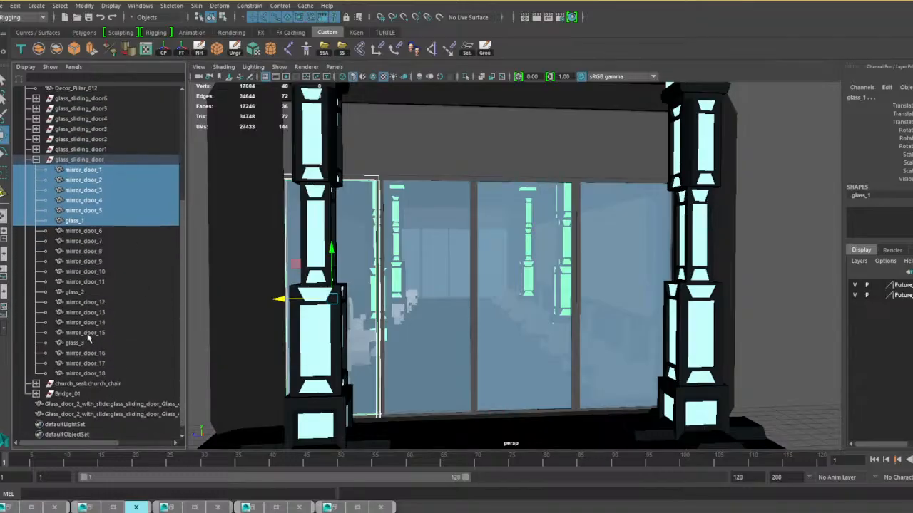
Select mirror_door_12 through mirror_door_18 together with glass_3 in glass_sliding_door, and undo a test move of them.
click(86, 303)
shift+click(75, 343)
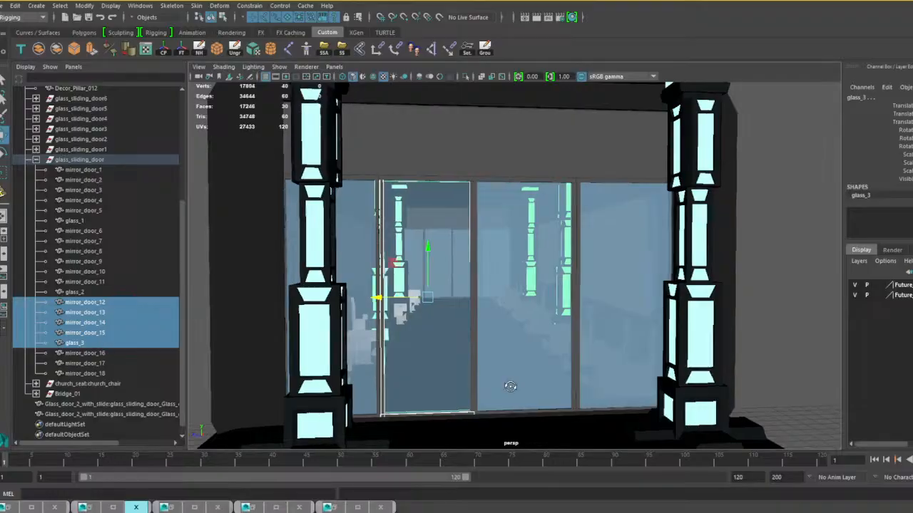
alt+drag(495, 381, 464, 373)
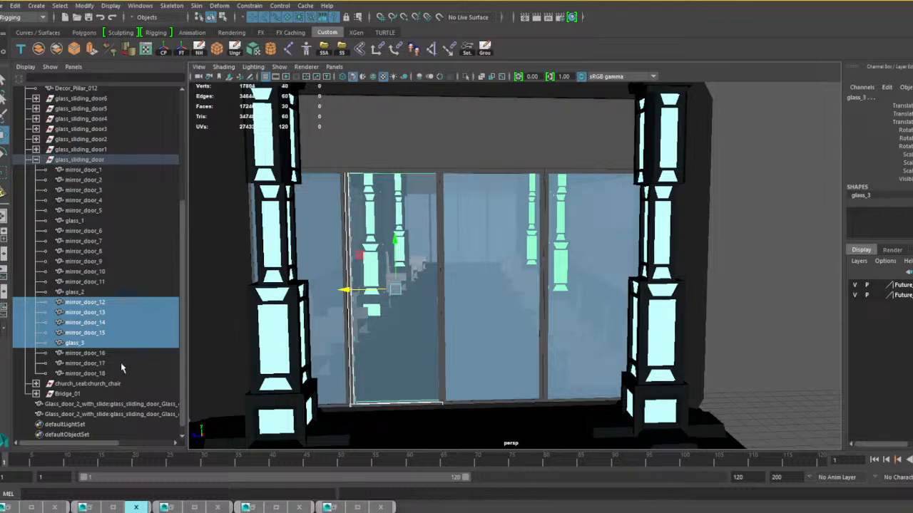
ctrl+click(95, 354)
ctrl+click(97, 363)
ctrl+click(98, 374)
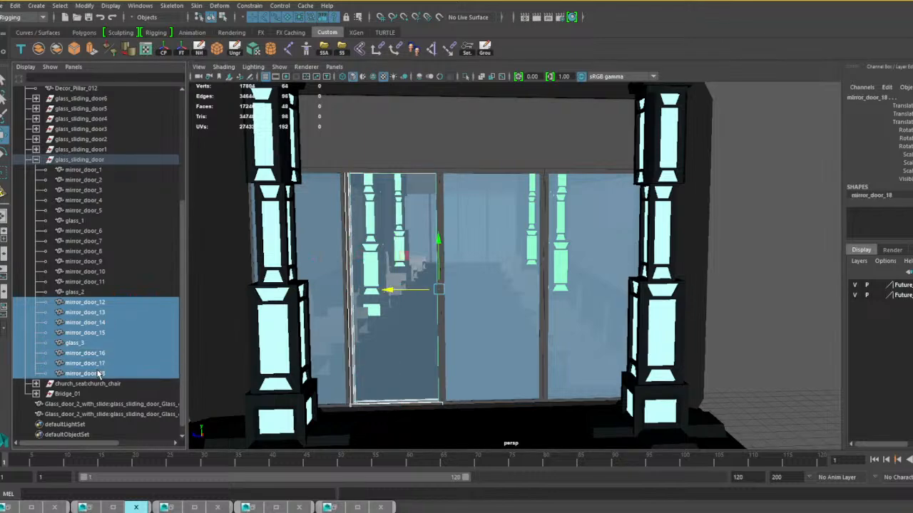
mouse_move(371, 292)
alt+mouse_down()
mouse_move(389, 294)
mouse_move(332, 292)
mouse_move(373, 292)
alt+mouse_up()
key(ctrl+z)
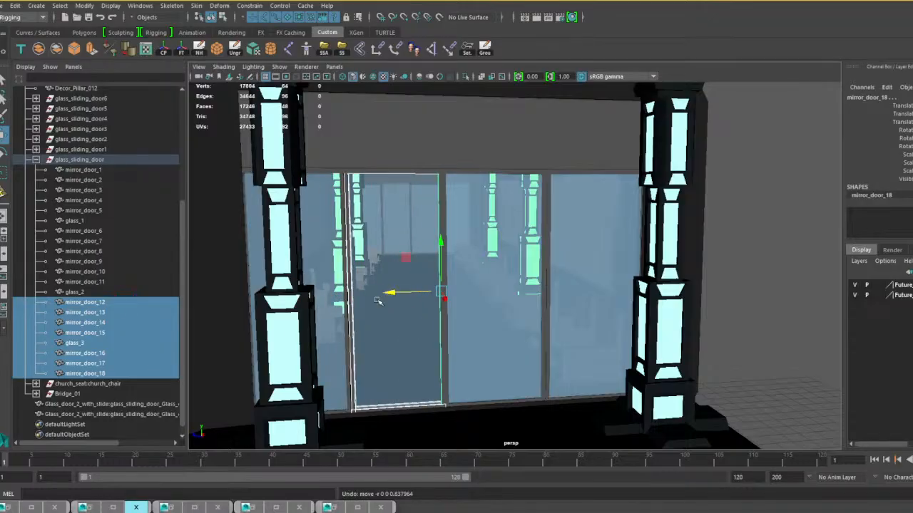
Add glass_2 to the selected panel parts, undo a test move, and combine them into one door mesh.
ctrl+click(80, 292)
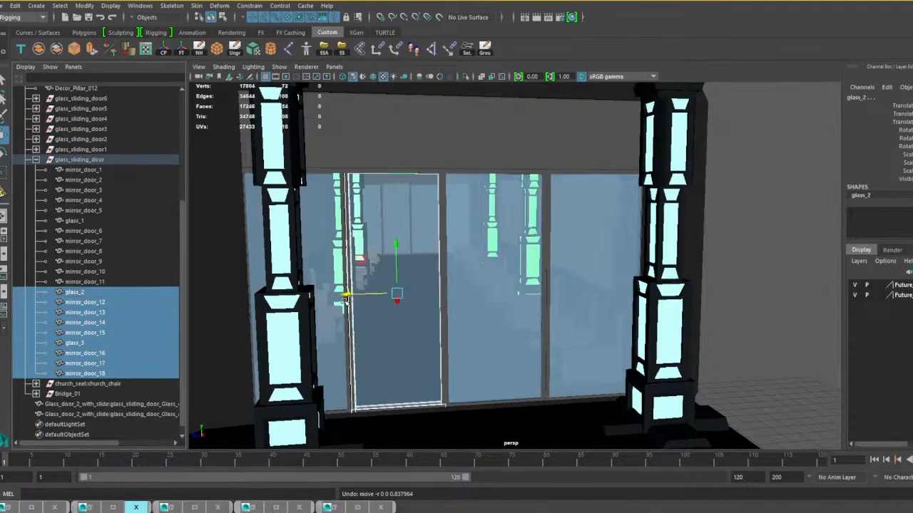
mouse_move(347, 294)
mouse_down()
mouse_move(305, 294)
mouse_move(346, 295)
mouse_up()
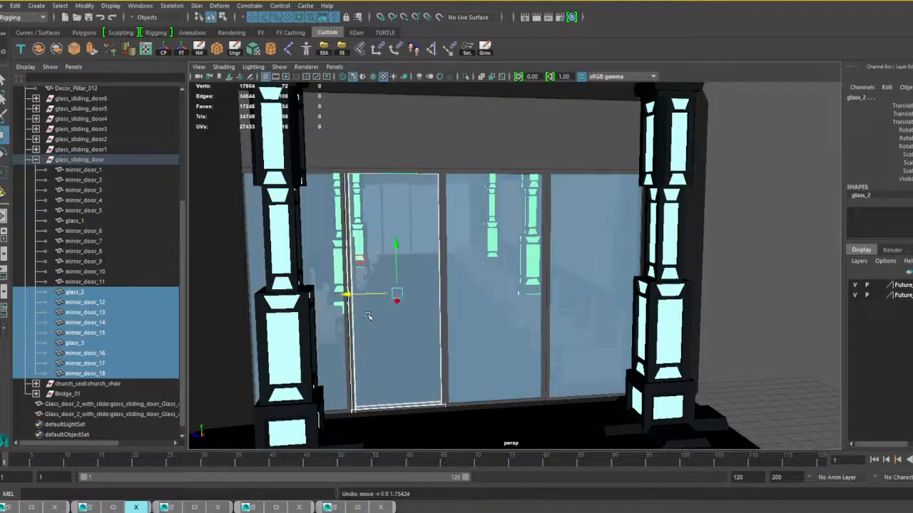
click(41, 50)
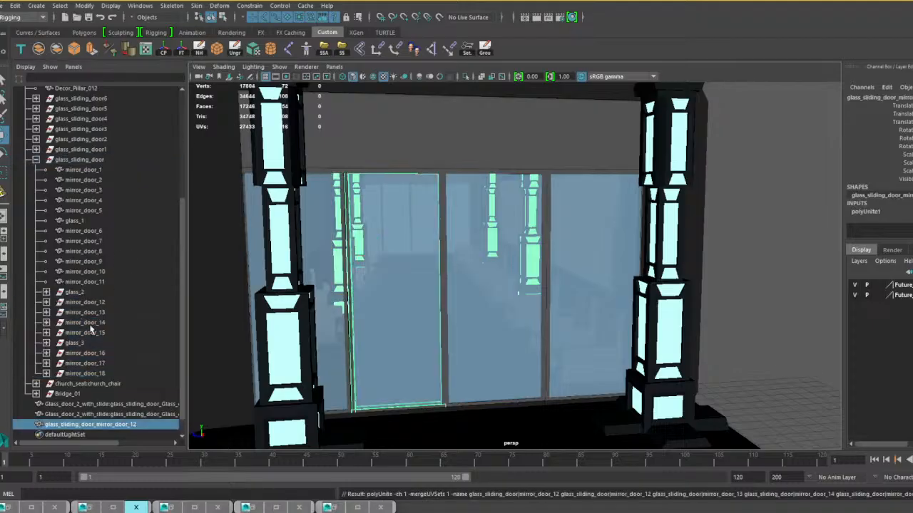
Combine mirror_door_1 through mirror_door_11 with glass_1 into one frame mesh and delete its history.
click(91, 284)
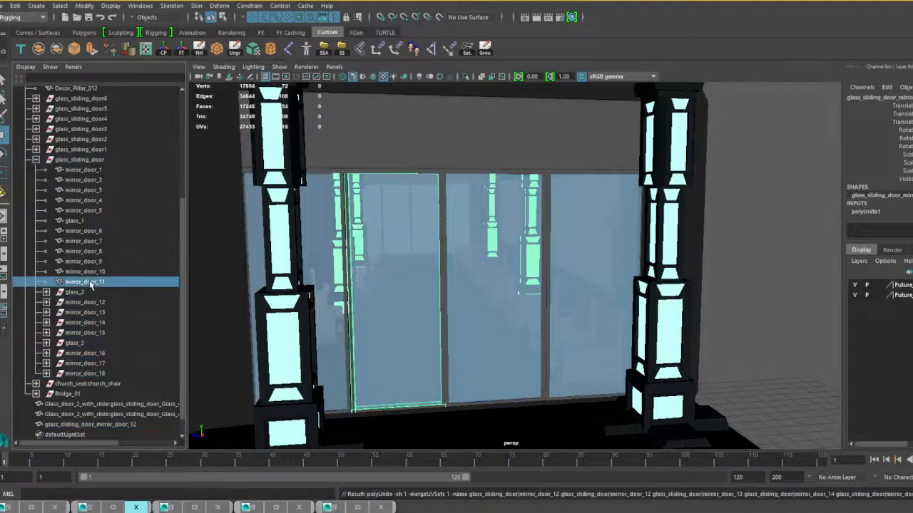
shift+click(91, 171)
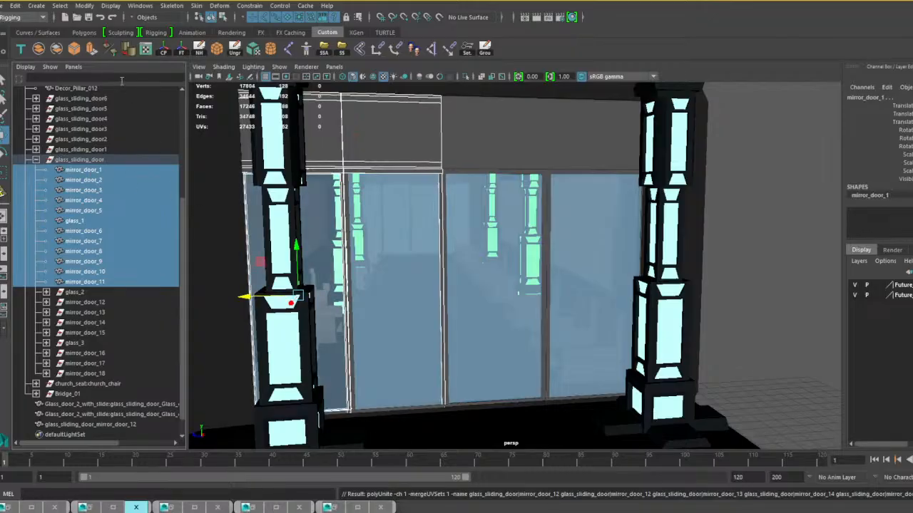
click(40, 49)
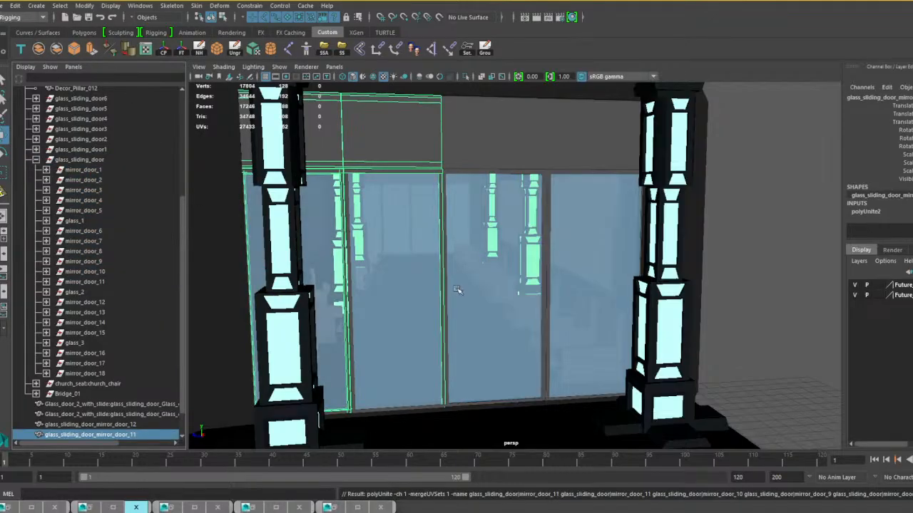
click(201, 48)
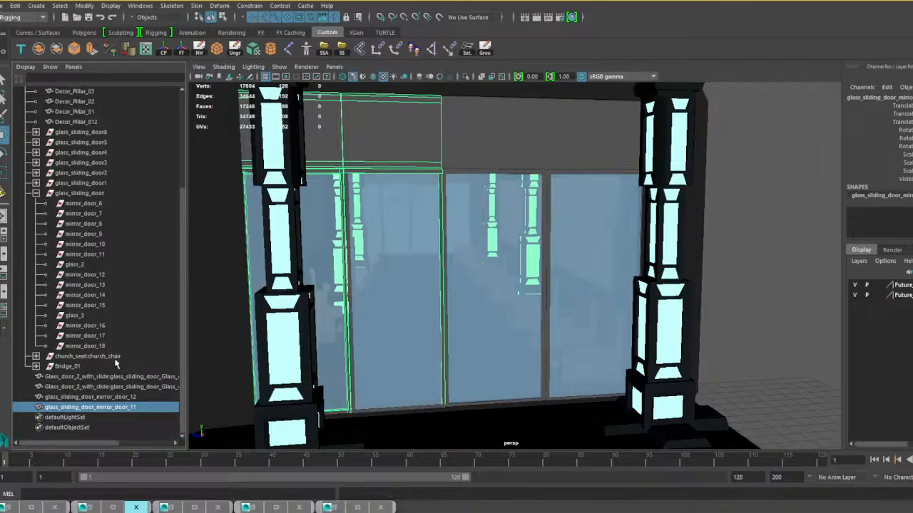
Select the glass_2 pane of another bridge entrance's sliding door and expand its glass_sliding_door4 group to show the parts.
alt+drag(342, 310, 298, 326)
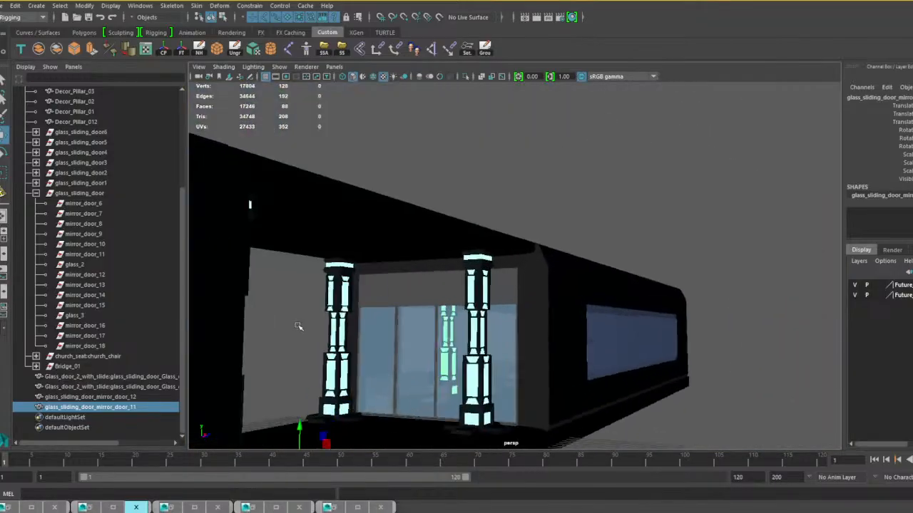
scroll(409, 375, up, 2)
alt+middle_drag(450, 396, 458, 351)
scroll(481, 330, down, 2)
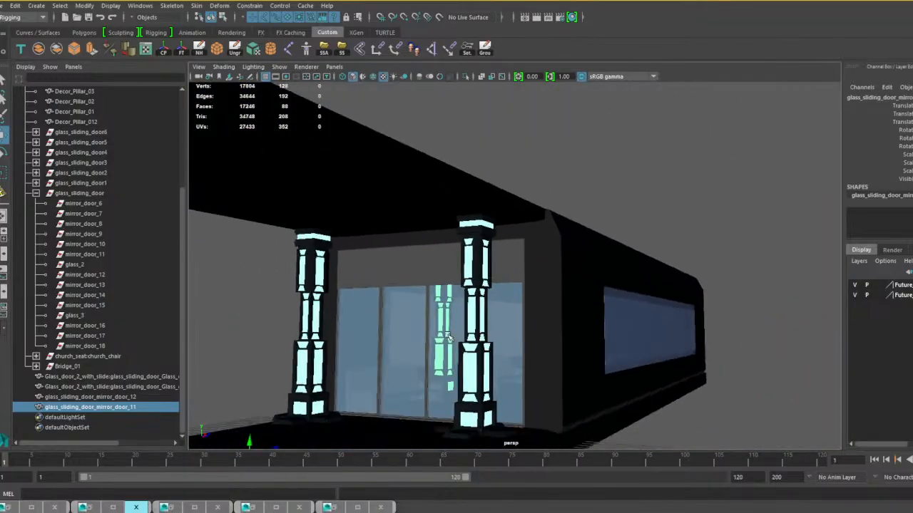
alt+drag(418, 359, 471, 366)
scroll(456, 357, up, 4)
alt+middle_drag(399, 335, 586, 307)
alt+drag(587, 307, 749, 298)
scroll(338, 313, down, 4)
scroll(344, 372, down, 2)
alt+middle_drag(345, 372, 563, 365)
alt+drag(563, 364, 264, 354)
click(397, 287)
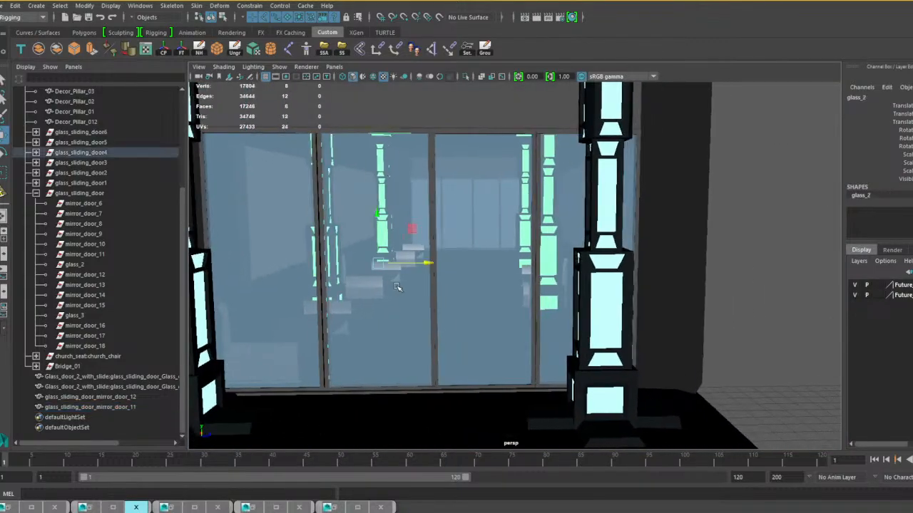
key(Up)
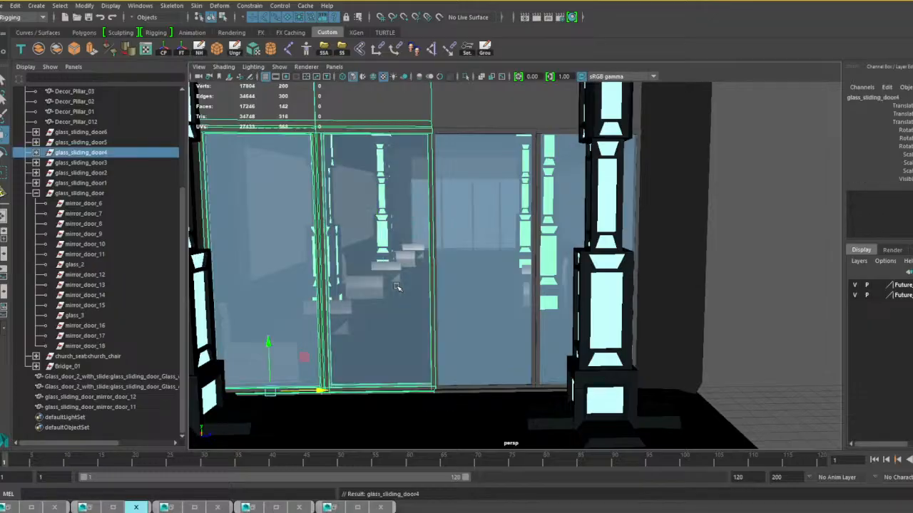
click(364, 347)
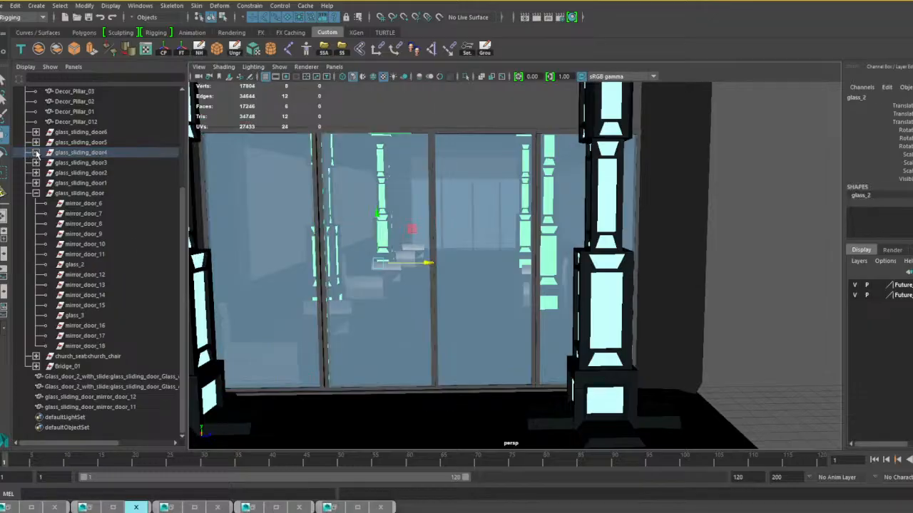
click(36, 152)
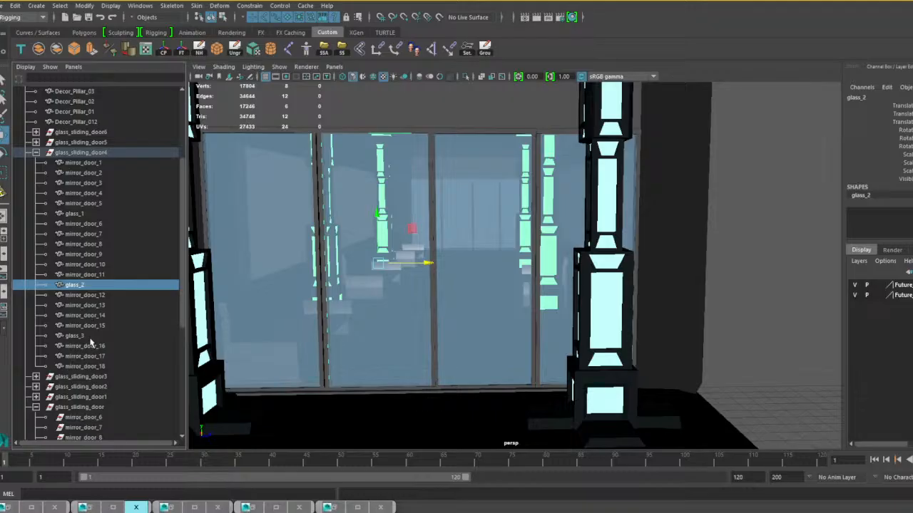
Combine mirror_door_7 through mirror_door_18, except mirror_door_9, with glass_2 and glass_3 of glass_sliding_door4 into one mesh.
shift+click(85, 366)
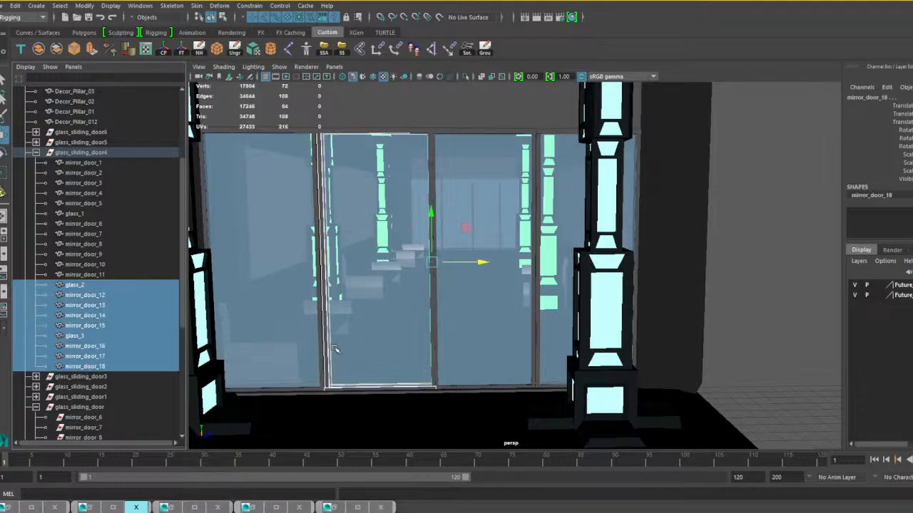
ctrl+click(86, 275)
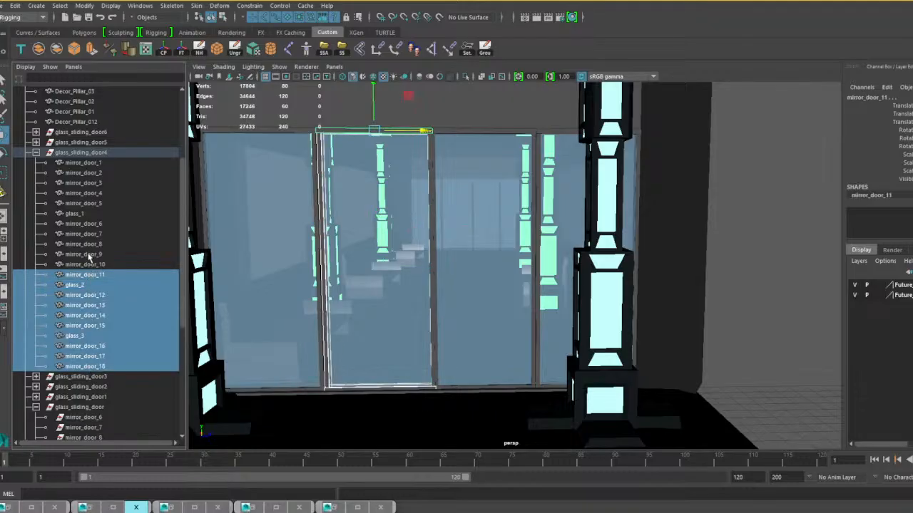
shift+click(90, 224)
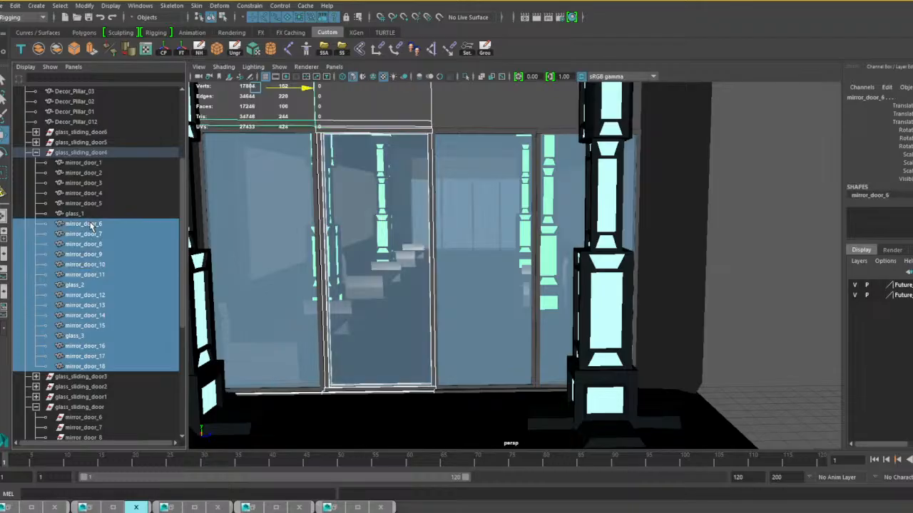
ctrl+click(91, 226)
ctrl+click(91, 234)
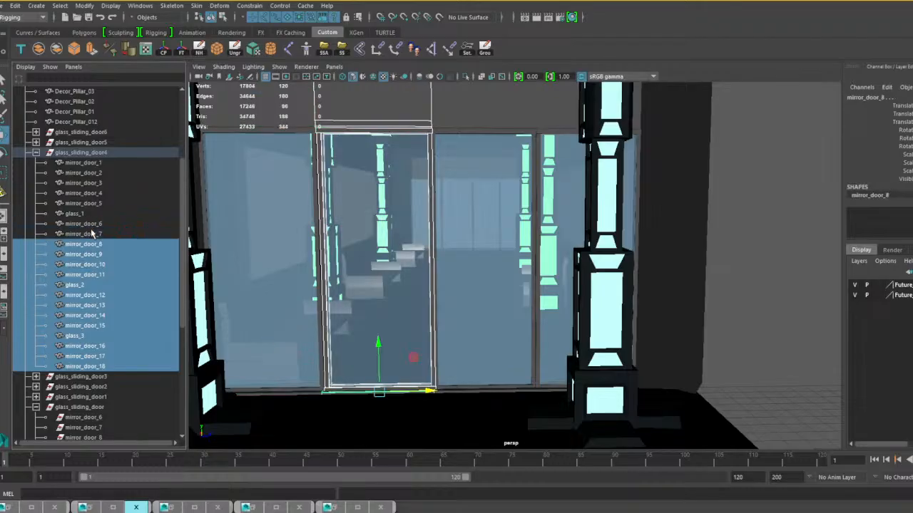
ctrl+click(93, 235)
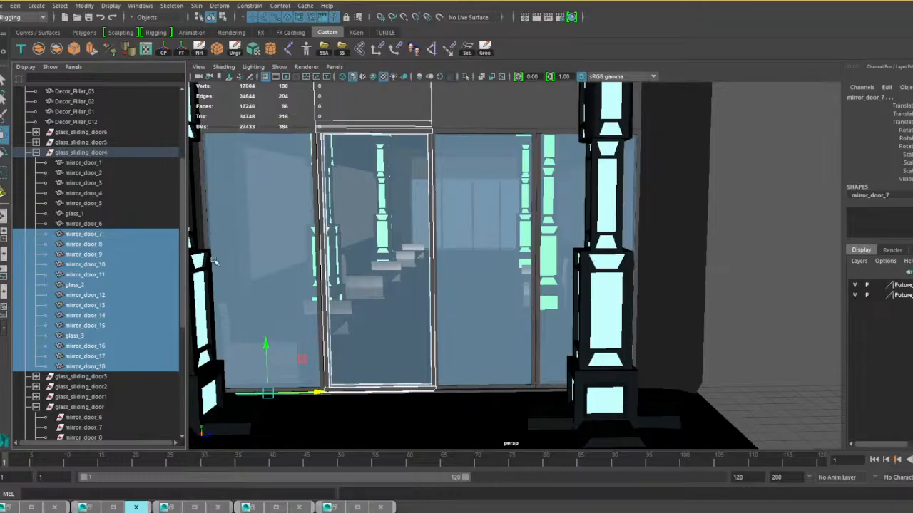
ctrl+click(380, 98)
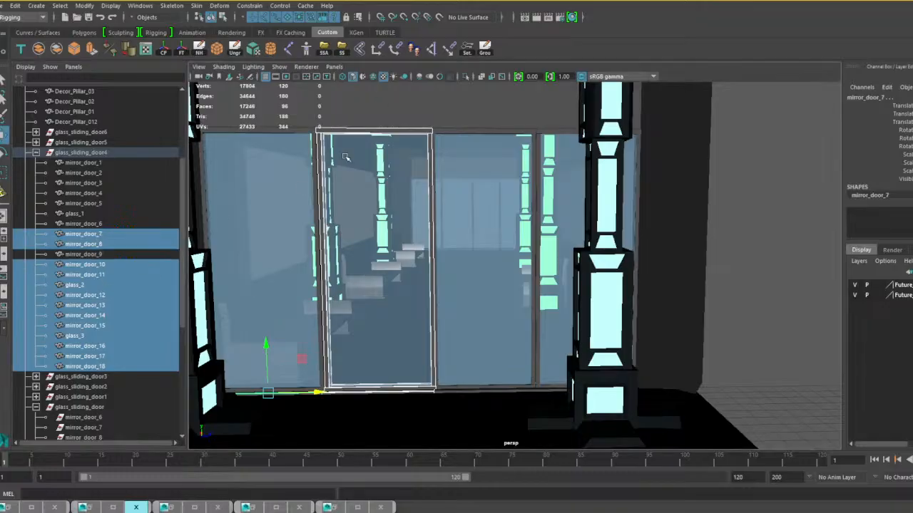
click(38, 50)
Combine glass_sliding_door4's remaining parts, mirror_door_1 through mirror_door_6, mirror_door_9 and glass_1, into one mesh and delete its history.
click(87, 257)
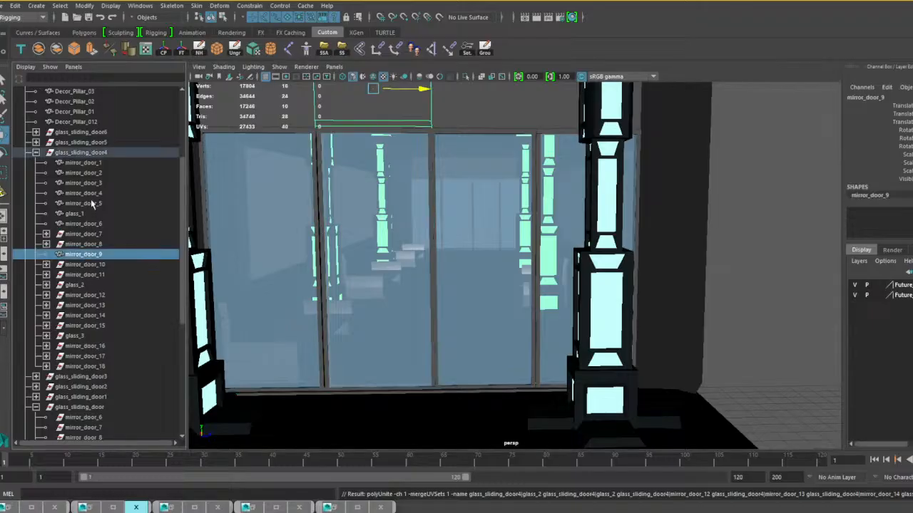
shift+click(90, 164)
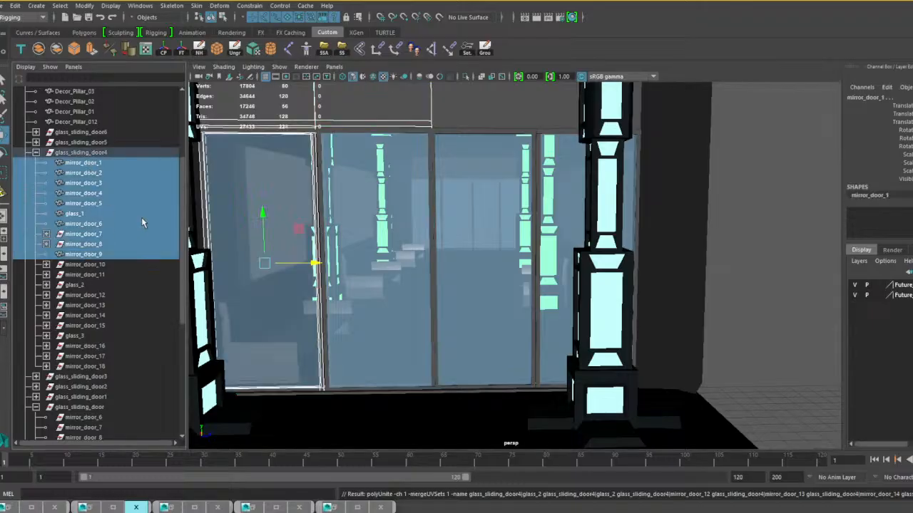
click(38, 48)
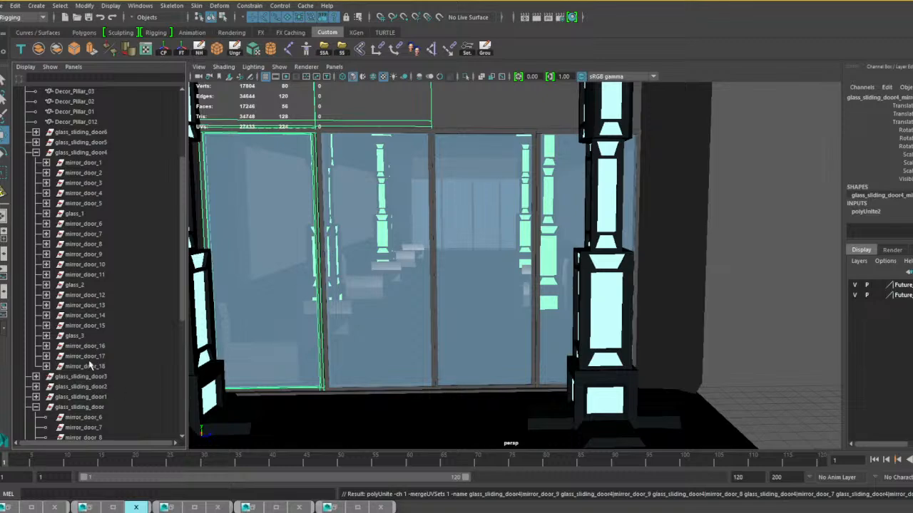
click(199, 48)
Delete the leftover glass_sliding_door4 and glass_sliding_door groups together with their empty child nodes.
click(83, 155)
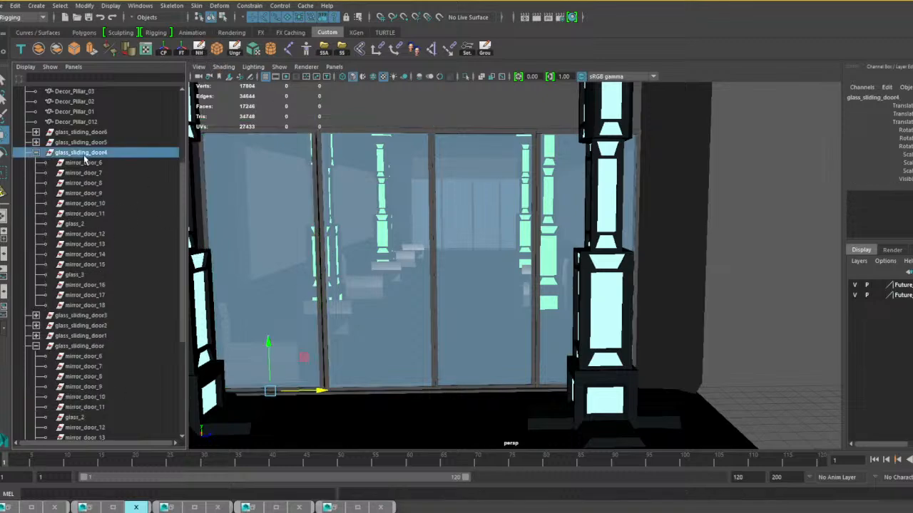
shift+click(84, 305)
key(Delete)
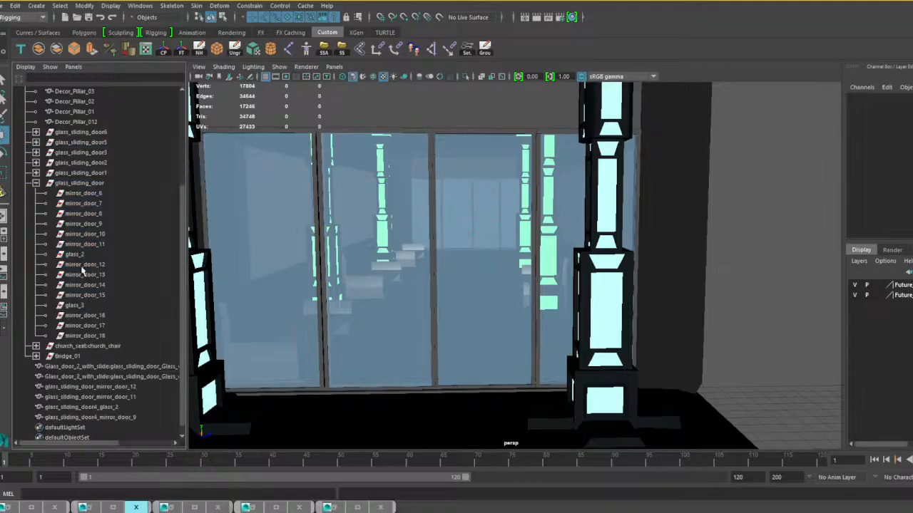
click(80, 183)
shift+click(92, 338)
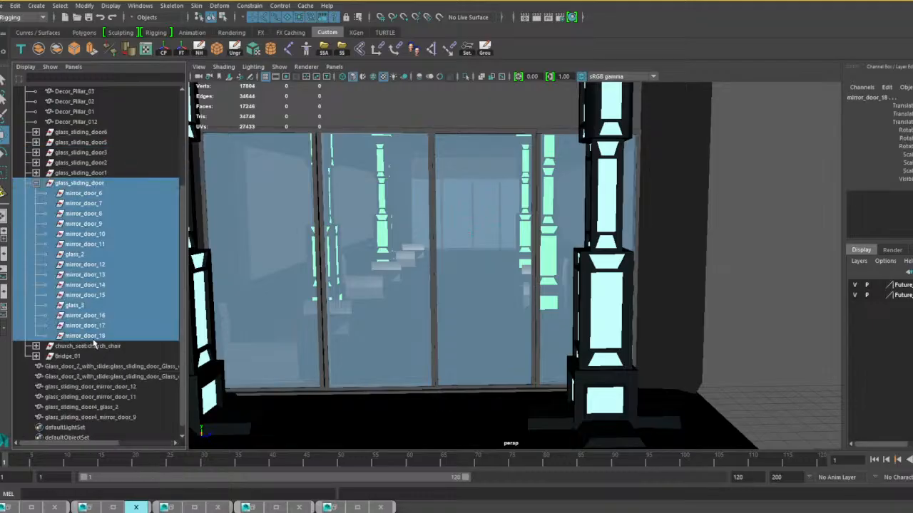
key(Delete)
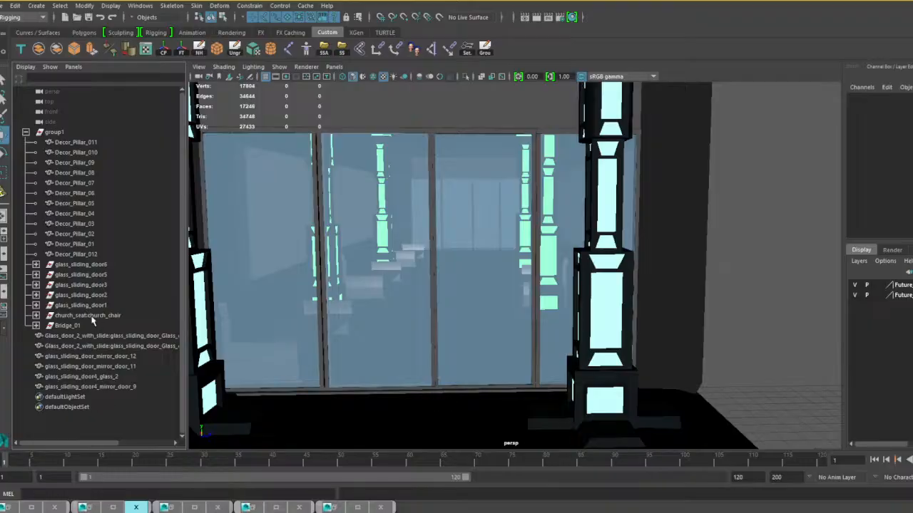
Combine the church_chair group into one mesh and all twelve Decor_Pillar objects into another, deleting the combined pillars' history.
click(91, 316)
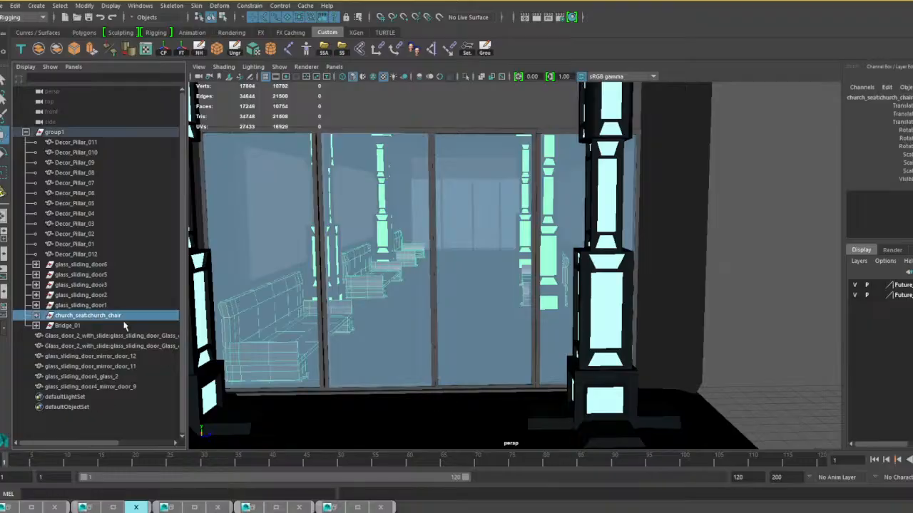
click(39, 49)
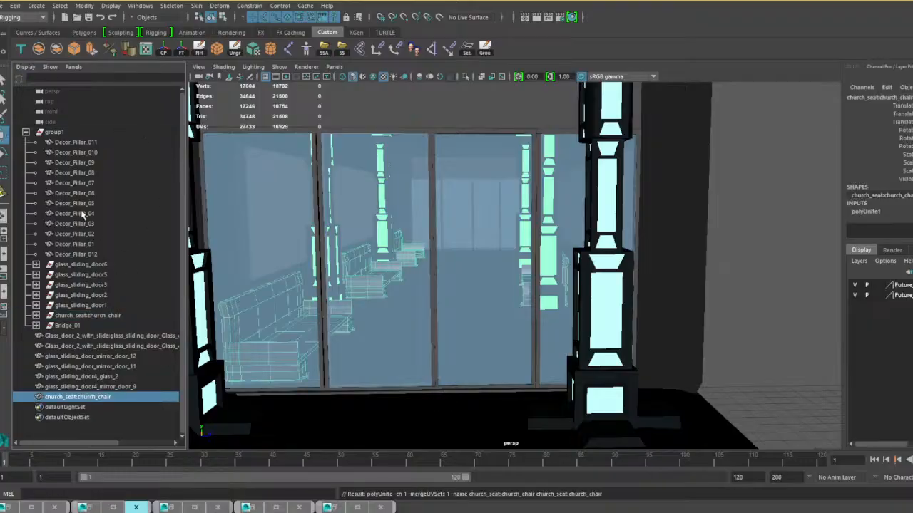
click(87, 145)
shift+click(86, 253)
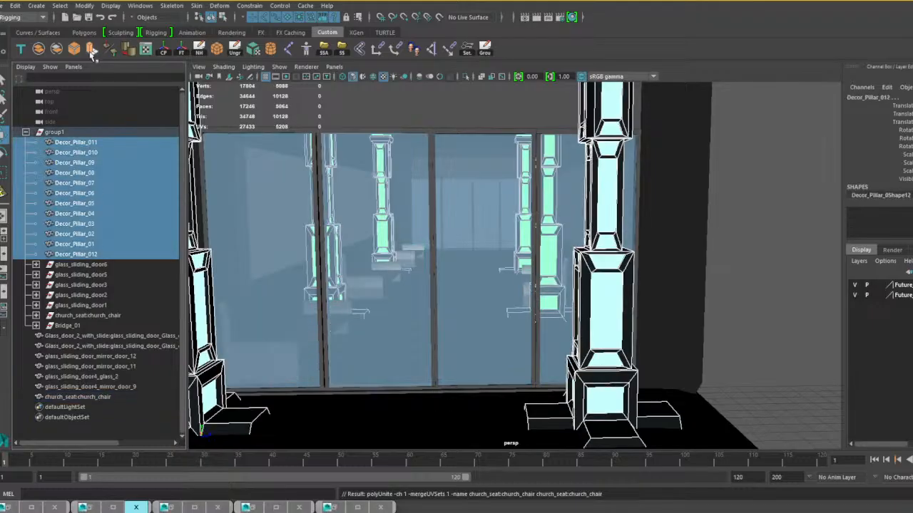
click(39, 48)
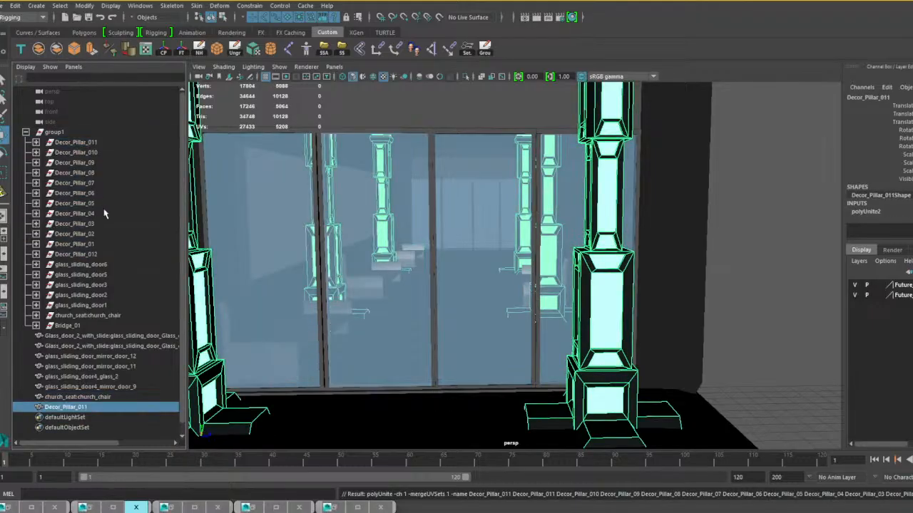
click(199, 49)
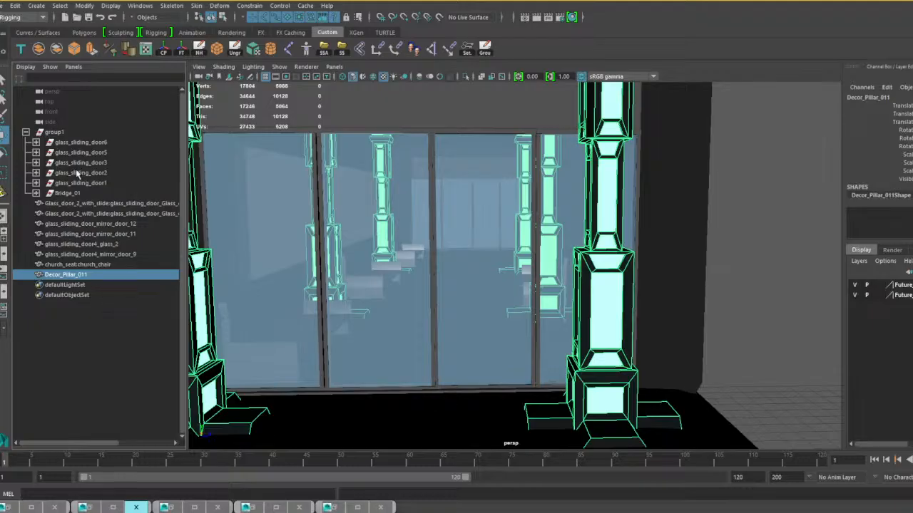
Select the glass_sliding_door6 group, inspect its doors at the bridge entrance, and expand it to show the parts.
click(80, 143)
alt+middle_drag(389, 271, 334, 270)
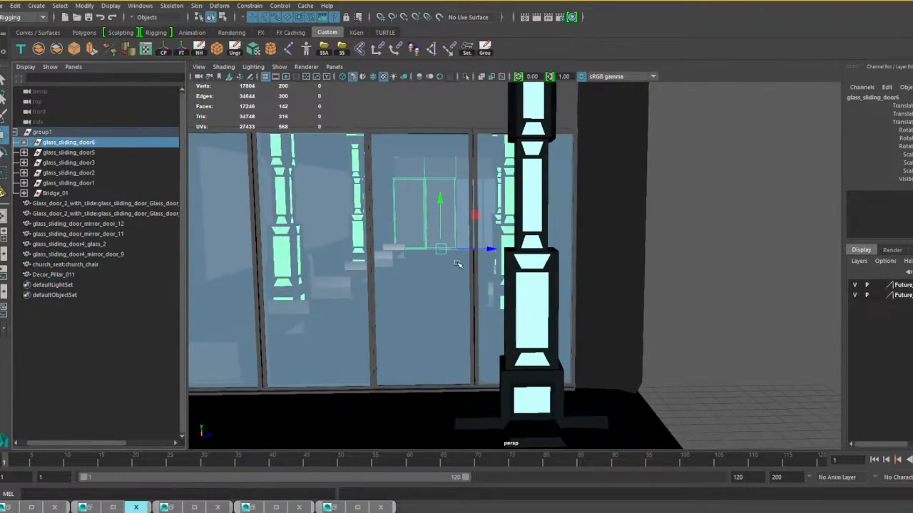
alt+drag(459, 265, 422, 261)
alt+right_drag(421, 261, 663, 279)
alt+middle_drag(663, 279, 584, 289)
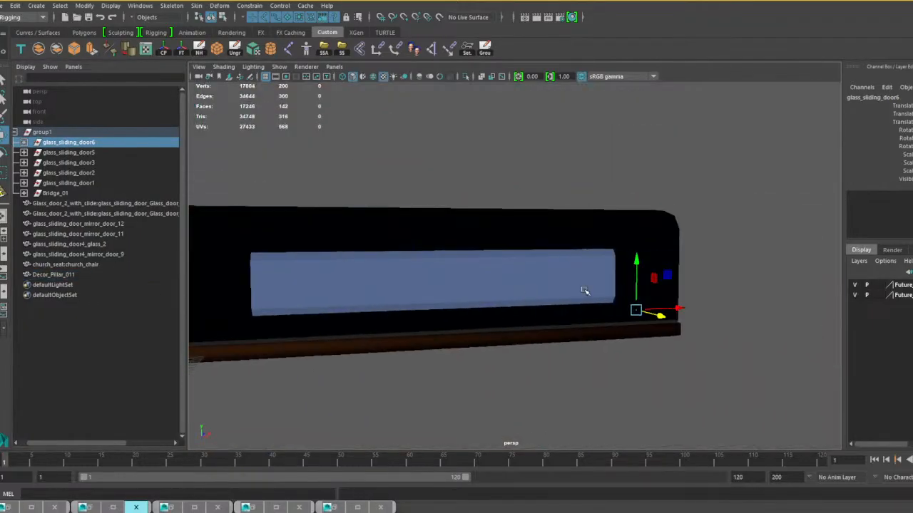
alt+drag(670, 298, 623, 309)
alt+middle_drag(623, 309, 507, 304)
alt+right_drag(507, 303, 568, 311)
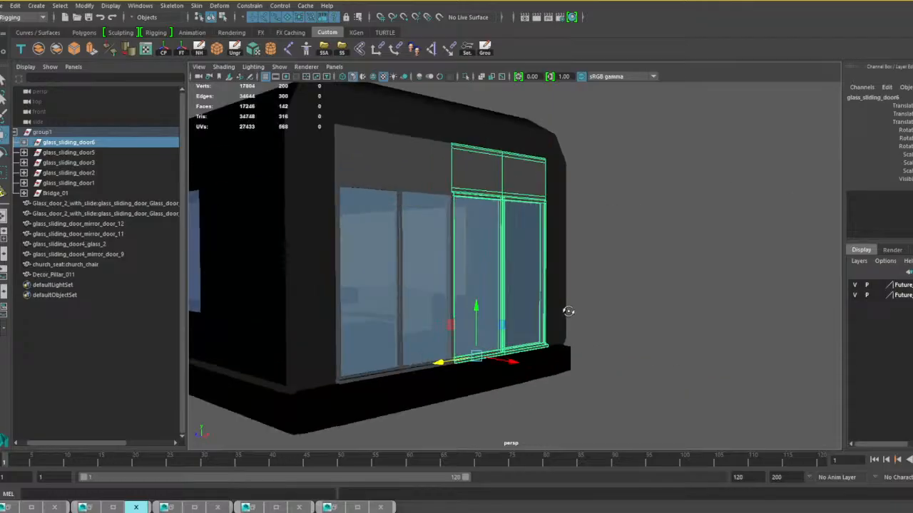
alt+drag(568, 311, 500, 315)
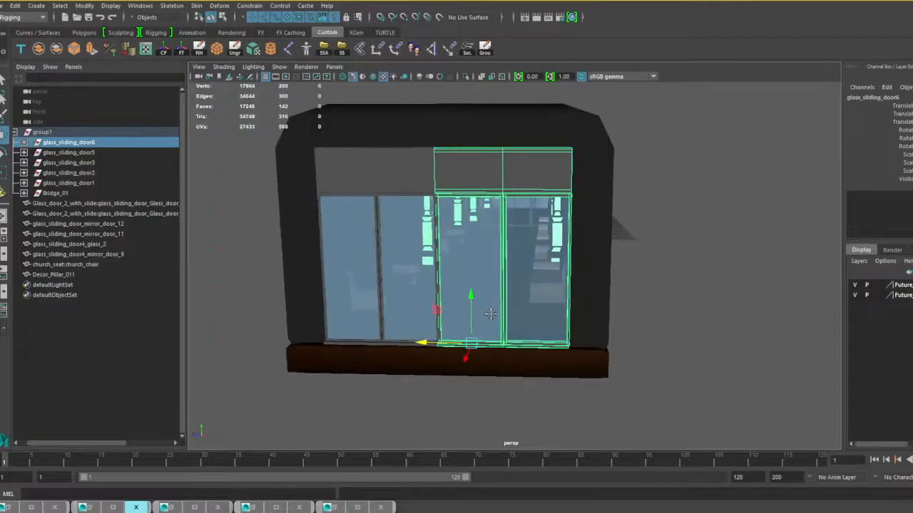
alt+middle_drag(499, 315, 442, 314)
alt+drag(442, 314, 435, 325)
alt+middle_drag(435, 325, 473, 304)
alt+right_drag(472, 304, 504, 309)
mouse_move(504, 308)
alt+mouse_down()
mouse_move(487, 315)
mouse_move(487, 306)
alt+mouse_up()
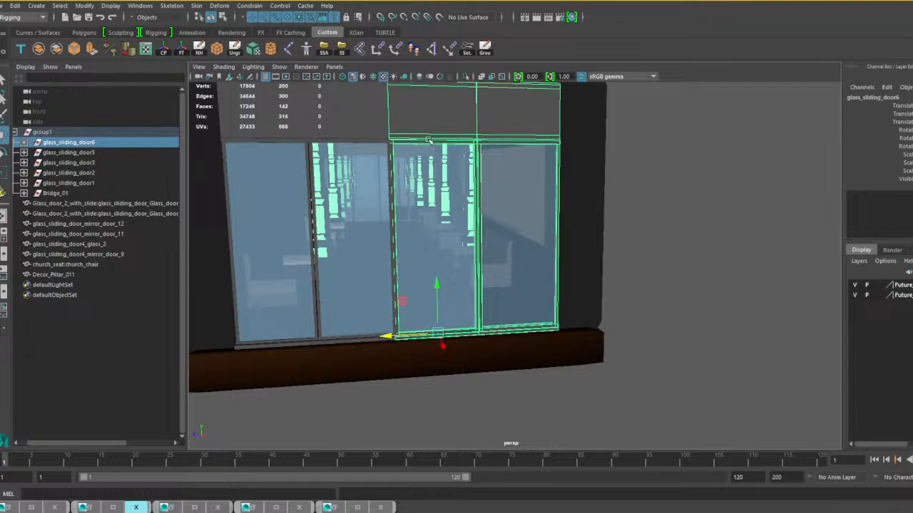
scroll(431, 141, up, 3)
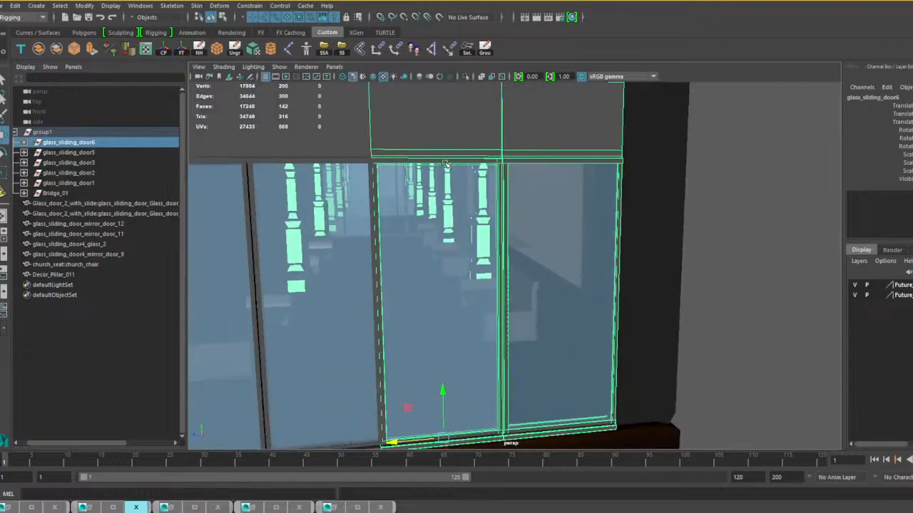
click(25, 142)
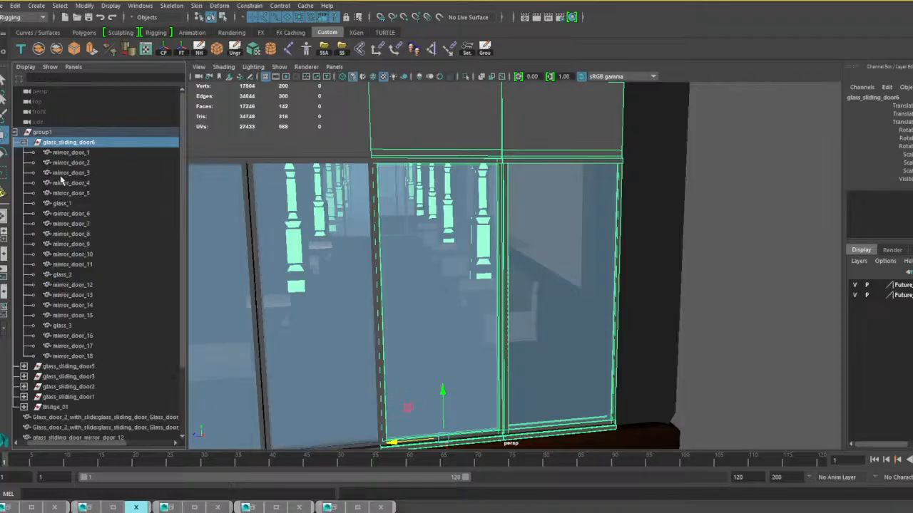
Combine mirror_door_1 through mirror_door_5 with glass_1 of glass_sliding_door6 into one sliding panel mesh.
click(72, 285)
shift+click(81, 357)
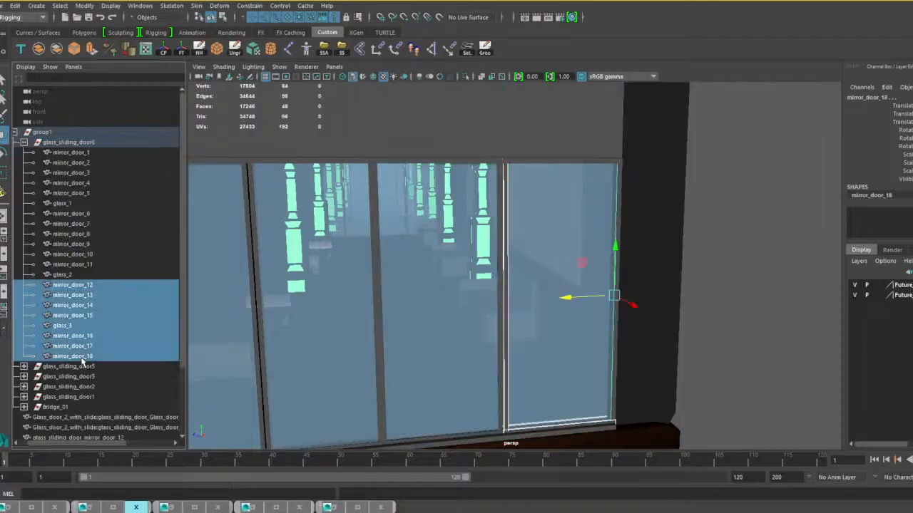
click(82, 265)
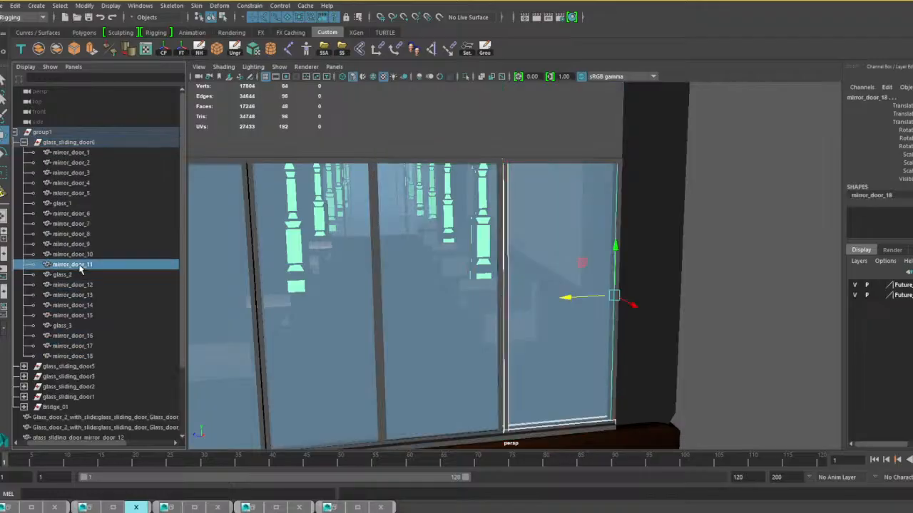
shift+click(79, 154)
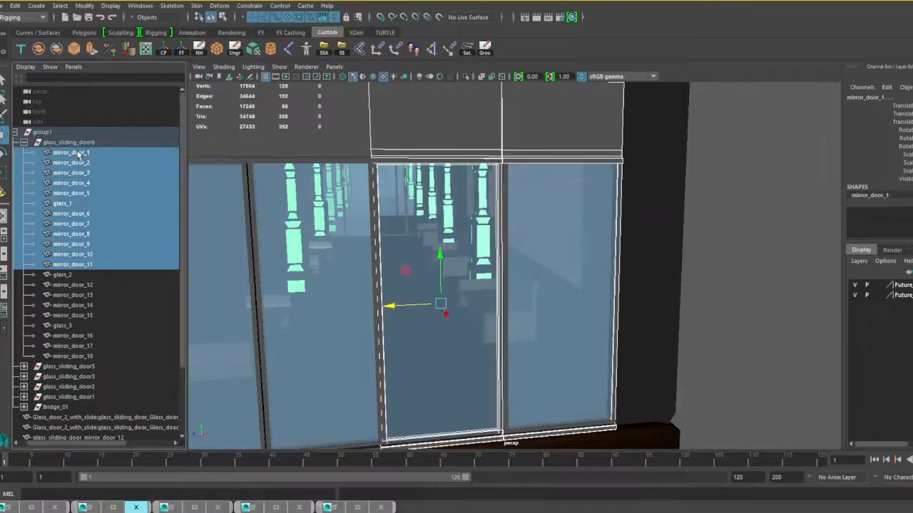
click(78, 153)
shift+click(63, 203)
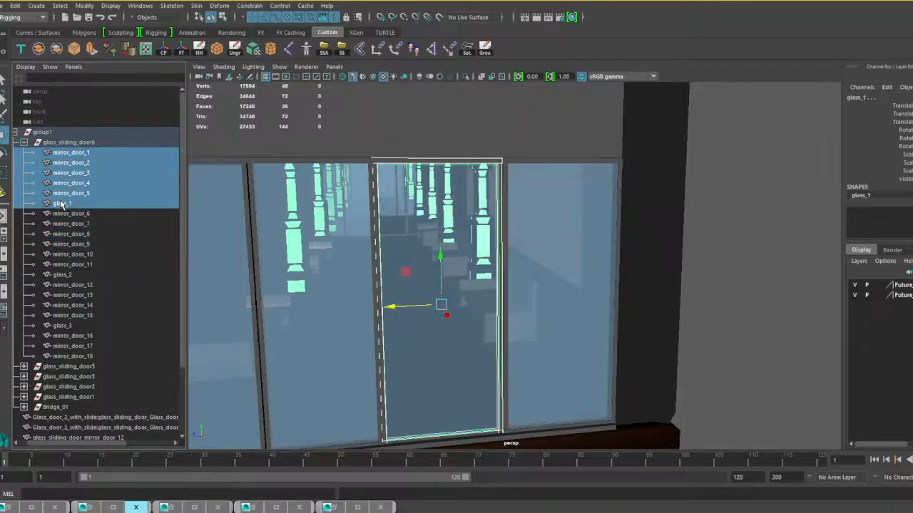
scroll(410, 294, down, 2)
alt+middle_drag(429, 289, 446, 271)
alt+drag(446, 271, 464, 277)
click(38, 49)
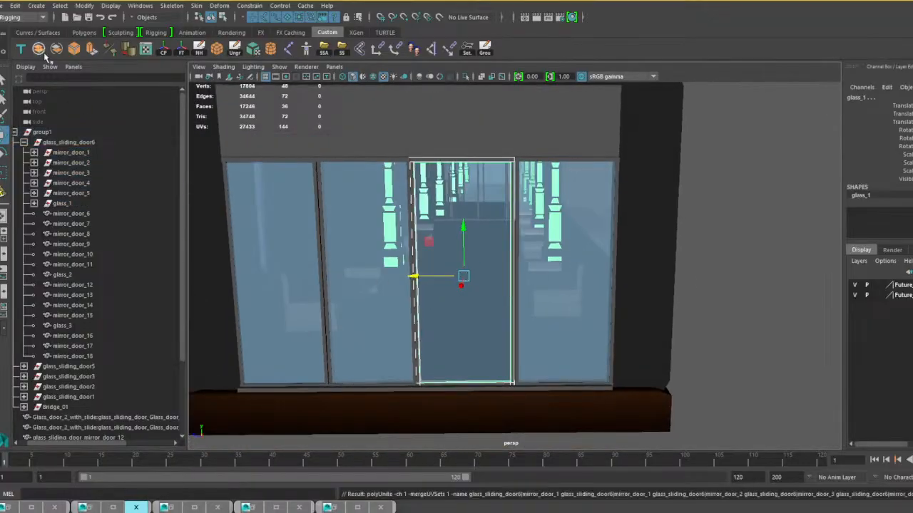
Test the combined panel by sliding it sideways, undo the move, and center its pivot.
mouse_move(434, 220)
mouse_down()
mouse_move(503, 219)
mouse_move(436, 220)
mouse_up()
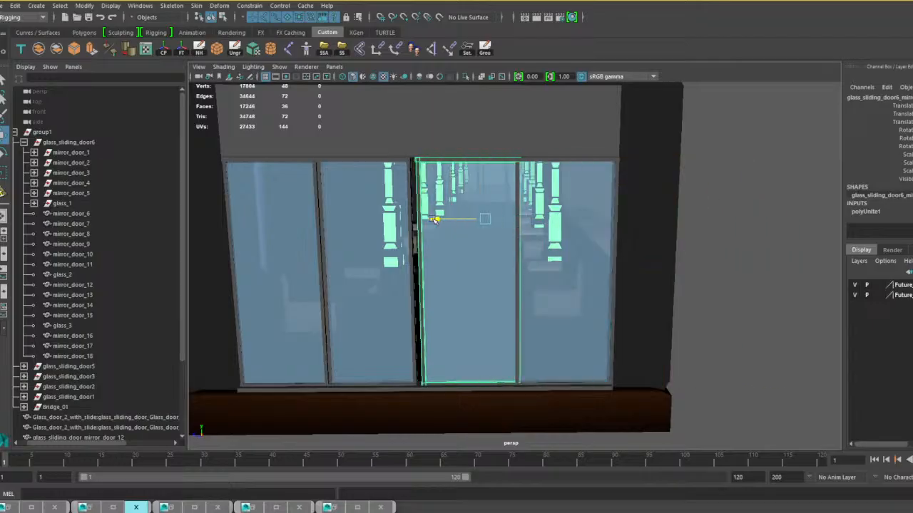
key(ctrl+z)
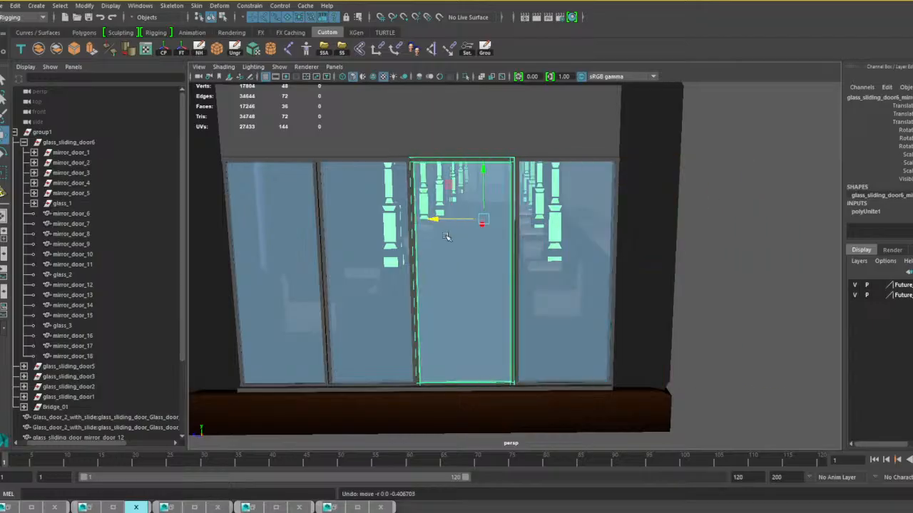
click(164, 49)
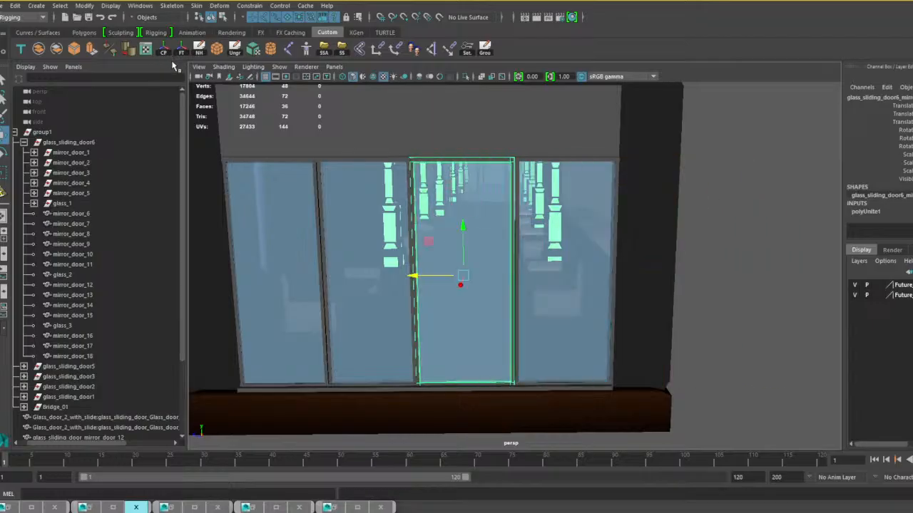
Combine mirror_door_6 through mirror_door_18 with glass_2 and glass_3 of glass_sliding_door6 into one frame mesh and delete its history.
click(72, 214)
shift+click(77, 356)
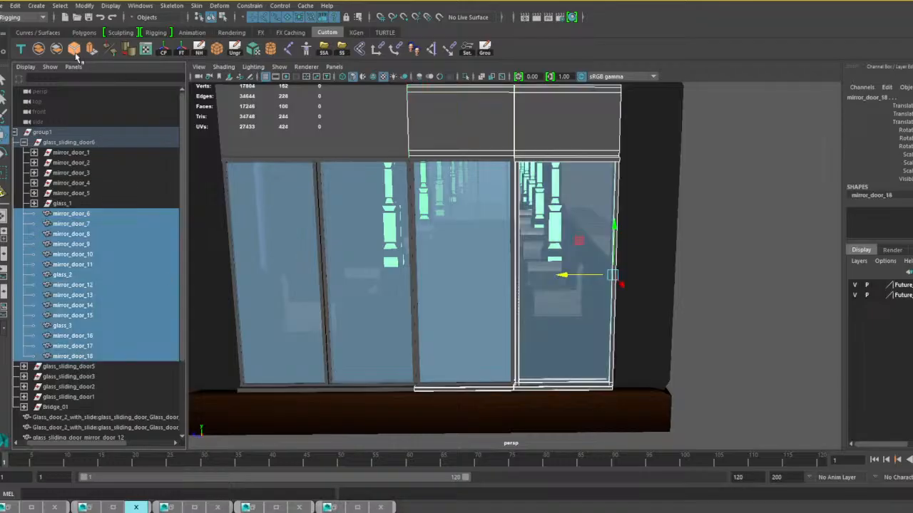
click(39, 48)
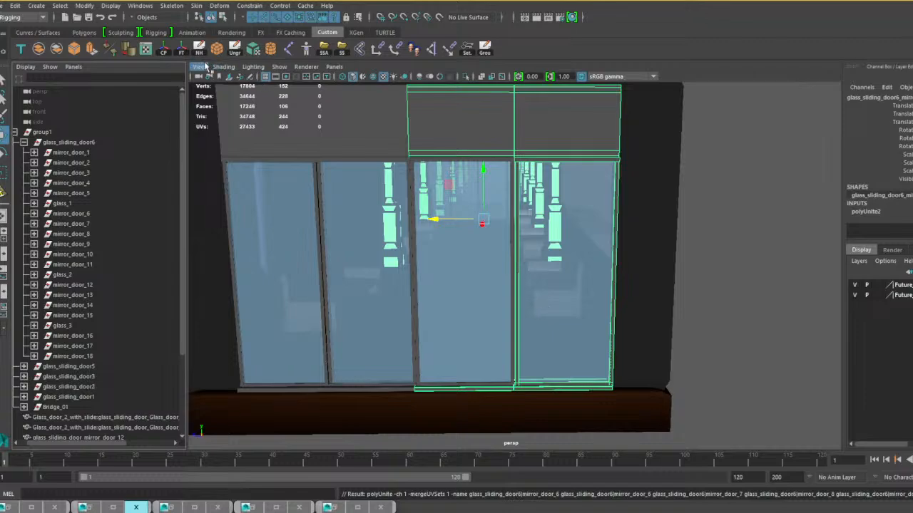
click(199, 49)
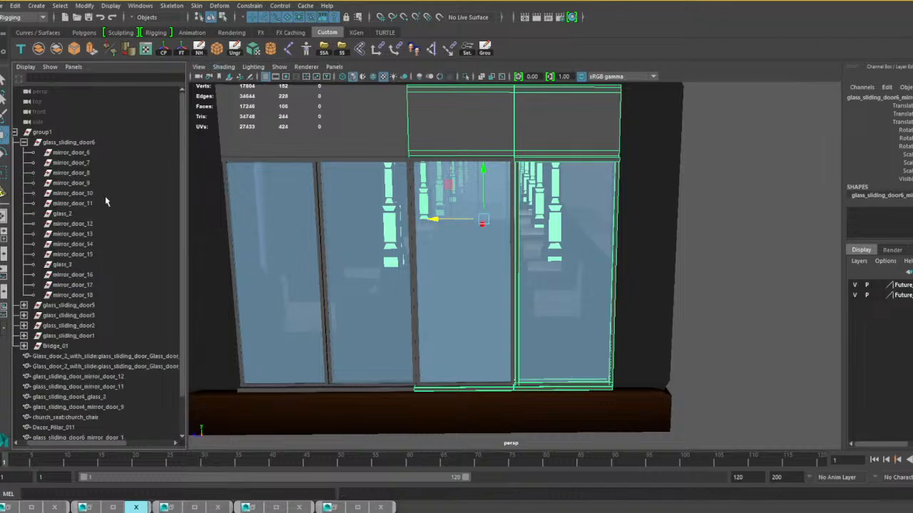
Delete the leftover glass_sliding_door6 group together with its empty mirror_door and glass nodes.
click(68, 143)
shift+click(80, 294)
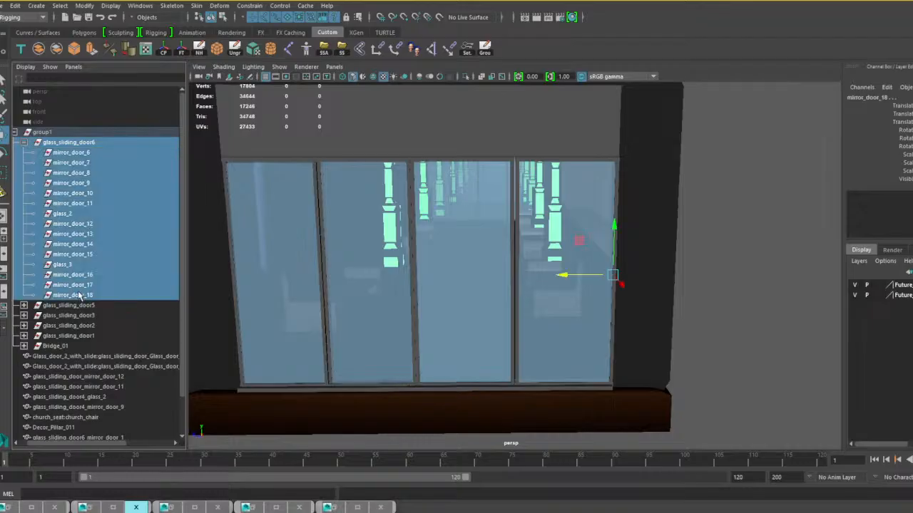
key(Delete)
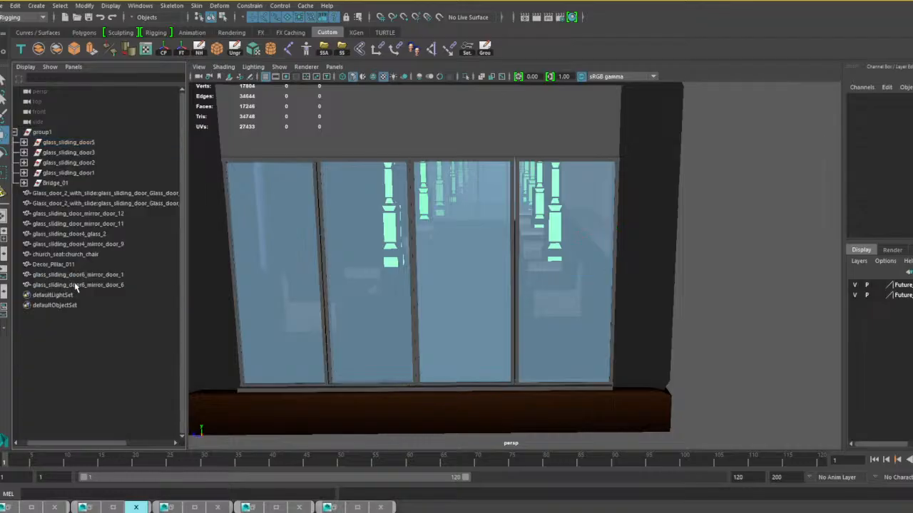
Combine glass_2, glass_3 and mirror_door_12 through mirror_door_18 of glass_sliding_door5 into one panel mesh and delete its history.
click(65, 142)
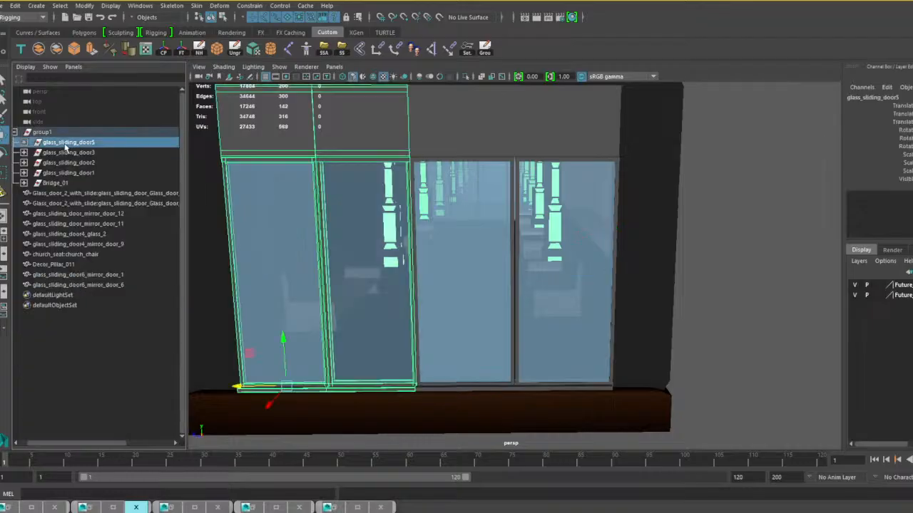
click(24, 142)
click(71, 152)
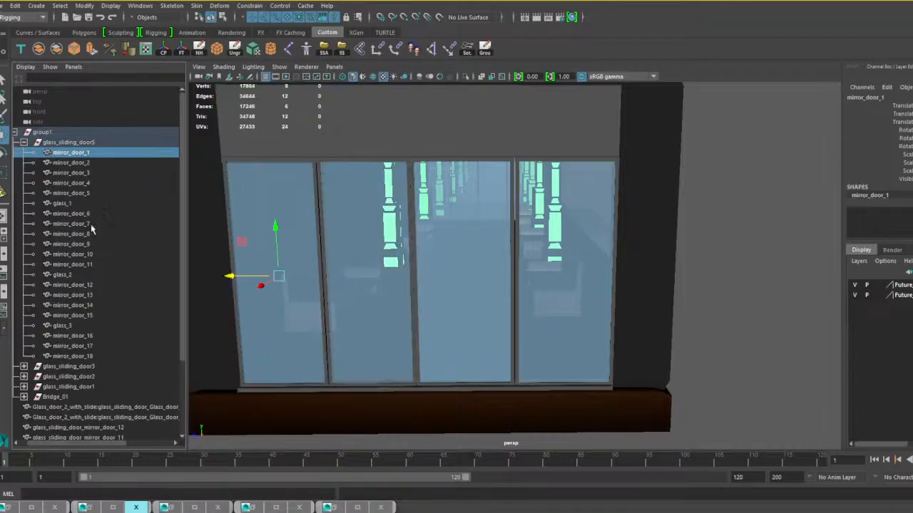
click(74, 357)
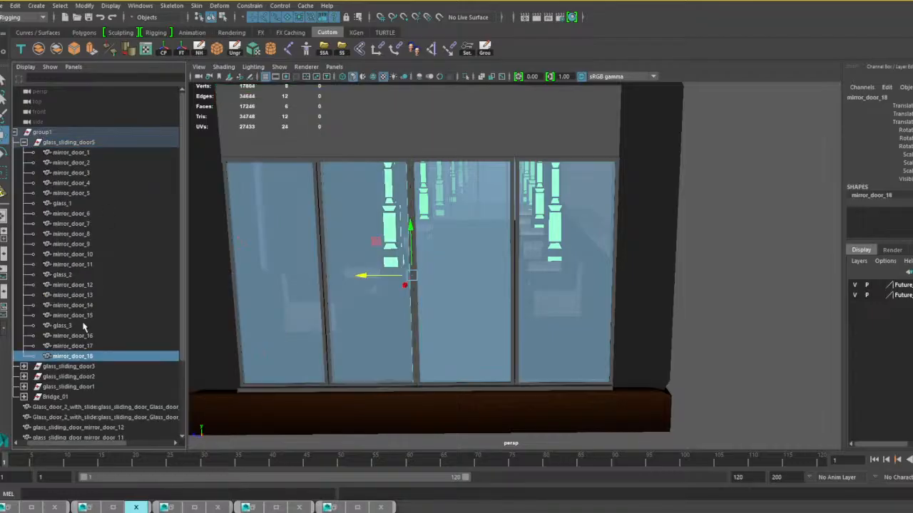
shift+click(70, 276)
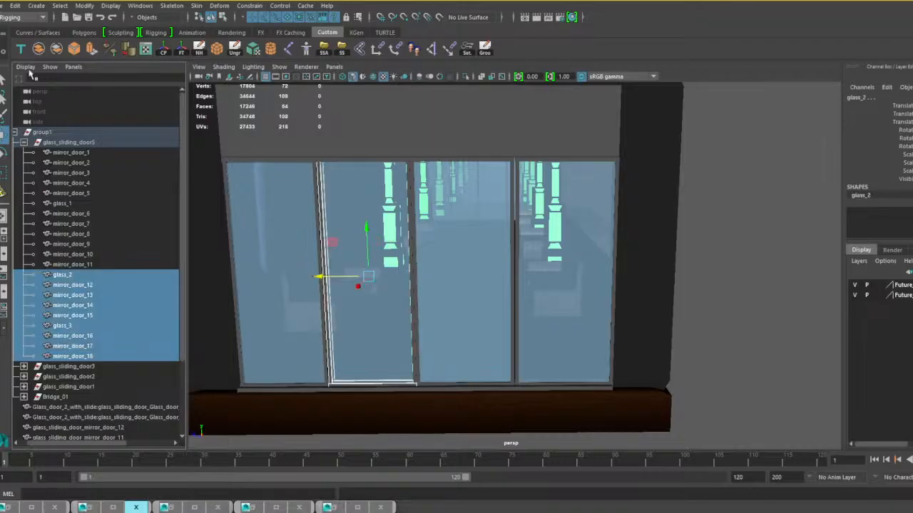
click(38, 49)
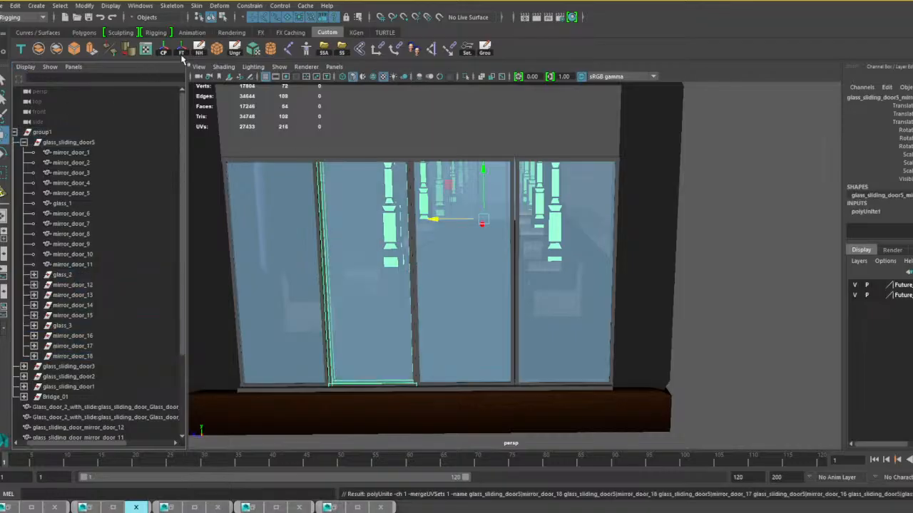
click(199, 50)
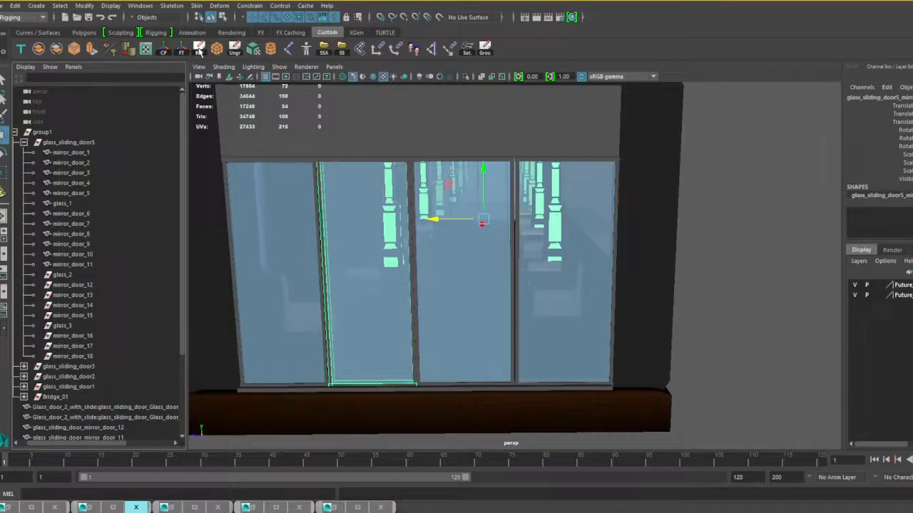
Combine mirror_door_1 through mirror_door_11 with glass_1 of glass_sliding_door5 into one mesh and delete its history.
click(75, 264)
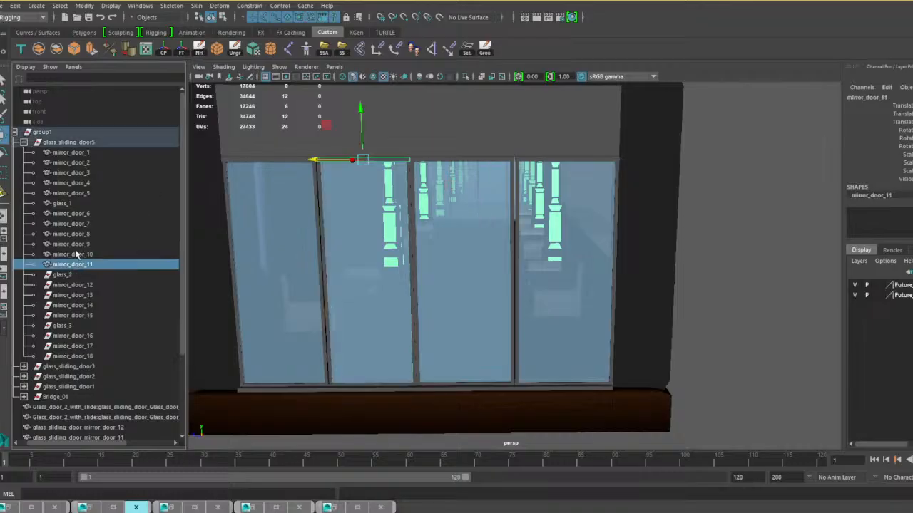
shift+click(71, 153)
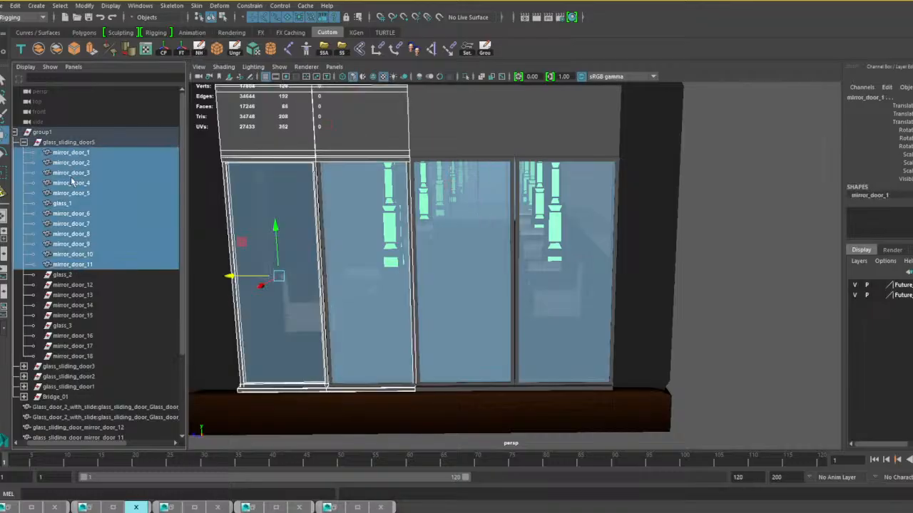
click(37, 50)
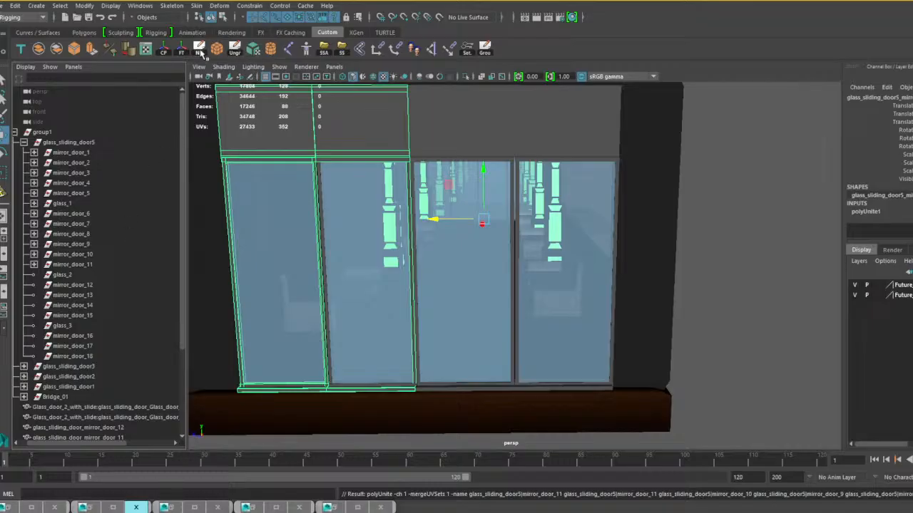
click(200, 49)
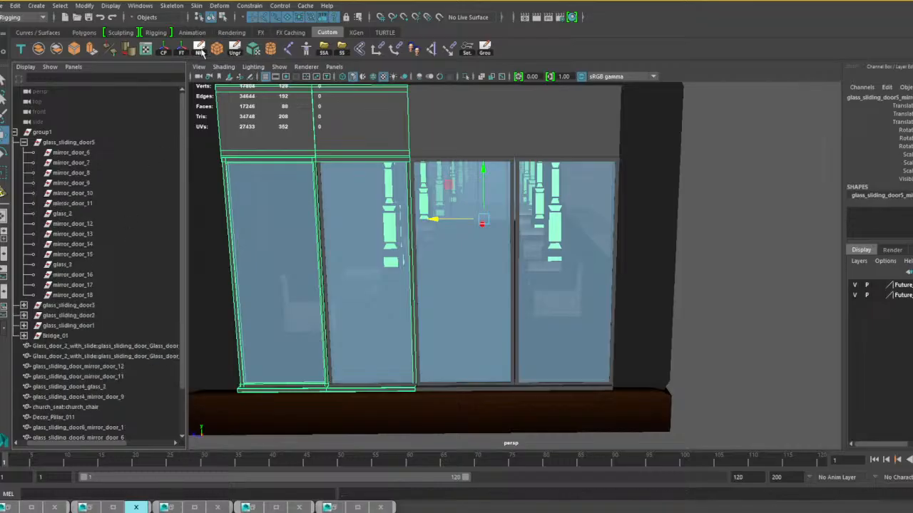
Delete the leftover glass_sliding_door5 group together with its empty nodes.
click(84, 144)
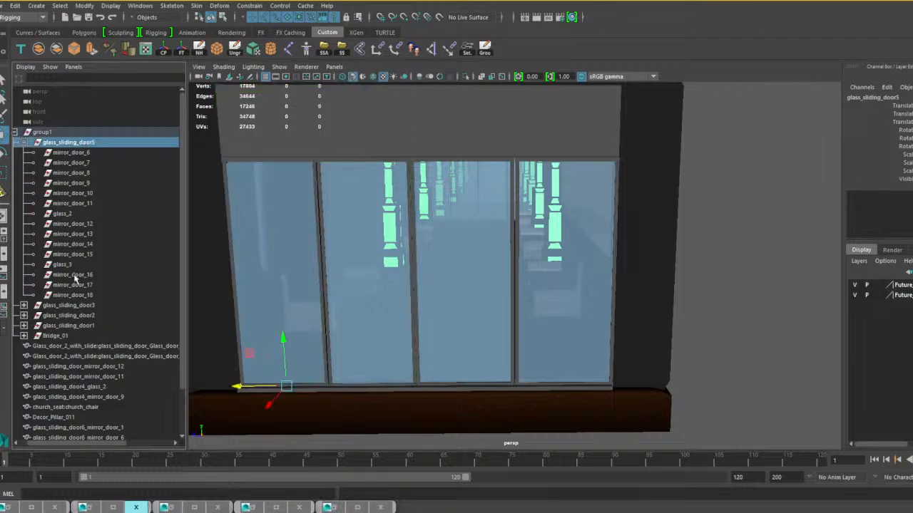
shift+click(78, 296)
key(Delete)
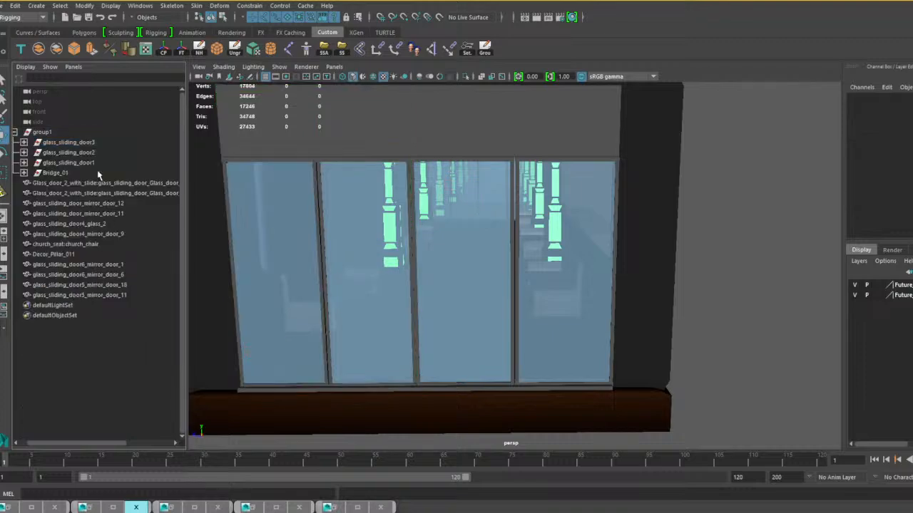
Expand the glass_sliding_door3 group and locate its mirror_door_1 among the pillars inside the bridge.
click(24, 143)
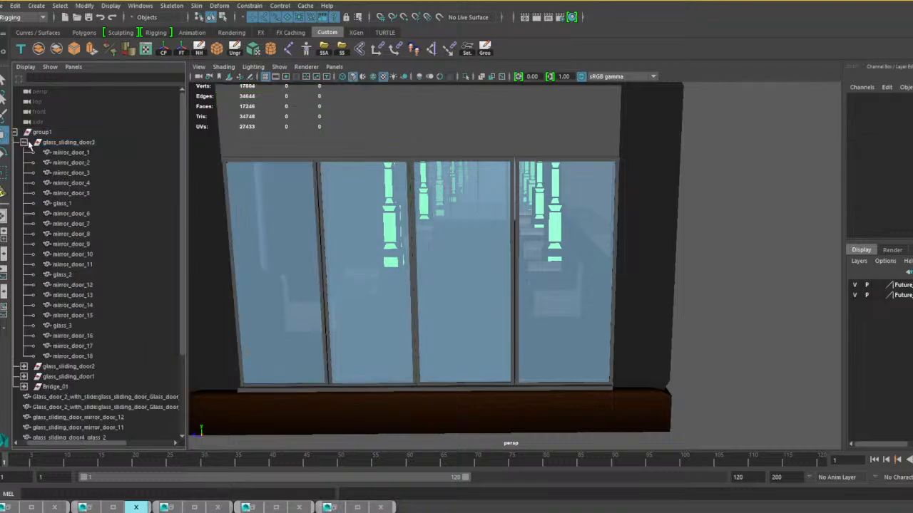
scroll(389, 241, down, 5)
alt+drag(608, 236, 585, 224)
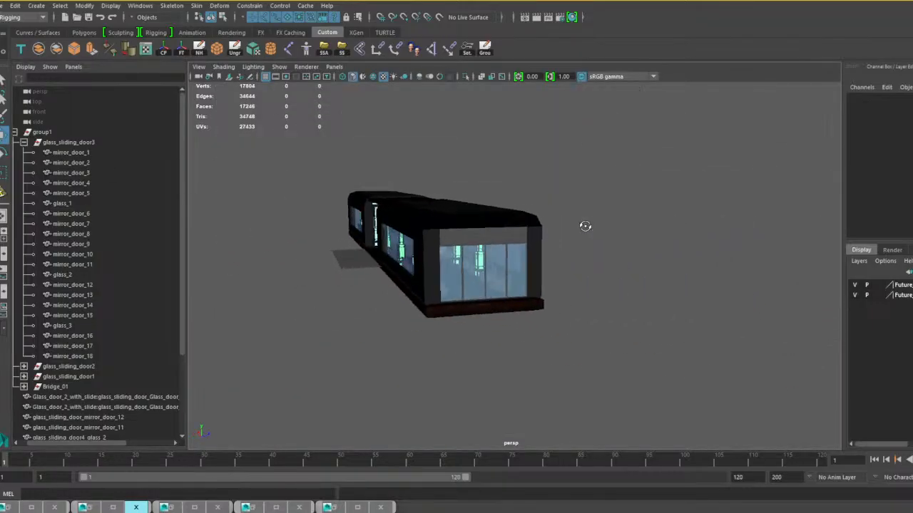
click(69, 154)
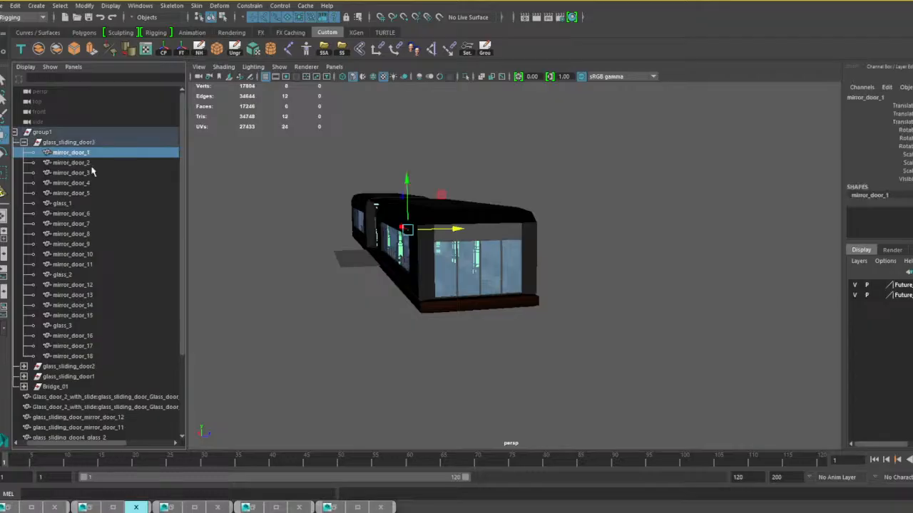
alt+drag(274, 266, 303, 219)
scroll(473, 273, up, 4)
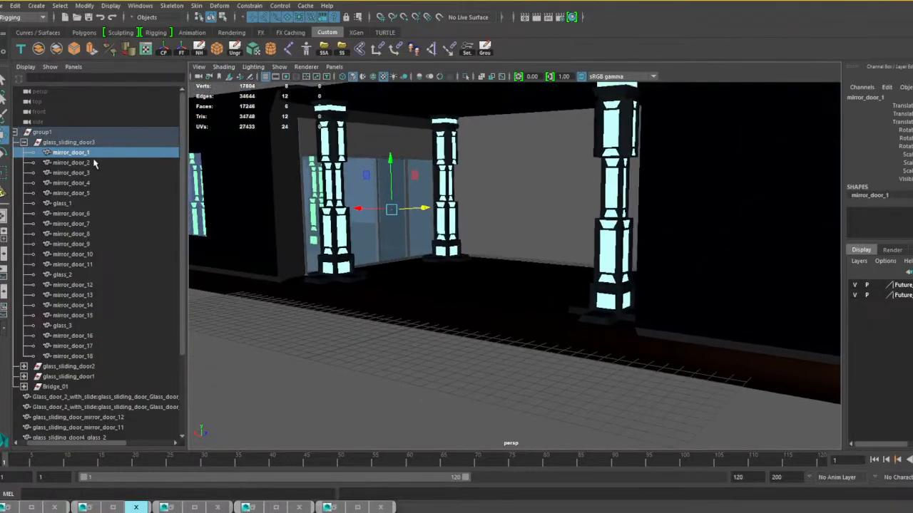
scroll(479, 240, down, 5)
alt+drag(483, 240, 484, 247)
scroll(484, 247, up, 5)
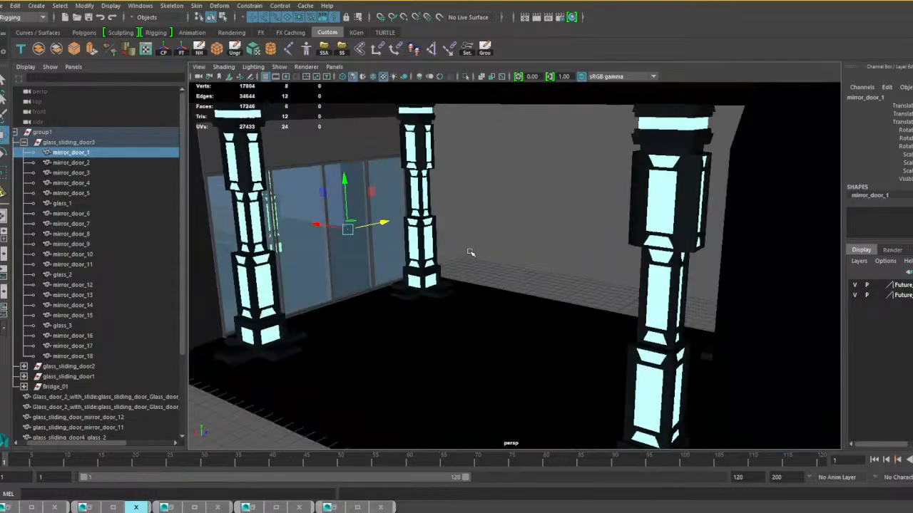
Test-slide mirror_door_1, undo the move, and combine mirror_door_1 through mirror_door_5 with glass_1 of glass_sliding_door3 into one panel mesh.
drag(395, 221, 384, 222)
shift+click(72, 203)
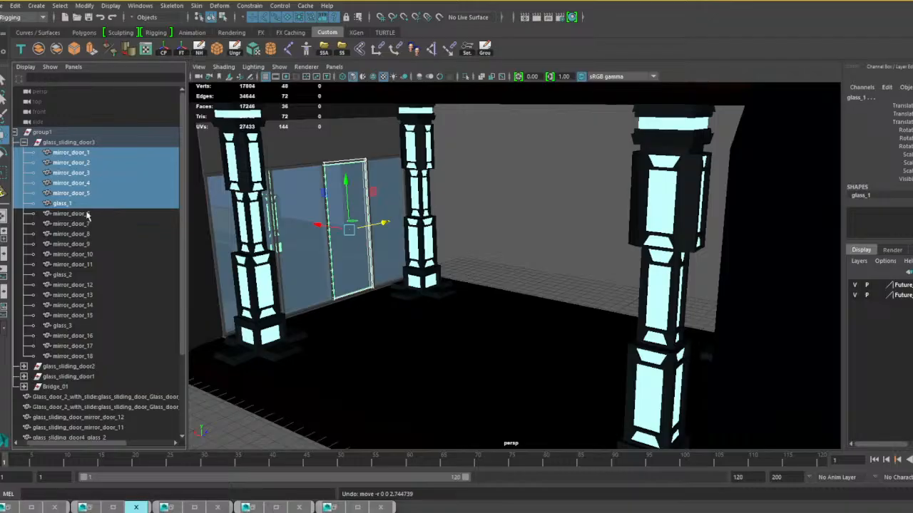
click(39, 48)
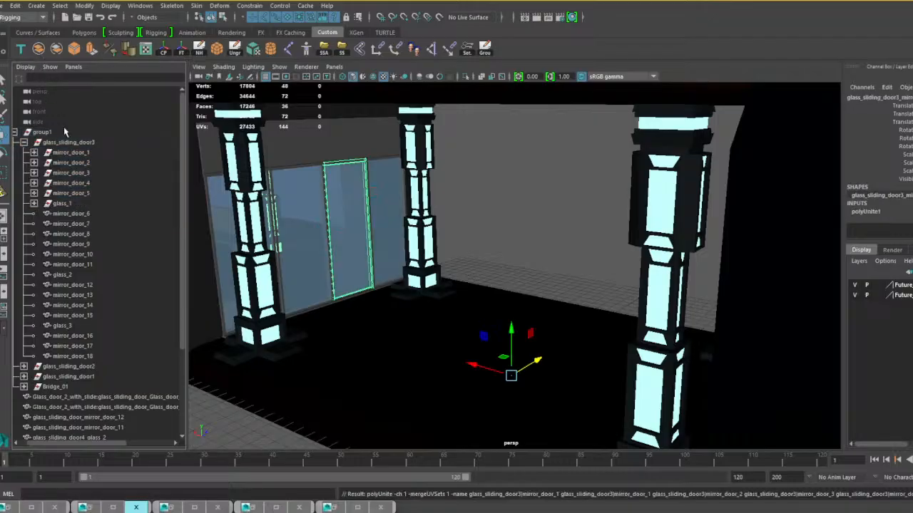
Combine mirror_door_6 through mirror_door_18 with glass_2 and glass_3 of glass_sliding_door3 into one frame mesh and delete its history.
click(73, 214)
shift+click(70, 275)
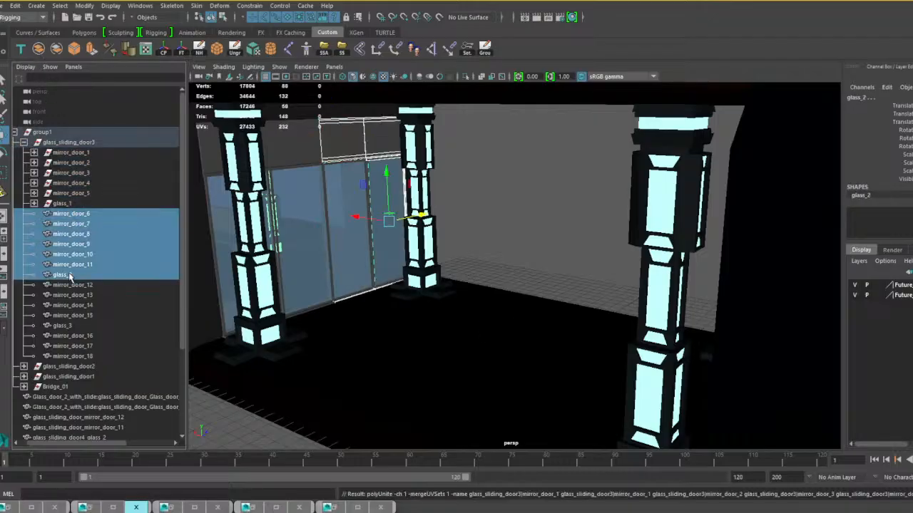
shift+click(77, 356)
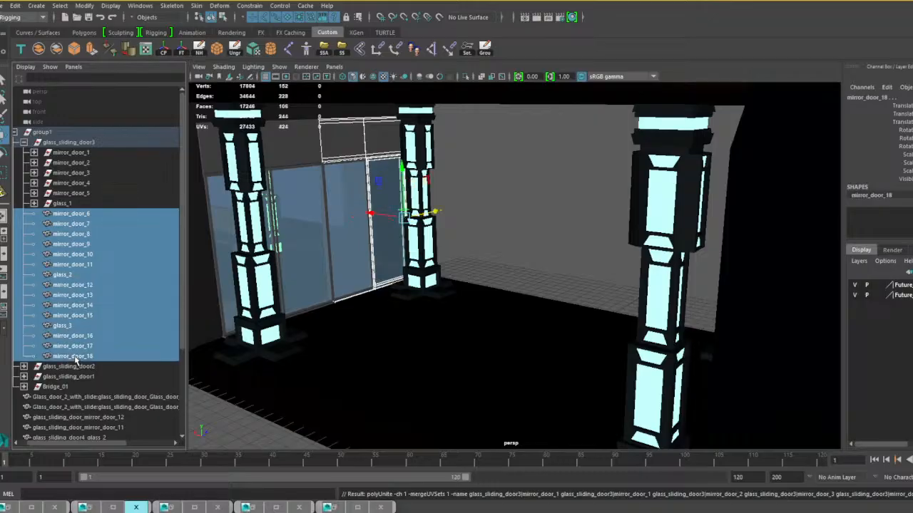
click(38, 49)
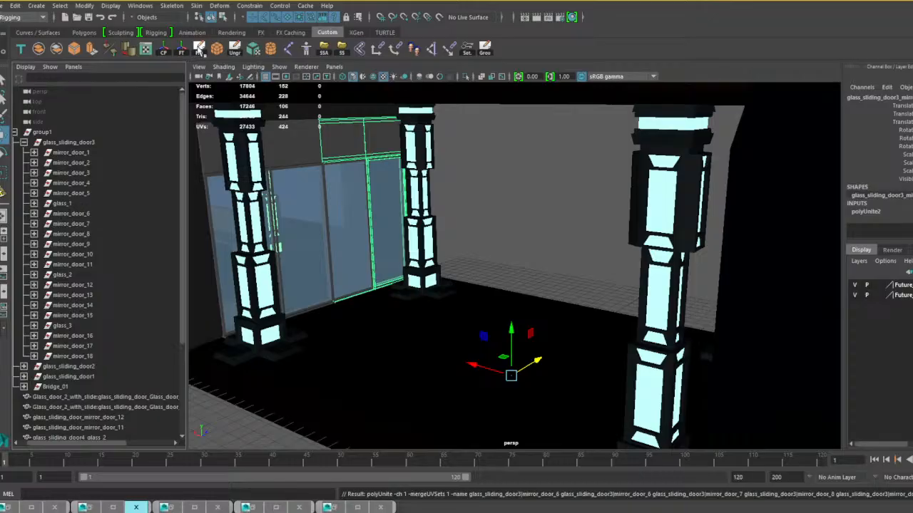
click(199, 48)
Delete the leftover glass_sliding_door3 group together with its empty nodes.
click(72, 142)
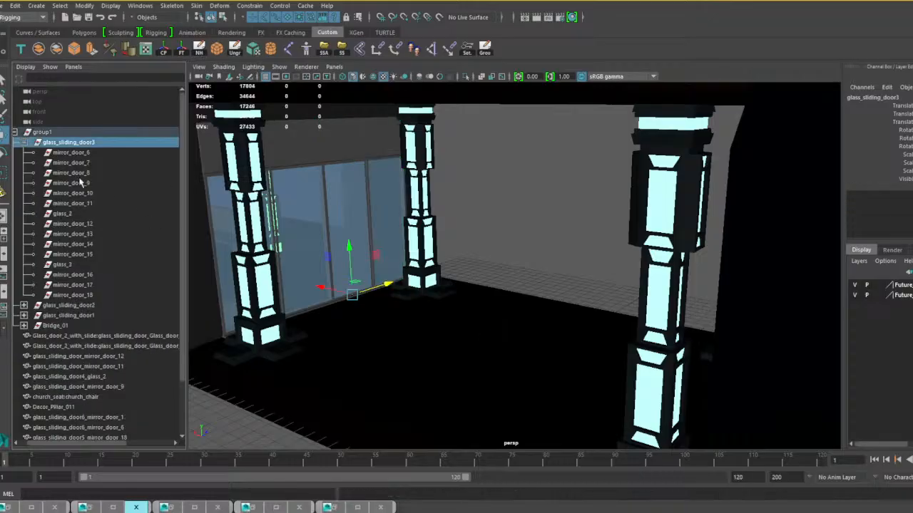
shift+click(77, 294)
key(Delete)
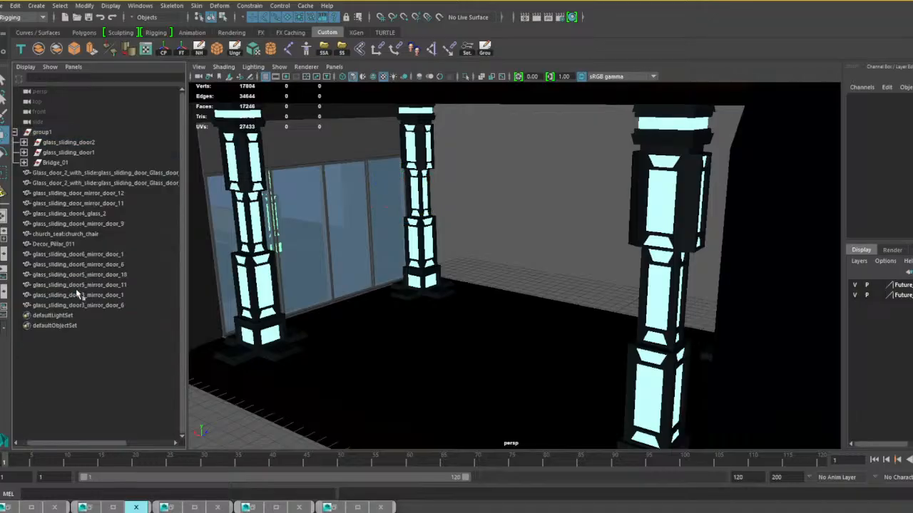
Locate glass_sliding_door2 at the bridge's end, expand the group, and check which panel mirror_door_1 through mirror_door_5 and glass_1 form.
click(71, 143)
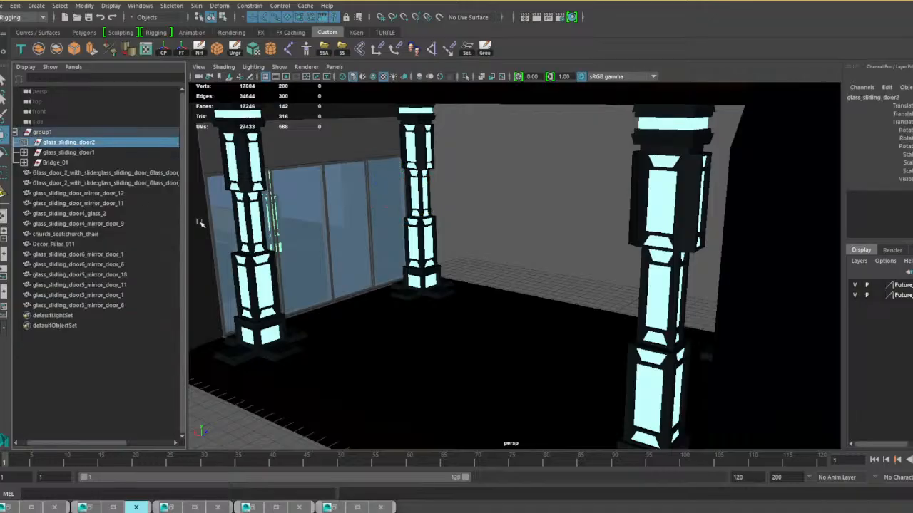
key(f)
scroll(473, 254, up, 6)
alt+drag(473, 254, 587, 308)
scroll(586, 307, up, 4)
scroll(587, 307, up, 2)
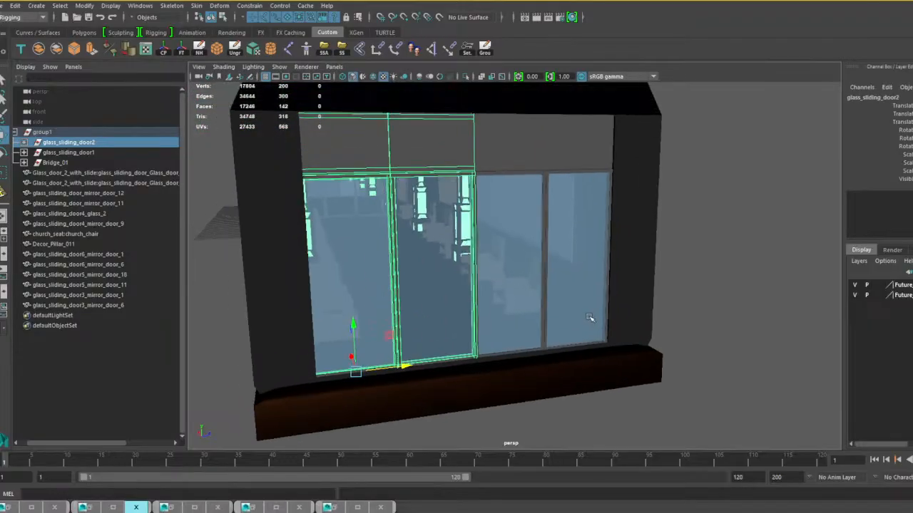
click(25, 142)
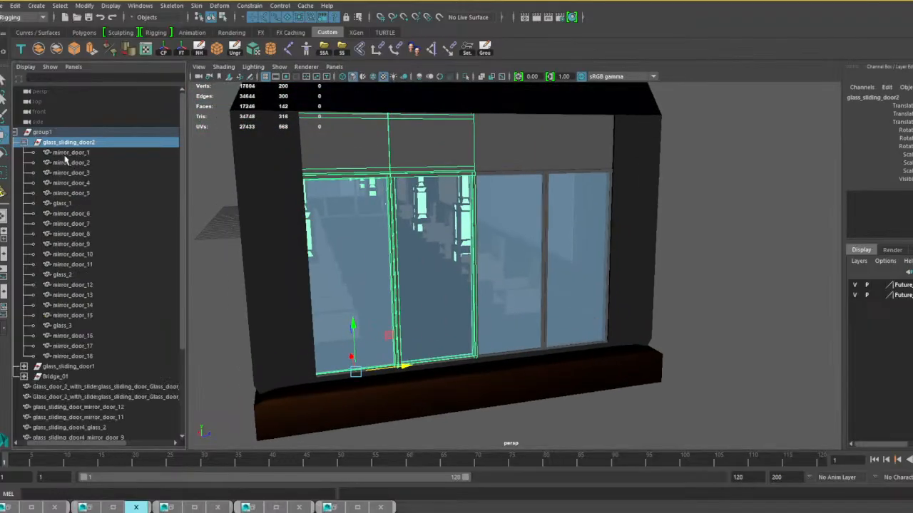
click(68, 152)
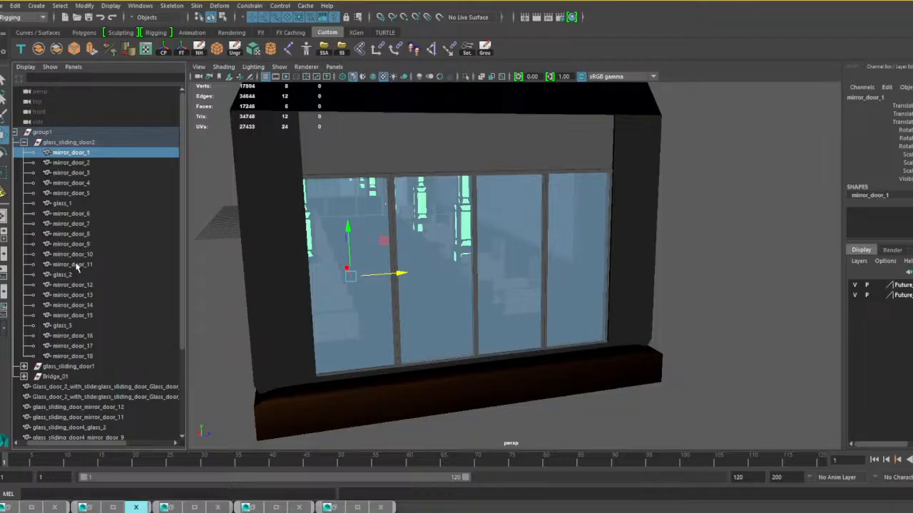
shift+click(61, 203)
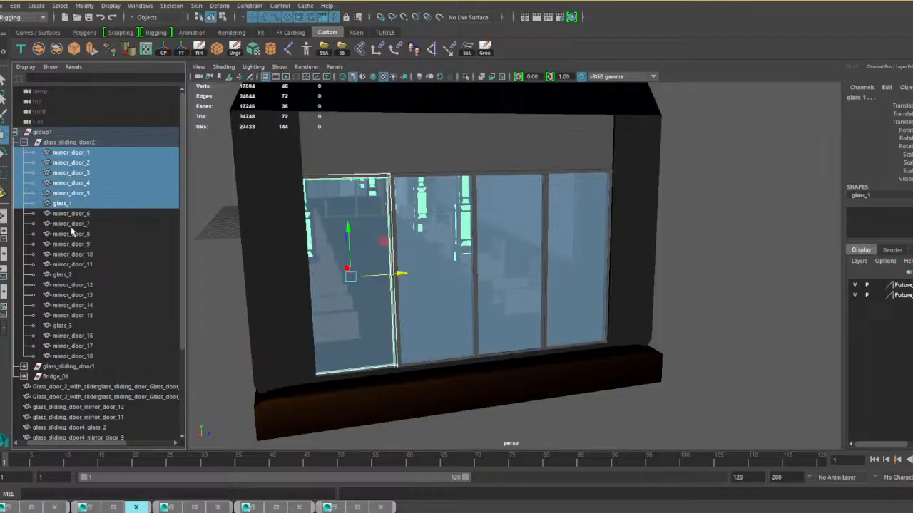
Combine mirror_door_7, mirror_door_8 and mirror_door_10 through mirror_door_15 with glass_2 of glass_sliding_door2 into one panel mesh.
click(69, 213)
shift+click(81, 265)
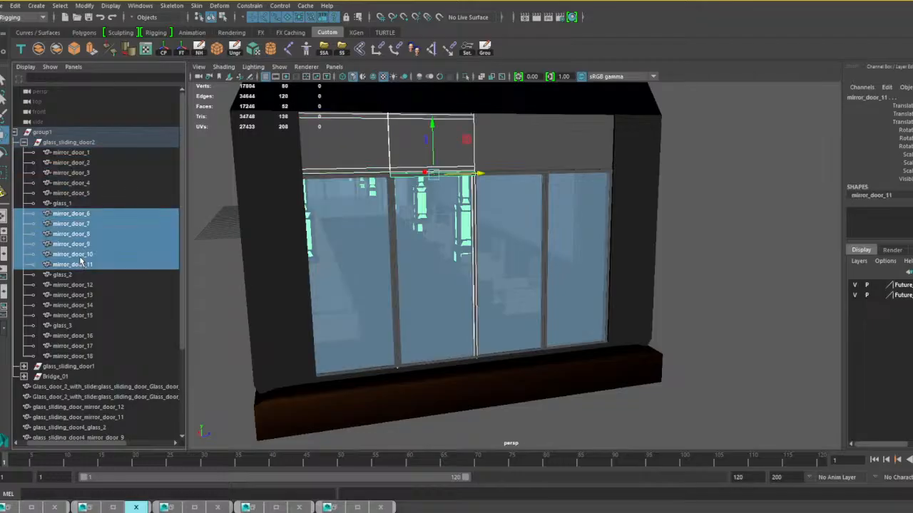
shift+click(67, 276)
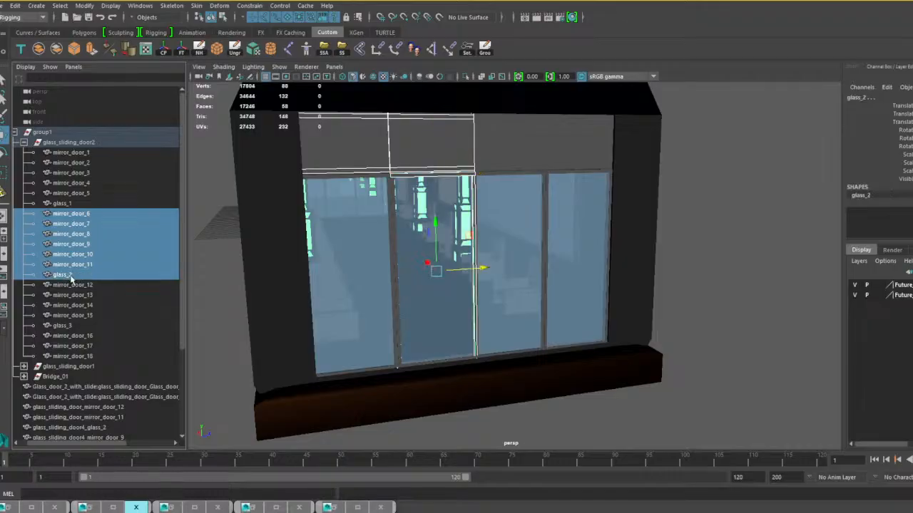
shift+click(72, 316)
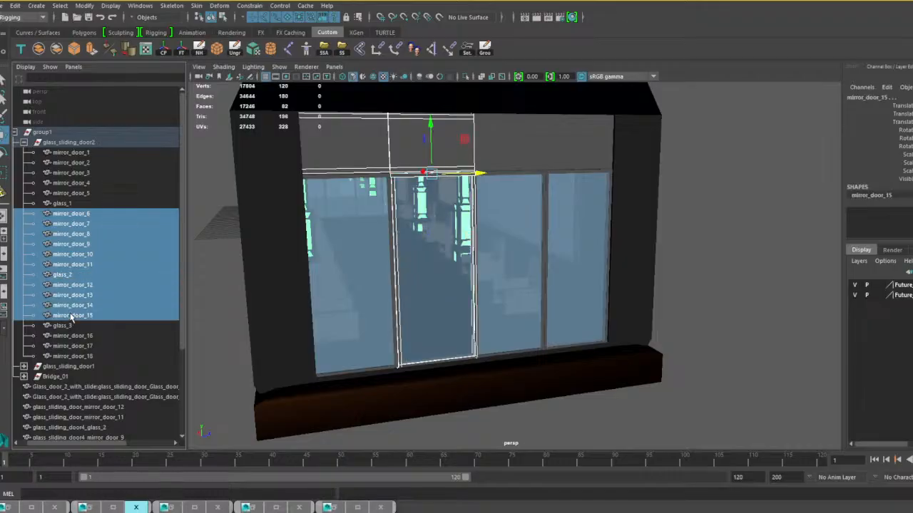
shift+click(404, 146)
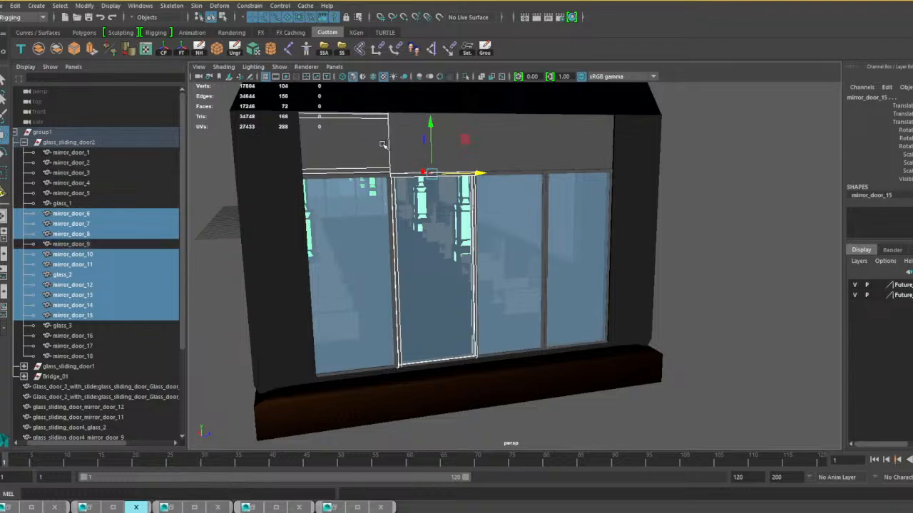
shift+click(349, 148)
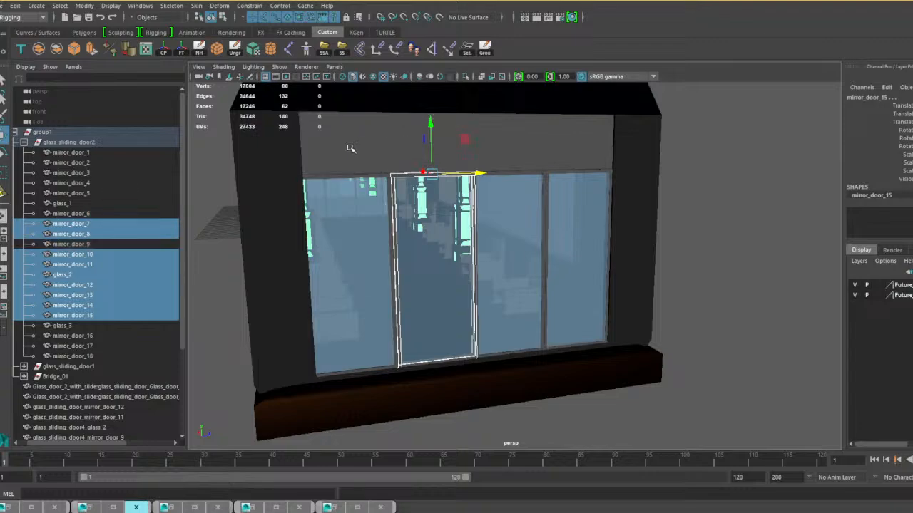
click(38, 48)
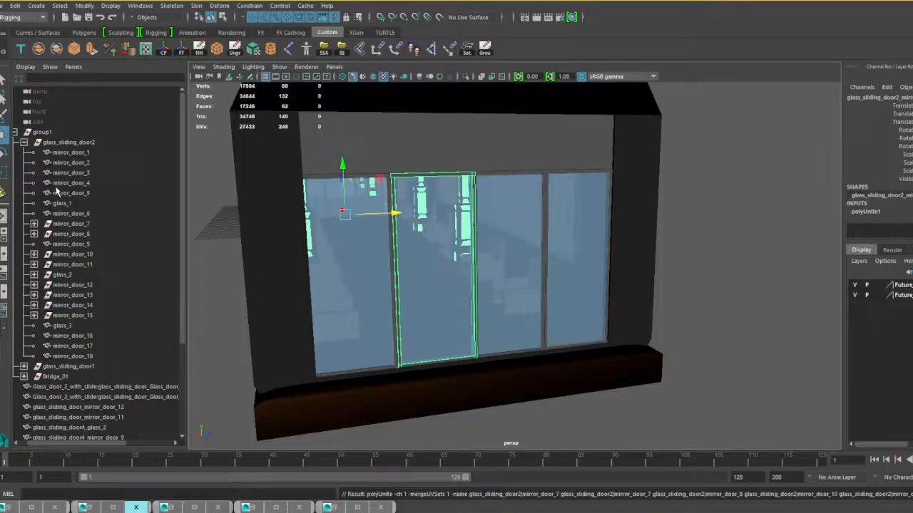
Combine mirror_door_1 through mirror_door_6, mirror_door_9, mirror_door_16 through mirror_door_18, glass_1 and glass_3 of glass_sliding_door2, and delete the mesh's history.
click(74, 355)
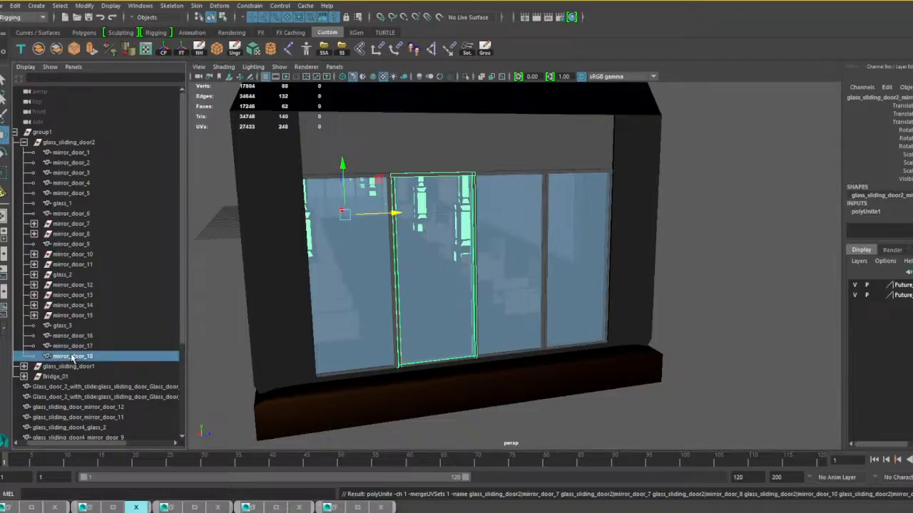
shift+click(67, 326)
ctrl+click(70, 246)
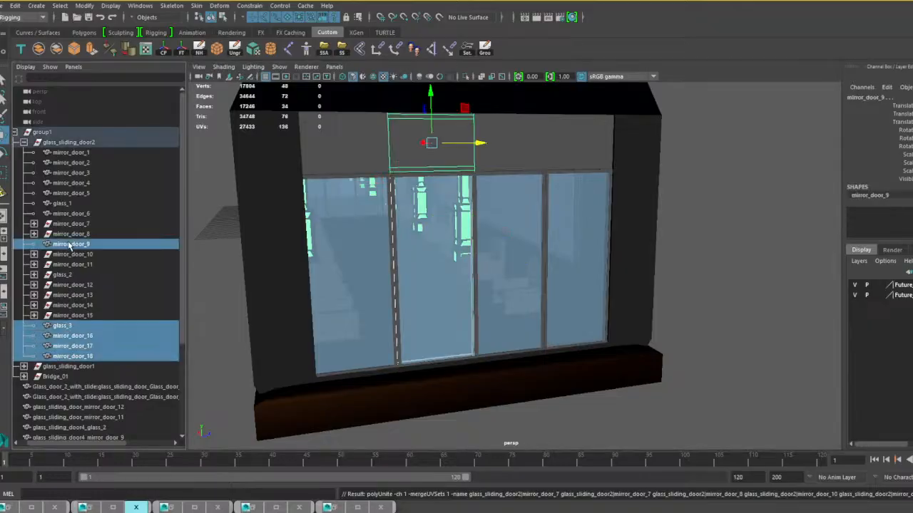
ctrl+click(71, 214)
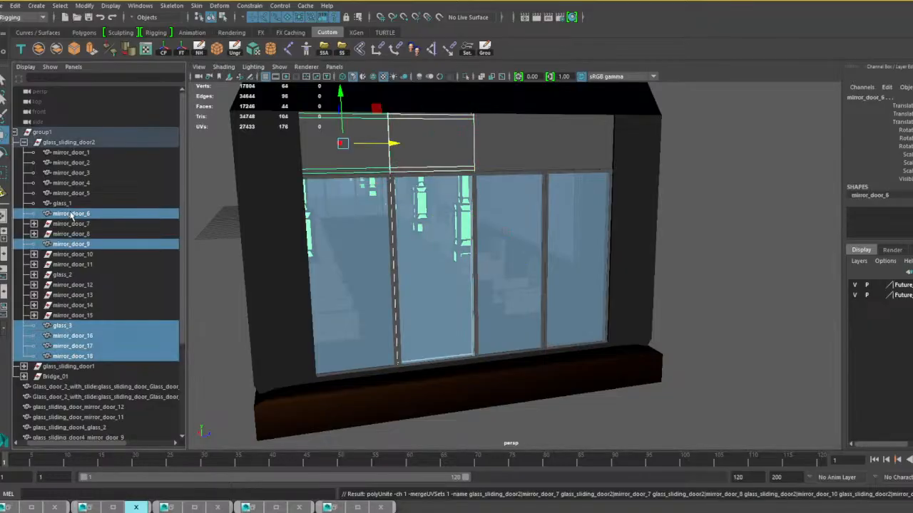
shift+click(72, 154)
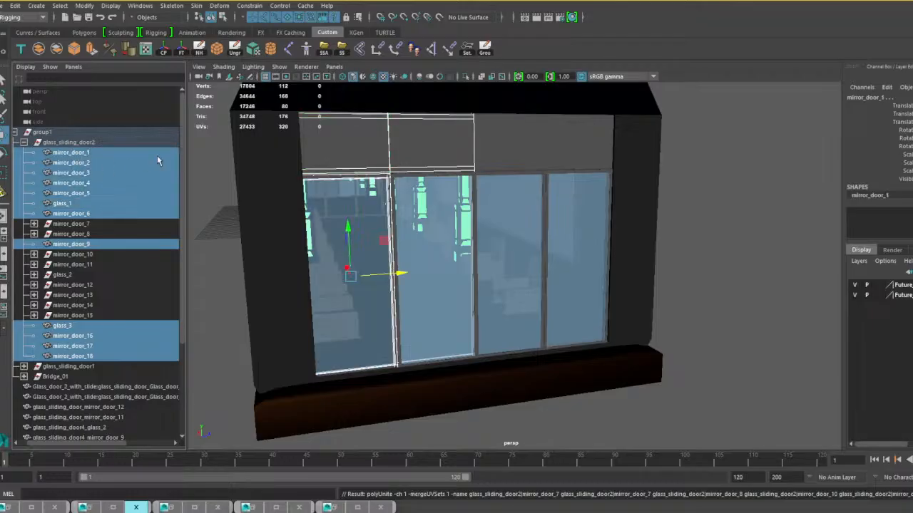
click(39, 49)
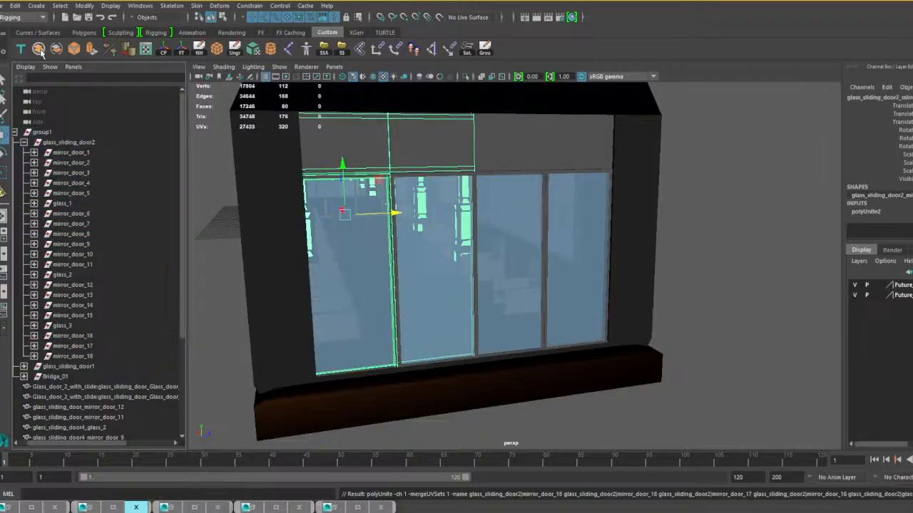
click(181, 48)
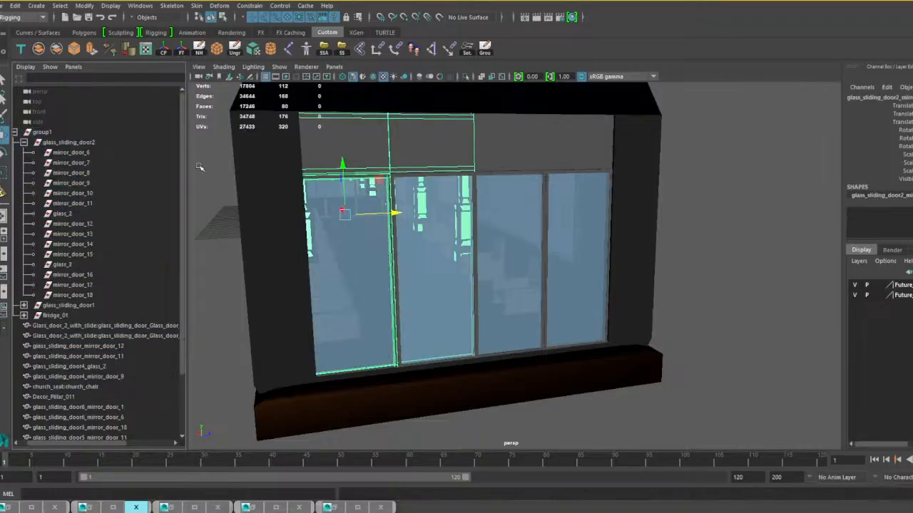
Delete the leftover glass_sliding_door2 group together with its empty nodes.
click(77, 144)
shift+click(82, 295)
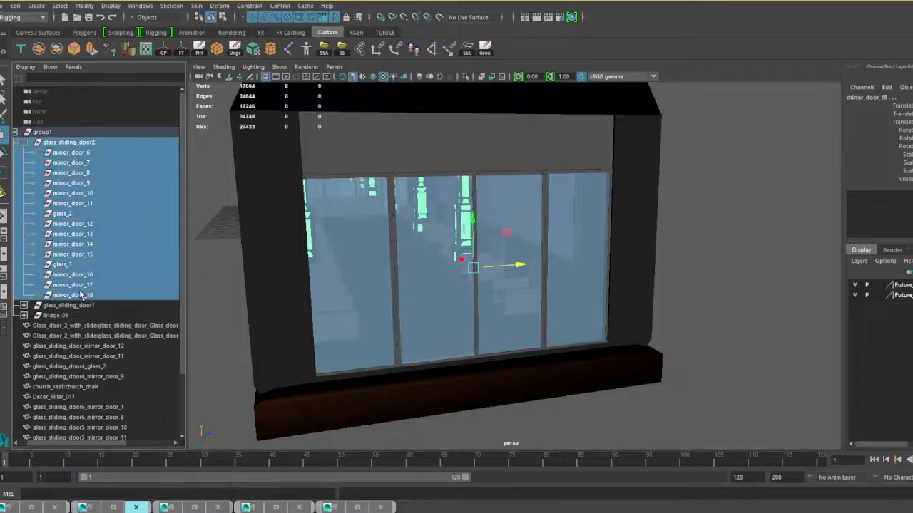
key(Delete)
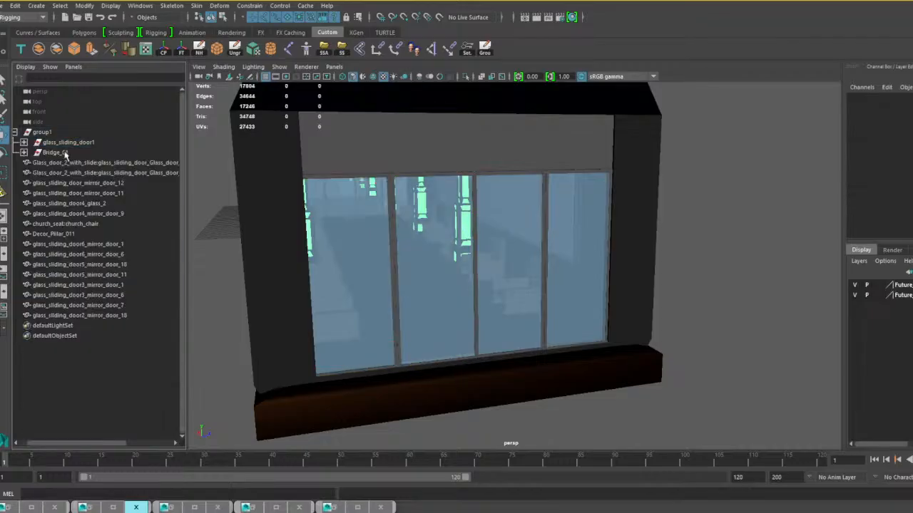
Expand glass_sliding_door1, locate it on the bridge, and check which panel mirror_door_1 through mirror_door_11, glass_1 and glass_2 form.
click(24, 142)
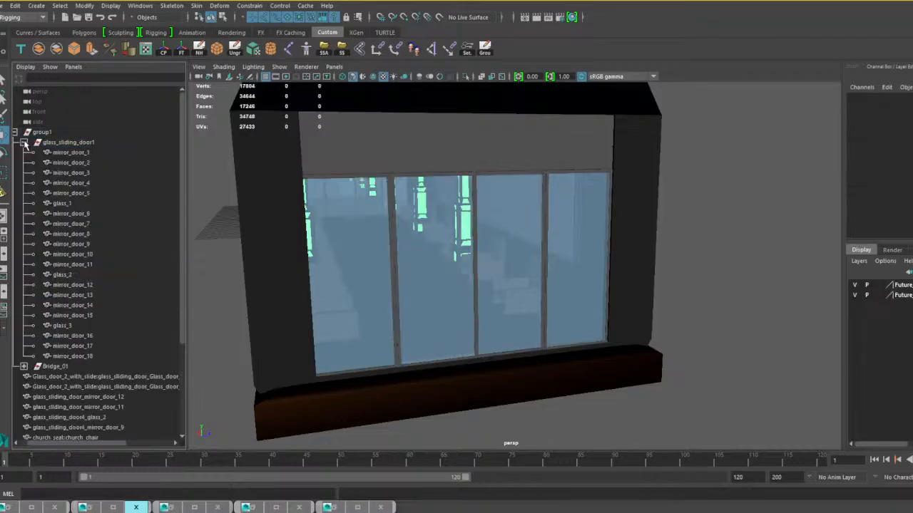
click(80, 156)
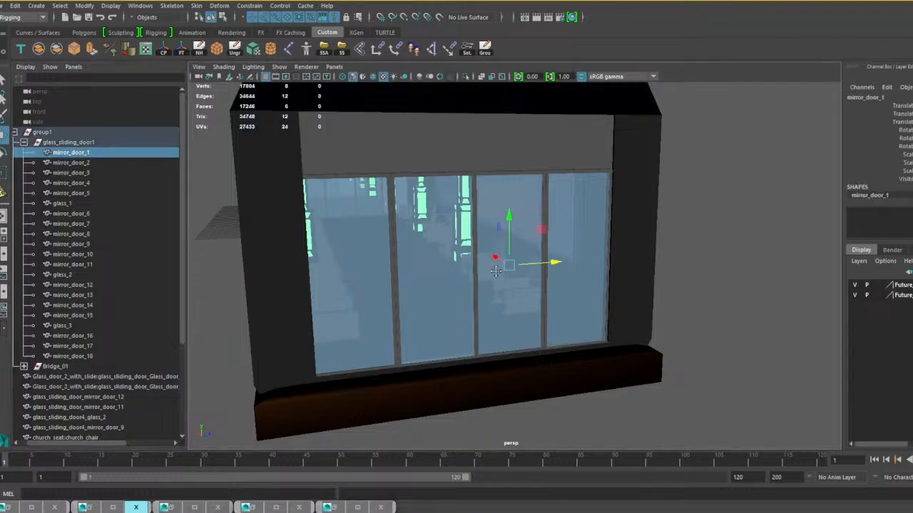
key(f)
alt+drag(492, 251, 422, 247)
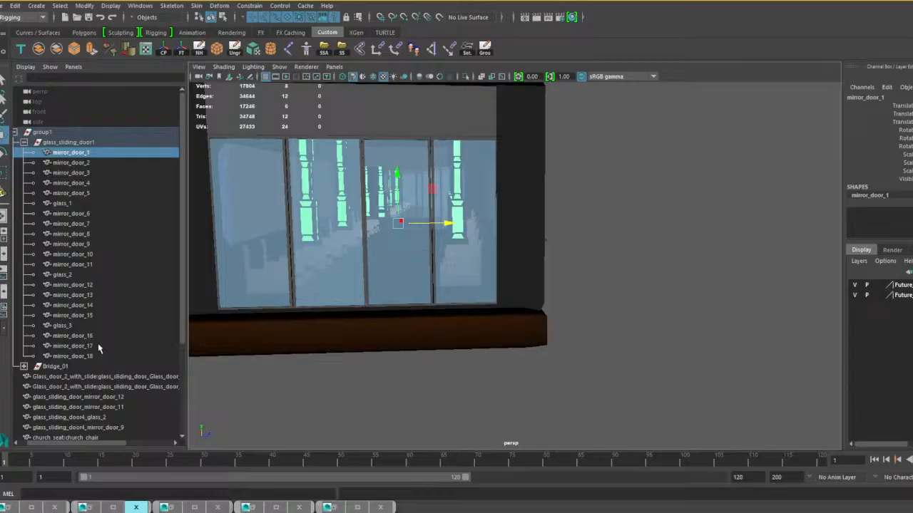
shift+click(68, 204)
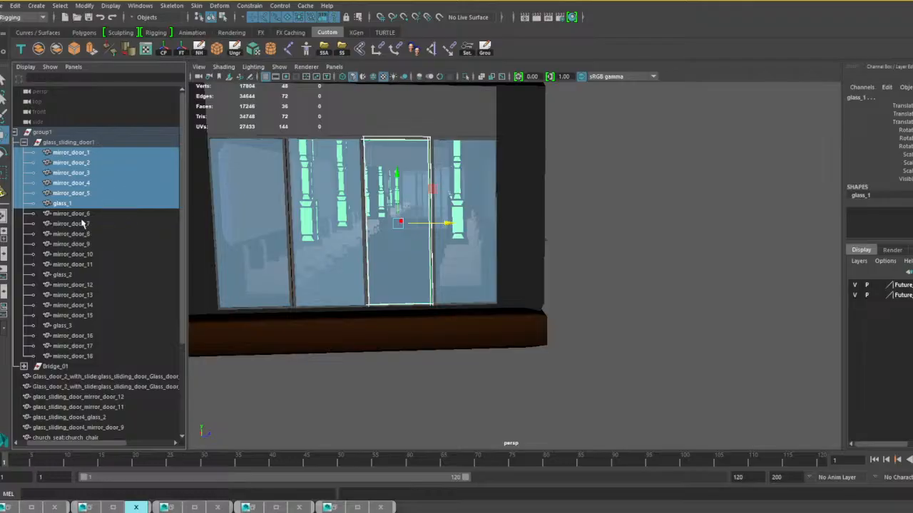
shift+click(81, 223)
shift+click(89, 266)
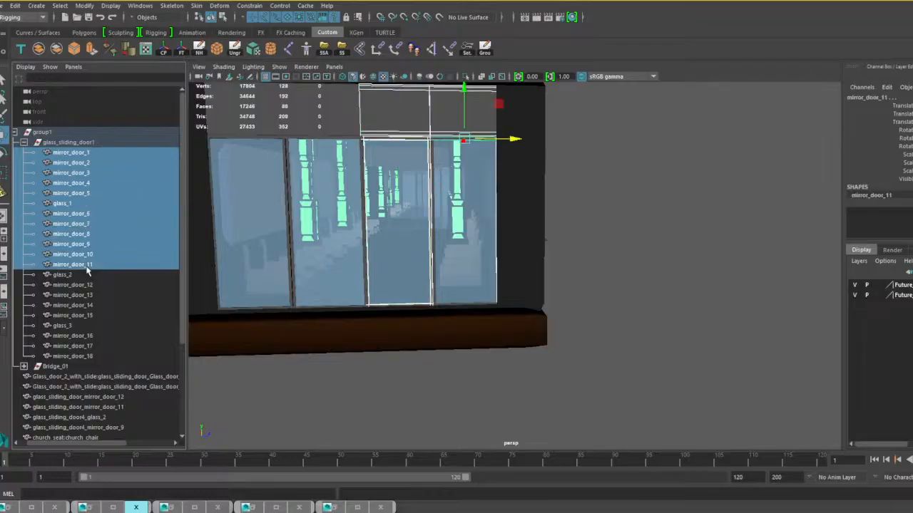
shift+click(70, 274)
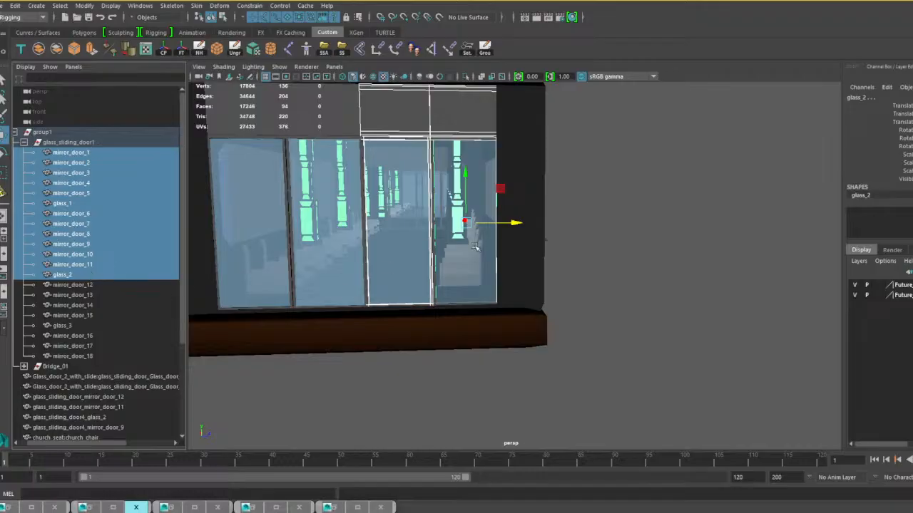
Combine mirror_door_11 through mirror_door_18 with glass_2 and glass_3 of glass_sliding_door1 into one panel mesh.
click(70, 275)
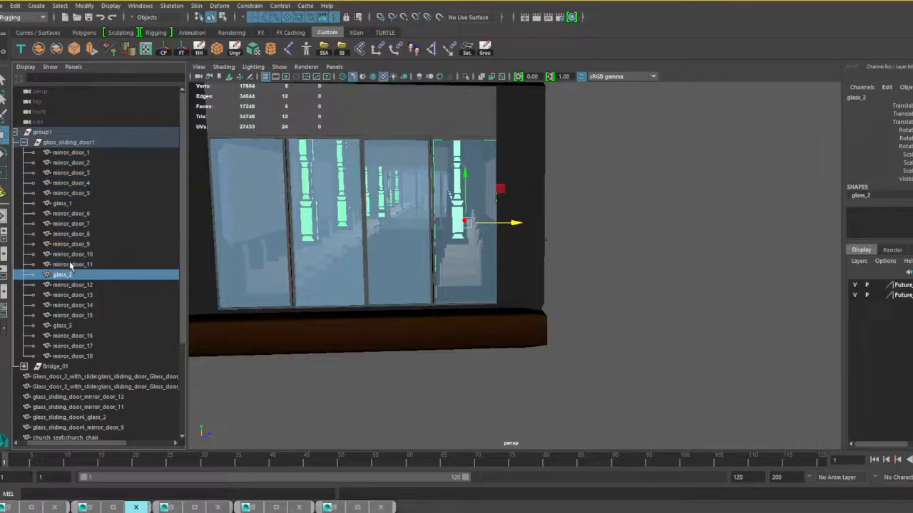
shift+click(69, 326)
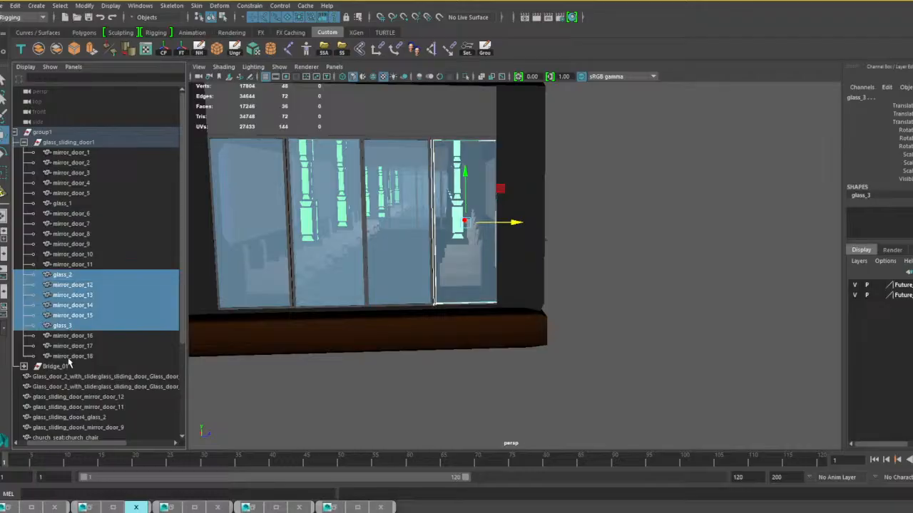
shift+click(71, 356)
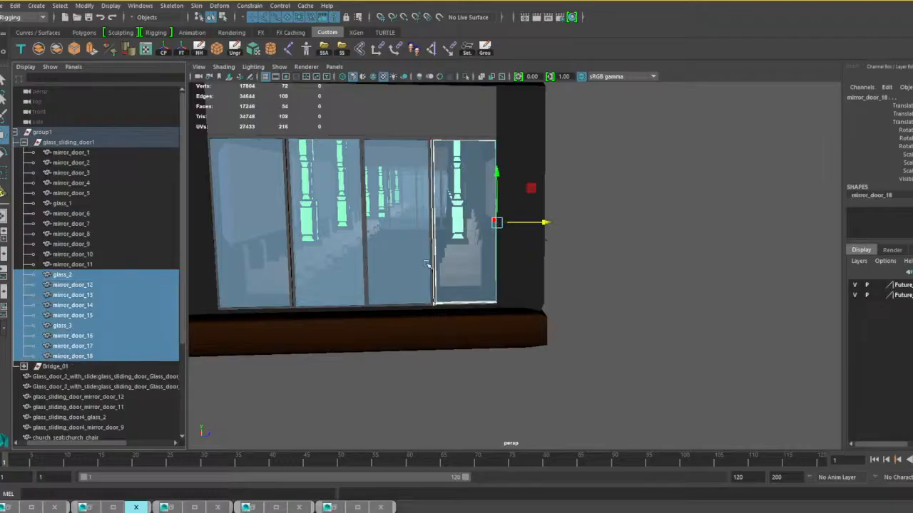
scroll(429, 260, up, 5)
scroll(429, 258, down, 3)
alt+drag(427, 247, 514, 217)
shift+click(589, 157)
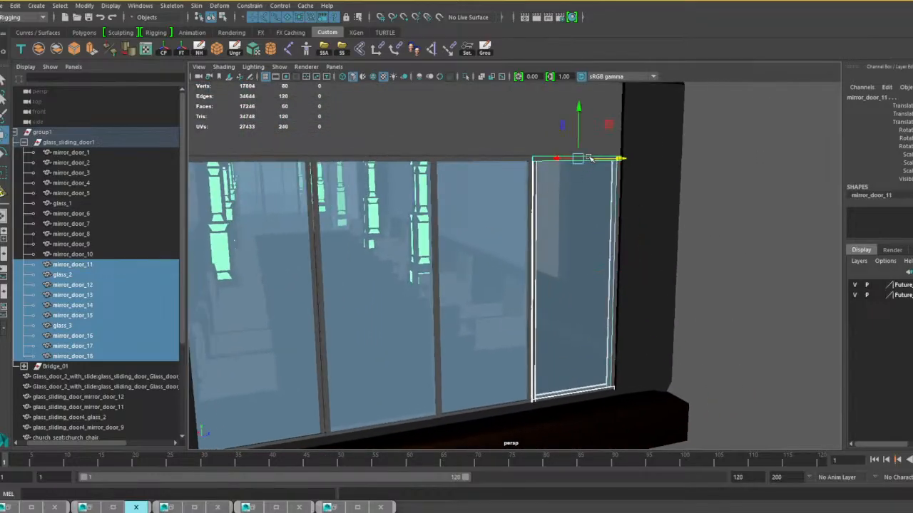
click(40, 51)
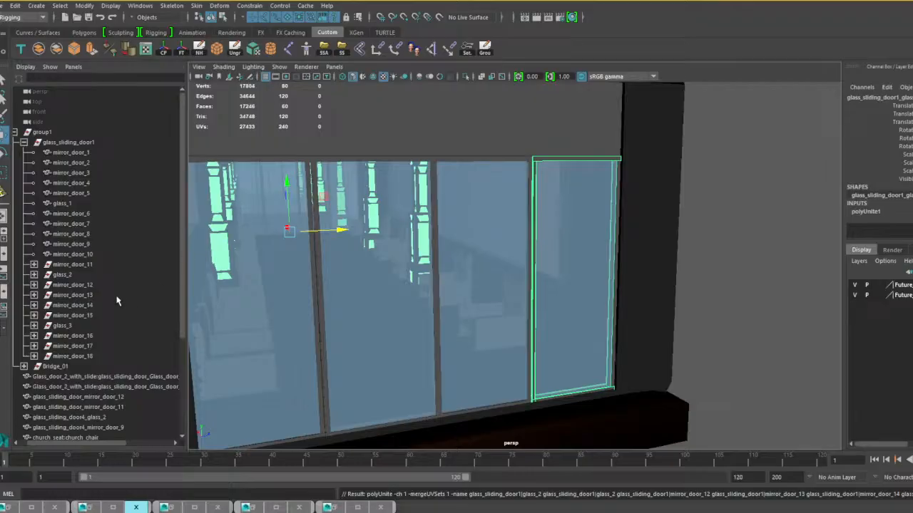
Combine mirror_door_1 through mirror_door_10 with glass_1 of glass_sliding_door1 into one mesh and delete its history.
click(77, 254)
shift+click(76, 154)
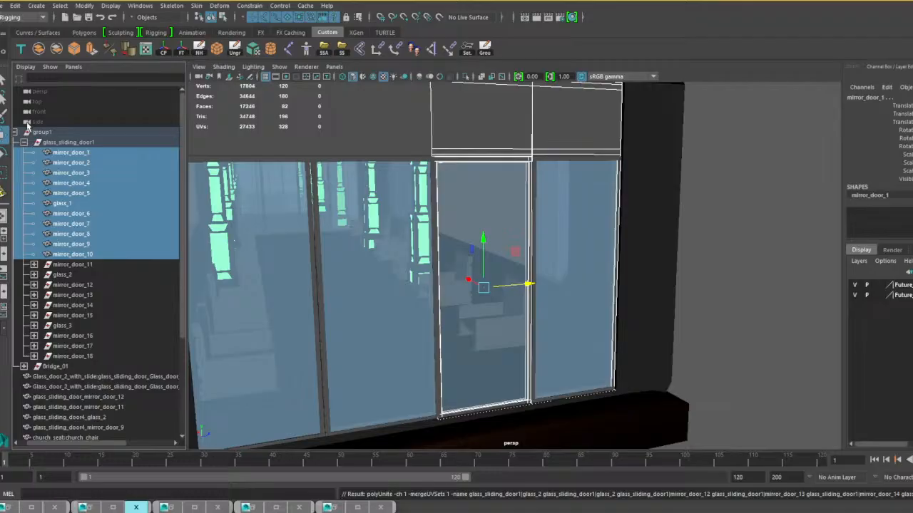
click(39, 50)
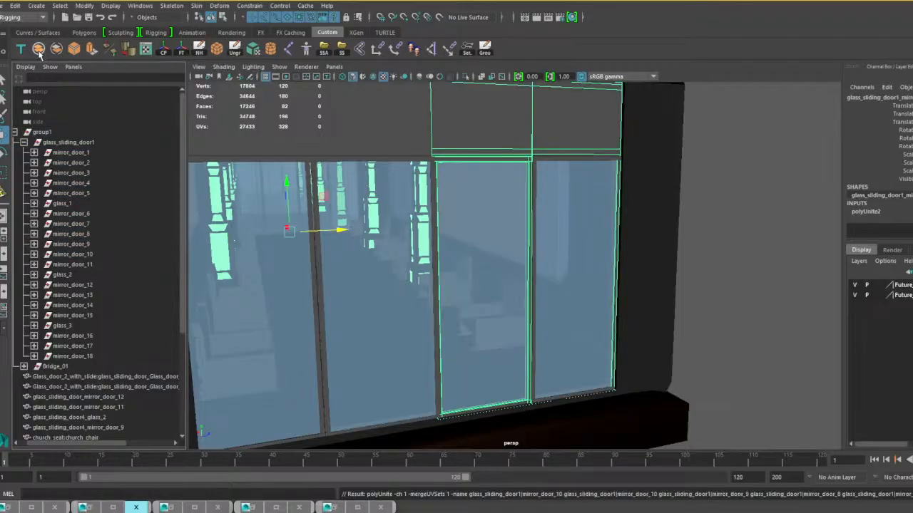
scroll(356, 203, down, 5)
scroll(358, 202, up, 3)
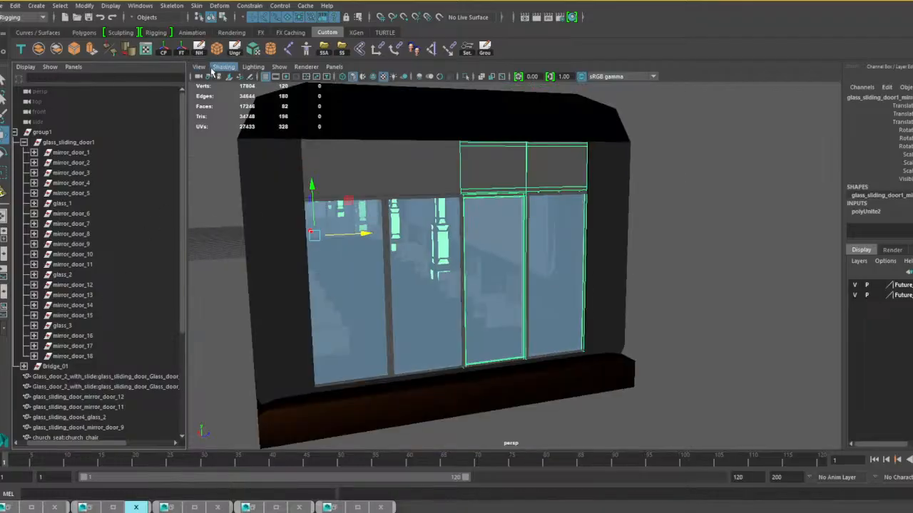
click(200, 54)
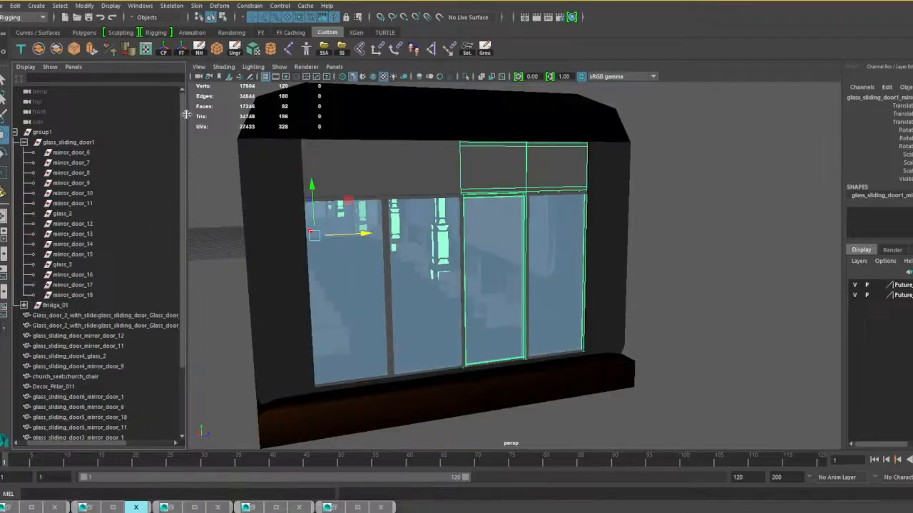
click(41, 133)
shift+click(77, 295)
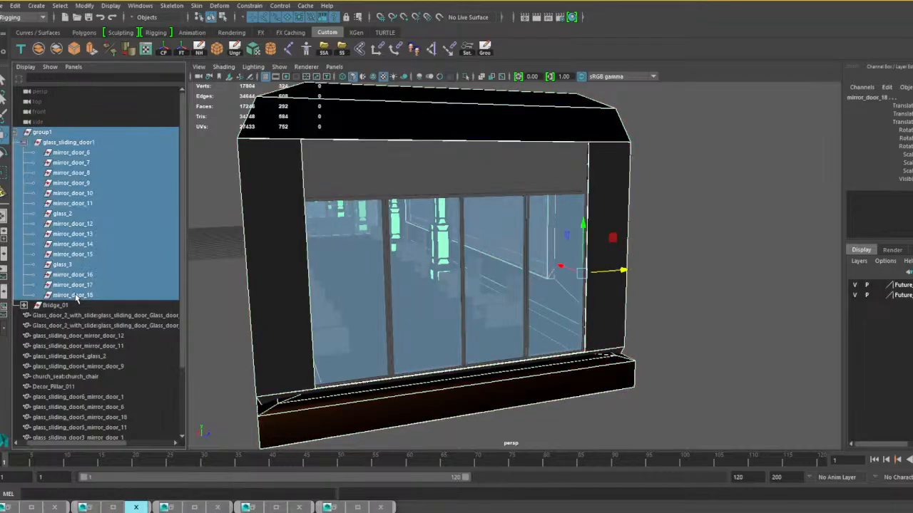
key(Delete)
key(ctrl+z)
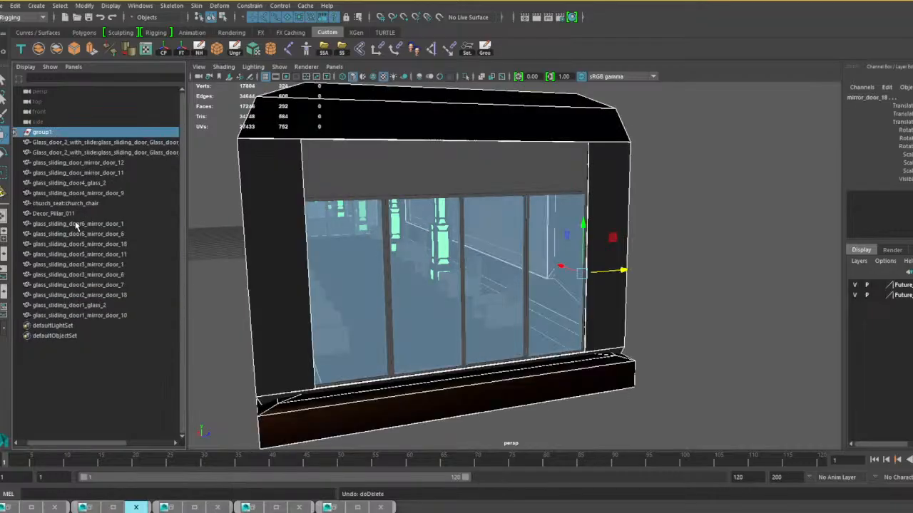
Combine the remaining bridge body parts in group1 into a single mesh.
click(48, 133)
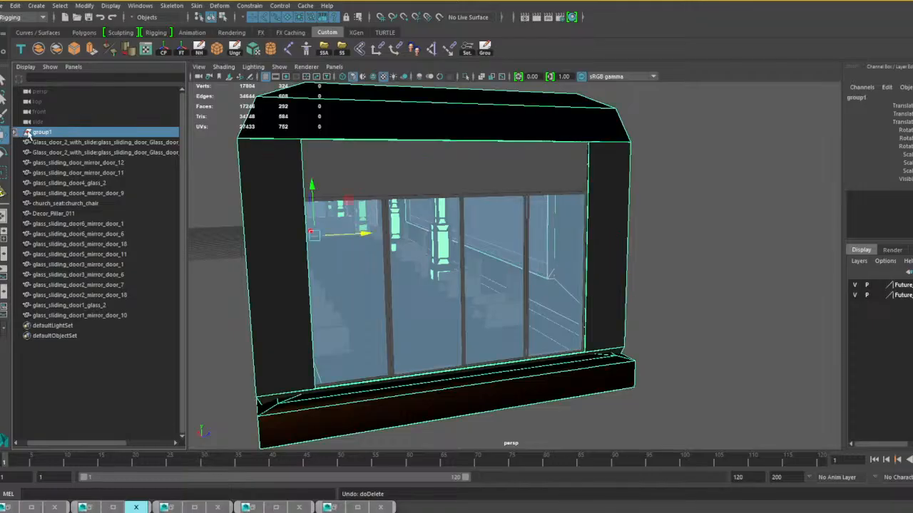
alt+middle_drag(352, 197, 457, 204)
scroll(456, 204, down, 5)
alt+drag(425, 222, 580, 226)
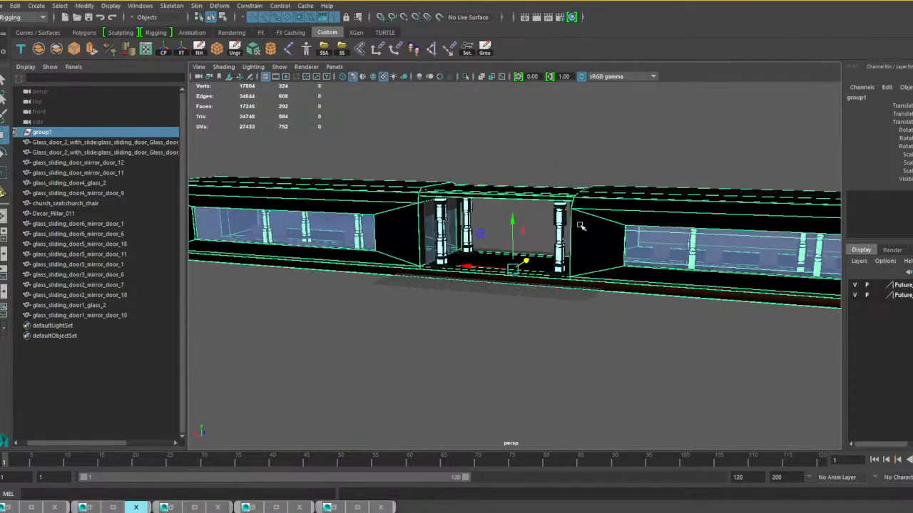
alt+drag(439, 247, 540, 259)
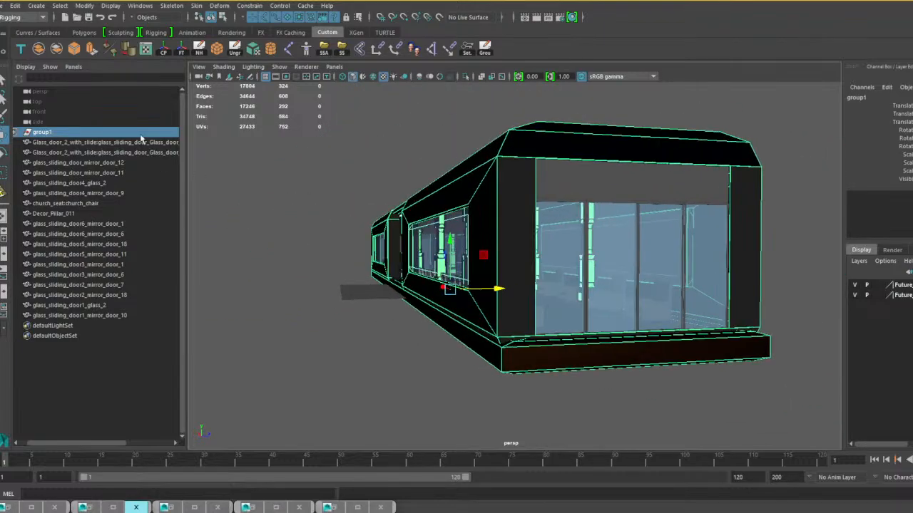
click(39, 49)
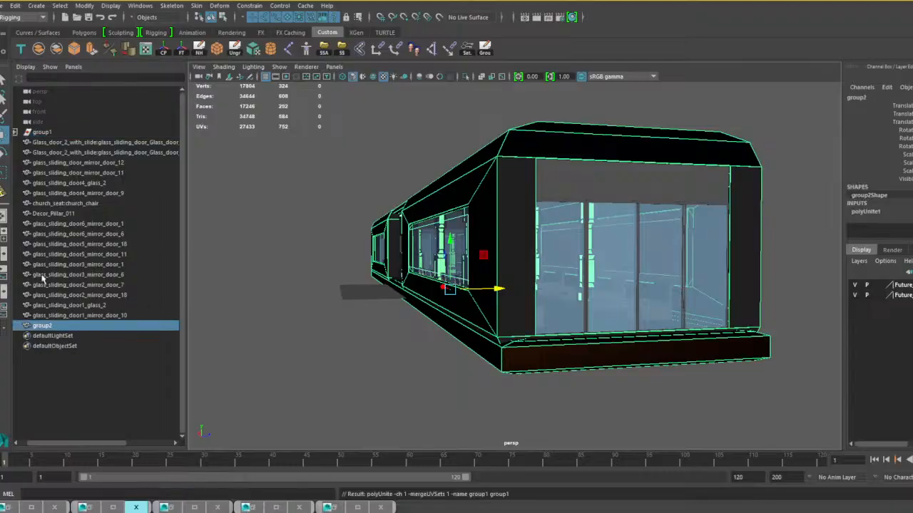
Undo the combine of the whole group1 and combine only its Bridge_01 subgroup into a single mesh.
click(14, 132)
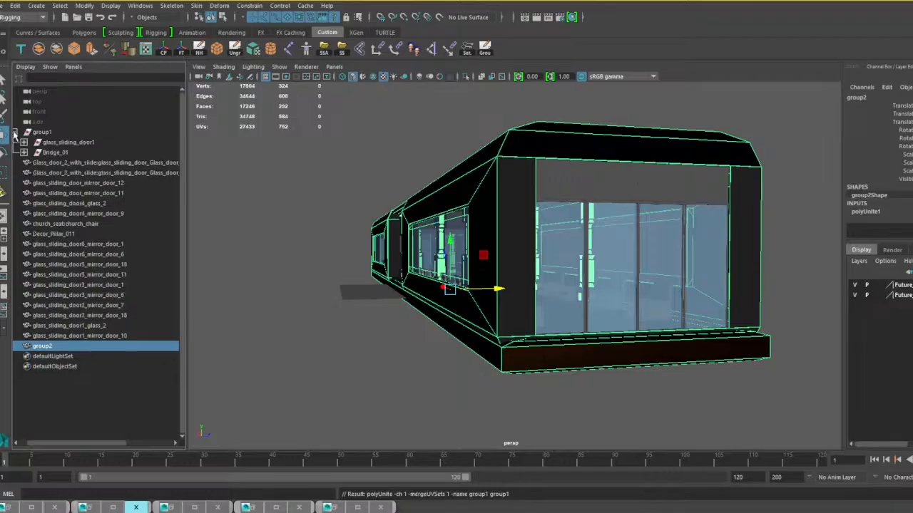
key(ctrl+z)
click(30, 134)
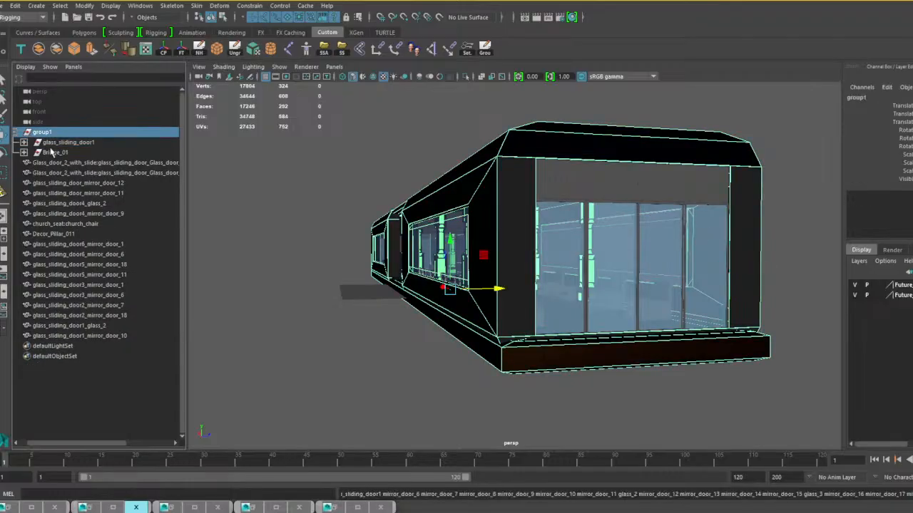
key(ctrl+z)
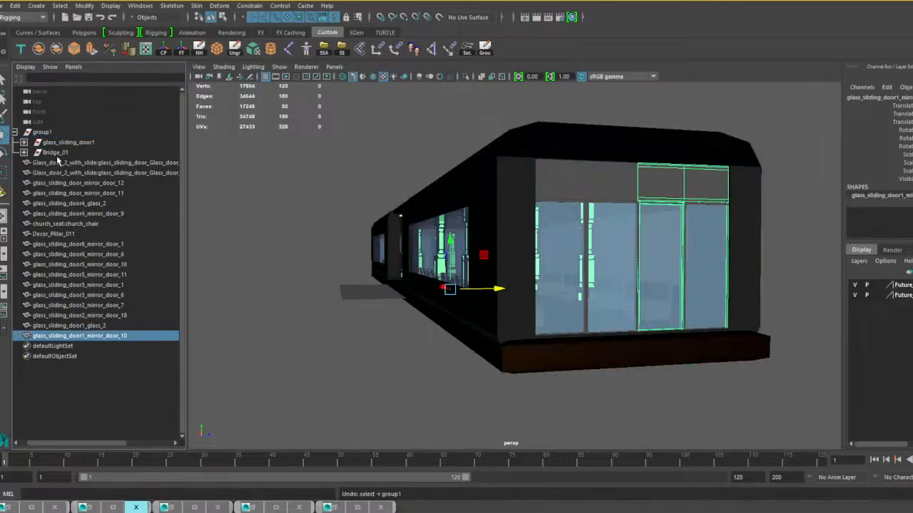
click(54, 154)
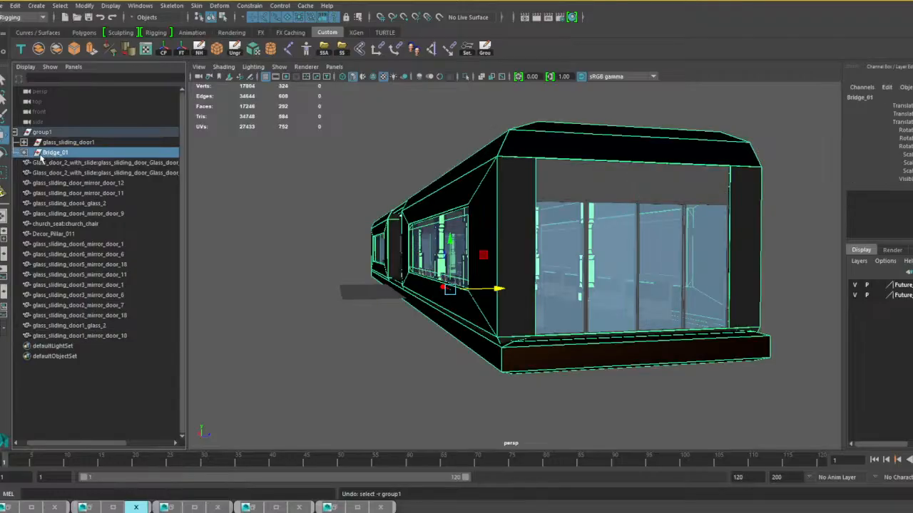
click(38, 49)
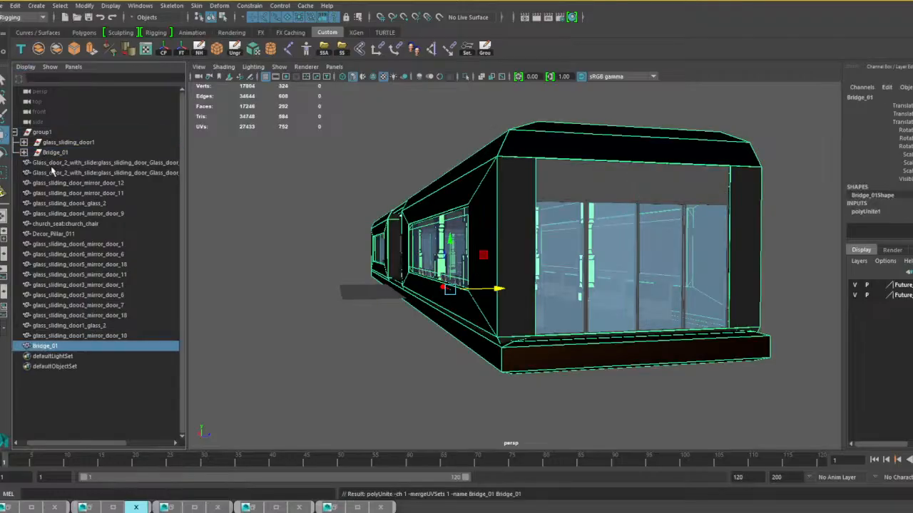
Delete the leftover glass_sliding_door1 group with its empty door and glass nodes, and clear the remaining construction history.
click(23, 143)
click(71, 142)
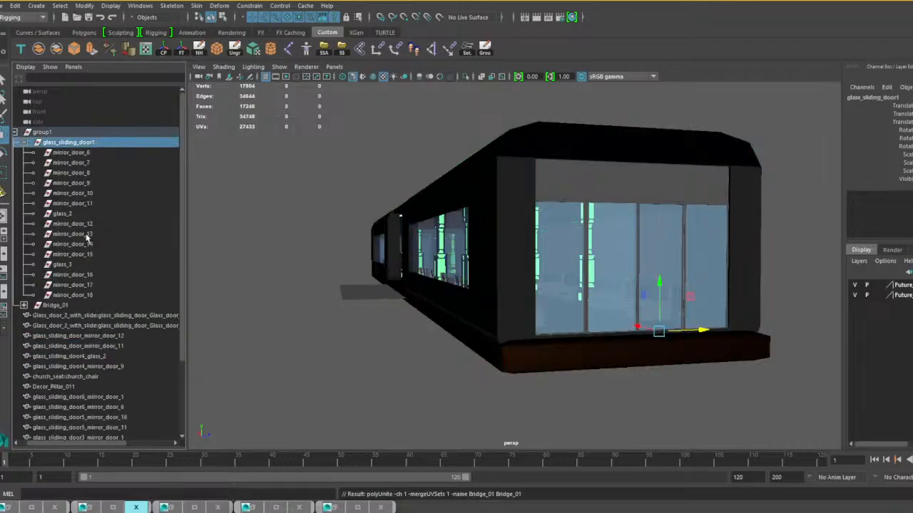
shift+click(88, 295)
key(Delete)
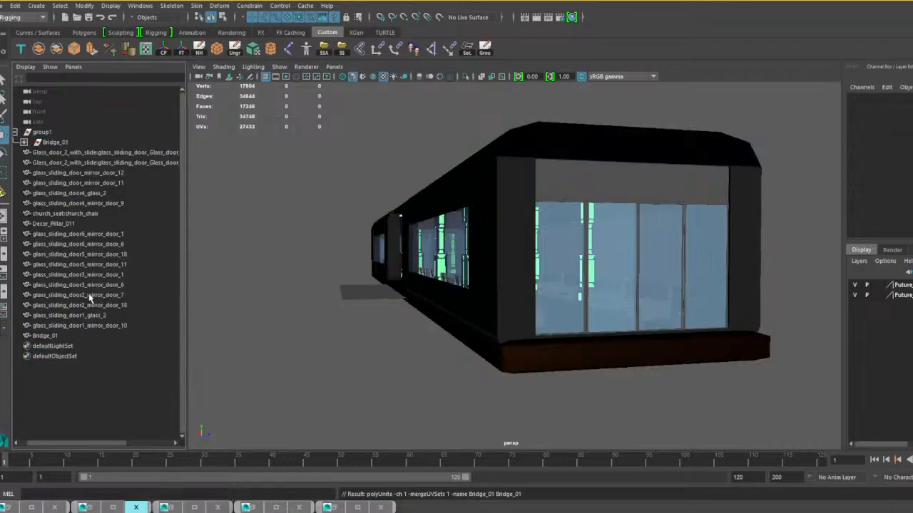
click(204, 49)
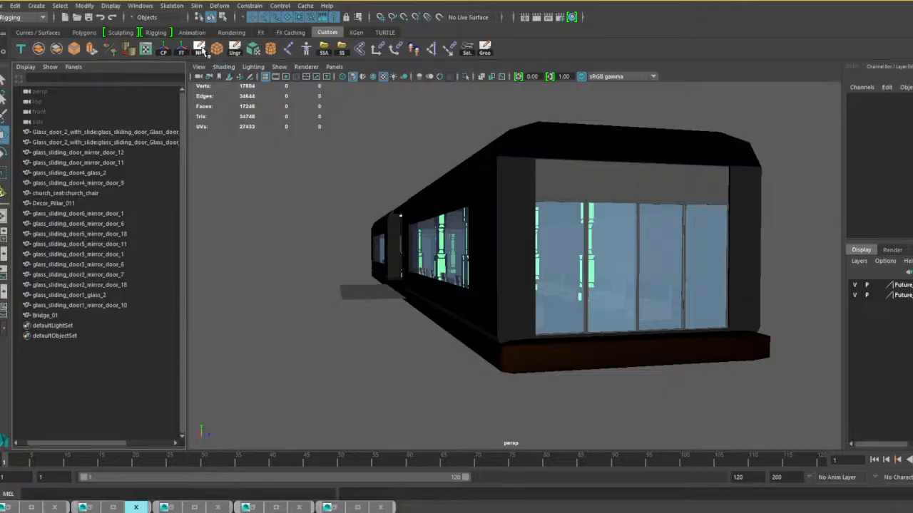
Group all the door, glass, chair, pillar and bridge body meshes together and name the group Bridge_01.
click(78, 134)
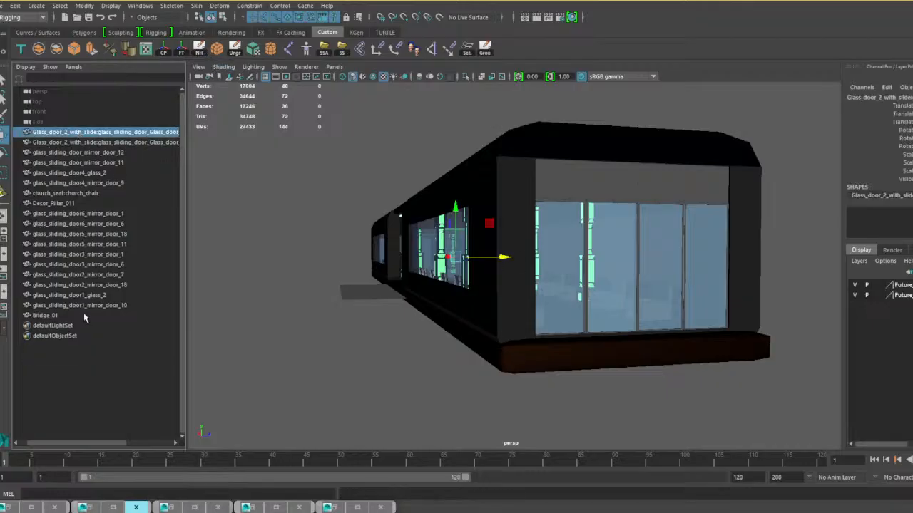
shift+click(48, 316)
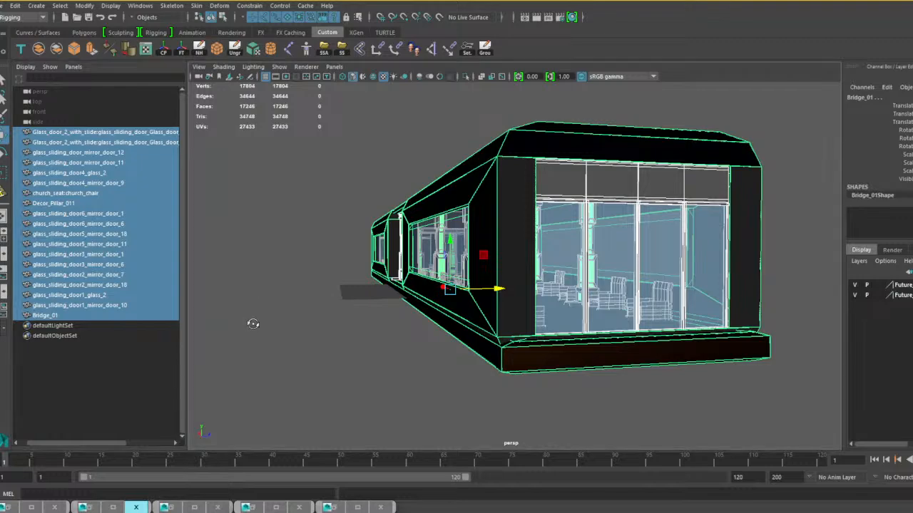
alt+drag(253, 324, 259, 328)
key(ctrl+g)
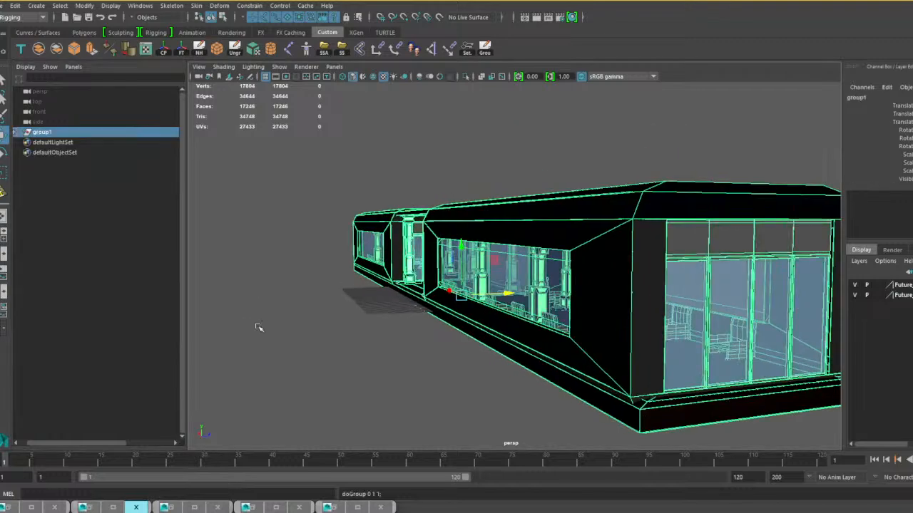
double_click(47, 133)
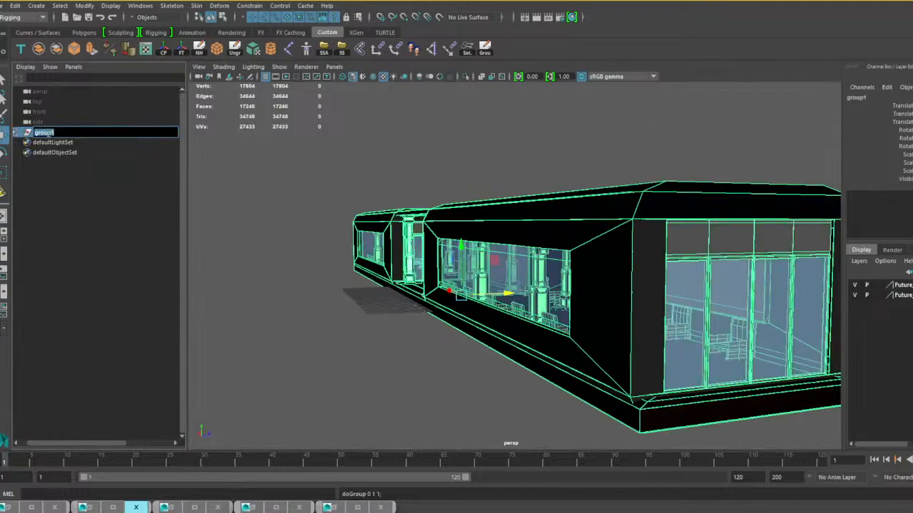
text(Bridge_01)
key(Return)
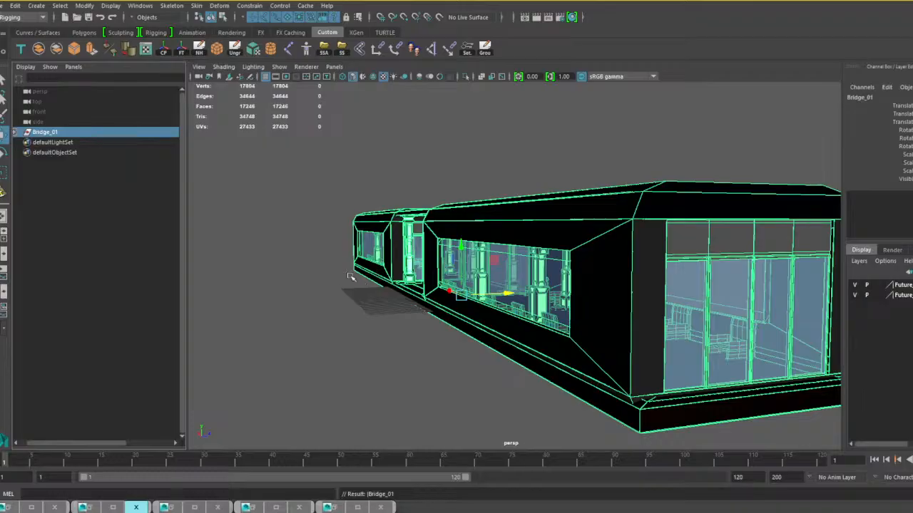
Raise the Bridge_01 group slightly and check the finished bridge from both ends and along its sides.
alt+drag(328, 299, 469, 305)
scroll(469, 305, down, 4)
alt+drag(570, 312, 567, 312)
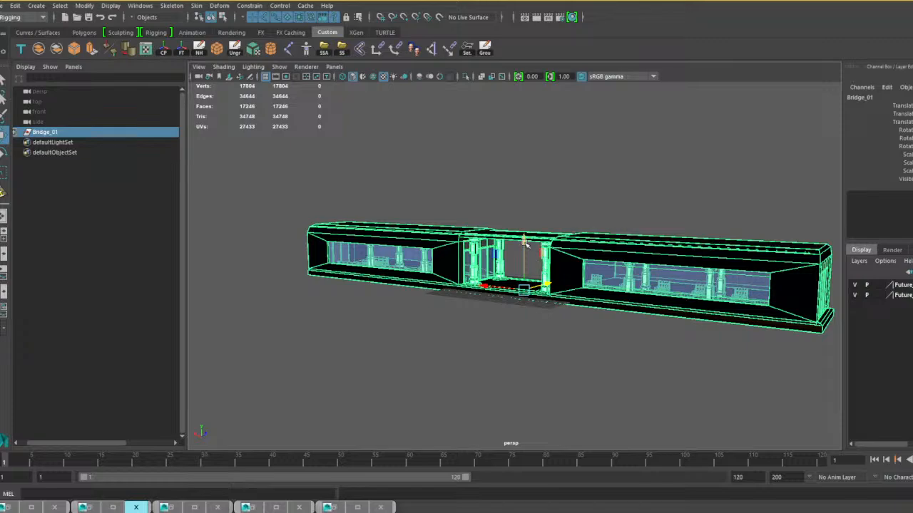
drag(525, 244, 526, 241)
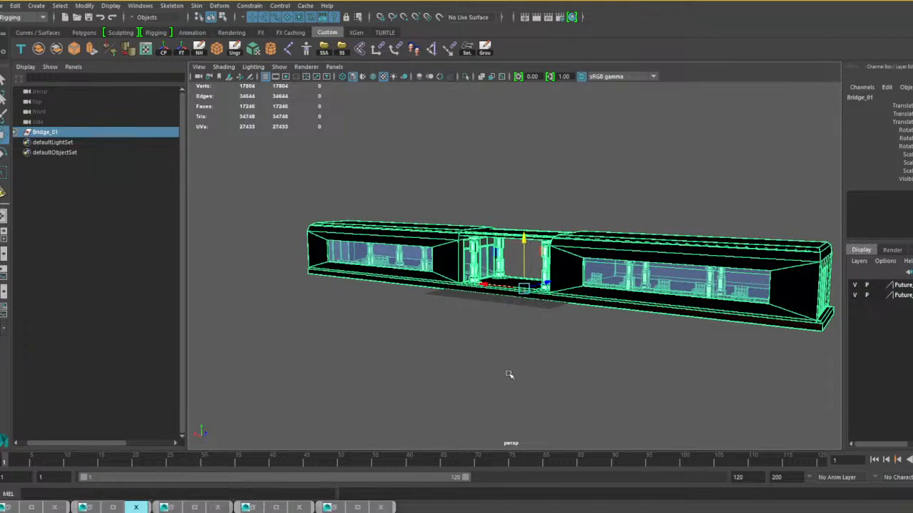
alt+drag(509, 373, 434, 373)
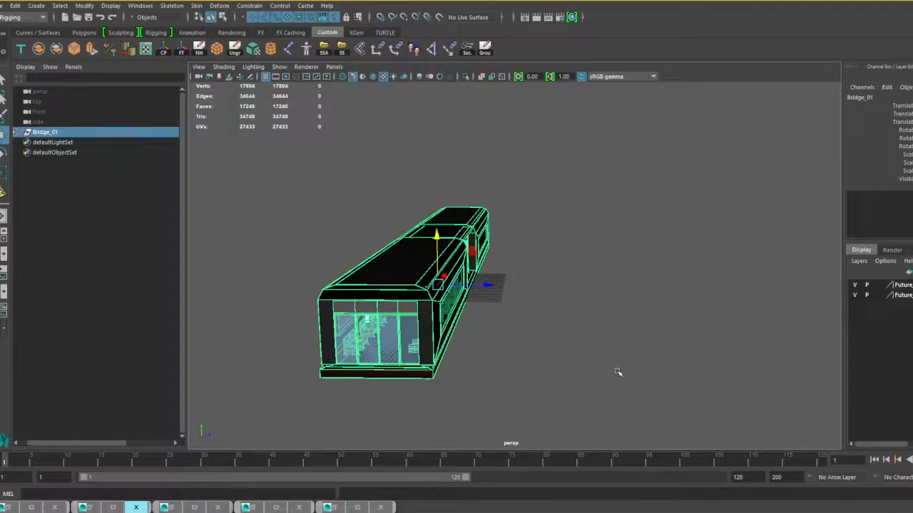
alt+drag(483, 303, 519, 332)
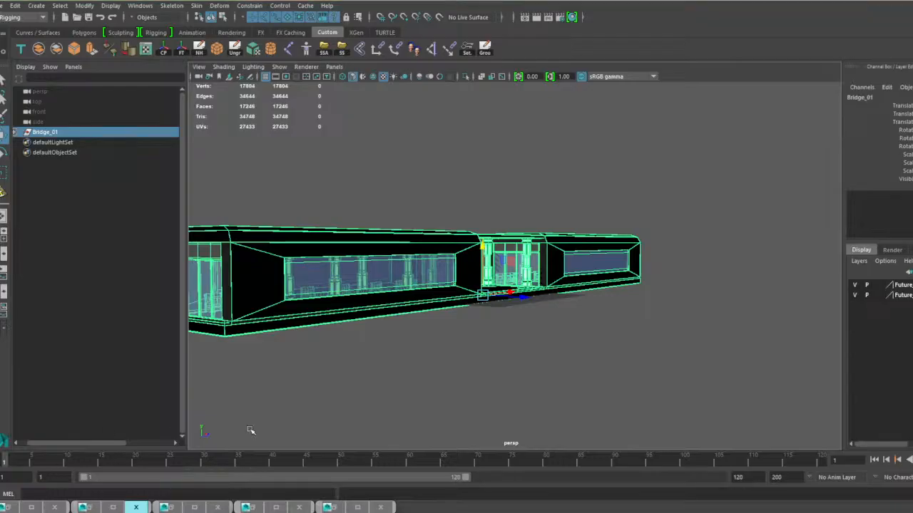
alt+drag(507, 335, 680, 373)
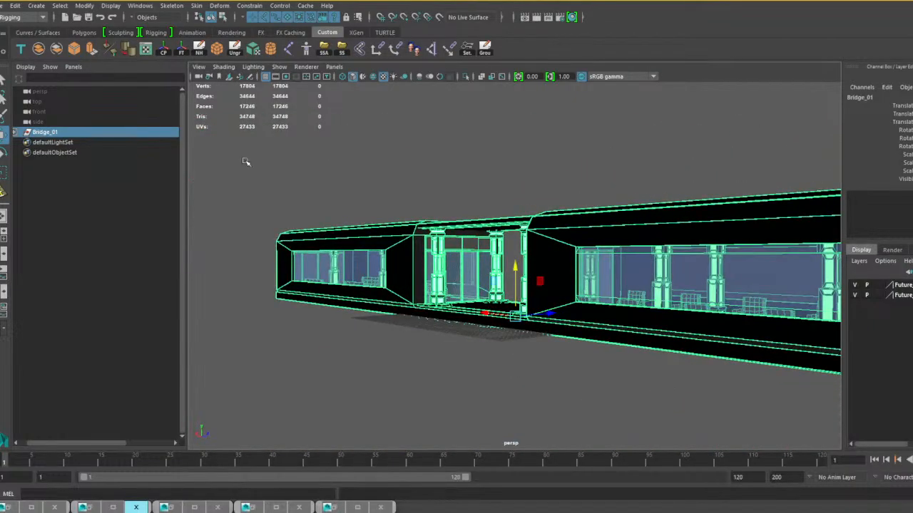
Save the scene as bridge 01.mb in the Big outside stuff folder, replacing the existing file.
click(4, 5)
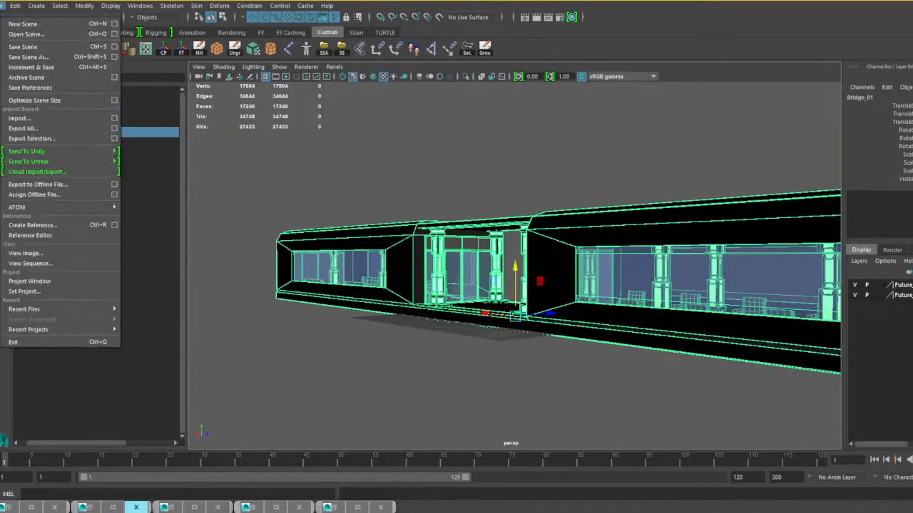
click(38, 57)
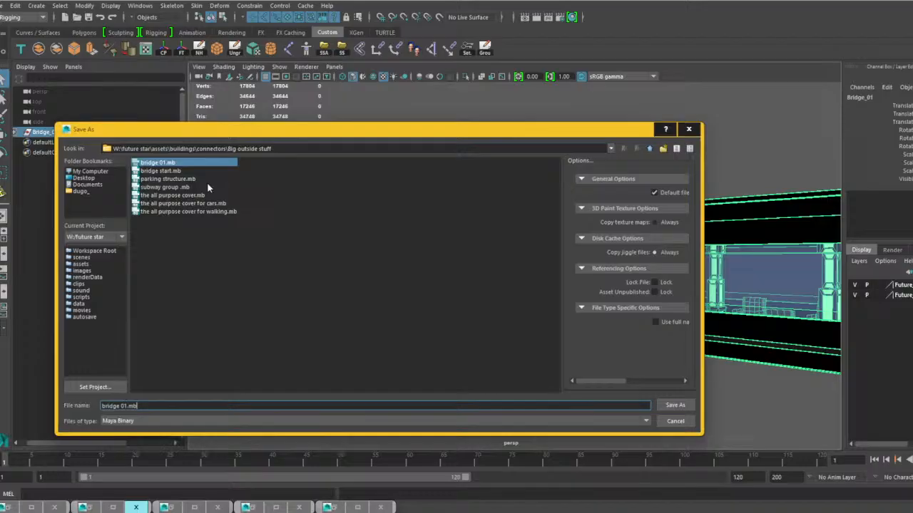
click(674, 405)
click(360, 294)
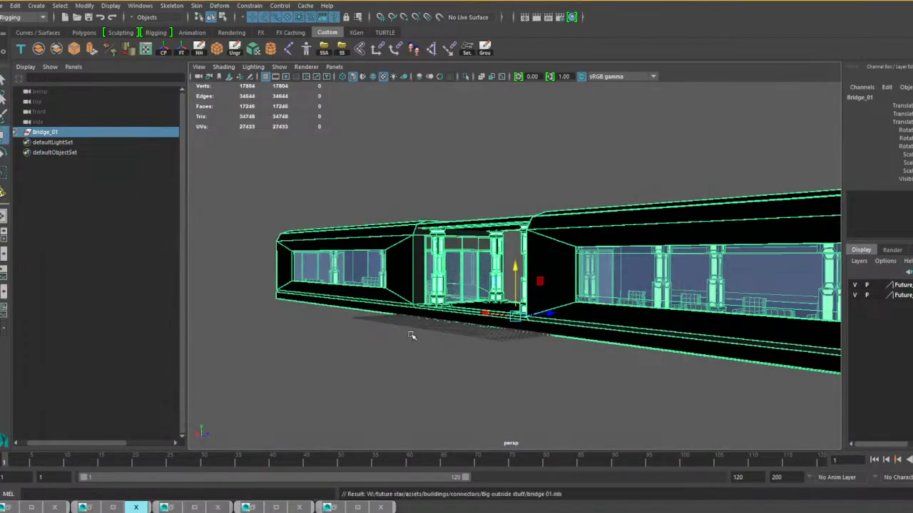
Open parking structure.mb from the Big outside stuff folder, saving the changes to bridge 01.mb.
alt+drag(411, 333, 566, 335)
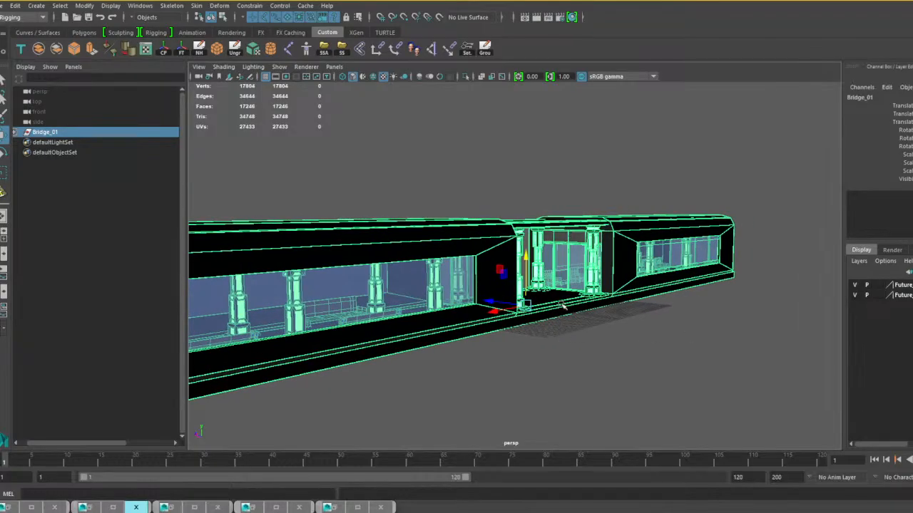
click(3, 6)
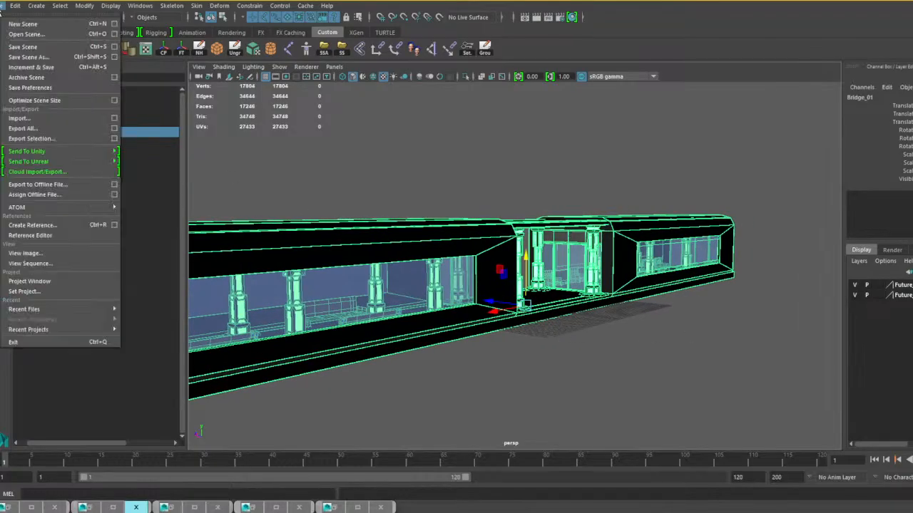
click(28, 34)
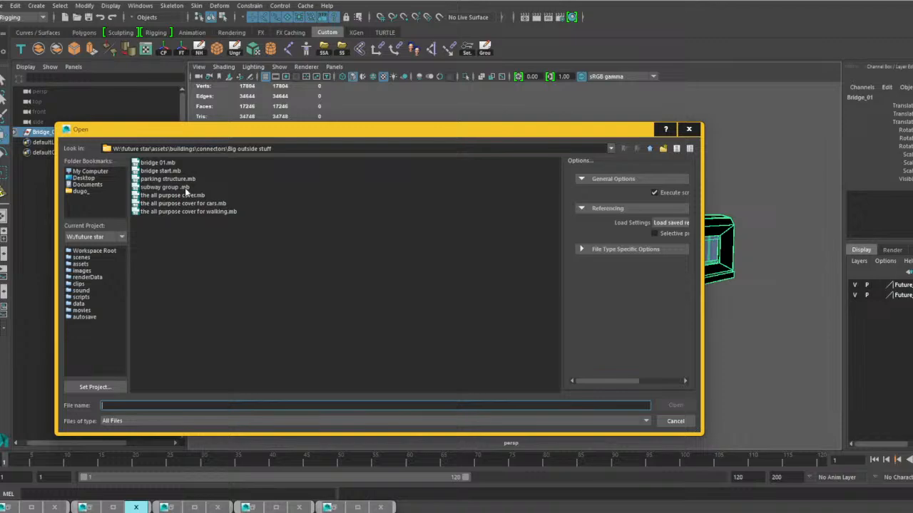
click(171, 171)
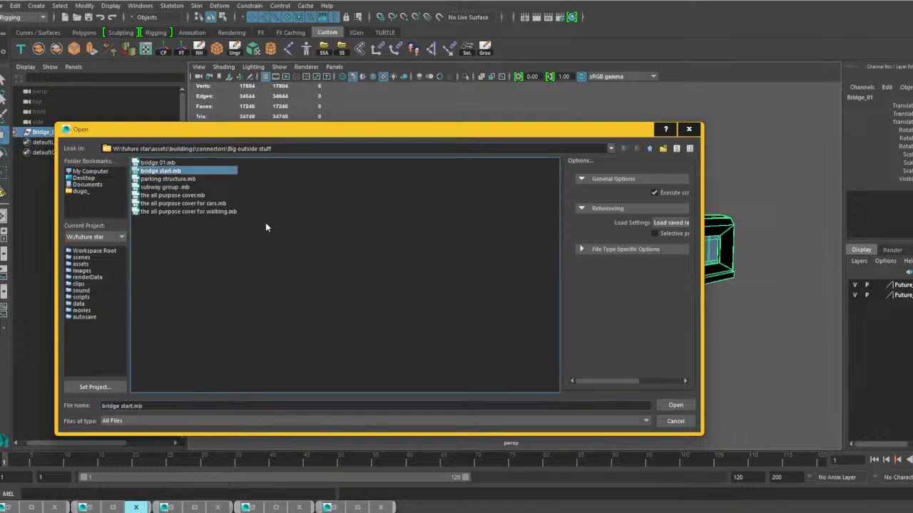
click(182, 179)
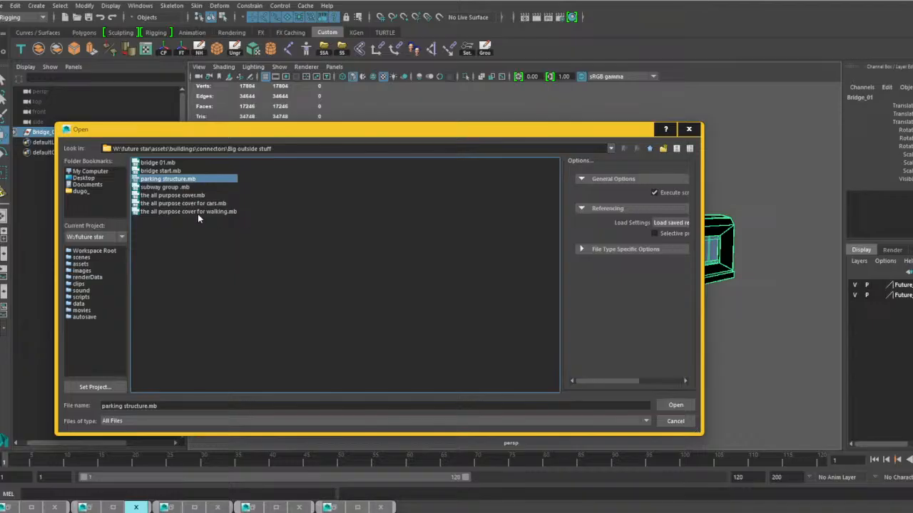
click(683, 405)
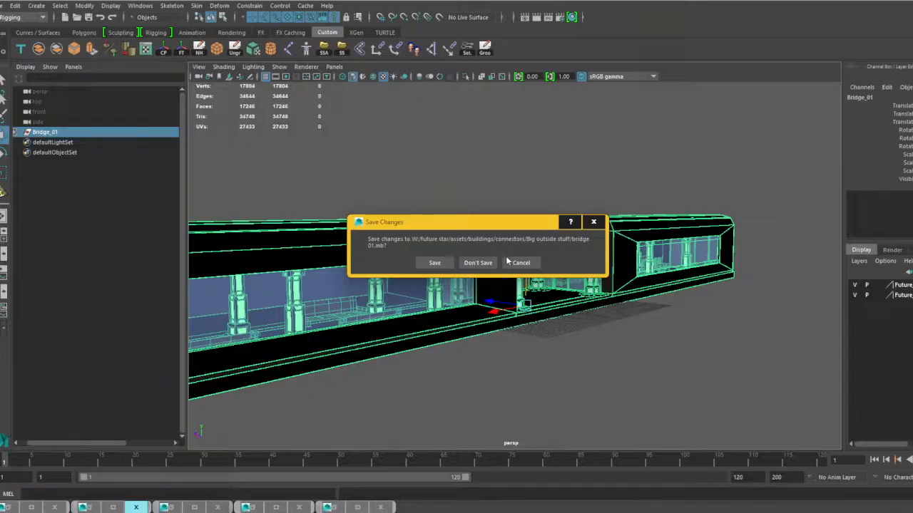
click(434, 262)
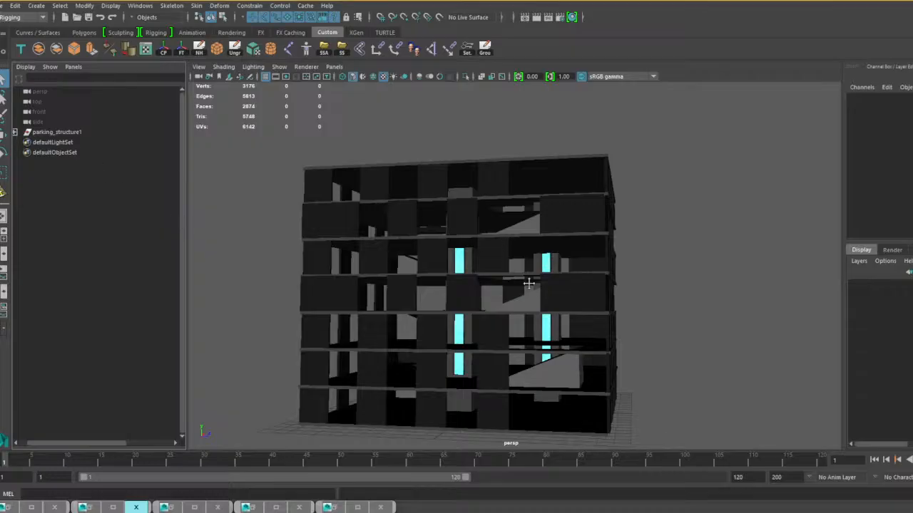
Examine the parking structure's facades, floors and openings from several sides.
alt+middle_drag(528, 284, 464, 281)
scroll(466, 286, up, 2)
alt+drag(467, 287, 584, 289)
alt+middle_drag(584, 289, 597, 274)
scroll(587, 279, down, 5)
alt+drag(551, 287, 610, 306)
alt+middle_drag(577, 330, 584, 273)
scroll(584, 273, up, 4)
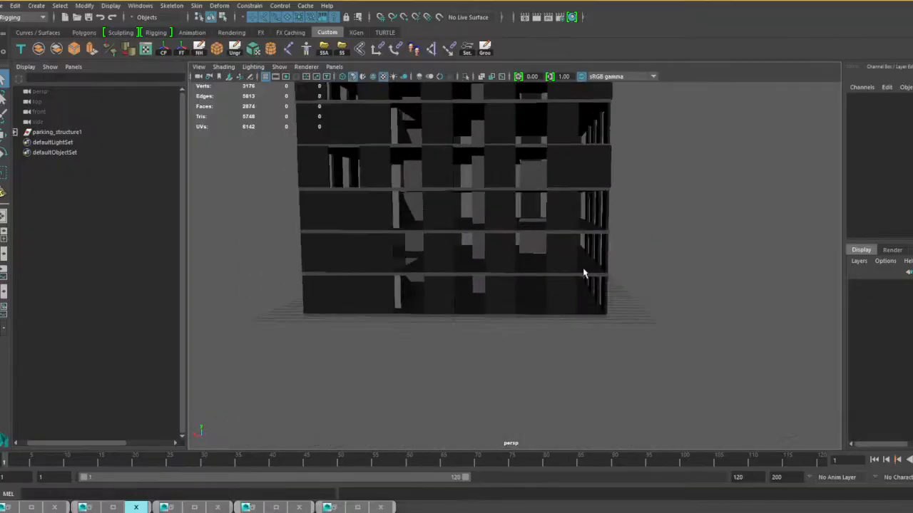
alt+drag(583, 273, 530, 266)
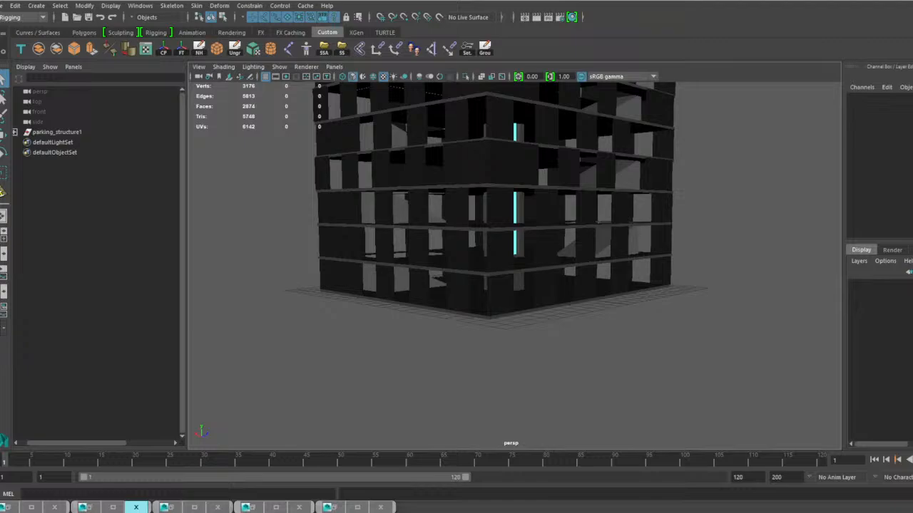
Import the future_star_scale_man figure as a size reference and scale the whole parking_structure1 group up uniformly around it.
drag(1, 380, 209, 378)
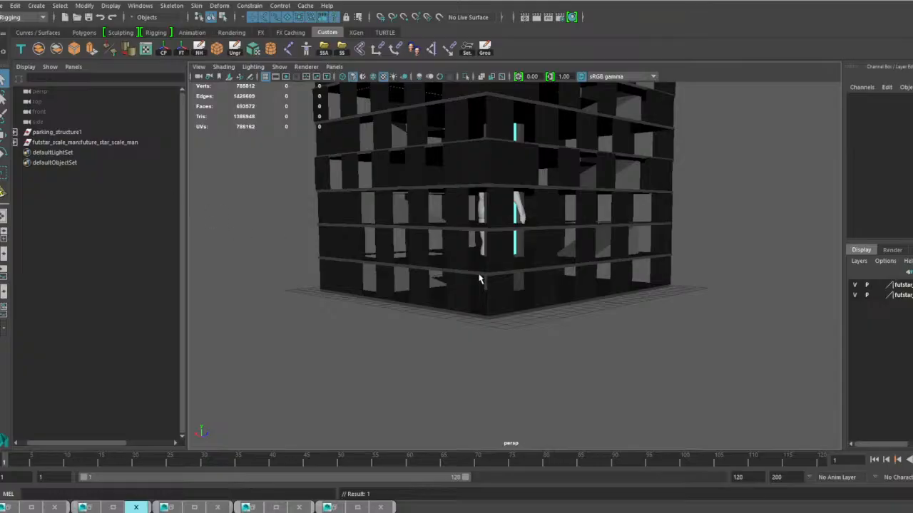
click(442, 269)
key(Up)
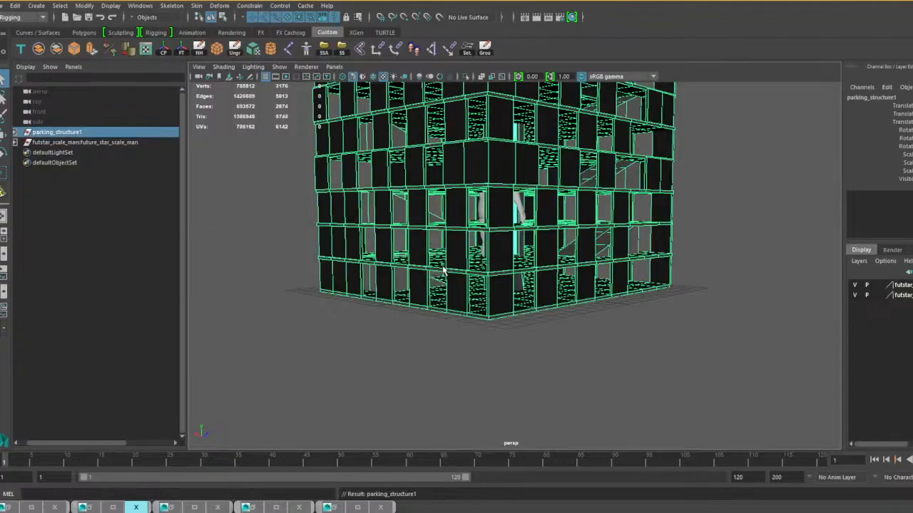
key(w)
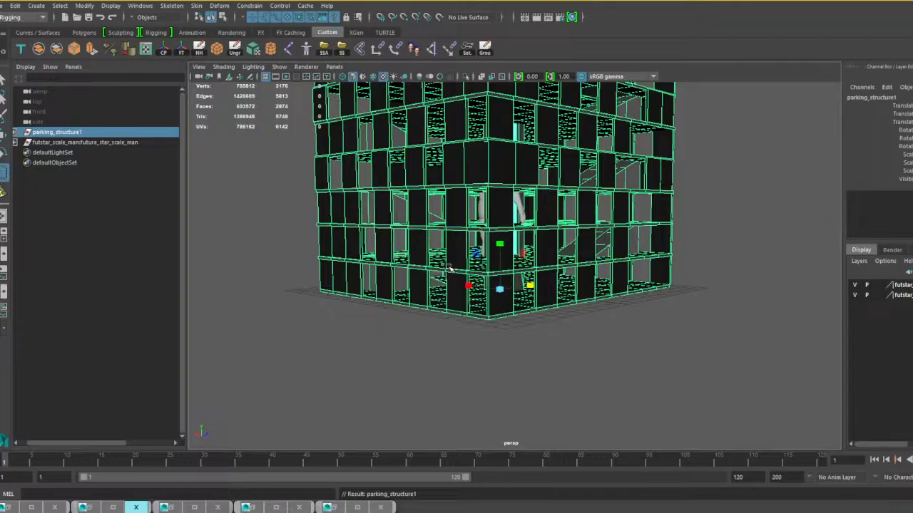
scroll(520, 291, up, 1)
alt+right_drag(520, 291, 499, 207)
alt+drag(631, 250, 598, 262)
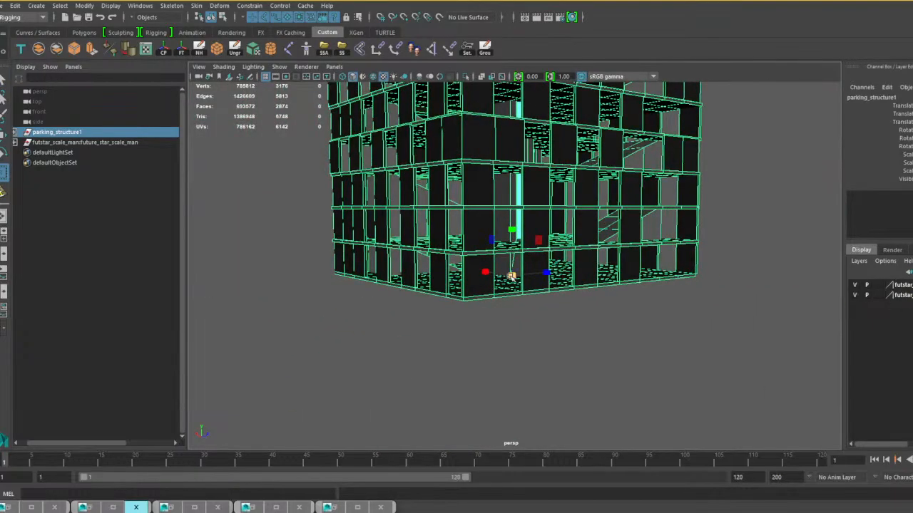
alt+right_drag(515, 279, 603, 259)
alt+drag(603, 258, 656, 255)
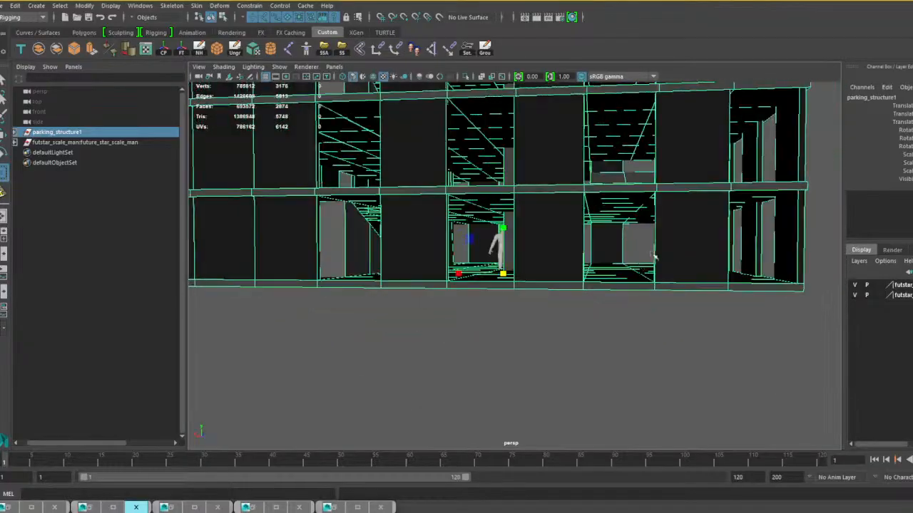
Examine the reference figure's size against the parking structure's ground-floor walls, ceiling and openings.
scroll(510, 286, up, 2)
alt+middle_drag(510, 286, 596, 293)
scroll(594, 293, up, 2)
alt+right_drag(592, 294, 650, 303)
alt+drag(650, 303, 666, 302)
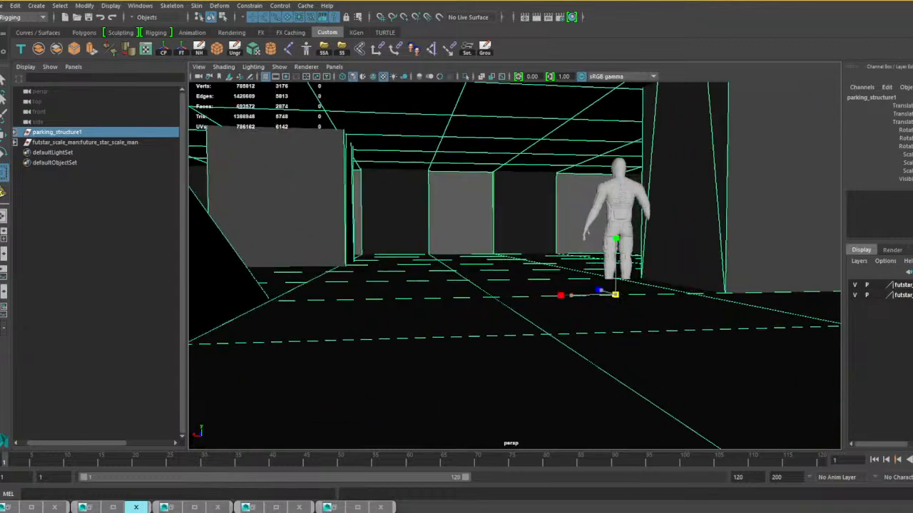
alt+right_drag(655, 293, 575, 274)
alt+drag(588, 295, 660, 276)
scroll(580, 293, up, 2)
scroll(703, 295, up, 3)
Move the parking_structure1 group vertically so its ground floor meets the reference figure's feet.
key(w)
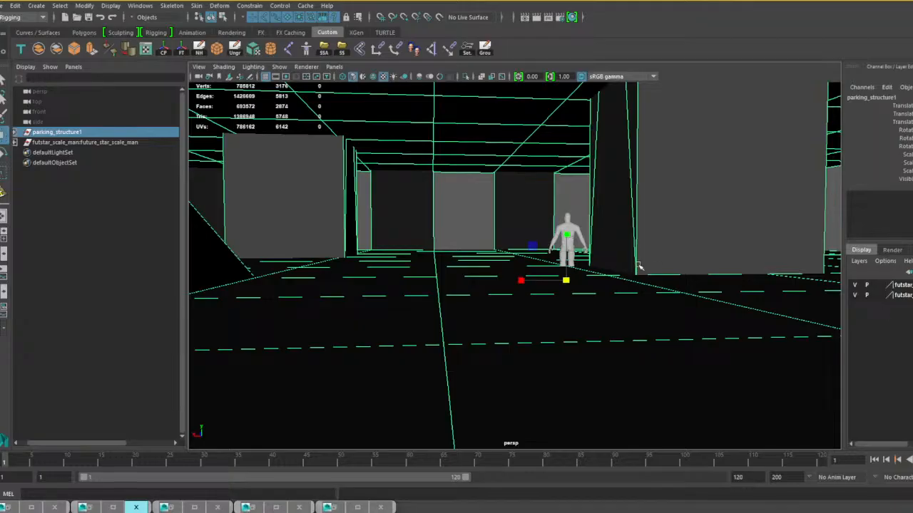
mouse_move(569, 233)
mouse_down()
mouse_move(573, 255)
mouse_move(572, 245)
mouse_up()
scroll(599, 283, up, 5)
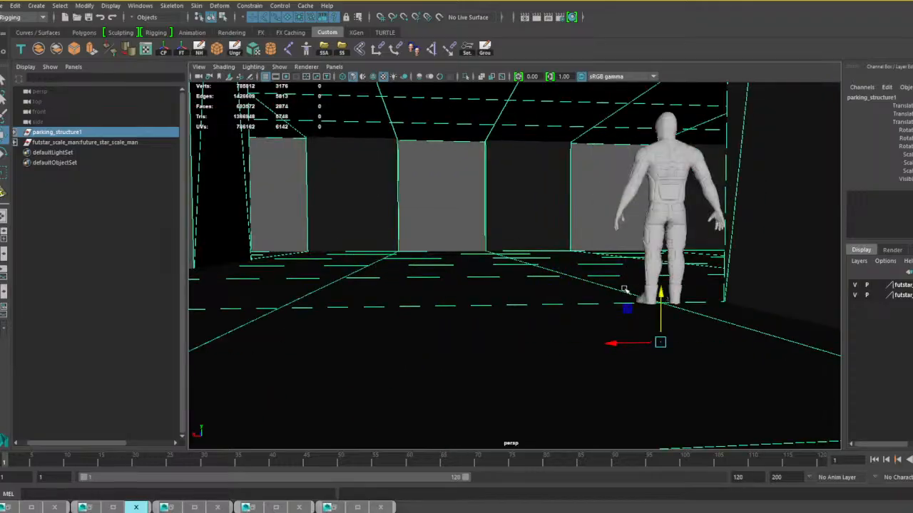
alt+middle_drag(682, 322, 525, 244)
scroll(524, 244, up, 3)
alt+drag(525, 245, 658, 293)
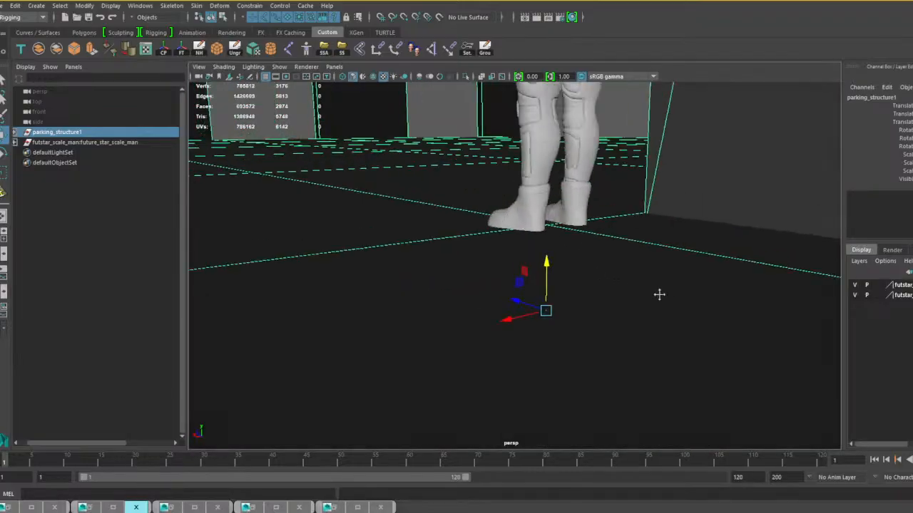
scroll(572, 218, down, 6)
drag(528, 236, 528, 237)
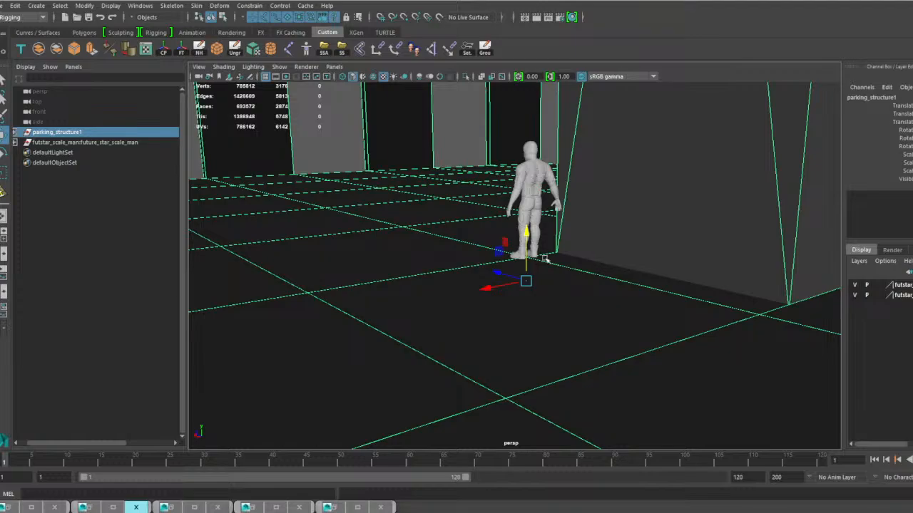
Scale the parking_structure1 group up slightly more around the reference figure.
alt+right_drag(533, 260, 545, 262)
alt+drag(545, 261, 437, 292)
alt+middle_drag(464, 297, 479, 313)
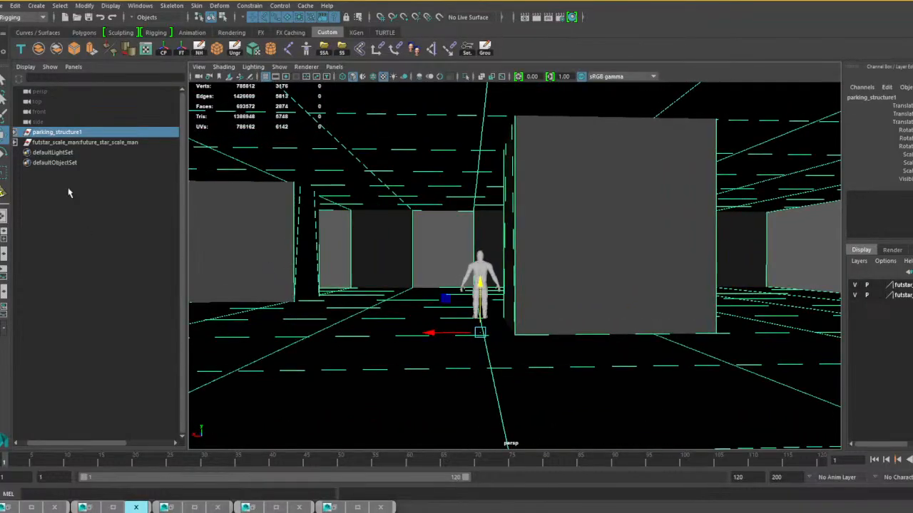
alt+drag(423, 333, 309, 316)
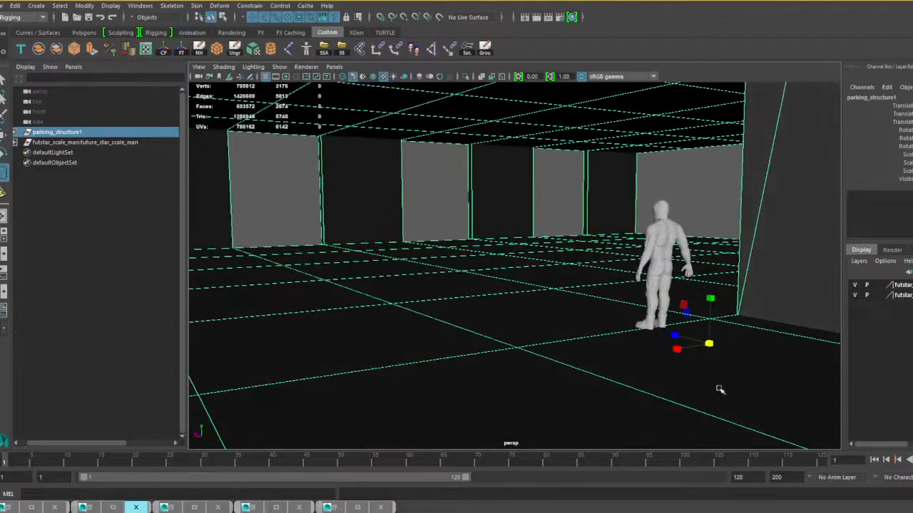
drag(709, 344, 713, 302)
key(w)
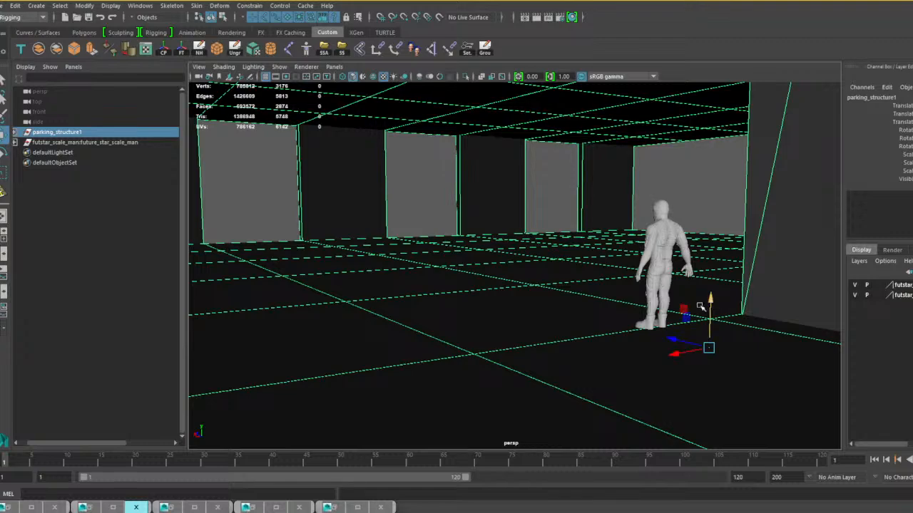
Select the whole future_star_scale_man group and move it along the X axis across the ground floor.
alt+middle_drag(699, 306, 606, 343)
click(590, 265)
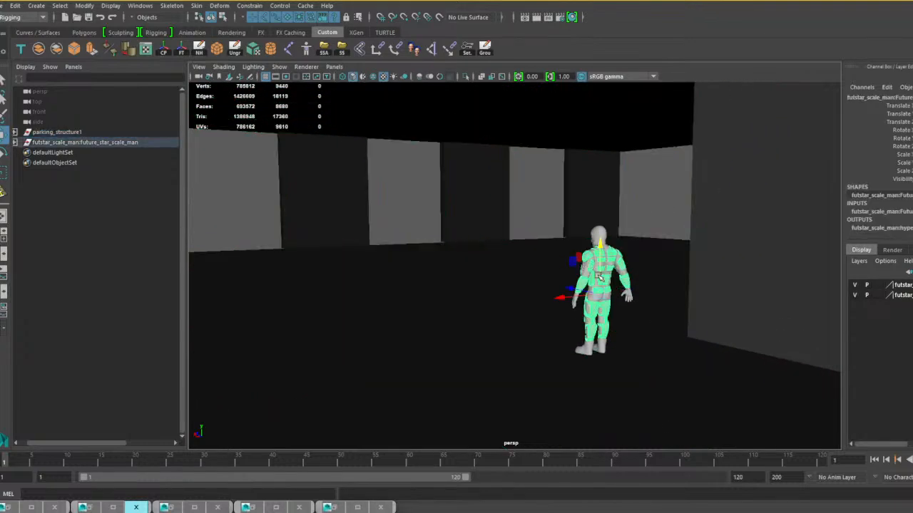
key(Up)
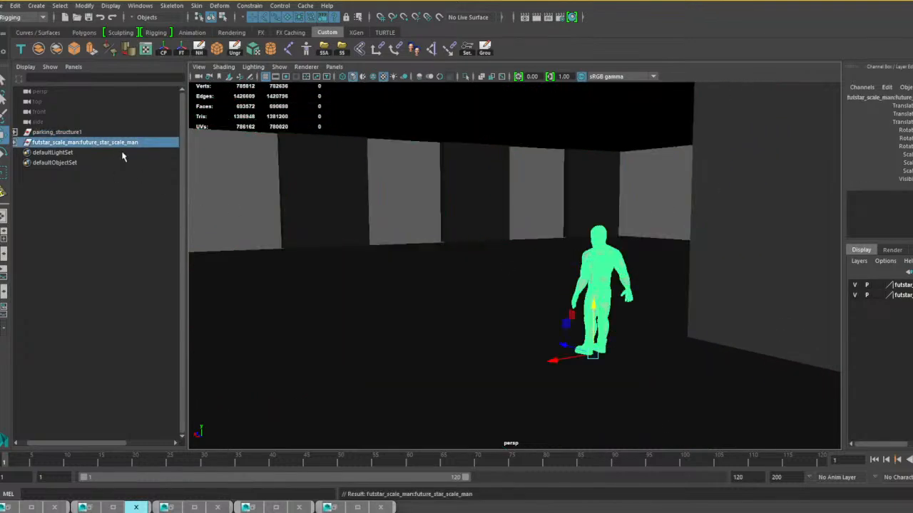
drag(558, 360, 695, 370)
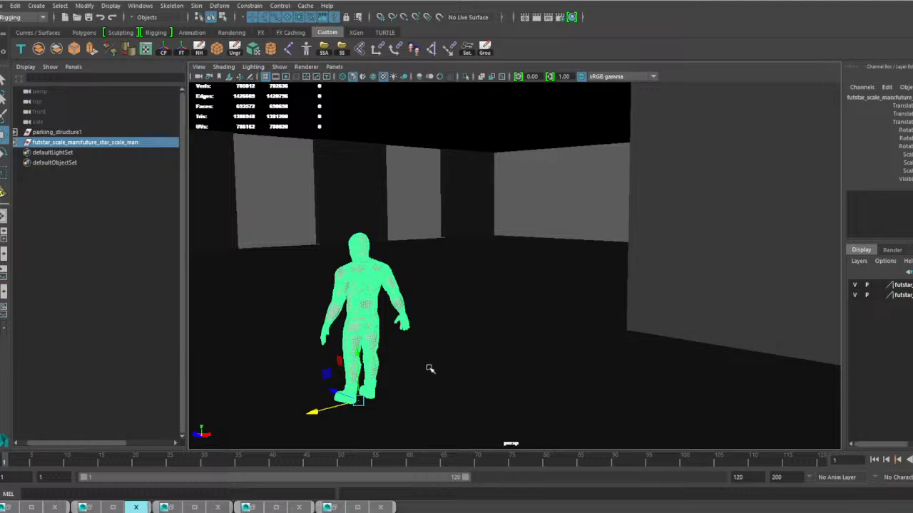
Compare the reference figure's size with the ramp, the interior block and the building's exterior from several sides.
alt+drag(490, 358, 585, 312)
alt+middle_drag(532, 316, 423, 318)
scroll(536, 285, down, 10)
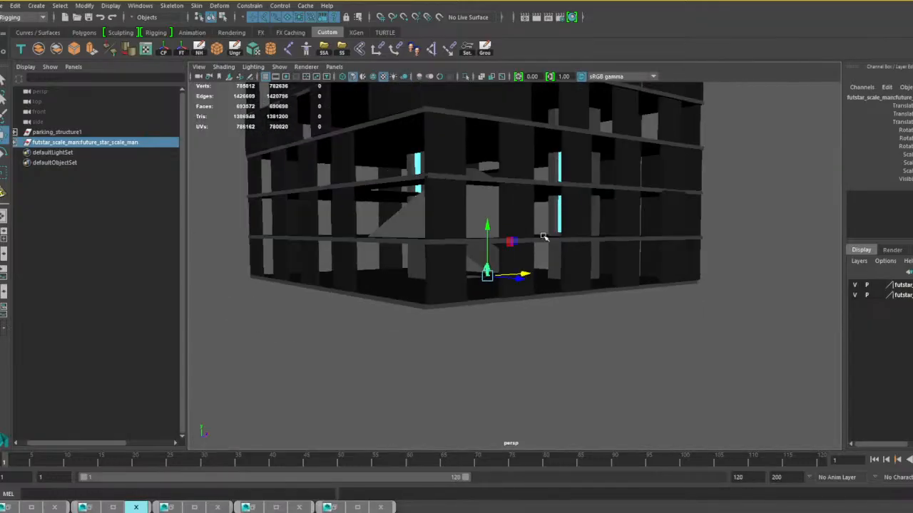
mouse_move(516, 308)
alt+mouse_down()
mouse_move(556, 328)
mouse_move(521, 307)
alt+mouse_up()
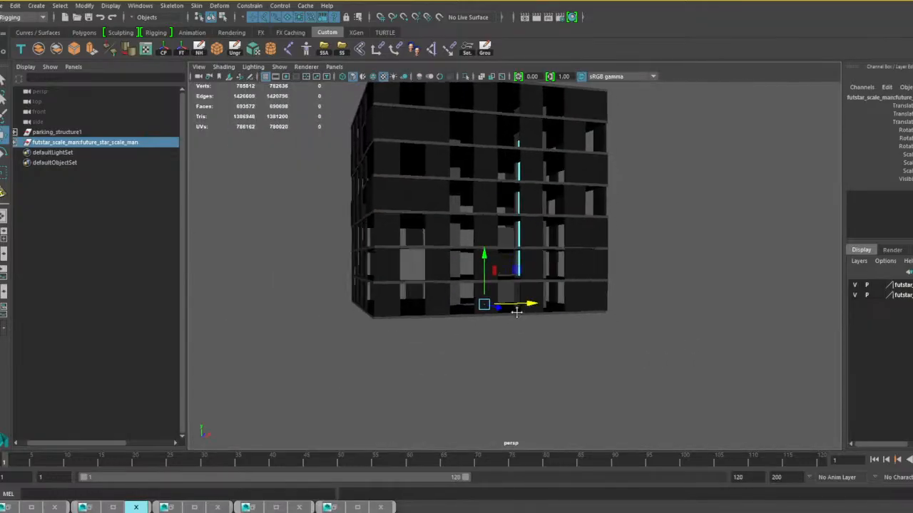
scroll(511, 285, up, 10)
alt+middle_drag(424, 292, 599, 301)
scroll(597, 302, up, 7)
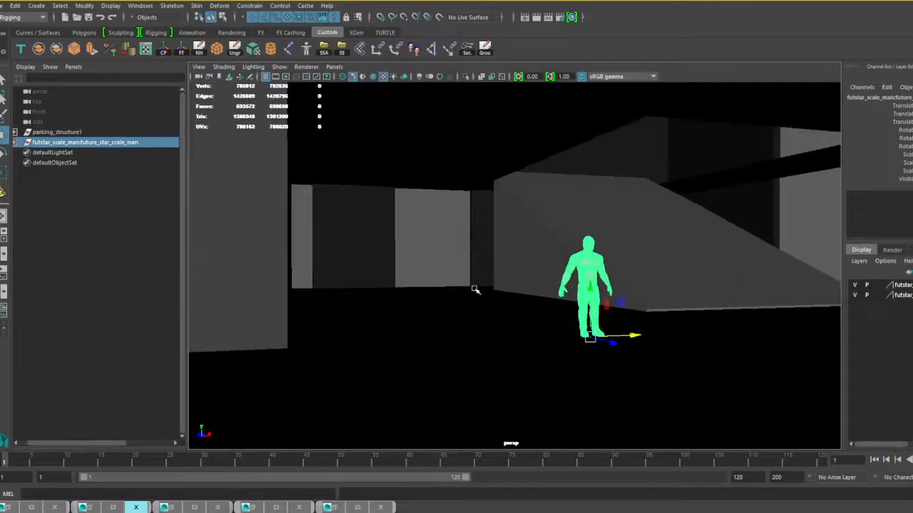
scroll(438, 252, up, 5)
scroll(499, 270, down, 10)
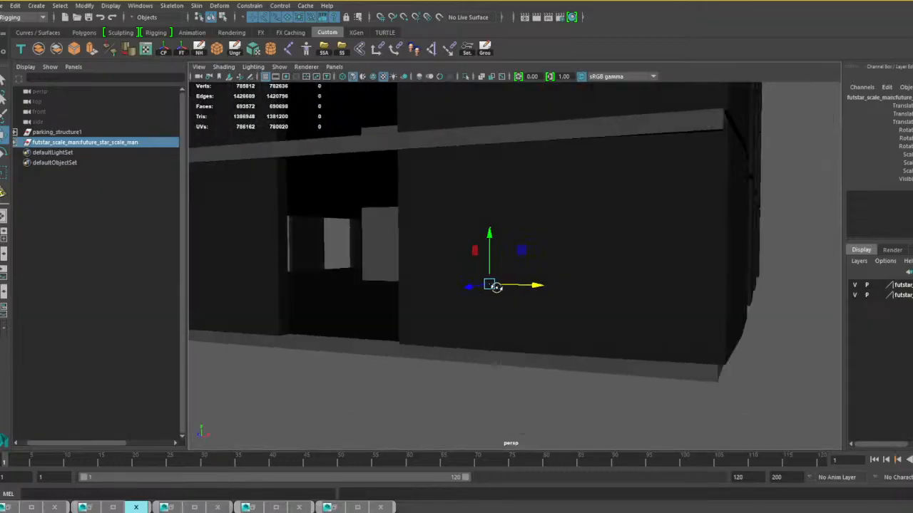
scroll(534, 294, up, 6)
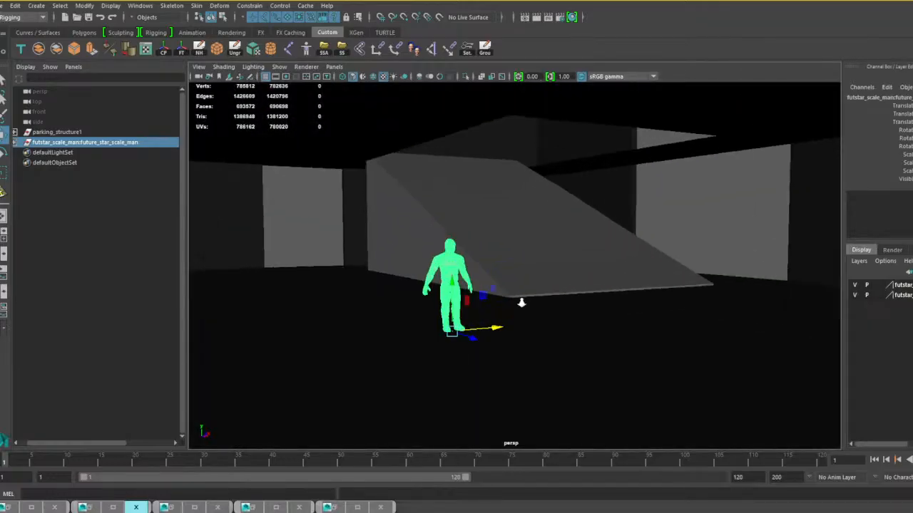
scroll(510, 331, down, 2)
alt+drag(509, 330, 586, 328)
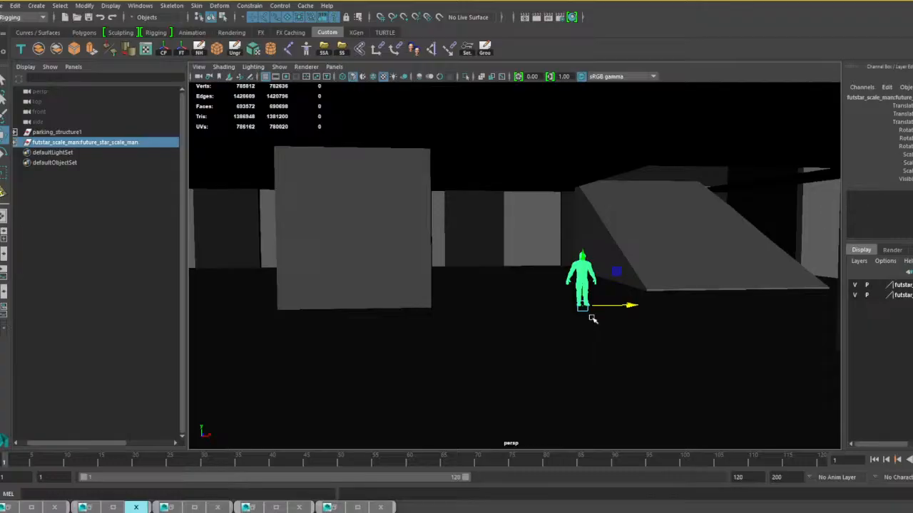
alt+drag(478, 341, 458, 334)
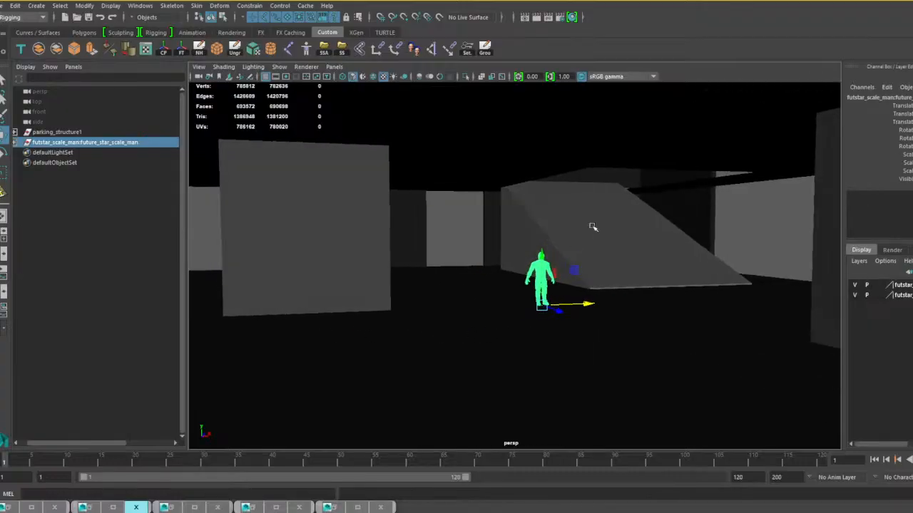
Select the two edges at the ground-floor ramp's lower end and pull them outward to lengthen the ramp.
click(586, 214)
alt+drag(603, 239, 629, 251)
alt+middle_drag(617, 197, 551, 156)
alt+drag(551, 156, 590, 224)
right_drag(540, 235, 540, 206)
click(669, 242)
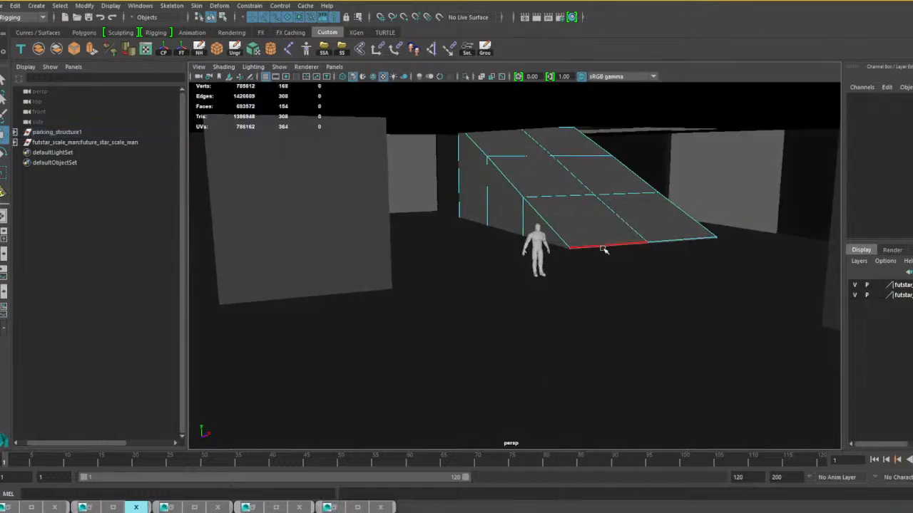
shift+click(669, 242)
key(ctrl+z)
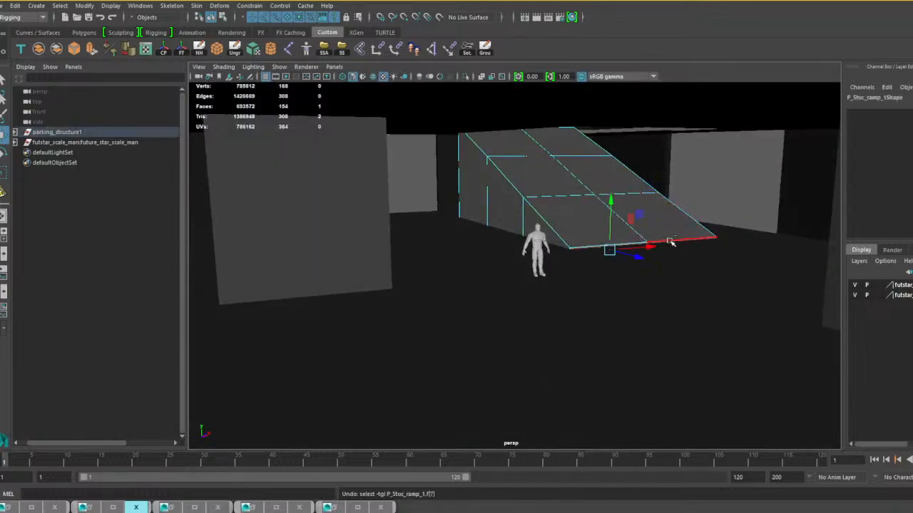
shift+click(669, 241)
drag(679, 257, 758, 293)
Select the ramp's lower crosswise edges with the adjoining side edge and shift them outward to even the slope.
right_drag(582, 199, 584, 169)
click(619, 193)
shift+click(621, 193)
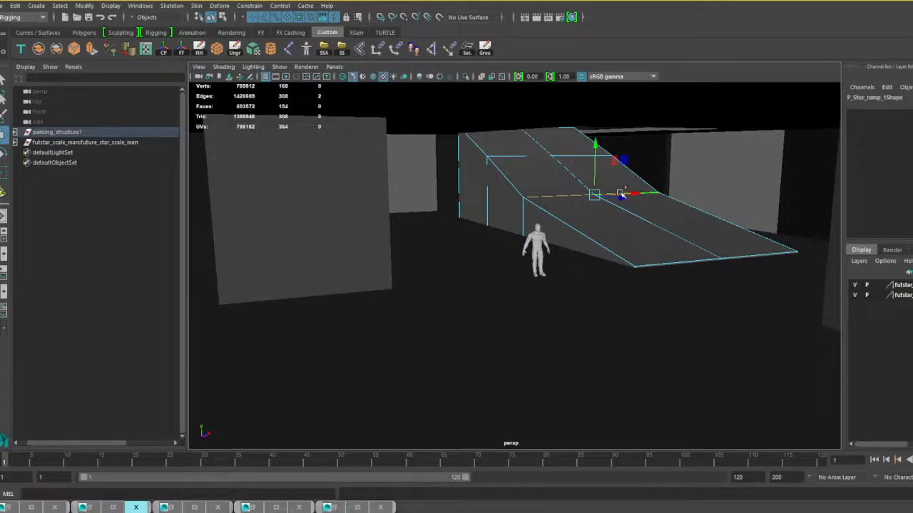
drag(622, 199, 638, 246)
key(ctrl+z)
shift+click(525, 207)
mouse_move(639, 246)
alt+right_down()
mouse_move(616, 244)
mouse_move(648, 242)
alt+right_up()
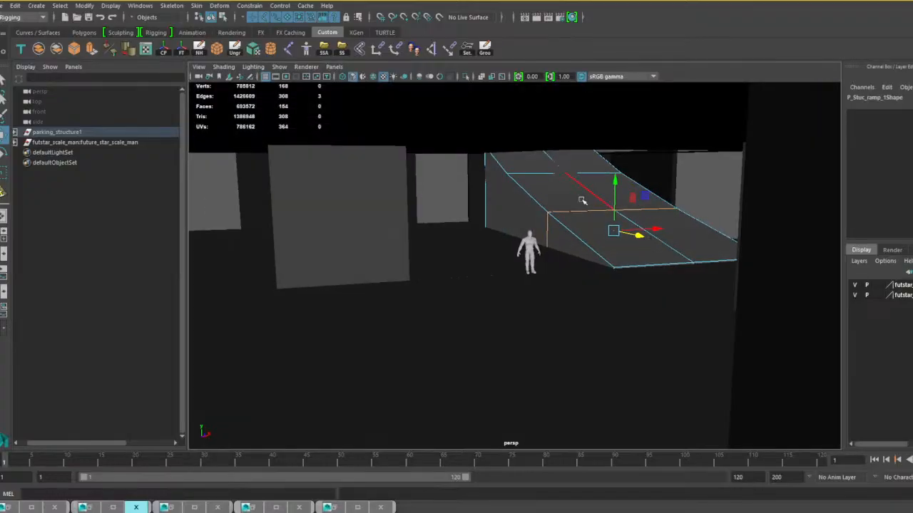
right_drag(580, 199, 603, 186)
alt+drag(591, 228, 599, 248)
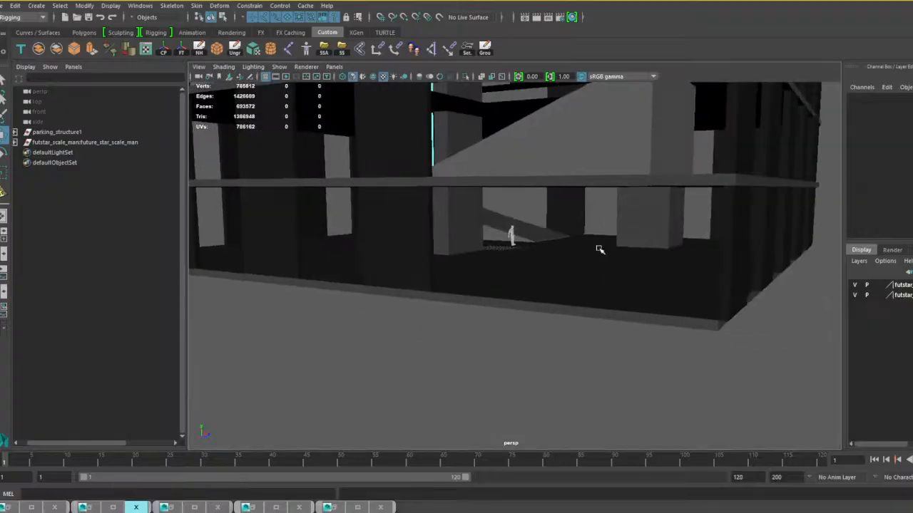
Select the whole parking_structure1 group and scale it down uniformly relative to the reference figure.
click(579, 265)
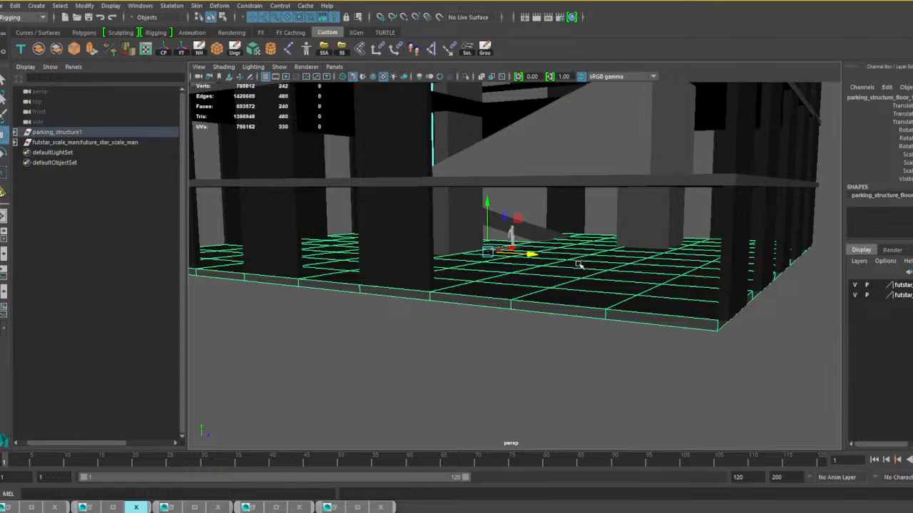
key(Up)
key(r)
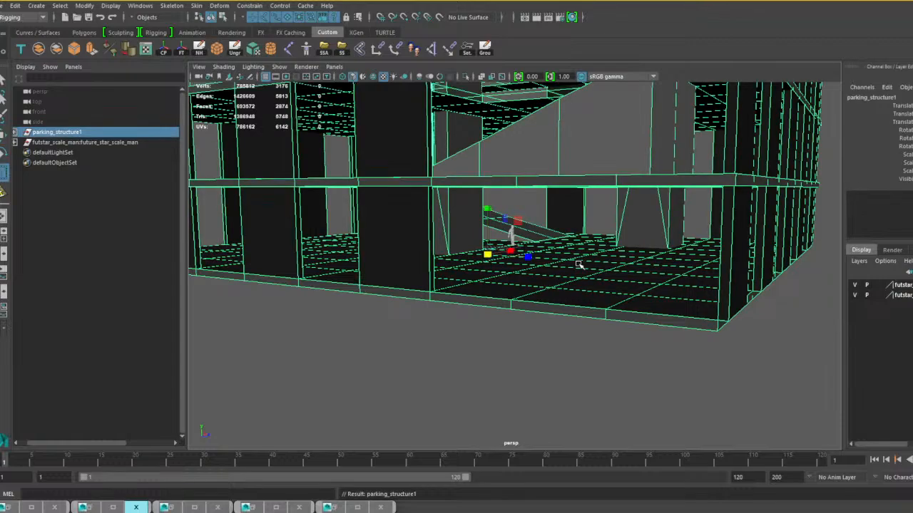
alt+drag(491, 257, 371, 261)
Adjust the parking_structure1 group's height to bring its rescaled floor back level with the reference figure's feet.
alt+middle_drag(495, 267, 591, 278)
scroll(592, 278, up, 5)
alt+middle_drag(650, 296, 442, 290)
alt+drag(531, 282, 579, 281)
alt+middle_drag(552, 281, 579, 291)
scroll(579, 291, up, 2)
alt+drag(545, 287, 547, 283)
alt+middle_drag(547, 283, 554, 289)
scroll(559, 295, up, 4)
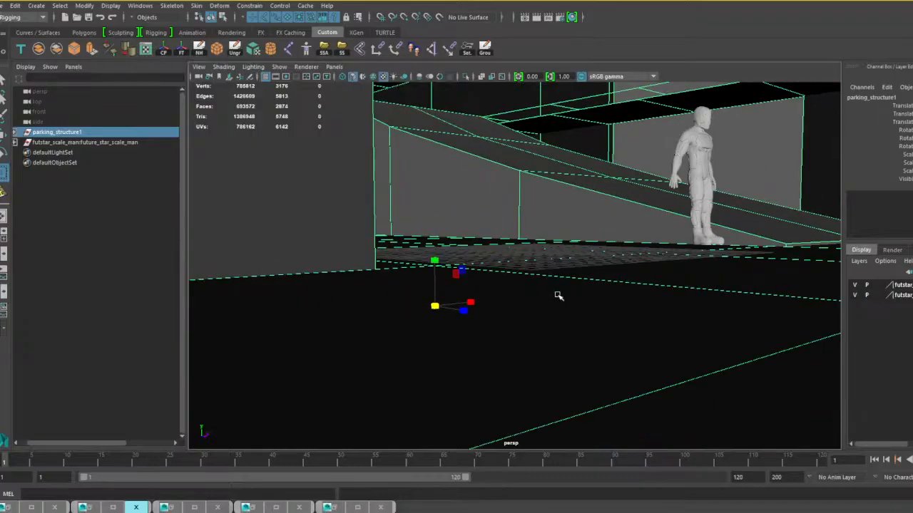
alt+drag(560, 287, 545, 284)
alt+middle_drag(549, 287, 557, 293)
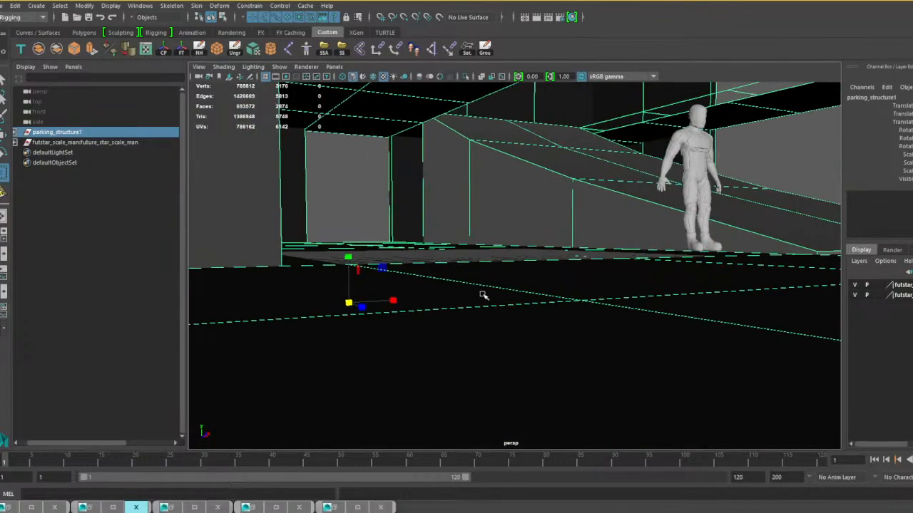
drag(349, 251, 357, 242)
scroll(587, 243, down, 3)
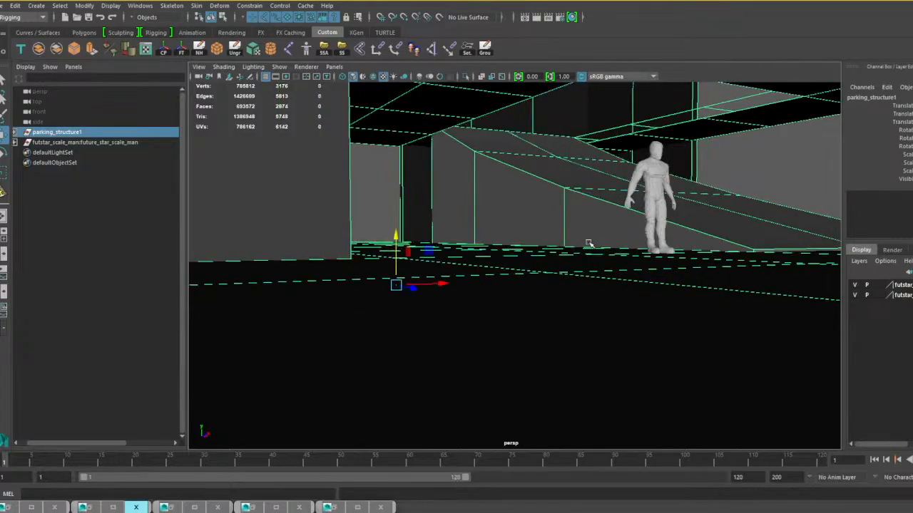
scroll(588, 242, down, 3)
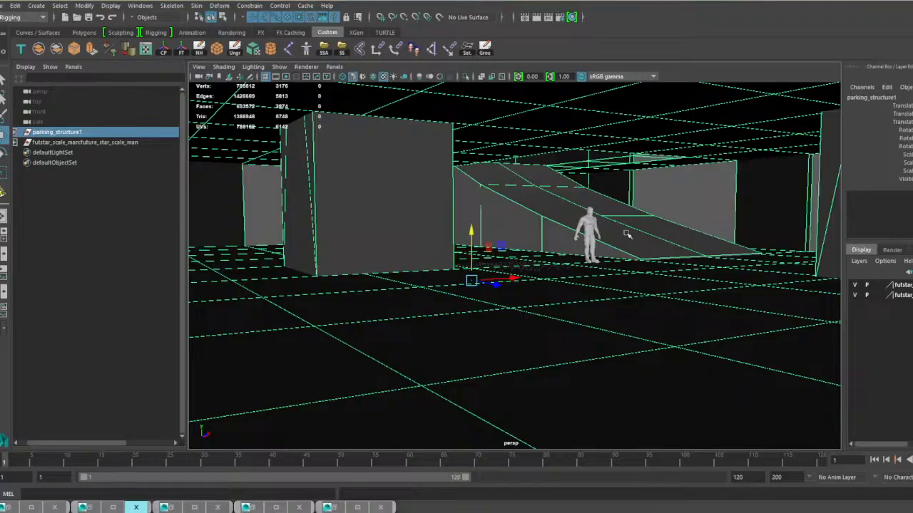
Examine the ground-floor interior around the block, the outer openings and the ramp.
alt+drag(672, 259, 625, 296)
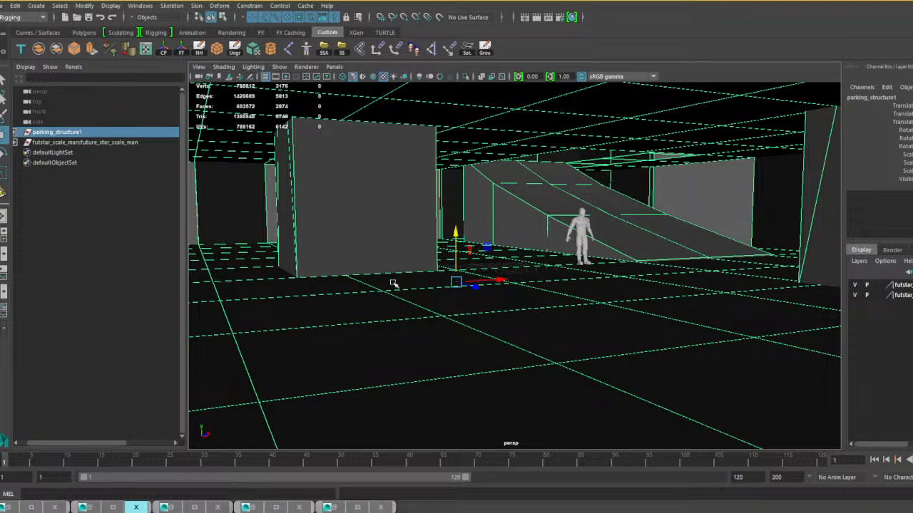
alt+middle_drag(324, 275, 618, 266)
alt+drag(370, 249, 305, 242)
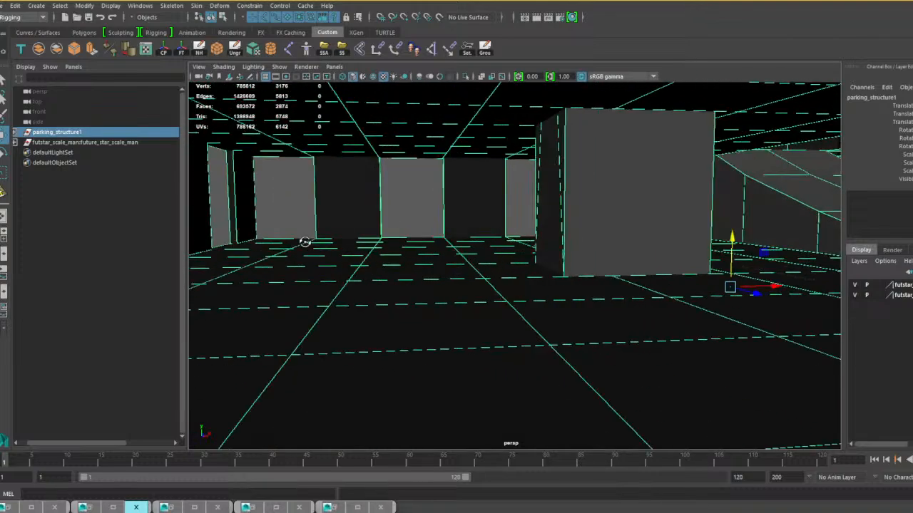
alt+middle_drag(306, 243, 491, 254)
alt+drag(539, 243, 524, 244)
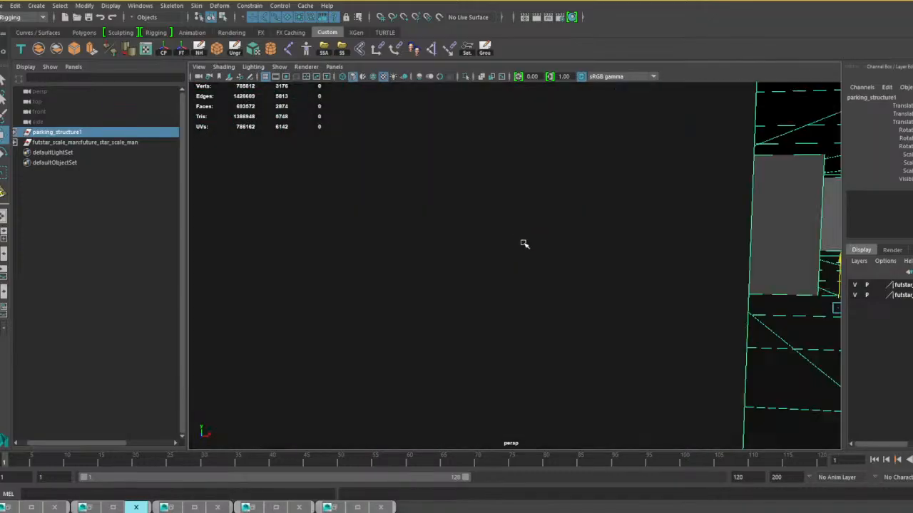
alt+middle_drag(513, 236, 536, 241)
key(f)
alt+drag(538, 245, 512, 247)
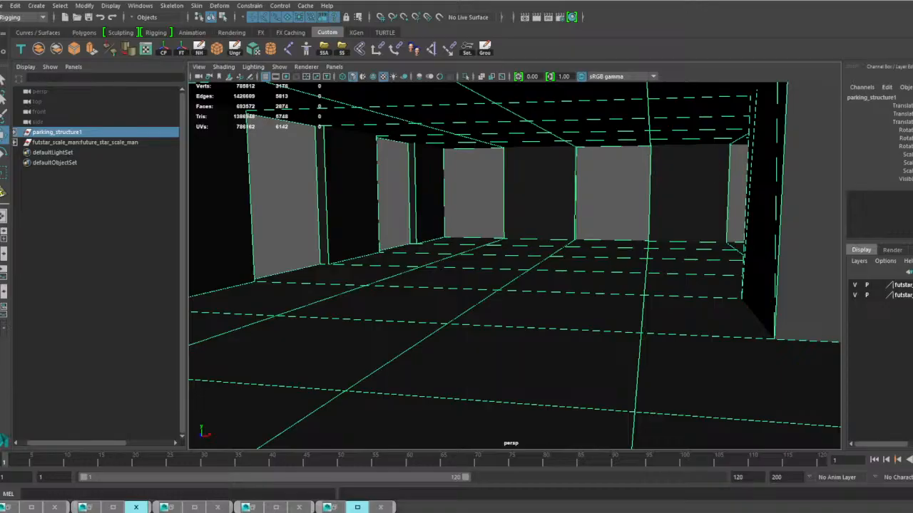
Import elevator.mb from the buildings/connectors/elevators folder into the parking structure scene.
drag(173, 273, 326, 271)
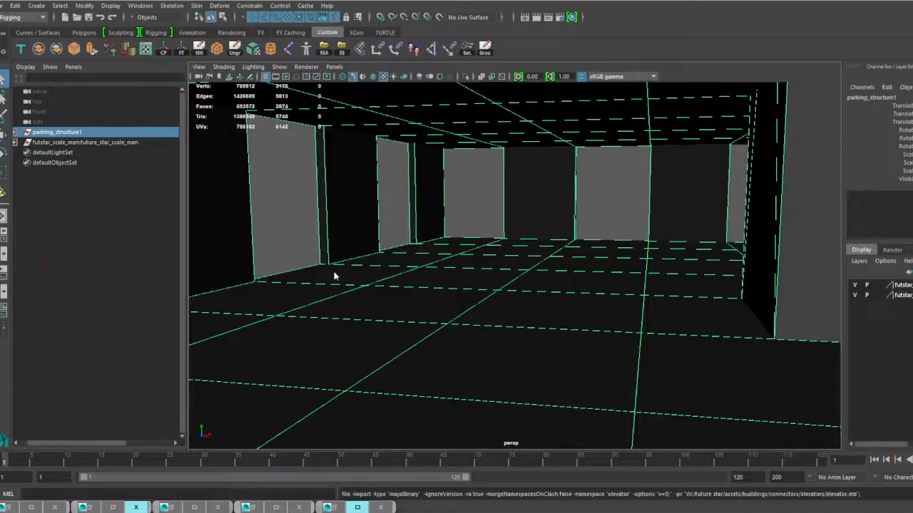
alt+middle_drag(482, 279, 560, 279)
click(560, 279)
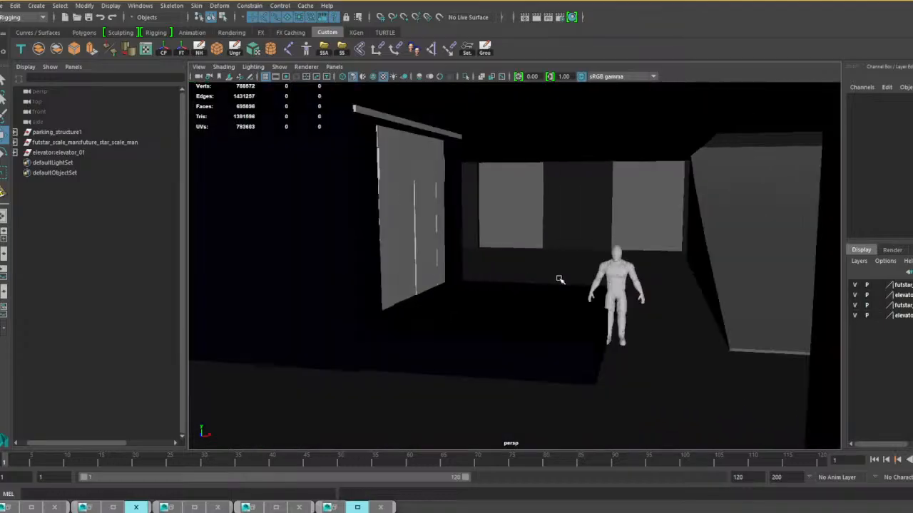
Examine the whole parking structure from outside, comparing its height and footprint with the elevator shaft.
scroll(555, 279, down, 3)
alt+drag(463, 281, 492, 289)
alt+middle_drag(492, 289, 505, 318)
scroll(504, 283, down, 8)
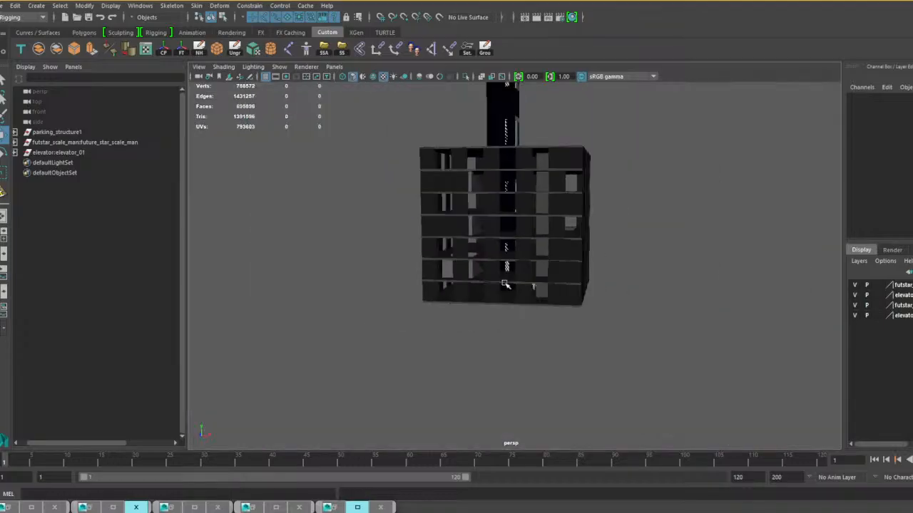
scroll(506, 284, up, 3)
scroll(516, 235, down, 5)
scroll(518, 235, up, 2)
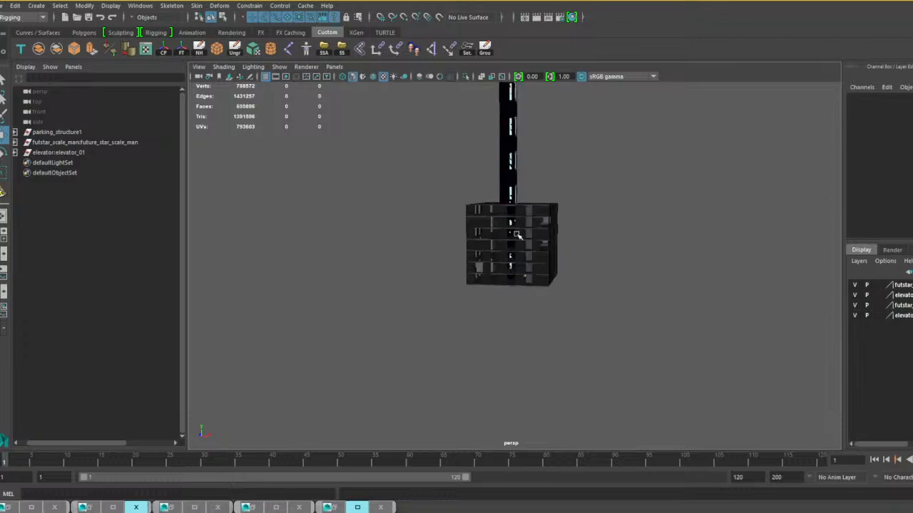
alt+drag(519, 236, 447, 243)
scroll(540, 237, up, 4)
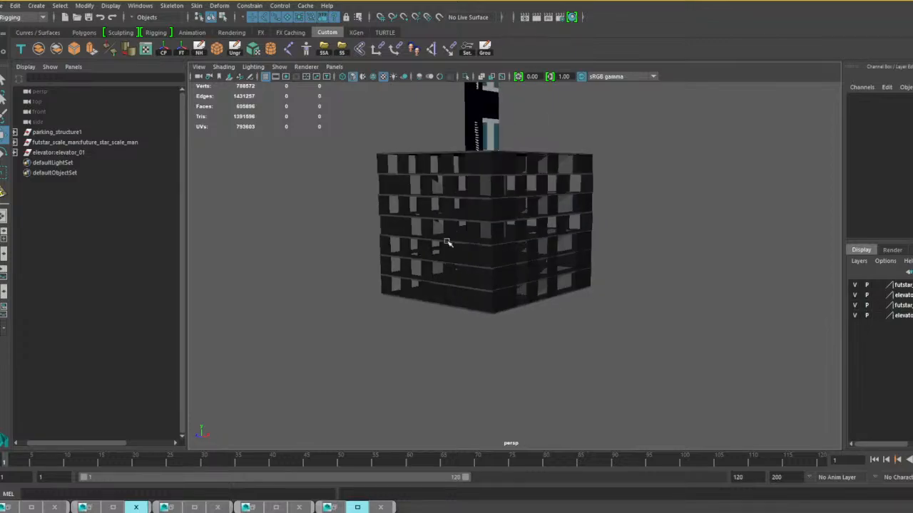
Duplicate the parking_structure1 group and raise the copy so it stacks directly on top of the original.
click(64, 134)
alt+middle_drag(455, 219, 477, 258)
scroll(476, 258, up, 3)
alt+drag(476, 258, 460, 258)
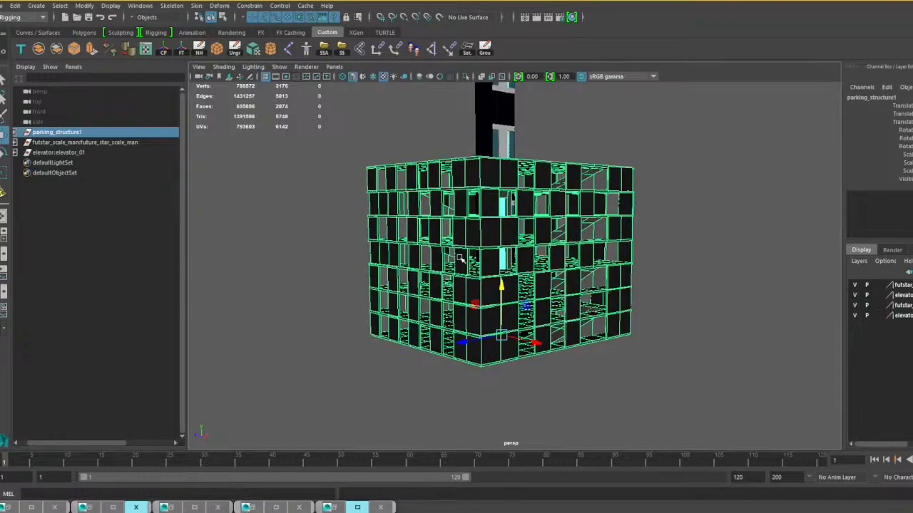
key(ctrl+d)
drag(494, 272, 473, 117)
alt+middle_drag(502, 164, 496, 307)
alt+drag(494, 306, 519, 280)
alt+right_drag(518, 279, 495, 284)
alt+middle_drag(495, 284, 489, 339)
alt+drag(502, 318, 475, 311)
Repeat the duplication with its vertical offset to stack a third parking block, and check the elevator's position within the tower.
key(shift+d)
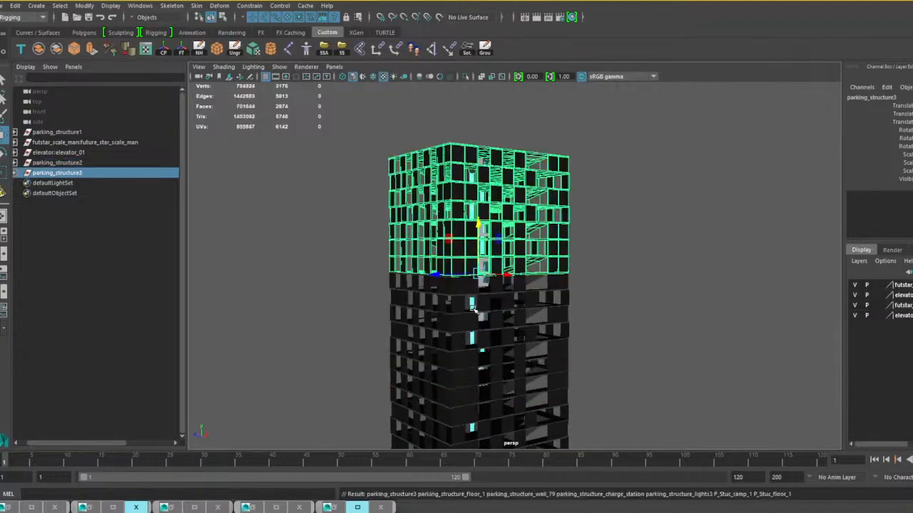
alt+middle_drag(504, 264, 540, 300)
scroll(542, 300, up, 3)
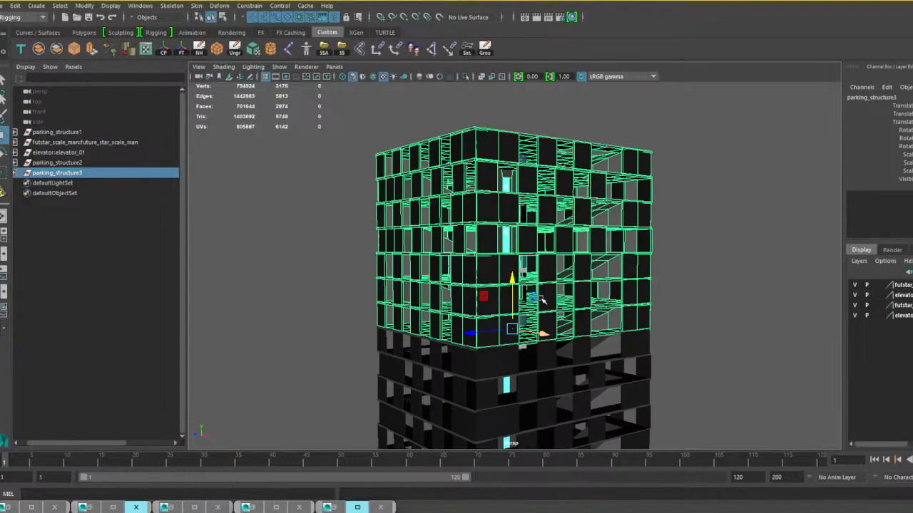
scroll(562, 291, up, 2)
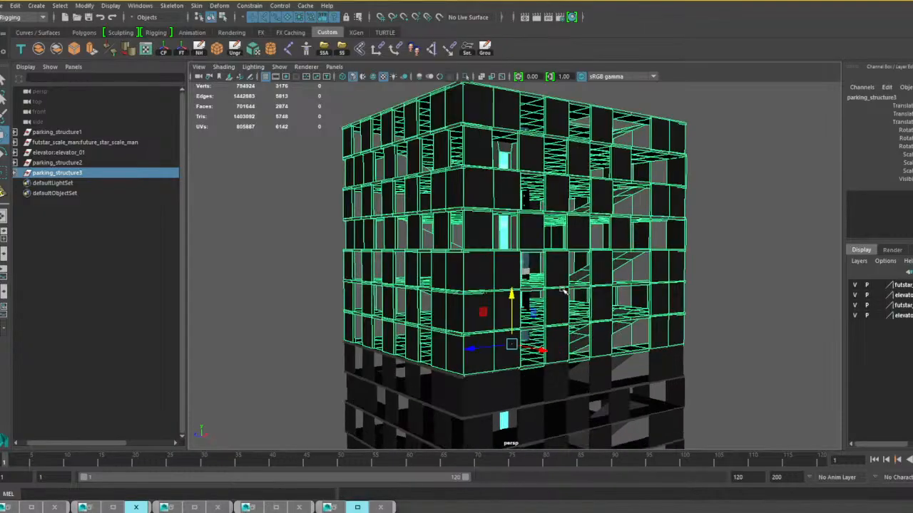
scroll(562, 291, up, 5)
scroll(587, 278, down, 6)
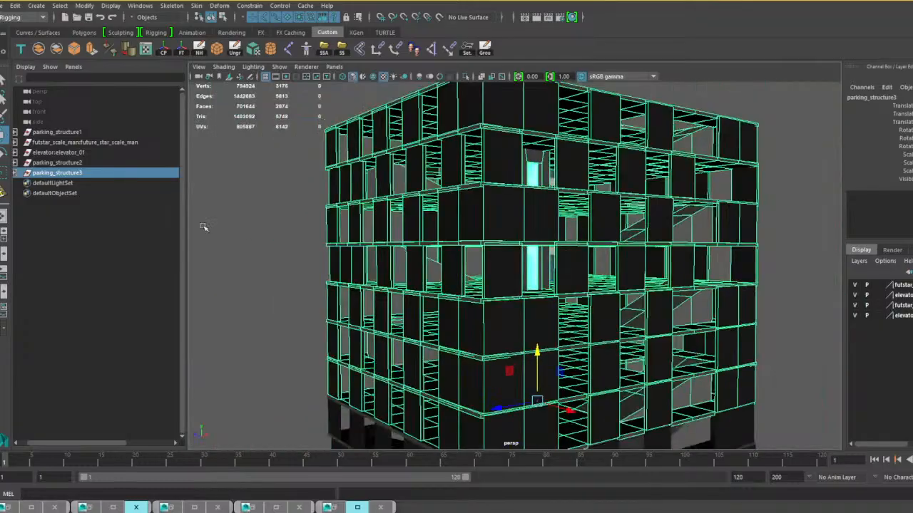
click(71, 152)
scroll(499, 300, down, 6)
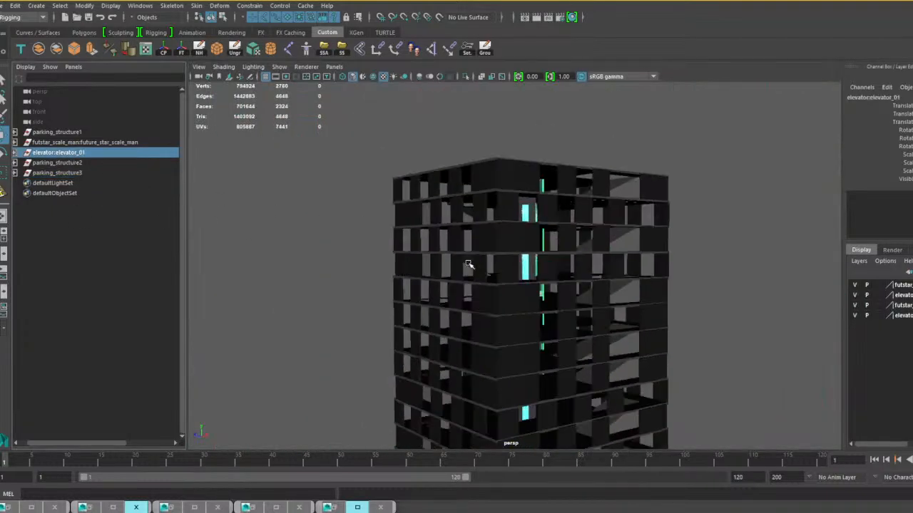
alt+middle_drag(534, 307, 449, 294)
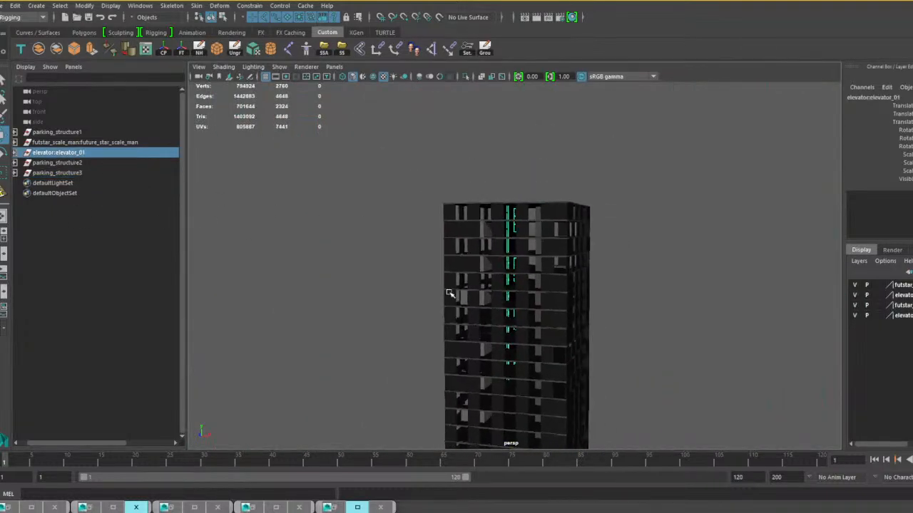
Combine parking_structure1, parking_structure2 and parking_structure3 into a single mesh.
click(75, 133)
ctrl+click(76, 163)
ctrl+click(78, 174)
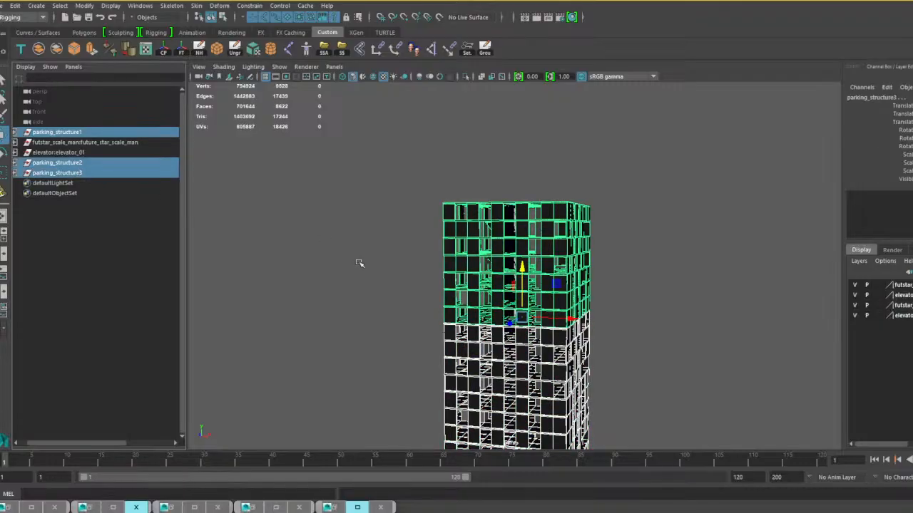
alt+middle_drag(373, 293, 365, 269)
click(39, 50)
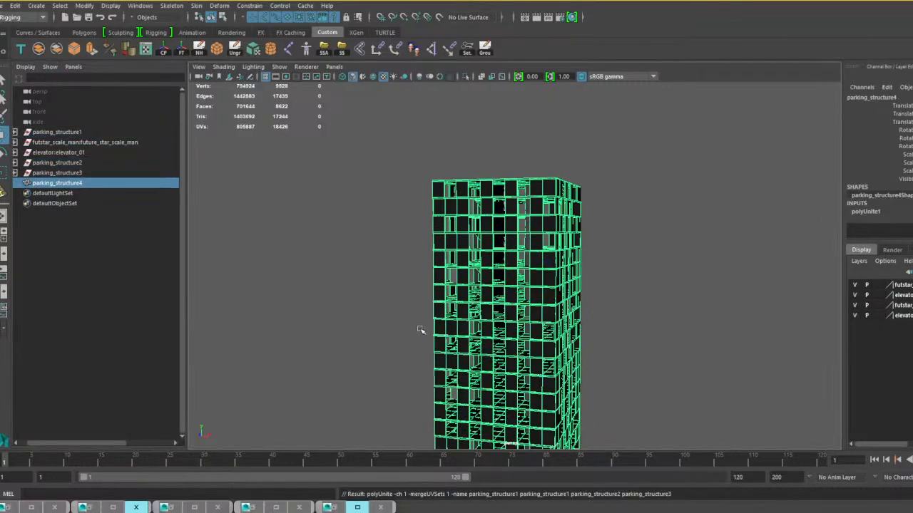
Scale the combined tower mesh along Z to extend its footprint in that direction.
alt+middle_drag(453, 331, 384, 220)
scroll(384, 221, down, 3)
alt+drag(470, 282, 432, 305)
scroll(381, 280, up, 4)
key(r)
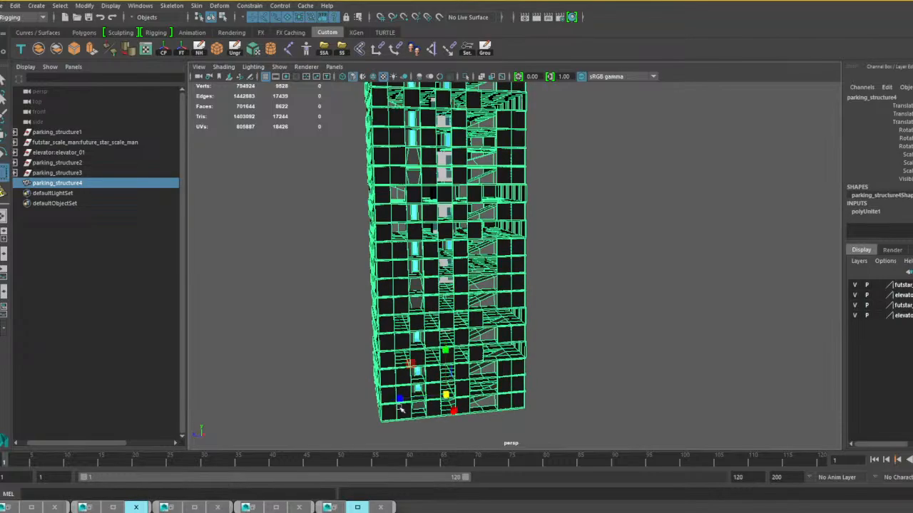
drag(403, 397, 570, 348)
scroll(515, 246, up, 5)
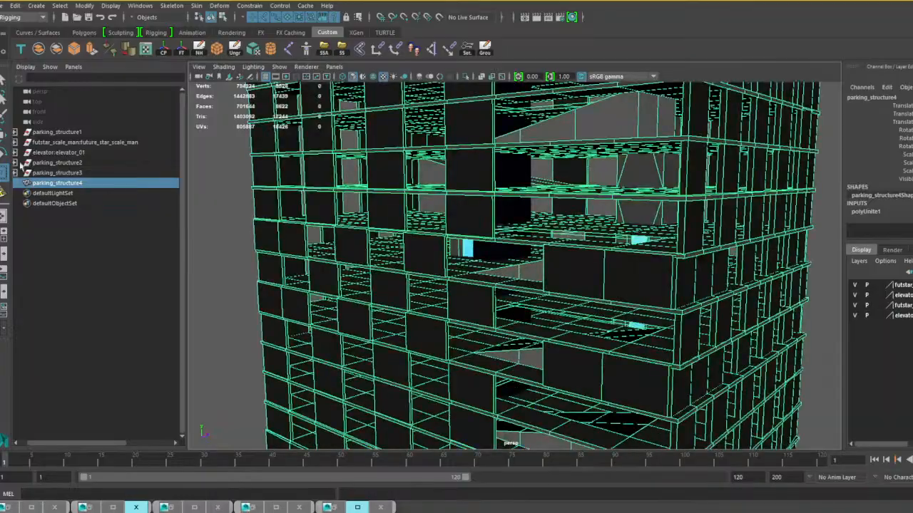
Move the elevator:elevator_01 group along X out of the tower's interior to the outside of its long wall.
click(58, 152)
mouse_move(391, 245)
alt+mouse_down()
mouse_move(509, 279)
mouse_move(430, 249)
mouse_move(448, 250)
mouse_move(400, 250)
alt+mouse_up()
key(w)
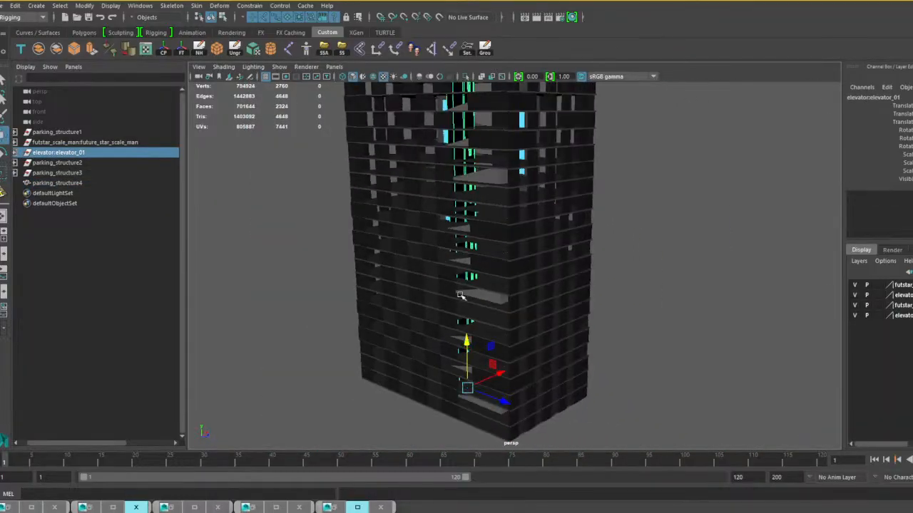
drag(498, 374, 435, 362)
alt+middle_drag(435, 363, 467, 287)
scroll(467, 285, up, 4)
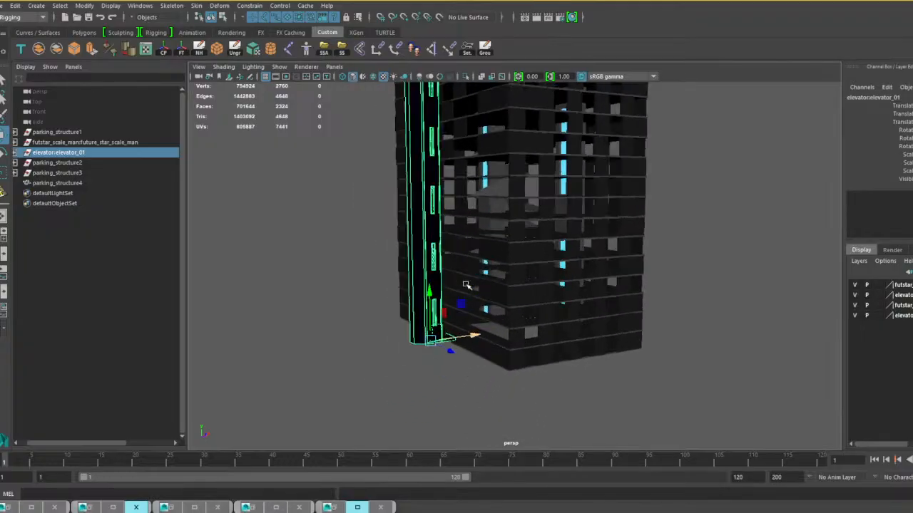
Adjust the elevator's horizontal position beside the tower's outer wall and lower it slightly at the tower's base.
alt+drag(427, 328, 457, 342)
alt+middle_drag(445, 336, 447, 266)
scroll(448, 276, up, 4)
alt+drag(393, 349, 350, 352)
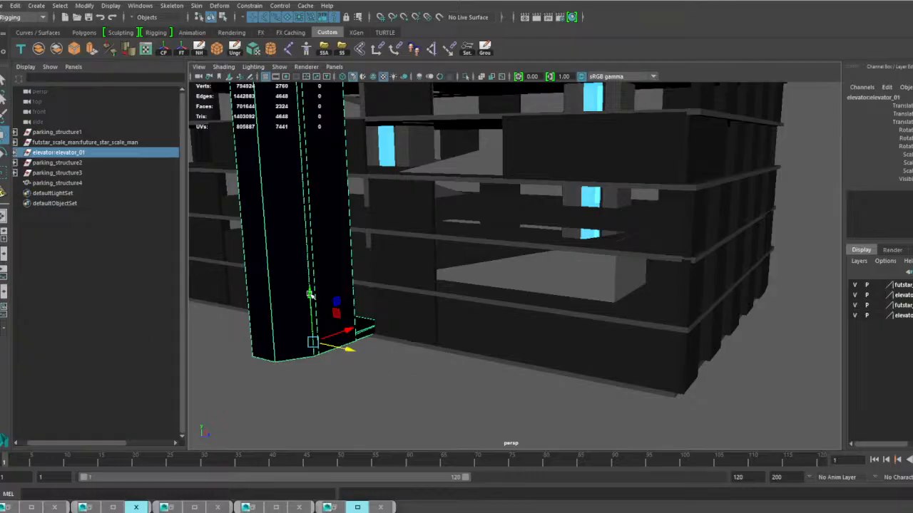
drag(310, 294, 312, 302)
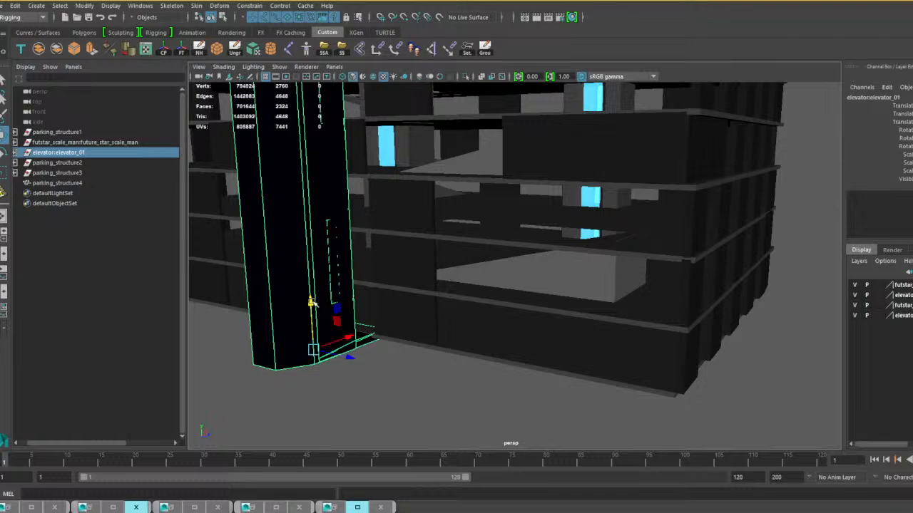
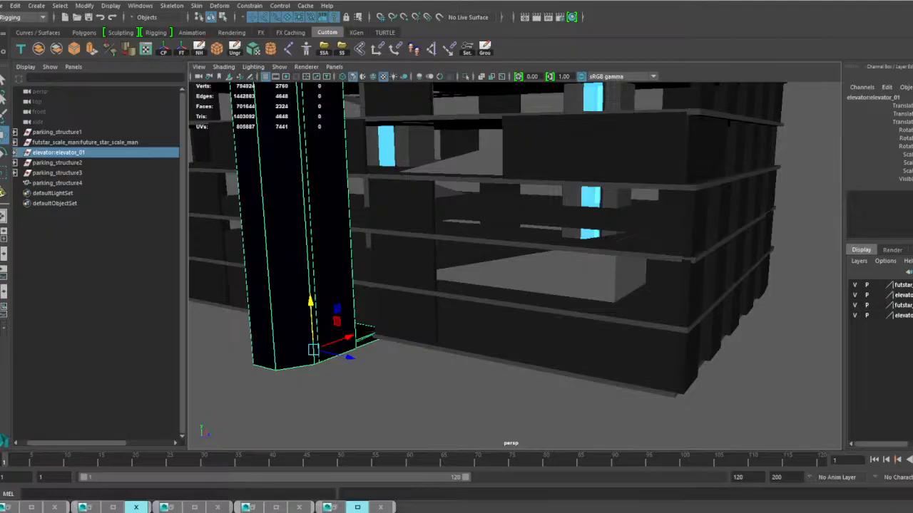
Move the elevator group along X against the tower's outer wall and check its fit from inside the structure.
mouse_move(402, 333)
alt+middle_down()
mouse_move(407, 350)
mouse_move(411, 344)
alt+middle_up()
scroll(403, 343, up, 5)
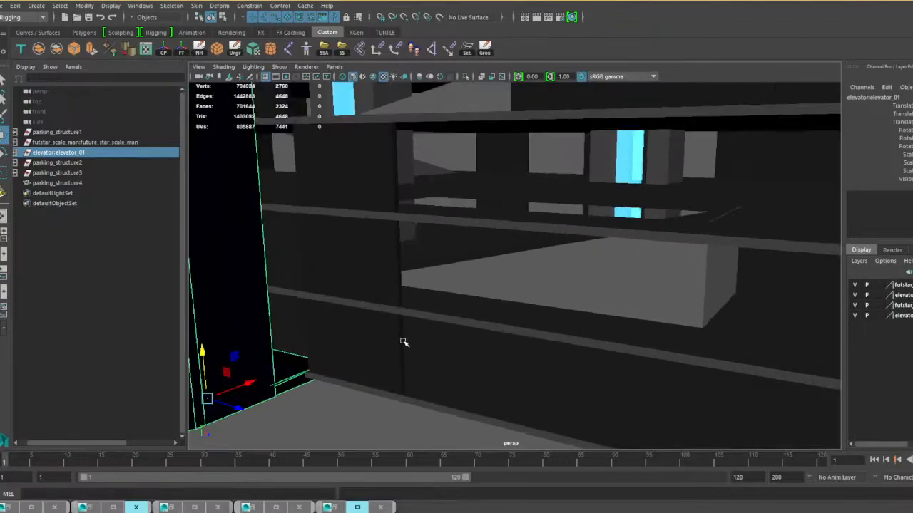
alt+drag(285, 357, 380, 347)
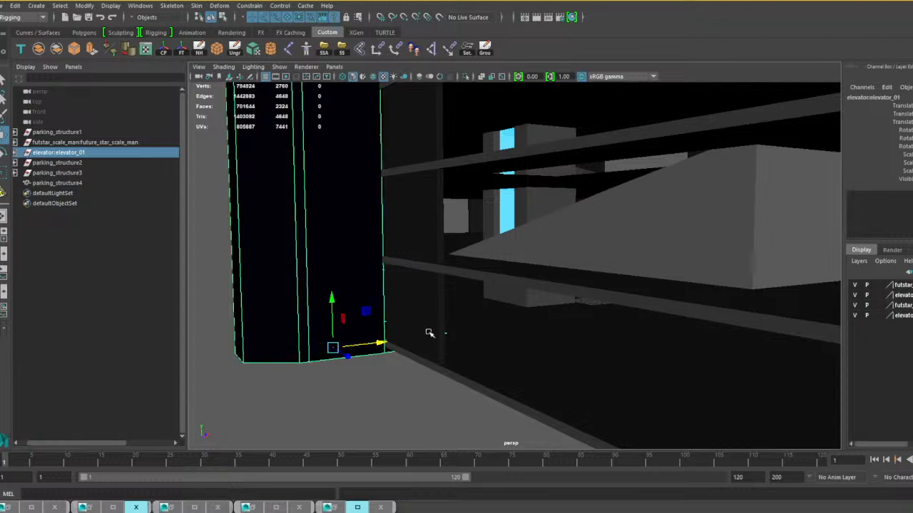
alt+drag(430, 330, 361, 324)
alt+middle_drag(362, 325, 425, 318)
scroll(426, 324, up, 4)
alt+drag(519, 287, 437, 286)
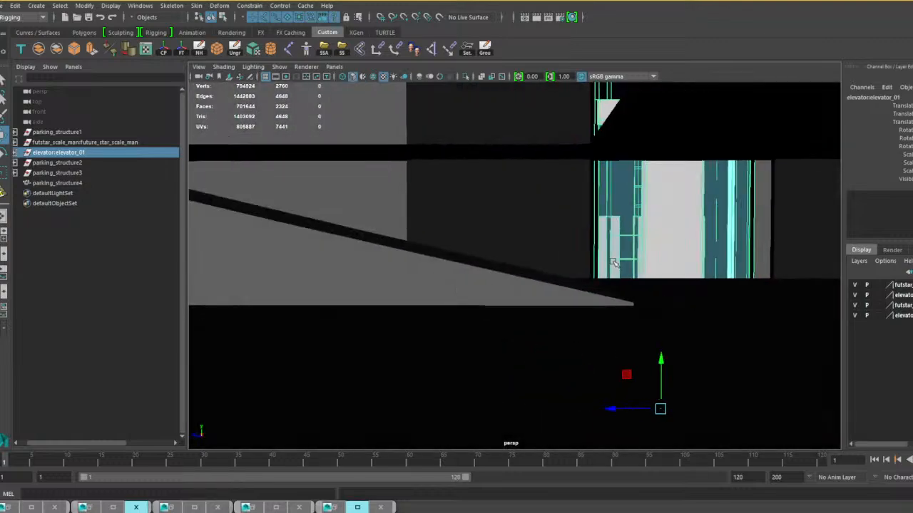
alt+middle_drag(581, 262, 380, 260)
alt+drag(380, 260, 484, 257)
Delete the elevator's glass wall surface pieces around the ground-floor doorway.
alt+middle_drag(399, 207, 441, 82)
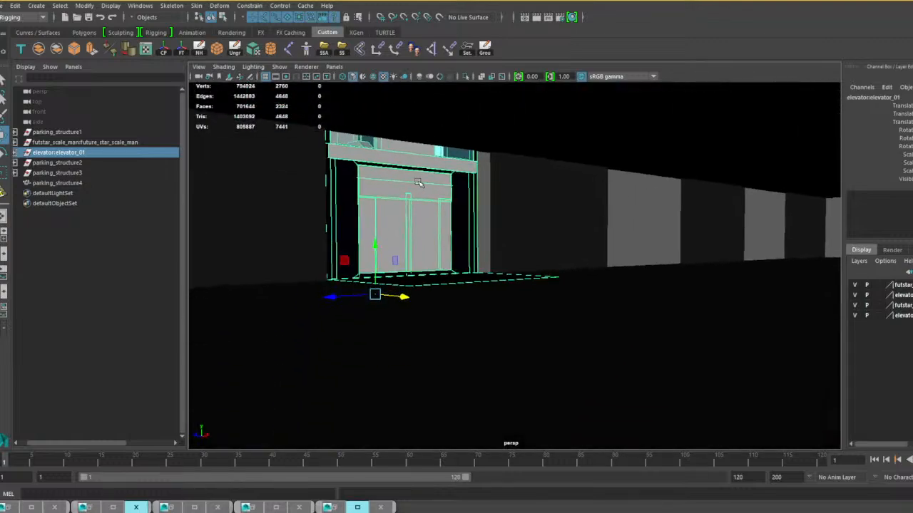
mouse_move(427, 174)
alt+middle_down()
mouse_move(441, 244)
mouse_move(429, 190)
alt+middle_up()
scroll(429, 190, up, 3)
click(363, 150)
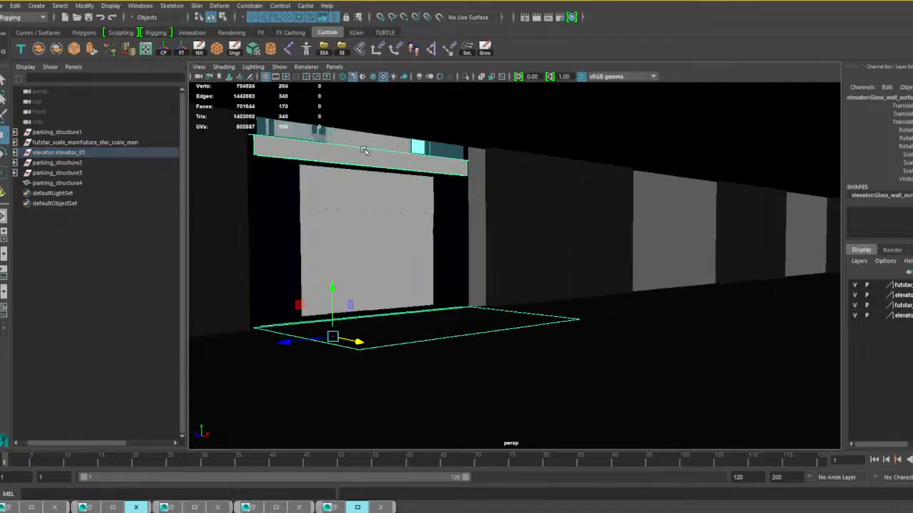
shift+click(297, 128)
alt+middle_drag(407, 153, 404, 212)
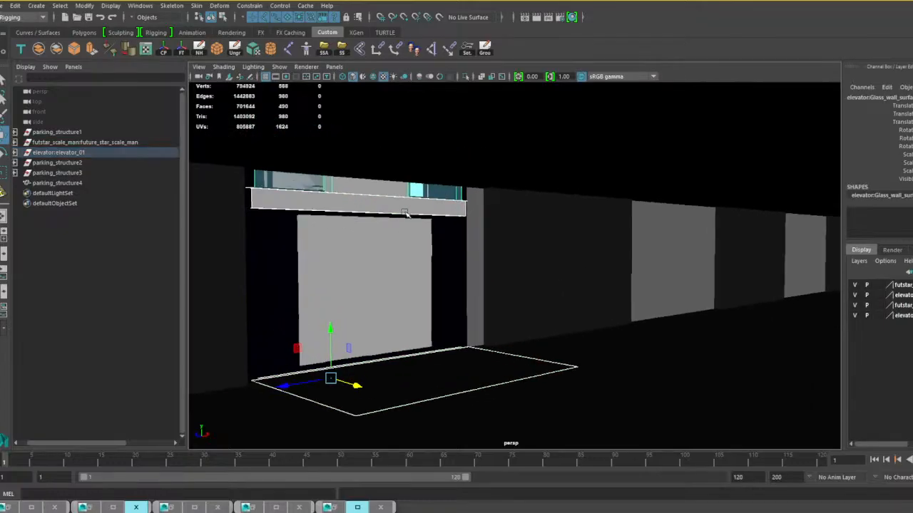
key(Delete)
Examine the elevator doorway from the tower's interior floors and the tower's walls from outside.
alt+middle_drag(404, 195, 423, 399)
mouse_move(402, 250)
alt+middle_down()
mouse_move(430, 307)
mouse_move(423, 417)
alt+middle_up()
alt+middle_drag(395, 175, 408, 363)
alt+middle_drag(387, 116, 396, 342)
scroll(388, 154, down, 3)
alt+middle_drag(389, 154, 399, 342)
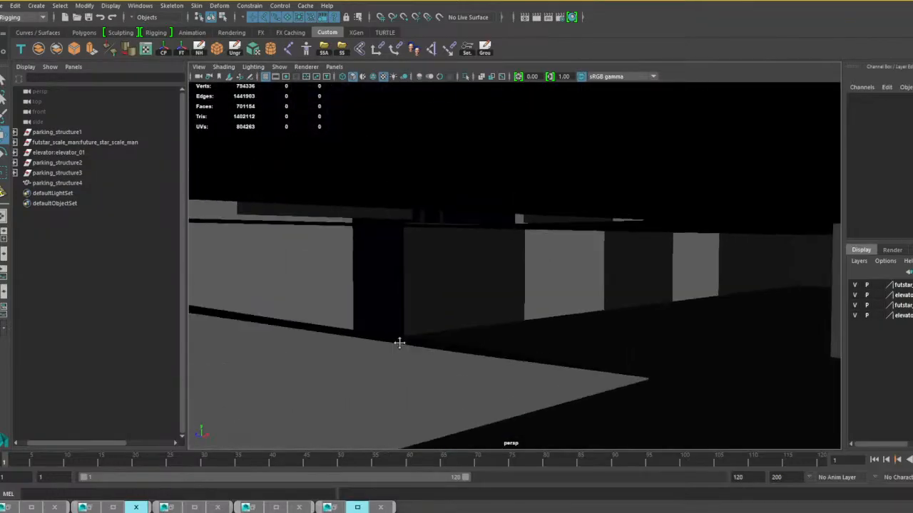
scroll(416, 254, down, 6)
alt+middle_drag(468, 188, 401, 405)
alt+drag(360, 285, 487, 330)
alt+middle_drag(485, 221, 423, 364)
scroll(443, 314, up, 4)
alt+drag(442, 314, 347, 301)
alt+middle_drag(346, 302, 424, 190)
scroll(423, 190, down, 3)
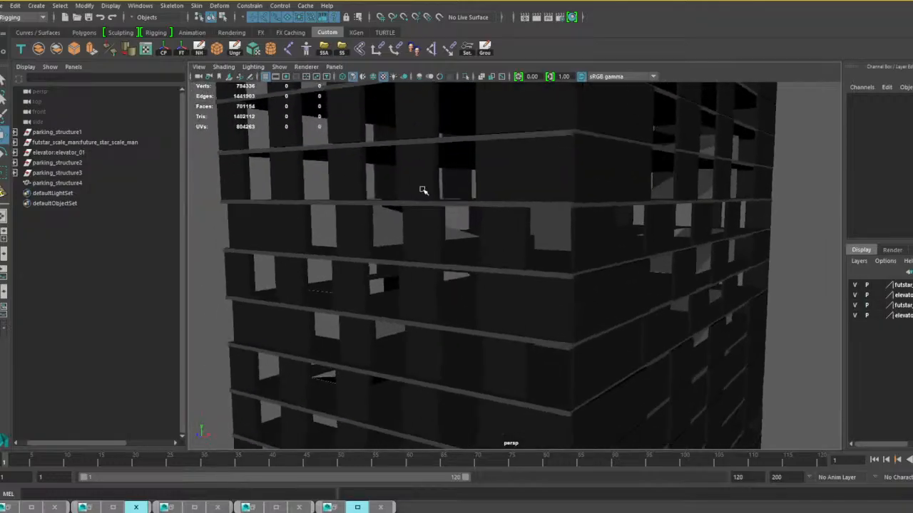
alt+middle_drag(424, 313, 483, 124)
alt+middle_drag(474, 392, 463, 218)
alt+drag(463, 219, 457, 281)
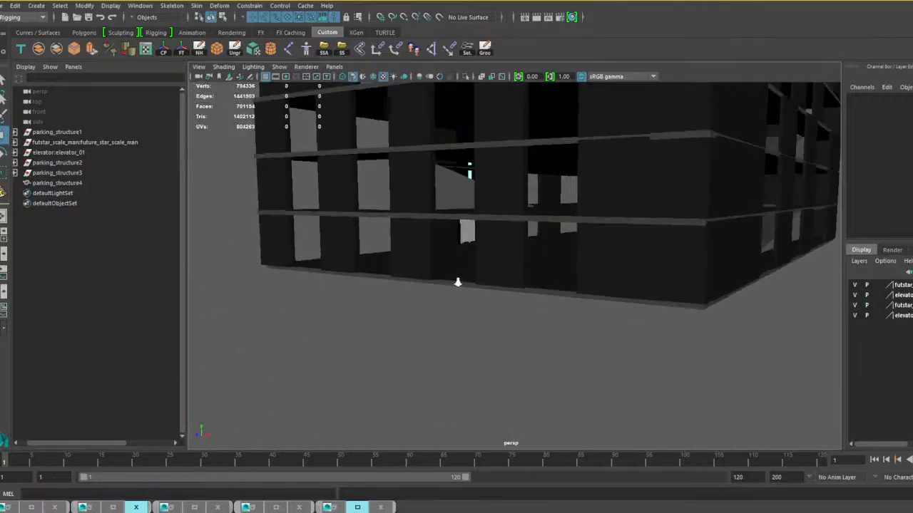
scroll(458, 283, up, 5)
alt+middle_drag(440, 215, 454, 266)
alt+drag(454, 267, 443, 269)
scroll(443, 269, up, 6)
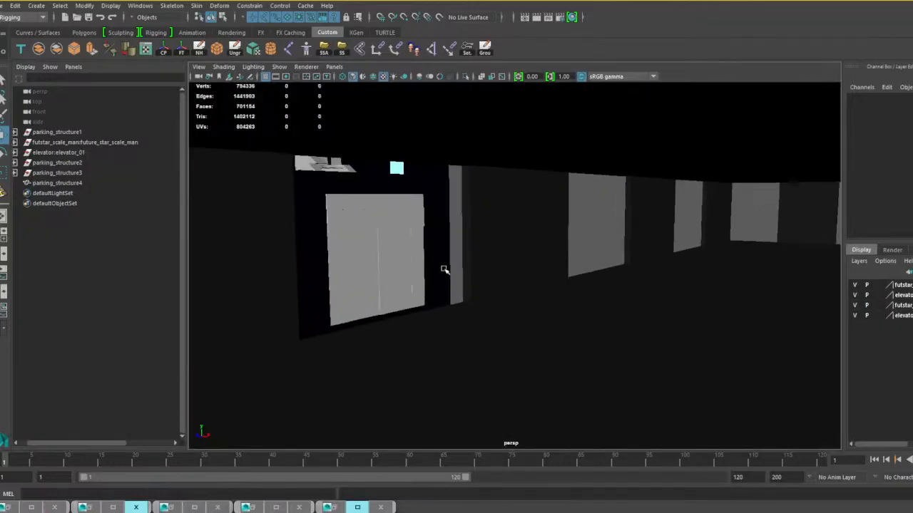
scroll(442, 268, down, 3)
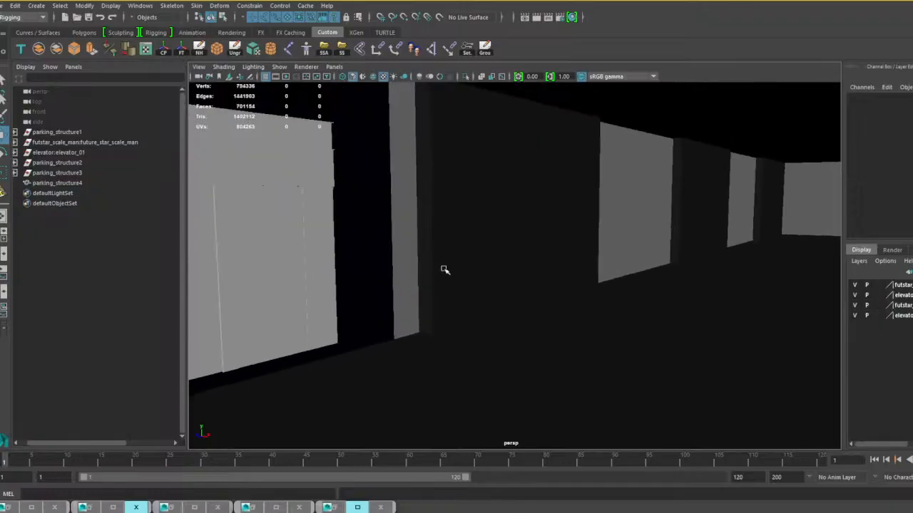
Select the whole elevator group and lower it slightly at the tower's ground floor.
click(378, 259)
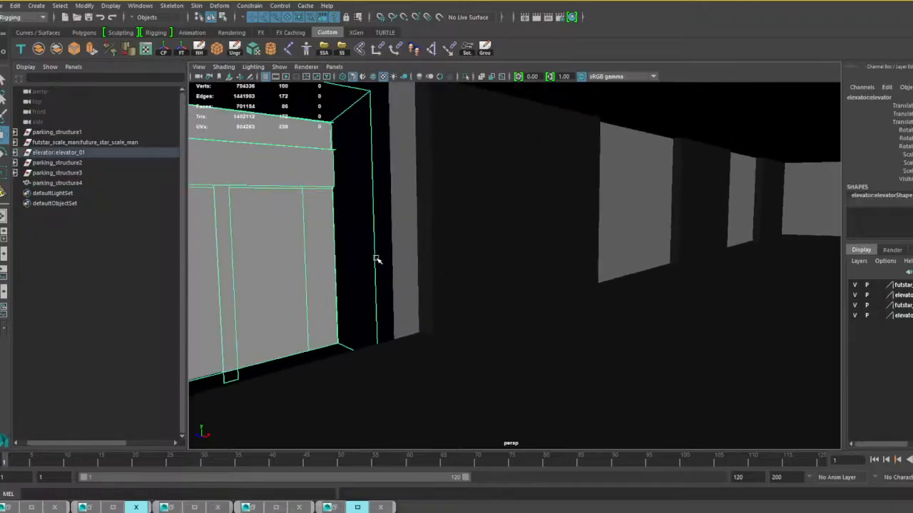
key(Up)
scroll(306, 277, down, 4)
alt+middle_drag(295, 310, 350, 305)
drag(280, 318, 281, 327)
scroll(421, 310, down, 2)
scroll(418, 305, down, 6)
alt+drag(415, 300, 498, 359)
Duplicate the elevator group and move the copy along Z to the far end of the tower's long wall.
click(499, 359)
click(474, 302)
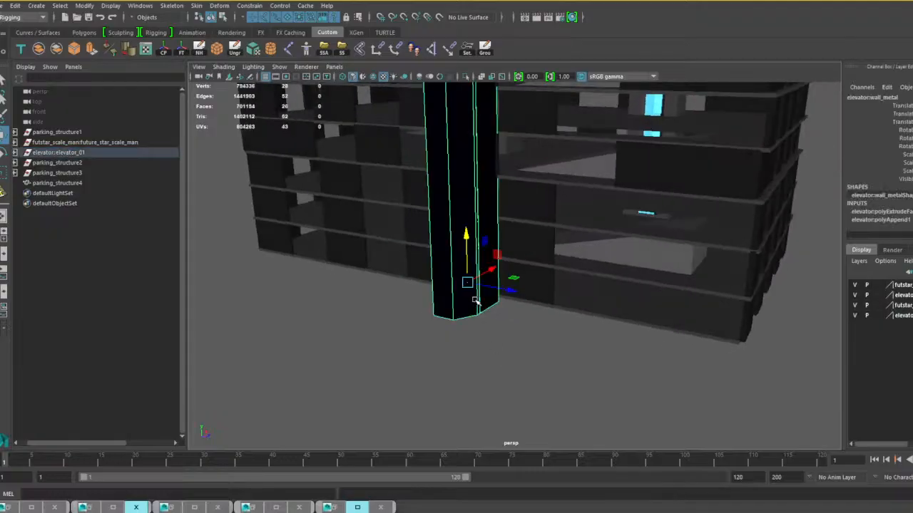
key(ctrl+d)
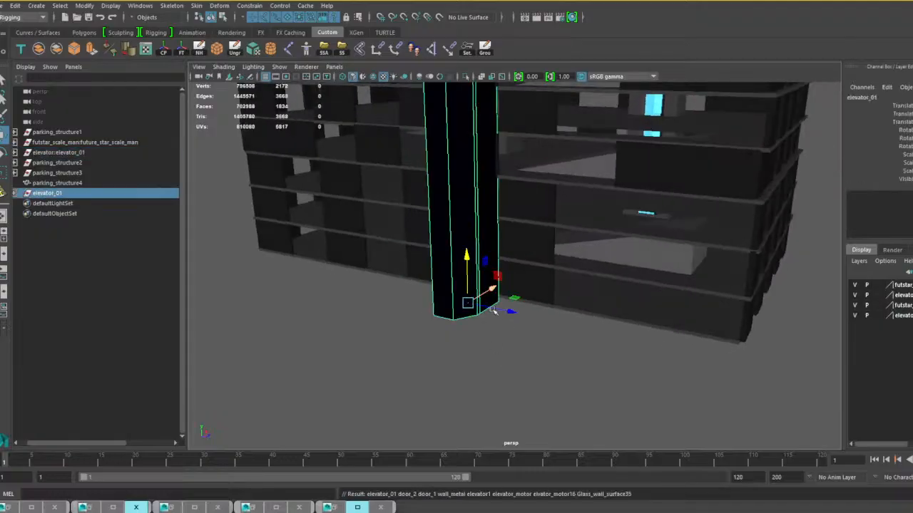
drag(509, 310, 333, 277)
alt+middle_drag(379, 297, 495, 340)
scroll(495, 322, down, 8)
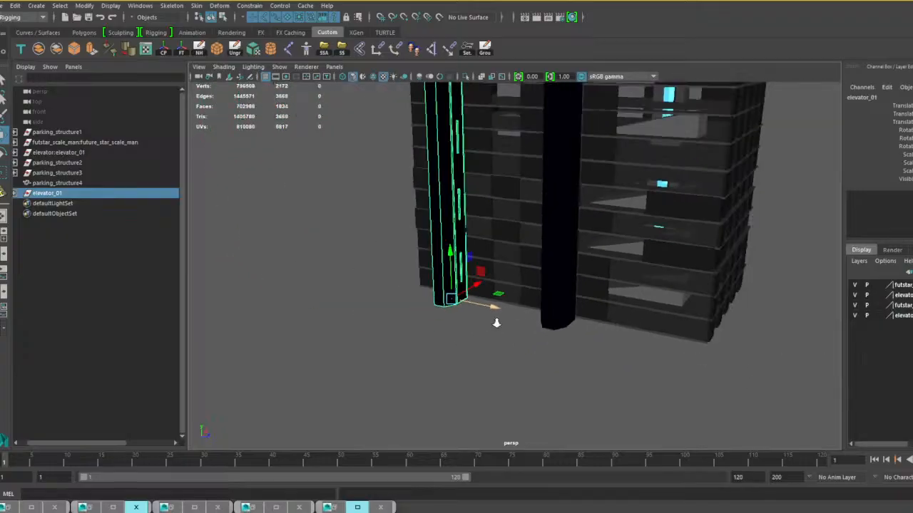
alt+middle_drag(519, 290, 505, 350)
scroll(506, 351, up, 4)
alt+drag(598, 286, 456, 316)
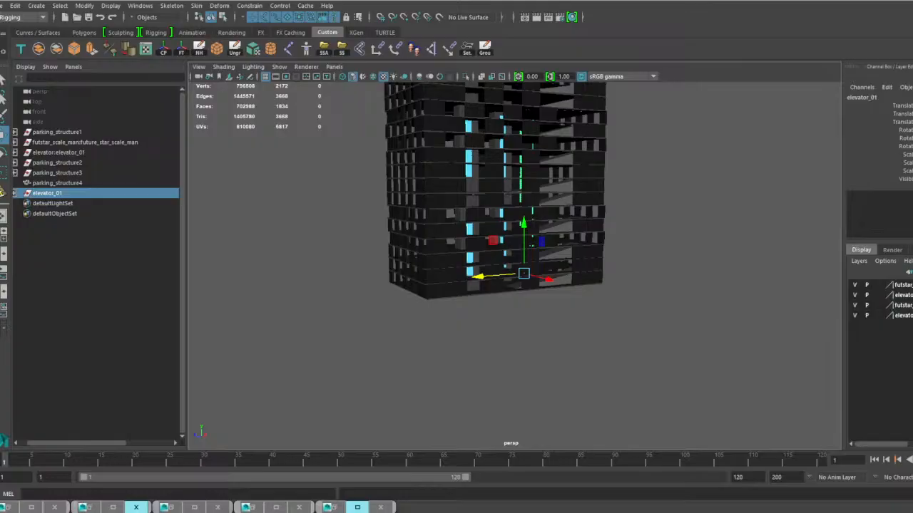
Import the outside_color_heat_walls model into the scene.
drag(457, 512, 423, 381)
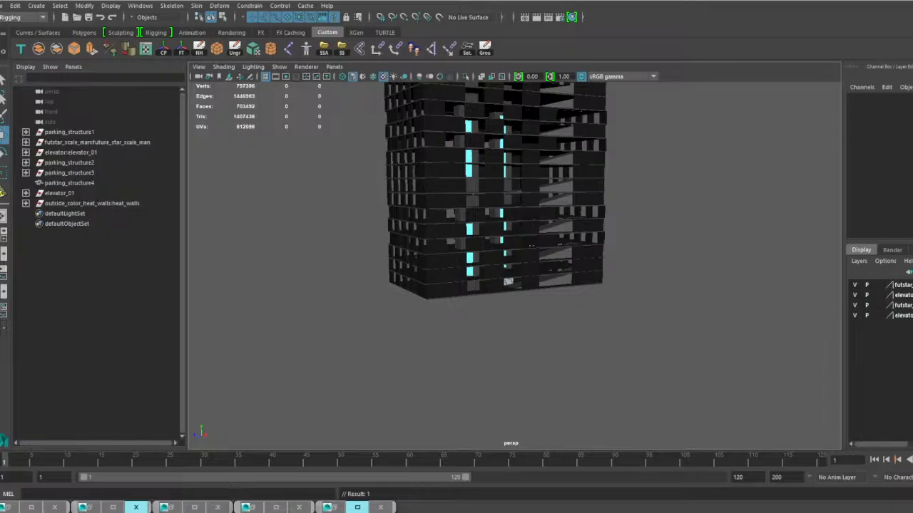
scroll(515, 333, up, 10)
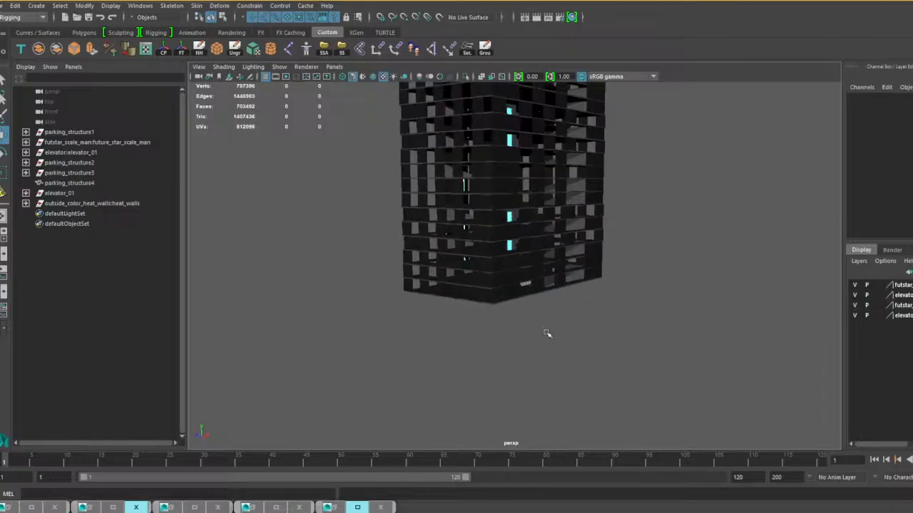
scroll(517, 305, up, 8)
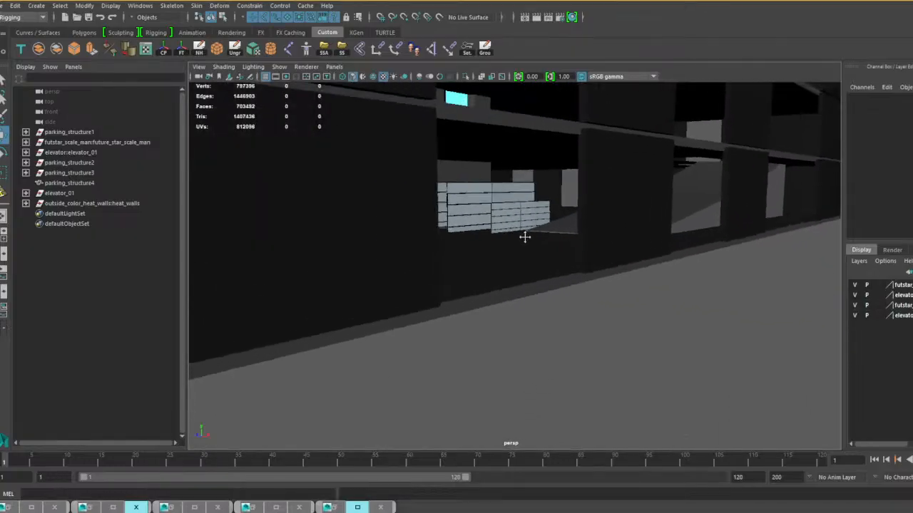
Move one heat-wall fence panel out to a ground-floor opening in the tower's outer wall and scale it to fit.
click(520, 219)
scroll(556, 275, down, 8)
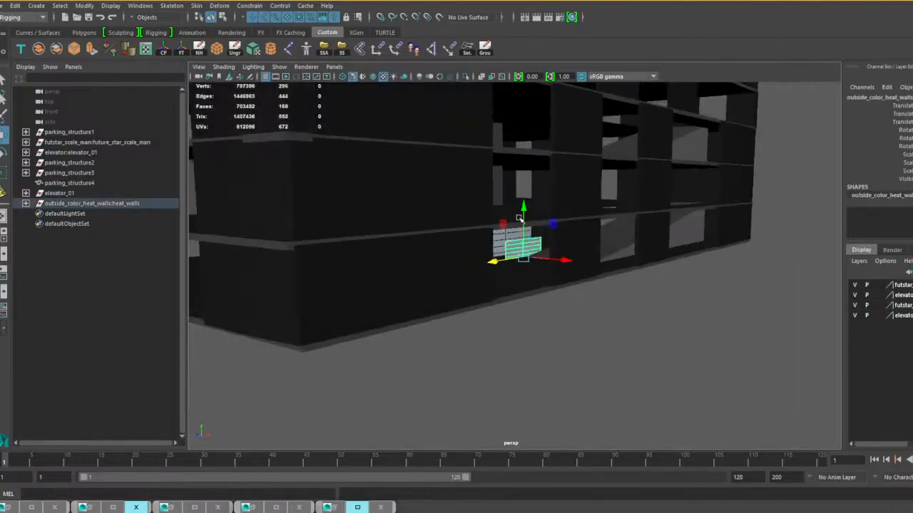
drag(663, 294, 591, 320)
scroll(587, 306, up, 4)
drag(451, 310, 575, 262)
key(r)
key(w)
key(r)
mouse_move(642, 310)
alt+mouse_down()
mouse_move(610, 290)
mouse_move(607, 320)
mouse_move(626, 317)
alt+mouse_up()
click(625, 316)
click(599, 293)
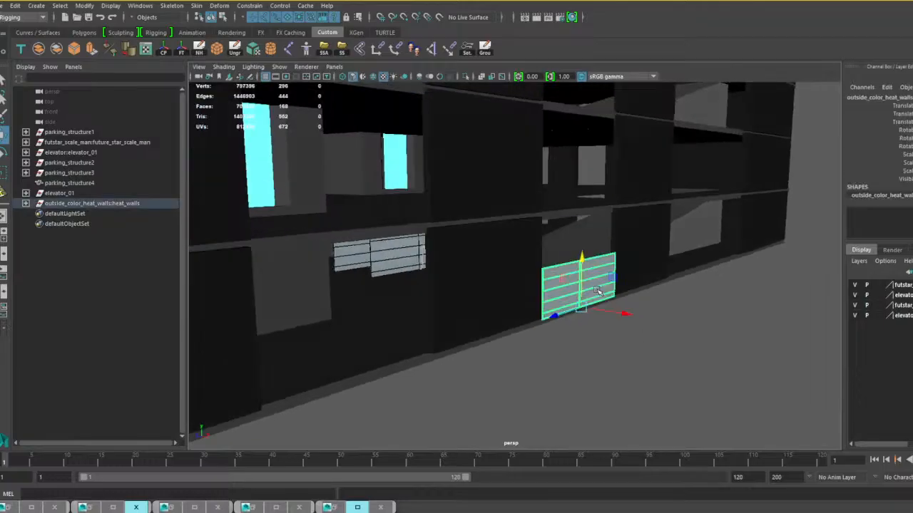
Duplicate the fence panel directly above itself and scale both panels along Z to span the opening.
key(ctrl+d)
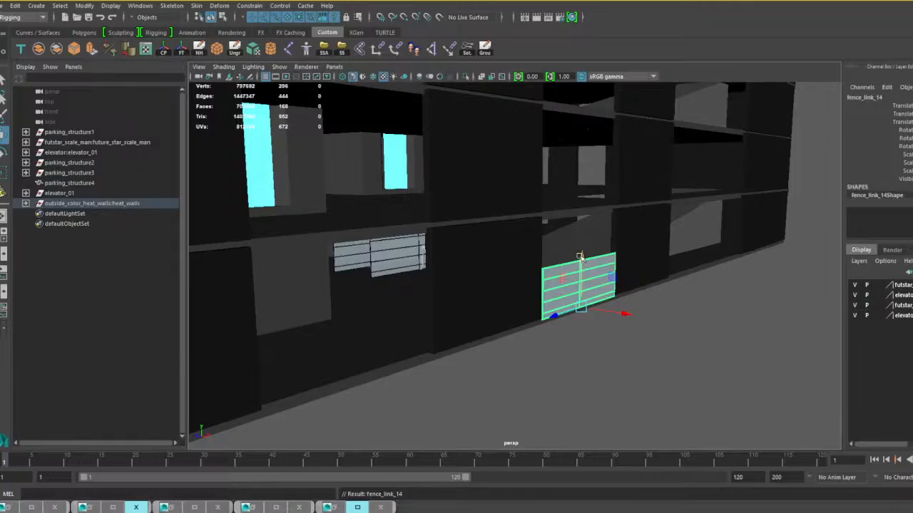
drag(580, 257, 581, 209)
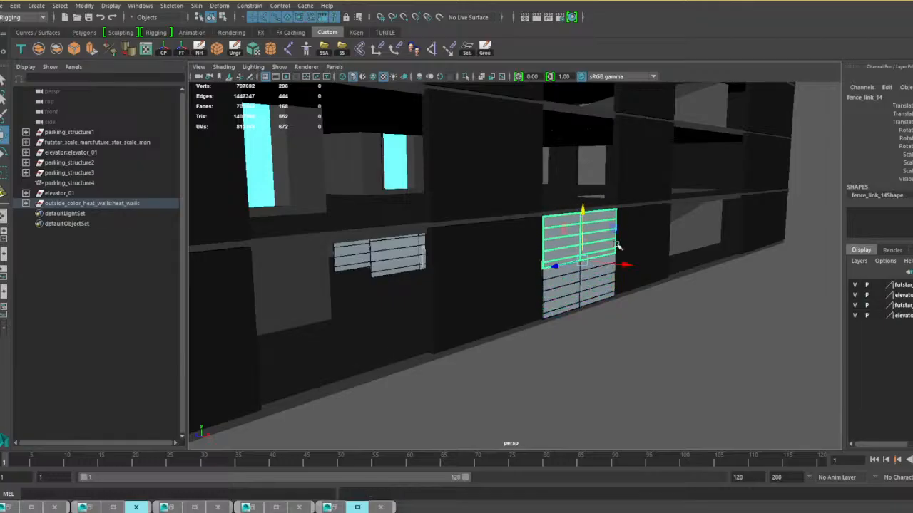
alt+drag(618, 246, 533, 282)
shift+click(375, 308)
key(r)
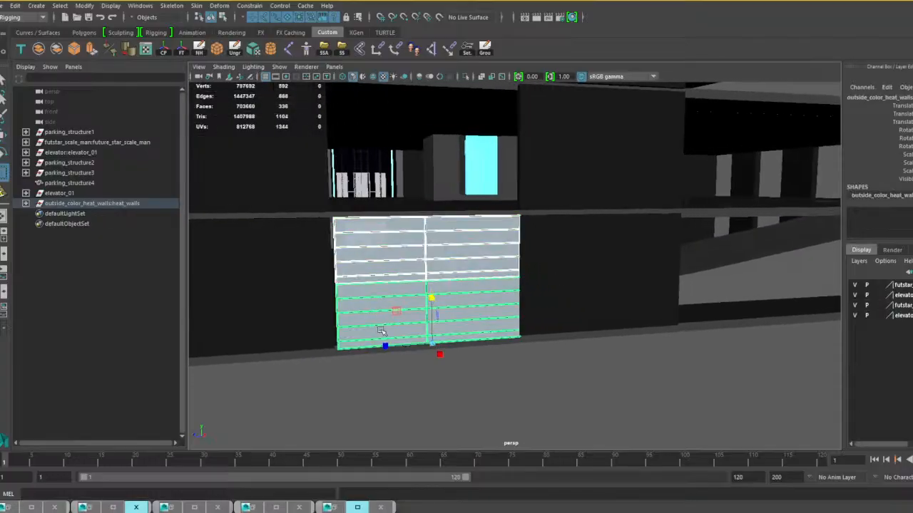
drag(384, 345, 622, 281)
Duplicate the pair of fence panels up by their own height, and repeat the duplication once more to extend the column upward.
click(609, 310)
click(593, 297)
shift+click(589, 253)
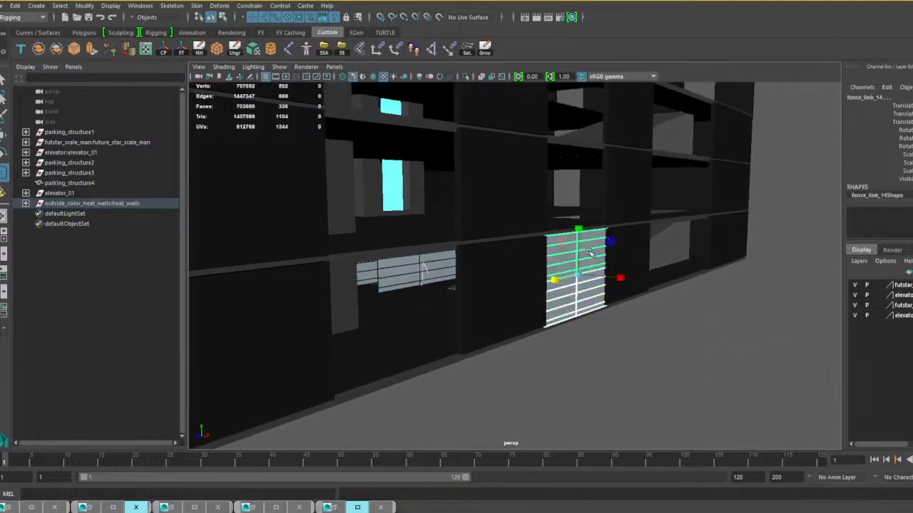
key(ctrl+d)
key(w)
drag(578, 227, 560, 134)
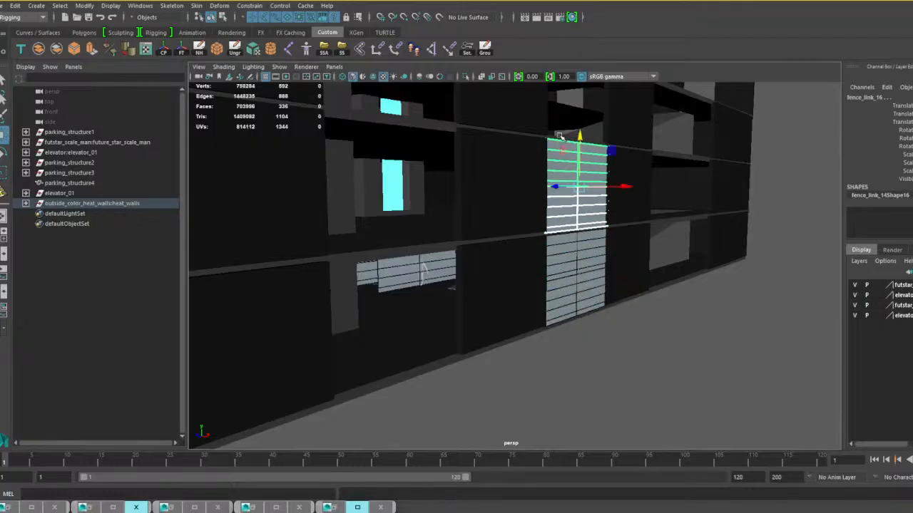
alt+middle_drag(613, 183, 606, 240)
alt+drag(606, 240, 600, 268)
key(shift+d)
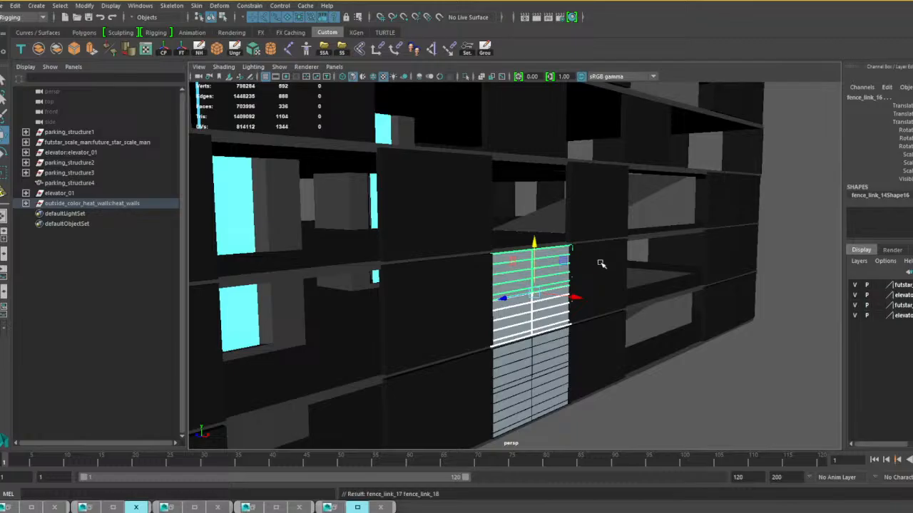
alt+middle_drag(579, 226, 601, 249)
scroll(602, 249, down, 4)
alt+drag(623, 262, 548, 252)
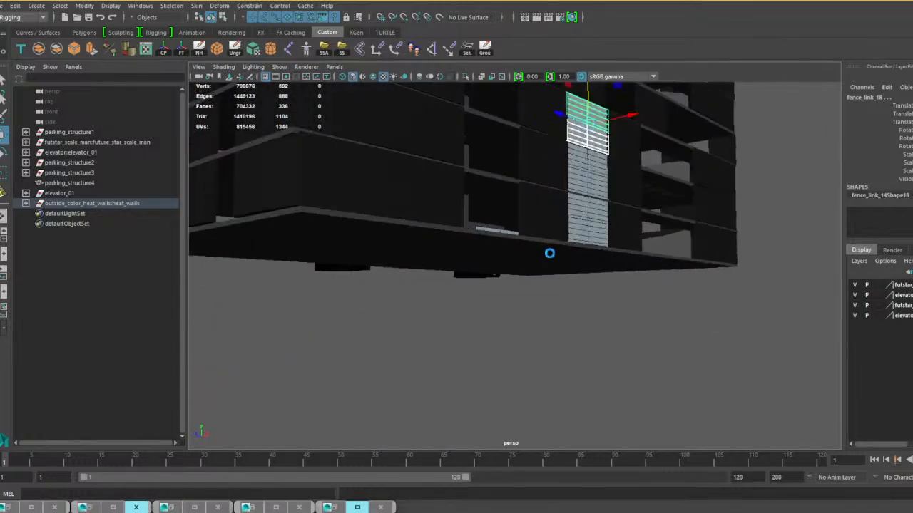
Move another heat-wall panel outside the tower's short side and rotate it about Y to face that wall.
scroll(523, 259, up, 5)
alt+middle_drag(523, 259, 546, 320)
scroll(546, 320, up, 5)
alt+drag(546, 320, 362, 338)
click(475, 297)
scroll(474, 297, down, 8)
scroll(362, 338, down, 3)
alt+drag(528, 360, 526, 382)
key(e)
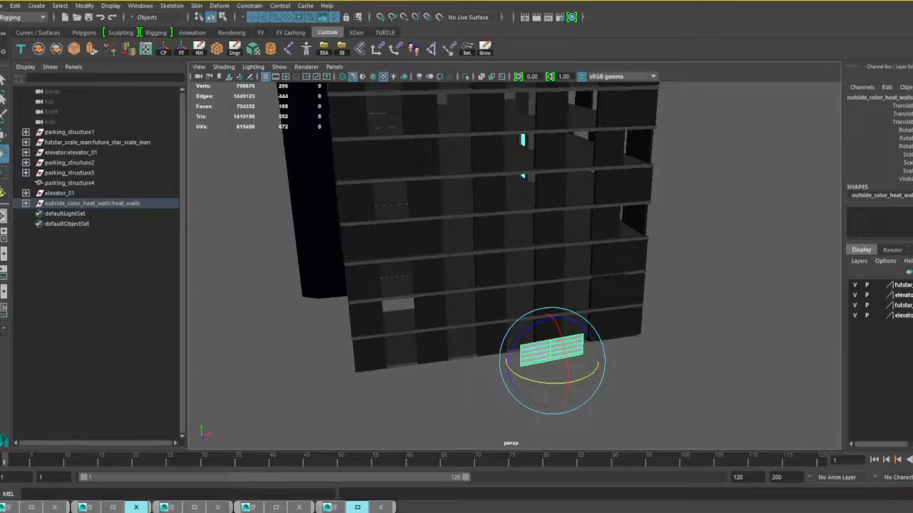
key(Return)
Scale up the panel beside the short wall to span several openings and about two floors.
key(r)
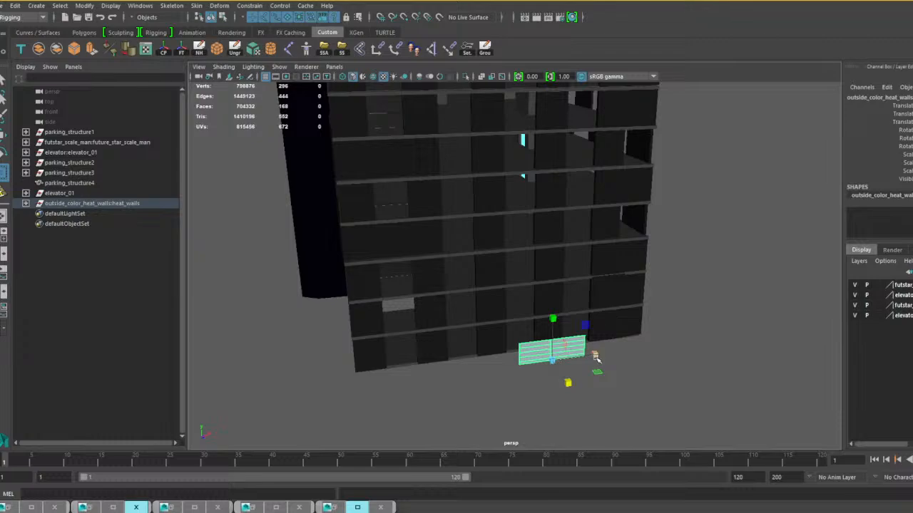
drag(594, 356, 645, 345)
drag(559, 322, 546, 235)
Move the enlarged panel along Z into the tower's short wall and raise it slightly.
key(w)
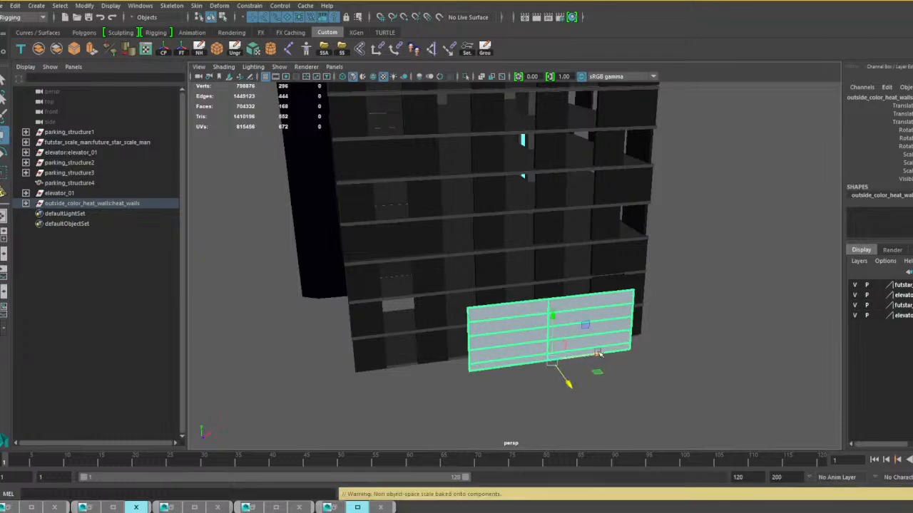
drag(599, 356, 617, 333)
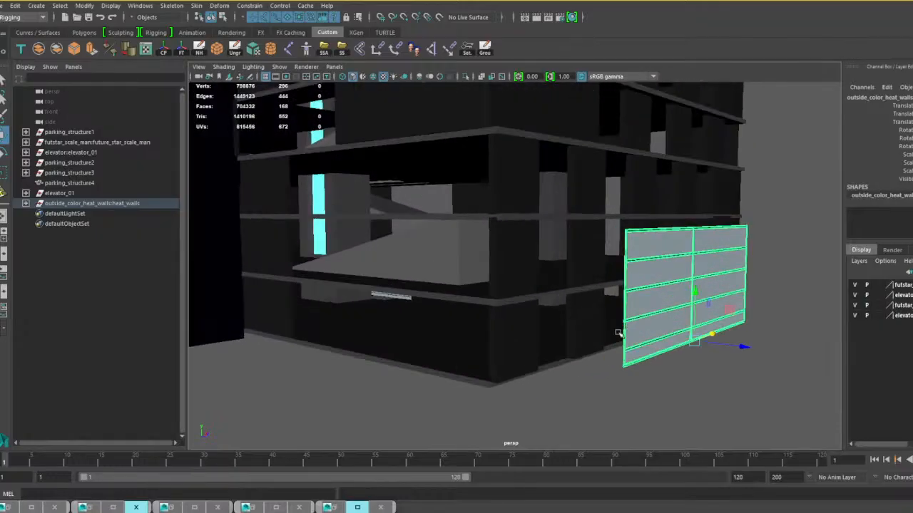
drag(731, 351, 623, 343)
key(w)
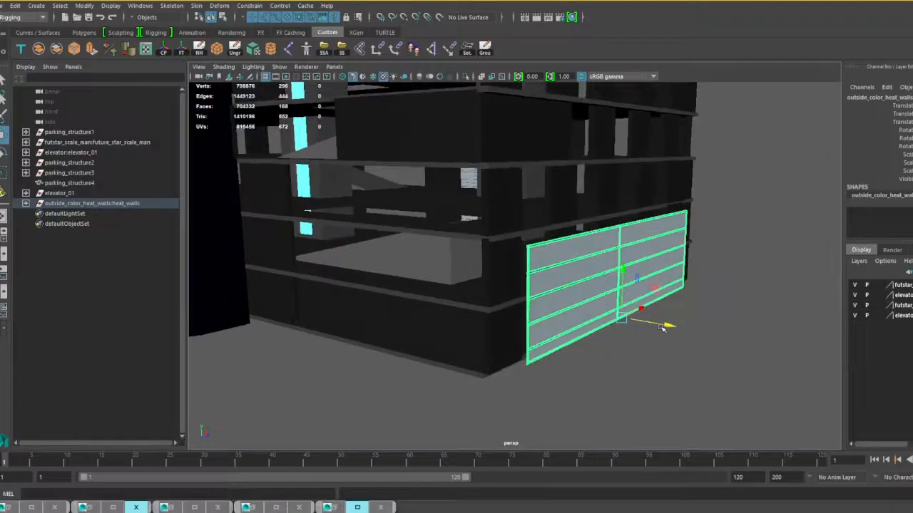
drag(670, 326, 660, 324)
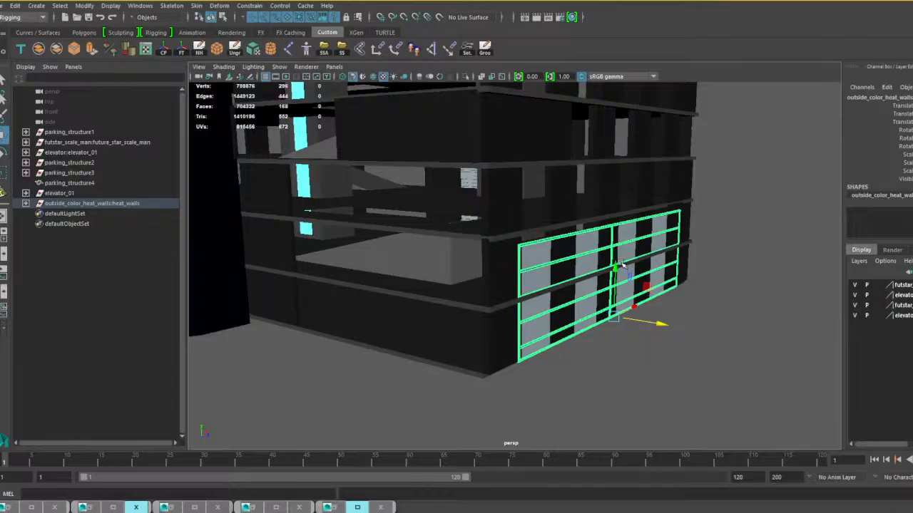
drag(616, 266, 616, 266)
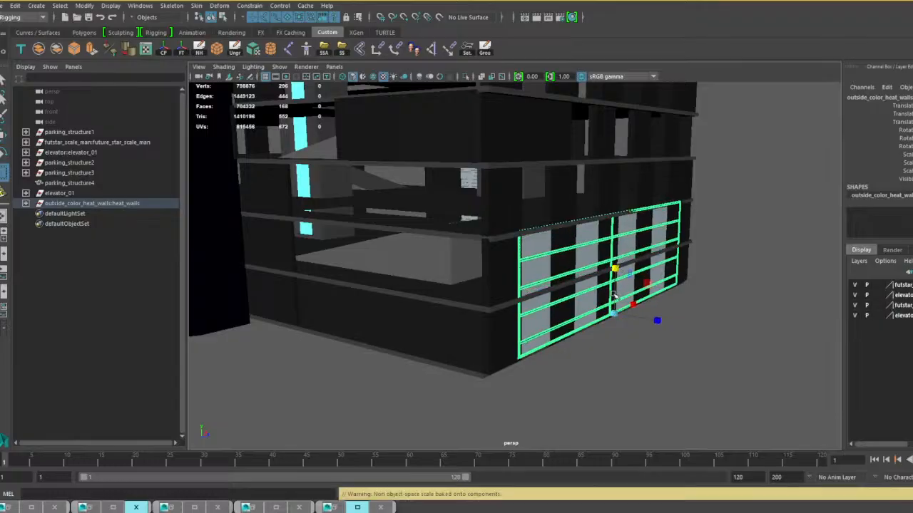
Widen the enlarged heat-wall panel slightly across the tower's short wall and fine-tune its height.
alt+drag(615, 295, 527, 311)
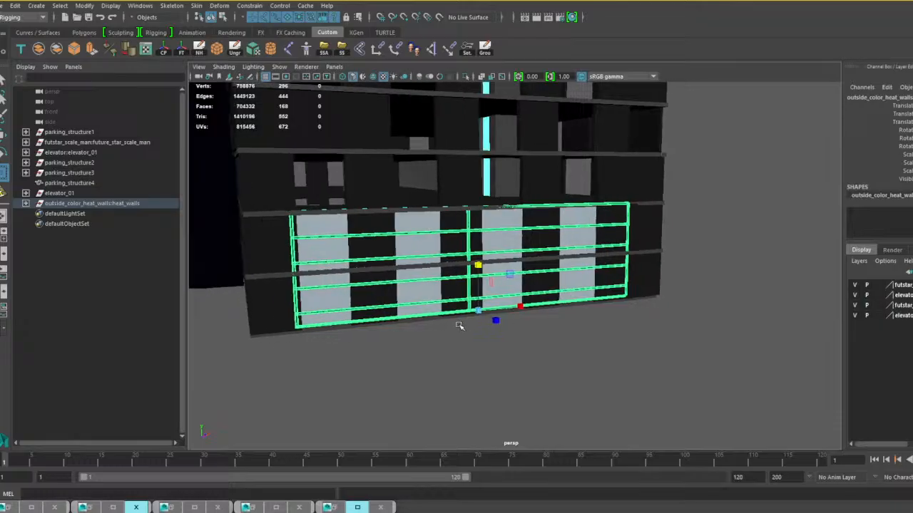
click(521, 306)
key(w)
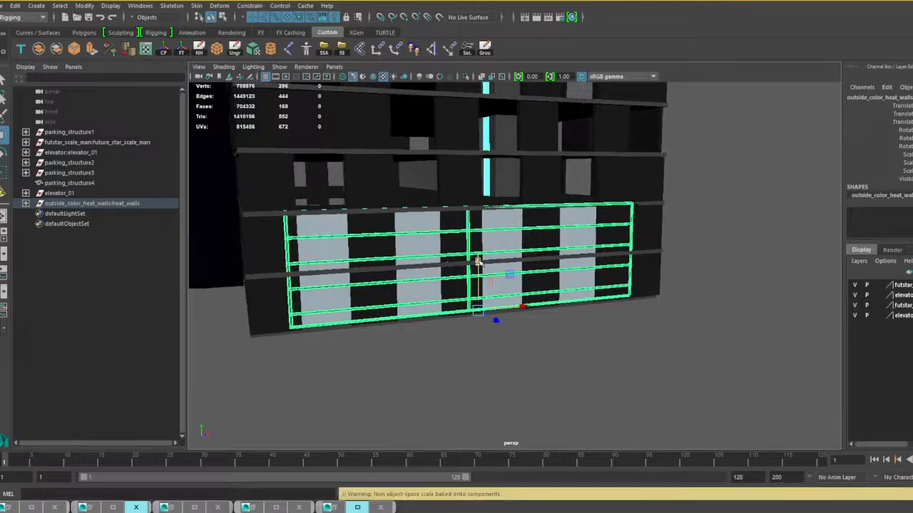
alt+drag(478, 264, 582, 332)
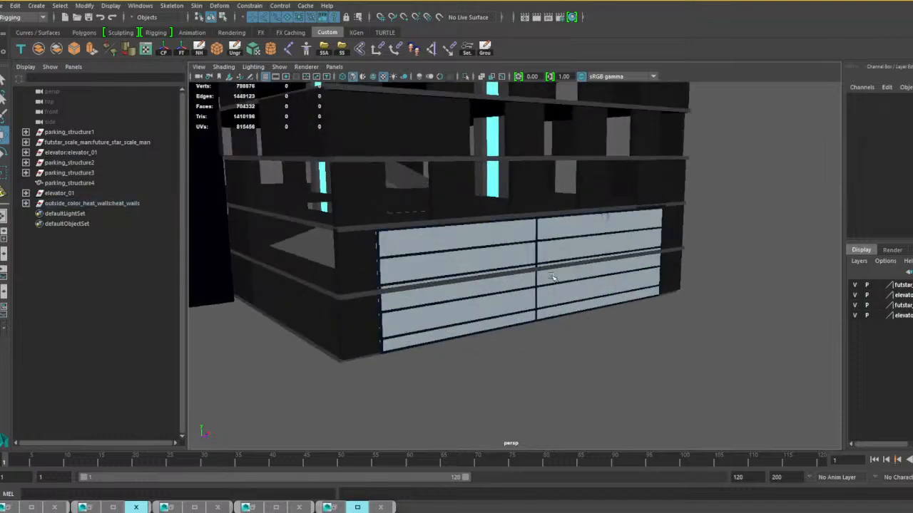
Duplicate the fitted short-wall panel and move the copy straight up to stack it on the original.
click(567, 235)
alt+drag(567, 235, 571, 285)
alt+right_drag(570, 285, 578, 287)
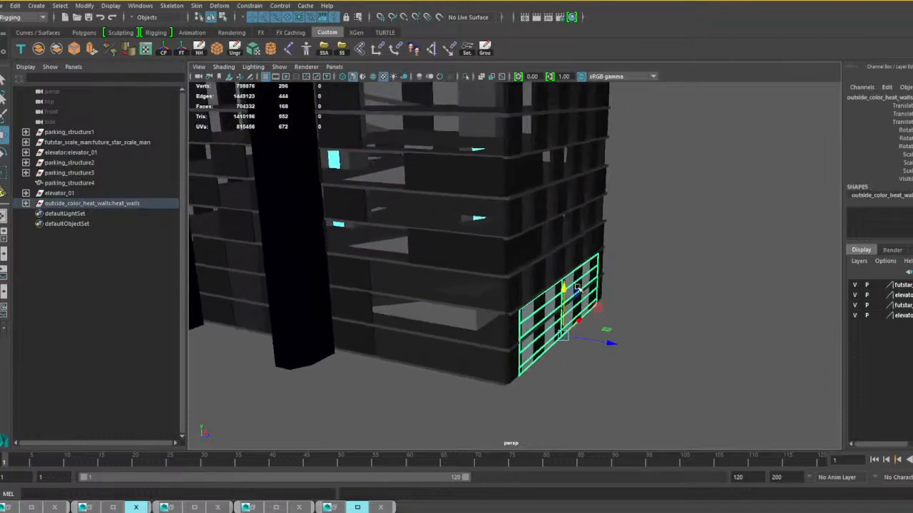
alt+drag(578, 288, 548, 219)
key(ctrl+d)
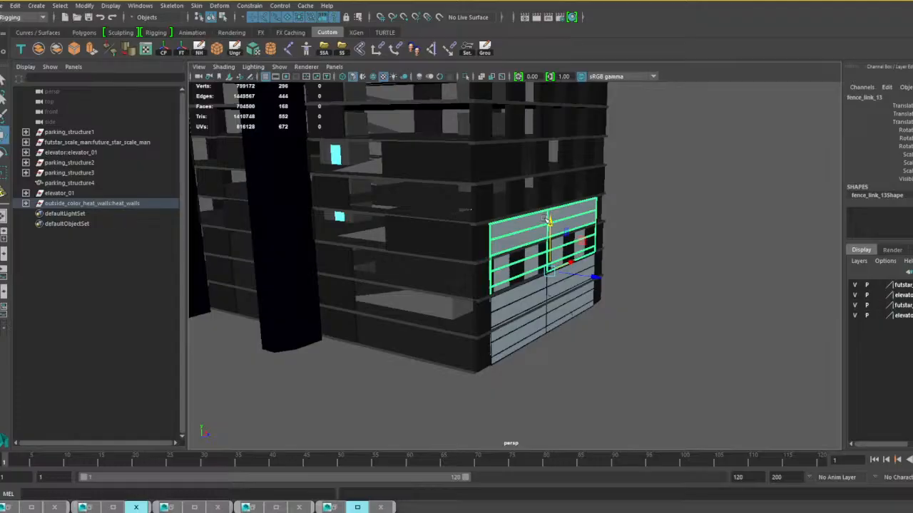
Repeat the upward duplication twice to extend the short-wall stack, nudging the newest copy slightly upward.
alt+middle_drag(634, 258, 649, 279)
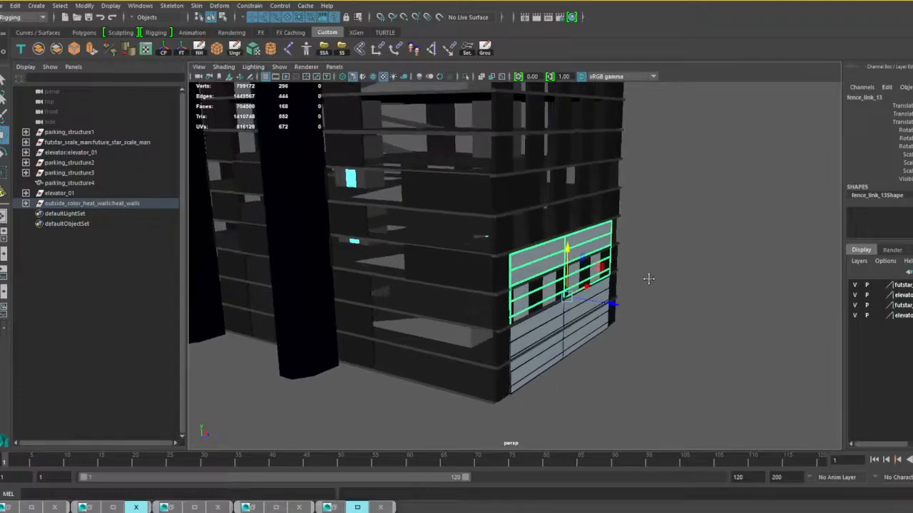
scroll(649, 278, up, 2)
alt+drag(649, 278, 633, 276)
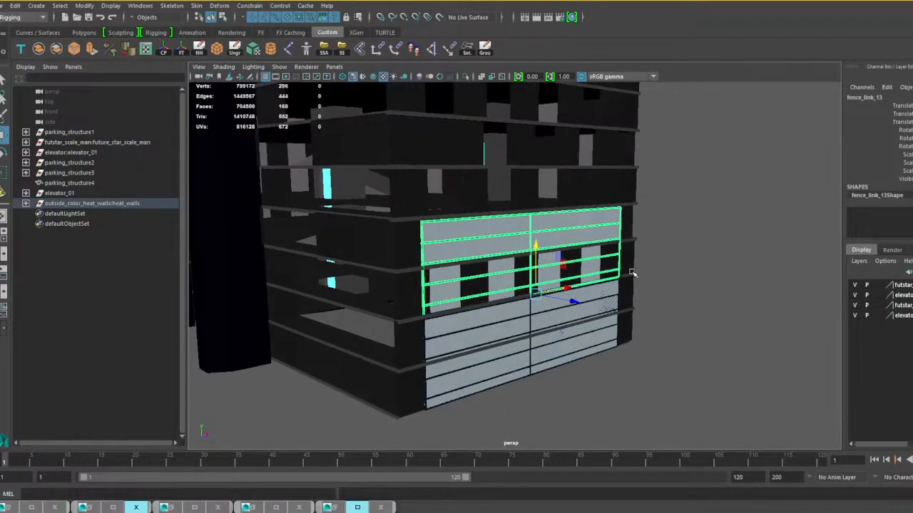
key(shift+d)
alt+middle_drag(559, 216, 590, 283)
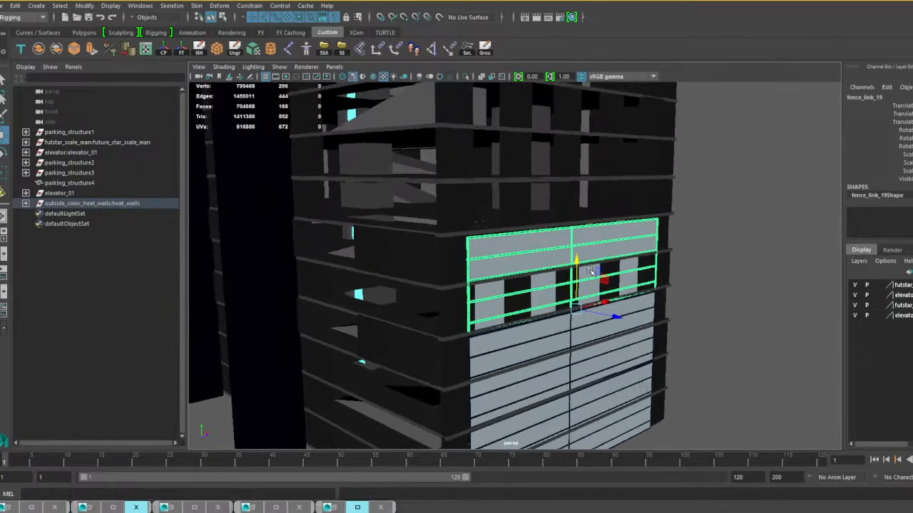
key(shift+d)
alt+middle_drag(588, 205, 593, 232)
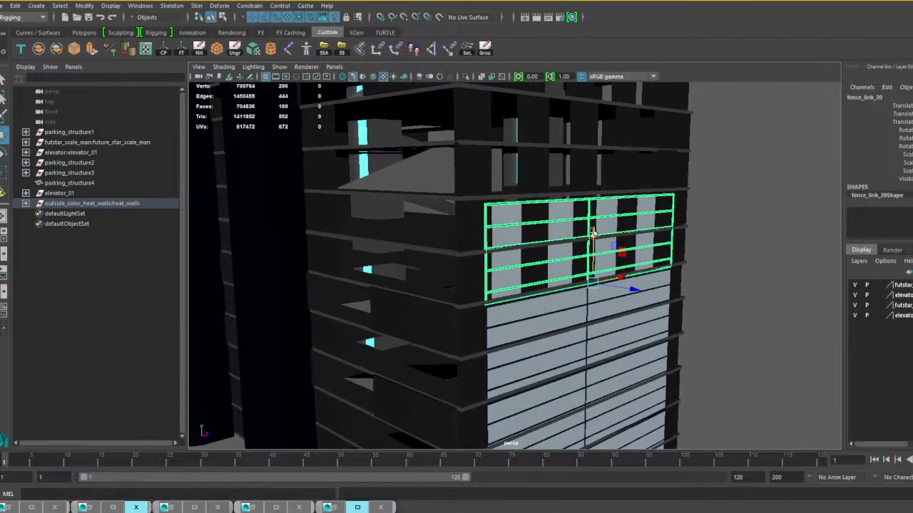
drag(592, 233, 594, 228)
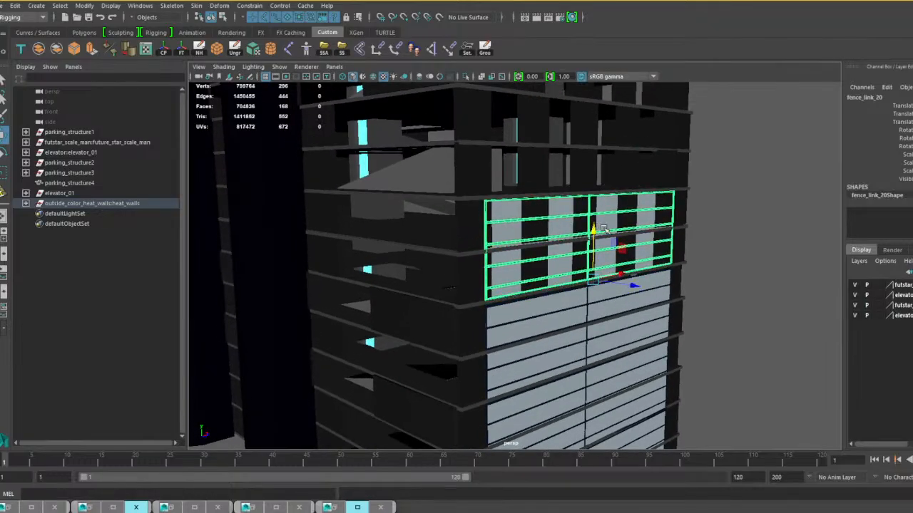
Duplicate with the same offset once more to add a fifth panel to the short-wall stack.
key(shift+d)
alt+middle_drag(628, 211, 620, 261)
scroll(669, 261, down, 5)
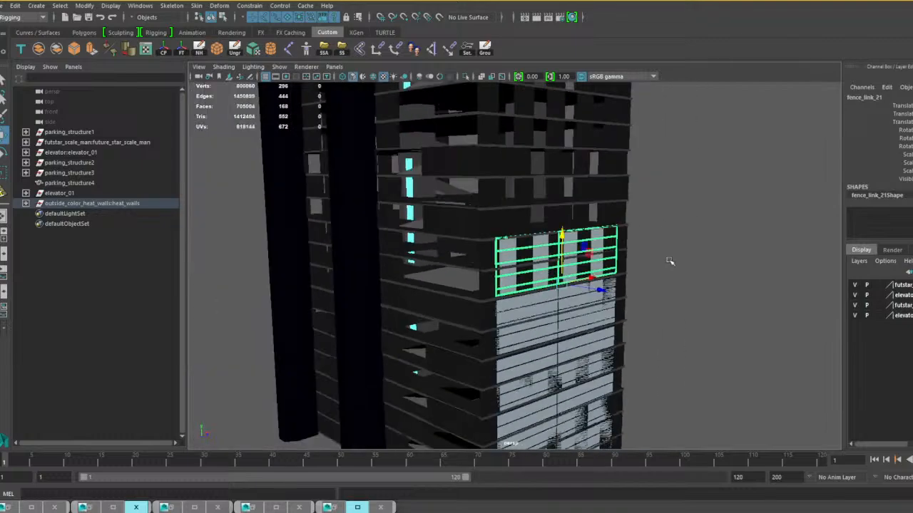
alt+drag(670, 261, 655, 262)
alt+right_drag(653, 252, 614, 273)
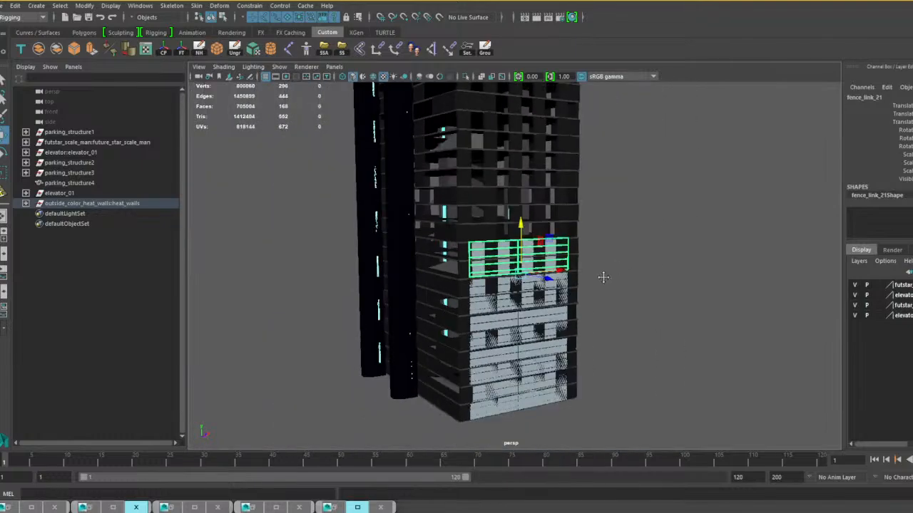
alt+middle_drag(601, 277, 650, 216)
alt+drag(642, 217, 574, 226)
alt+right_drag(574, 227, 606, 229)
scroll(606, 228, up, 5)
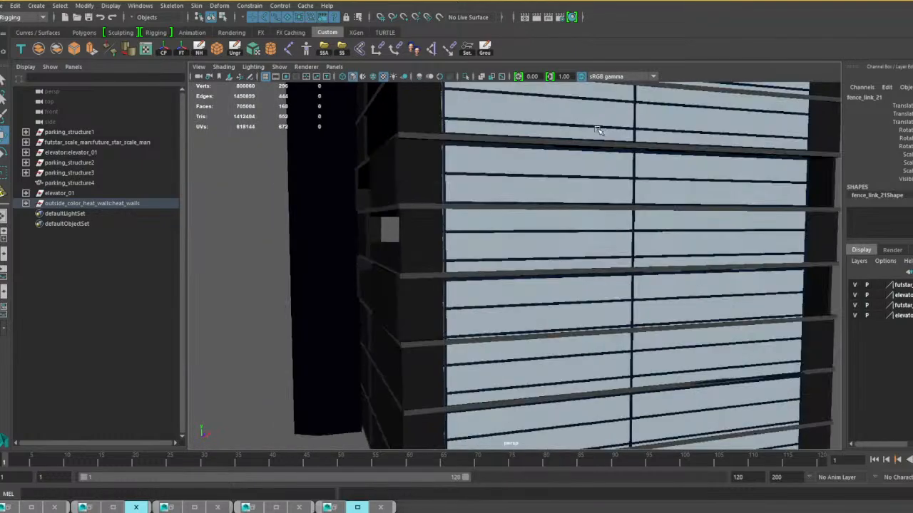
Select all five stacked short-wall panels, duplicate them, and move the copies to the tower's opposite short wall.
scroll(592, 139, down, 3)
click(576, 154)
shift+click(566, 190)
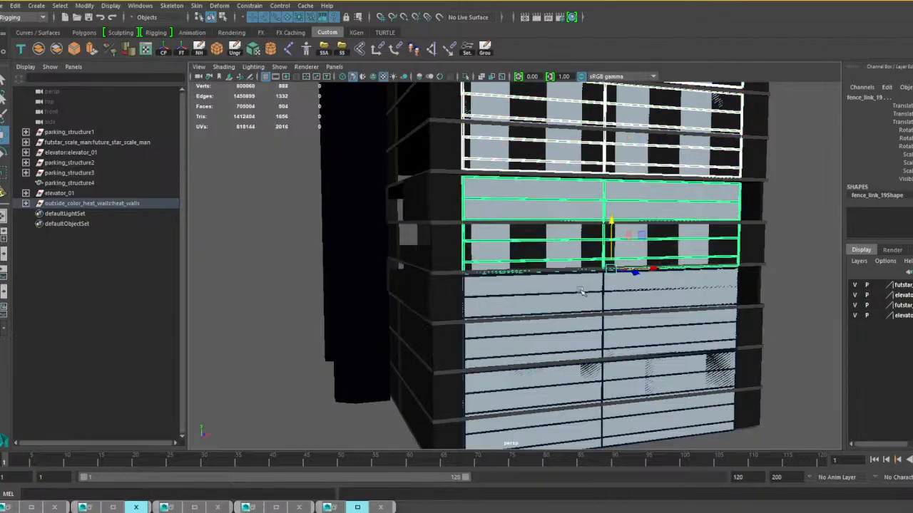
shift+click(569, 304)
shift+click(566, 380)
scroll(565, 380, down, 8)
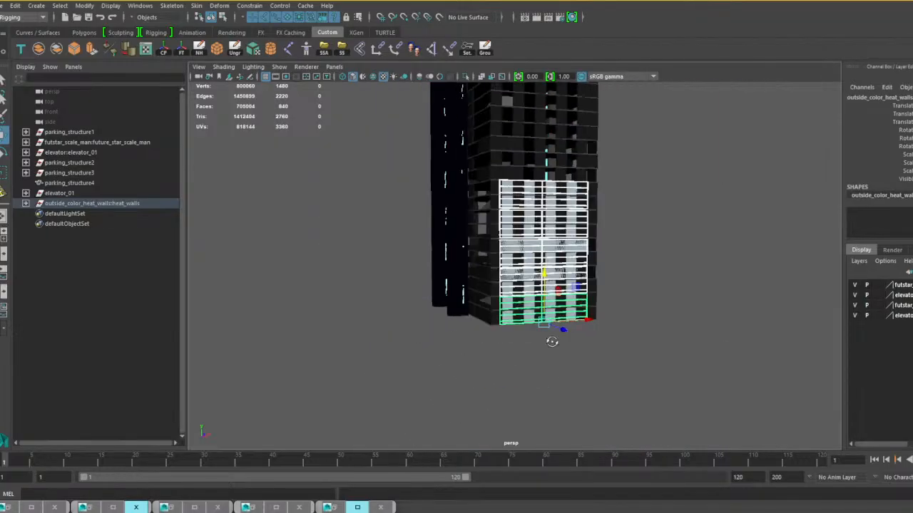
alt+drag(550, 341, 597, 313)
alt+middle_drag(597, 312, 651, 330)
alt+drag(652, 330, 593, 338)
key(ctrl+d)
scroll(500, 334, up, 3)
mouse_move(458, 422)
alt+mouse_down()
mouse_move(503, 431)
mouse_move(454, 411)
mouse_move(468, 408)
mouse_move(467, 425)
mouse_move(448, 425)
alt+mouse_up()
key(r)
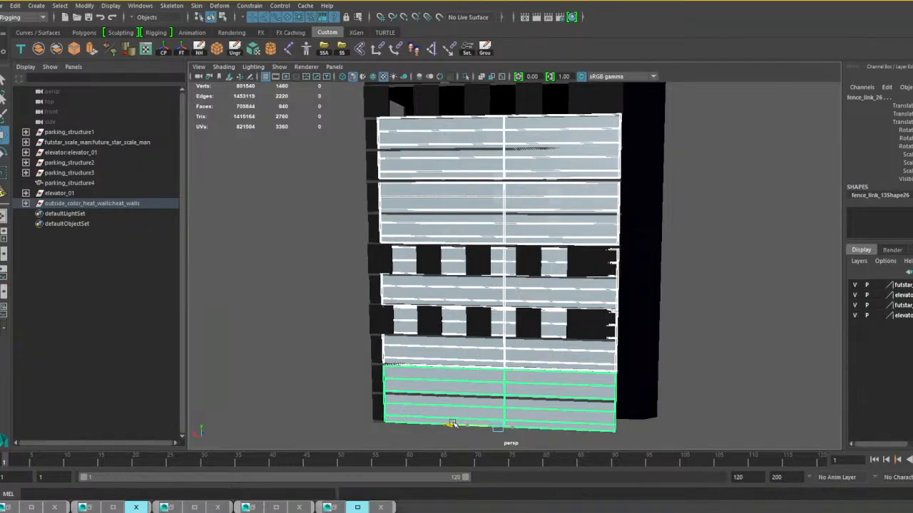
Select the five panels on the opposite short wall, duplicate them, and raise the copies onto the upper floors.
scroll(527, 366, down, 2)
alt+middle_drag(528, 366, 538, 411)
scroll(595, 312, down, 6)
alt+drag(595, 311, 508, 295)
scroll(513, 308, up, 3)
scroll(514, 308, up, 2)
click(420, 273)
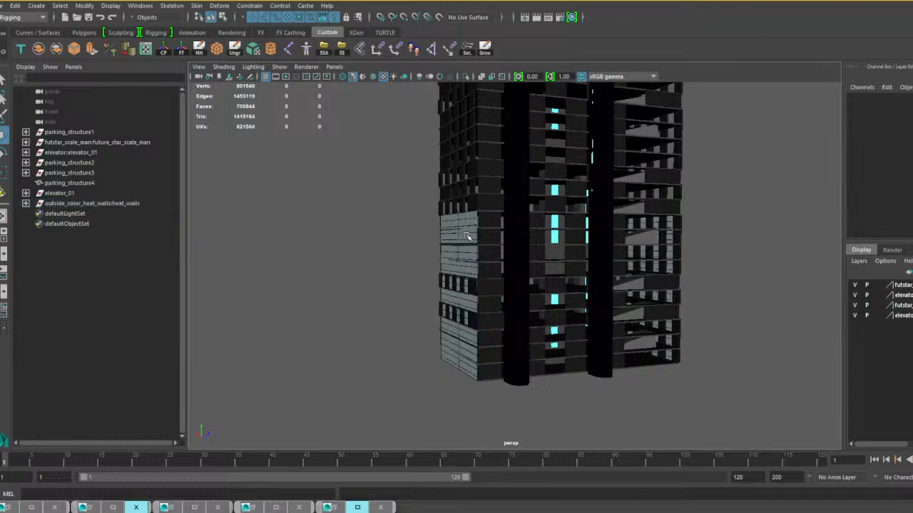
click(467, 235)
shift+click(469, 262)
shift+click(471, 303)
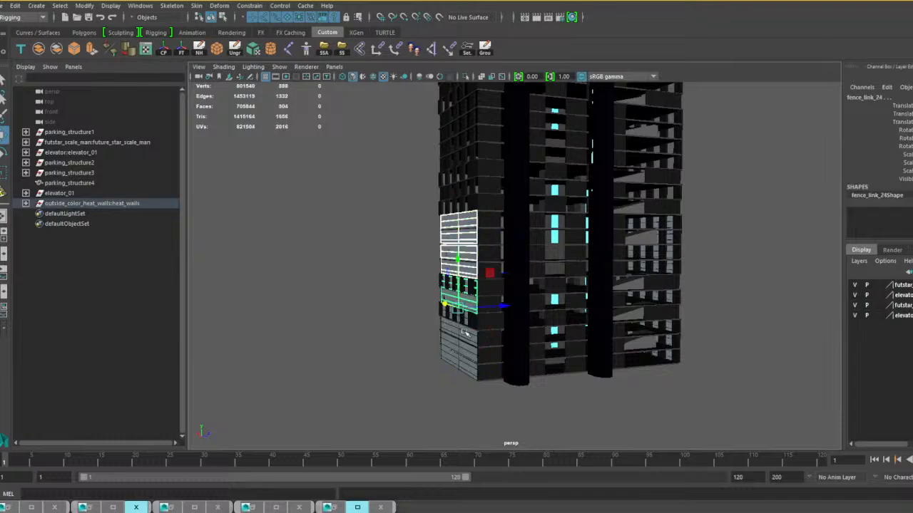
shift+click(465, 334)
shift+click(467, 358)
key(ctrl+d)
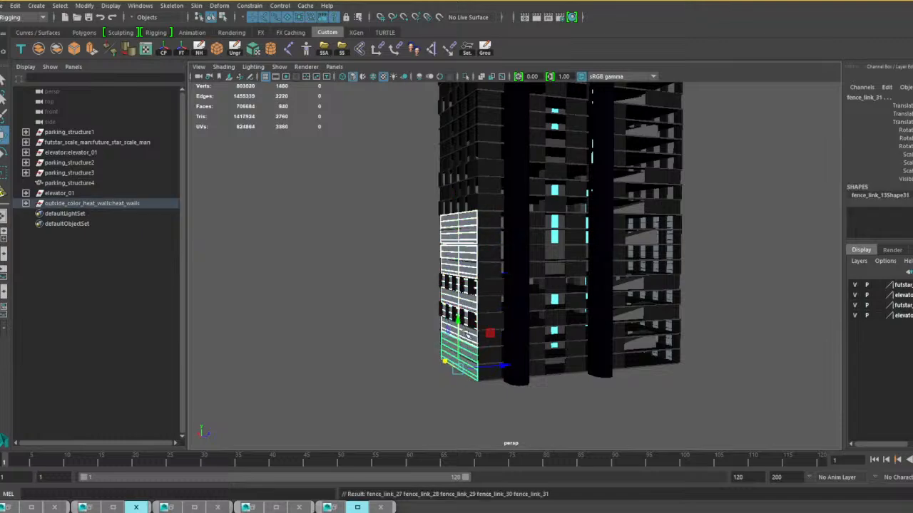
drag(460, 331, 465, 167)
Adjust the raised panel copies to fit the wall's upper floors below the roof edge.
alt+middle_drag(489, 181, 535, 322)
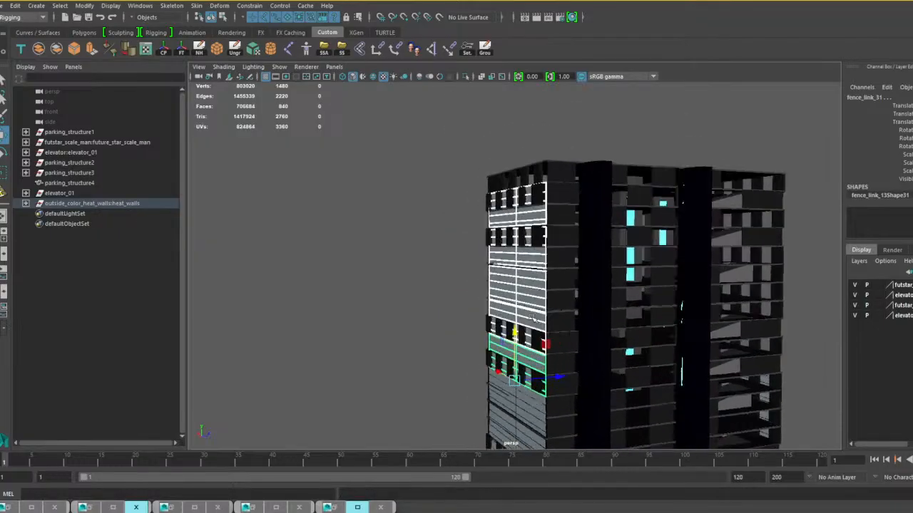
alt+drag(535, 322, 558, 316)
scroll(559, 294, up, 5)
alt+middle_drag(566, 238, 533, 331)
scroll(528, 306, up, 2)
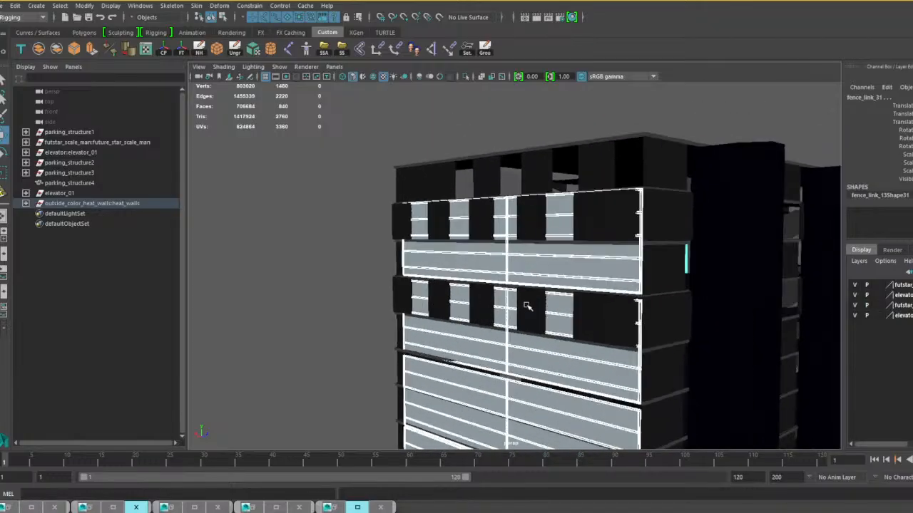
click(528, 274)
scroll(526, 273, down, 5)
alt+drag(516, 258, 503, 219)
key(r)
scroll(598, 243, down, 3)
alt+drag(603, 244, 571, 267)
alt+middle_drag(662, 281, 666, 224)
alt+drag(598, 246, 628, 255)
Select the five upper-floor panels, duplicate them, and move the copies across to the first short wall.
click(369, 281)
scroll(513, 211, up, 2)
click(536, 164)
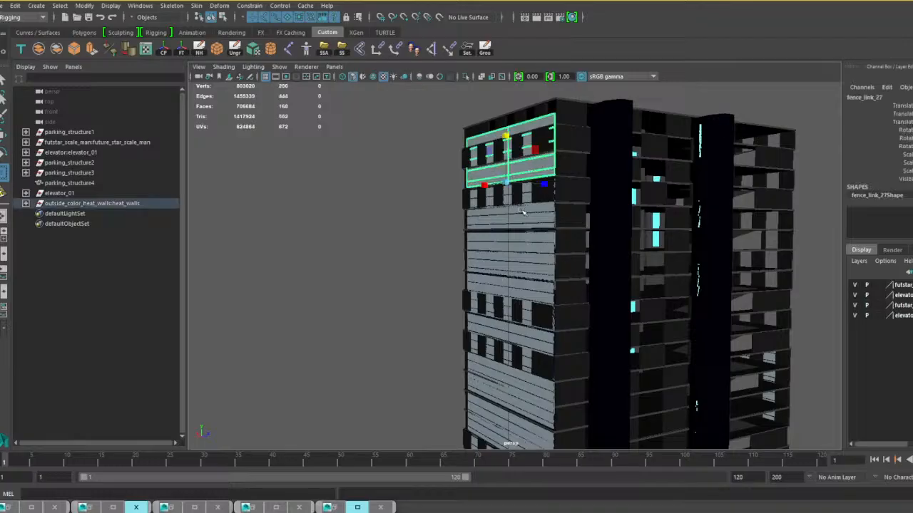
shift+click(524, 216)
shift+click(527, 266)
shift+click(527, 303)
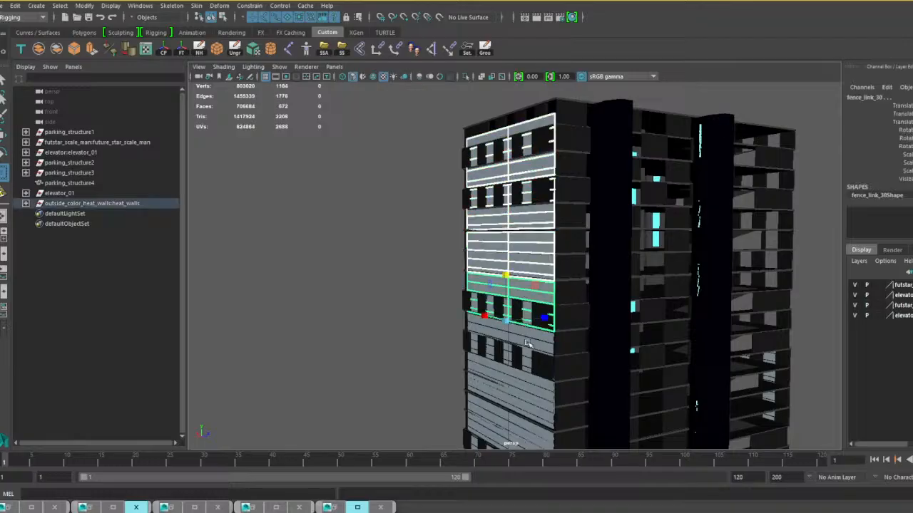
shift+click(529, 346)
alt+drag(529, 346, 509, 311)
key(ctrl+d)
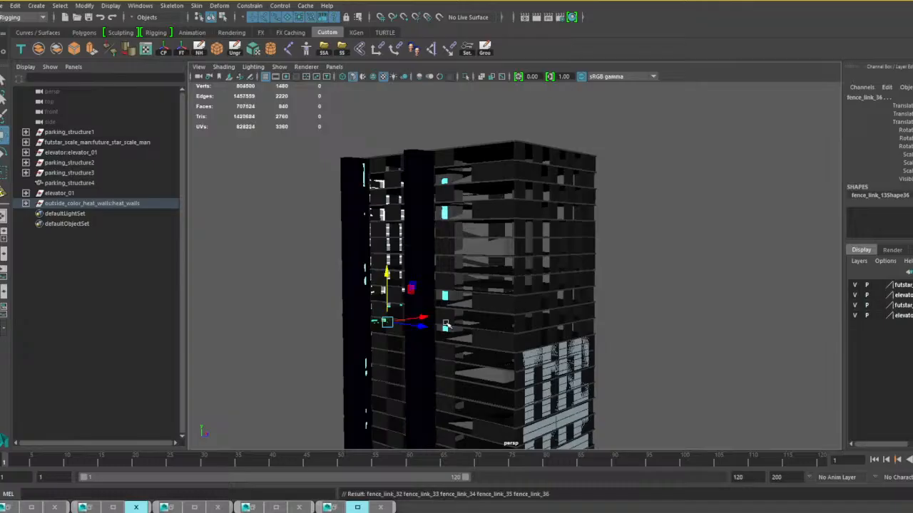
drag(427, 328, 607, 361)
alt+drag(674, 342, 525, 342)
Duplicate the six fence panels covering the ground-level opening on the long side, and move the copies up and one bay sideways.
alt+middle_drag(568, 331, 607, 211)
alt+drag(607, 211, 569, 314)
click(568, 314)
shift+click(566, 303)
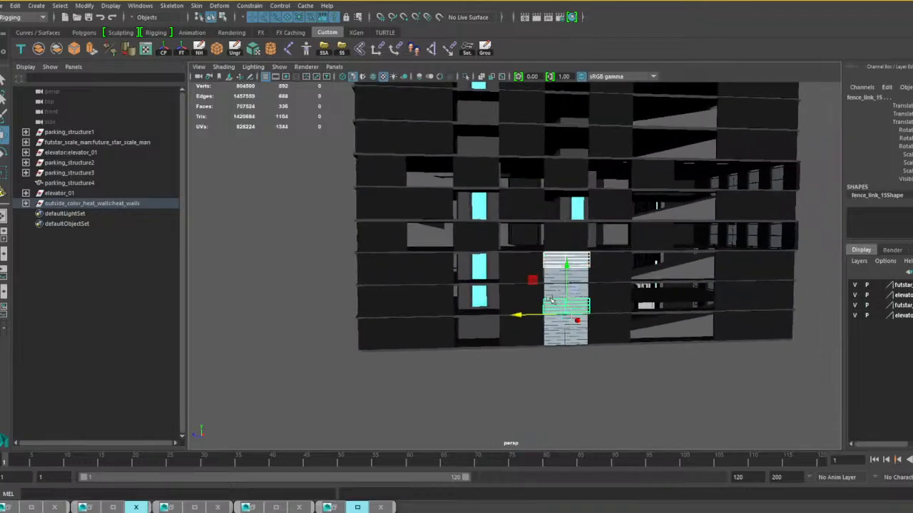
shift+click(549, 294)
shift+click(552, 275)
shift+click(563, 324)
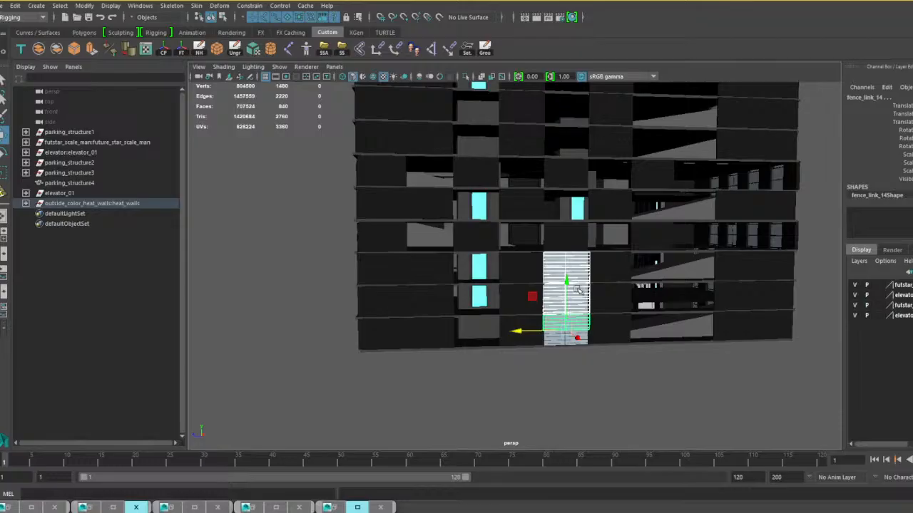
shift+click(557, 338)
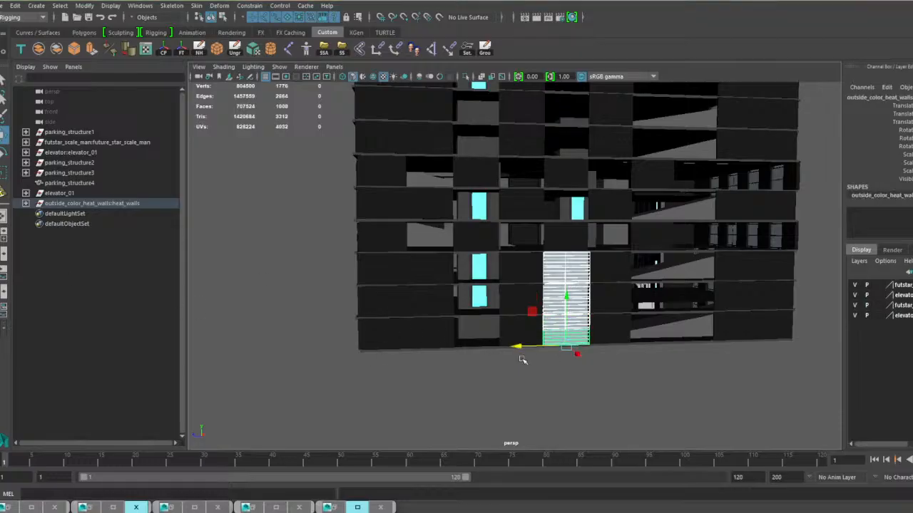
scroll(522, 360, up, 3)
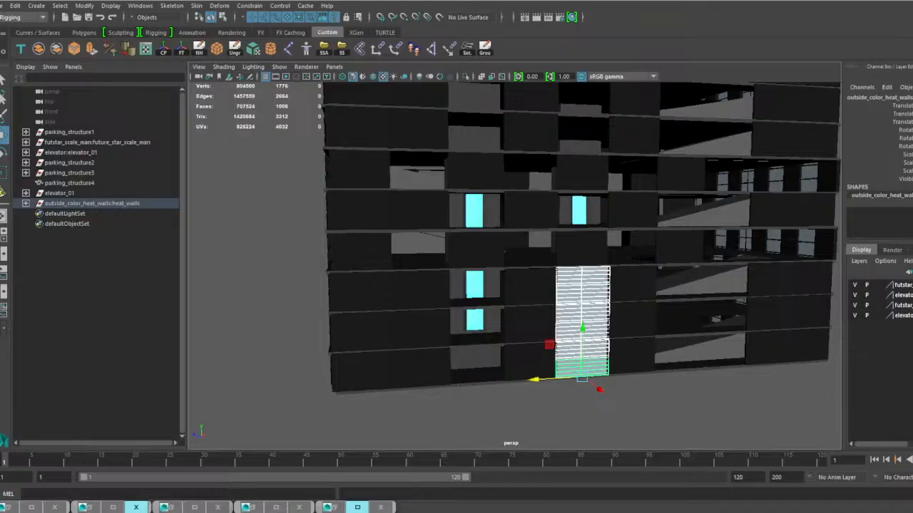
scroll(658, 424, up, 4)
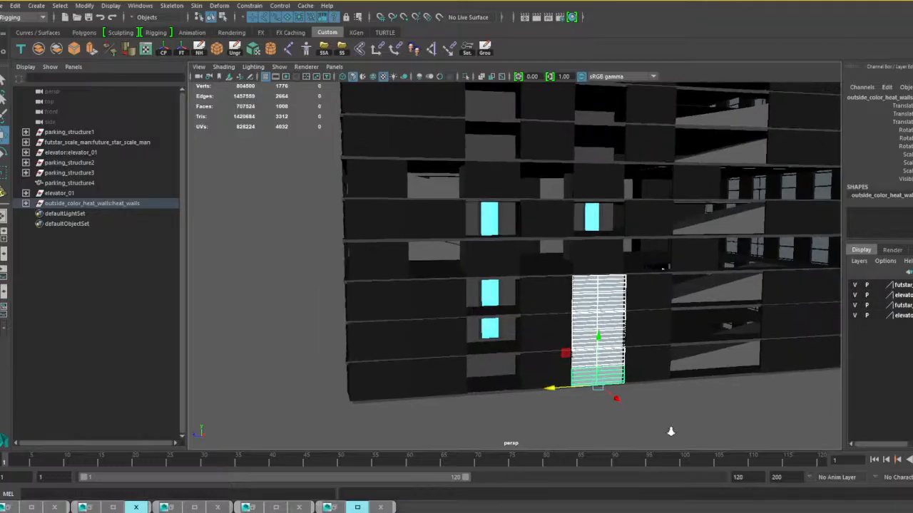
key(ctrl+d)
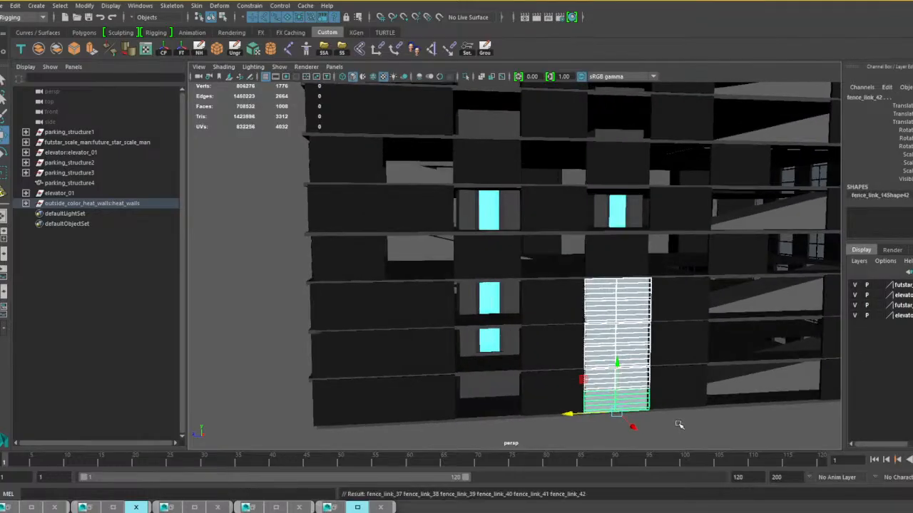
drag(616, 365, 597, 181)
alt+middle_drag(599, 186, 613, 250)
alt+drag(613, 249, 576, 265)
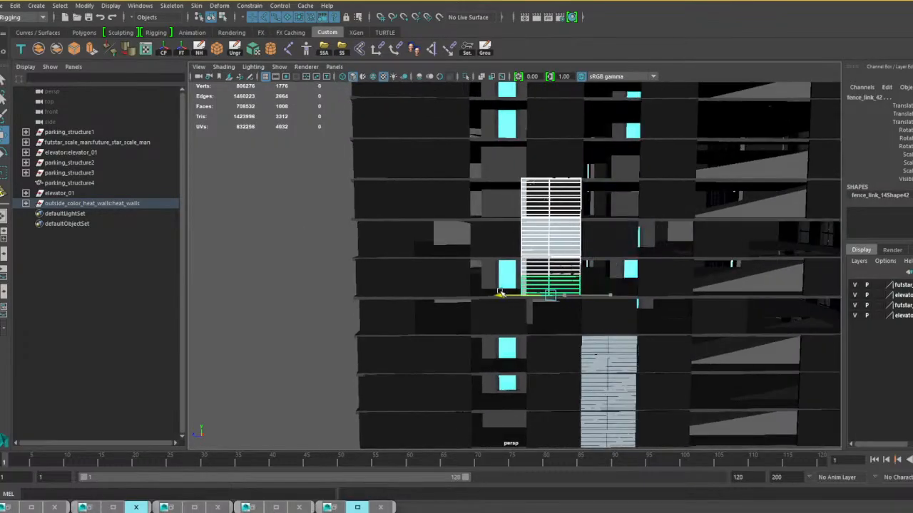
Select the six raised fence panels on the long side, duplicate them, and move the copies one bay sideways.
alt+drag(592, 287, 677, 336)
click(677, 377)
scroll(676, 377, up, 4)
click(536, 264)
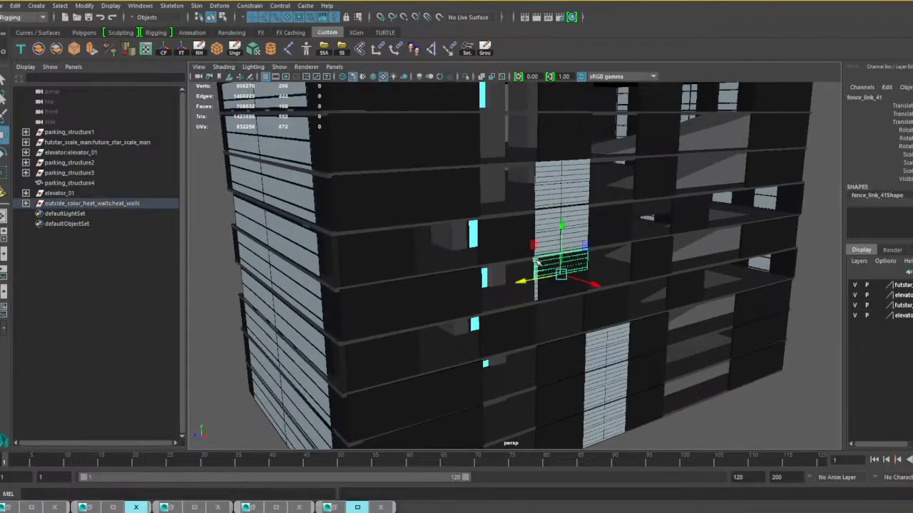
shift+click(540, 236)
shift+click(544, 221)
shift+click(546, 198)
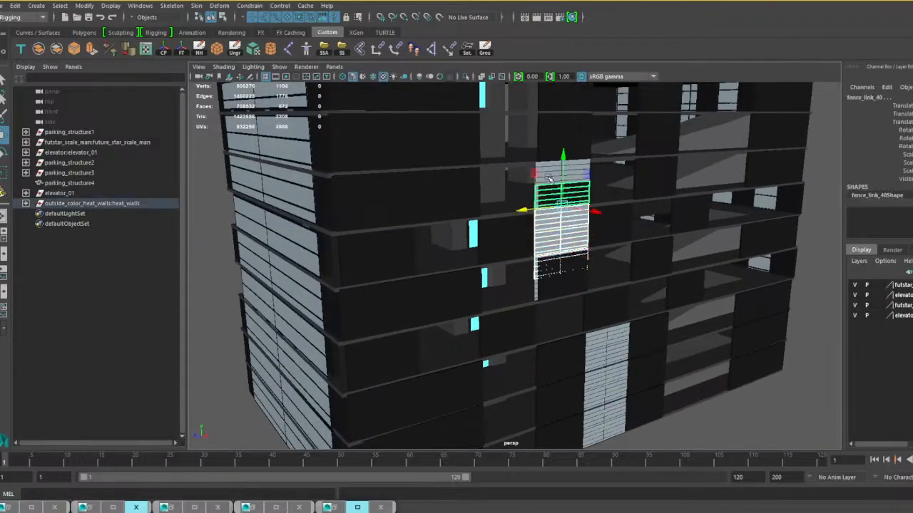
shift+click(548, 176)
shift+click(537, 291)
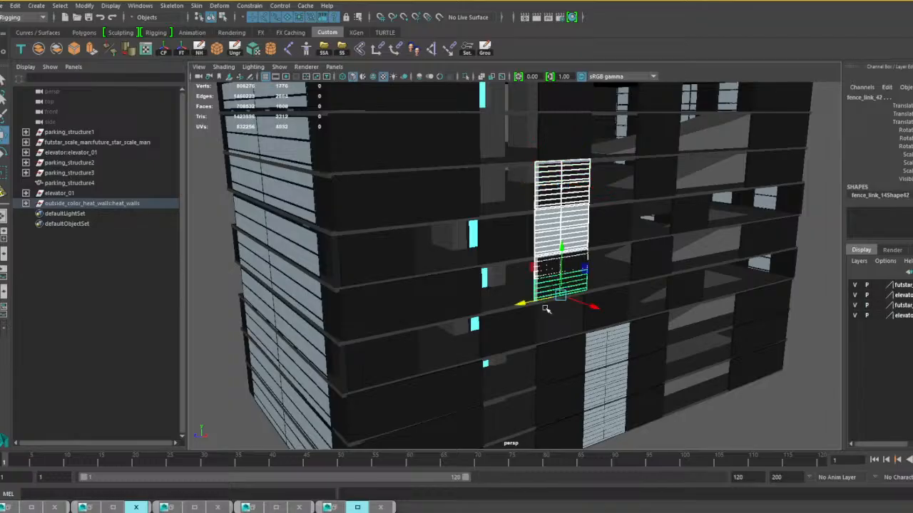
scroll(544, 310, up, 5)
key(ctrl+d)
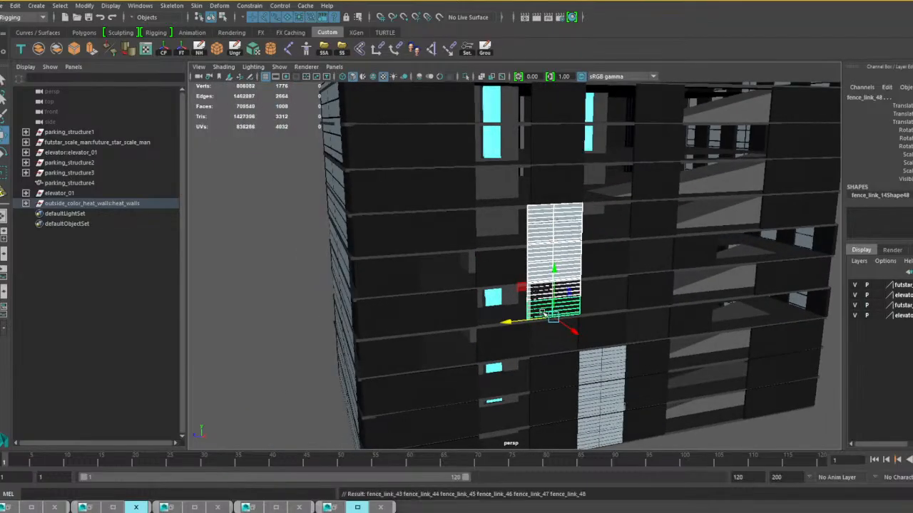
drag(500, 323, 449, 324)
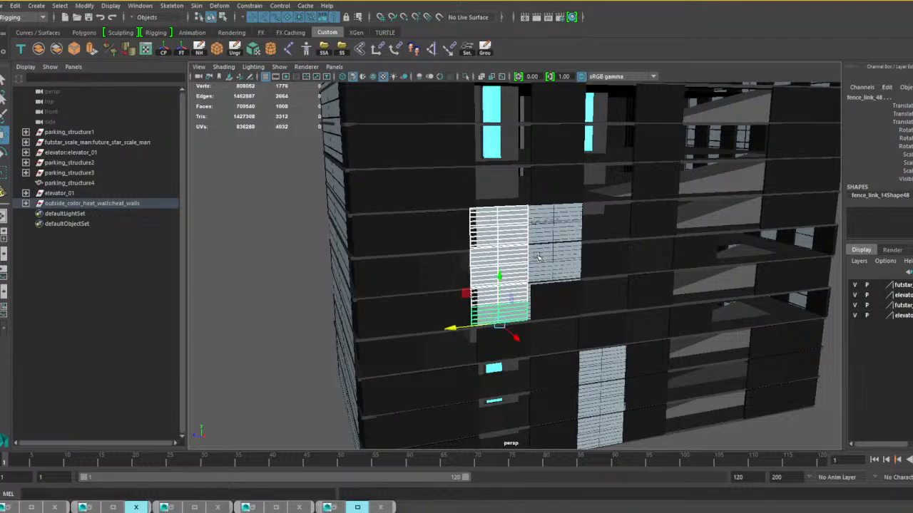
Add the six neighbouring fence panels to the selection, duplicate all twelve, and move the copies two bays sideways.
shift+click(549, 214)
shift+click(546, 232)
shift+click(545, 251)
shift+click(543, 271)
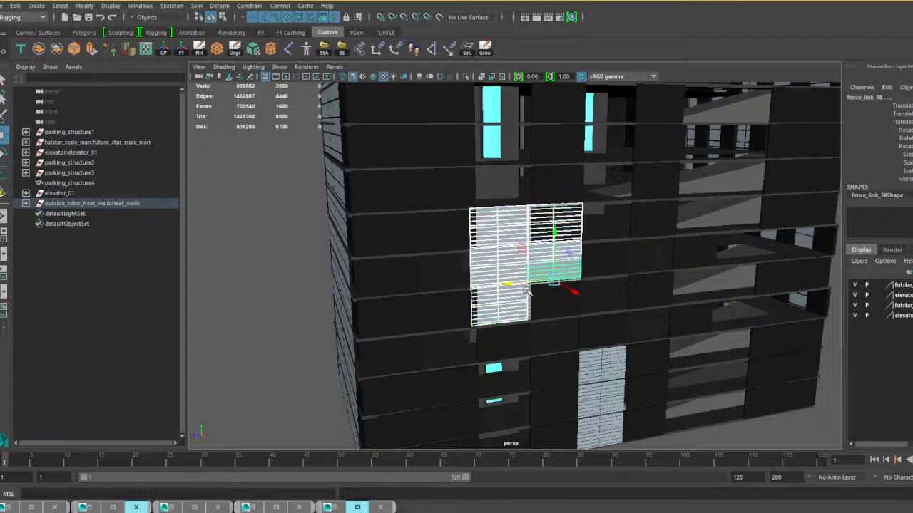
shift+click(529, 294)
shift+click(529, 300)
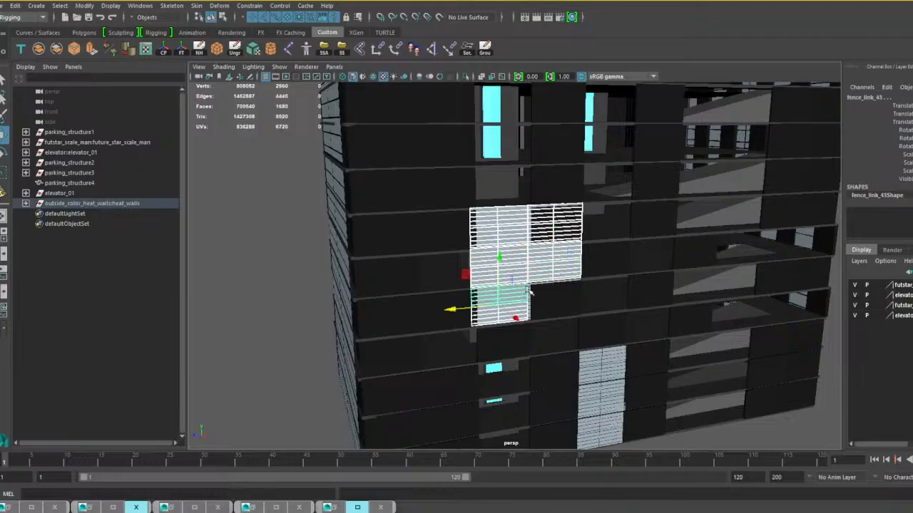
shift+click(528, 290)
shift+click(514, 291)
shift+click(531, 295)
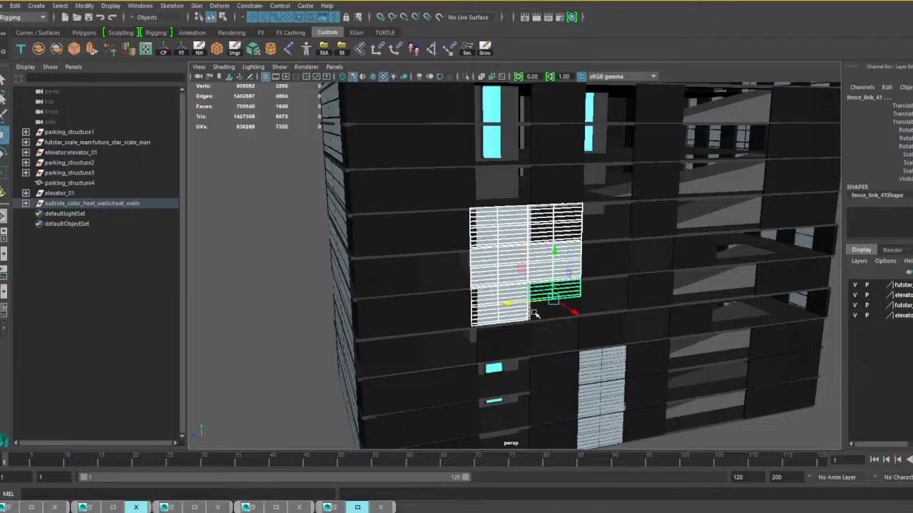
shift+click(531, 313)
alt+drag(563, 304, 533, 312)
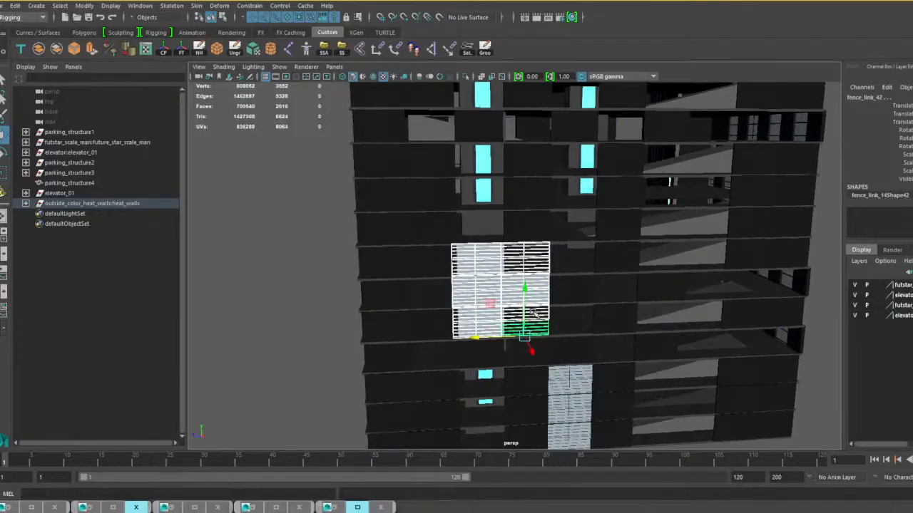
key(ctrl+d)
drag(471, 336, 566, 330)
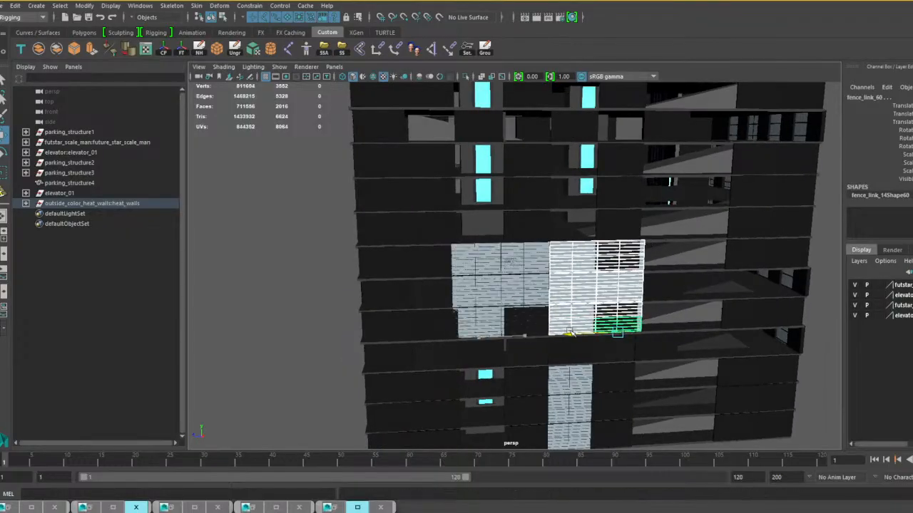
Add the other twelve fence panels to the selection so the whole four-bay, three-floor block is selected.
shift+click(511, 254)
shift+click(482, 257)
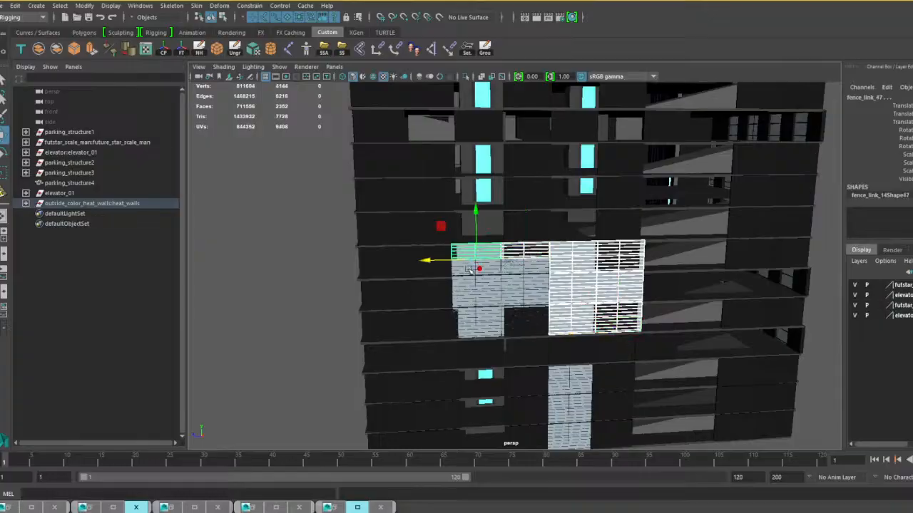
shift+click(494, 269)
shift+click(521, 266)
shift+click(511, 282)
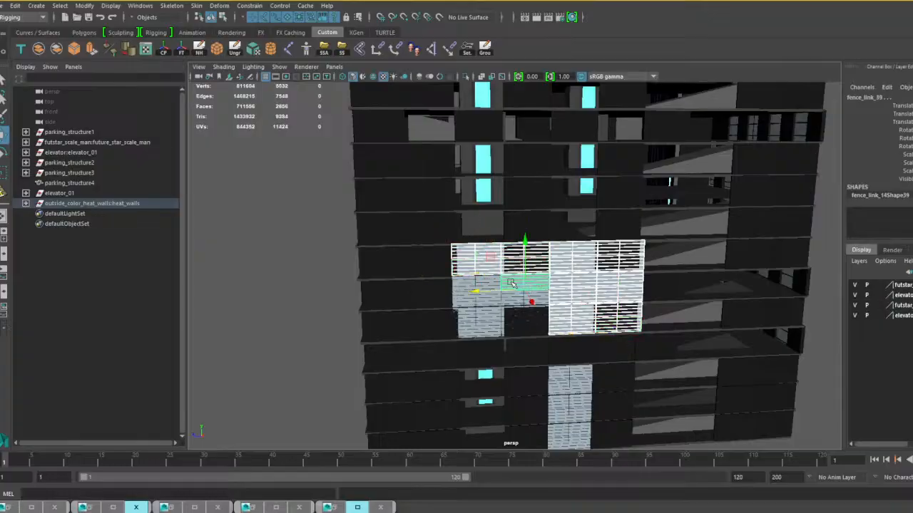
shift+click(493, 284)
shift+click(493, 305)
shift+click(516, 301)
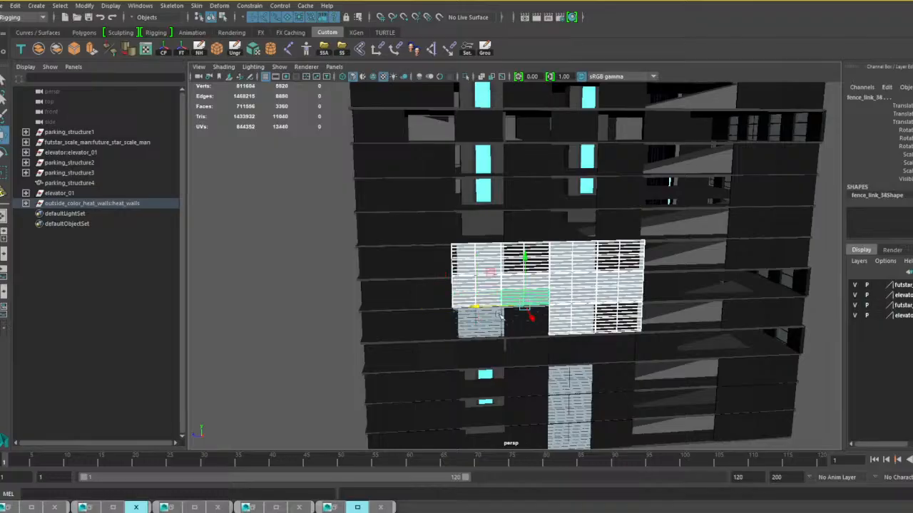
shift+click(492, 318)
scroll(502, 325, up, 3)
shift+click(547, 303)
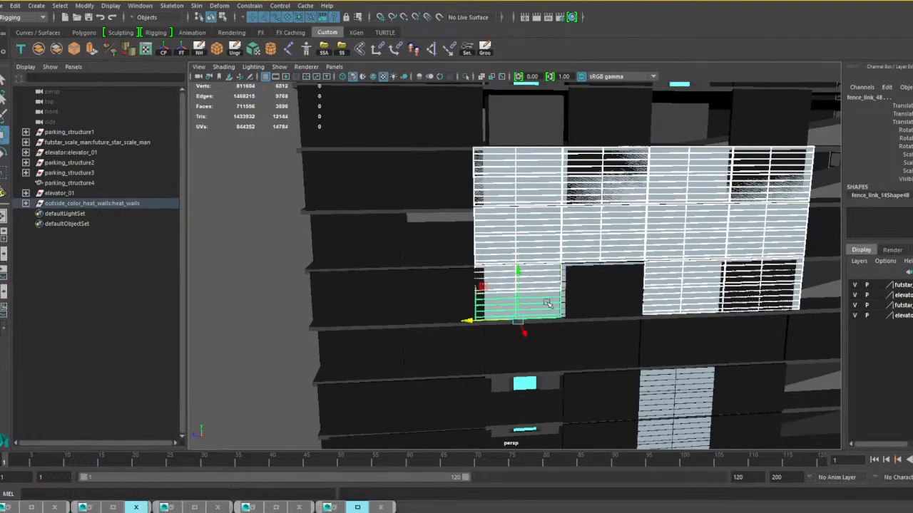
shift+click(562, 280)
shift+click(556, 275)
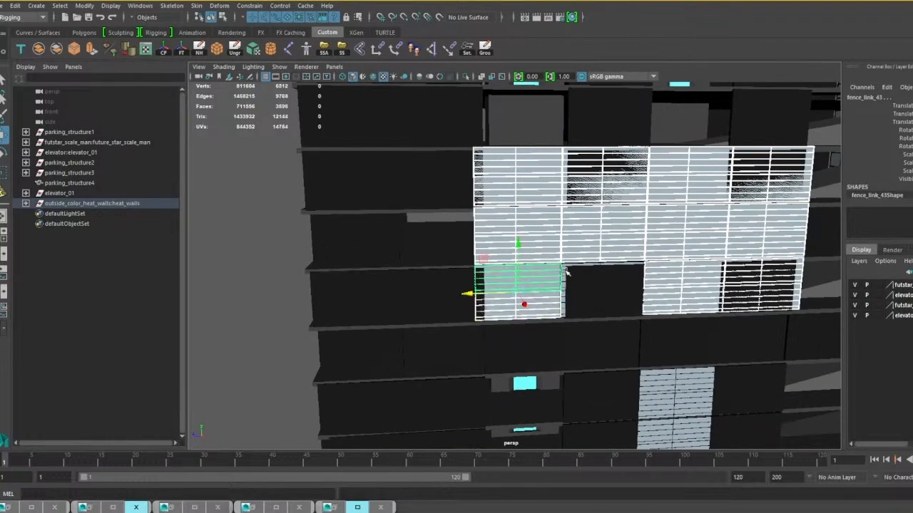
scroll(566, 270, up, 4)
shift+click(619, 270)
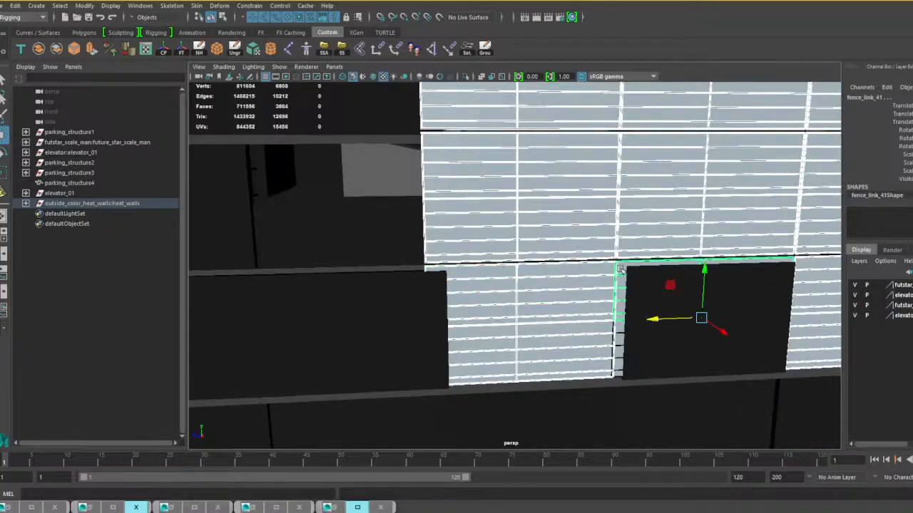
shift+click(621, 332)
scroll(621, 332, down, 5)
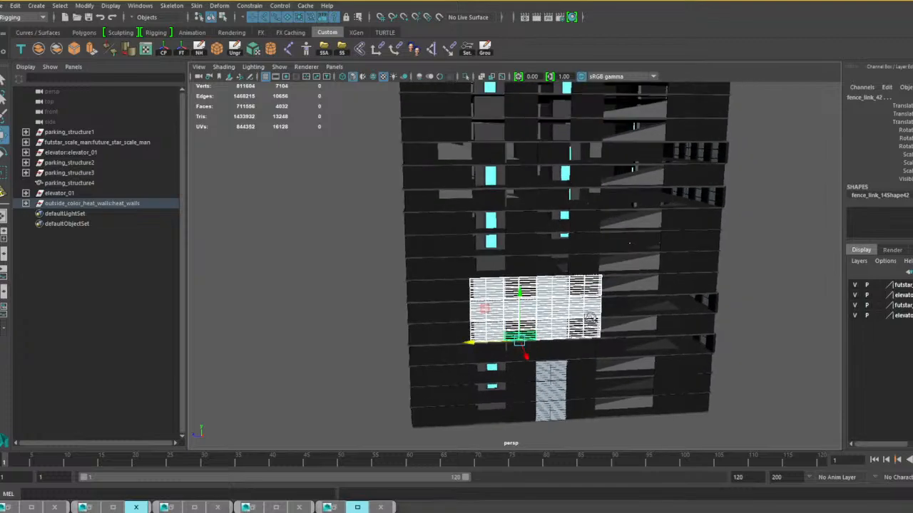
Duplicate the 24-panel block and raise the copy directly above the original on the long wall.
key(ctrl+d)
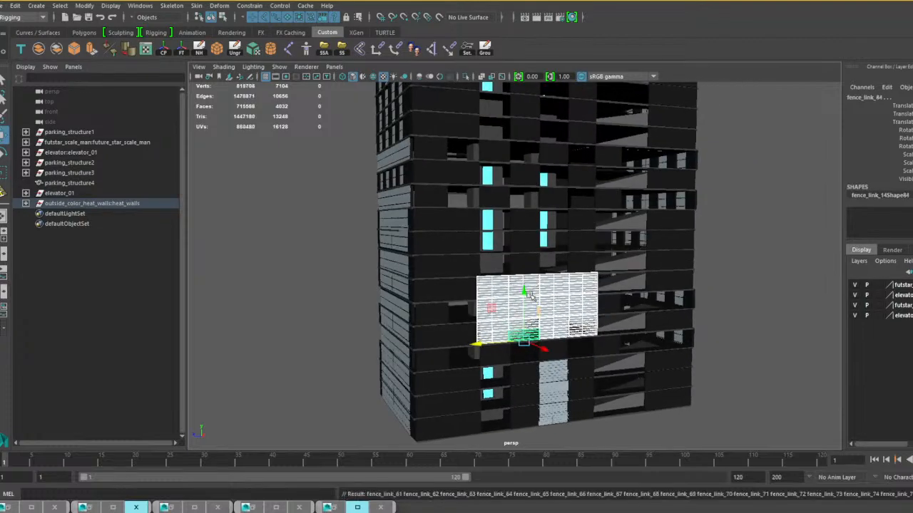
drag(529, 294, 523, 225)
scroll(522, 227, up, 3)
alt+middle_drag(523, 232, 523, 373)
scroll(523, 373, down, 1)
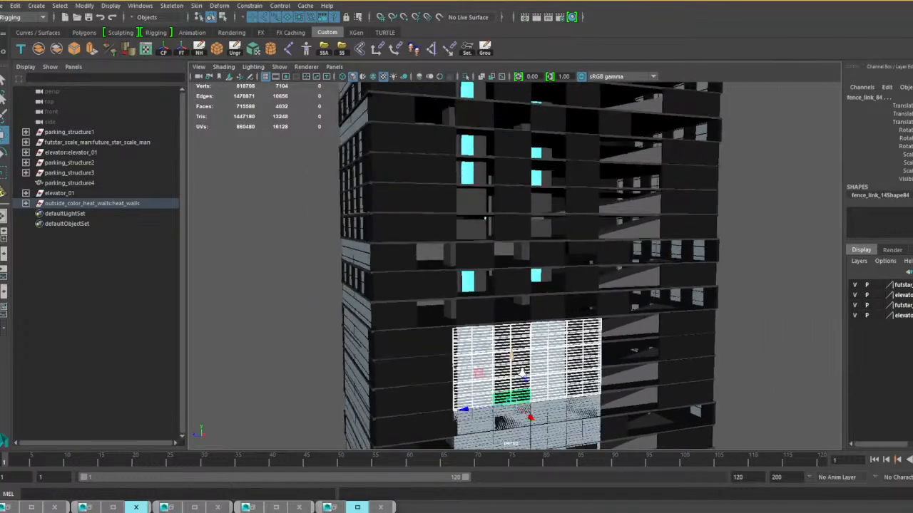
Duplicate the block upward once more with the same offset and nudge the new copy up to fit the floor lines.
scroll(521, 371, down, 3)
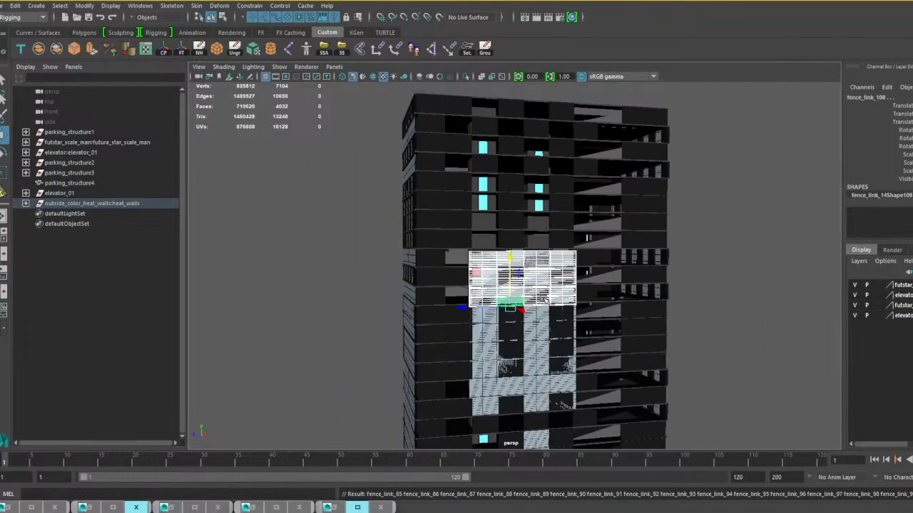
scroll(546, 296, up, 4)
scroll(548, 295, up, 2)
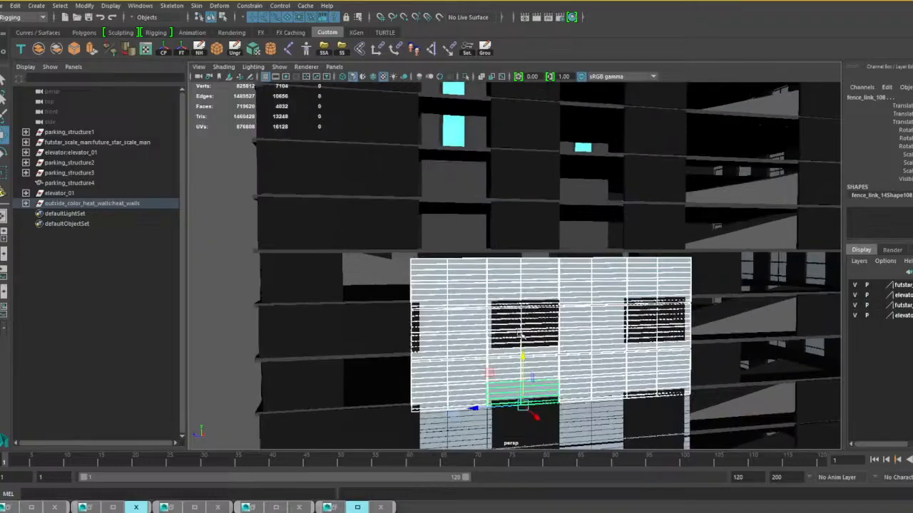
drag(524, 355, 523, 351)
scroll(570, 339, down, 6)
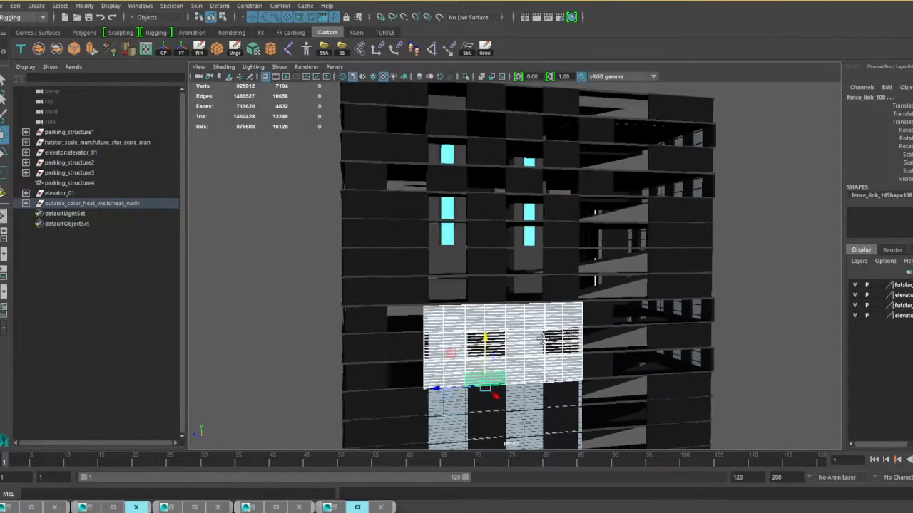
Repeat the duplicate-with-offset of the panel block three more times, stacking the copies up past the roof edge.
key(shift+d)
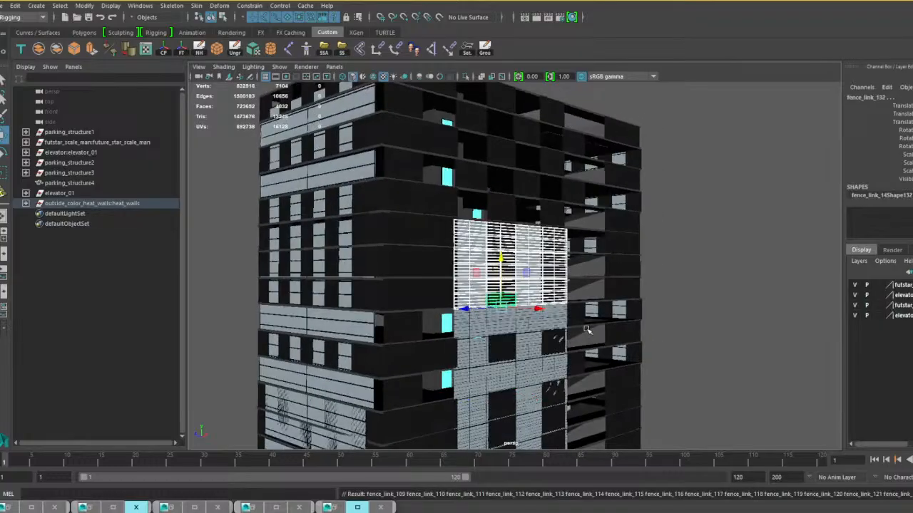
scroll(589, 314, down, 4)
key(shift+d)
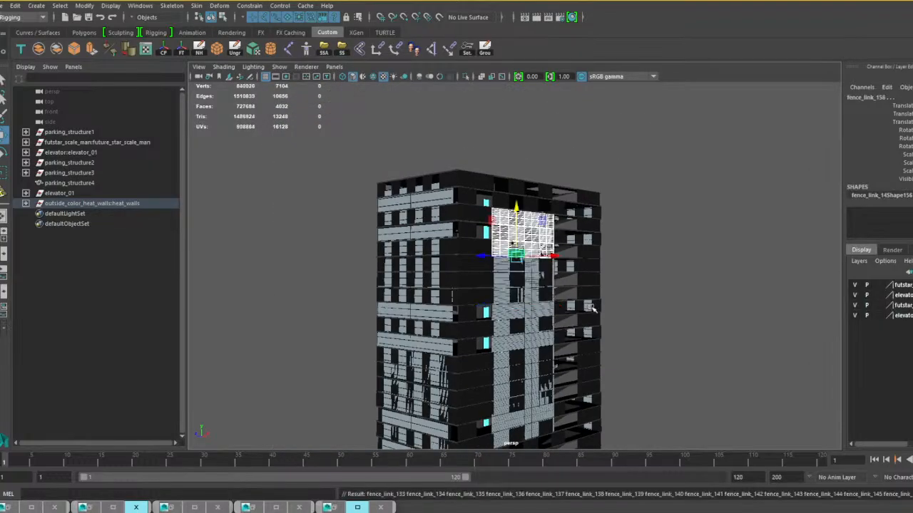
scroll(582, 301, up, 4)
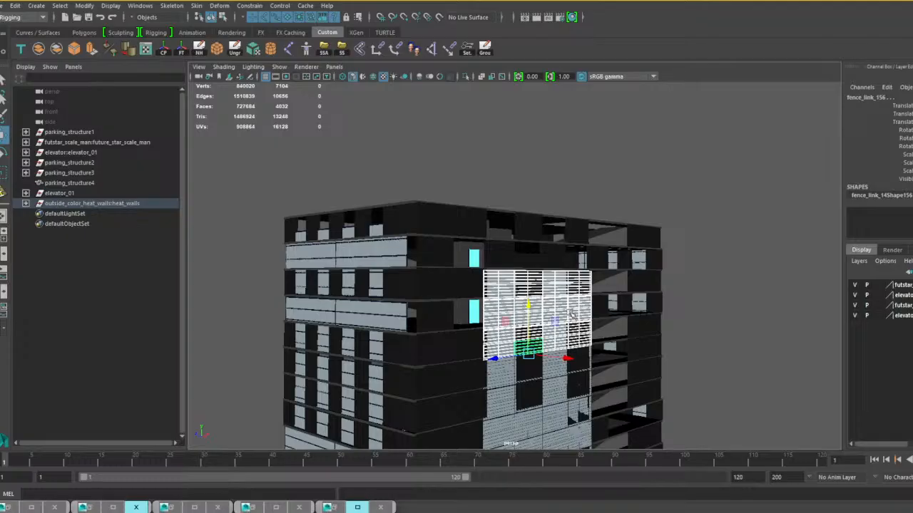
scroll(500, 278, up, 4)
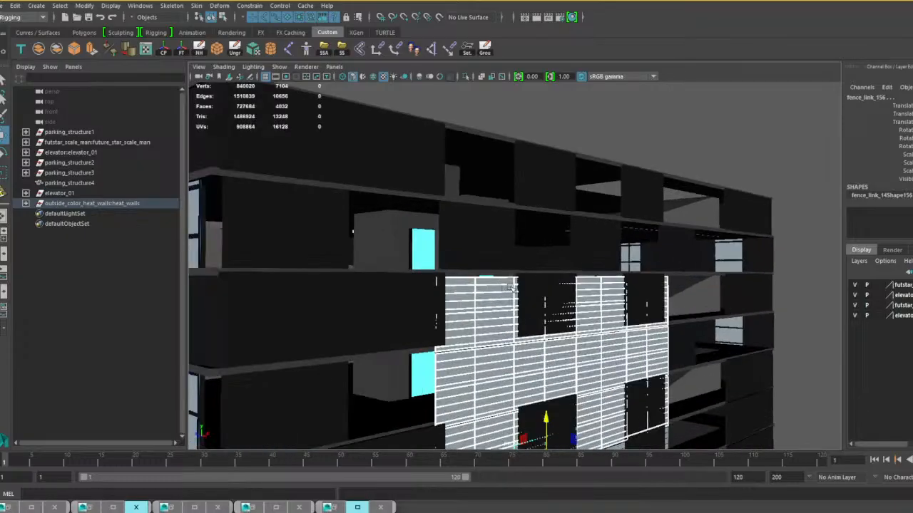
scroll(510, 287, down, 5)
key(shift+d)
scroll(511, 278, up, 5)
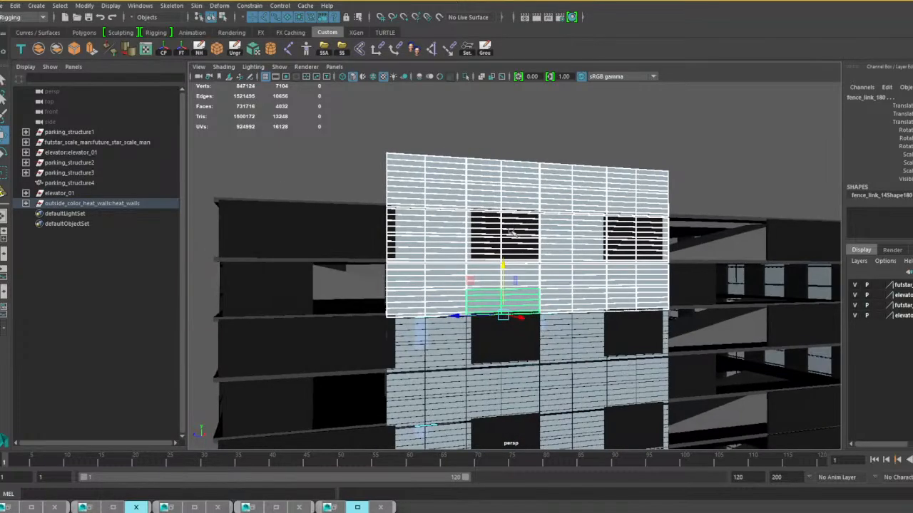
Select the eight fence panels standing above the roof edge, duplicate them, and move the copies across the roof to the opposite long side.
click(409, 174)
shift+click(440, 197)
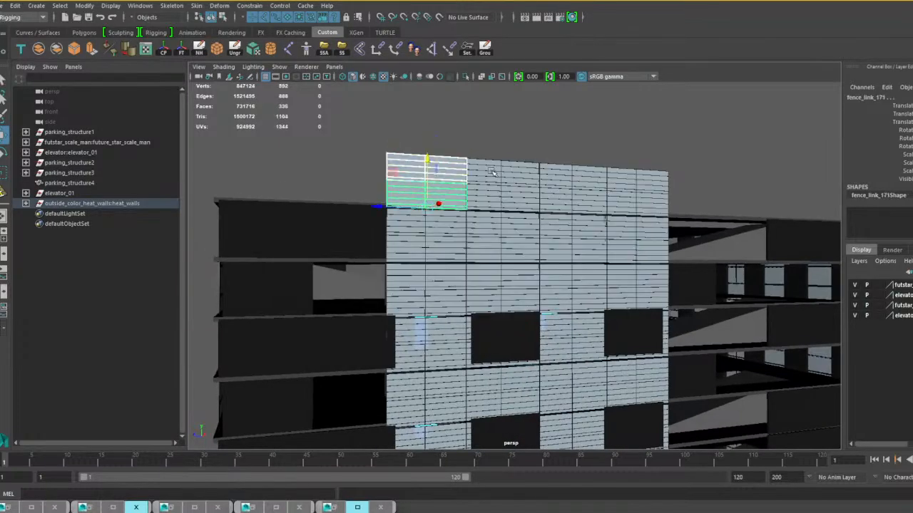
shift+click(492, 171)
shift+click(497, 195)
shift+click(564, 182)
shift+click(567, 199)
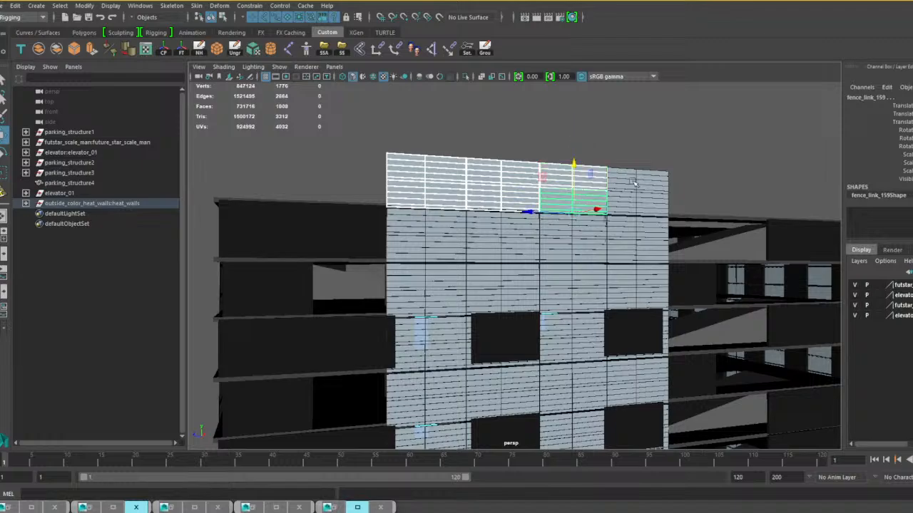
shift+click(633, 181)
shift+click(641, 205)
alt+right_drag(653, 207, 617, 230)
alt+drag(618, 230, 685, 247)
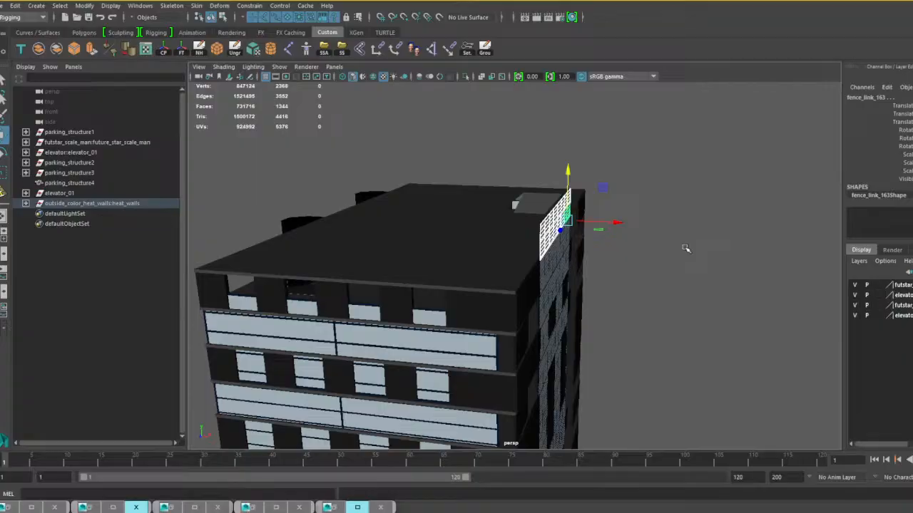
alt+drag(685, 248, 645, 261)
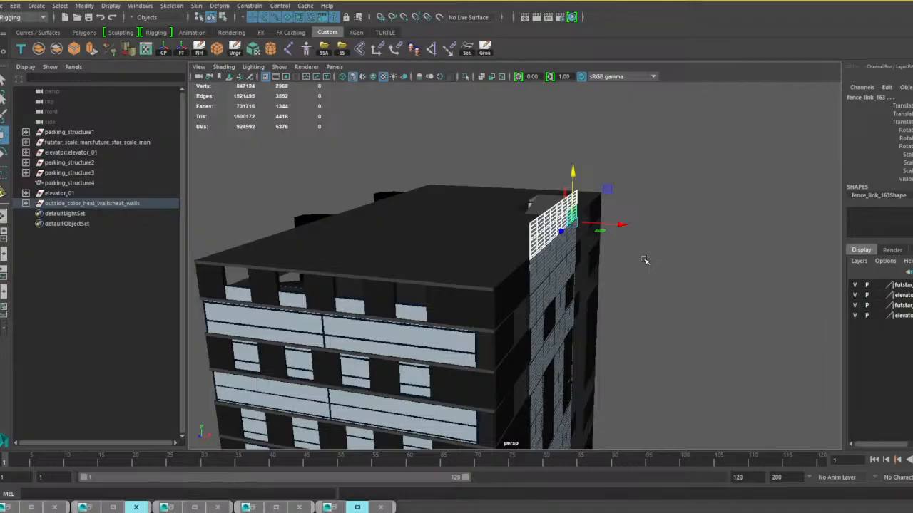
key(ctrl+d)
drag(619, 225, 363, 246)
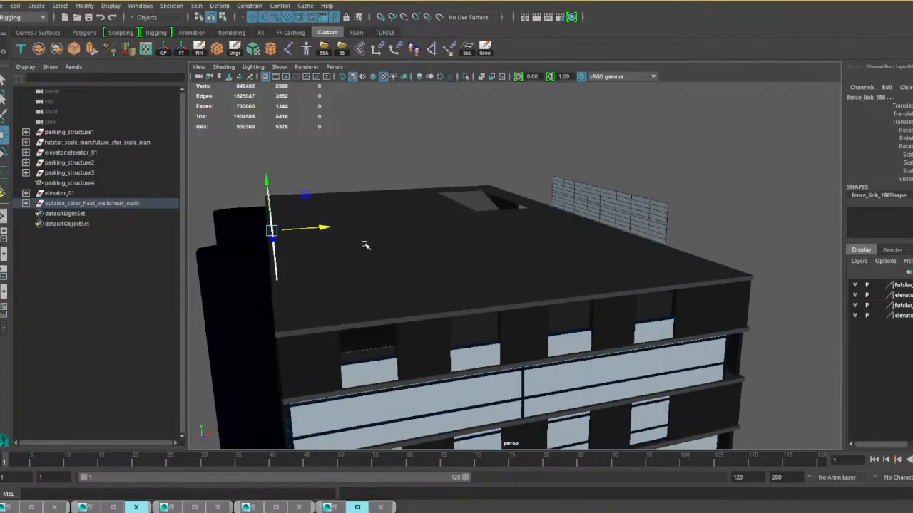
Select the eight fence panels on the roof's far long side and slide them along the edge to the back corner.
alt+drag(452, 235, 556, 253)
click(577, 259)
shift+click(531, 227)
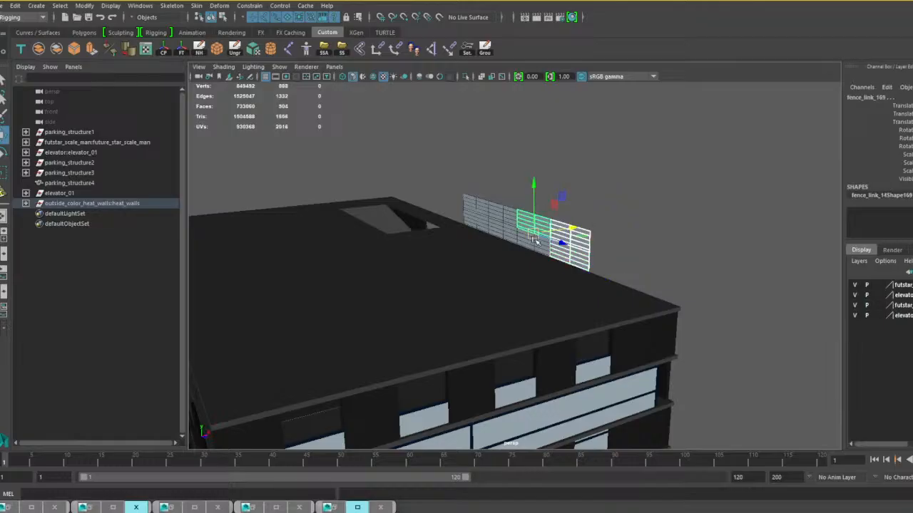
shift+click(507, 213)
shift+click(480, 206)
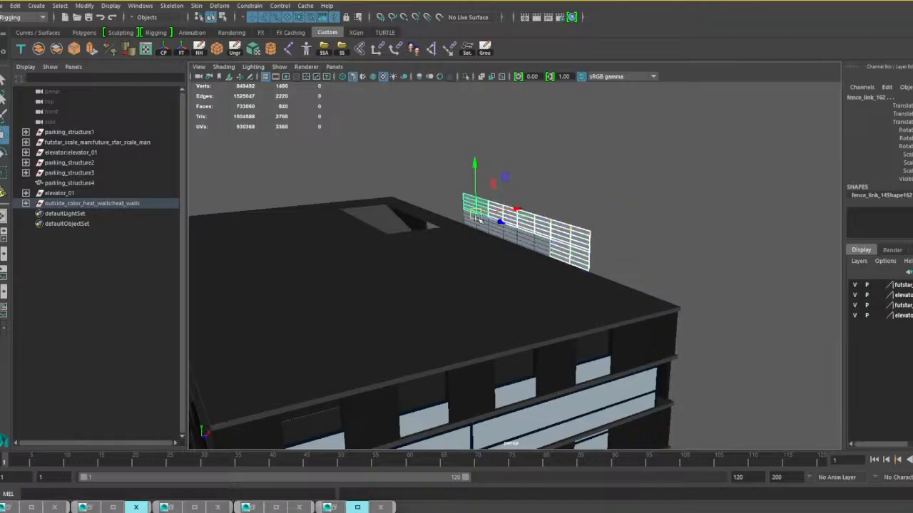
shift+click(490, 228)
shift+click(485, 227)
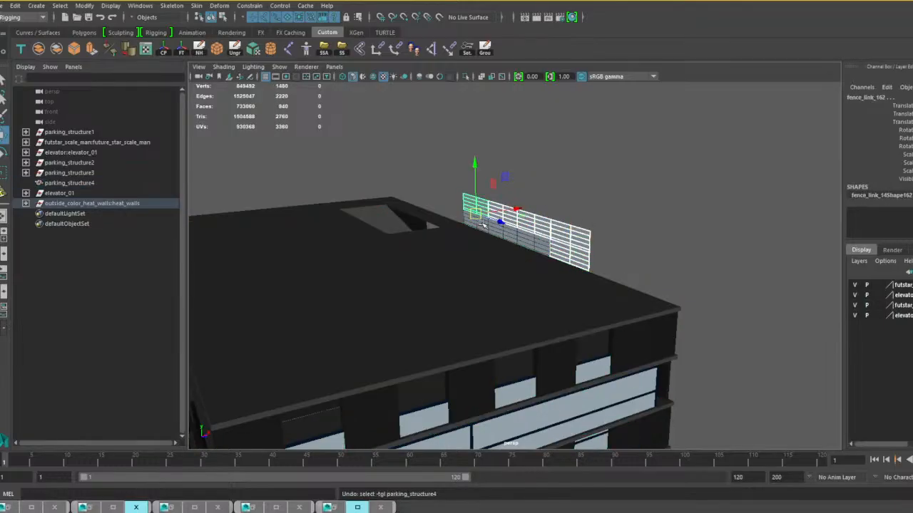
shift+click(510, 236)
shift+click(540, 245)
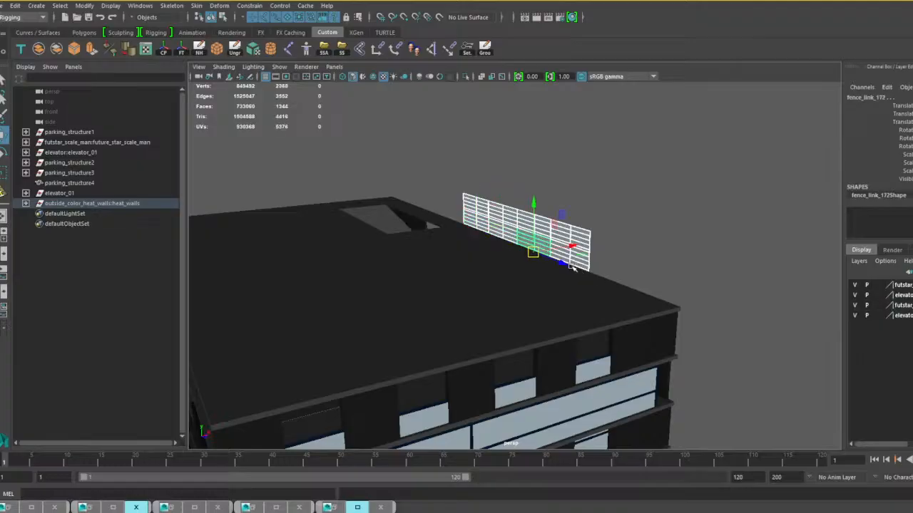
drag(570, 265, 454, 225)
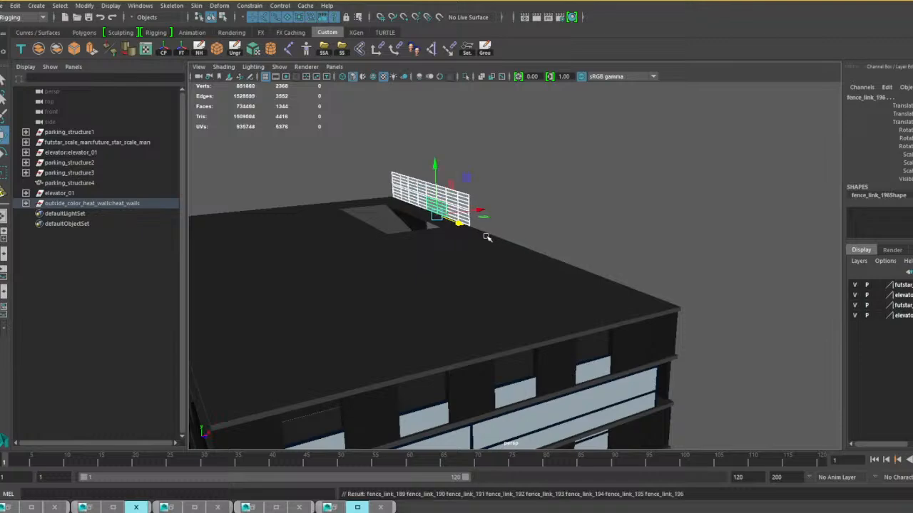
Duplicate the eight panels and move the copies along the same roof edge to the opposite corner.
key(ctrl+d)
drag(459, 225, 571, 265)
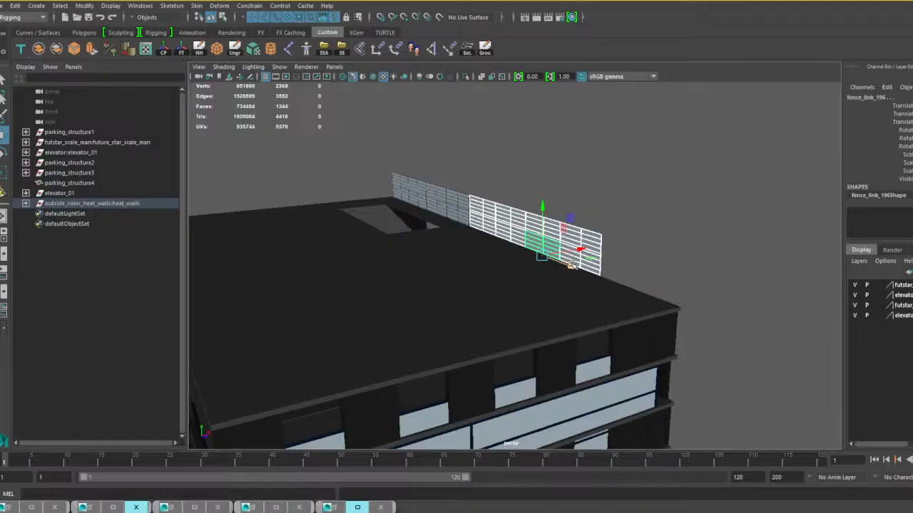
drag(574, 272, 641, 300)
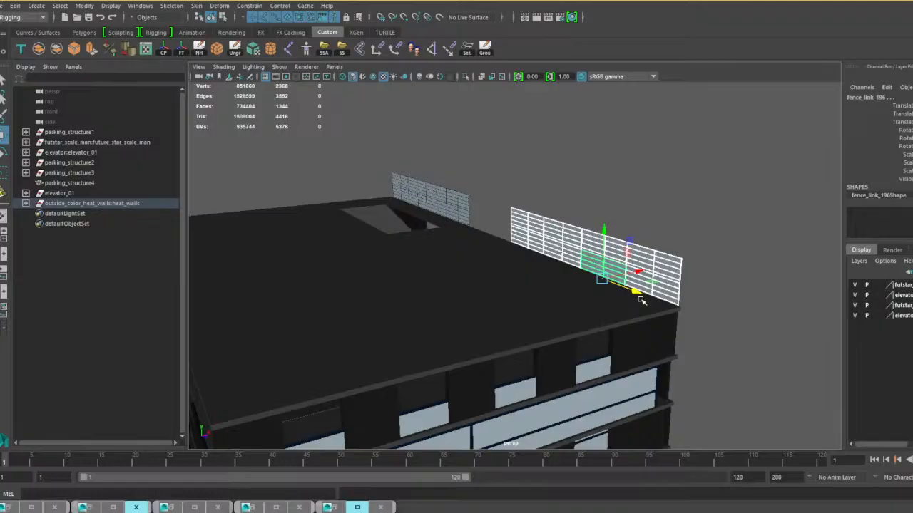
alt+drag(641, 300, 678, 295)
alt+middle_drag(676, 297, 708, 298)
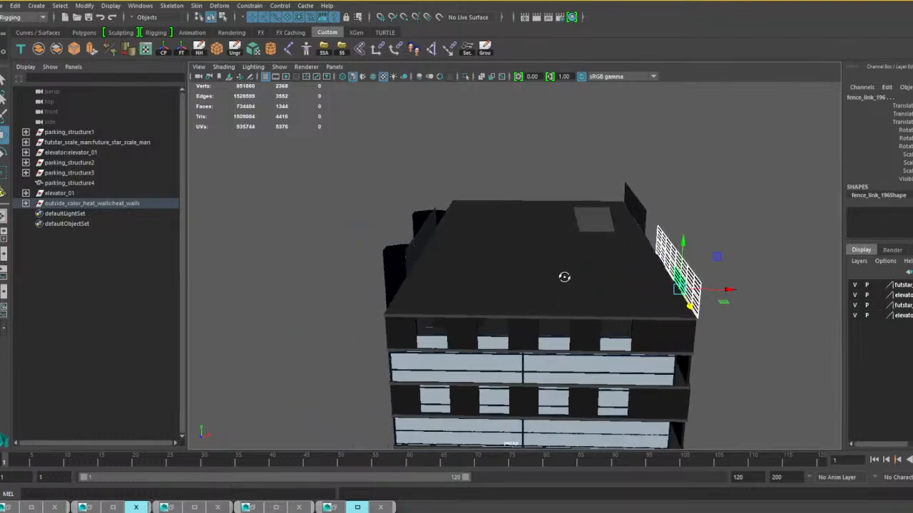
Select the eight fence panels on the elevator-side roof edge and slide them along it to the nearest end corner.
alt+drag(565, 276, 625, 277)
scroll(546, 269, up, 3)
click(540, 276)
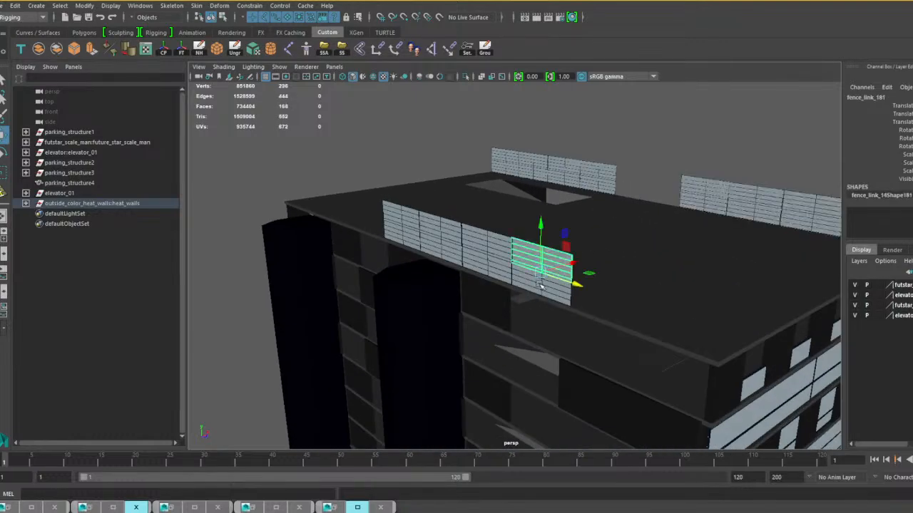
shift+click(494, 244)
shift+click(474, 253)
shift+click(448, 244)
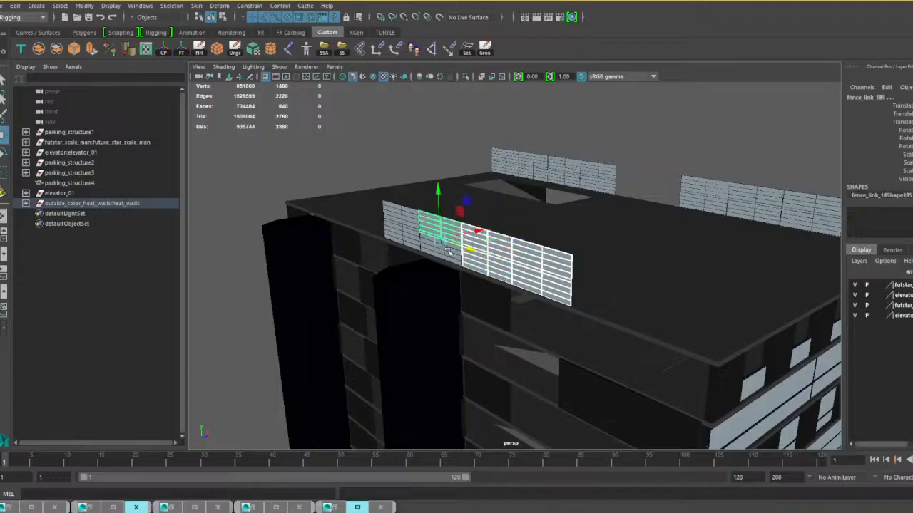
shift+click(428, 236)
shift+click(400, 228)
shift+click(403, 239)
alt+drag(447, 262, 303, 259)
scroll(375, 274, down, 6)
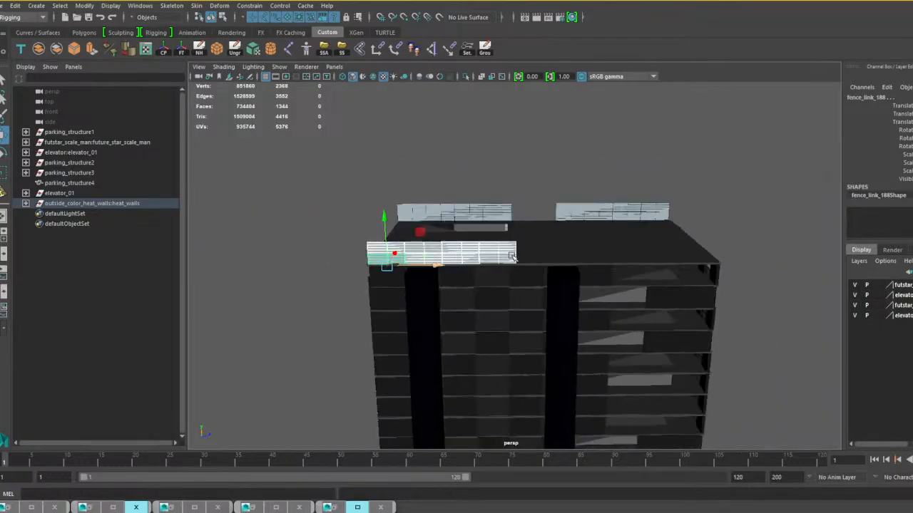
Duplicate the eight elevator-side panels and move the copies along the edge until they adjoin the originals.
click(328, 215)
scroll(328, 215, up, 3)
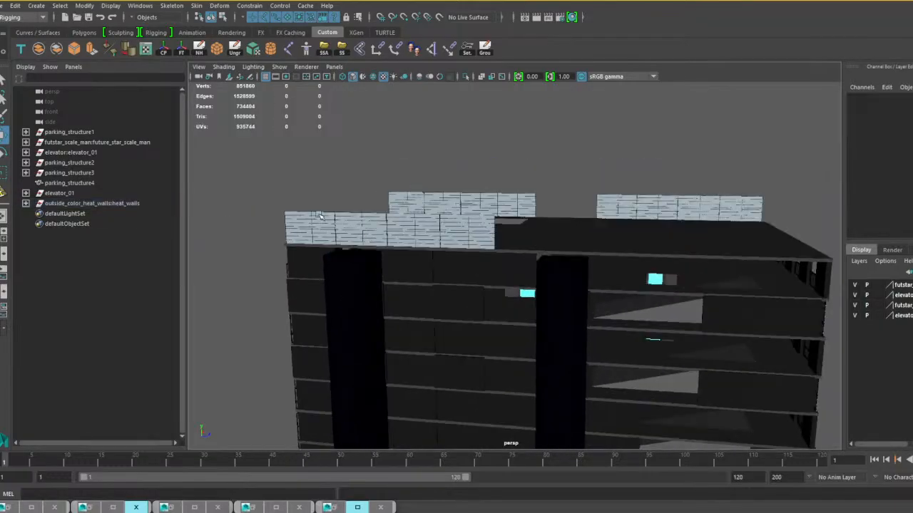
click(315, 221)
shift+click(361, 231)
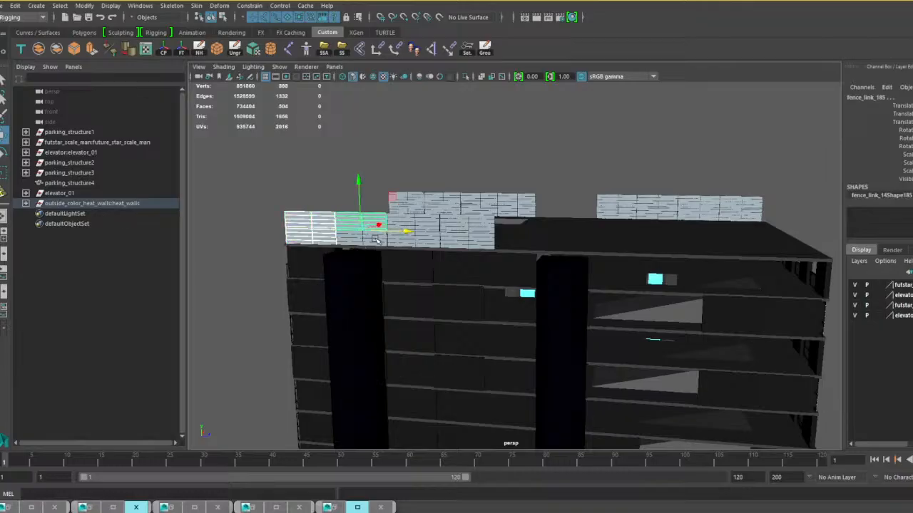
shift+click(421, 235)
shift+click(423, 241)
shift+click(472, 225)
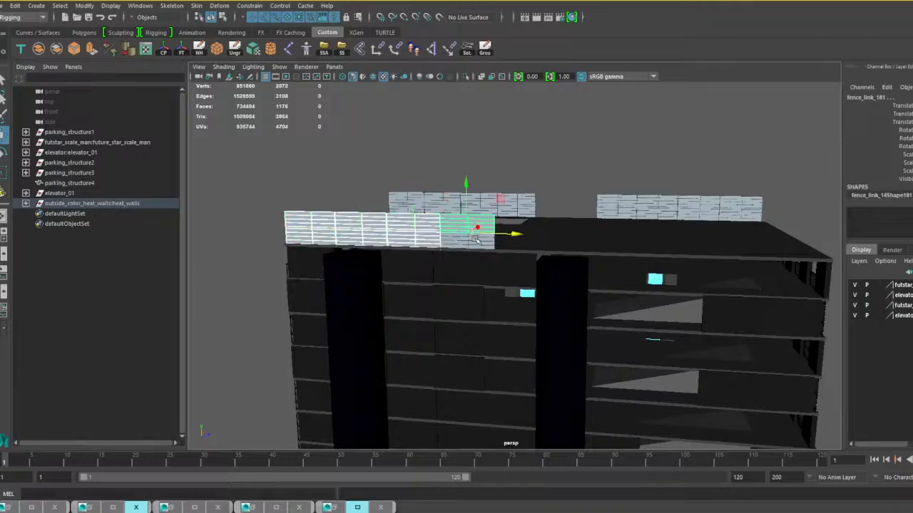
shift+click(477, 244)
key(ctrl+d)
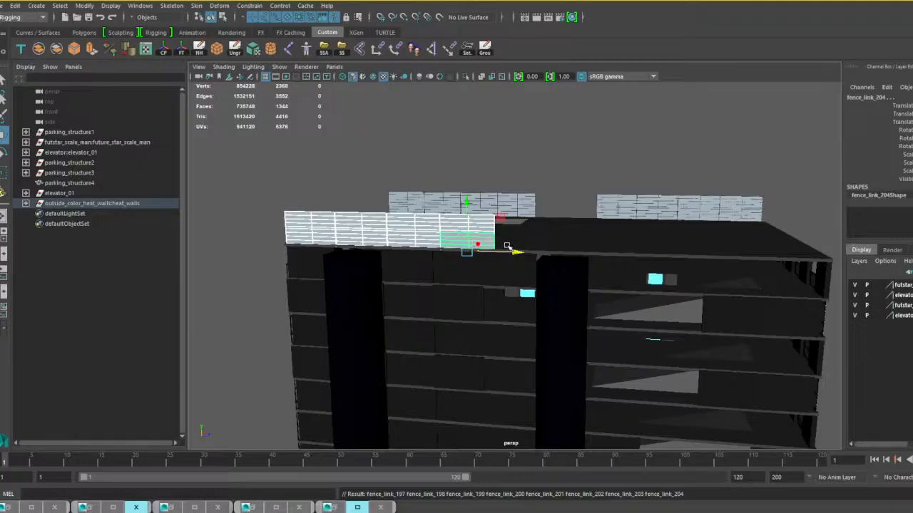
drag(507, 246, 748, 256)
alt+middle_drag(748, 256, 658, 263)
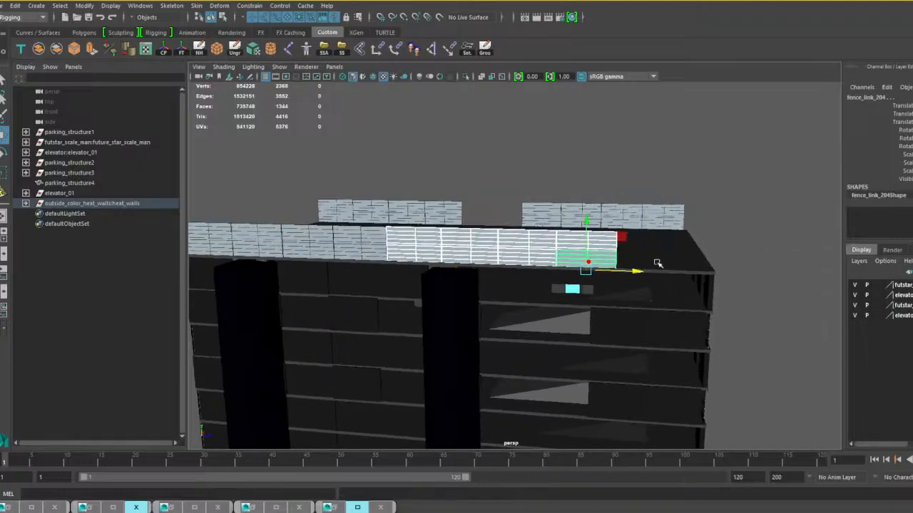
alt+drag(610, 272, 596, 268)
Duplicate the last two stacked panels of the elevator-side row twice, fitting the copies into the remaining gap up to the corner.
click(558, 237)
shift+click(563, 257)
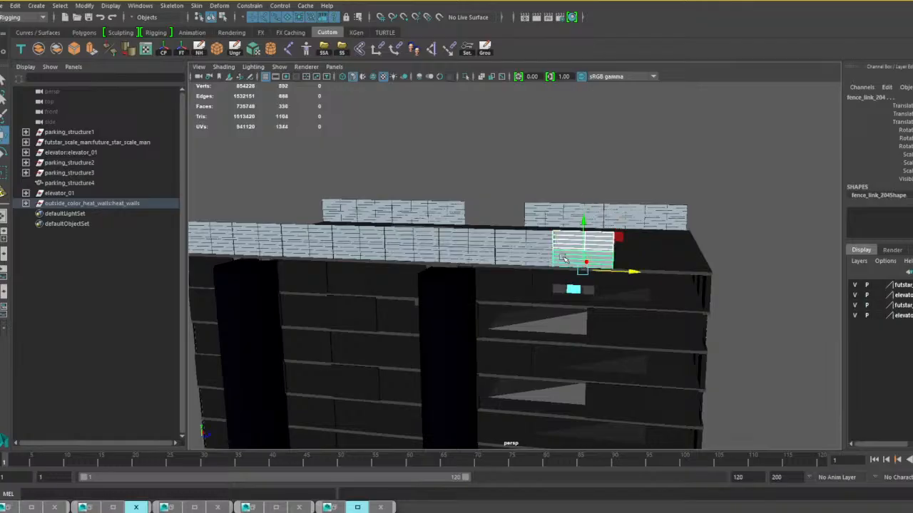
key(ctrl+d)
drag(641, 277, 556, 264)
key(ctrl+d)
key(r)
key(w)
Duplicate the two stacked corner panels of the opposite long side and rotate the copies to run parallel to the short roof edge.
click(592, 282)
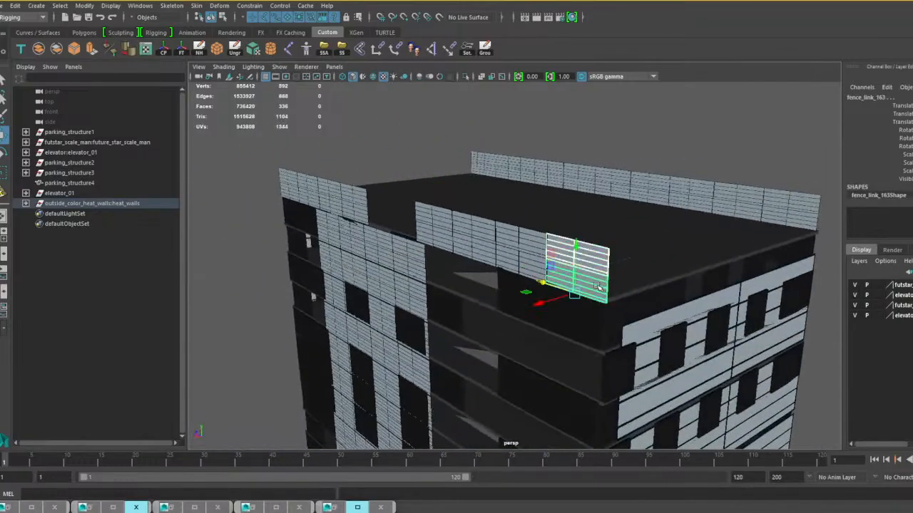
key(ctrl+d)
key(e)
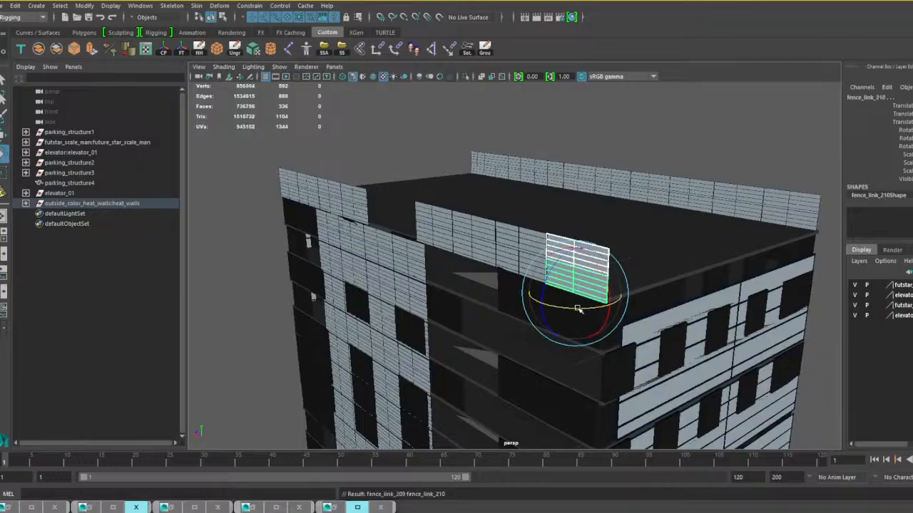
drag(578, 308, 644, 280)
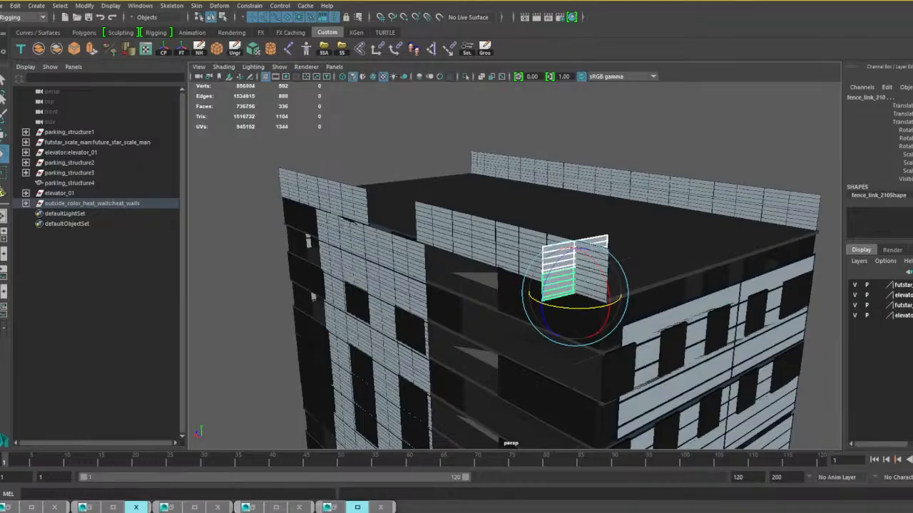
drag(644, 280, 676, 271)
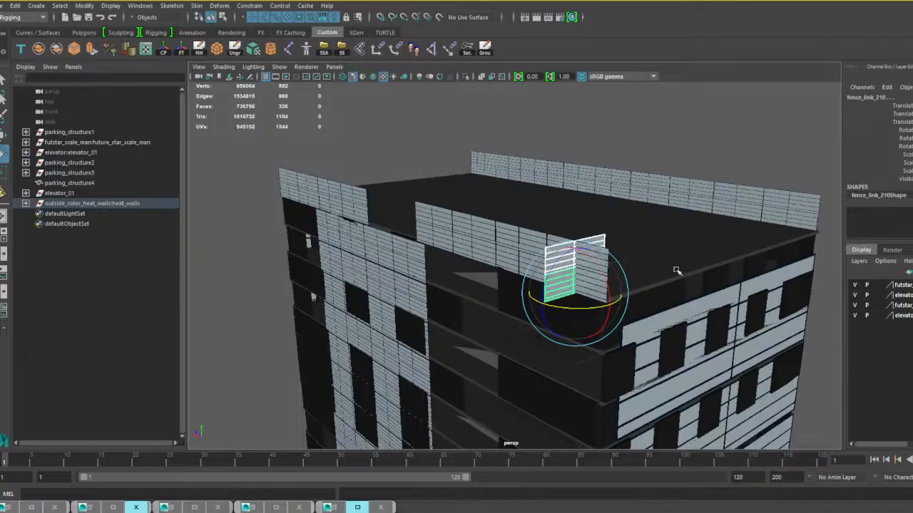
Move the rotated panel pair onto the short roof edge flush with the corner and scale it wider along the edge.
key(w)
drag(539, 283, 586, 294)
alt+drag(642, 299, 547, 321)
drag(403, 310, 604, 330)
alt+right_drag(604, 330, 655, 305)
alt+middle_drag(655, 305, 543, 329)
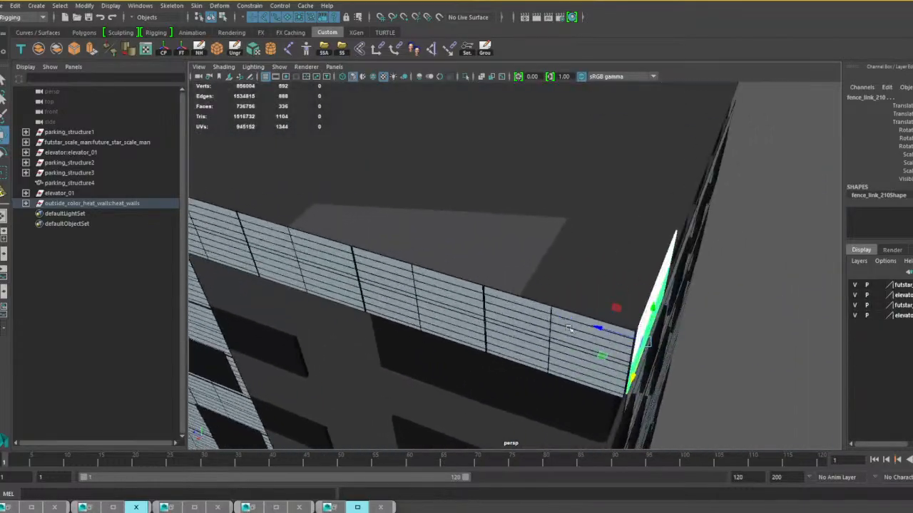
alt+drag(543, 329, 465, 392)
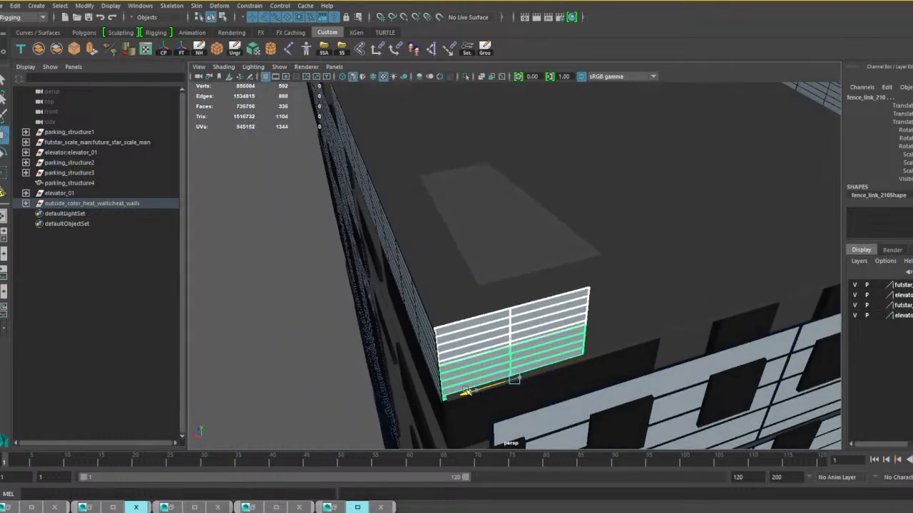
alt+drag(534, 345, 566, 338)
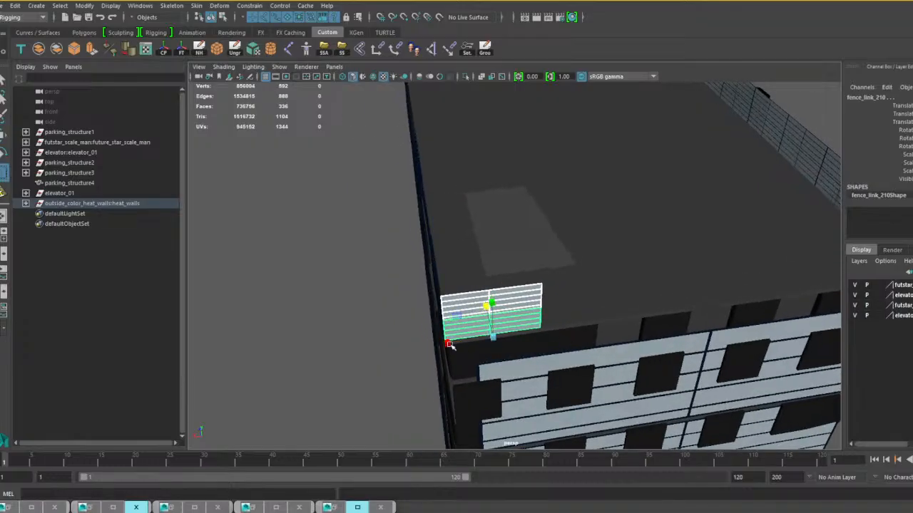
drag(449, 345, 525, 354)
scroll(583, 328, down, 5)
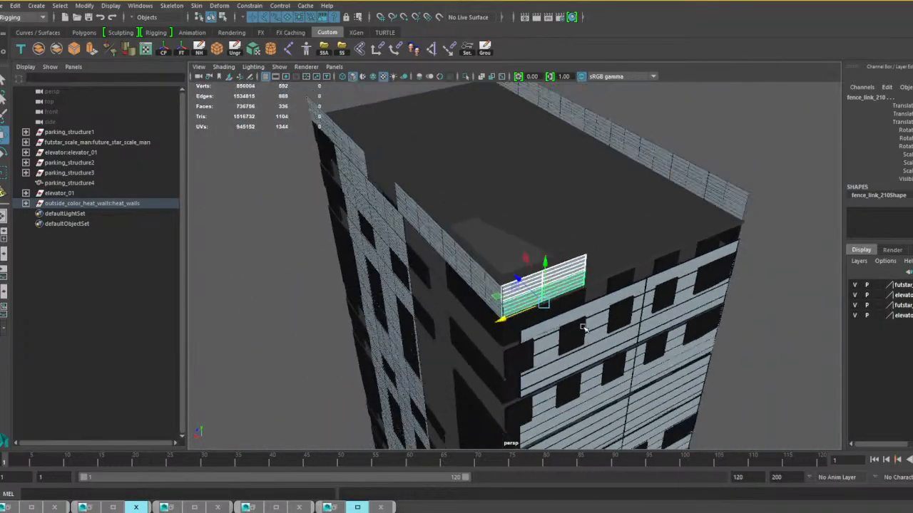
Duplicate the panel pair beside itself along the short roof edge and repeat the duplicate with the same offset.
alt+drag(584, 328, 345, 182)
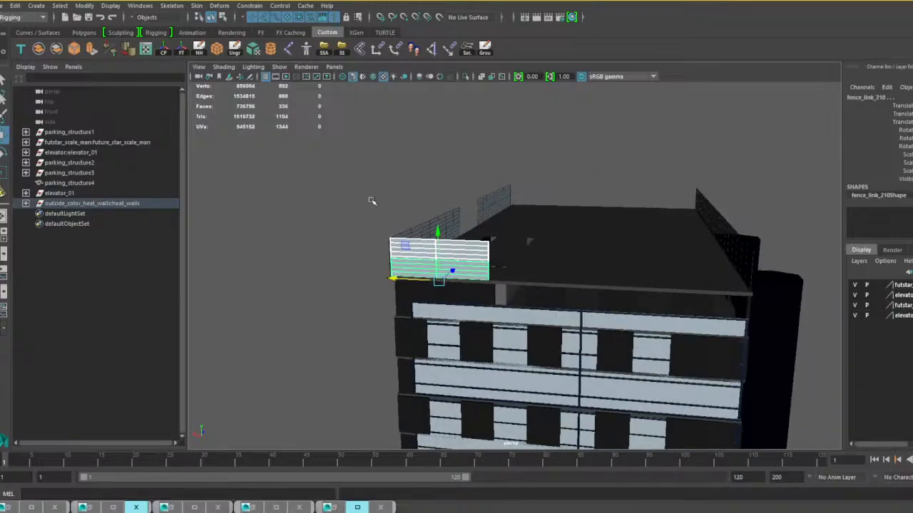
click(371, 202)
click(439, 251)
key(ctrl+d)
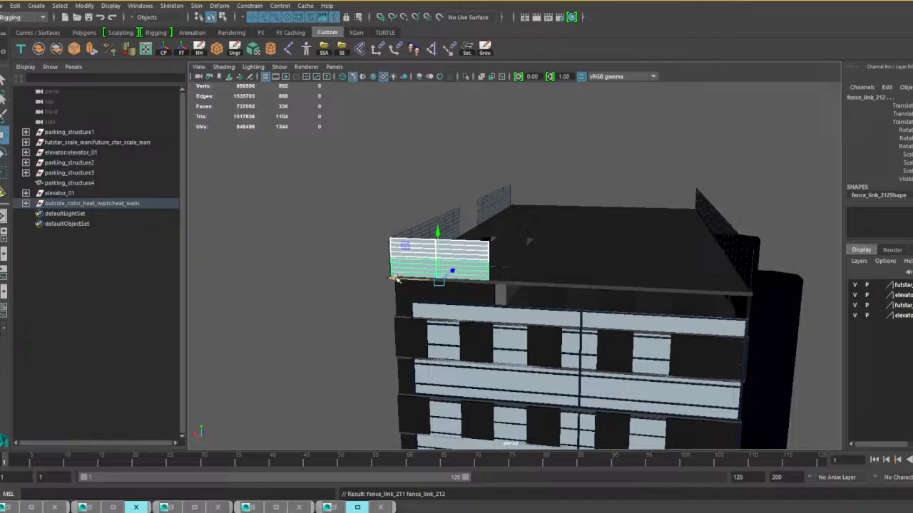
drag(396, 278, 492, 284)
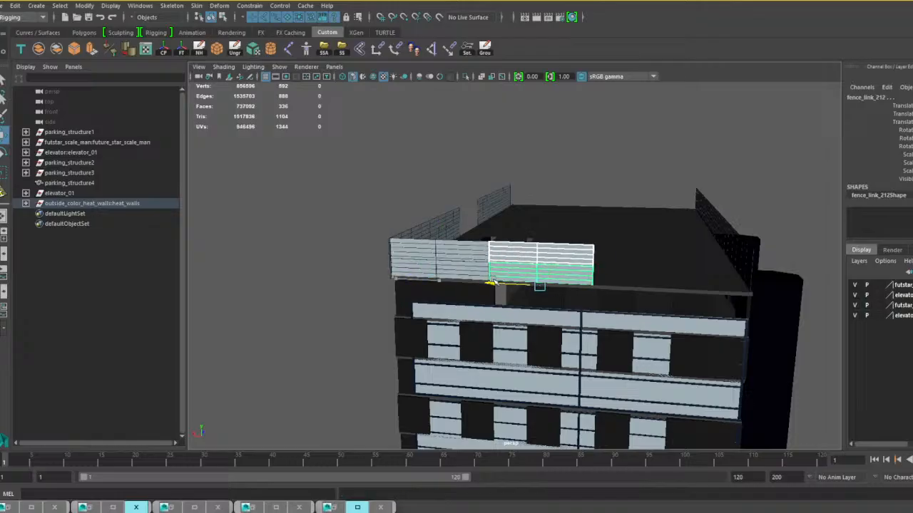
key(shift+d)
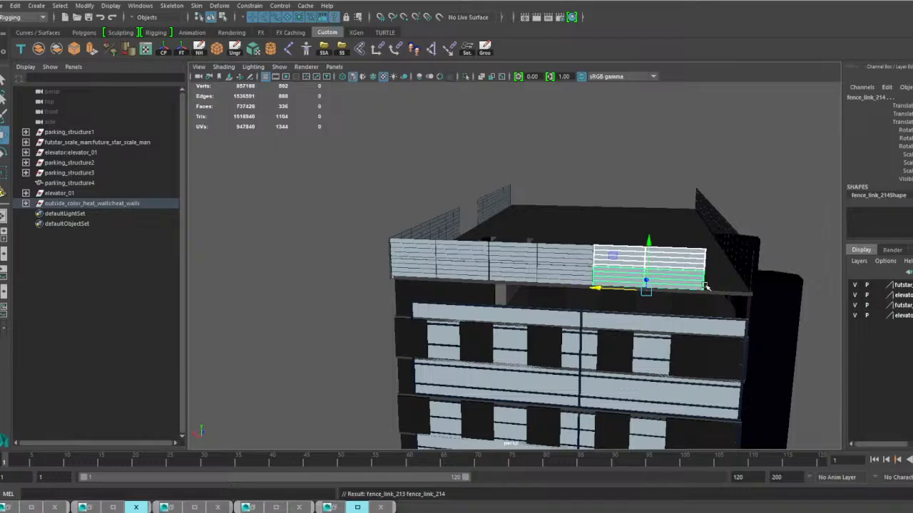
Repeat the offset duplicate once more and narrow the last panel pair so it ends at the opposite roof corner.
alt+drag(706, 287, 607, 297)
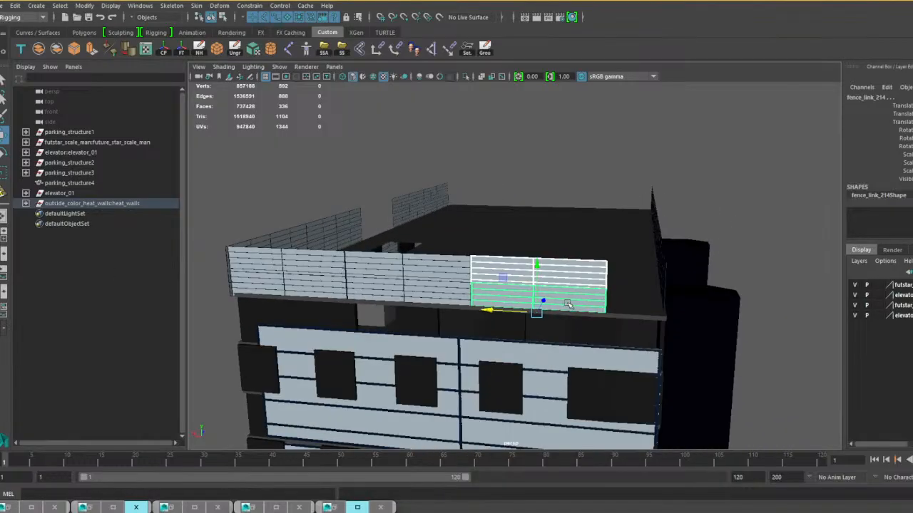
key(shift+d)
key(r)
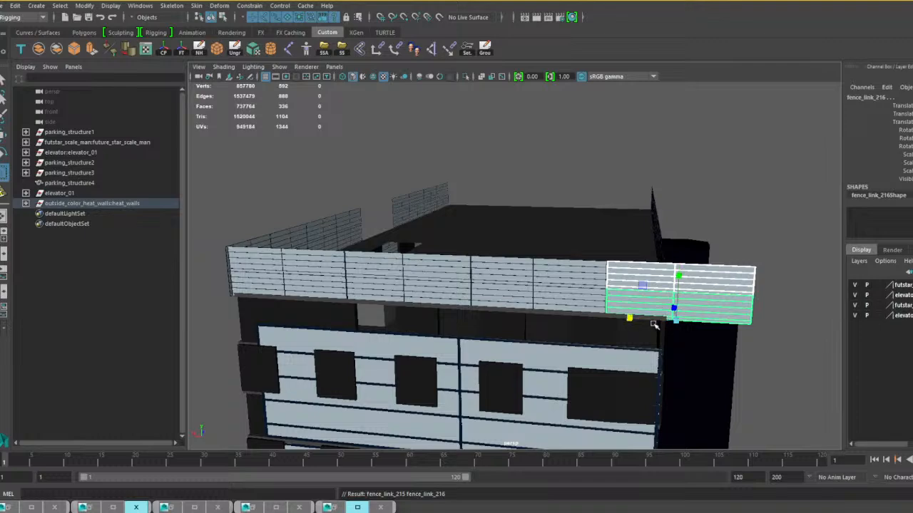
drag(626, 318, 586, 314)
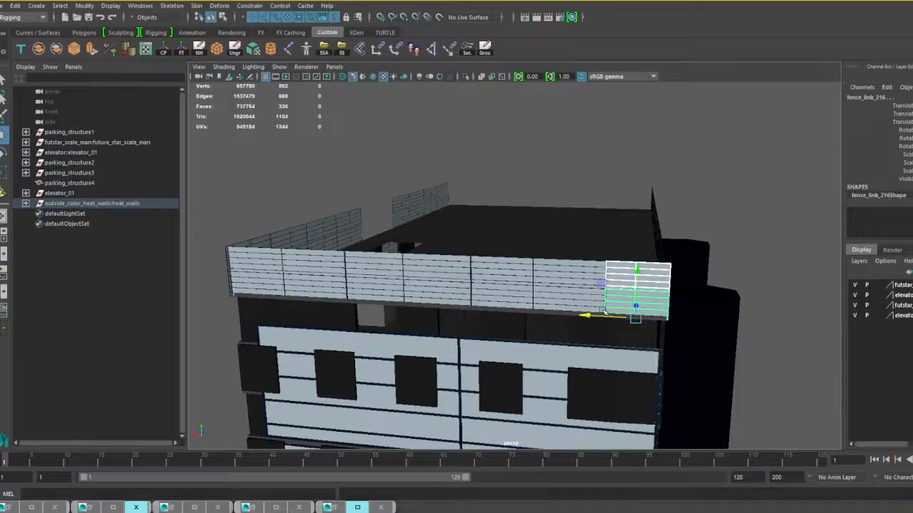
Duplicate the complete row of fence panels on the short roof edge and move the copy onto the opposite short roof edge.
alt+drag(662, 267, 528, 283)
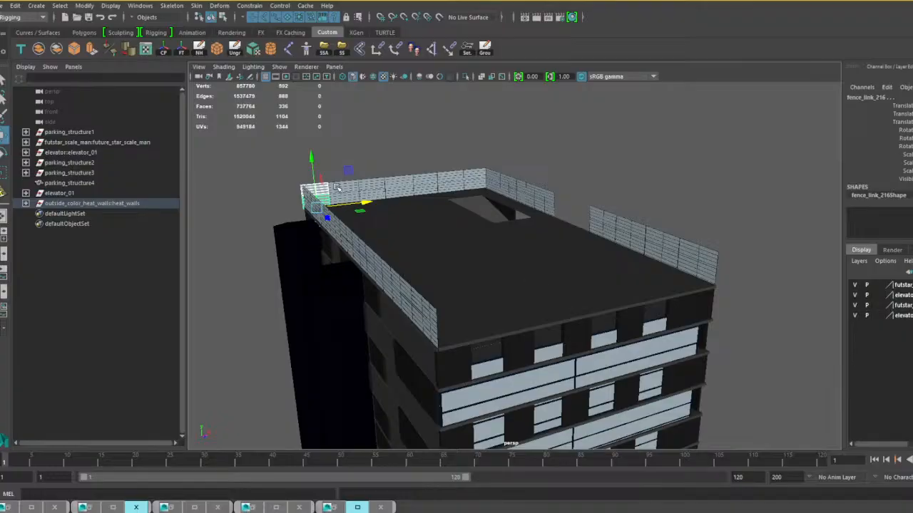
click(350, 202)
shift+click(358, 202)
shift+click(415, 191)
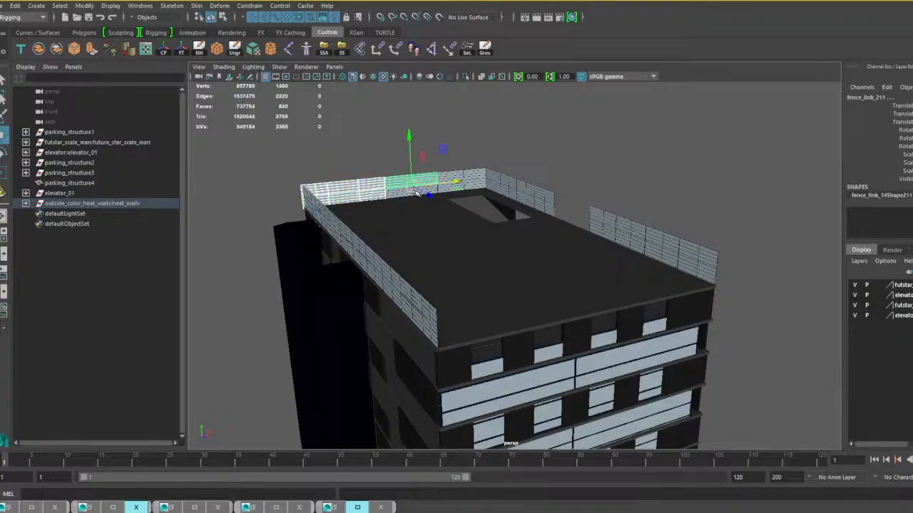
shift+click(398, 200)
key(ctrl+z)
key(ctrl+z)
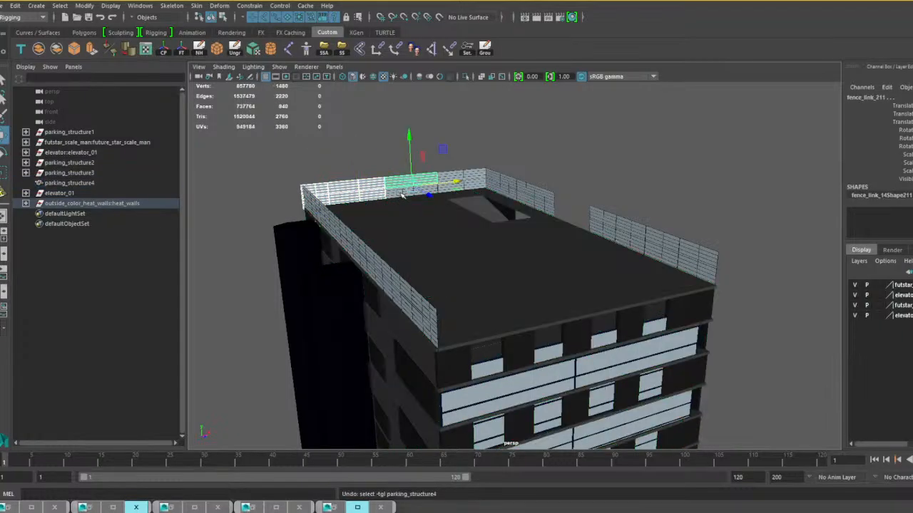
shift+click(397, 192)
shift+click(469, 184)
shift+click(452, 188)
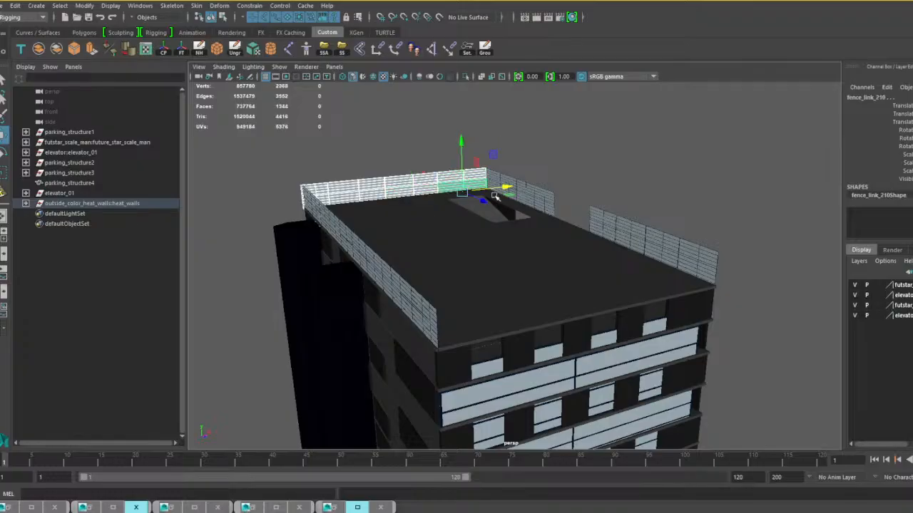
key(ctrl+d)
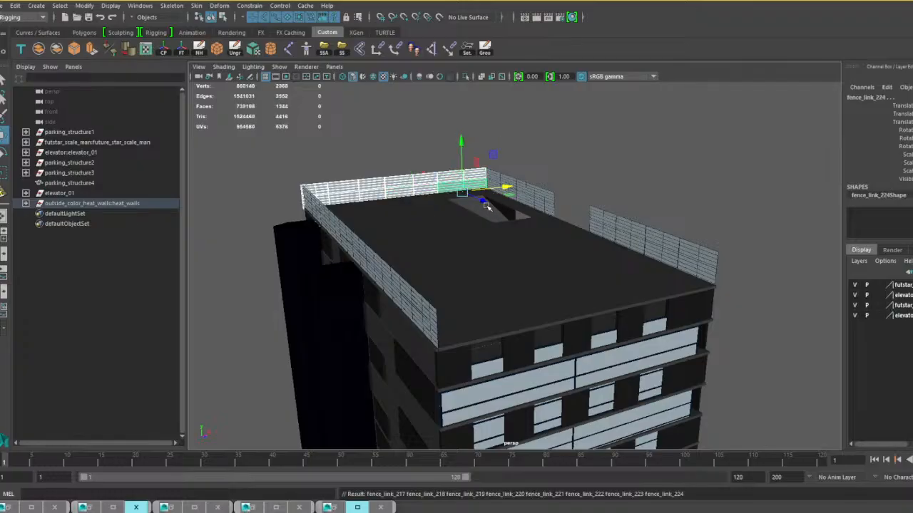
drag(485, 205, 705, 310)
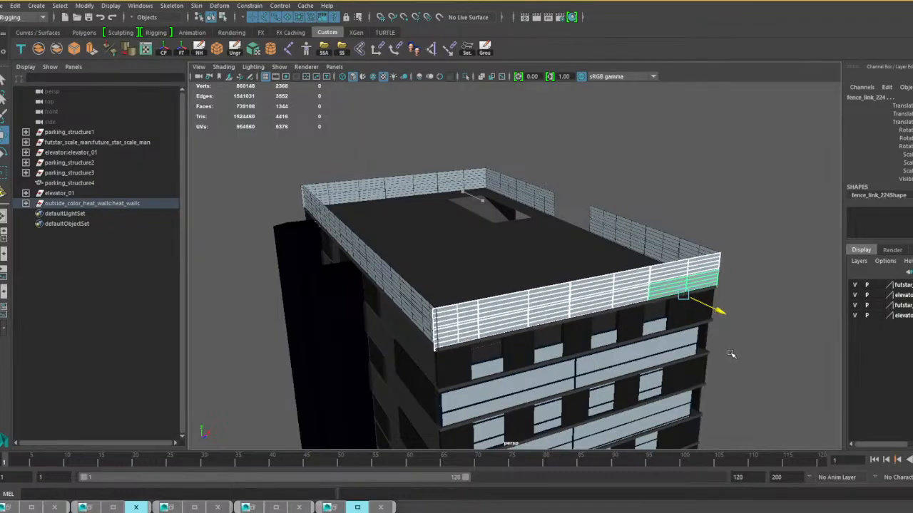
Examine the tower from all sides and below to check the wall and roof fence coverage.
scroll(721, 314, down, 5)
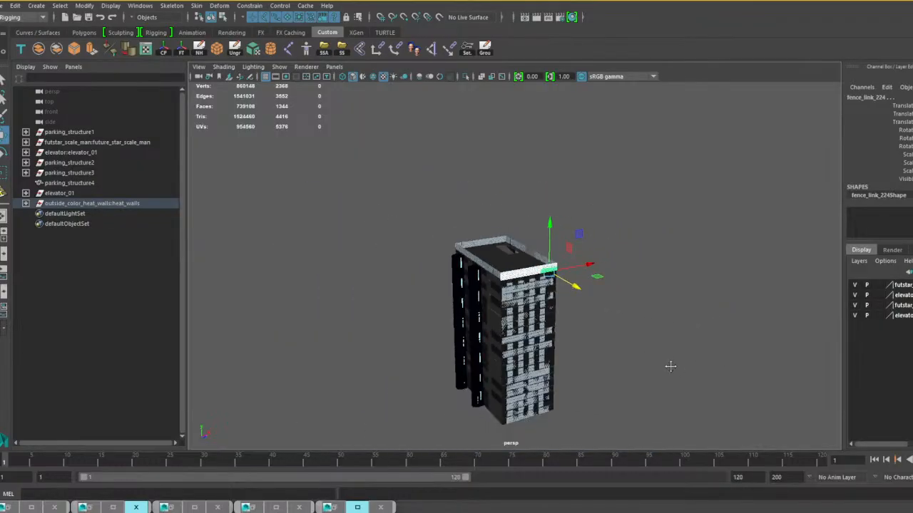
alt+middle_drag(670, 366, 649, 266)
scroll(655, 265, up, 5)
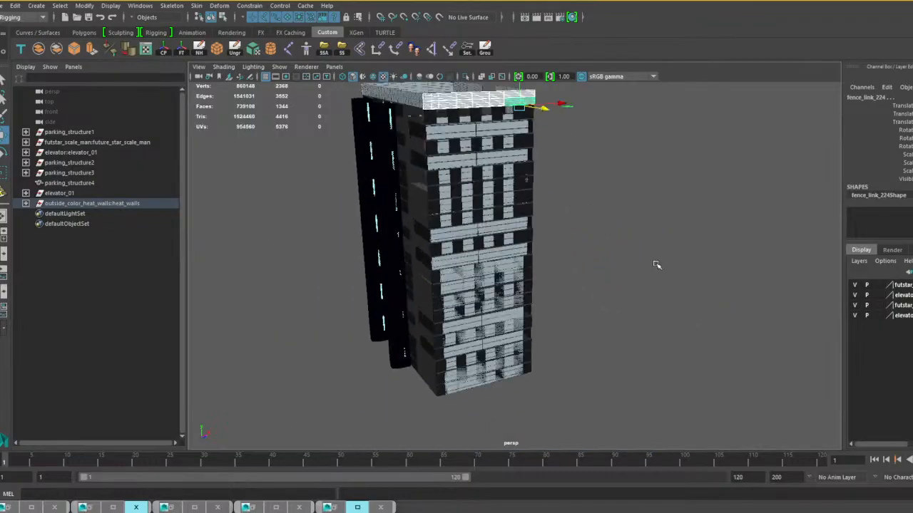
alt+drag(656, 265, 476, 269)
scroll(575, 267, up, 3)
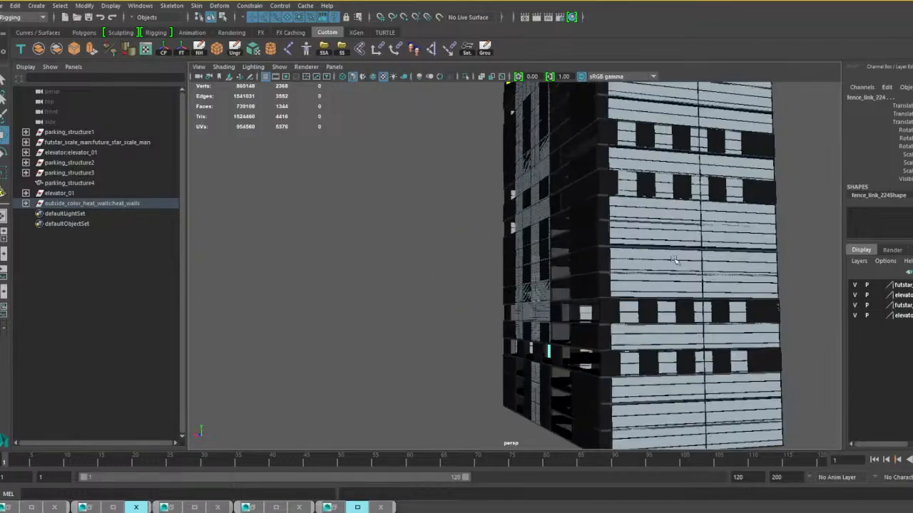
scroll(675, 260, down, 4)
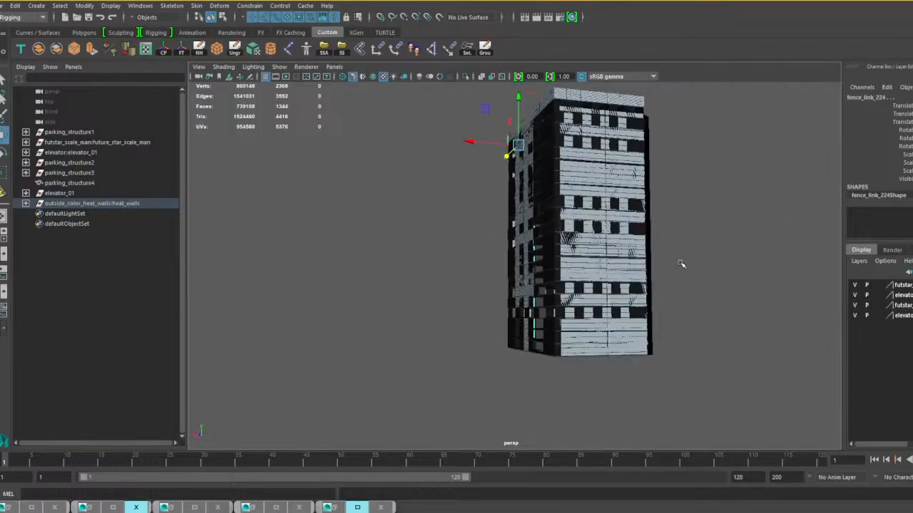
alt+drag(643, 294, 510, 308)
alt+right_drag(510, 308, 548, 313)
alt+drag(548, 314, 572, 314)
alt+right_drag(572, 314, 519, 307)
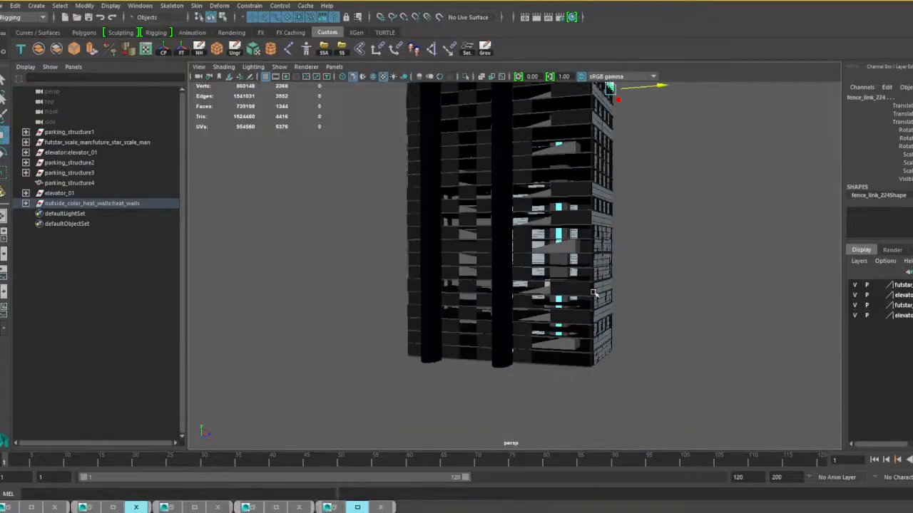
alt+drag(519, 307, 603, 307)
alt+drag(603, 325, 582, 361)
scroll(583, 361, up, 5)
alt+middle_drag(594, 402, 614, 194)
scroll(555, 187, up, 4)
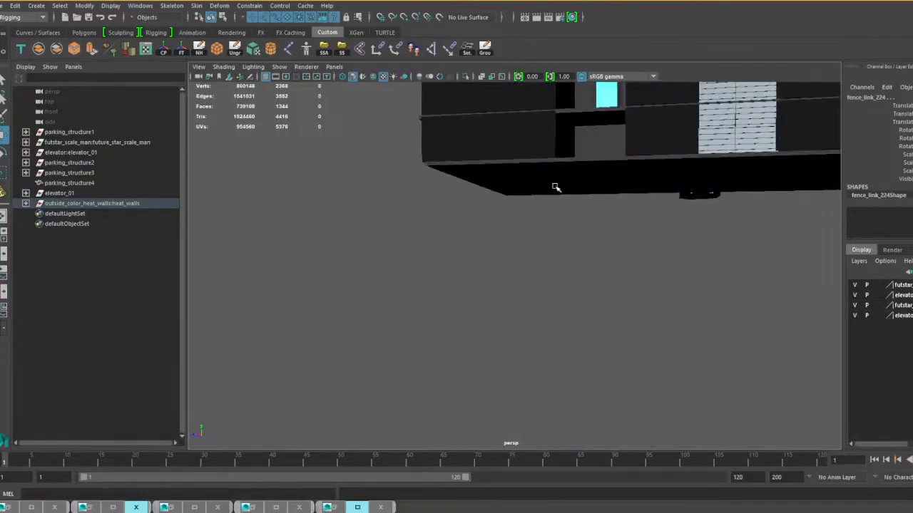
Combine the outside heat walls group into a single mesh and delete its construction history.
click(128, 204)
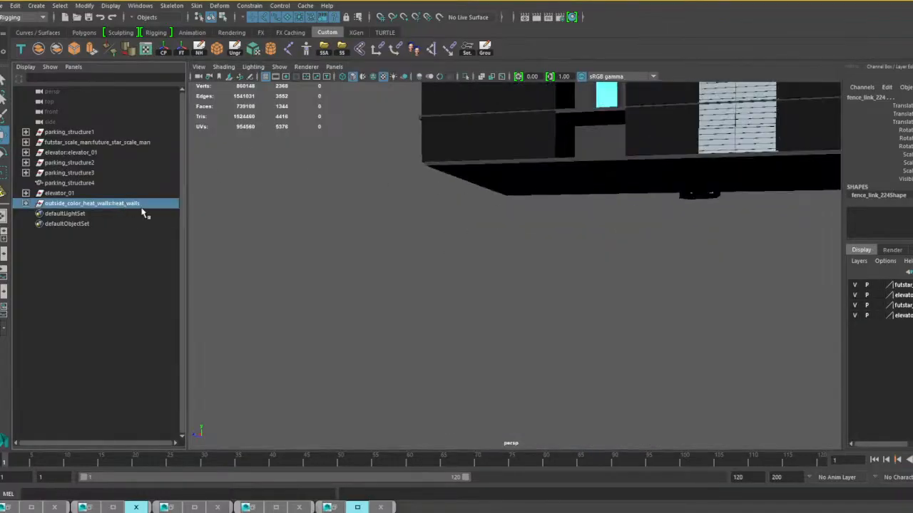
click(39, 51)
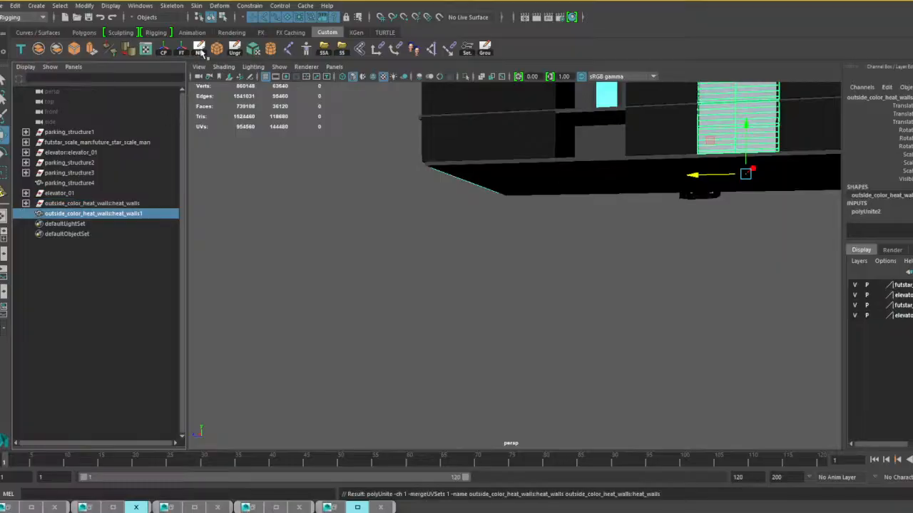
click(199, 51)
click(60, 164)
Examine the tower's interior parking level around the elevators, ramp openings and scale figure.
scroll(468, 187, down, 5)
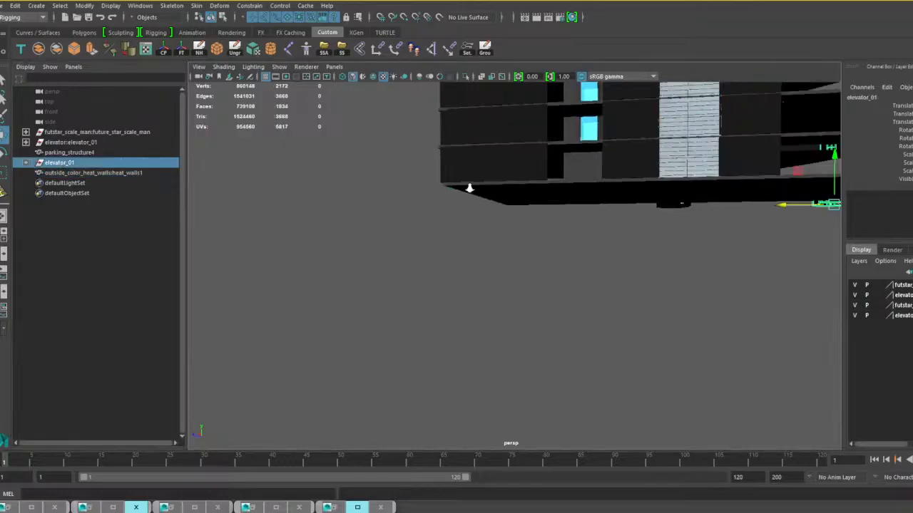
alt+drag(600, 232, 544, 228)
scroll(546, 228, up, 5)
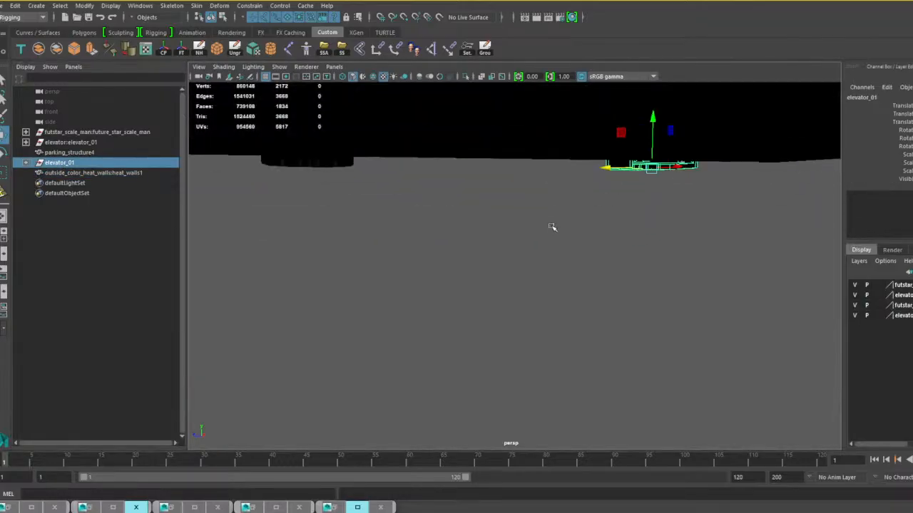
alt+middle_drag(552, 226, 306, 306)
scroll(427, 230, up, 3)
alt+drag(424, 223, 474, 261)
scroll(515, 261, up, 2)
alt+drag(535, 268, 492, 300)
alt+middle_drag(491, 299, 534, 286)
alt+drag(535, 286, 477, 302)
alt+middle_drag(477, 302, 891, 272)
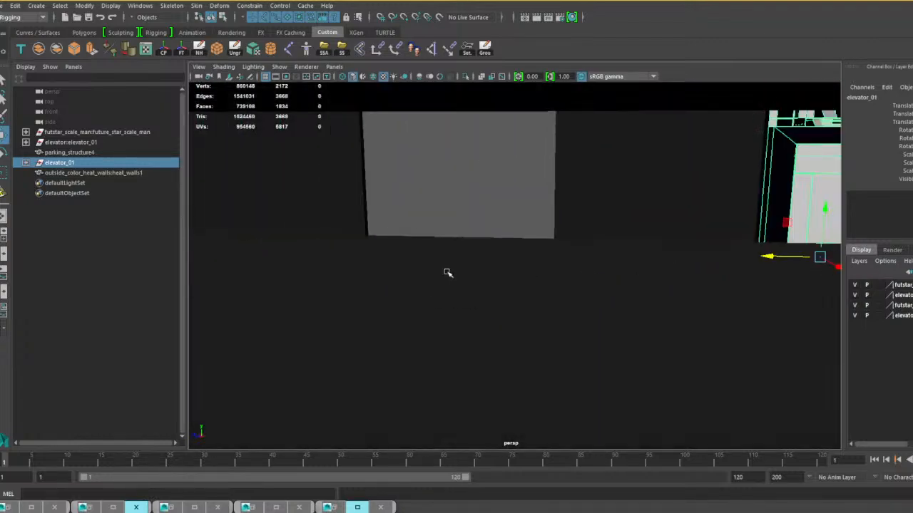
alt+drag(448, 273, 549, 285)
alt+middle_drag(549, 285, 792, 304)
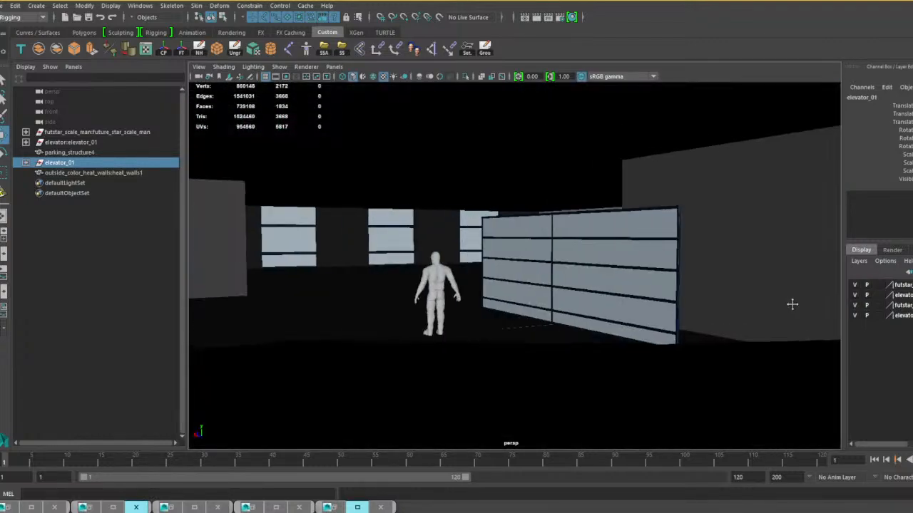
alt+drag(671, 308, 562, 318)
alt+middle_drag(562, 318, 628, 314)
alt+drag(628, 314, 605, 322)
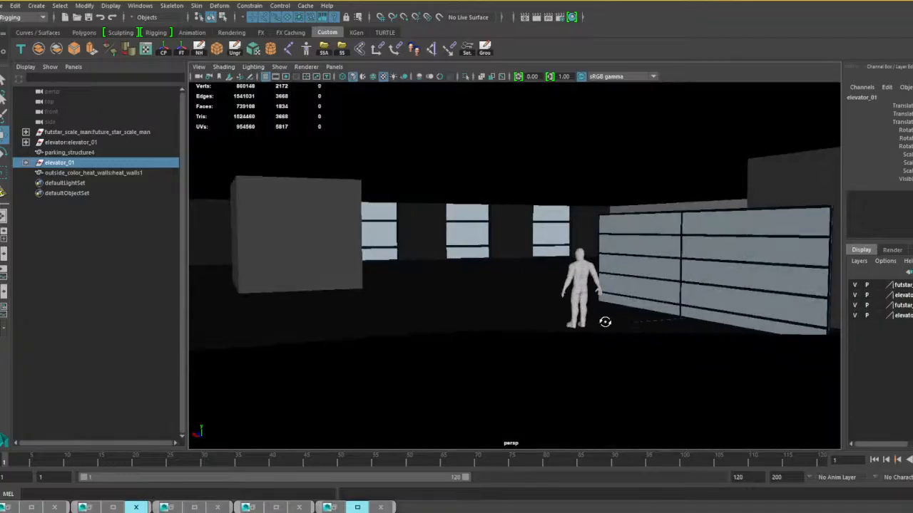
alt+middle_drag(605, 322, 648, 318)
alt+drag(648, 318, 414, 345)
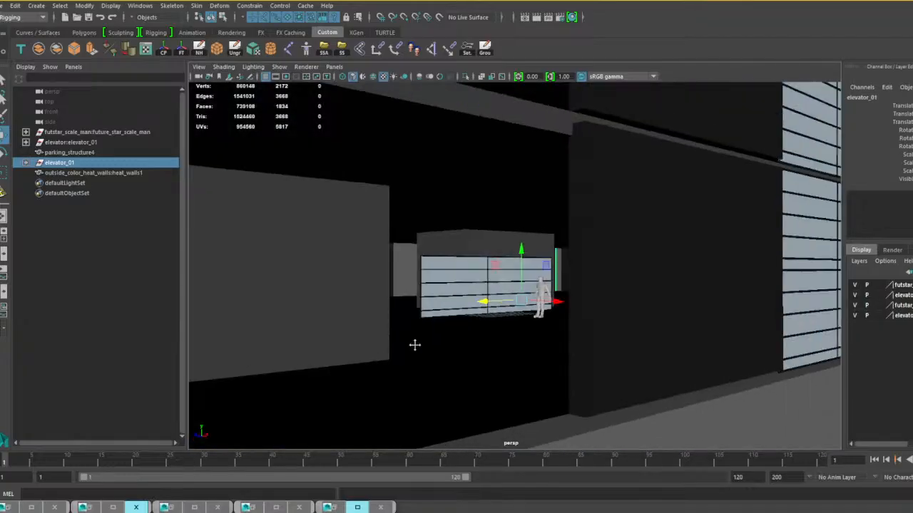
Delete the solid backing faces of the heat-wall panel standing inside the parking level beside the scale figure.
scroll(430, 346, up, 6)
click(405, 333)
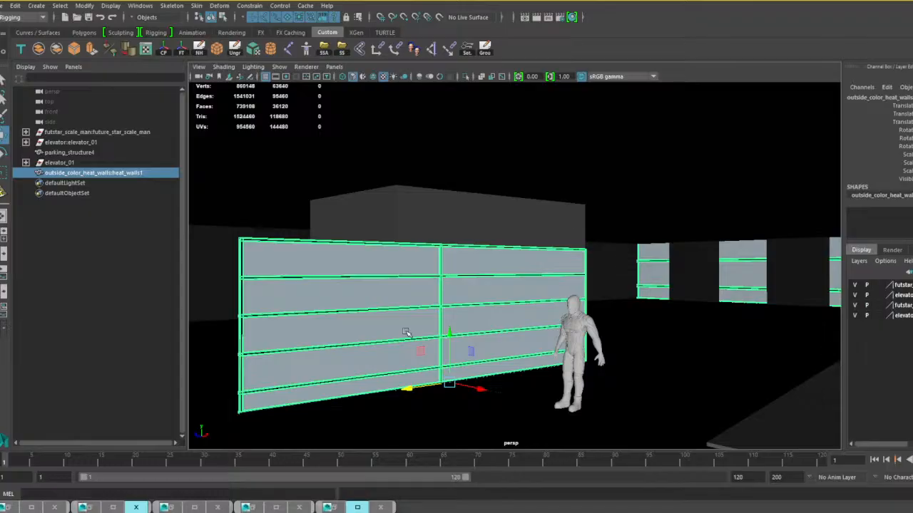
right_drag(420, 247, 420, 271)
double_click(419, 271)
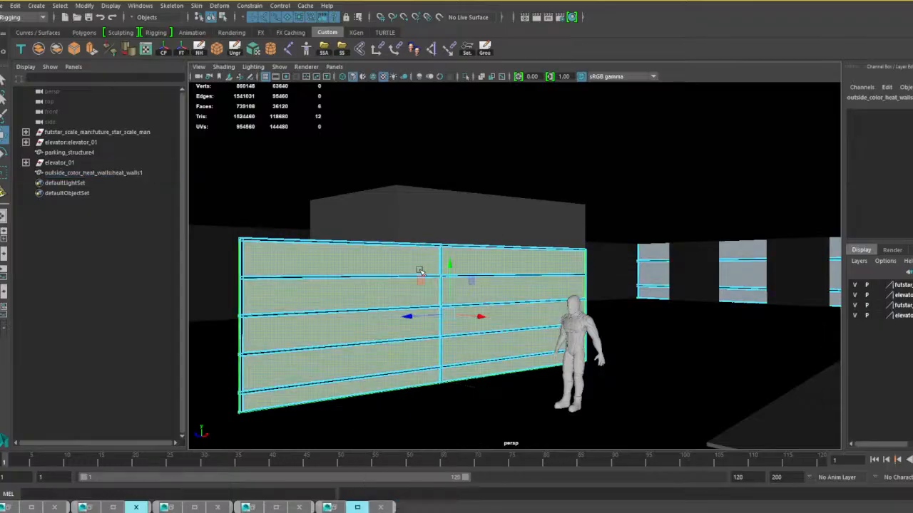
key(Delete)
Select all remaining frame and crossbar faces of that interior heat-wall panel and delete them.
double_click(442, 270)
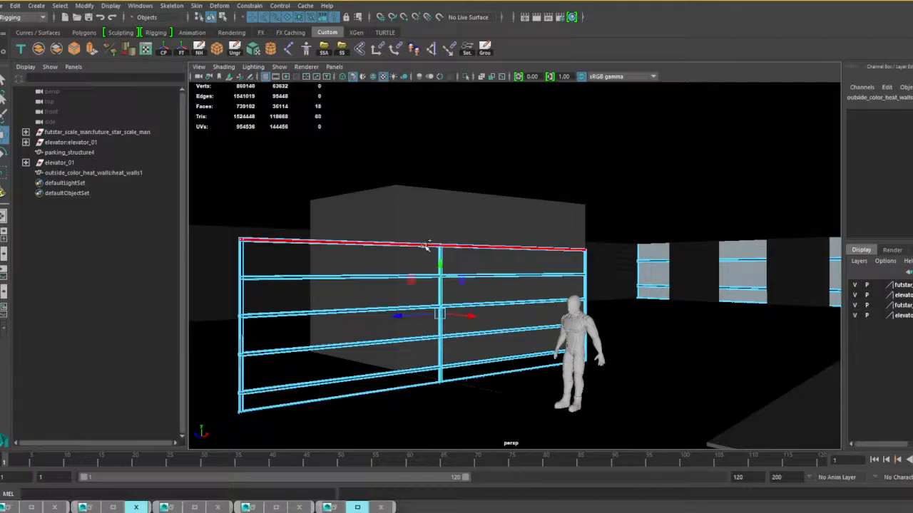
shift+double_click(425, 246)
shift+double_click(398, 278)
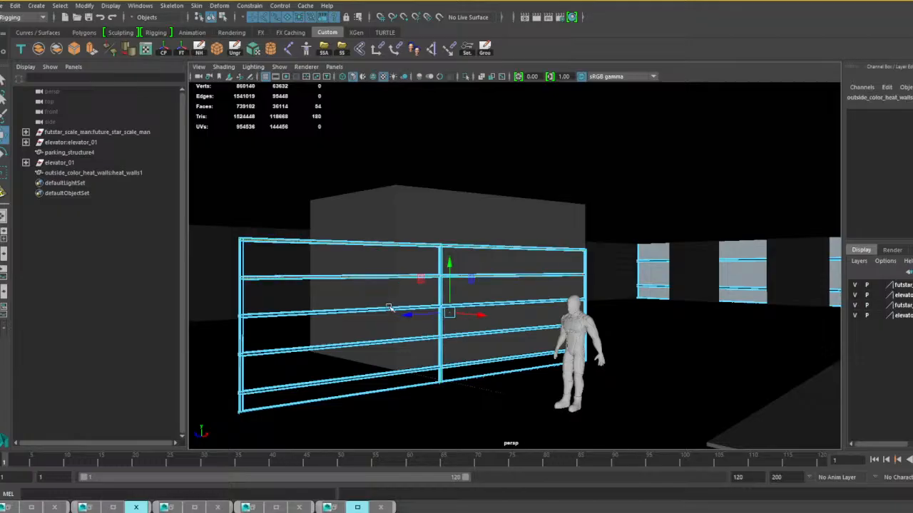
shift+double_click(389, 308)
drag(222, 216, 678, 436)
click(579, 385)
alt+drag(579, 385, 516, 393)
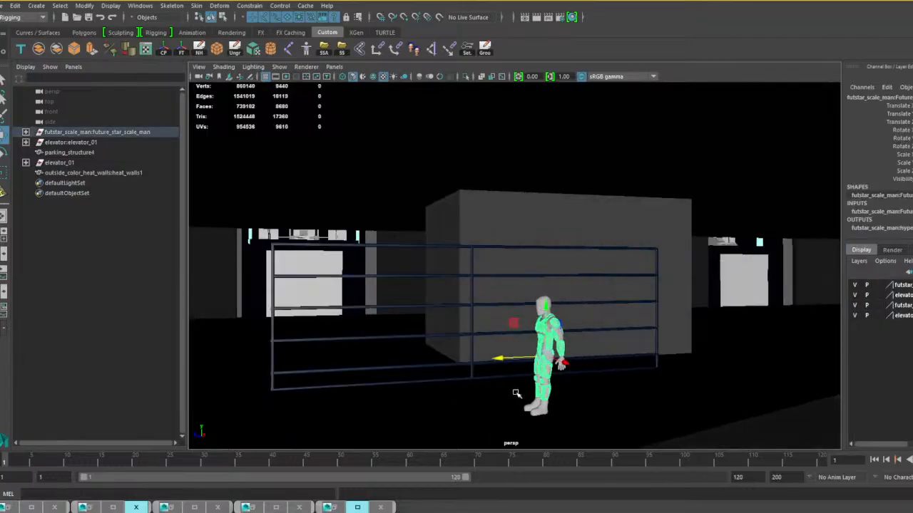
click(468, 308)
right_drag(467, 308, 462, 277)
drag(251, 227, 683, 412)
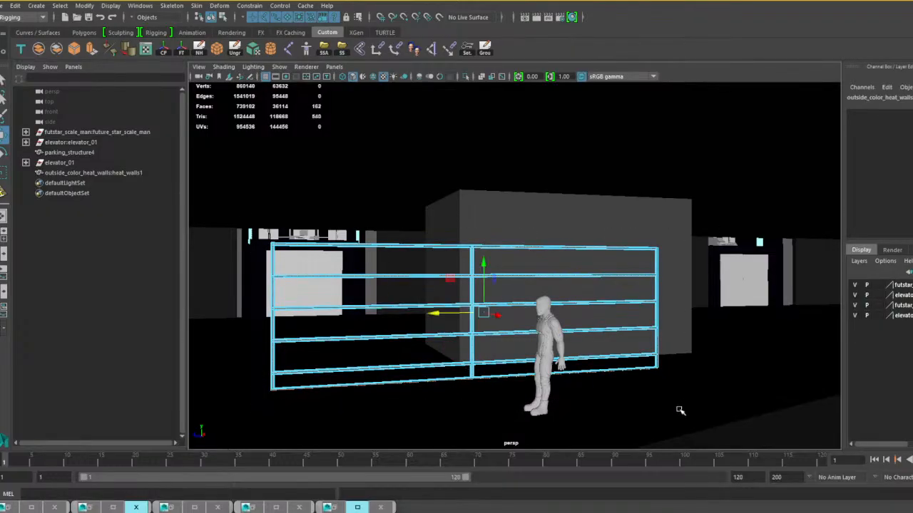
alt+drag(548, 395, 519, 352)
key(Delete)
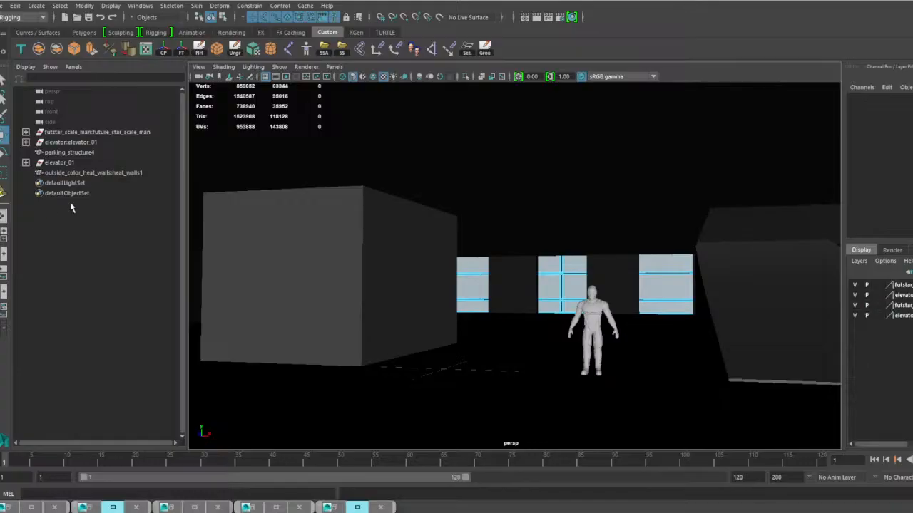
click(76, 142)
click(84, 164)
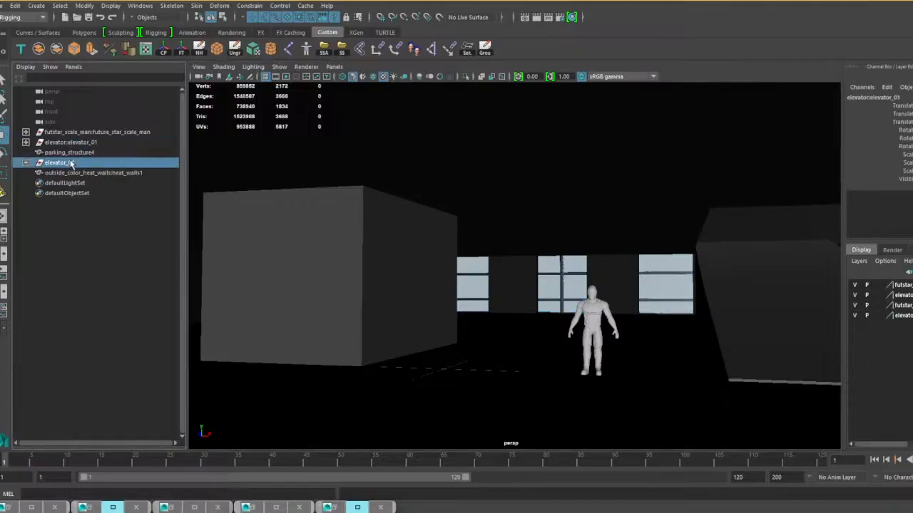
click(80, 153)
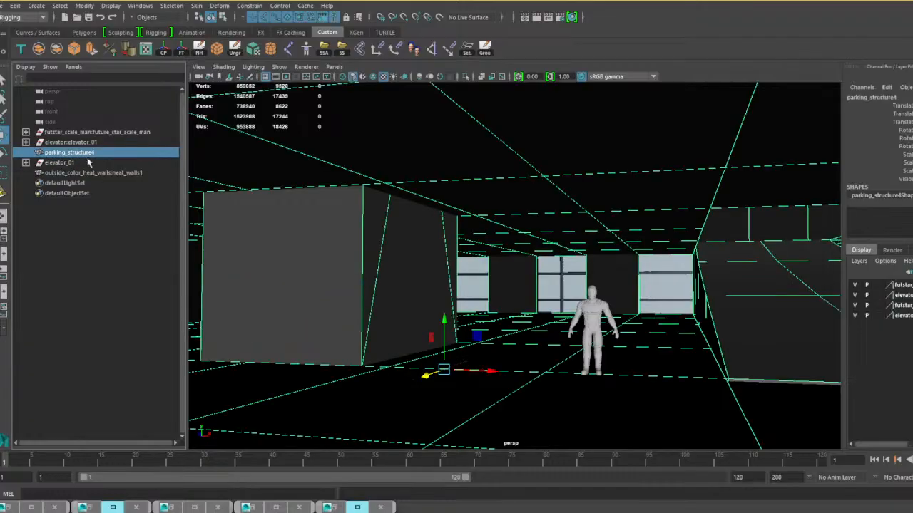
click(100, 174)
alt+drag(504, 329, 490, 334)
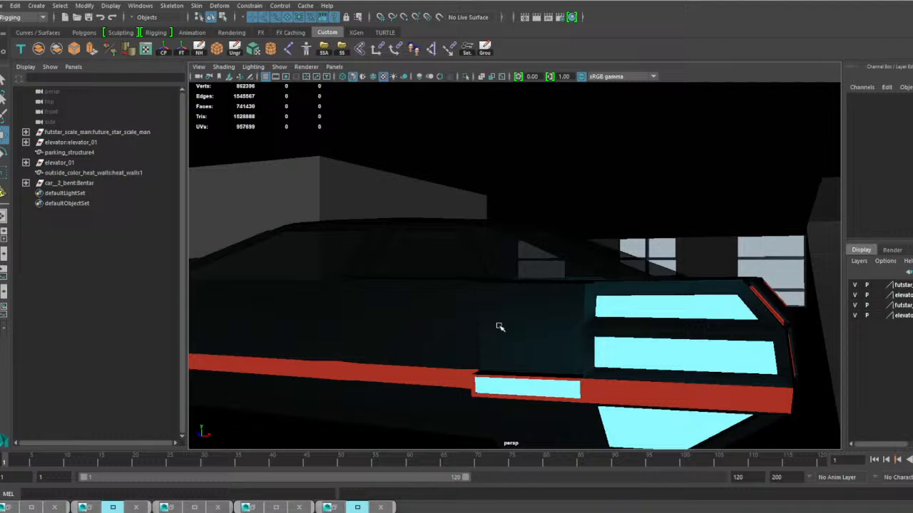
Adjust the overall scale of the imported Bentar car to suit the human scale figure on the parking level.
alt+drag(499, 324, 467, 338)
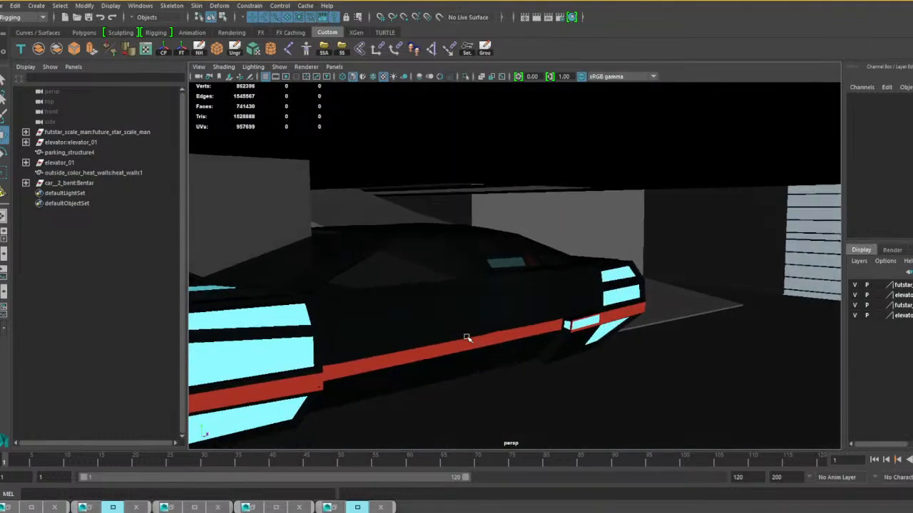
click(80, 183)
key(r)
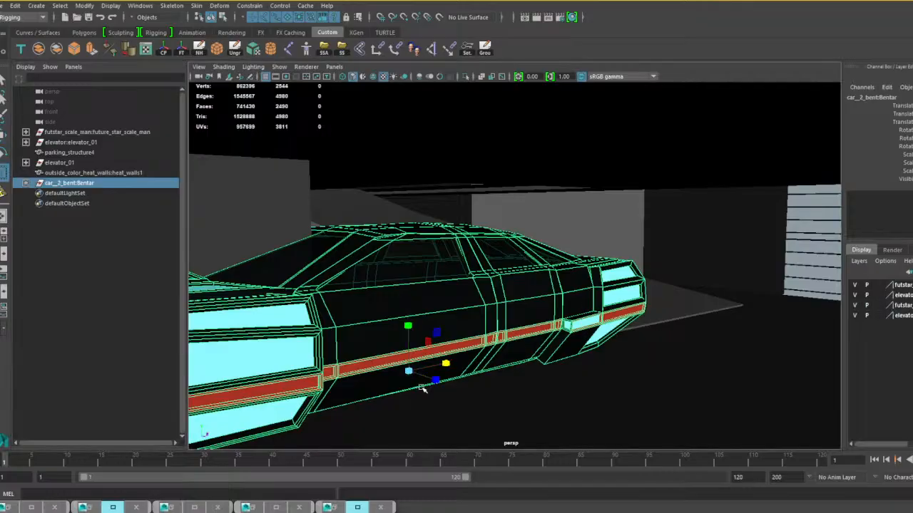
drag(408, 372, 231, 395)
alt+drag(422, 397, 350, 391)
alt+right_drag(349, 391, 421, 394)
alt+drag(421, 393, 468, 399)
alt+middle_drag(468, 399, 526, 385)
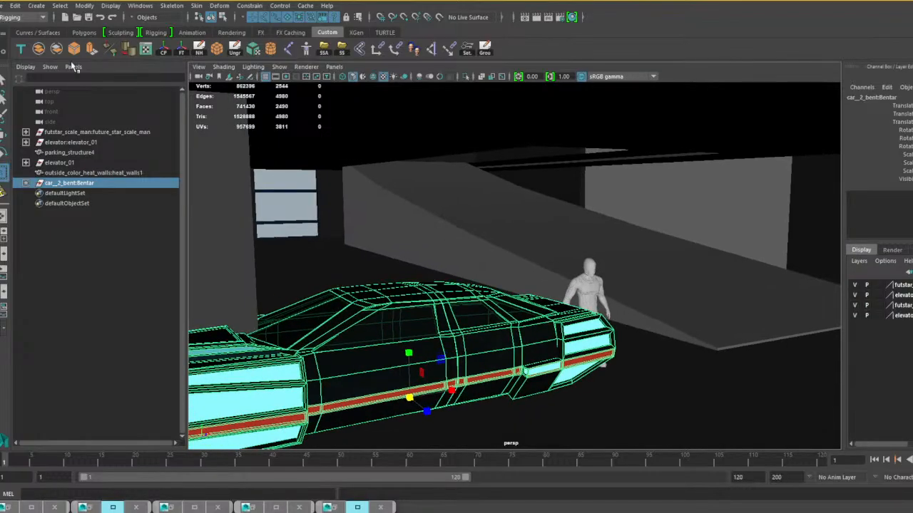
Combine the Bentar car group into one mesh and rotate it horizontally so its front points towards the elevator.
click(39, 49)
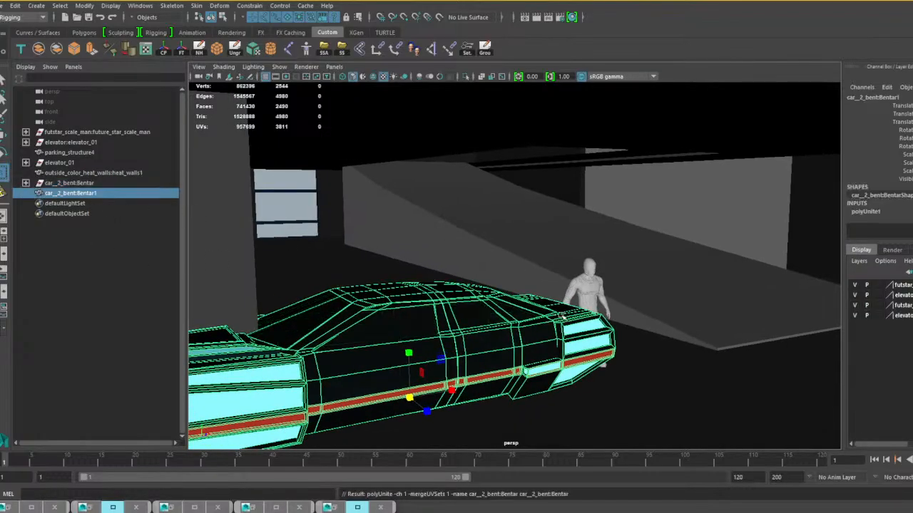
key(e)
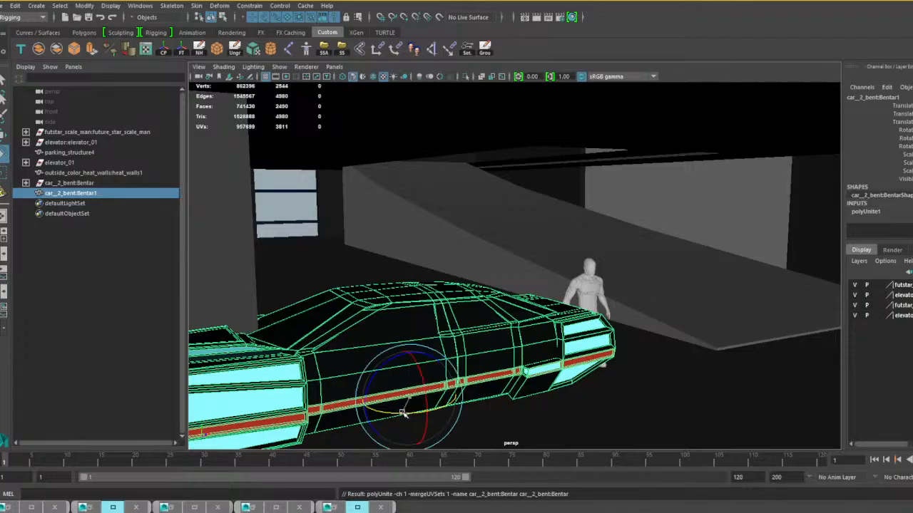
drag(403, 413, 472, 408)
drag(410, 412, 412, 408)
alt+drag(464, 381, 430, 330)
alt+right_drag(430, 330, 508, 347)
alt+drag(507, 348, 540, 317)
key(w)
key(e)
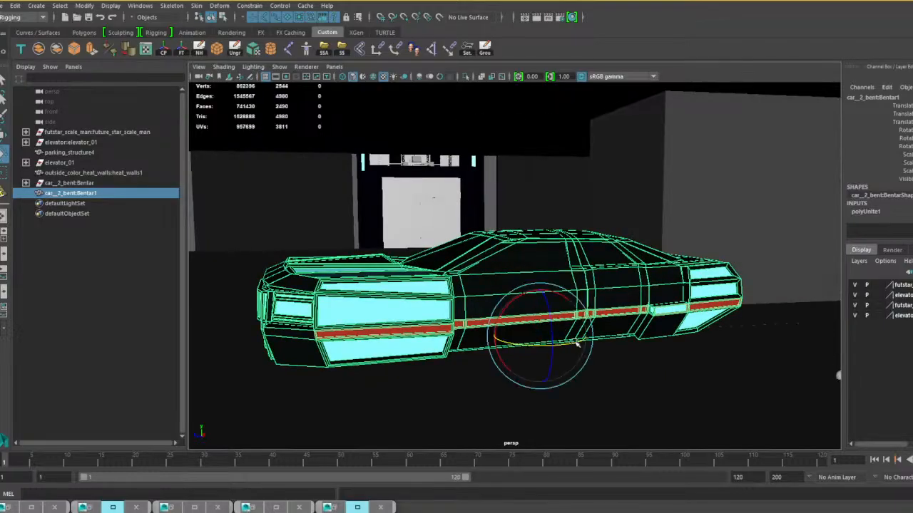
drag(581, 343, 513, 346)
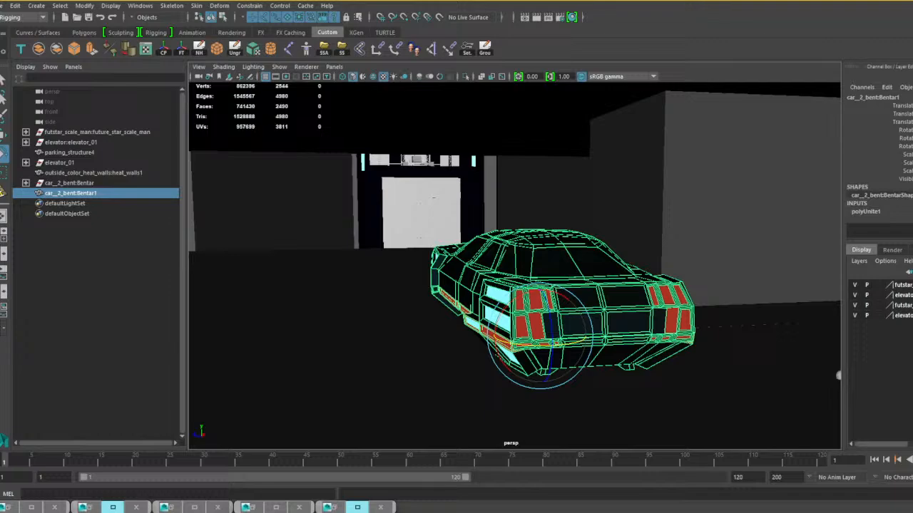
Fine-tune the Bentar car's horizontal rotation and slide it along the parking-level floor, keeping the combined mesh selected.
drag(557, 346, 560, 346)
key(w)
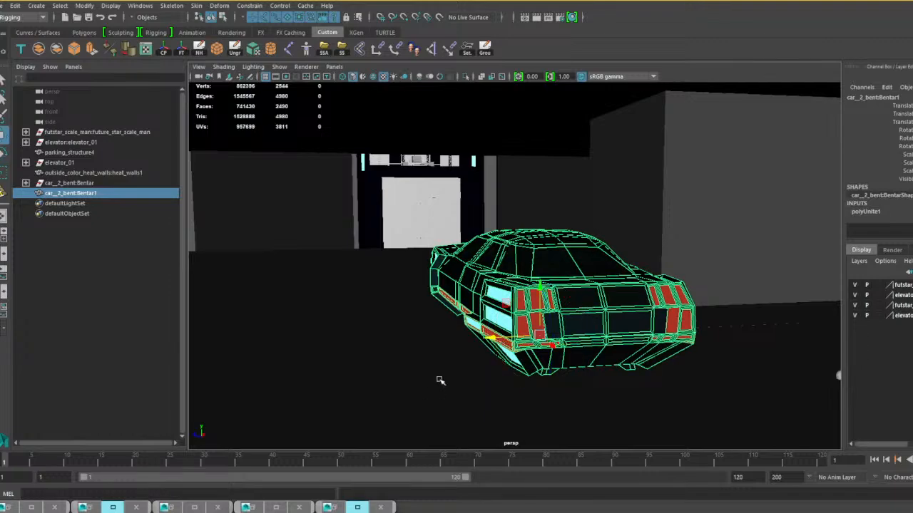
alt+drag(487, 341, 591, 336)
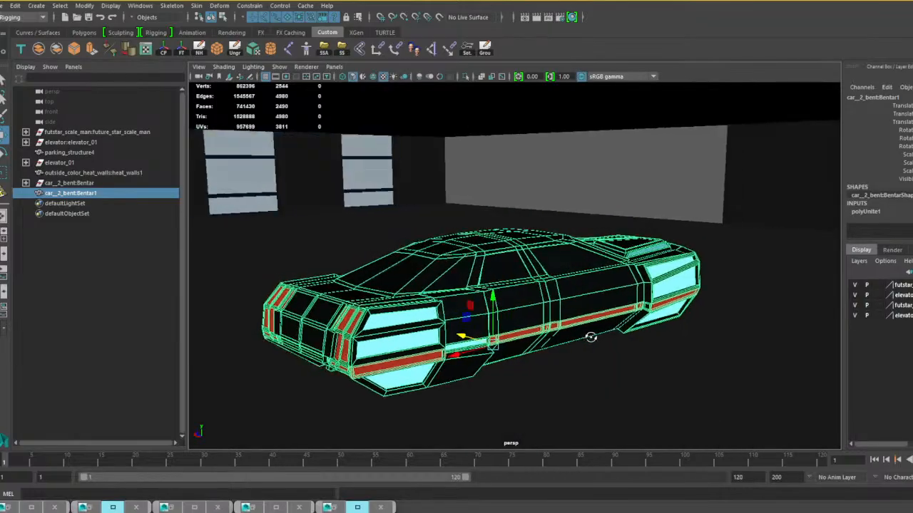
click(544, 180)
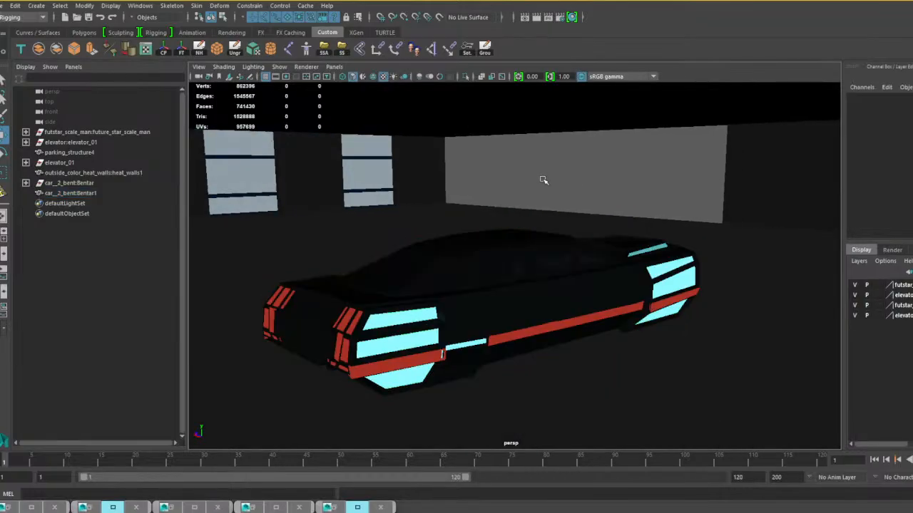
click(432, 200)
click(517, 321)
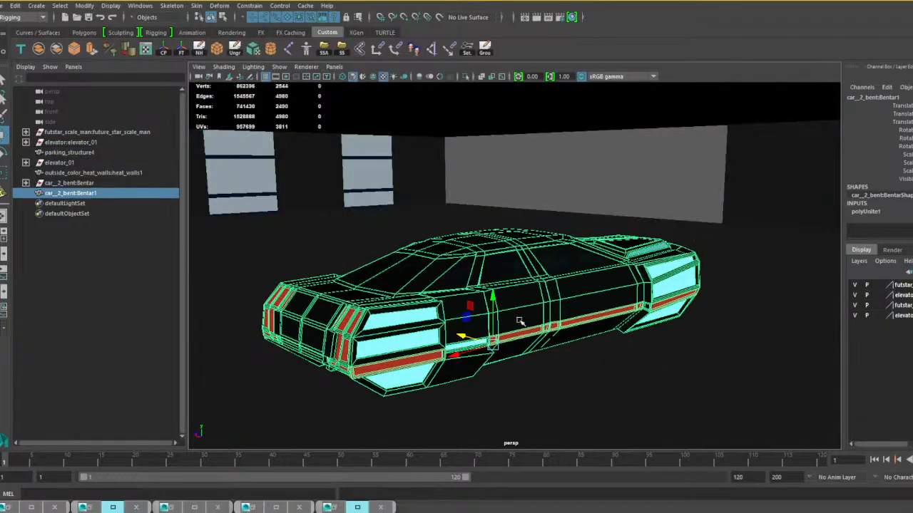
alt+drag(520, 321, 542, 306)
Look around the parking level to check the Bentar car's placement and examine the floor area by the pillar, ramp and scale figure.
scroll(545, 309, down, 5)
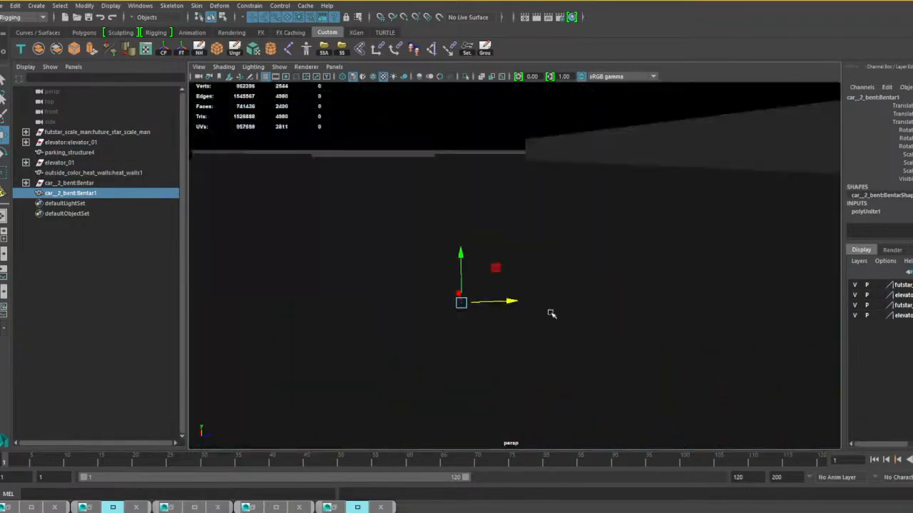
alt+middle_drag(549, 323, 525, 281)
alt+drag(525, 281, 606, 265)
alt+middle_drag(606, 265, 512, 294)
mouse_move(513, 294)
alt+mouse_down()
mouse_move(534, 295)
mouse_move(527, 301)
alt+mouse_up()
drag(398, 286, 743, 226)
alt+middle_drag(743, 226, 527, 246)
alt+drag(527, 246, 595, 277)
drag(440, 280, 339, 252)
drag(390, 271, 417, 276)
alt+drag(511, 285, 459, 282)
alt+middle_drag(545, 283, 339, 305)
alt+drag(509, 279, 557, 268)
alt+drag(532, 304, 483, 304)
alt+middle_drag(485, 304, 909, 220)
alt+drag(474, 259, 575, 302)
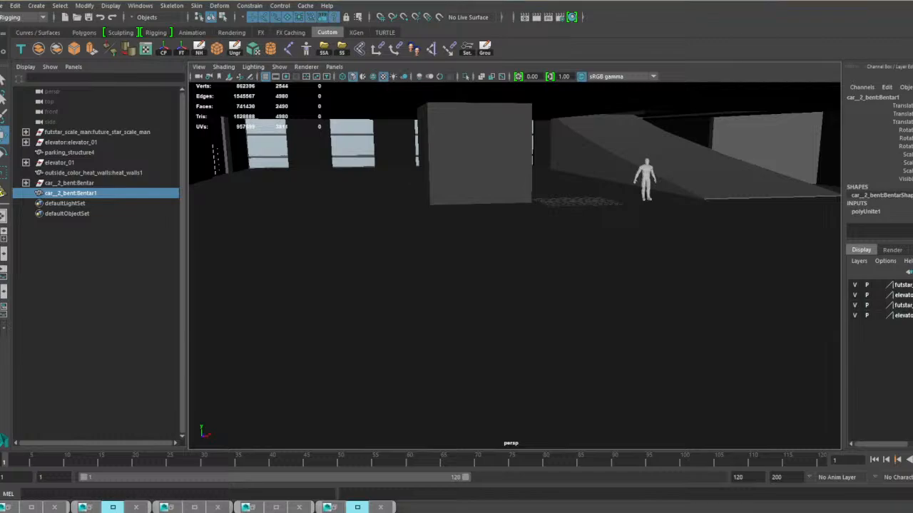
Paste the Corvee car into the scene and group its corvee_2301 and inner_car parts together.
key(ctrl+v)
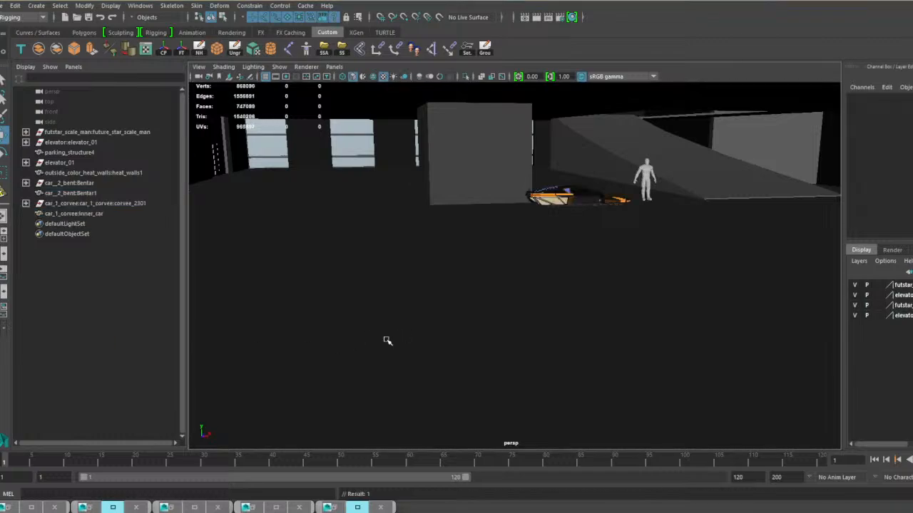
click(91, 205)
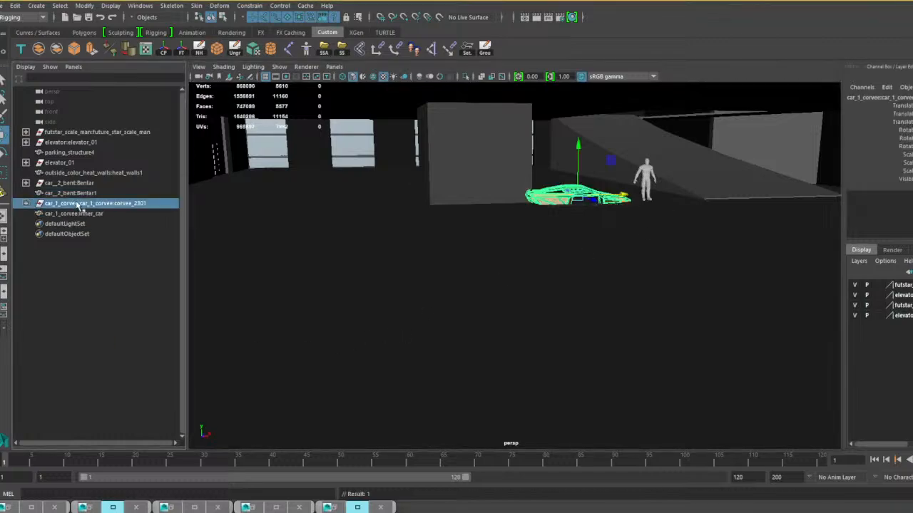
shift+click(96, 214)
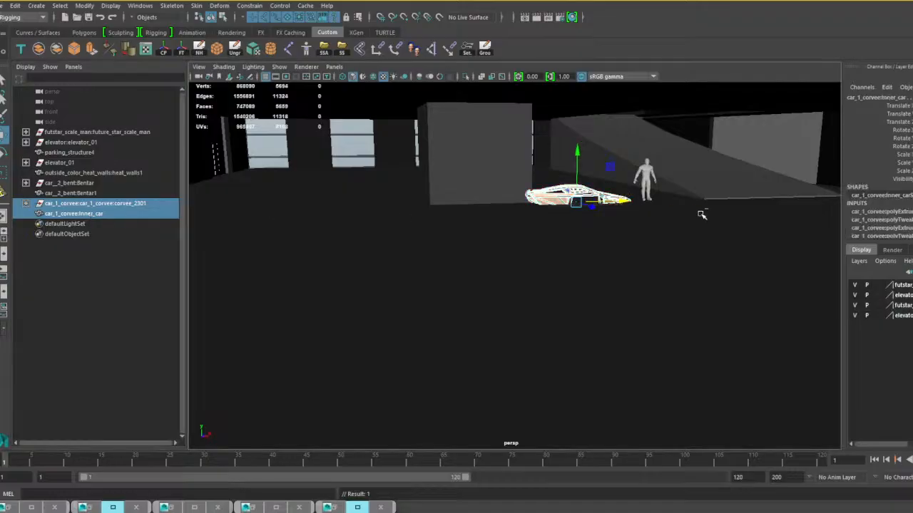
key(ctrl+g)
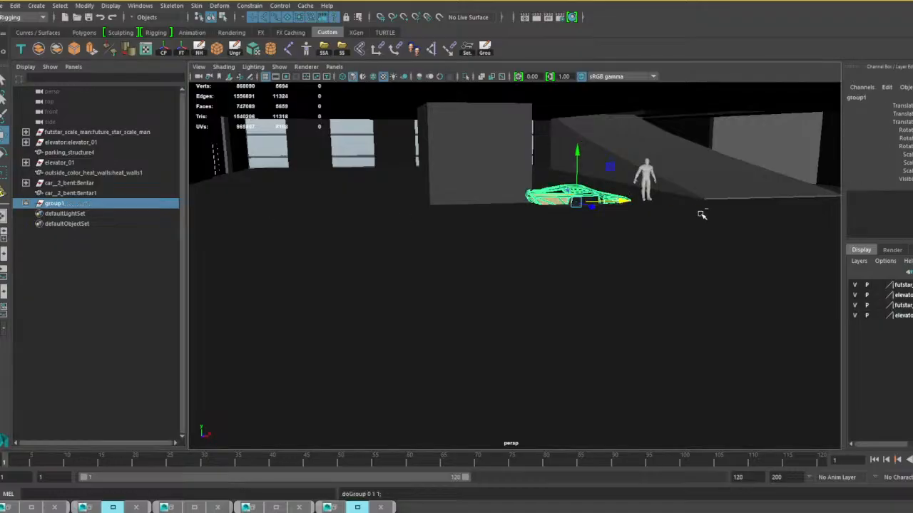
Rename the new Corvee car group as corvee_01.
double_click(55, 204)
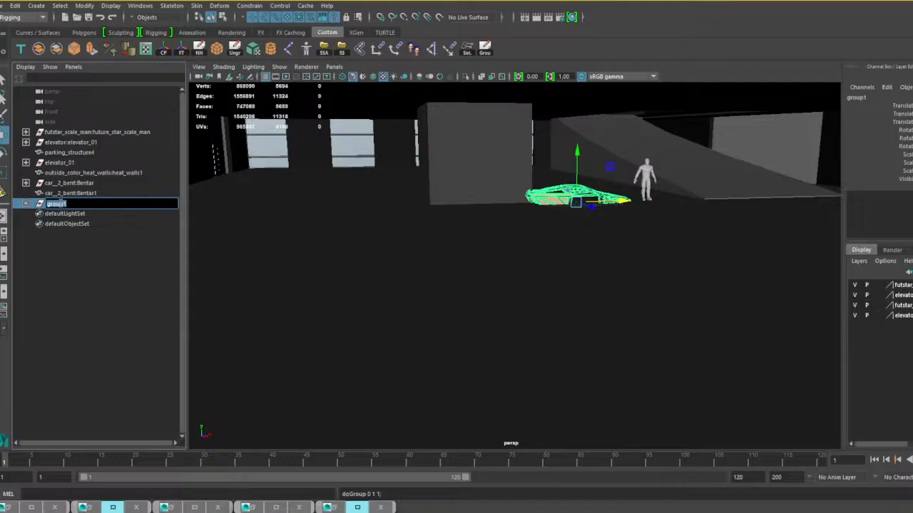
text(corvee_01)
key(Return)
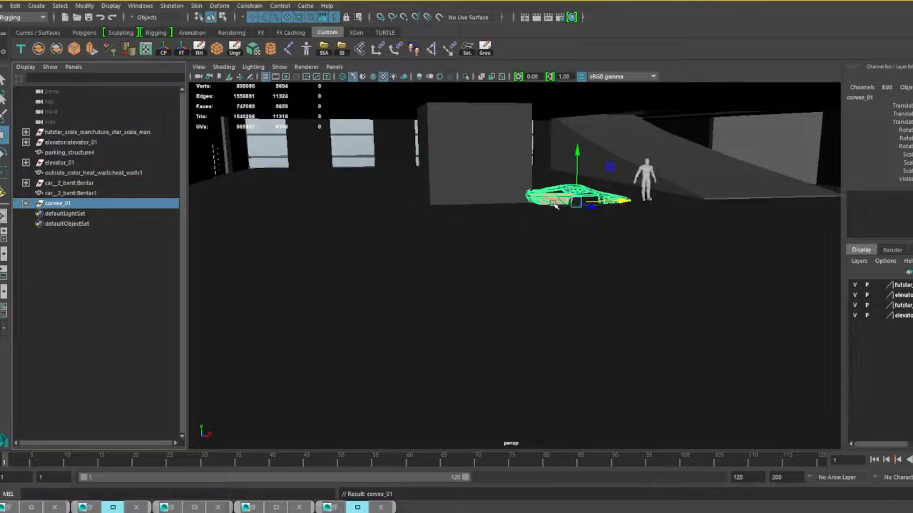
Rotate the corvee_01 group horizontally so the car's front points away from the windows behind it.
key(e)
drag(618, 206, 552, 218)
alt+drag(616, 193, 425, 236)
scroll(427, 237, up, 3)
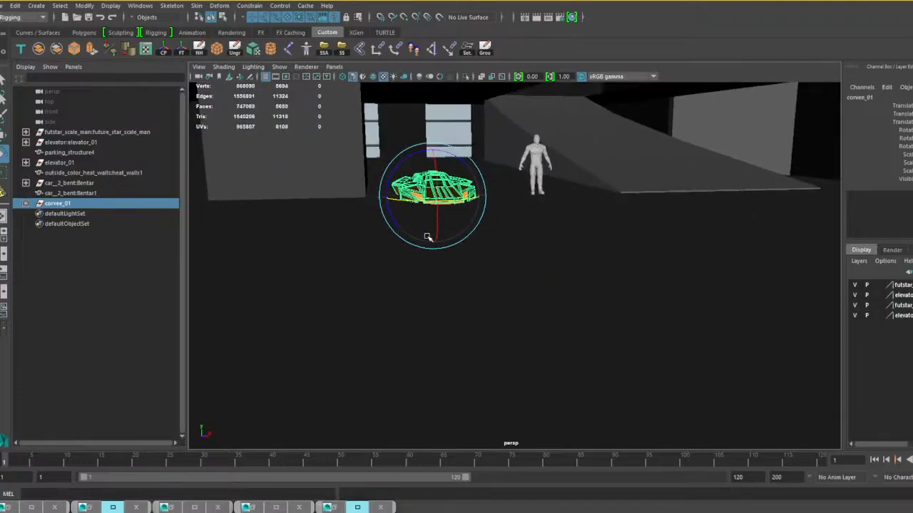
Scale corvee_01 up uniformly to suit the human figure and shift the car sideways towards it.
key(w)
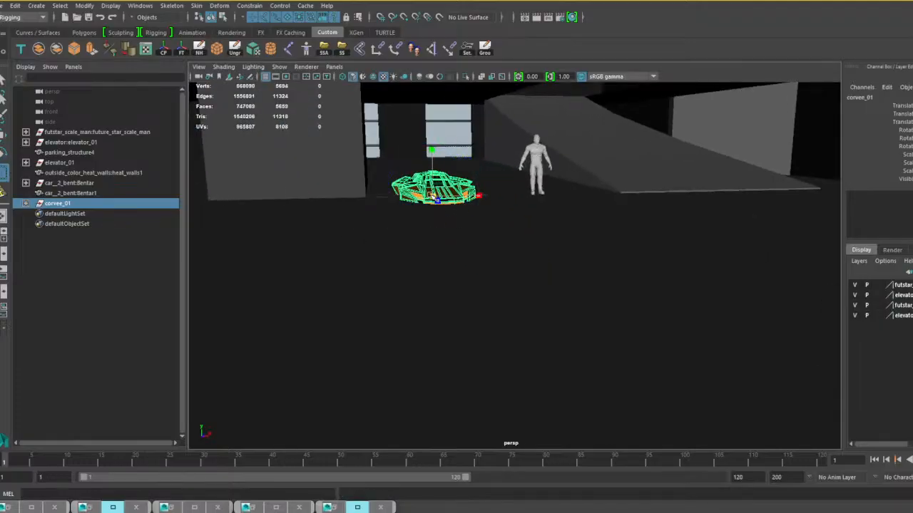
drag(433, 197, 463, 199)
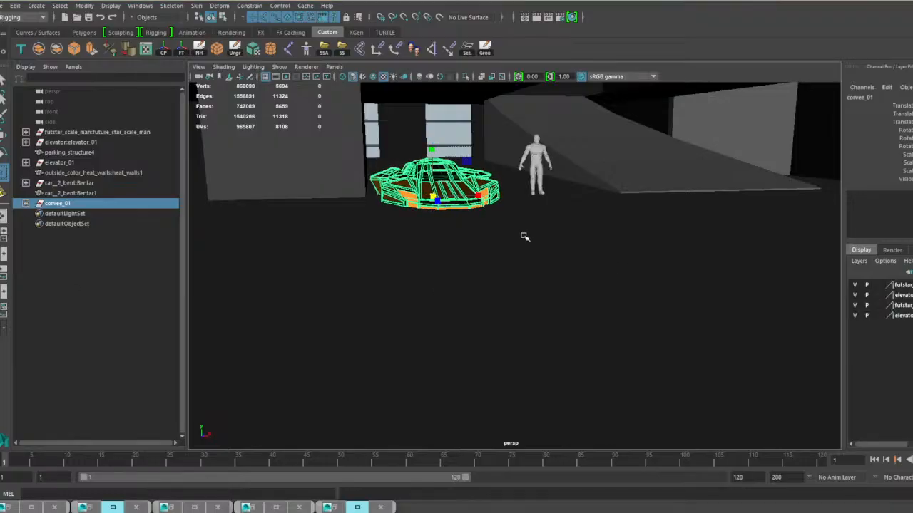
key(w)
drag(481, 197, 503, 196)
alt+middle_drag(548, 252, 546, 271)
scroll(534, 289, up, 4)
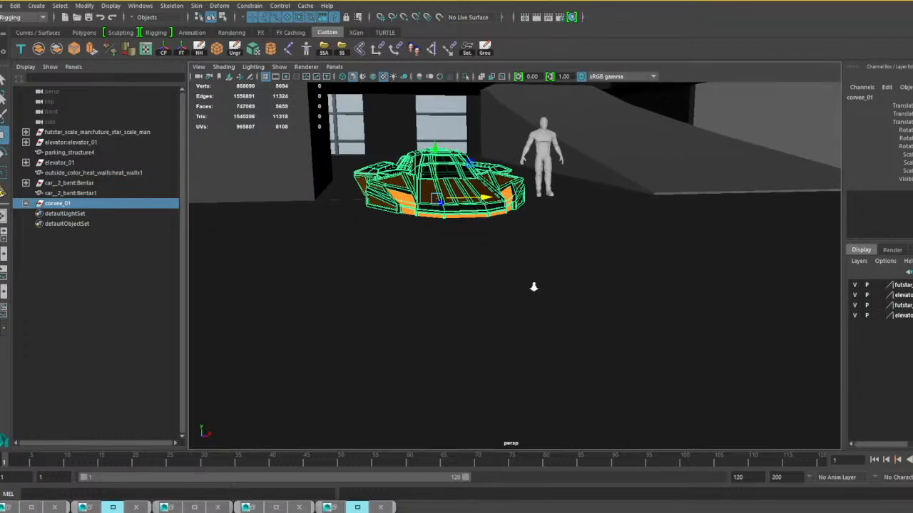
Raise the corvee_01 car slightly above the parking-level floor.
scroll(535, 287, up, 4)
alt+middle_drag(534, 173, 501, 303)
alt+drag(501, 303, 499, 313)
alt+middle_drag(499, 313, 602, 277)
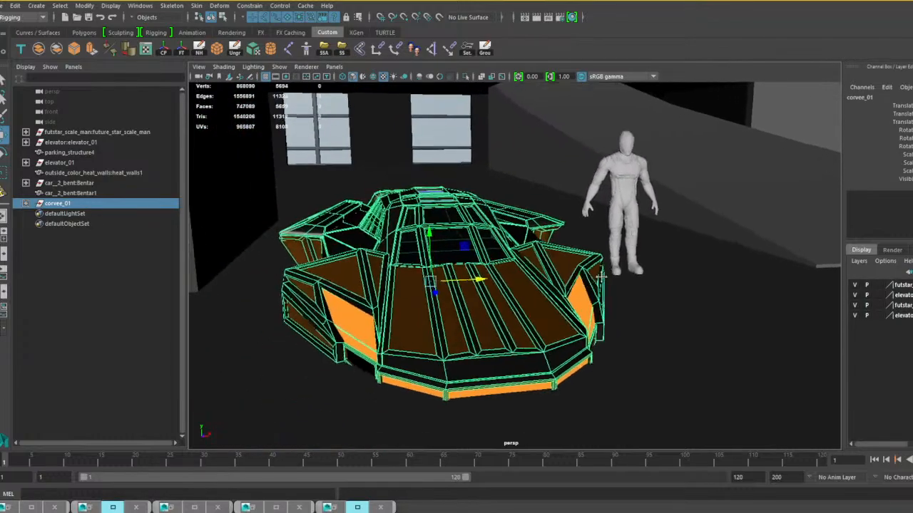
alt+drag(433, 240, 442, 215)
Examine the Corvee's size and height from several sides against the scale figure, pillar and Bentar car.
alt+drag(650, 278, 586, 279)
alt+middle_drag(664, 290, 500, 275)
scroll(500, 275, down, 2)
alt+drag(553, 312, 652, 276)
alt+middle_drag(677, 303, 561, 313)
scroll(561, 313, down, 2)
alt+drag(613, 321, 535, 336)
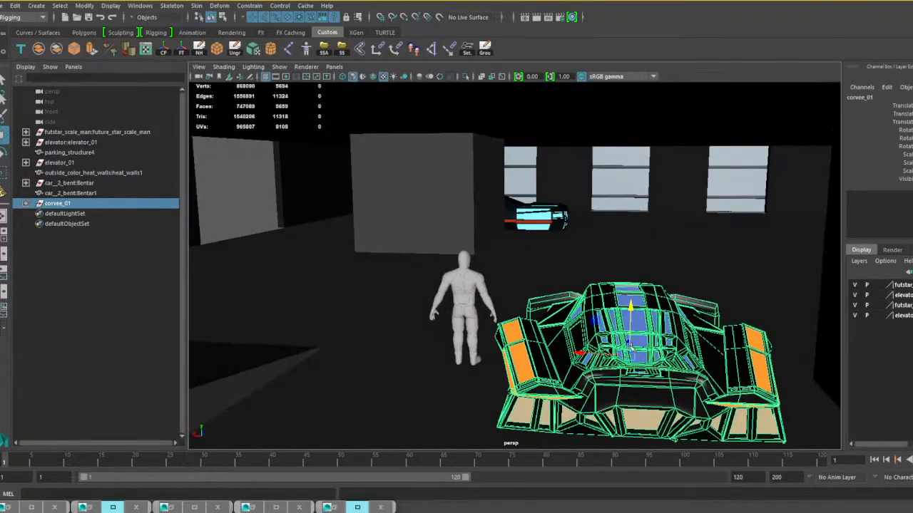
alt+drag(670, 365, 489, 358)
alt+right_drag(489, 359, 425, 322)
alt+middle_drag(449, 350, 468, 348)
alt+drag(468, 347, 484, 347)
alt+right_drag(485, 346, 532, 326)
alt+middle_drag(533, 327, 481, 299)
alt+drag(481, 299, 447, 301)
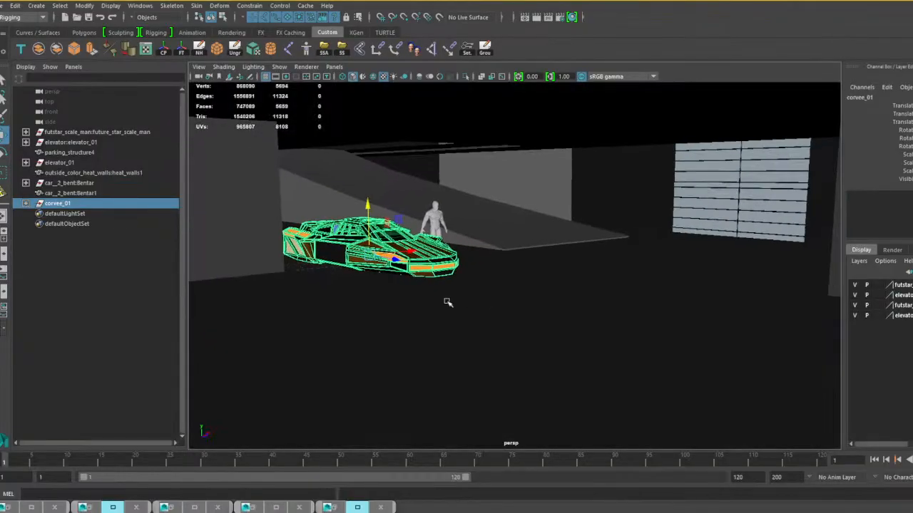
alt+middle_drag(447, 301, 503, 292)
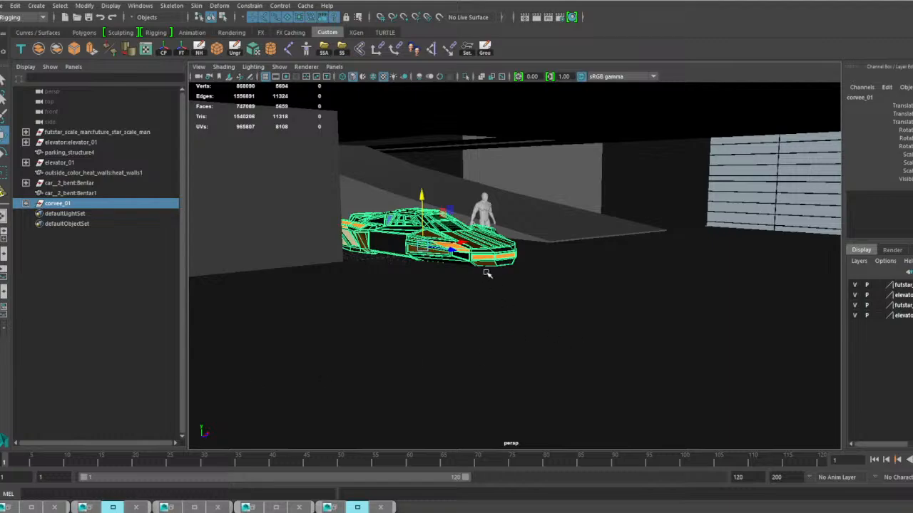
Move corvee_01 lengthwise from beside the pillar past the Bentar car to the open floor near the side windows.
alt+drag(450, 296, 510, 293)
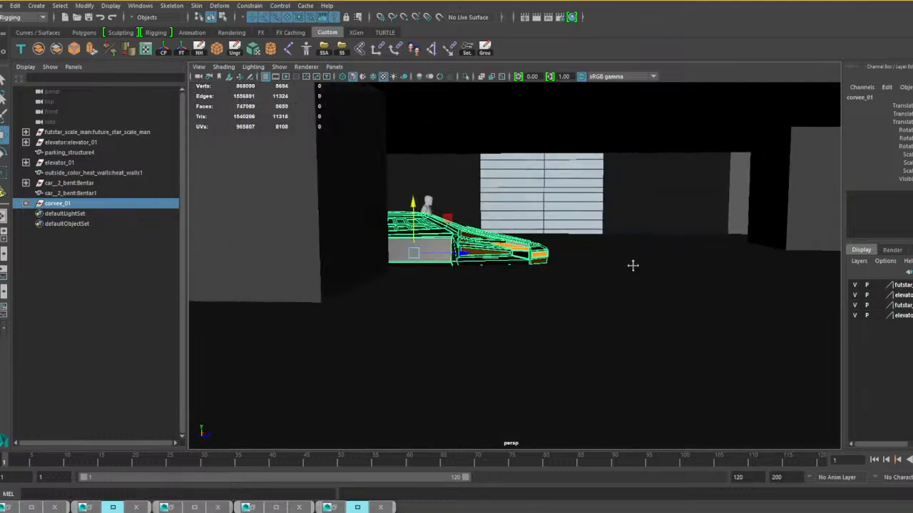
alt+middle_drag(633, 266, 402, 274)
alt+drag(402, 274, 452, 278)
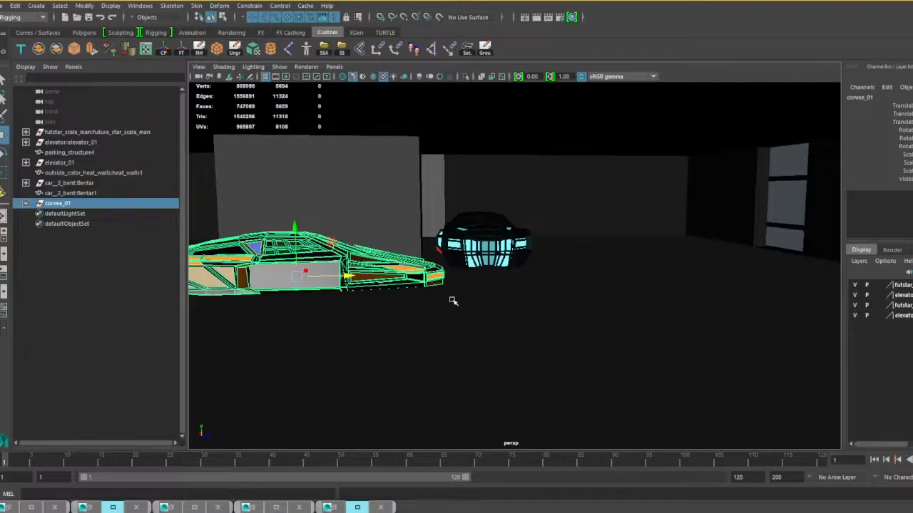
alt+drag(355, 280, 615, 283)
middle_drag(615, 283, 834, 282)
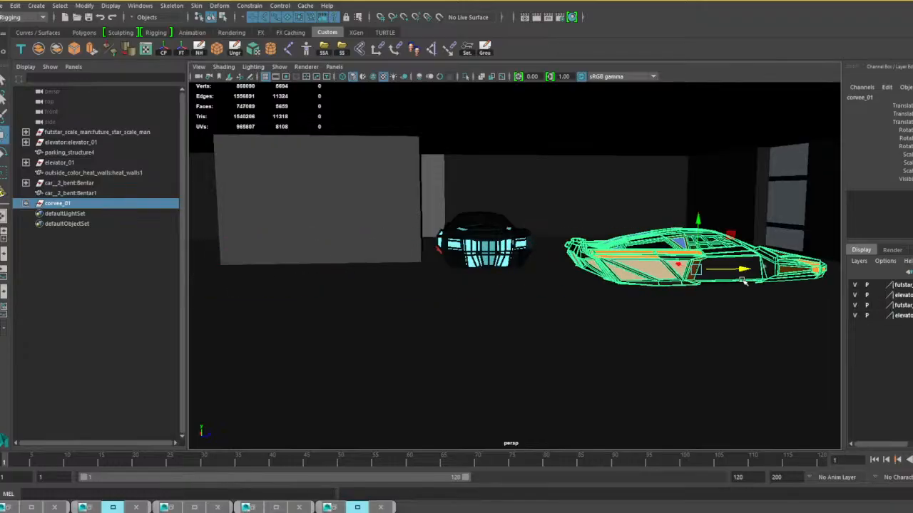
Turn corvee_01 horizontally towards the Bentar car's facing direction and adjust its position on the floor.
key(e)
middle_drag(734, 284, 667, 282)
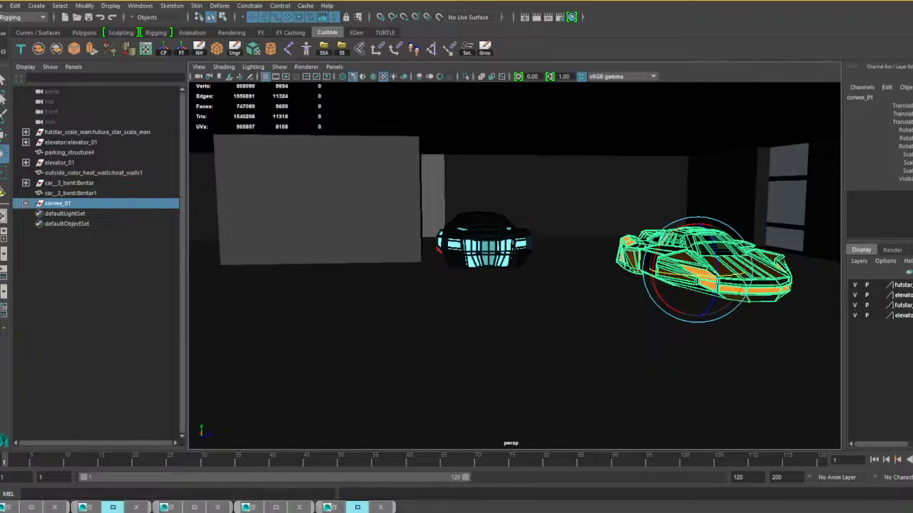
key(w)
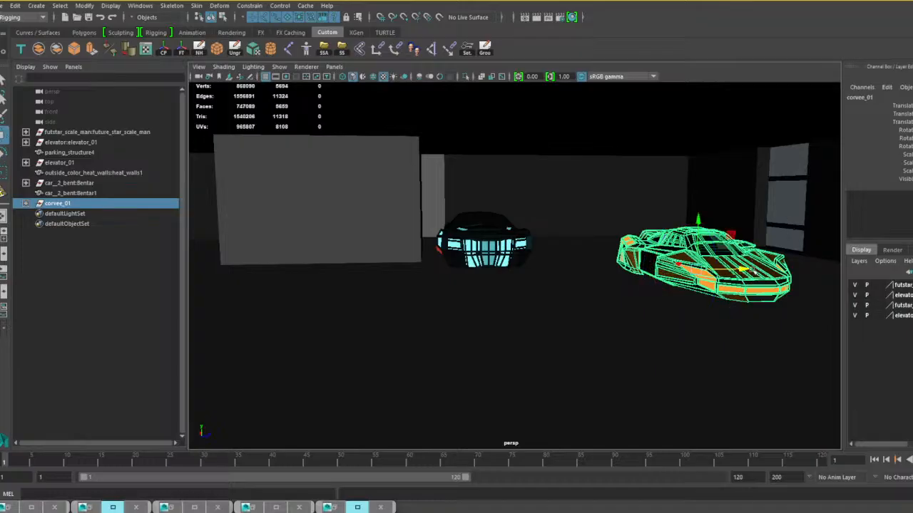
click(679, 269)
middle_drag(765, 273, 701, 272)
alt+drag(703, 273, 414, 318)
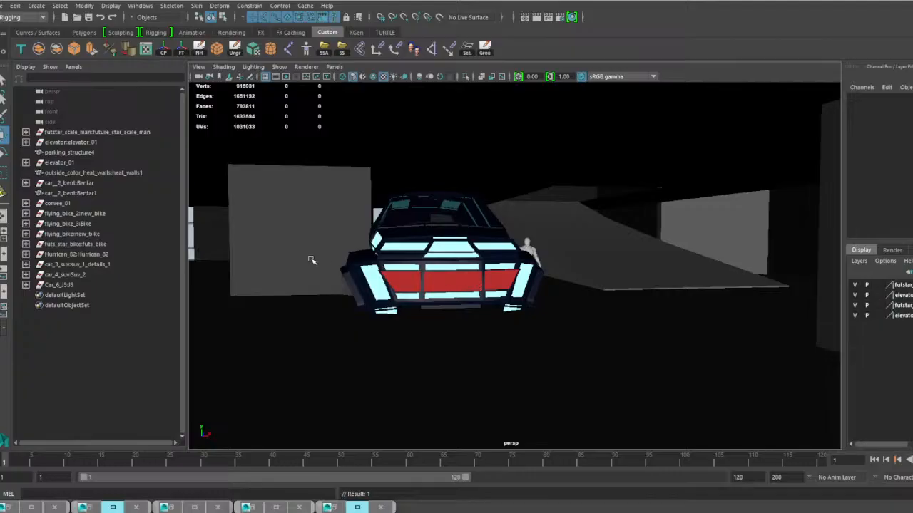
Select the whole car_3_suv group and adjust its uniform scale to suit the human scale figure.
click(441, 276)
key(Up)
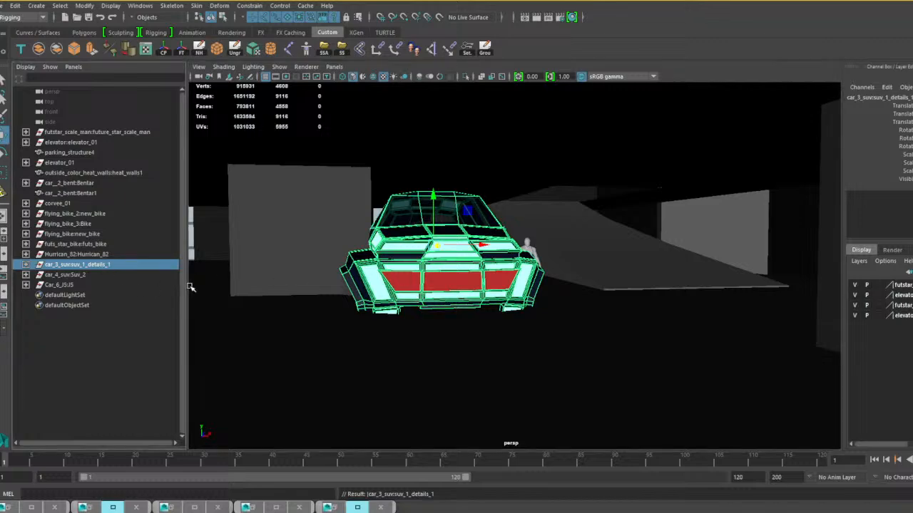
key(r)
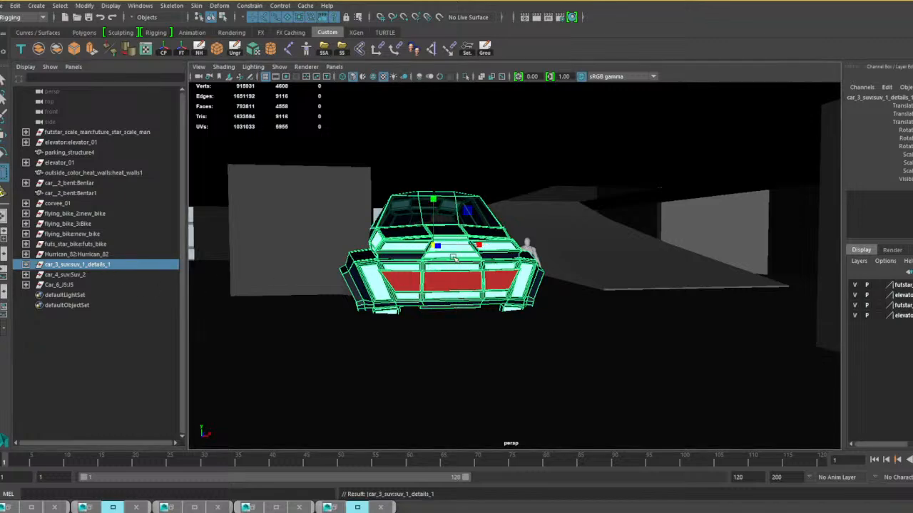
alt+drag(449, 310, 506, 311)
alt+right_drag(506, 311, 531, 299)
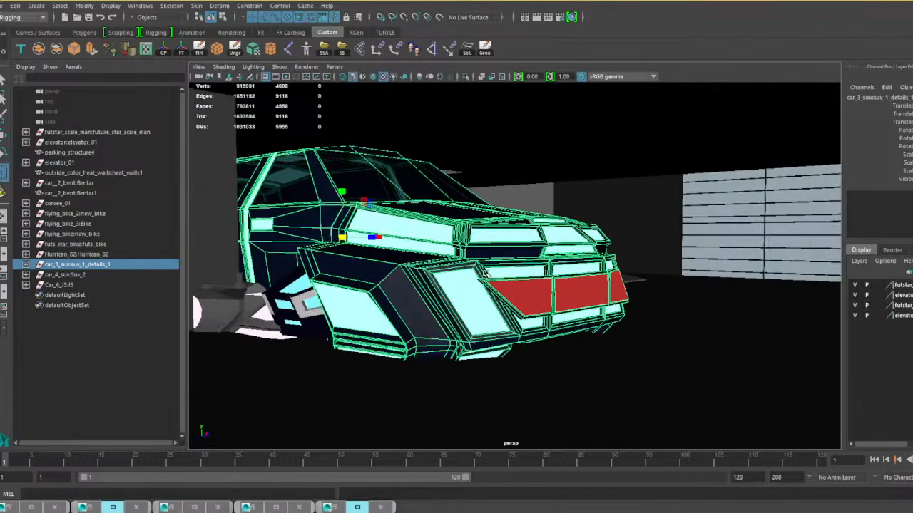
alt+middle_drag(513, 293, 569, 325)
alt+drag(568, 324, 482, 309)
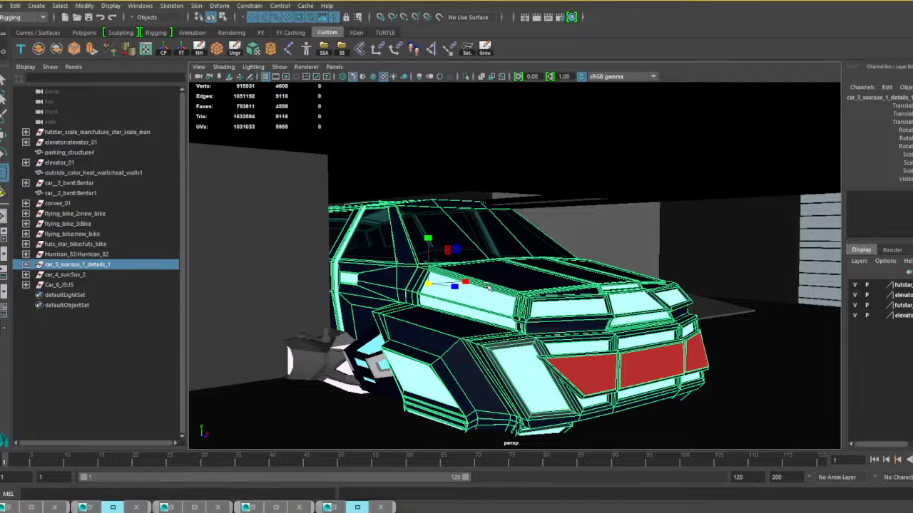
drag(426, 284, 261, 311)
alt+drag(571, 309, 489, 325)
drag(412, 276, 503, 303)
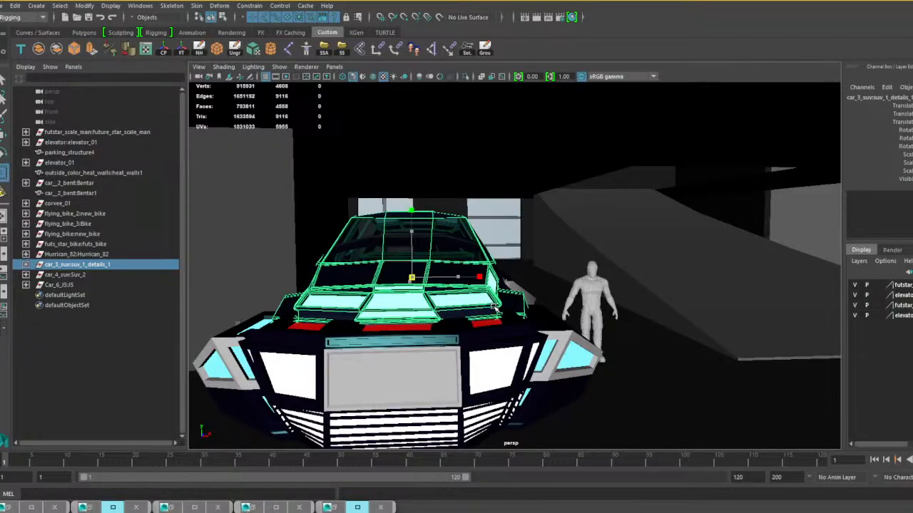
alt+right_drag(503, 303, 351, 304)
alt+drag(351, 305, 491, 323)
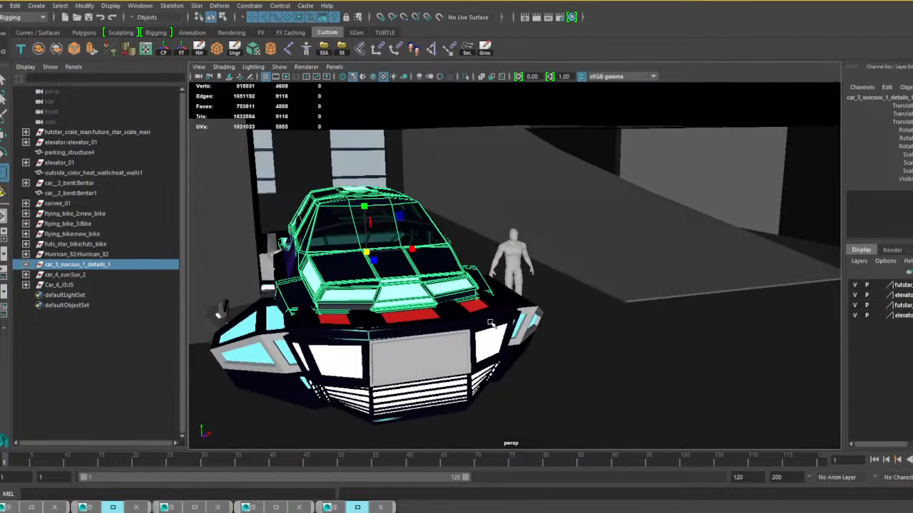
Move the car_3_suv group sideways out of the overlapping vehicle to the open floor on the scale figure's other side.
key(w)
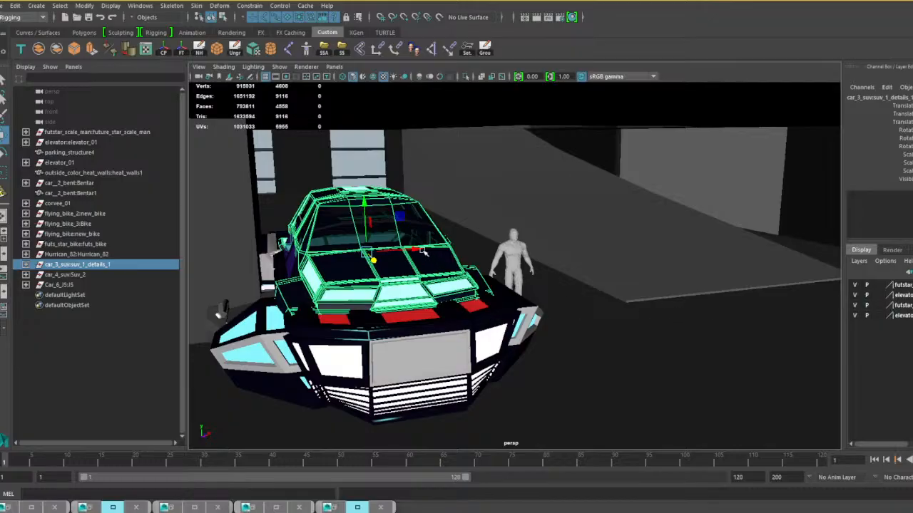
drag(423, 251, 628, 265)
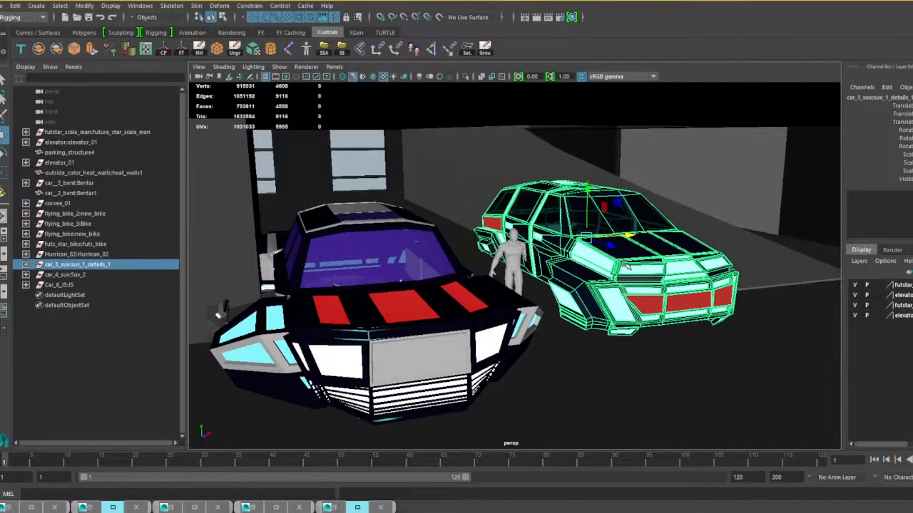
alt+right_drag(625, 264, 648, 268)
alt+drag(627, 268, 556, 271)
alt+middle_drag(556, 271, 407, 272)
alt+drag(407, 273, 464, 278)
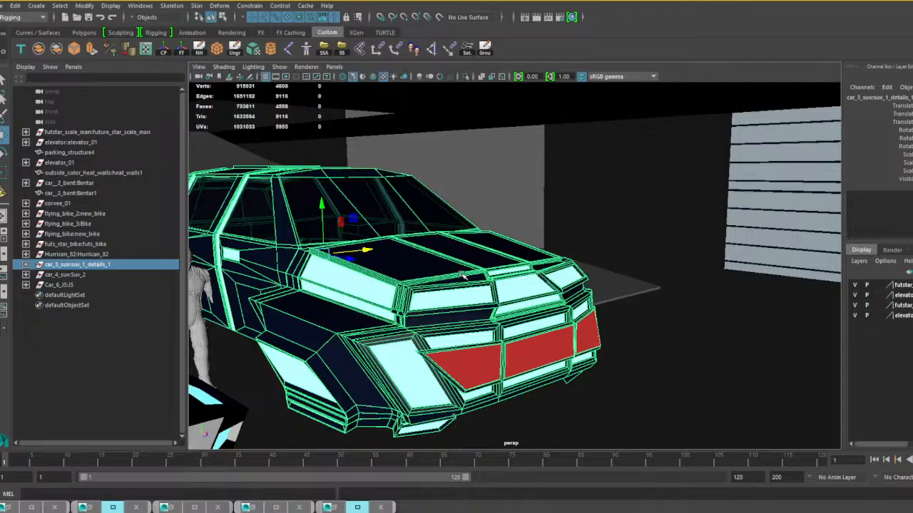
Lower the car_3_suv group vertically onto the parking floor beside the human scale figure.
mouse_move(464, 282)
alt+mouse_down()
mouse_move(525, 285)
mouse_move(493, 275)
mouse_move(406, 281)
mouse_move(451, 279)
alt+mouse_up()
scroll(539, 296, down, 4)
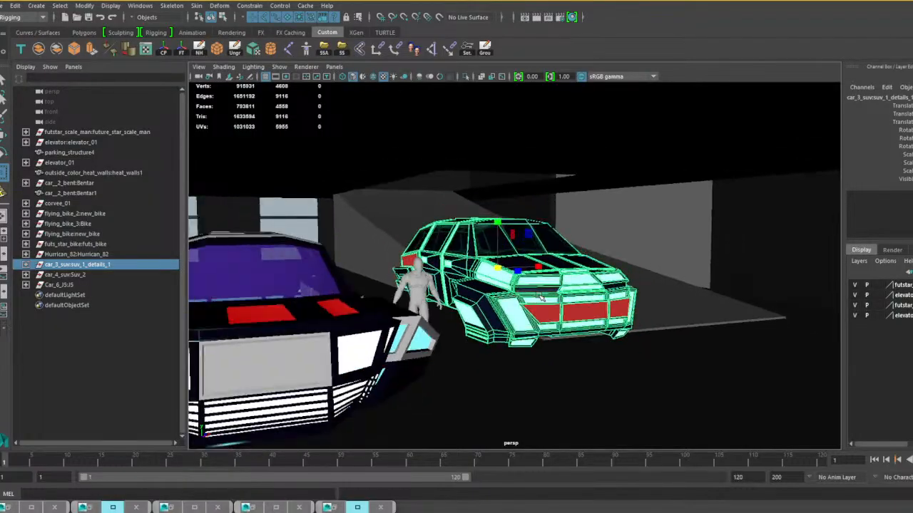
alt+drag(541, 297, 666, 310)
key(w)
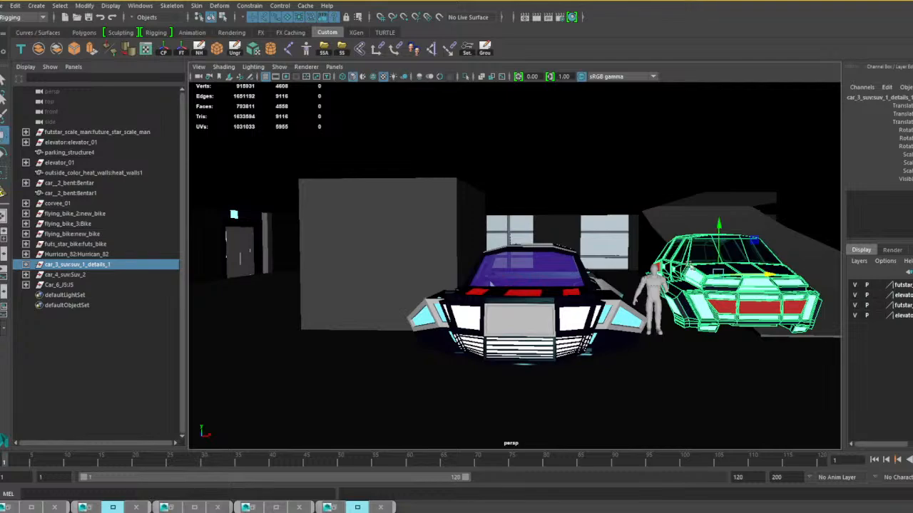
drag(721, 223, 723, 248)
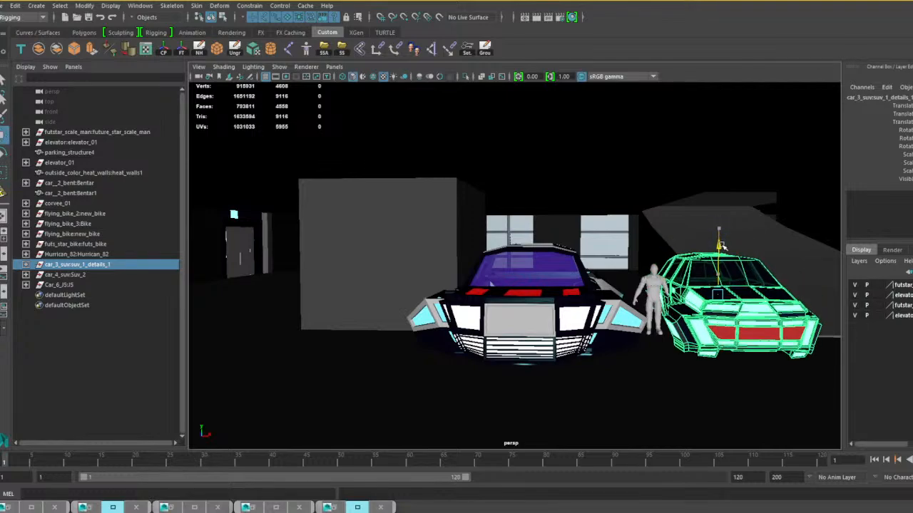
alt+drag(627, 306, 577, 310)
alt+right_drag(578, 311, 618, 324)
alt+drag(617, 323, 628, 326)
alt+right_drag(629, 326, 598, 322)
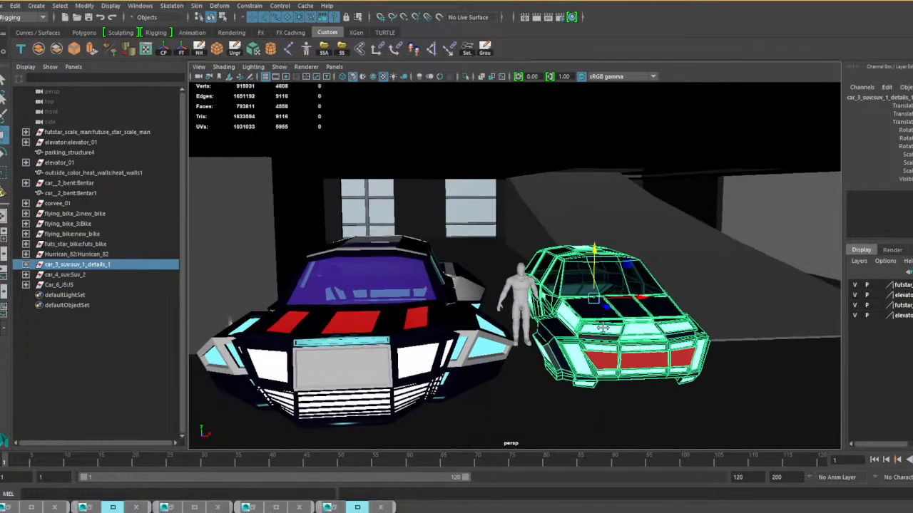
Move the car_3_suv group sideways past the pillar and back to the open floor near the windows.
alt+drag(597, 322, 202, 314)
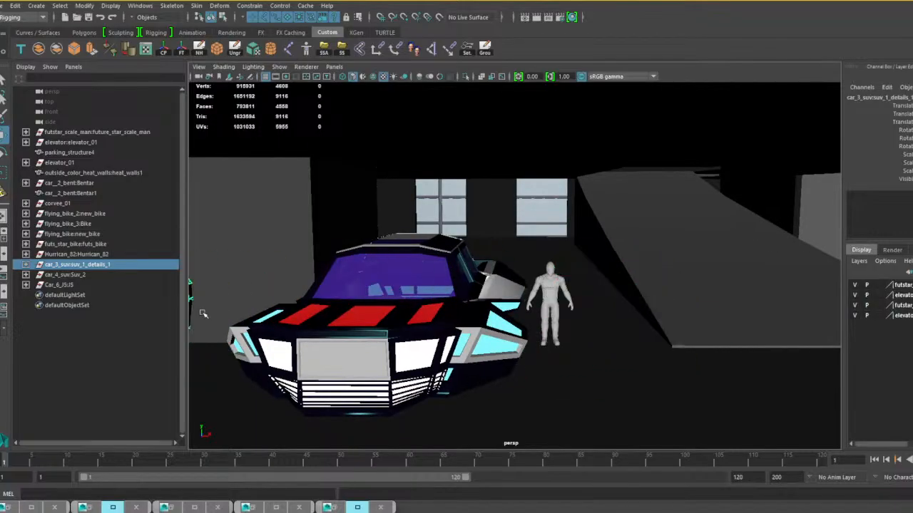
alt+middle_drag(206, 314, 534, 316)
alt+middle_drag(400, 326, 539, 333)
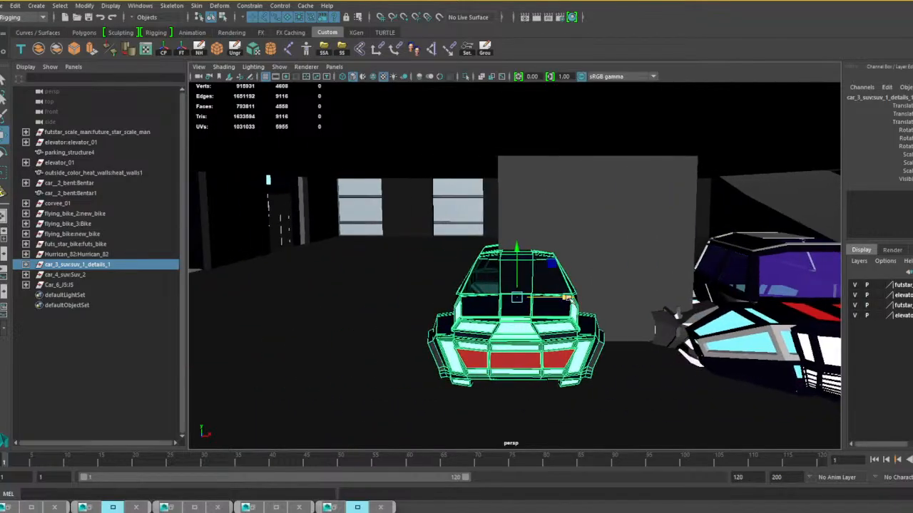
drag(568, 298, 470, 299)
alt+drag(474, 317, 346, 261)
alt+middle_drag(613, 306, 483, 307)
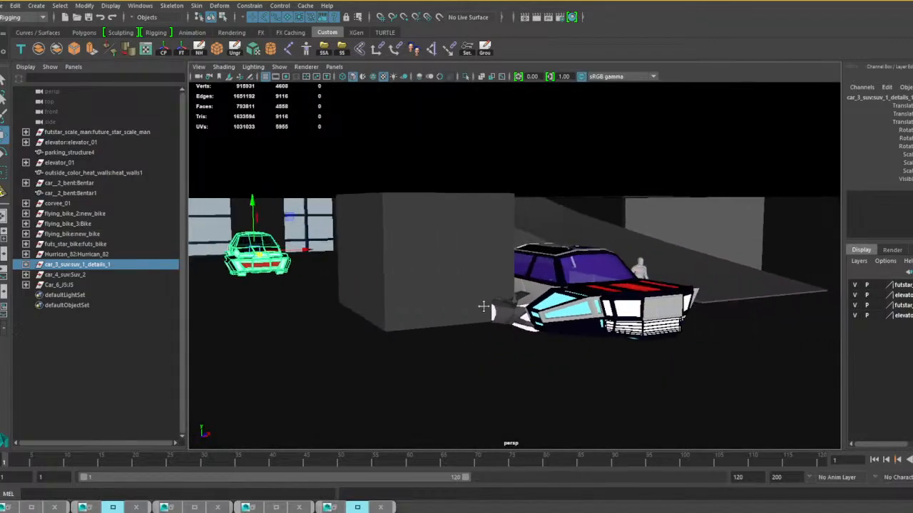
Select the whole car_4_suv group and scale it down slightly and uniformly to suit the human scale figure.
alt+drag(659, 341, 622, 303)
click(601, 313)
click(622, 301)
key(Up)
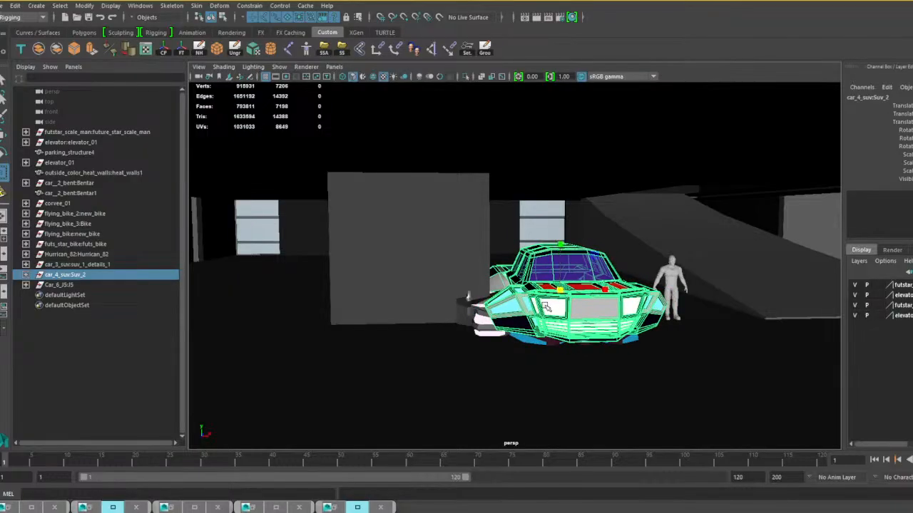
alt+drag(702, 330, 595, 346)
alt+right_drag(595, 346, 635, 352)
alt+drag(634, 352, 575, 353)
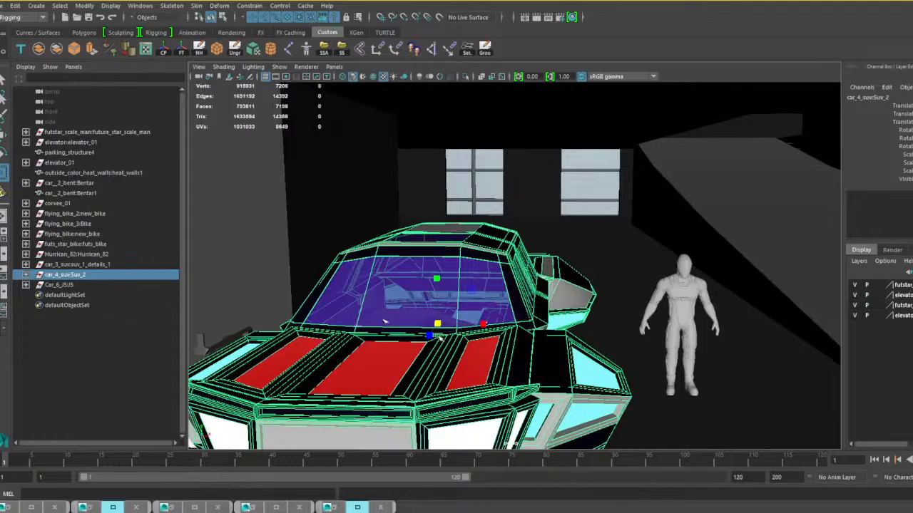
mouse_move(439, 324)
mouse_down()
mouse_move(395, 325)
mouse_move(403, 325)
mouse_up()
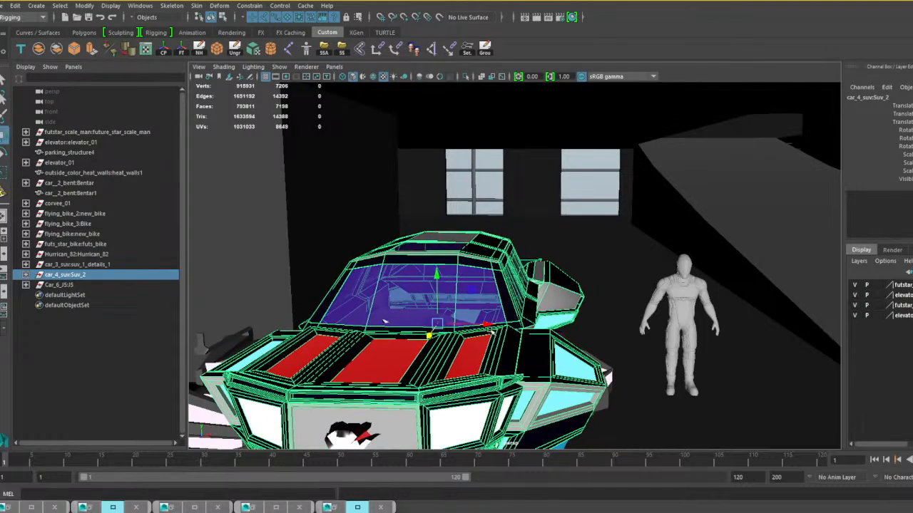
Move the car_4_suv group out of the overlapping vehicles and back beside car_3_suv near the windows.
drag(490, 328, 891, 328)
alt+middle_drag(735, 335, 479, 337)
alt+drag(479, 337, 655, 349)
scroll(565, 347, down, 5)
scroll(523, 342, down, 4)
scroll(523, 342, up, 7)
drag(551, 318, 210, 248)
alt+drag(531, 295, 396, 293)
Select the whole Hurrican_82 group, scale it down slightly and uniformly, and turn it to face the same way as car_4_suv.
drag(796, 262, 543, 308)
scroll(536, 313, down, 2)
alt+middle_drag(504, 352, 591, 322)
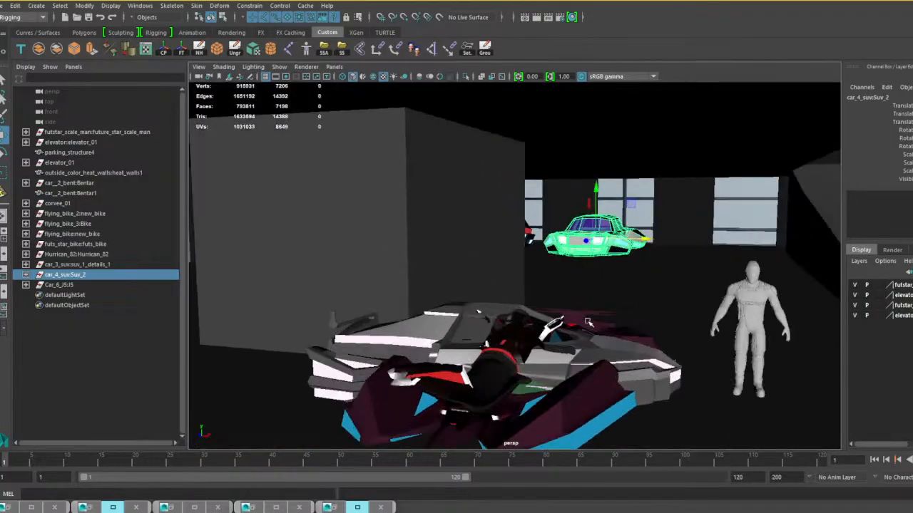
alt+drag(590, 322, 651, 367)
alt+middle_drag(652, 367, 584, 335)
alt+drag(583, 335, 564, 333)
click(563, 333)
key(Up)
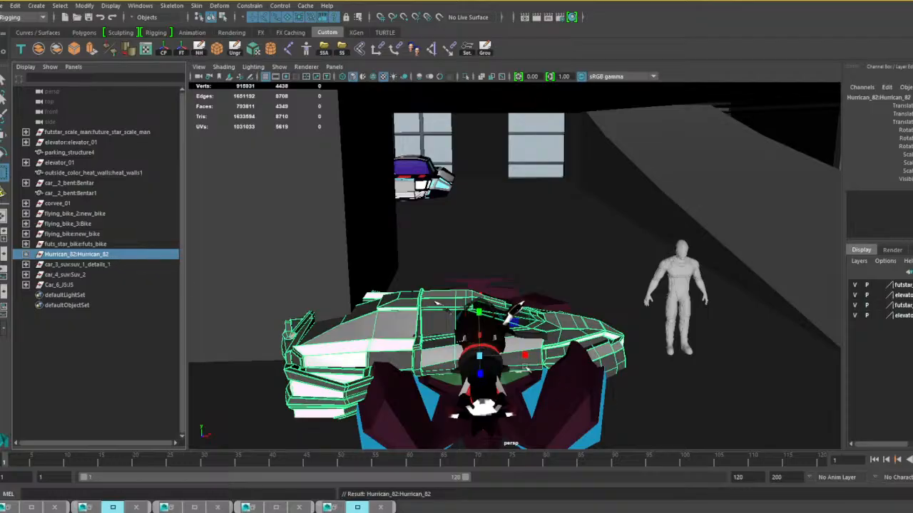
drag(482, 359, 466, 372)
key(e)
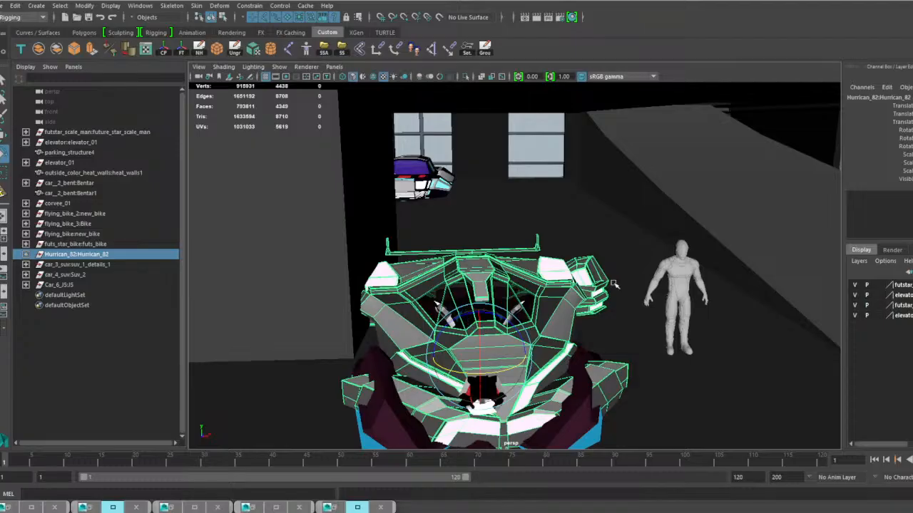
Move the Hurrican_82 group back beside car_4_suv in the window row and adjust its height above the floor.
drag(519, 363, 571, 195)
key(w)
key(w)
mouse_move(520, 146)
mouse_down()
mouse_move(524, 130)
mouse_move(525, 138)
mouse_up()
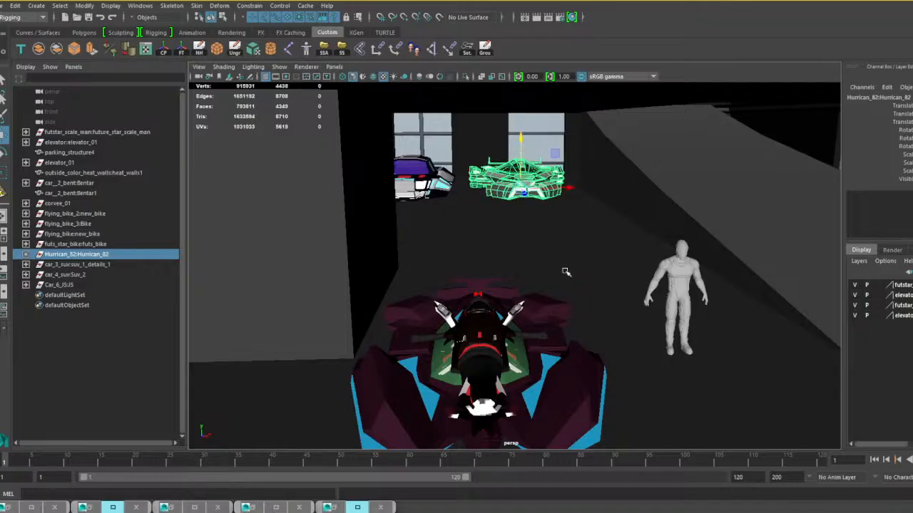
Select the whole Car_6 group, raise it above the floor and move it sideways off the bikes to the scale figure.
alt+drag(565, 308, 549, 356)
click(555, 357)
key(Up)
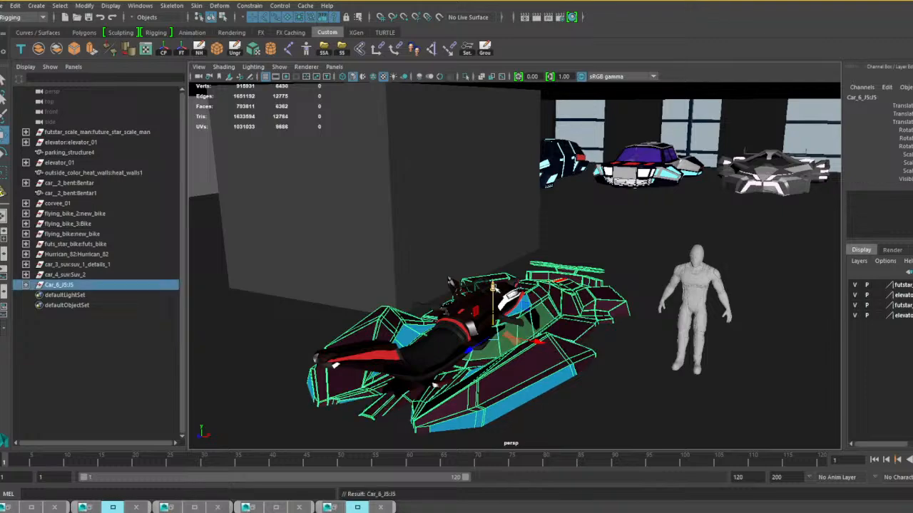
drag(494, 288, 495, 246)
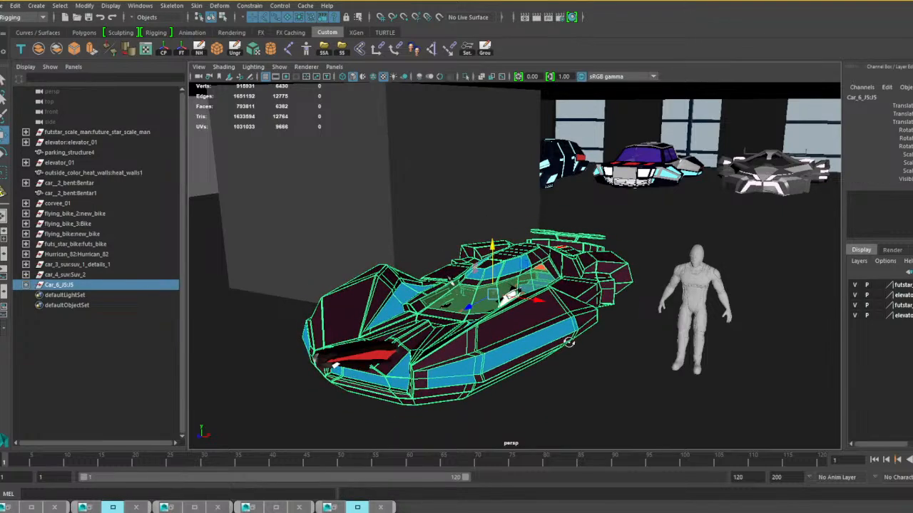
alt+drag(569, 343, 549, 328)
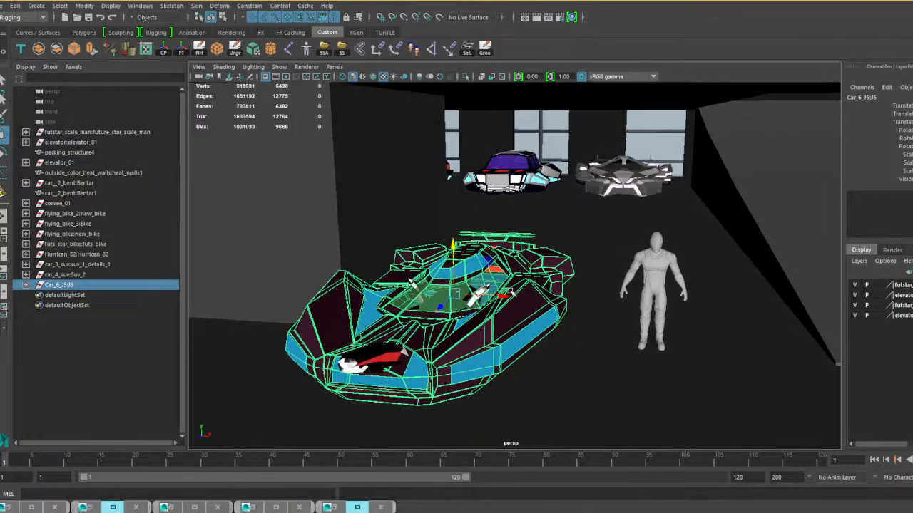
drag(499, 294, 689, 330)
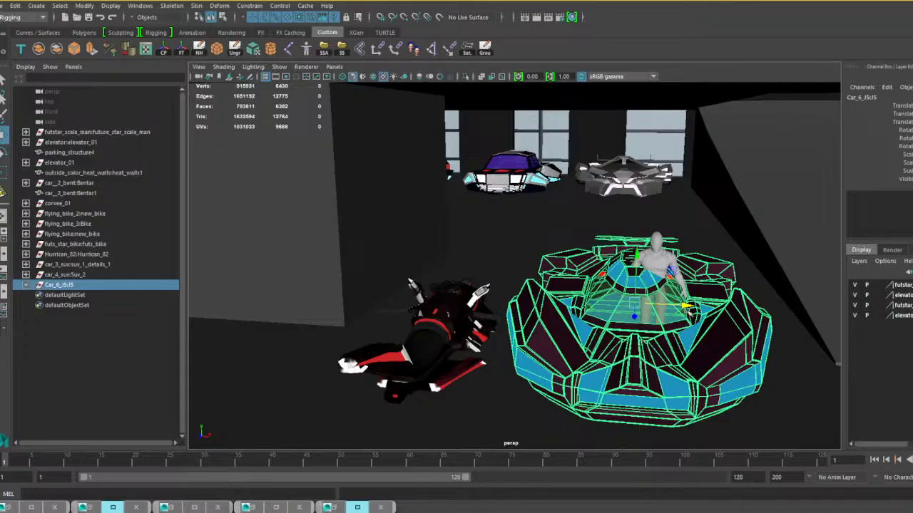
Scale the Car_6 group up uniformly to suit the human scale figure standing inside it.
key(r)
drag(634, 305, 730, 336)
alt+right_drag(731, 336, 682, 305)
alt+drag(683, 306, 683, 299)
alt+right_drag(684, 300, 698, 302)
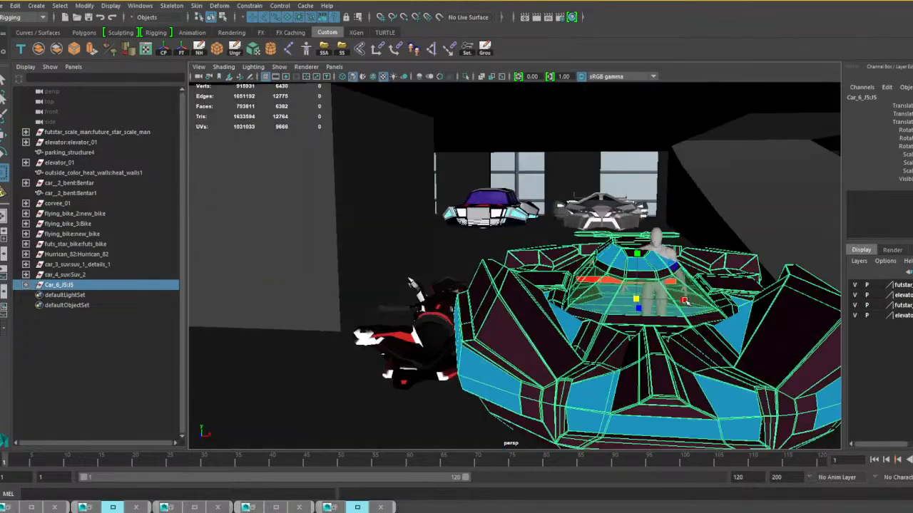
alt+drag(697, 303, 714, 303)
alt+middle_drag(715, 304, 660, 307)
alt+right_drag(660, 308, 687, 314)
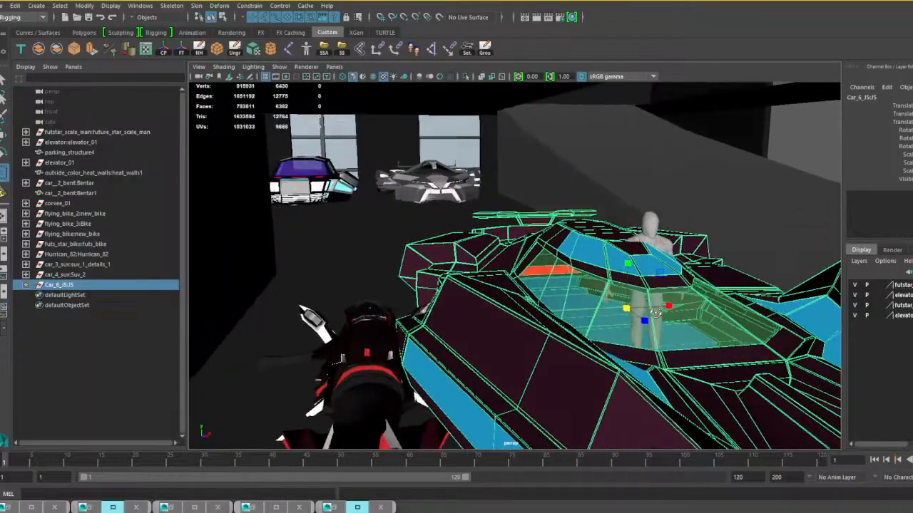
Move the Car_6 group back and sideways to the open space beside car_3_suv in the window row.
alt+drag(687, 314, 537, 212)
alt+middle_drag(540, 228, 705, 259)
alt+drag(704, 258, 683, 300)
drag(794, 263, 770, 254)
alt+drag(573, 231, 628, 292)
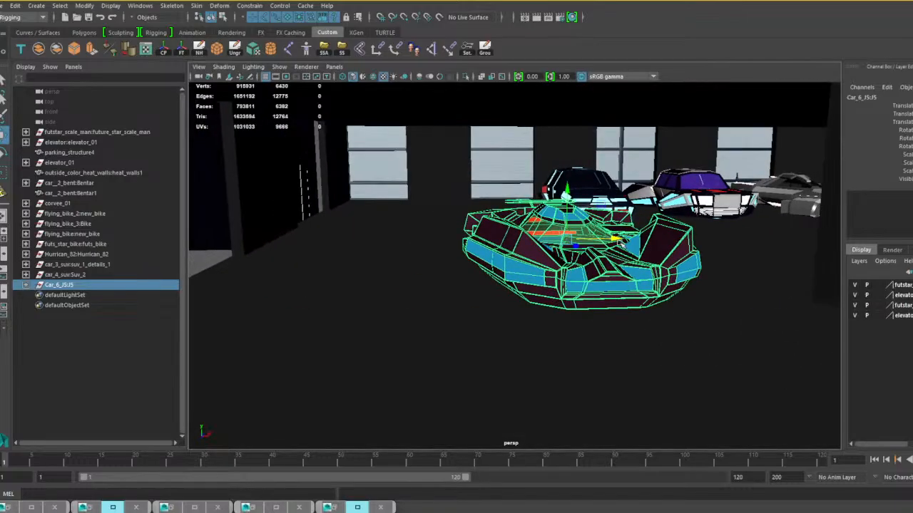
drag(620, 243, 524, 245)
alt+drag(475, 290, 585, 278)
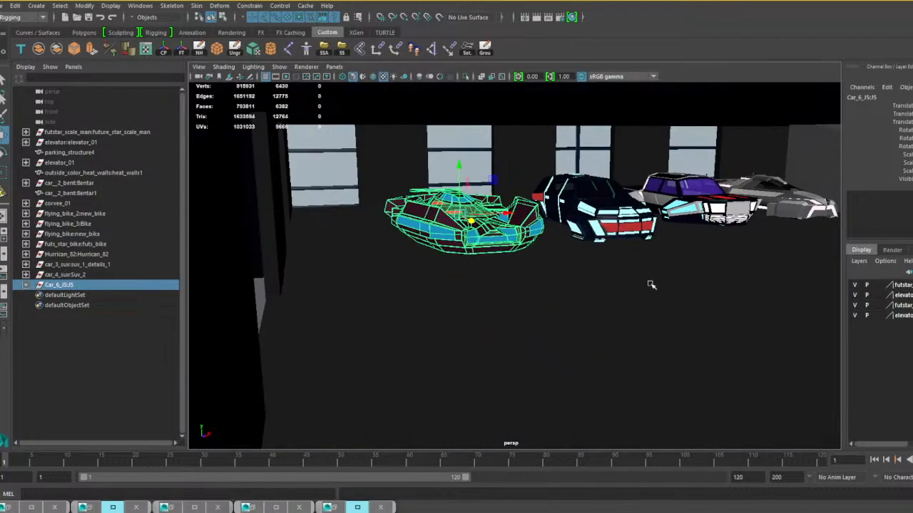
Select the whole flying_bike_2 group, raise it above the floor and move it past the scale figure towards the ramp.
alt+drag(650, 284, 637, 290)
scroll(672, 288, down, 5)
alt+middle_drag(730, 338, 550, 274)
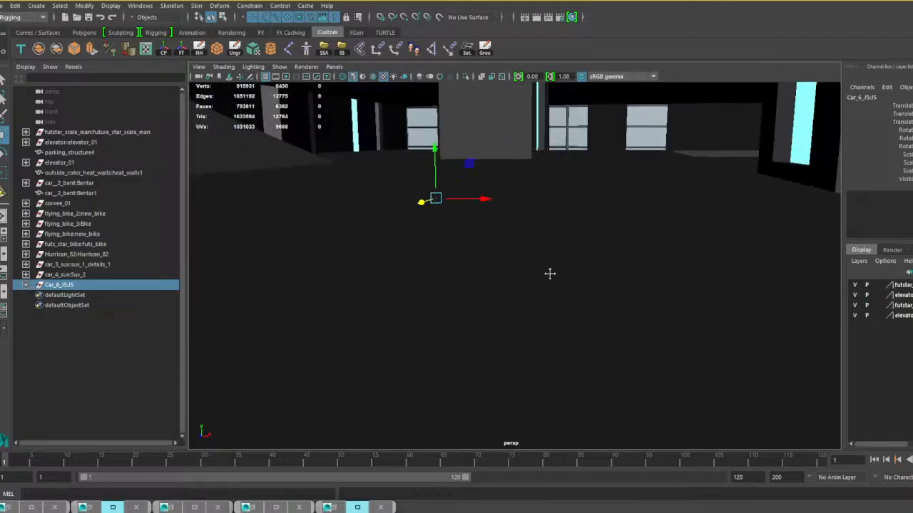
scroll(550, 274, up, 6)
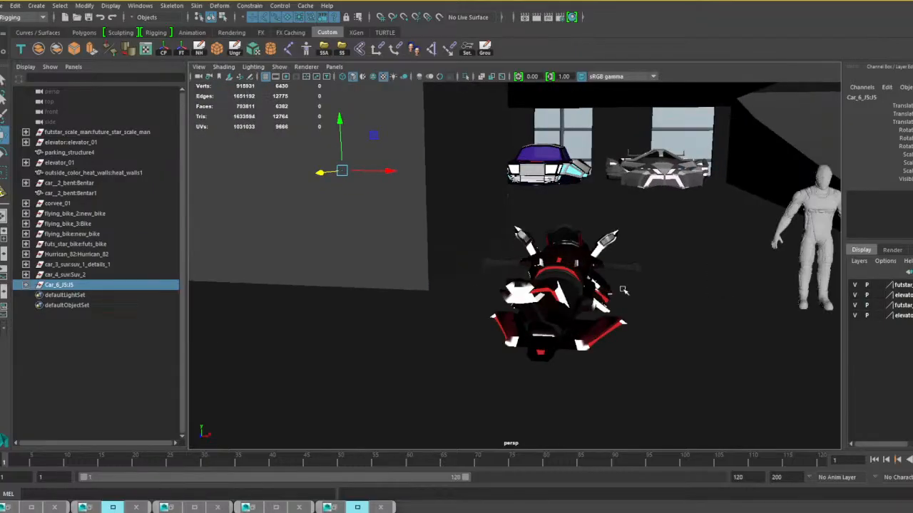
alt+drag(622, 290, 561, 300)
click(430, 298)
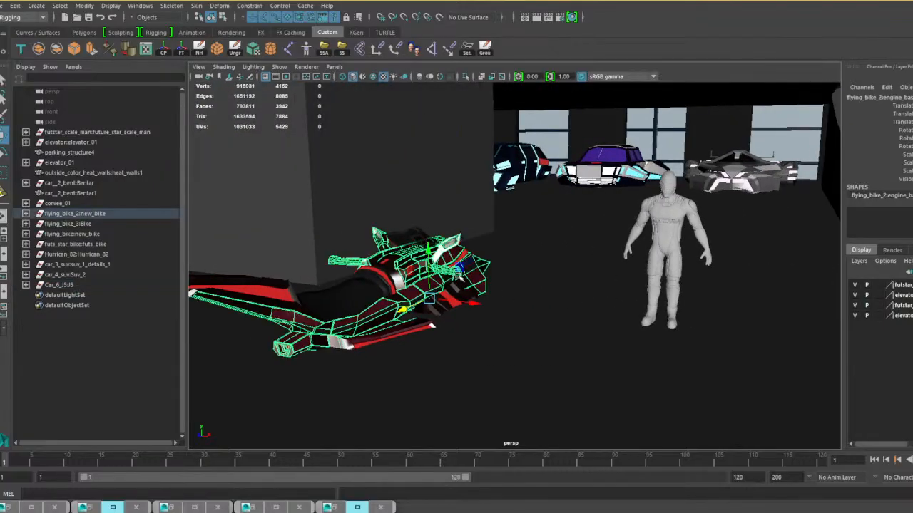
key(Up)
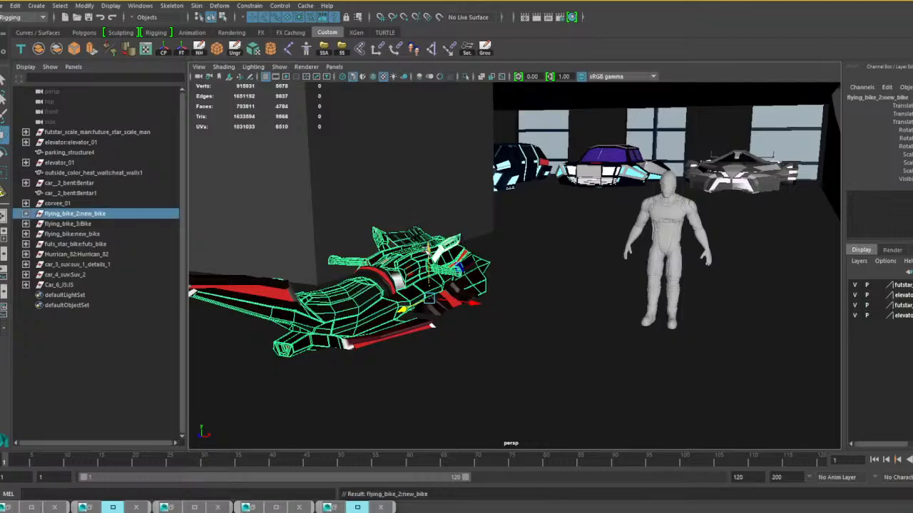
drag(429, 249, 430, 228)
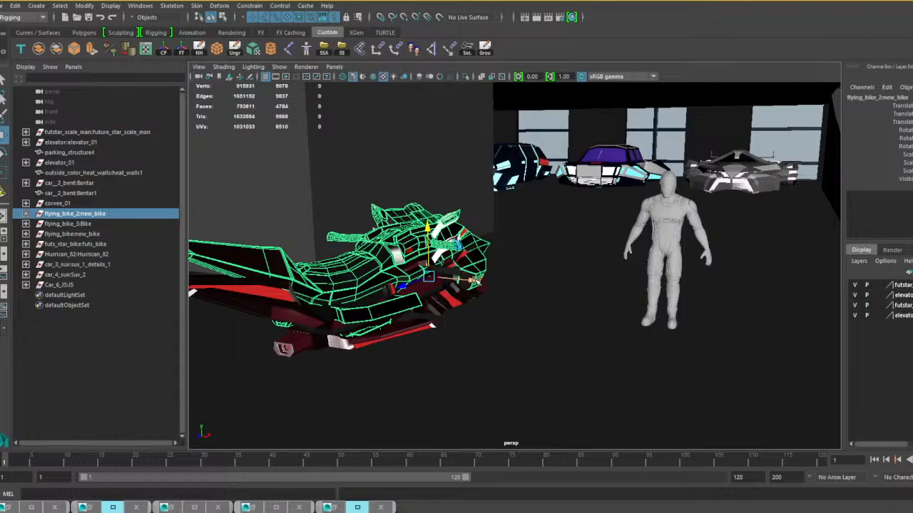
drag(477, 281, 836, 315)
alt+middle_drag(833, 314, 557, 308)
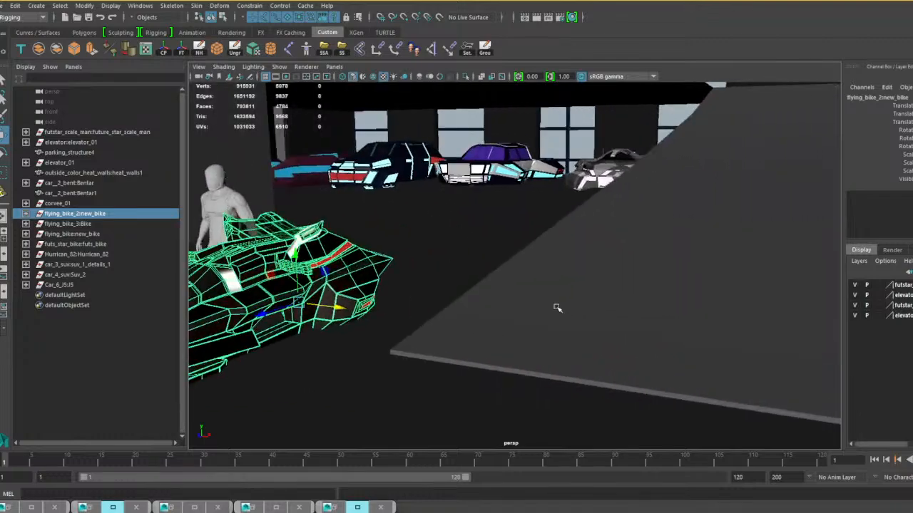
Select the whole flying_bike_3 group, raise it above the floor and move it sideways next to the scale figure.
alt+drag(556, 308, 604, 302)
drag(600, 267, 659, 269)
alt+middle_drag(659, 269, 577, 262)
scroll(577, 262, down, 4)
alt+drag(561, 274, 529, 277)
click(360, 278)
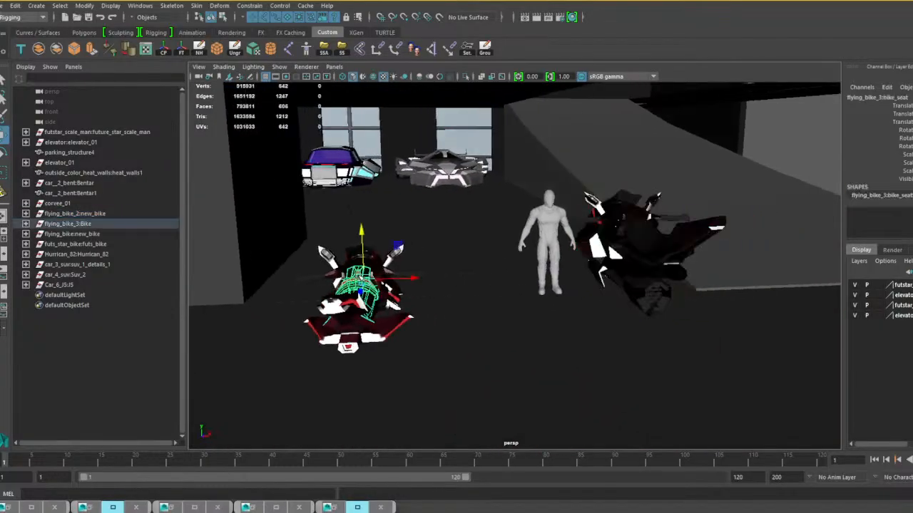
key(Up)
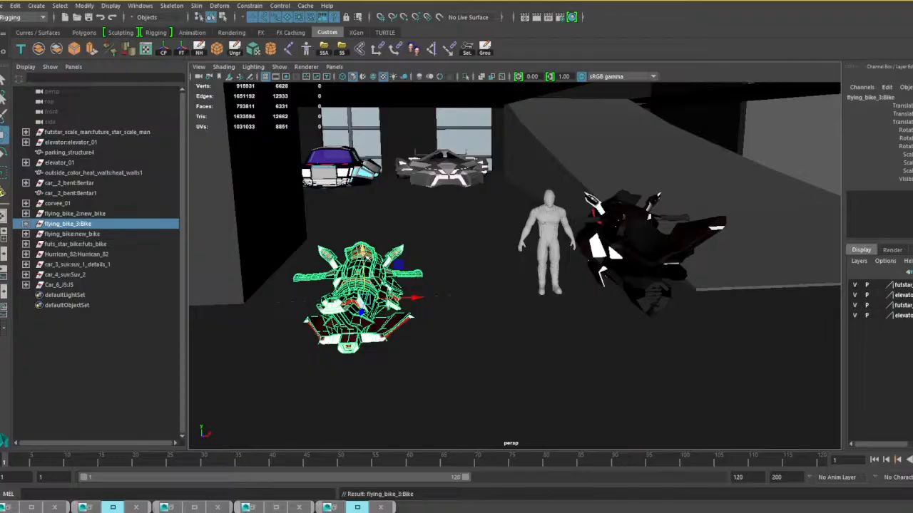
drag(366, 255, 364, 214)
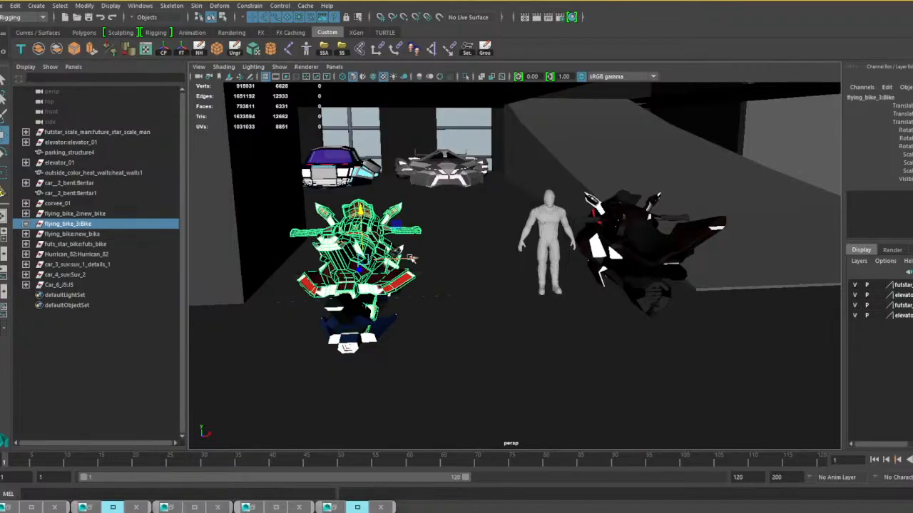
drag(411, 258, 508, 264)
Select the whole flying_bike group, raise it above the floor and move it sideways off the small bike, away from flying_bike_3.
click(371, 281)
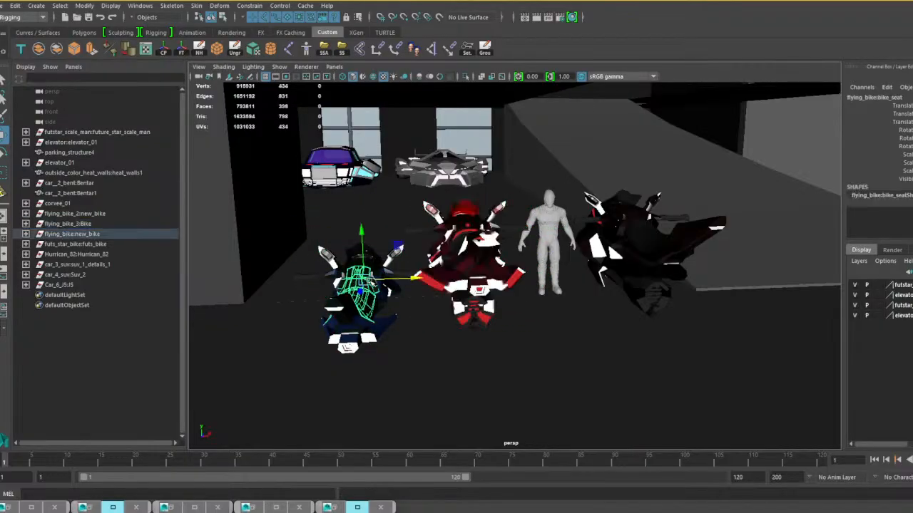
key(Up)
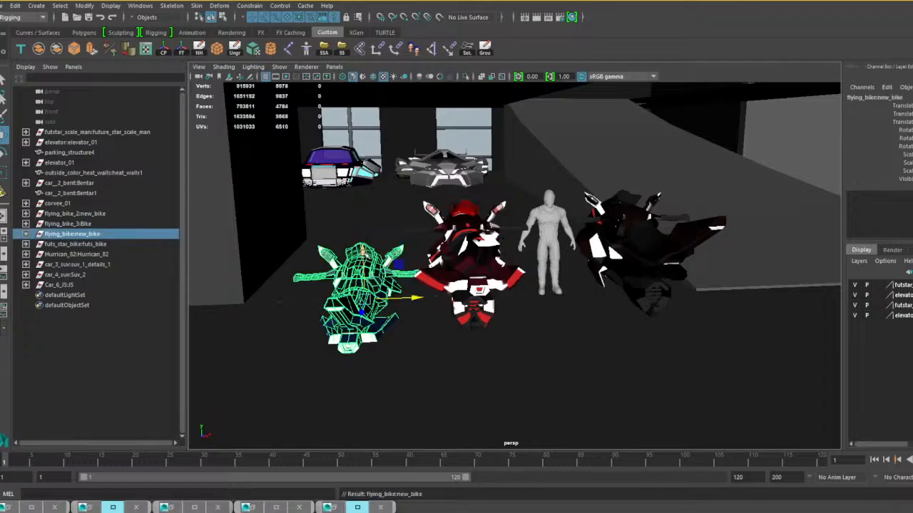
drag(363, 252, 361, 219)
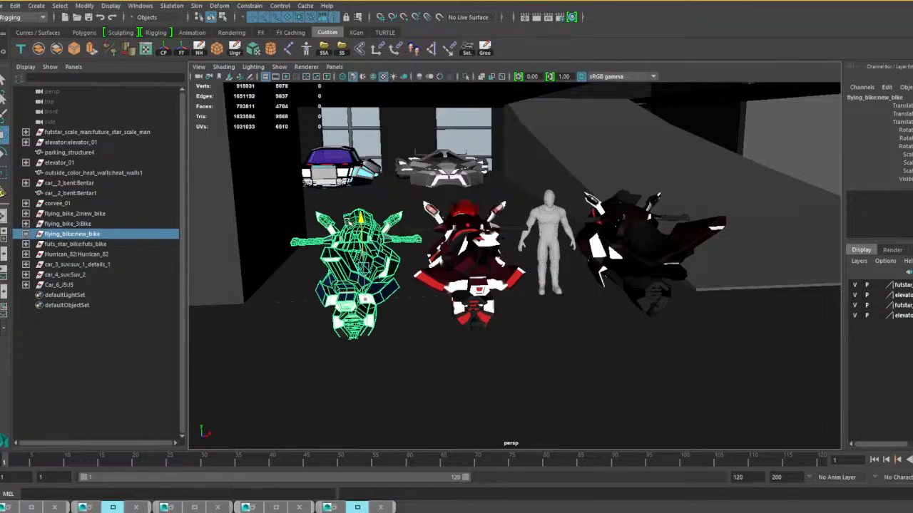
drag(411, 268, 348, 268)
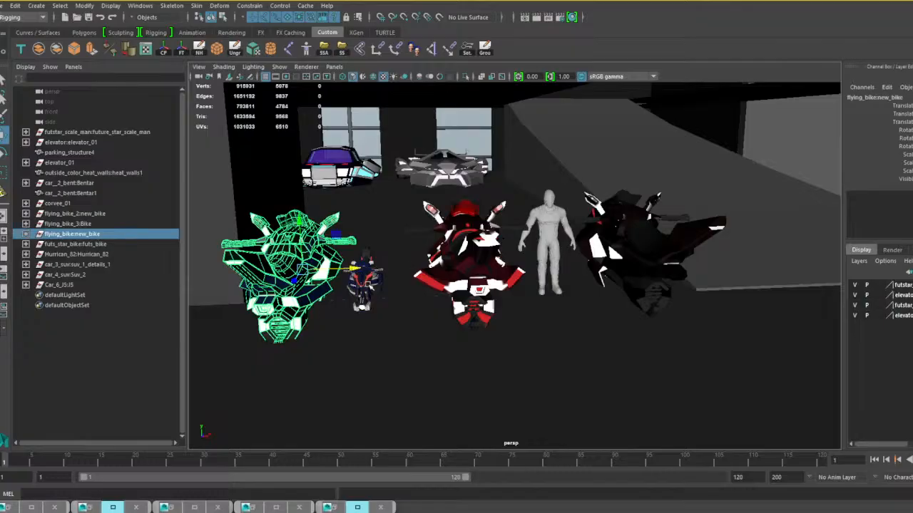
Select the whole futs_star_bike group and move it sideways past flying_bike_3 to stand next to the scale figure.
click(363, 282)
key(Up)
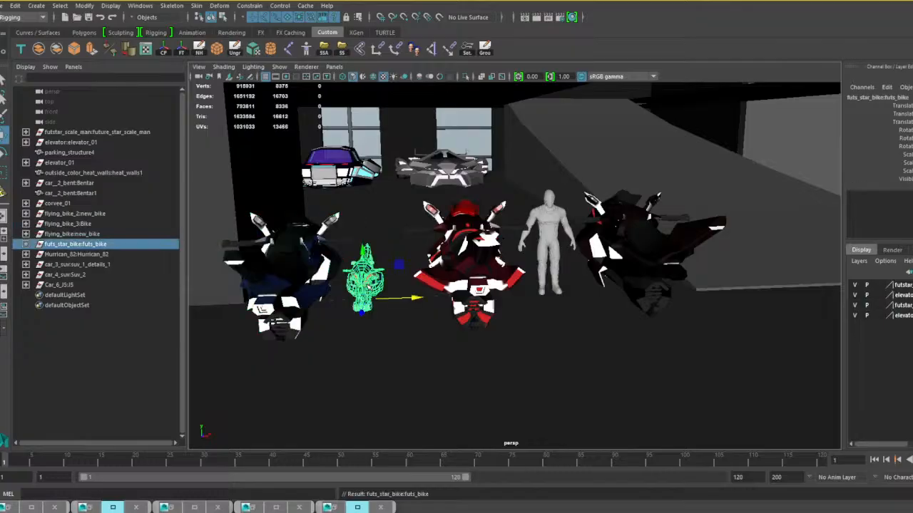
drag(365, 301, 526, 326)
drag(462, 324, 534, 324)
key(w)
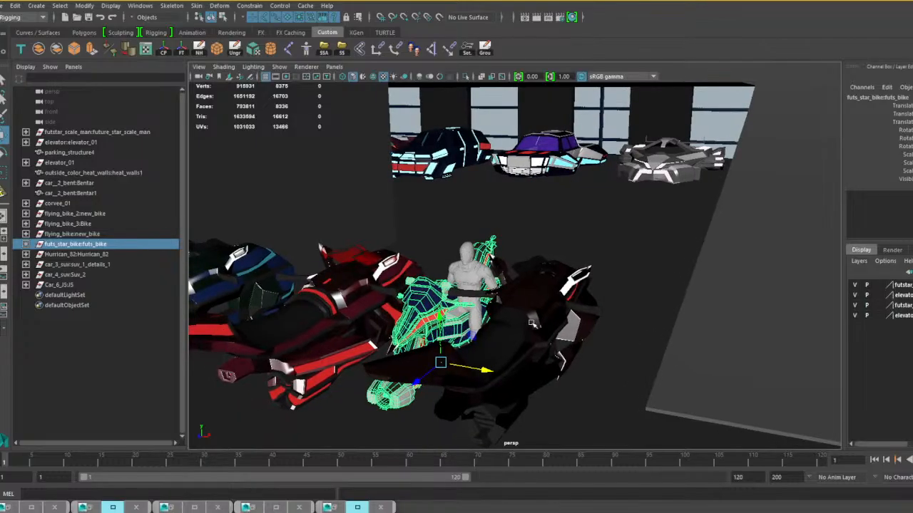
Select the whole flying_bike_2 group and move it back, away from the scale figure, towards the cars in the window row.
click(533, 324)
key(Up)
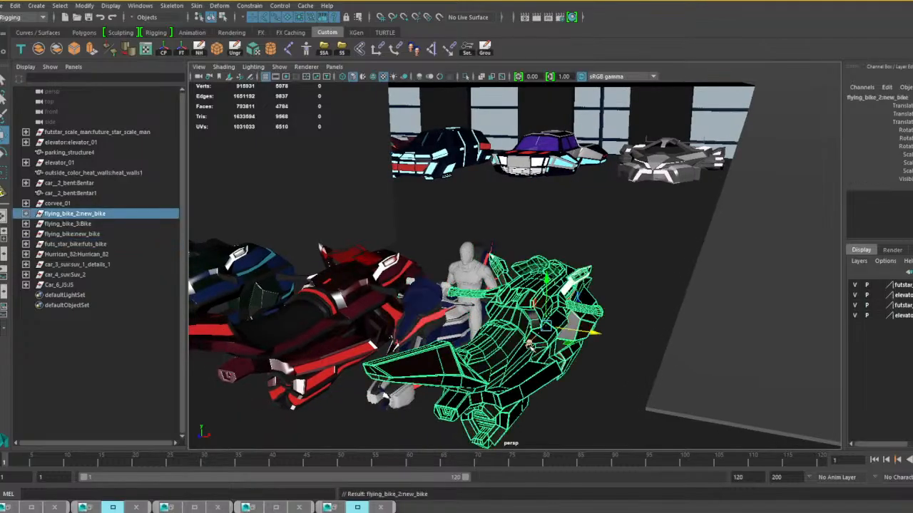
drag(532, 347, 518, 220)
alt+drag(468, 326, 530, 338)
Select the whole flying_bike_3 group, move it back towards the window-row cars and scale it down uniformly.
click(504, 322)
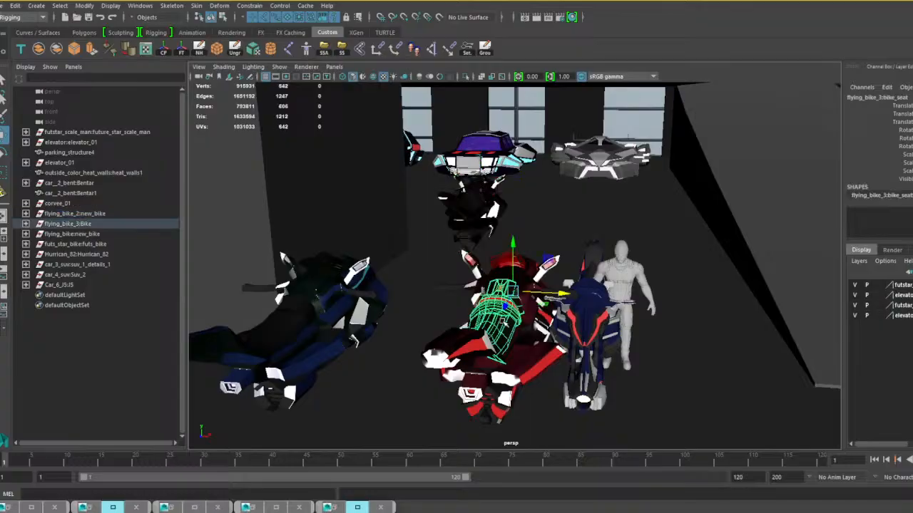
key(Up)
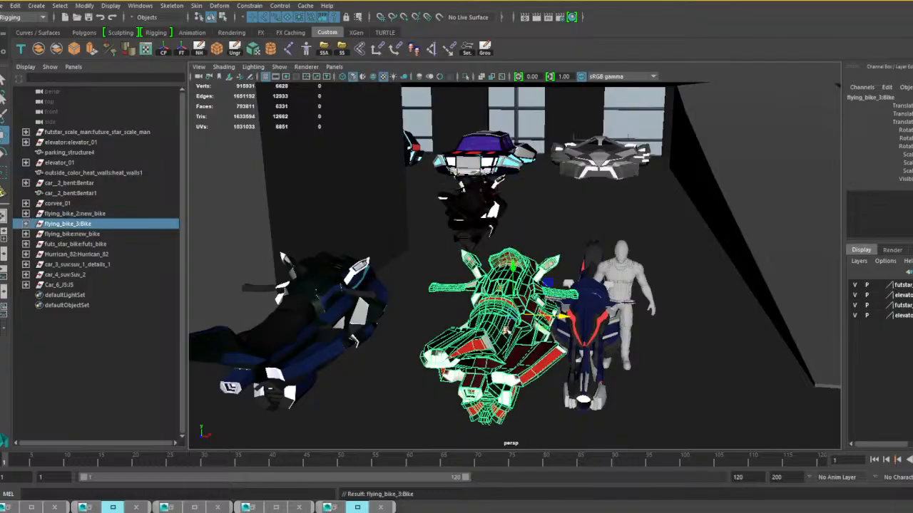
drag(506, 331, 557, 222)
mouse_move(605, 283)
alt+mouse_down()
mouse_move(580, 280)
mouse_move(604, 266)
alt+mouse_up()
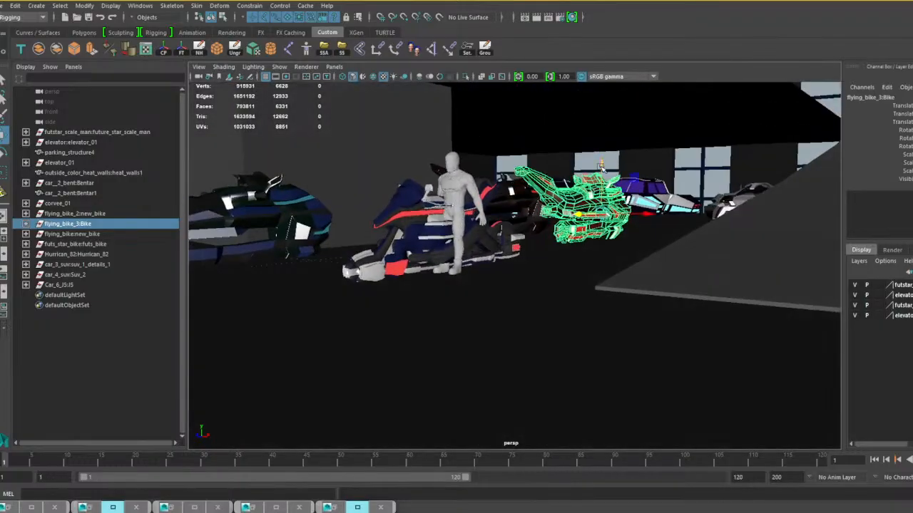
key(r)
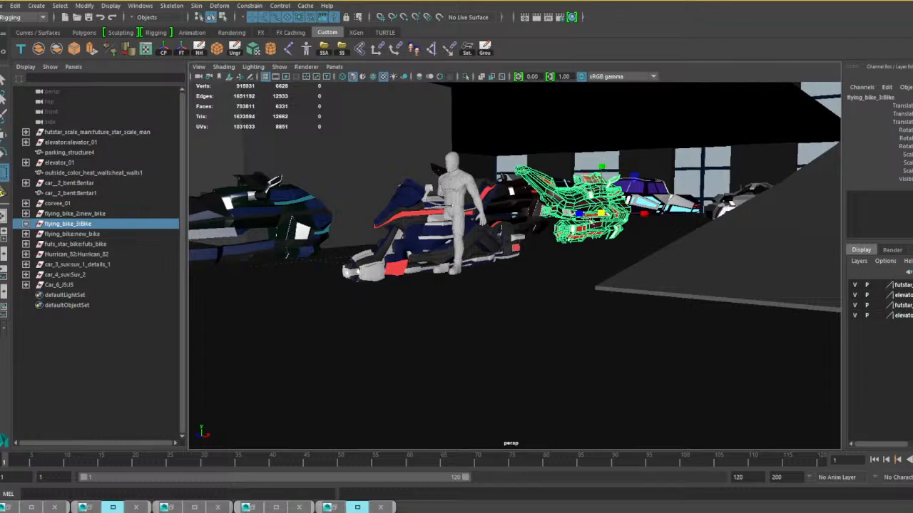
drag(603, 213, 678, 246)
Select the whole flying_bike_2 group and scale it down uniformly.
click(543, 211)
key(Up)
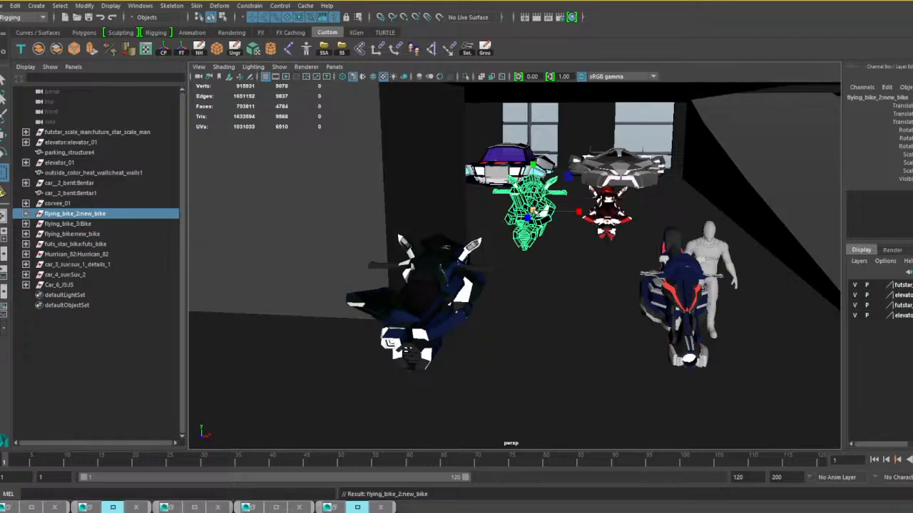
drag(534, 211, 502, 216)
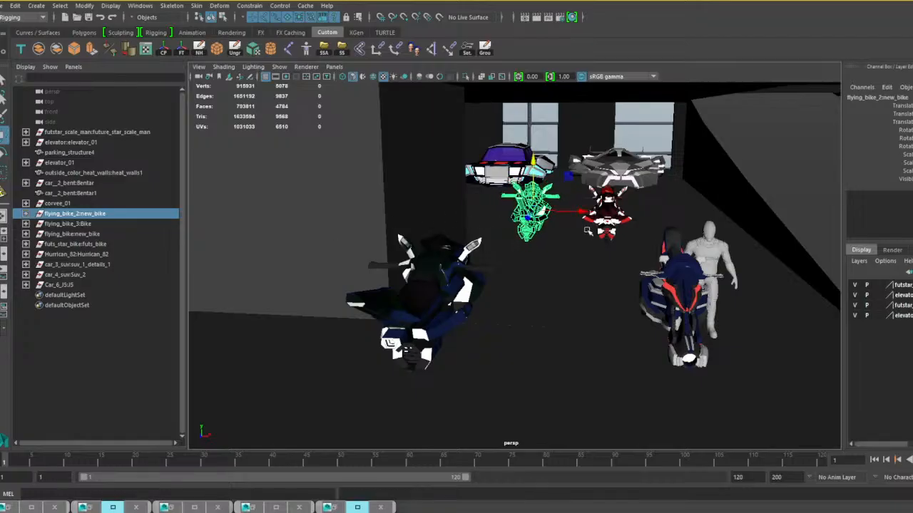
Move the flying_bike_2 group sideways and forward to the scale figure's free side, opposite futs_star_bike, to compare its size.
drag(579, 211, 735, 222)
alt+drag(732, 250, 693, 327)
scroll(719, 315, up, 3)
drag(616, 218, 623, 236)
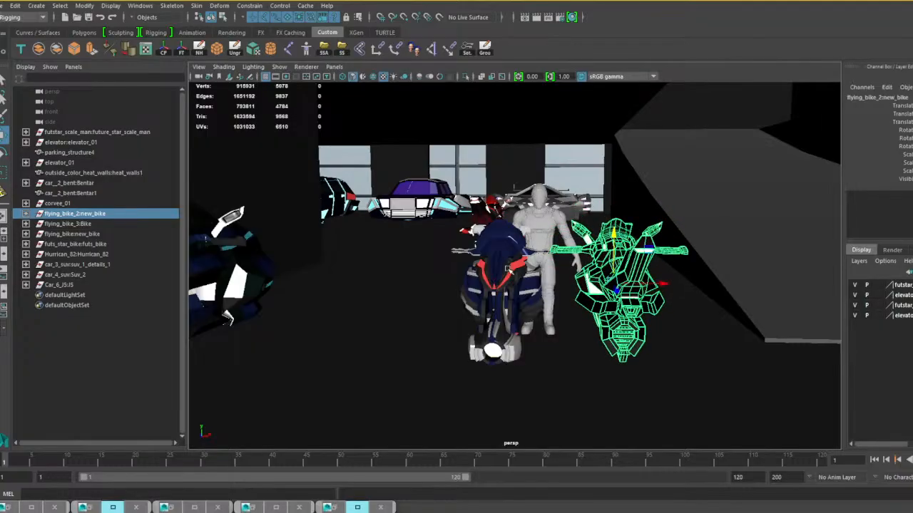
Select the whole futs_star_bike group and move it sideways until it stands clear of the scale figure.
click(512, 274)
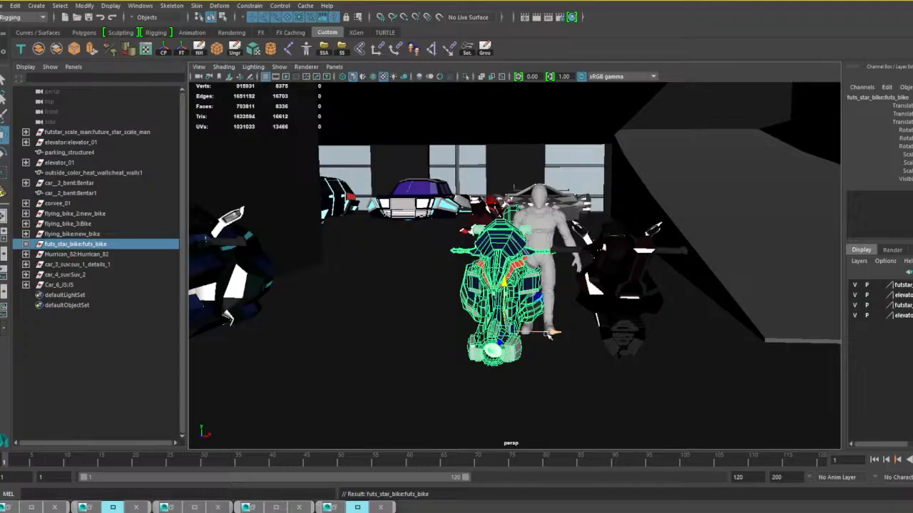
drag(548, 335, 499, 334)
alt+middle_drag(499, 335, 581, 334)
alt+right_drag(492, 342, 530, 340)
alt+middle_drag(529, 340, 685, 309)
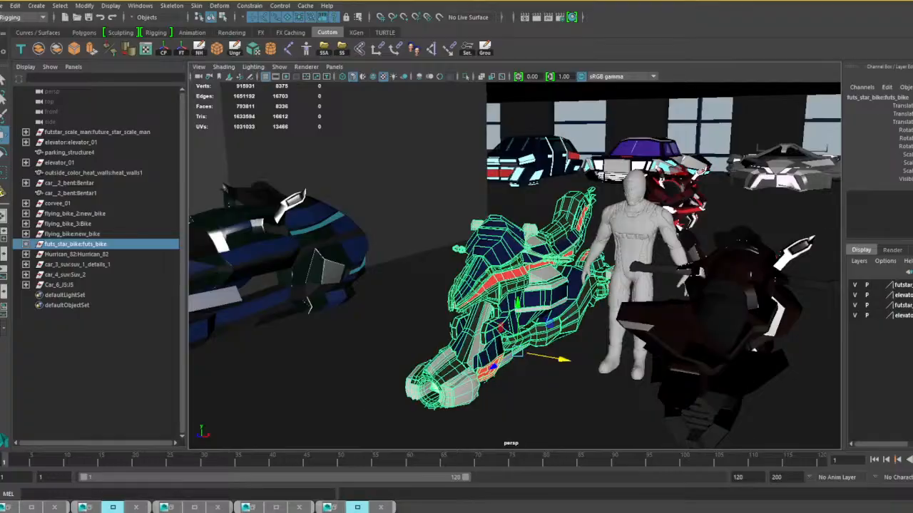
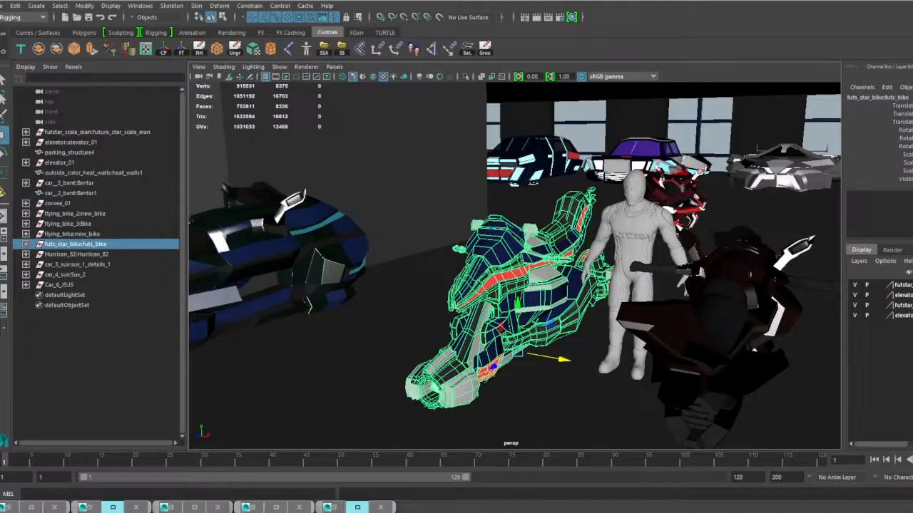
Uniformly rescale the blue futs_star_bike to suit the human scale figure standing beside it.
alt+drag(581, 358, 484, 355)
key(r)
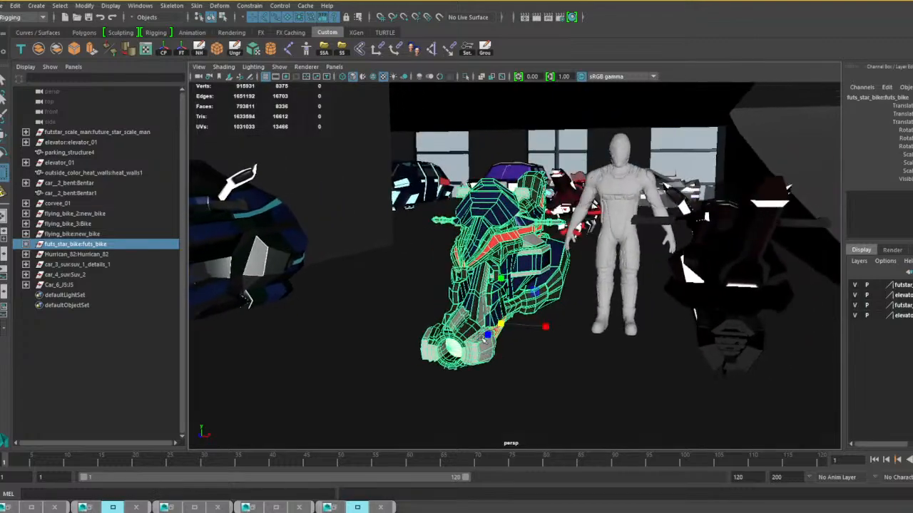
drag(503, 325, 574, 329)
alt+right_drag(574, 330, 580, 344)
alt+drag(580, 344, 531, 341)
Move the flying_bike:new_bike group sideways between futs_star_bike and the scale figure, and uniformly scale it down slightly.
key(w)
click(341, 303)
key(Up)
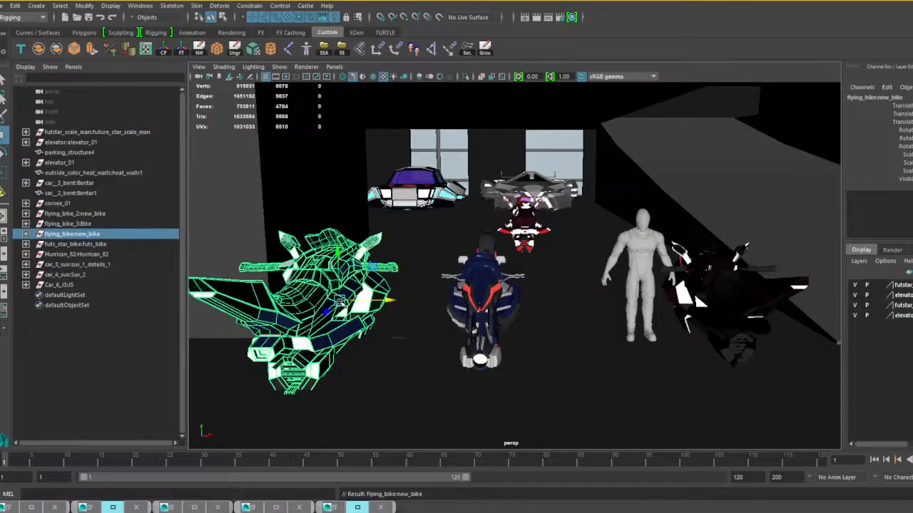
drag(391, 303, 633, 343)
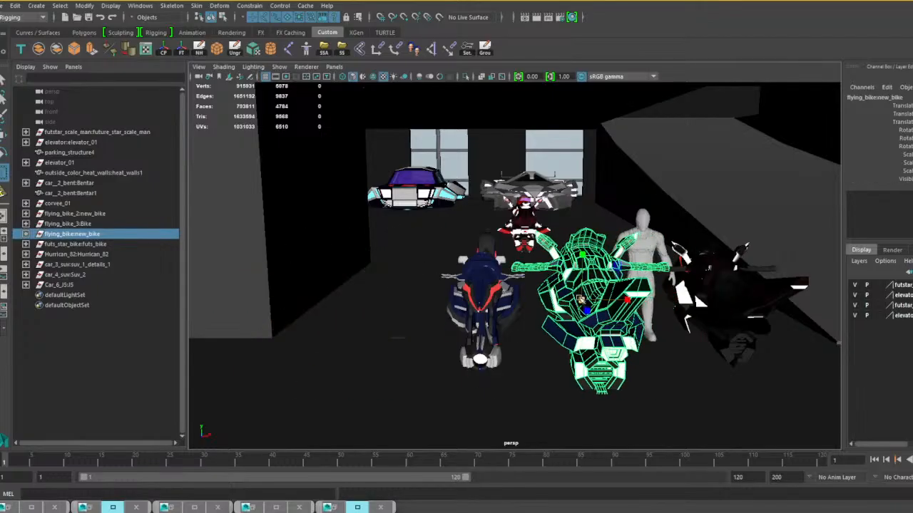
drag(581, 300, 536, 314)
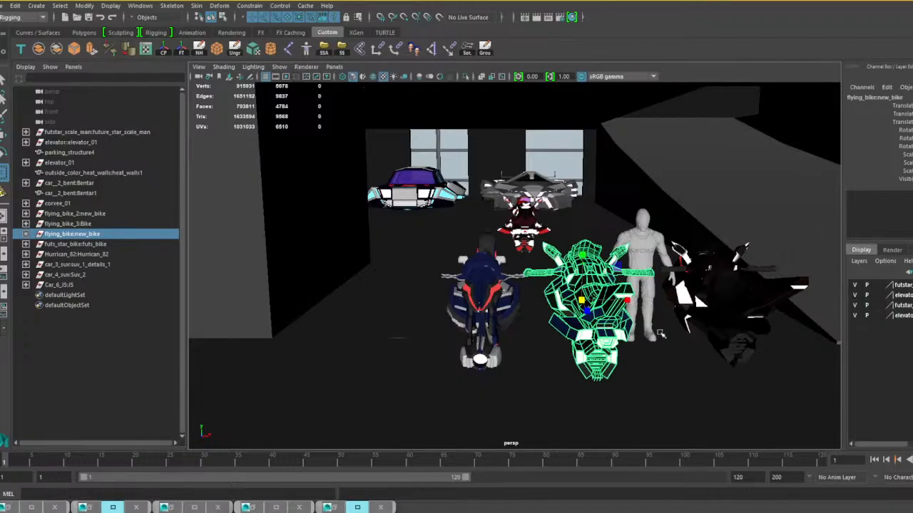
Uniformly rescale the whole black flying_bike_2:new_bike group against the scale figure.
alt+drag(660, 334, 542, 340)
click(532, 343)
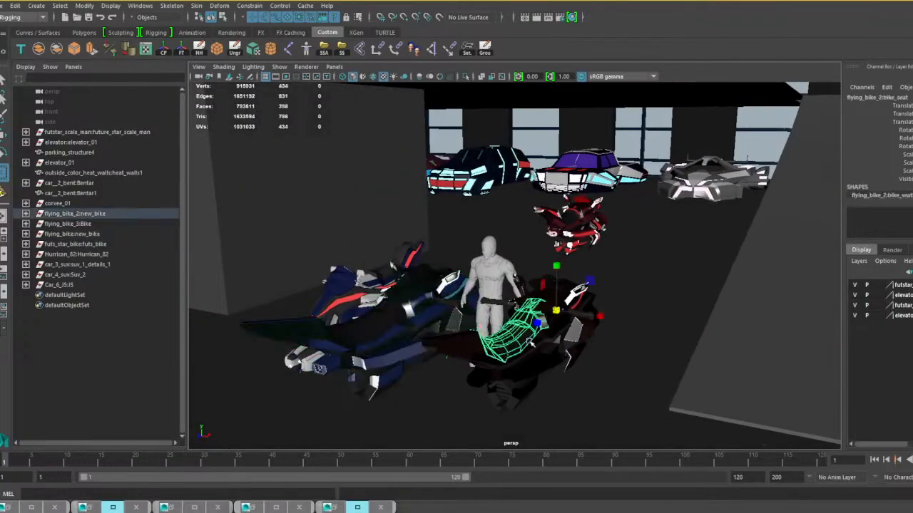
key(Up)
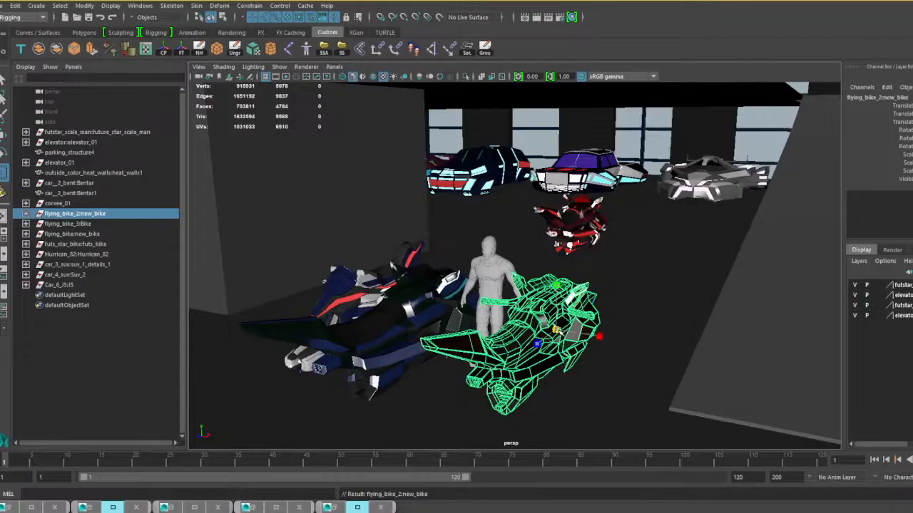
drag(556, 330, 462, 352)
Move flying_bike_2:new_bike back across the garage floor, level with the red flying_bike_3.
key(w)
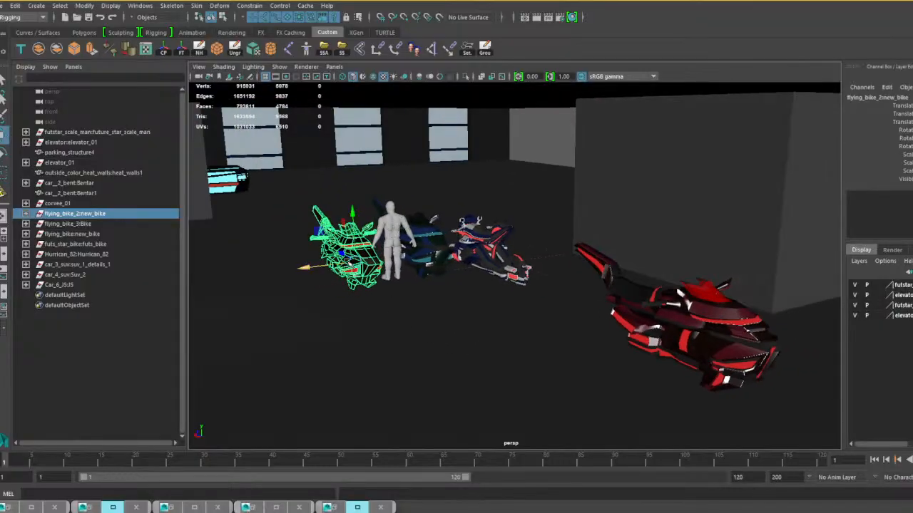
drag(342, 254, 539, 367)
alt+drag(572, 338, 507, 296)
Move the whole flying_bike:new_bike group back into the row, on the other side of the red bike from flying_bike_2.
click(473, 253)
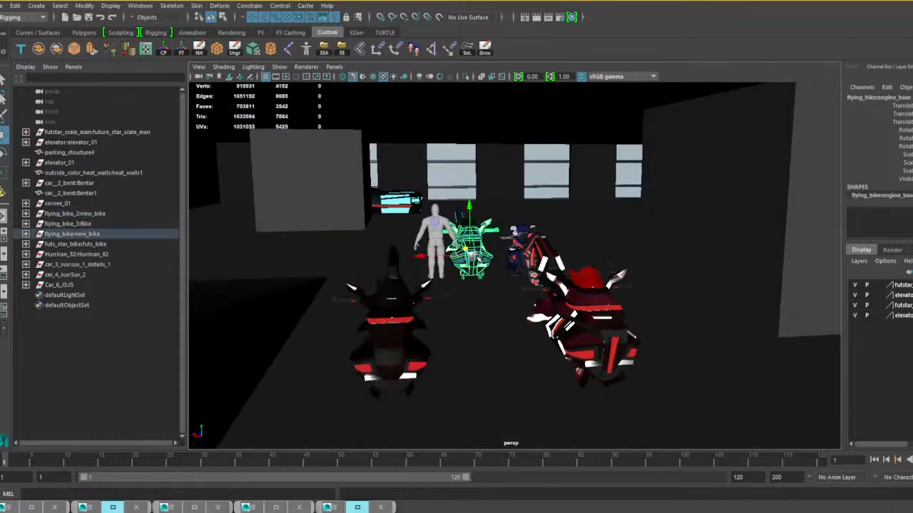
click(71, 234)
drag(434, 221, 463, 248)
drag(481, 341, 517, 268)
Raise futs_star_bike slightly and move it into the row, between the red flying_bike_3 and the black flying_bike_2.
click(512, 254)
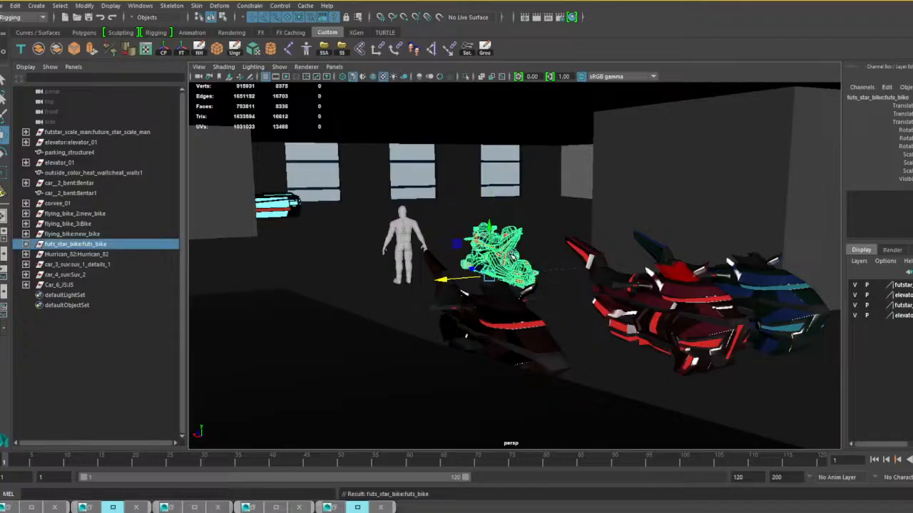
alt+drag(501, 293, 674, 290)
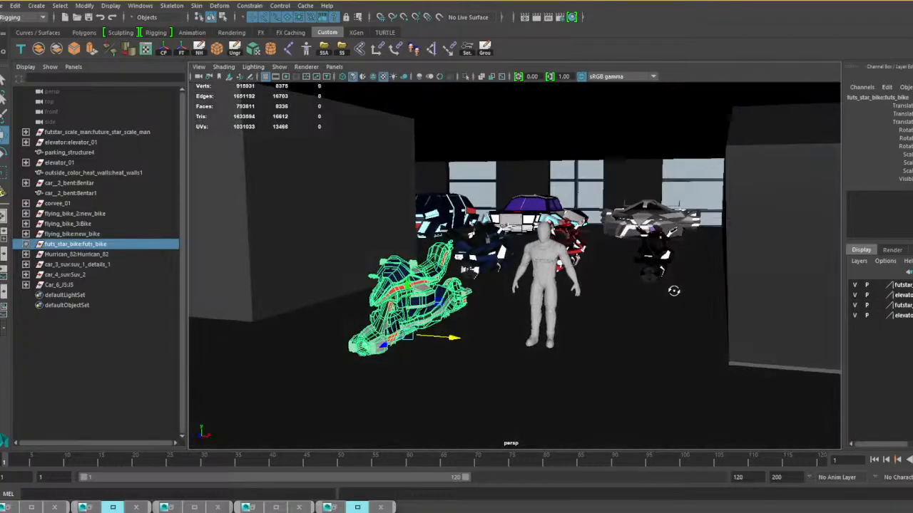
scroll(558, 316, up, 3)
alt+drag(559, 316, 573, 322)
drag(432, 311, 433, 299)
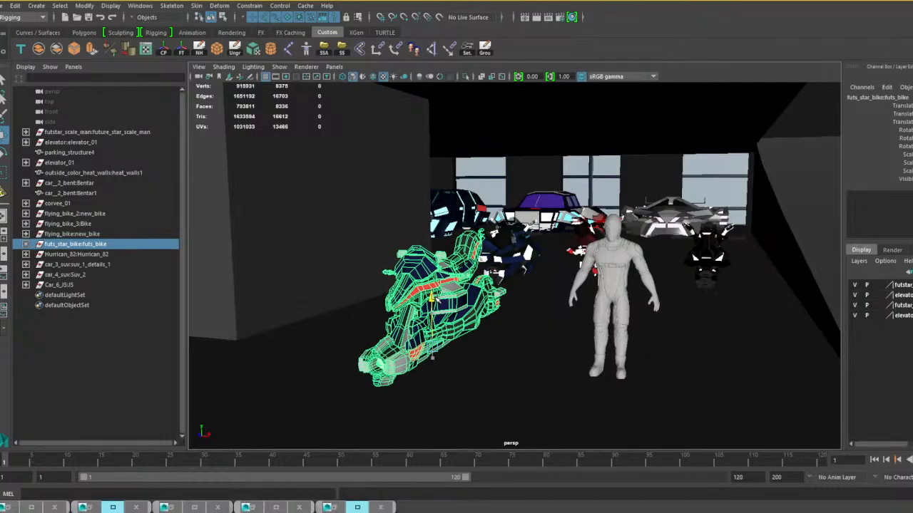
alt+drag(501, 325, 520, 325)
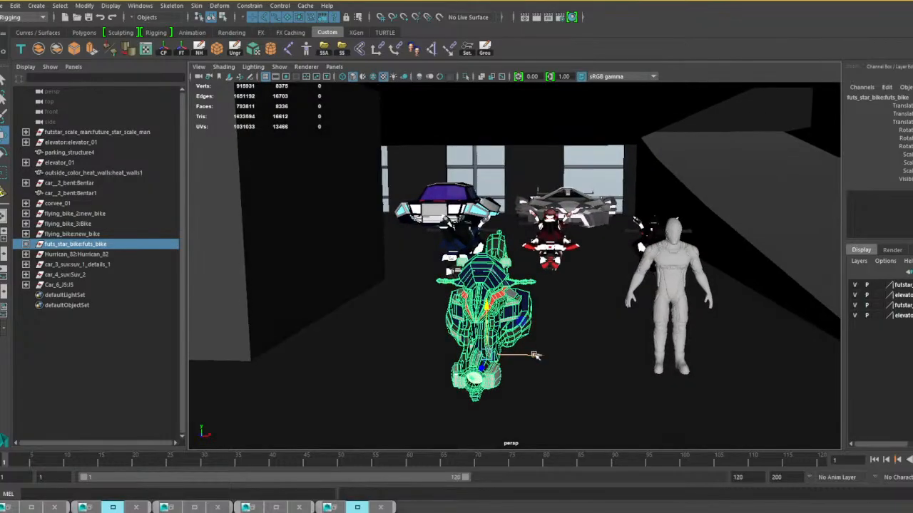
drag(541, 354, 588, 366)
drag(400, 362, 638, 288)
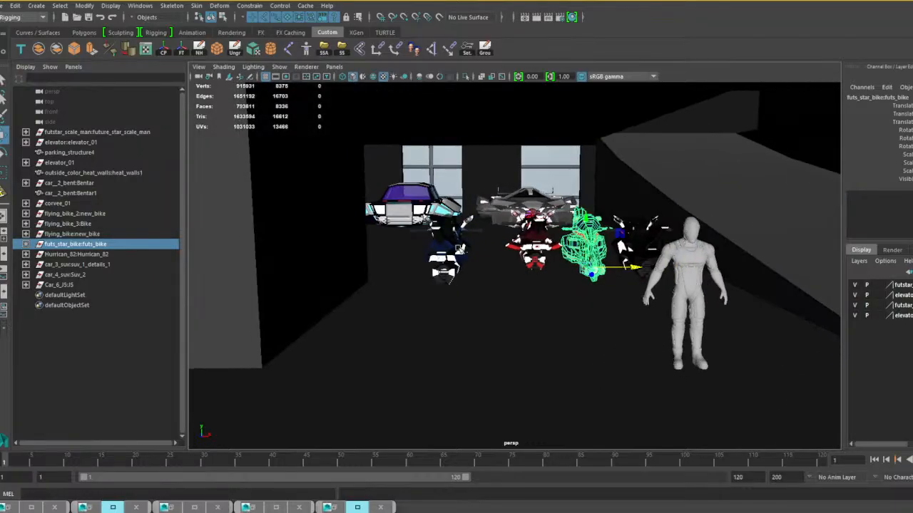
Select all four bike groups and shift the row sideways, away from the ramp.
shift+click(448, 251)
shift+click(535, 242)
shift+click(634, 242)
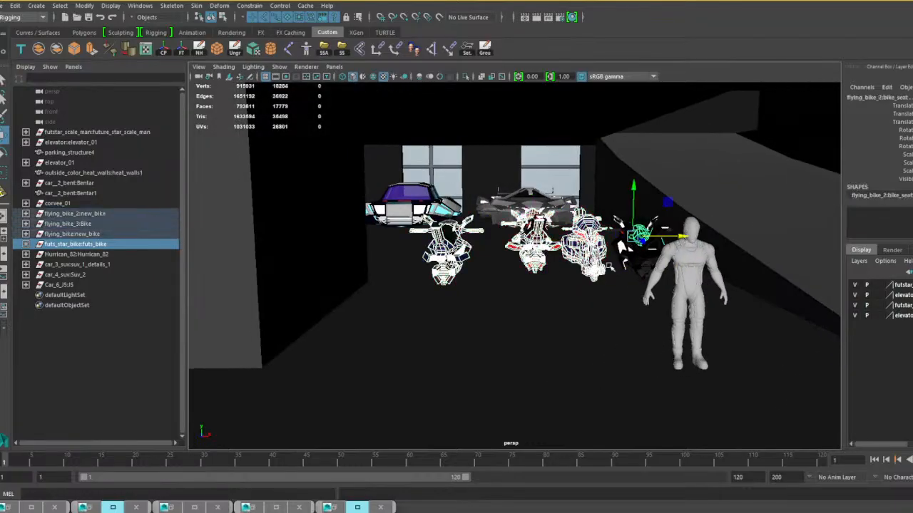
alt+drag(610, 266, 583, 302)
key(Up)
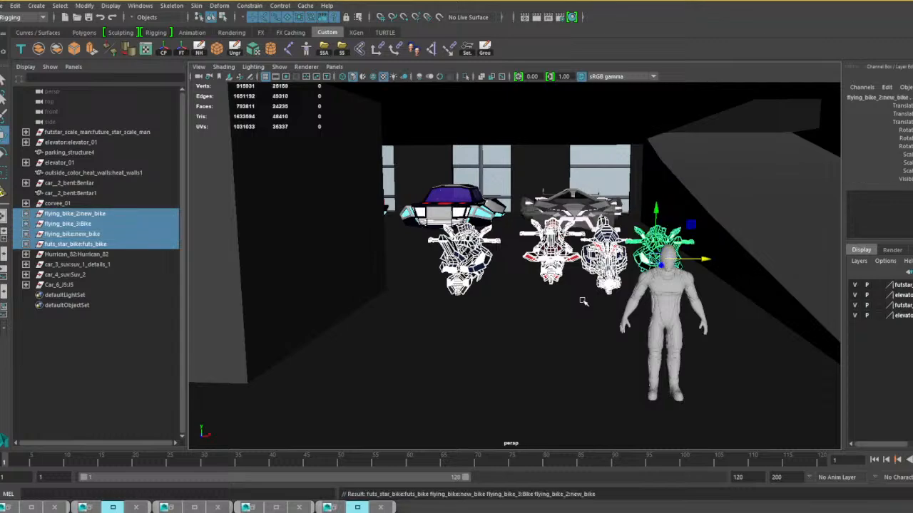
drag(705, 260, 667, 259)
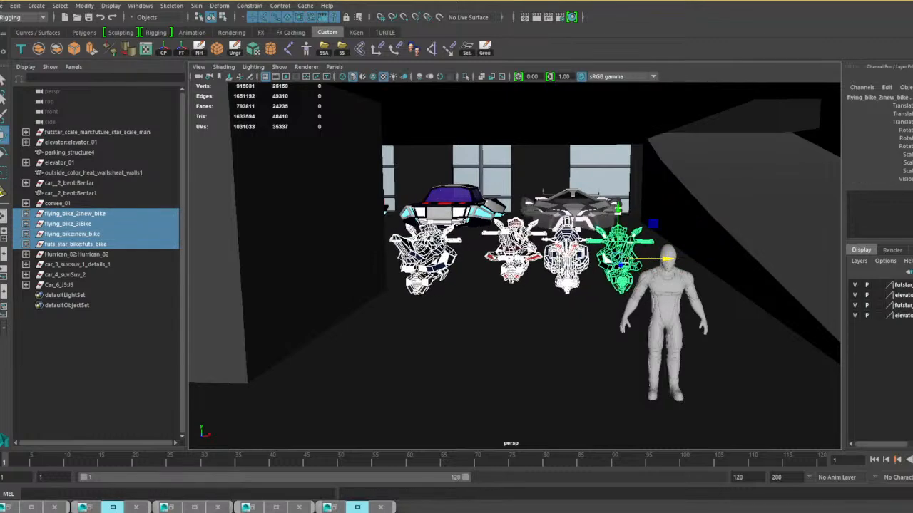
Nudge the red flying_bike_3:Bike group sideways to even out its spacing in the row.
click(503, 255)
key(Up)
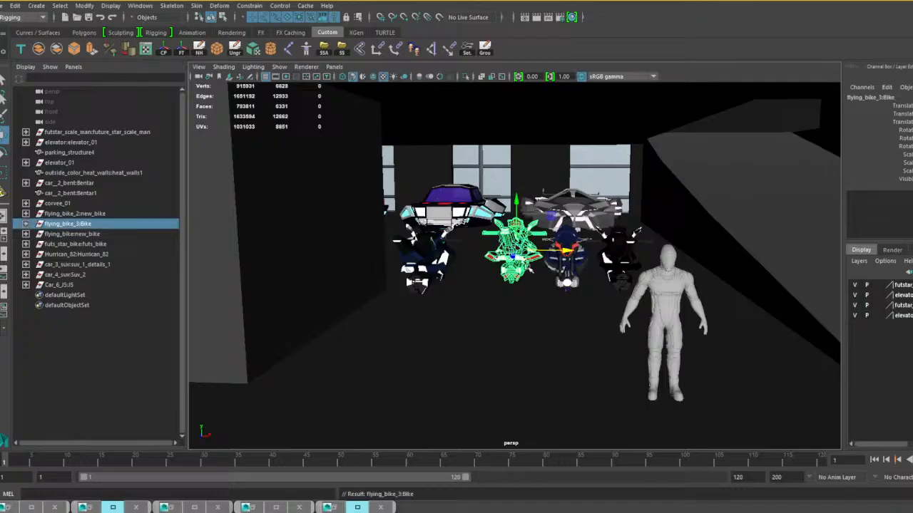
mouse_move(530, 270)
alt+mouse_down()
mouse_move(518, 268)
mouse_move(533, 256)
mouse_move(525, 264)
alt+mouse_up()
mouse_move(589, 259)
mouse_down()
mouse_move(577, 258)
mouse_move(601, 263)
mouse_up()
Nudge futs_star_bike and flying_bike_2:new_bike sideways to even out the gaps between the parked bikes.
click(577, 246)
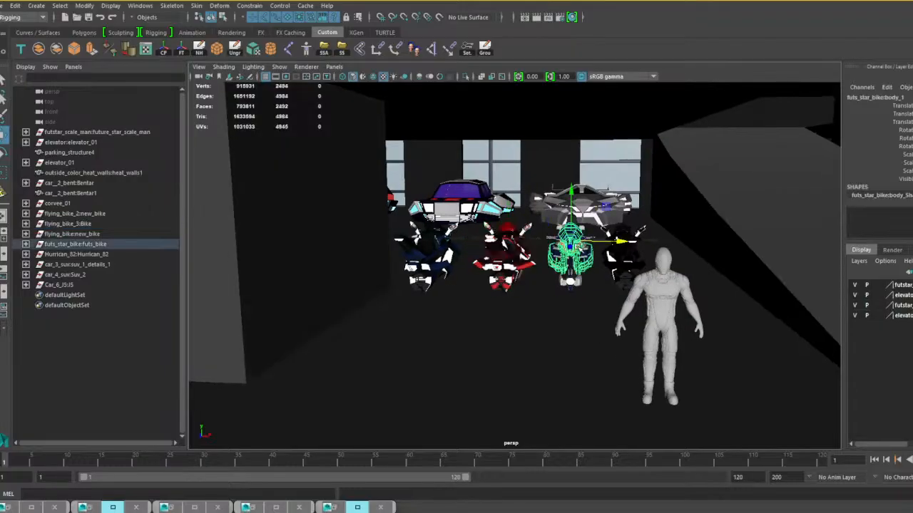
key(Up)
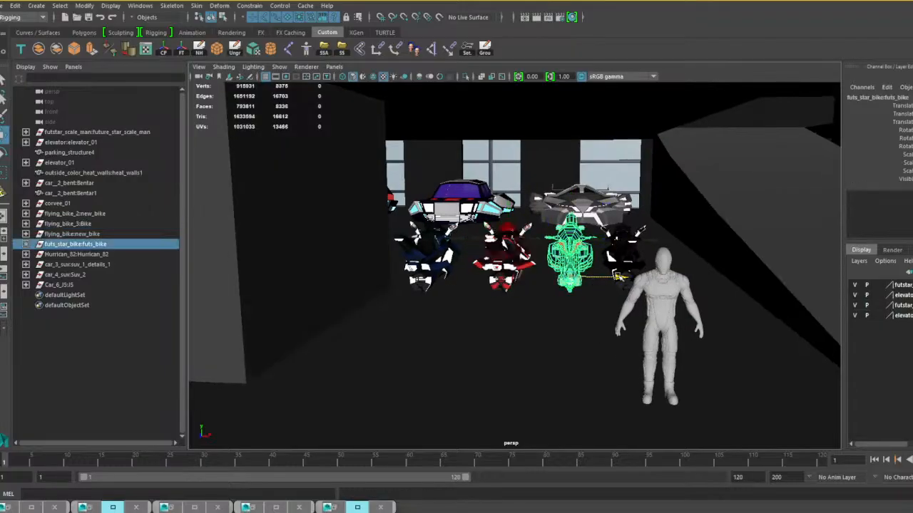
click(628, 254)
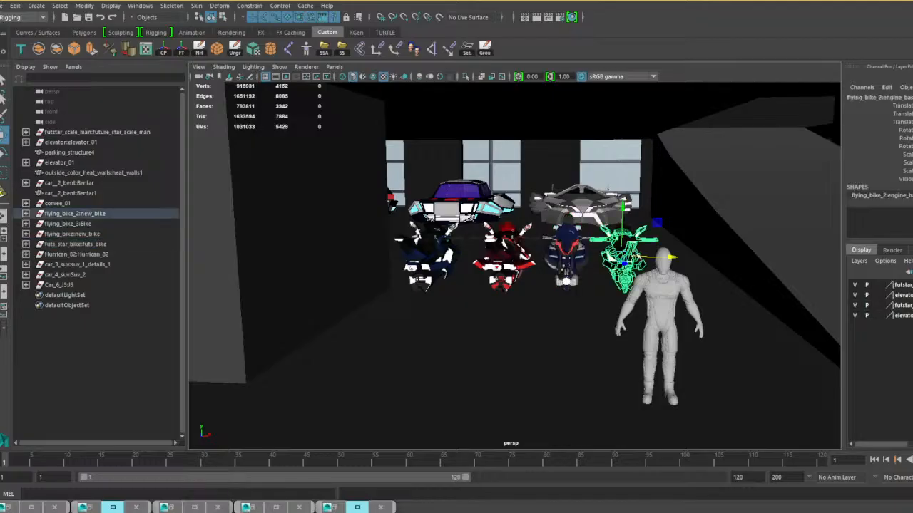
key(Up)
drag(669, 257, 671, 257)
Select all four bike groups, duplicate them, and move the copies forward as a second parked row.
shift+click(574, 262)
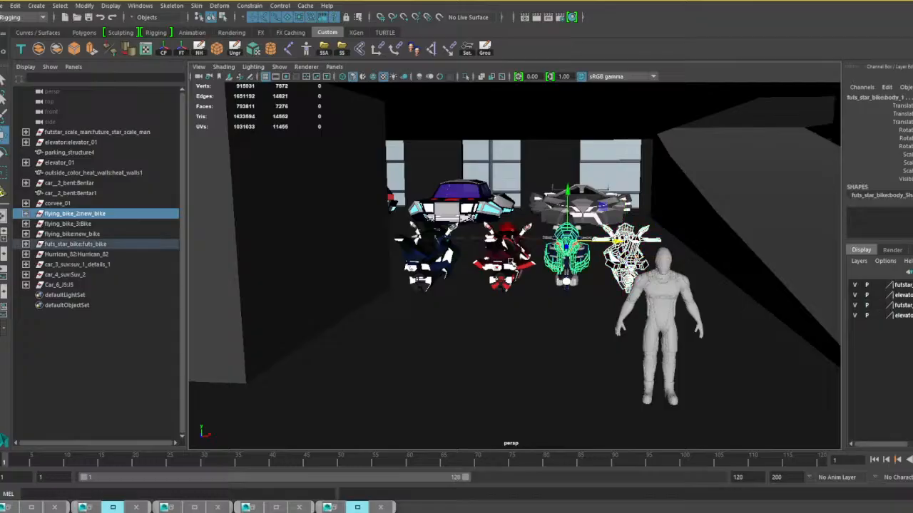
shift+click(509, 260)
shift+click(440, 261)
key(Up)
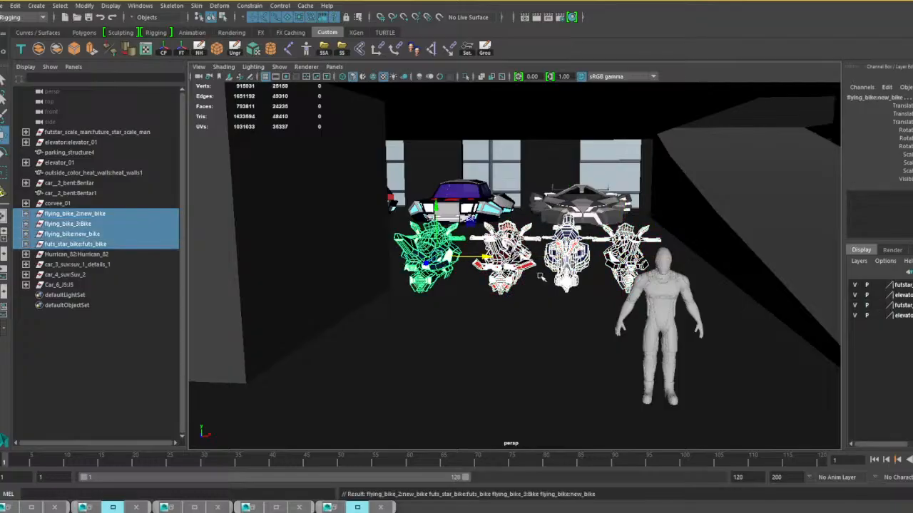
scroll(540, 277, down, 5)
alt+drag(495, 281, 535, 299)
alt+middle_drag(526, 302, 480, 300)
alt+drag(481, 299, 621, 288)
scroll(635, 295, down, 3)
scroll(560, 312, up, 3)
key(ctrl+d)
alt+drag(556, 296, 621, 293)
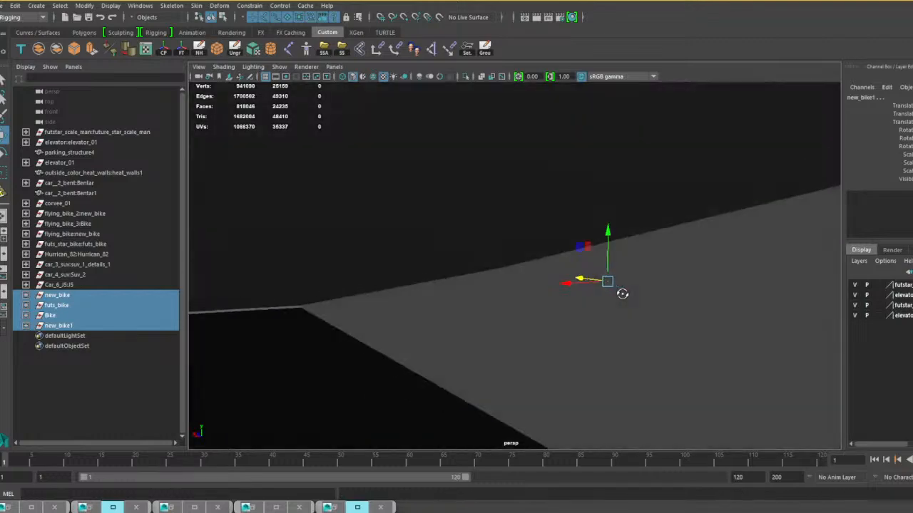
scroll(594, 305, up, 3)
mouse_move(565, 316)
alt+mouse_down()
mouse_move(619, 325)
mouse_move(569, 316)
mouse_move(579, 321)
alt+mouse_up()
Duplicate the second bike row with the same offset to make a third row.
key(shift+d)
mouse_move(483, 325)
alt+mouse_down()
mouse_move(770, 318)
mouse_move(483, 312)
alt+mouse_up()
alt+right_drag(482, 312, 694, 342)
alt+drag(653, 330, 613, 299)
Bring the Car_5_Moniki car into the garage scene and select its Moniki_457 group.
click(625, 294)
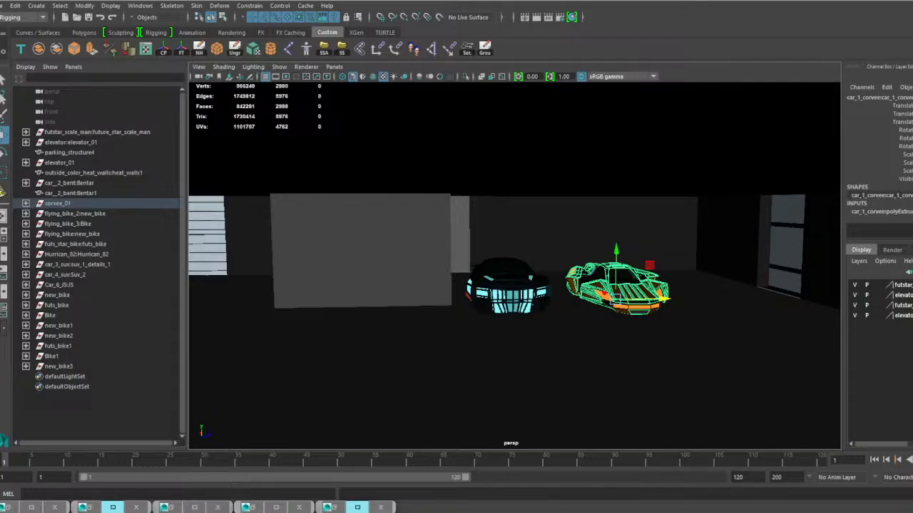
drag(377, 410, 418, 412)
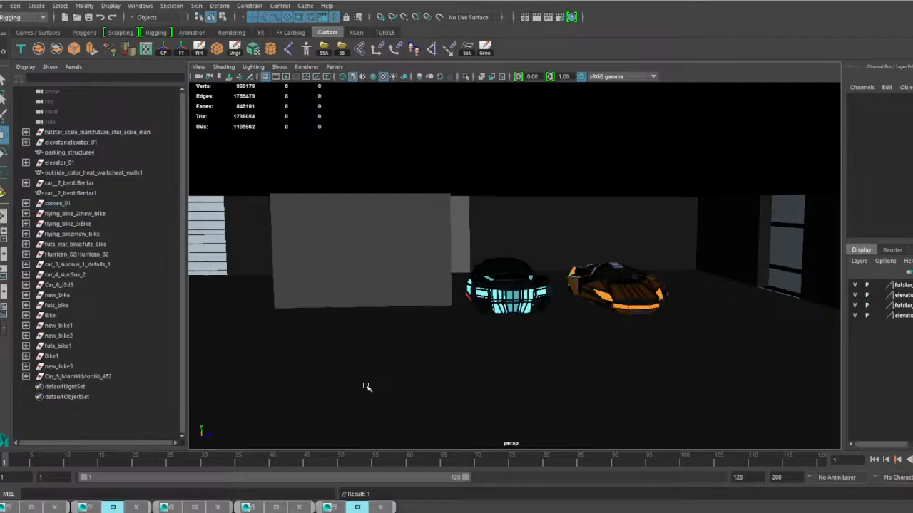
alt+drag(367, 387, 447, 199)
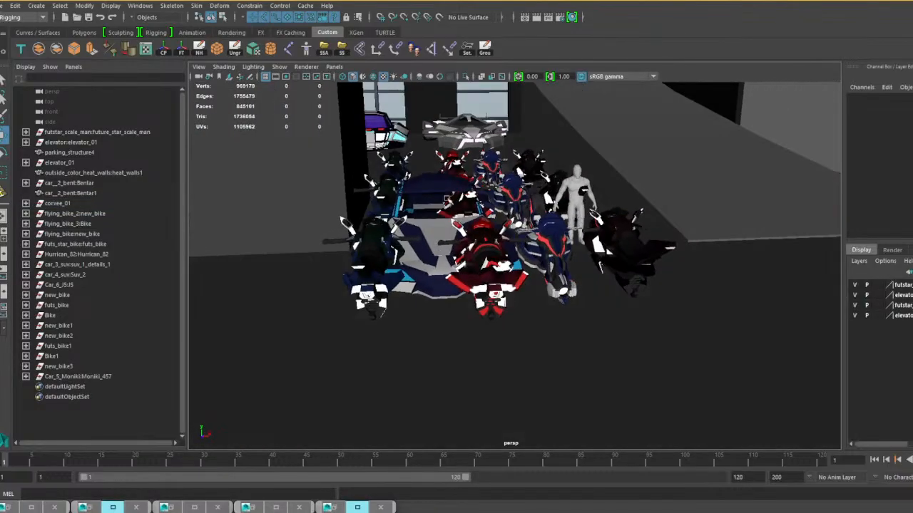
click(440, 184)
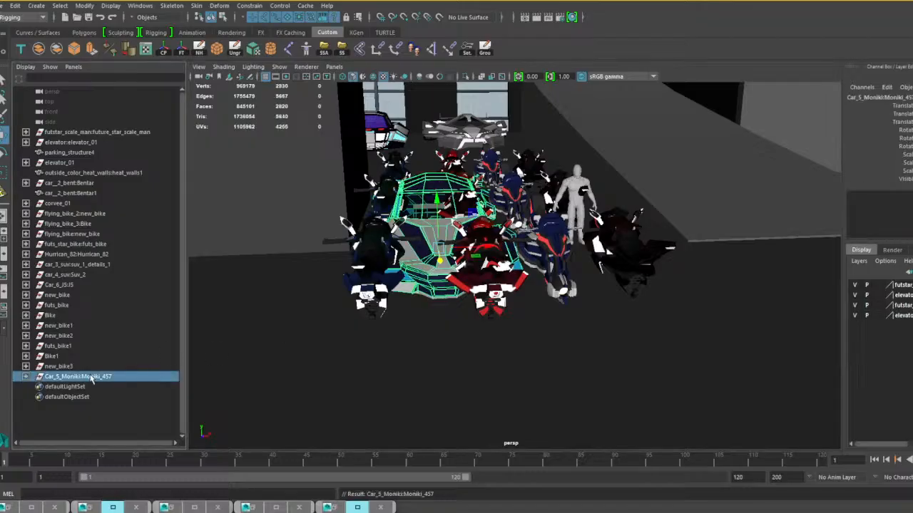
Uniformly scale down the Car_5_Moniki:Moniki_457 car among the bikes.
alt+drag(350, 304, 487, 310)
scroll(448, 314, up, 2)
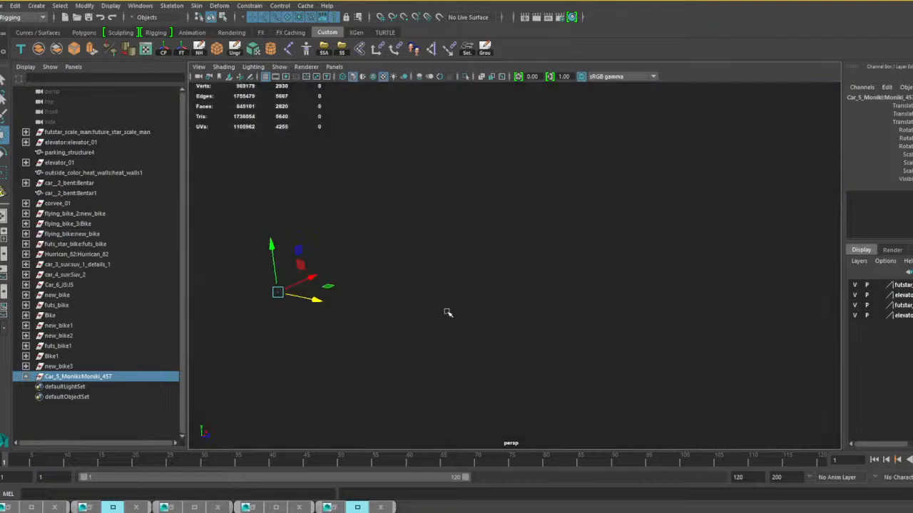
alt+drag(401, 311, 477, 311)
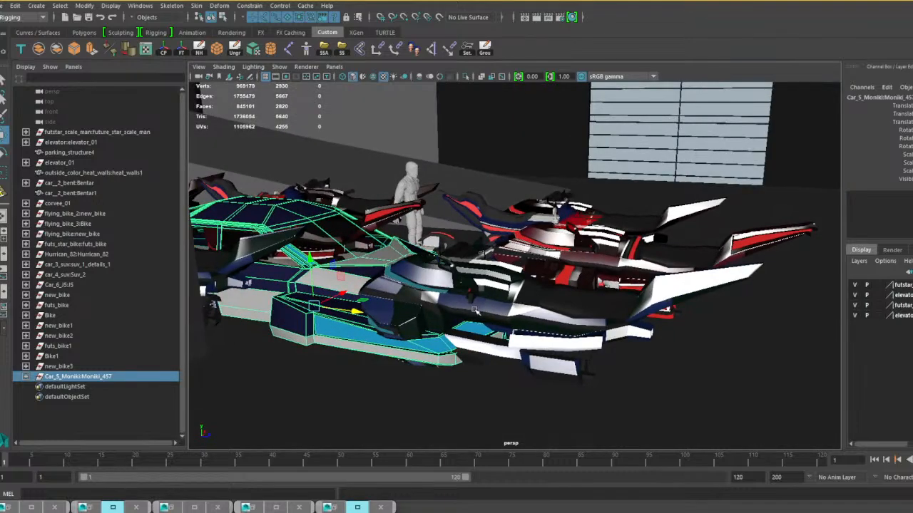
key(r)
drag(317, 307, 259, 306)
key(w)
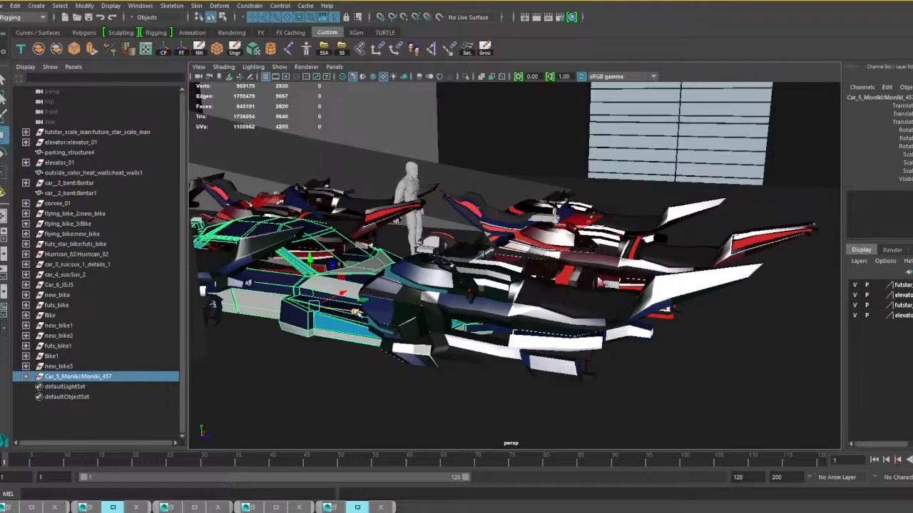
Move the Moniki_457 car along its length toward the front bike row and adjust its uniform scale against the bikes.
drag(355, 312, 515, 332)
key(r)
alt+drag(660, 336, 482, 352)
alt+middle_drag(457, 335, 525, 330)
mouse_move(525, 330)
alt+mouse_down()
mouse_move(462, 338)
mouse_move(518, 345)
alt+mouse_up()
Move the Moniki_457 car out of the bike rows to the open floor on the other side of the grey wall block.
key(w)
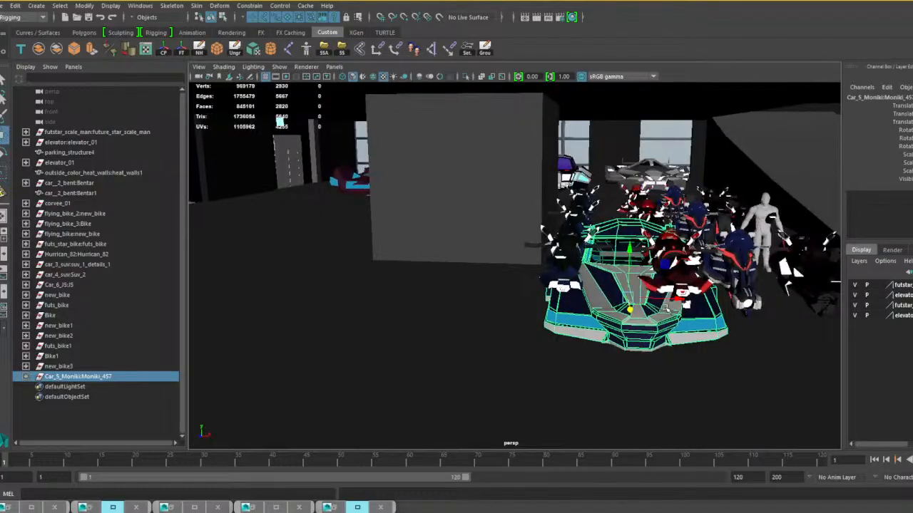
drag(681, 301, 291, 285)
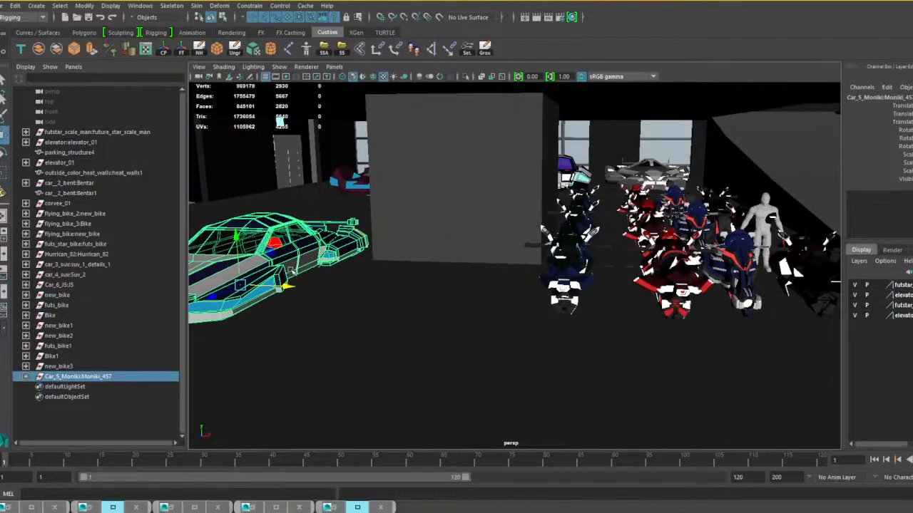
alt+middle_drag(398, 284, 649, 292)
Duplicate the car_3_suv:suv_1_details_1 group and move the copy forward beside the Moniki_457 car.
alt+drag(649, 292, 421, 286)
click(410, 256)
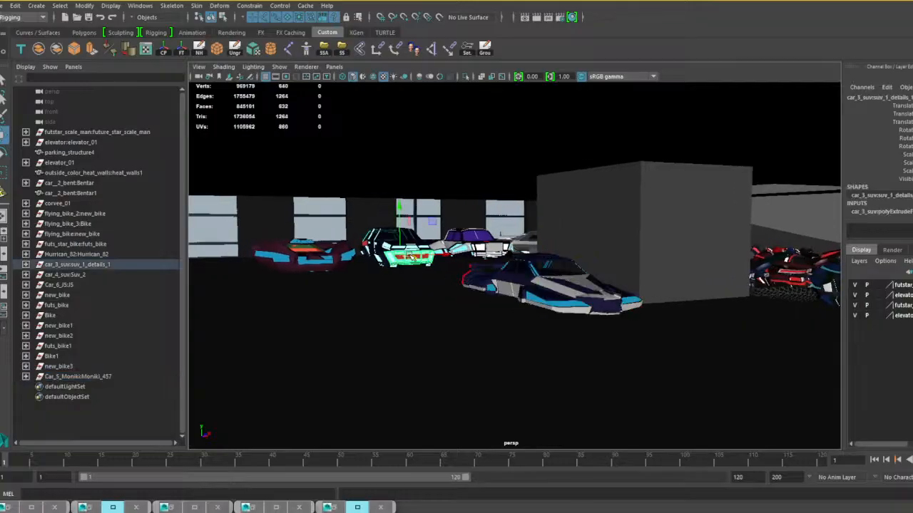
key(Up)
key(ctrl+d)
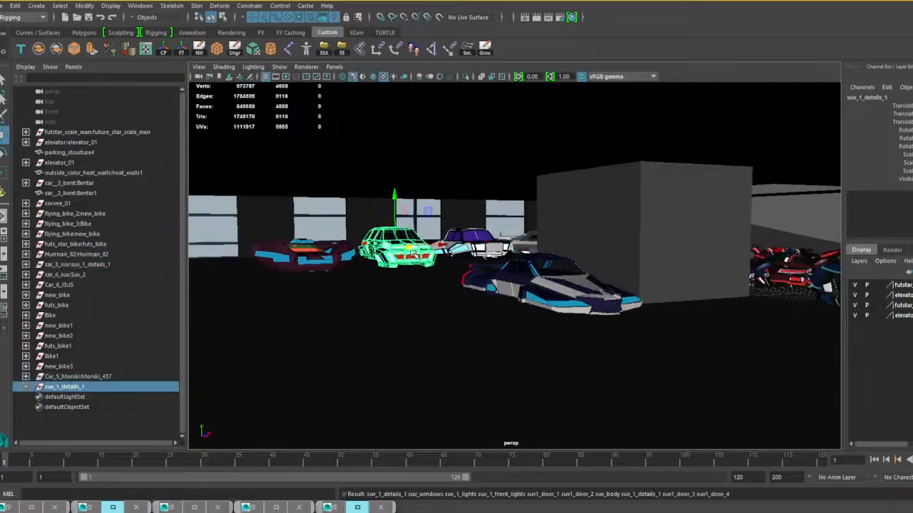
alt+drag(407, 262, 405, 266)
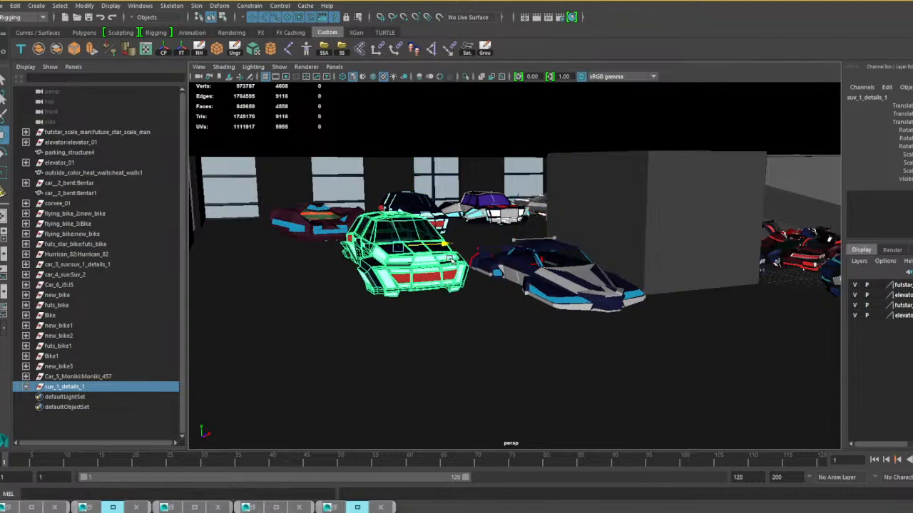
Move the suv_1_details_1 copy forward into line beside the Moniki_457 car.
drag(420, 253, 455, 289)
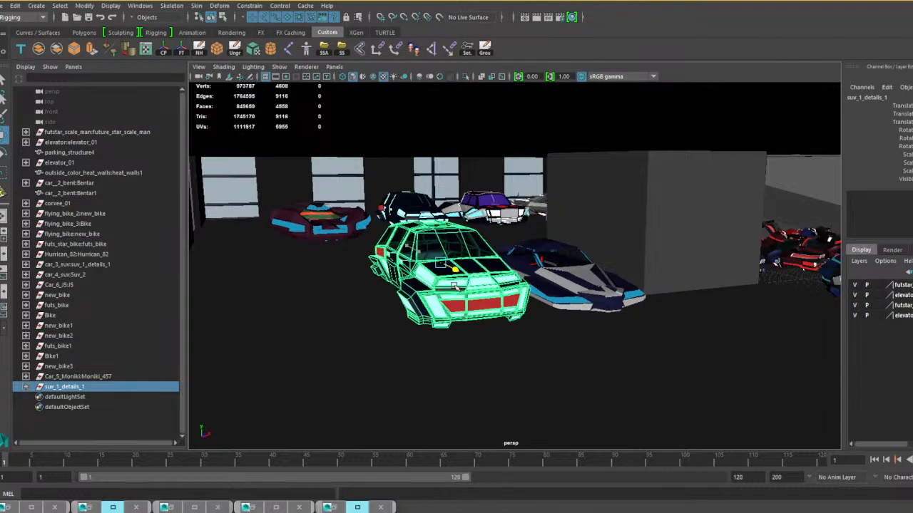
alt+drag(519, 303, 496, 304)
alt+middle_drag(556, 292, 312, 287)
alt+drag(446, 288, 405, 287)
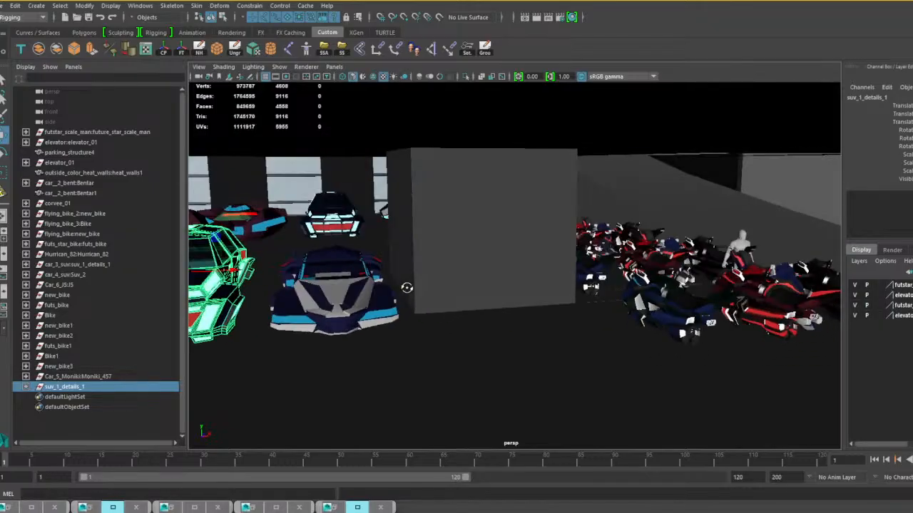
Duplicate the corvee_2_grp car beside the windows and pull the copy out onto the open floor.
alt+middle_drag(427, 288, 292, 289)
alt+drag(293, 288, 524, 297)
alt+middle_drag(531, 289, 381, 274)
alt+drag(531, 269, 613, 267)
alt+middle_drag(606, 267, 428, 267)
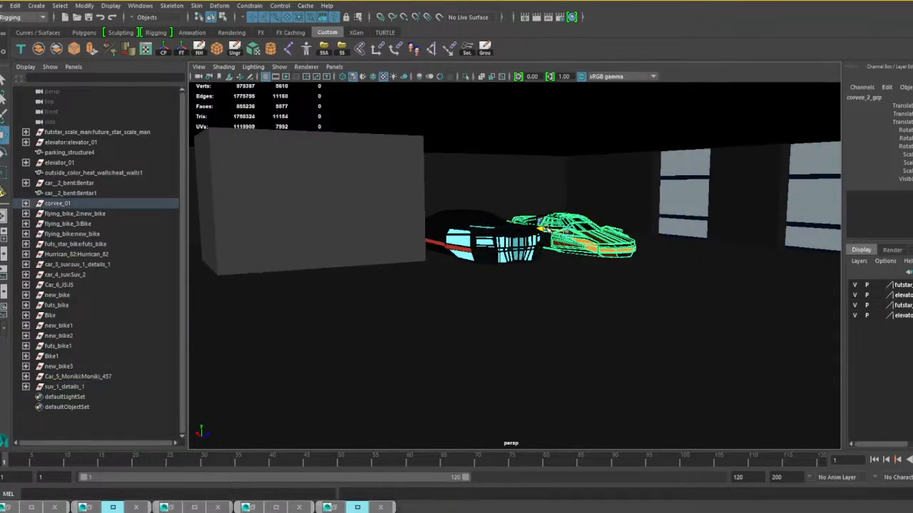
drag(544, 229, 509, 284)
Move the corvee_2_grp copy across the garage floor, past the parked originals and toward the opposite car row.
alt+middle_drag(507, 286, 605, 295)
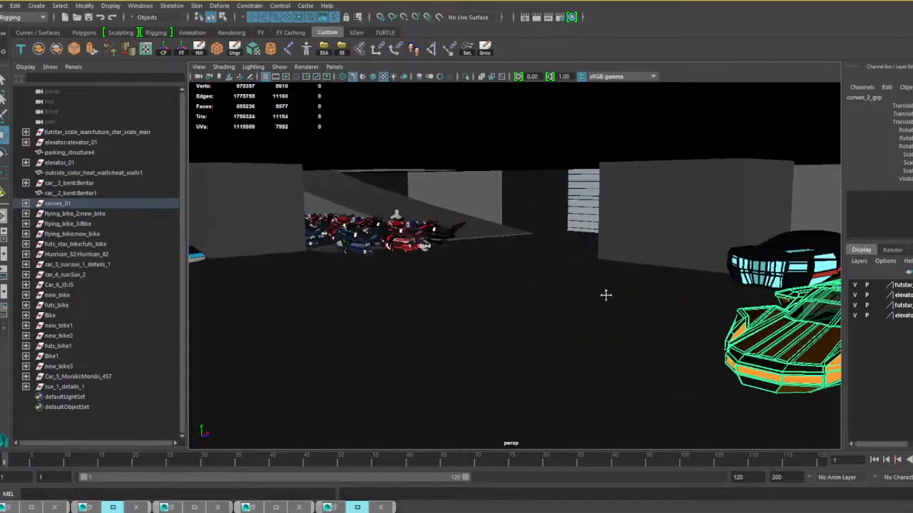
alt+right_drag(605, 295, 526, 290)
alt+drag(525, 290, 505, 300)
alt+right_drag(505, 299, 545, 305)
alt+drag(546, 305, 403, 314)
alt+right_drag(403, 314, 418, 314)
alt+middle_drag(418, 313, 570, 297)
alt+right_drag(570, 297, 475, 299)
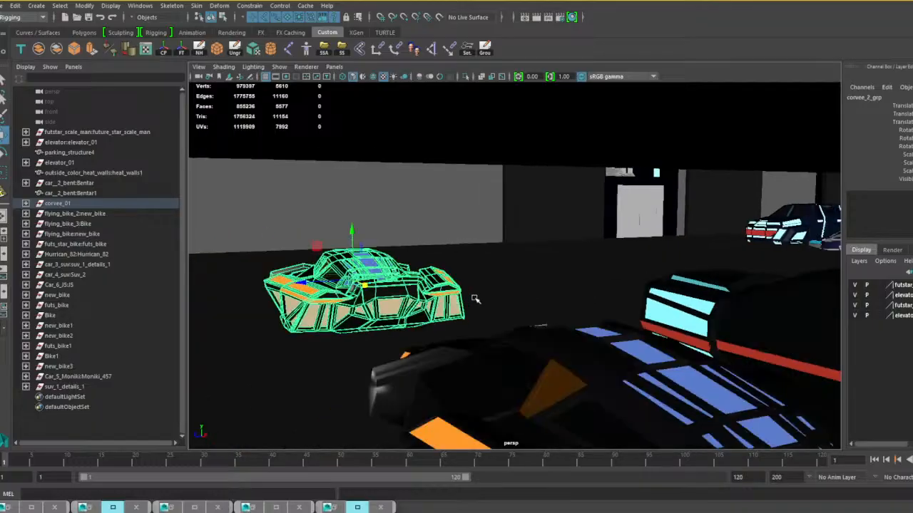
alt+middle_drag(464, 300, 512, 316)
alt+drag(500, 321, 471, 326)
Rotate the corvee_2_grp copy to face the same way as the cars in the opposite row.
middle_drag(356, 315, 405, 310)
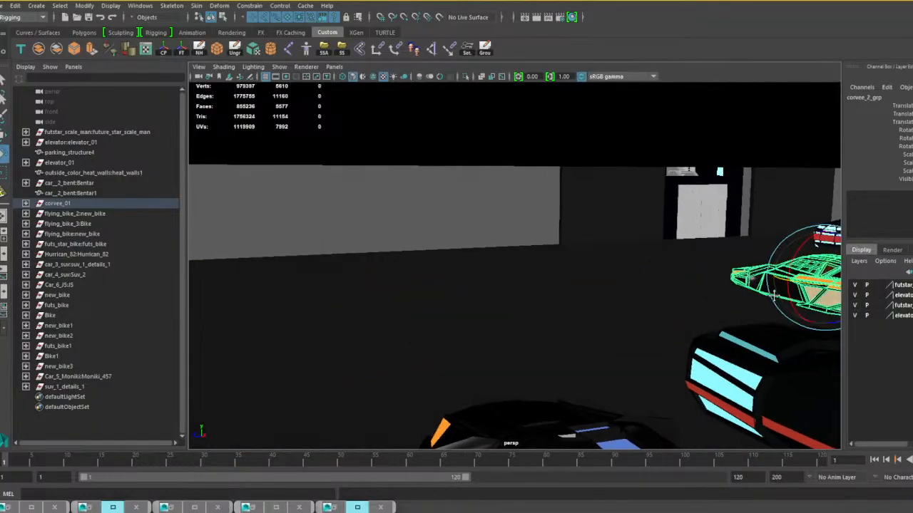
alt+middle_drag(773, 295, 591, 304)
alt+drag(591, 304, 685, 280)
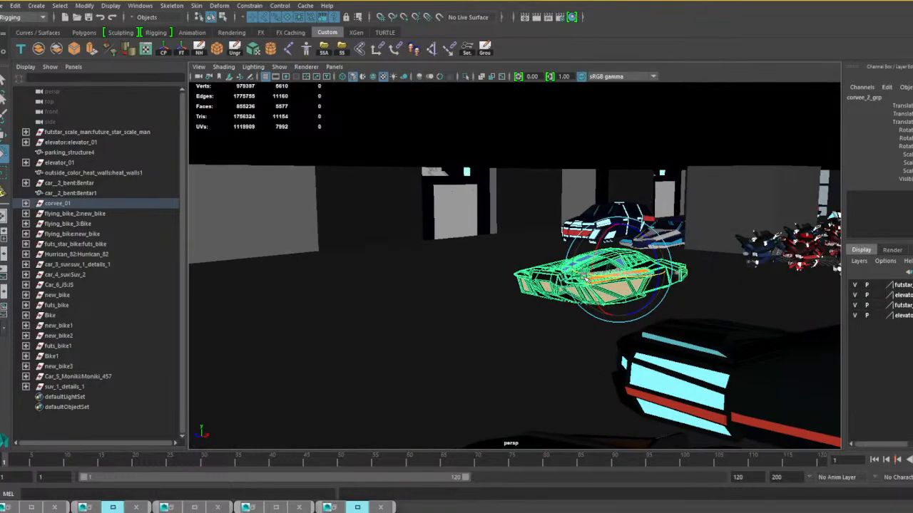
alt+drag(638, 288, 740, 238)
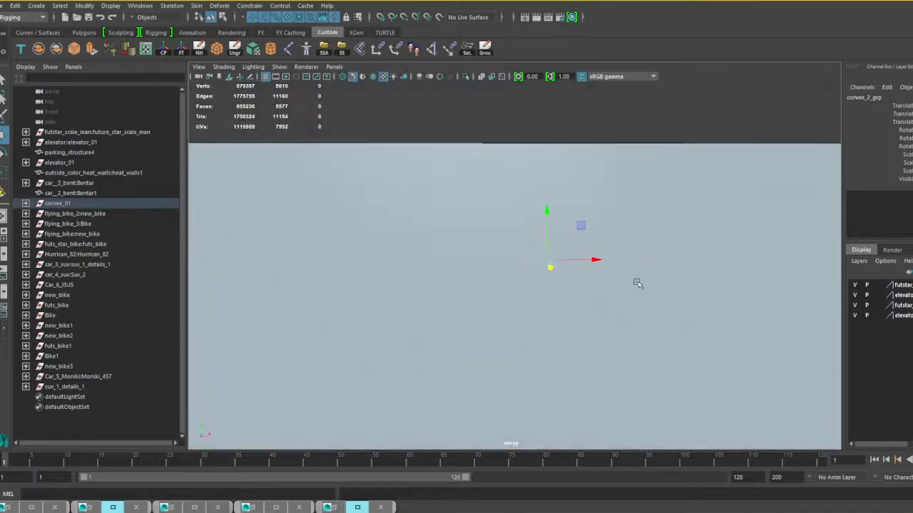
Position the corvee_2_grp copy in the front row on the free side of the duplicated SUV.
scroll(635, 283, up, 3)
alt+middle_drag(627, 281, 649, 308)
alt+drag(628, 286, 533, 289)
drag(429, 290, 375, 295)
drag(312, 303, 378, 198)
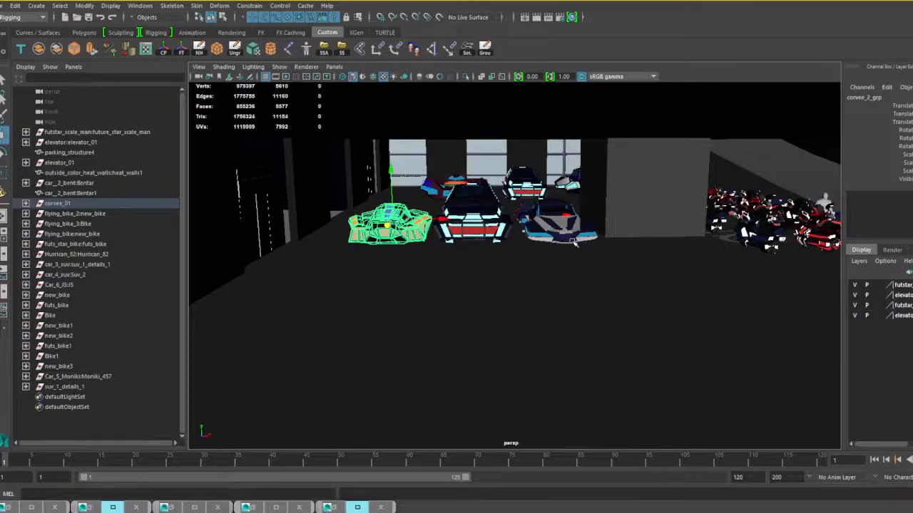
Examine the arrangement of parked cars and bikes around the garage from several angles.
alt+drag(575, 242, 331, 250)
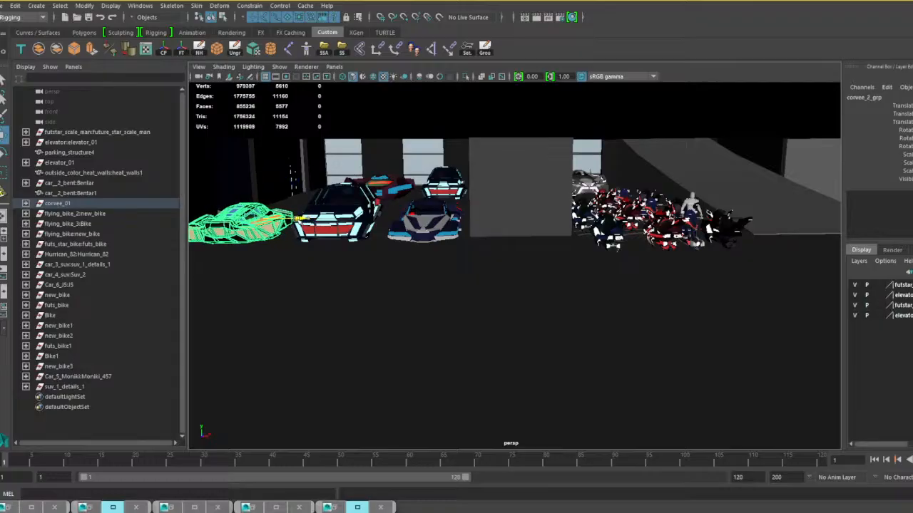
alt+drag(413, 246, 507, 241)
alt+middle_drag(406, 278, 620, 277)
alt+drag(620, 278, 457, 267)
scroll(642, 288, down, 3)
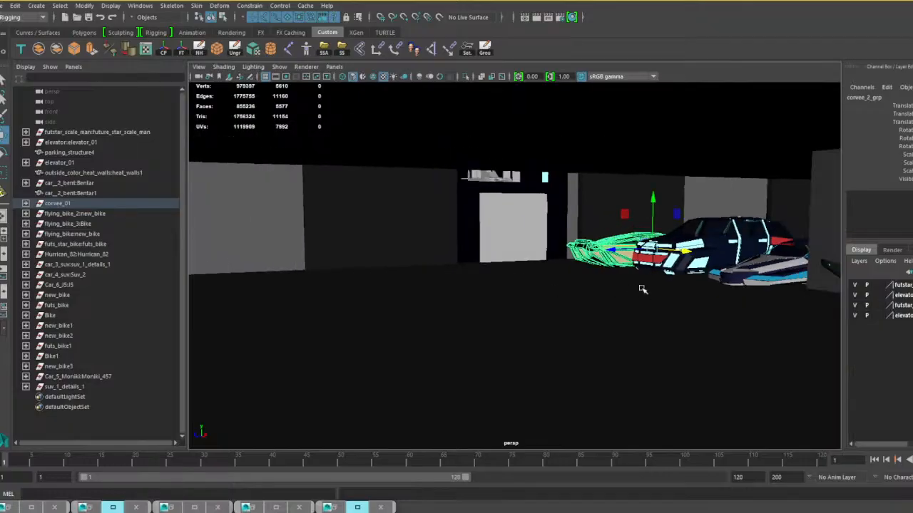
alt+drag(653, 297, 284, 291)
scroll(491, 265, up, 5)
alt+drag(490, 265, 533, 297)
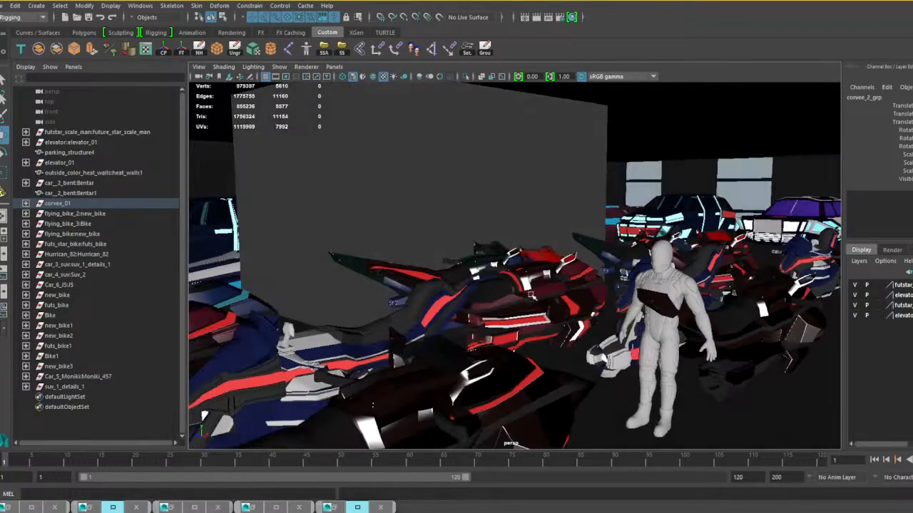
Delete the future_star_scale_man figure standing among the bikes.
alt+middle_drag(609, 318, 456, 299)
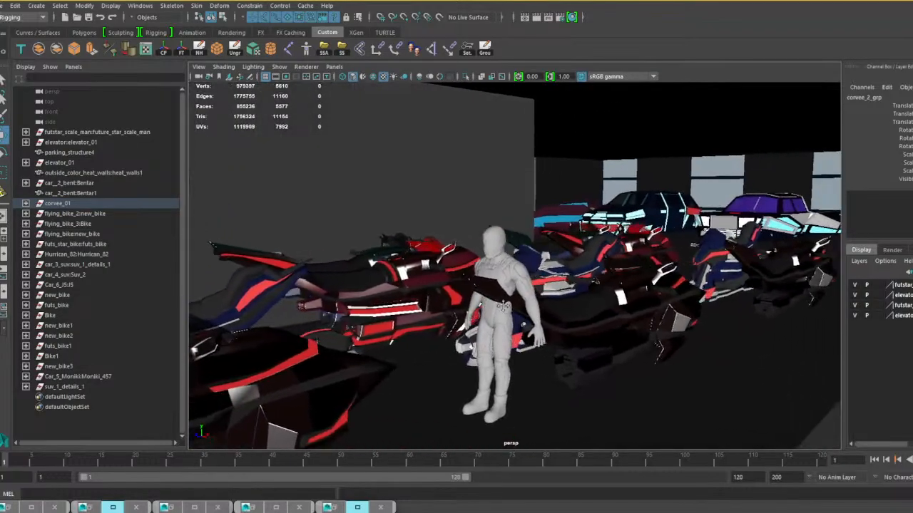
click(499, 341)
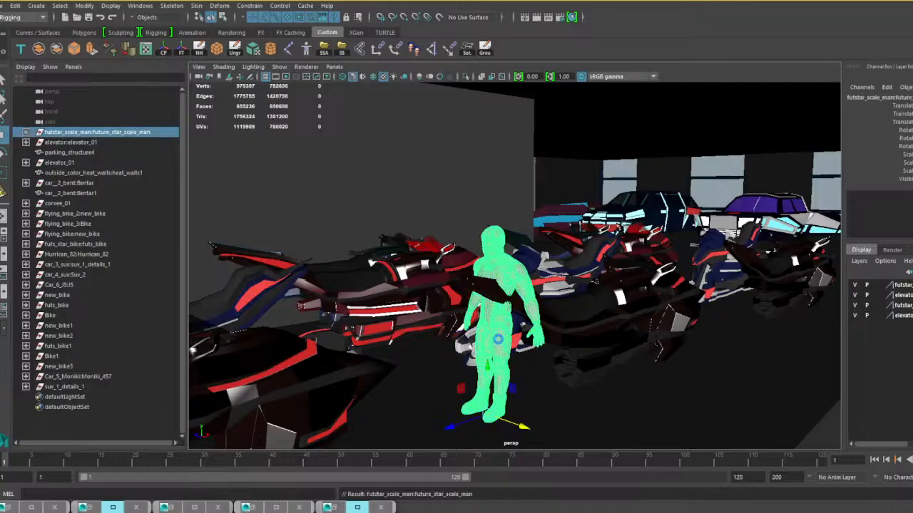
key(Delete)
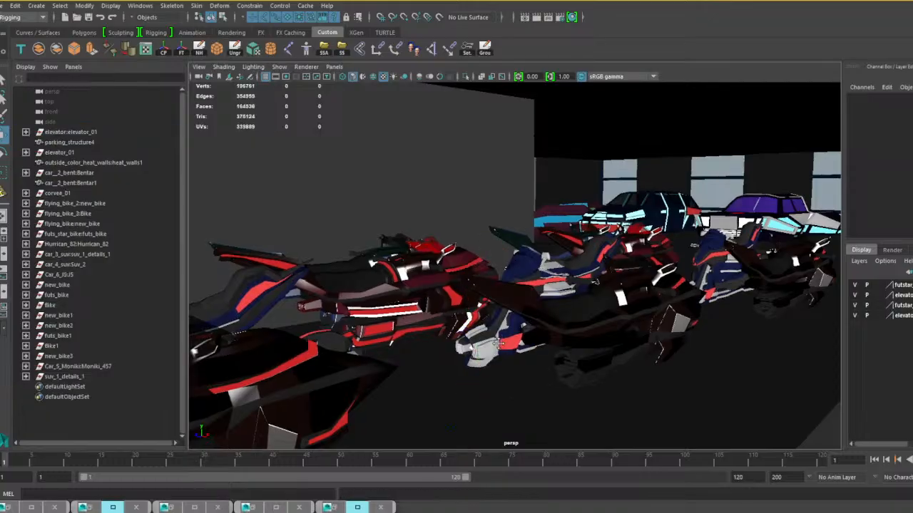
Select the faces of the dark exterior wall panels on the fourth level of parking_structure4, beside the building's corner.
alt+drag(499, 341, 586, 315)
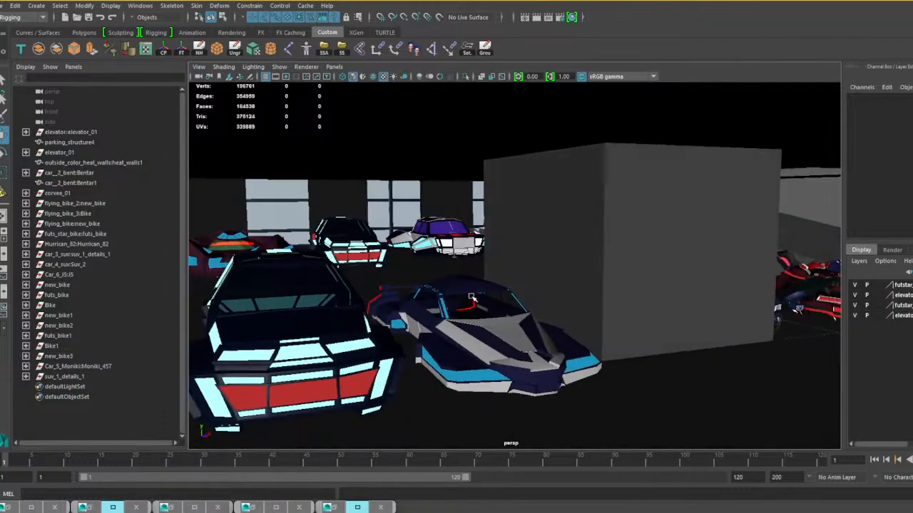
alt+drag(471, 296, 600, 317)
click(679, 297)
scroll(594, 317, down, 5)
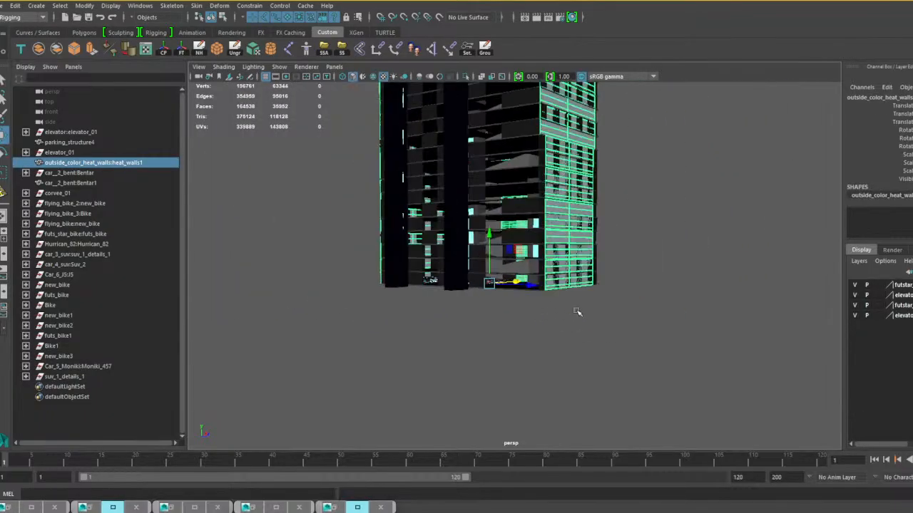
scroll(575, 311, up, 7)
alt+drag(521, 345, 539, 349)
alt+middle_drag(540, 349, 590, 229)
scroll(561, 269, up, 3)
scroll(560, 269, down, 8)
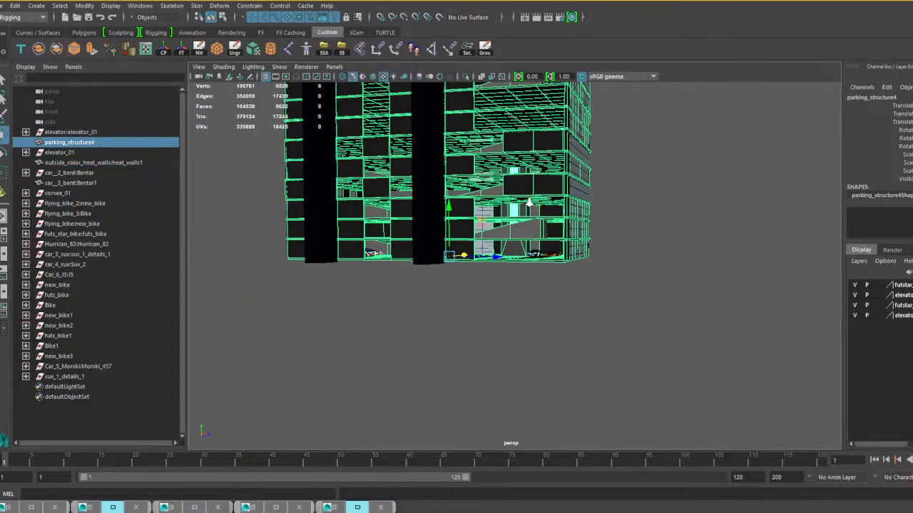
scroll(529, 205, up, 6)
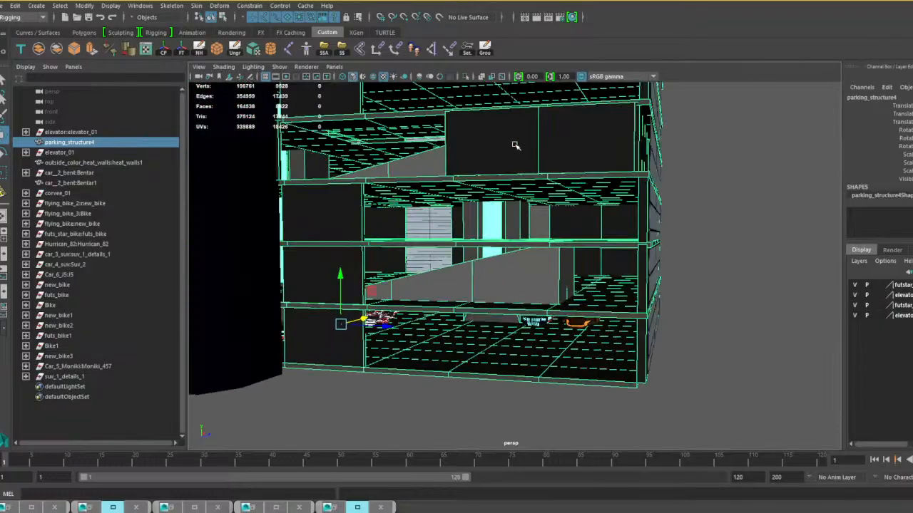
click(513, 172)
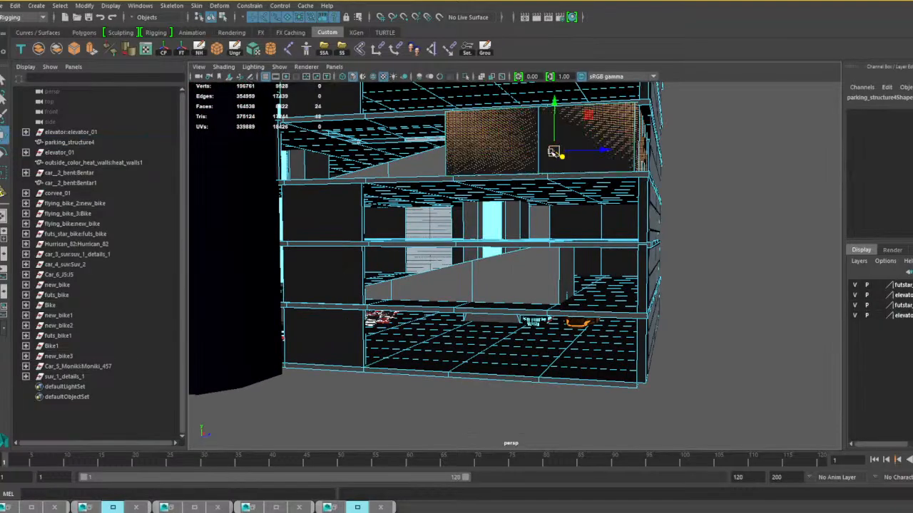
Scale the selected wall panel faces vertically to span three floors of the parking structure.
scroll(582, 163, down, 5)
alt+middle_drag(581, 168, 535, 253)
scroll(535, 252, up, 4)
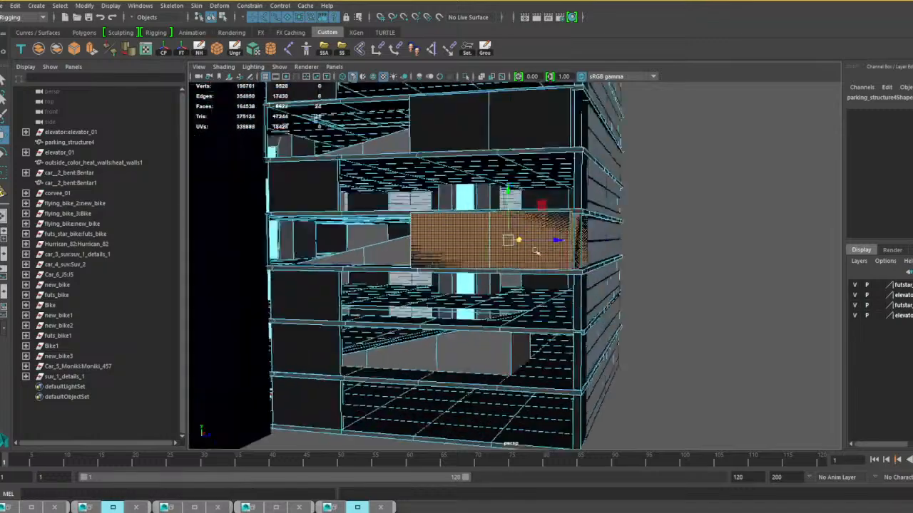
alt+drag(535, 253, 550, 266)
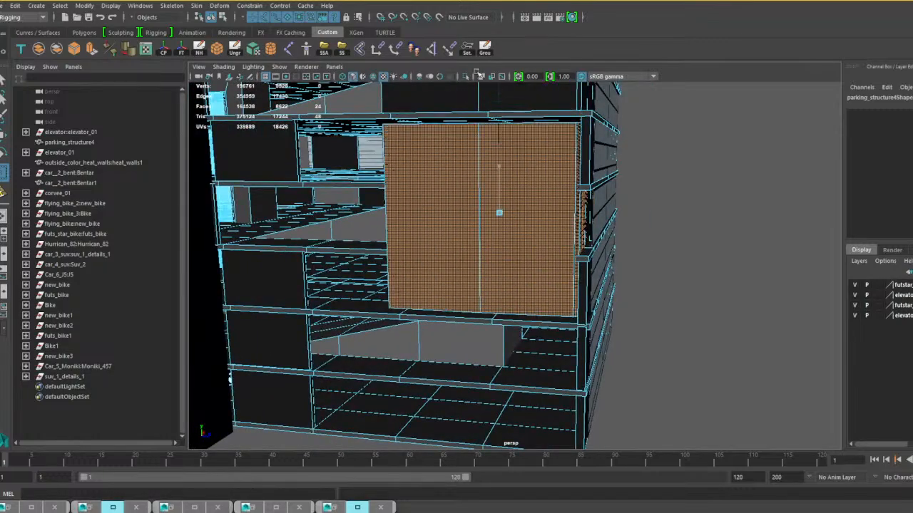
Lower the enlarged wall panels to end just above the open ground floor.
click(506, 147)
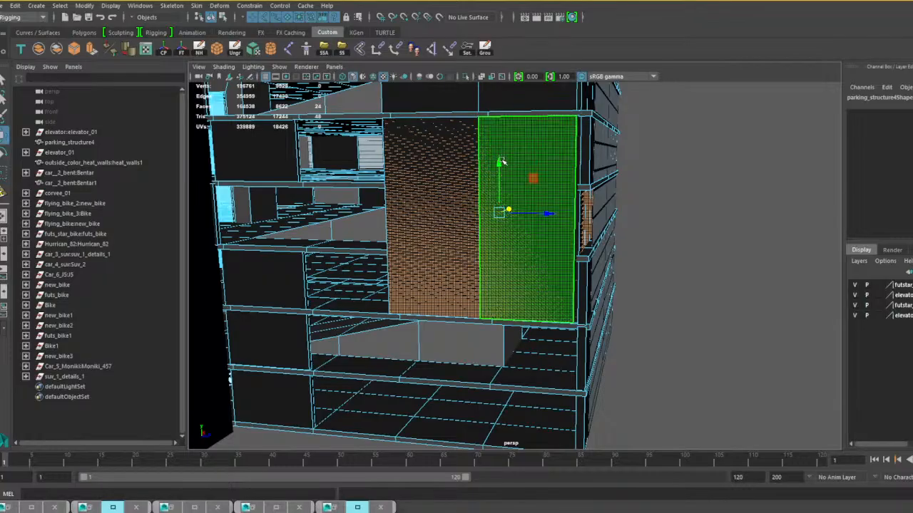
drag(503, 162, 417, 173)
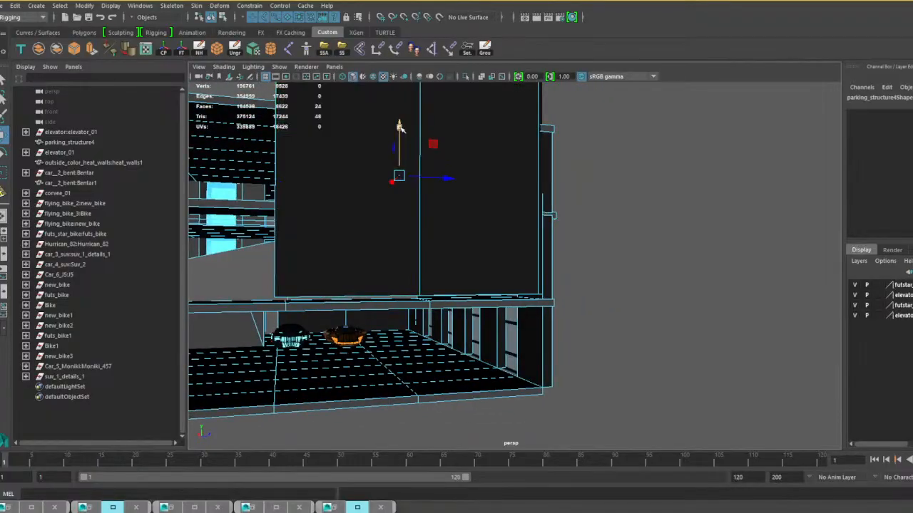
alt+drag(505, 209, 489, 300)
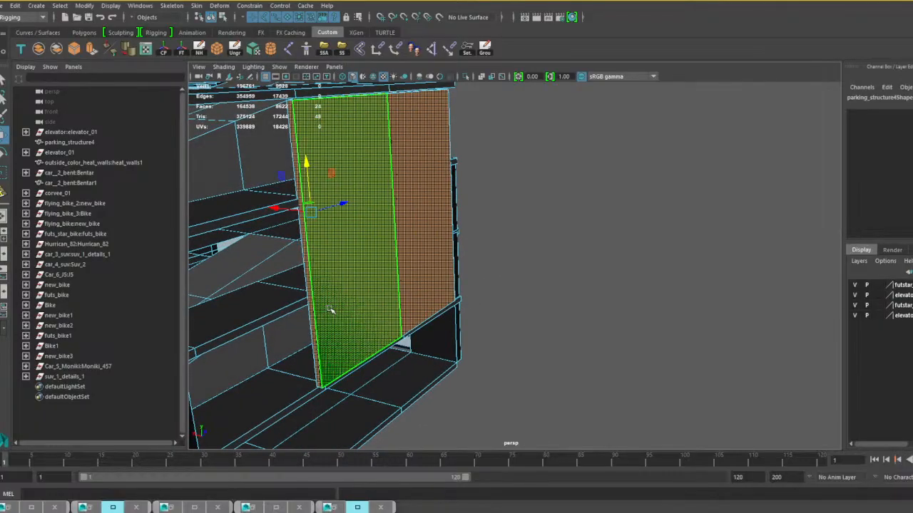
Scale the large wall panels' faces in depth to set them behind the floor ledges, and clear the face selection.
click(330, 309)
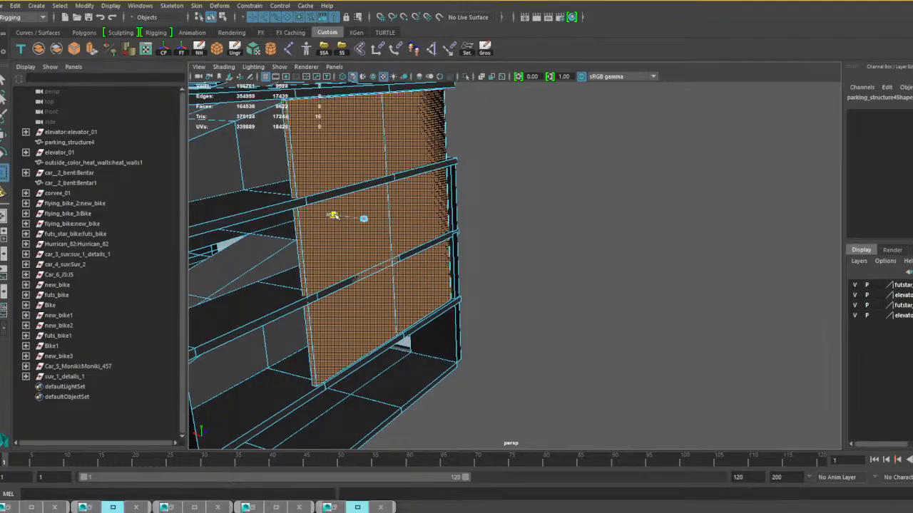
click(547, 255)
scroll(546, 257, down, 5)
alt+drag(544, 258, 527, 228)
scroll(538, 262, up, 5)
Return parking_structure4 to object mode and deselect it.
alt+drag(540, 266, 393, 350)
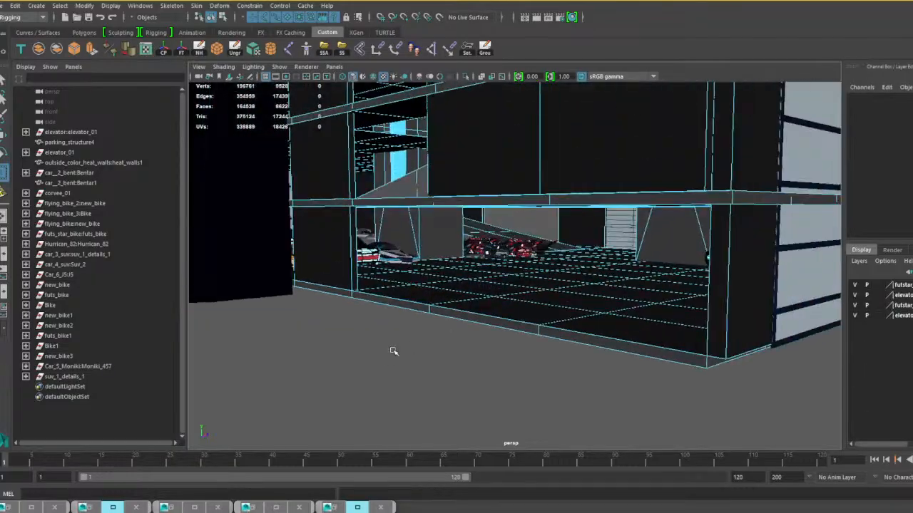
scroll(484, 294, up, 5)
scroll(483, 294, up, 5)
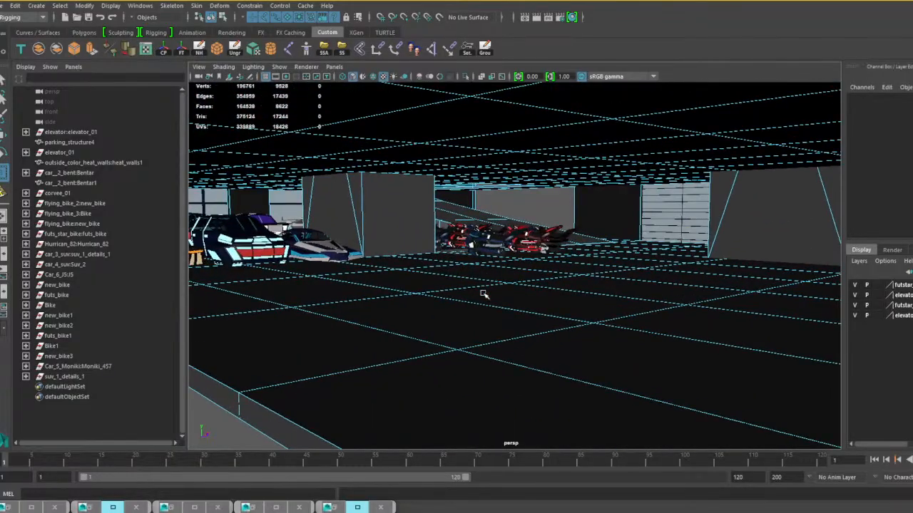
scroll(527, 286, up, 10)
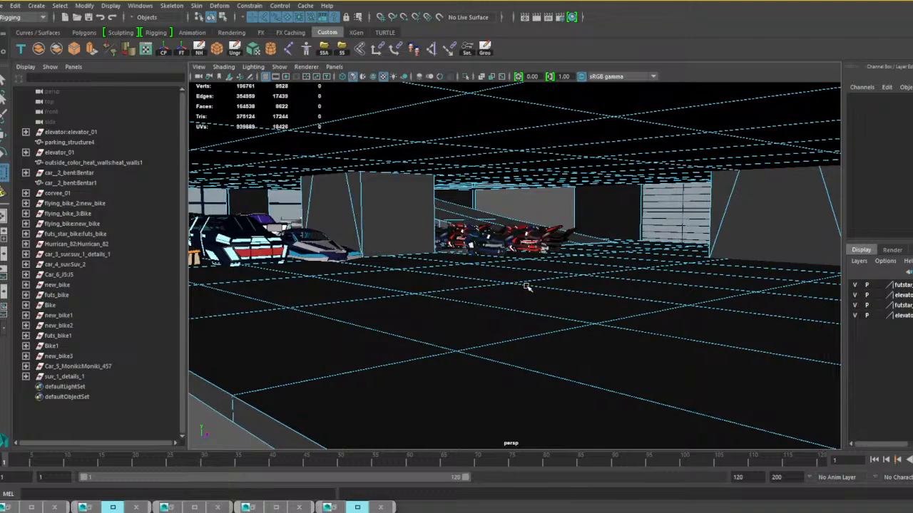
right_drag(543, 246, 548, 361)
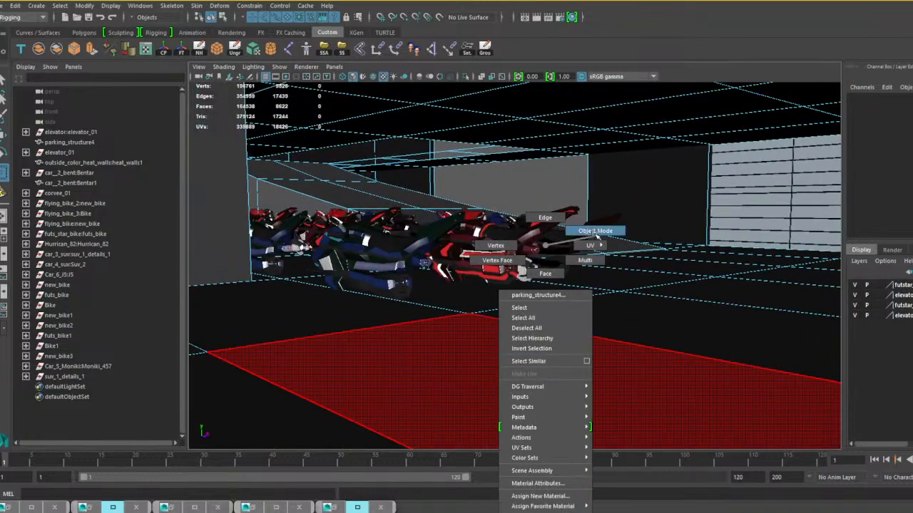
right_drag(597, 236, 596, 235)
click(575, 323)
Select the parked cars on the ground floor, including the corvee, the SUVs, Moniki and J5.
scroll(566, 326, down, 8)
alt+middle_drag(532, 322, 660, 321)
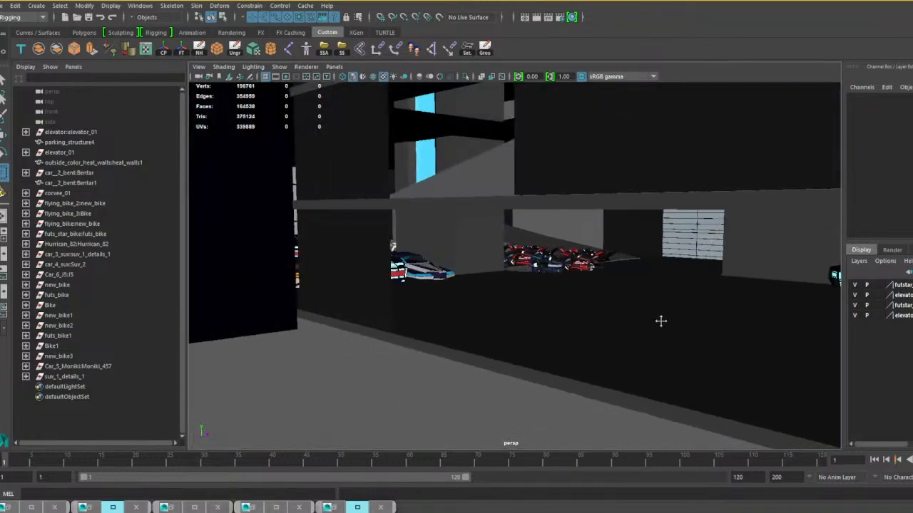
alt+drag(662, 320, 533, 314)
alt+drag(591, 315, 522, 307)
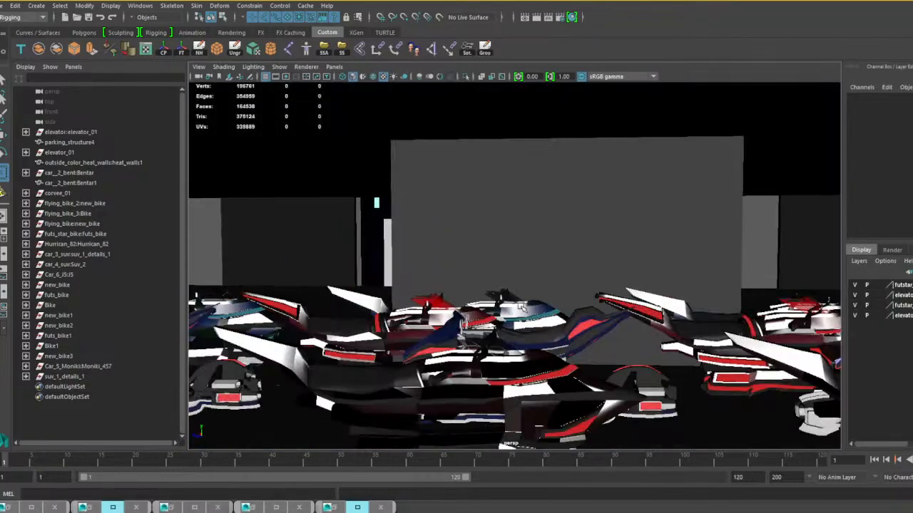
alt+middle_drag(521, 307, 476, 319)
alt+drag(566, 310, 592, 311)
scroll(522, 317, down, 8)
click(407, 279)
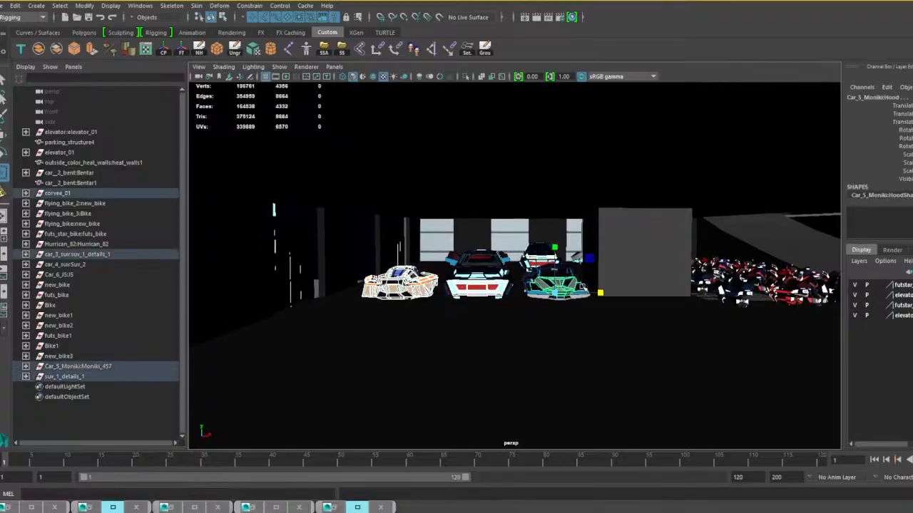
alt+drag(580, 287, 551, 285)
alt+middle_drag(658, 268, 527, 275)
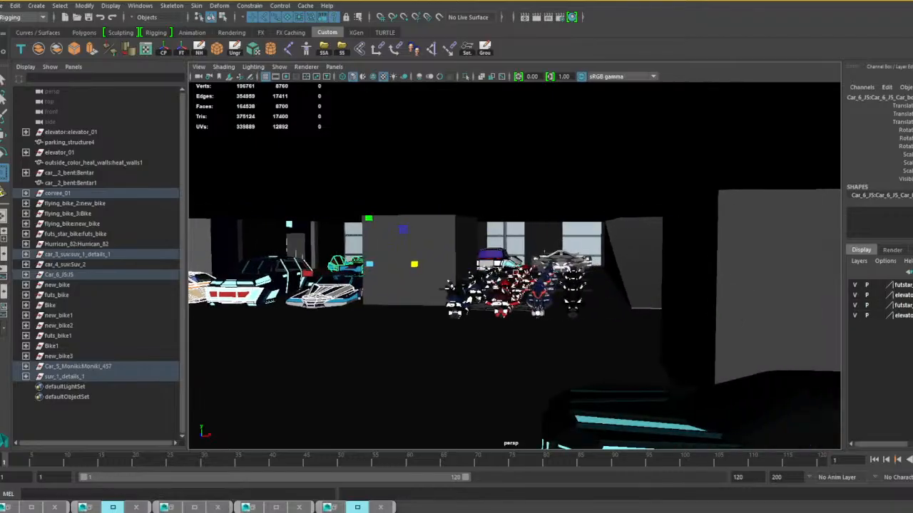
scroll(524, 285, up, 4)
alt+drag(504, 313, 463, 316)
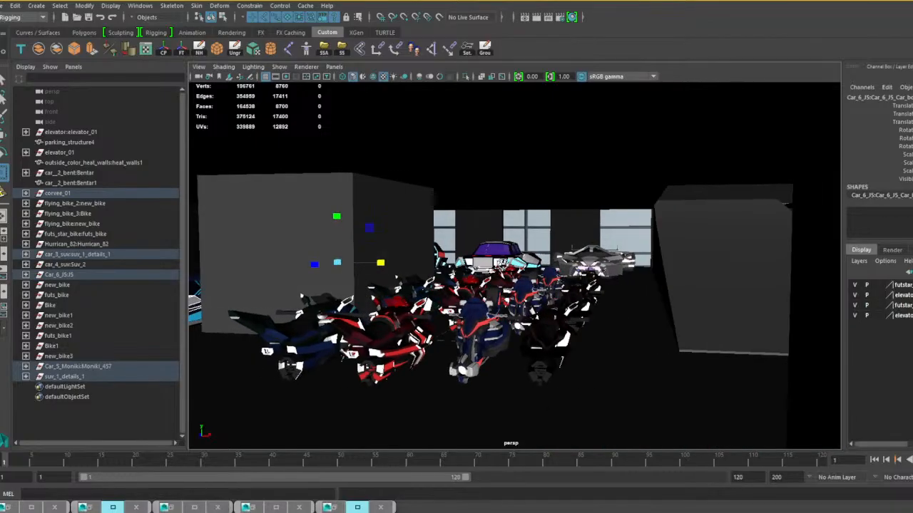
scroll(462, 314, up, 5)
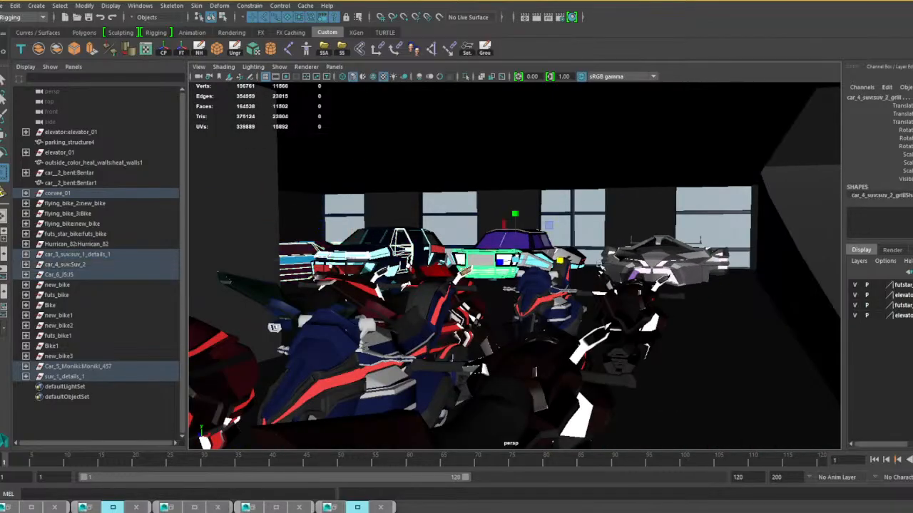
Add the whole cluster of flying bikes and the remaining ground-floor cars to the selection.
click(627, 324)
shift+click(538, 300)
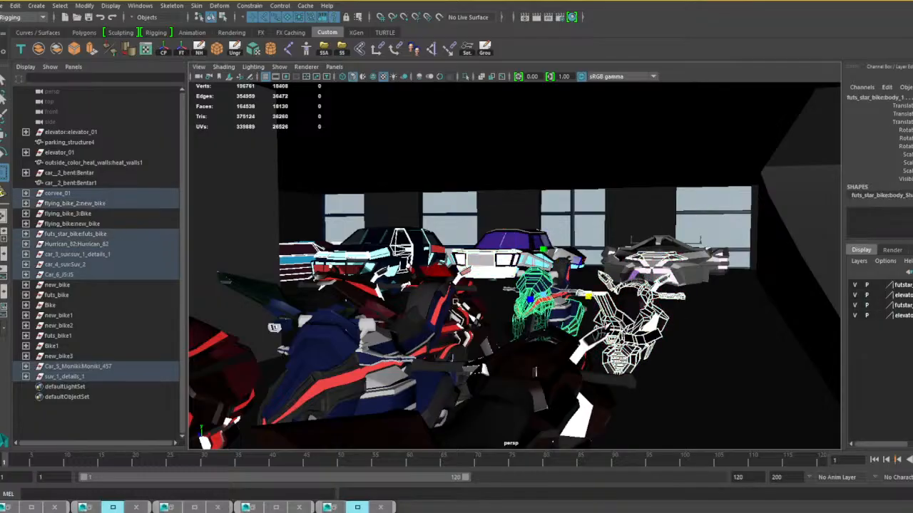
alt+middle_drag(482, 312, 651, 321)
alt+drag(651, 321, 634, 334)
shift+click(667, 343)
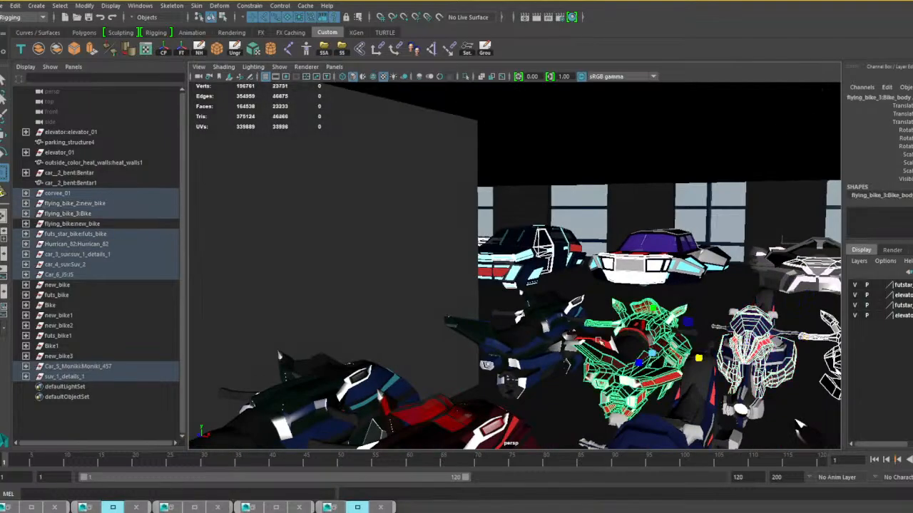
shift+click(540, 330)
scroll(521, 356, down, 4)
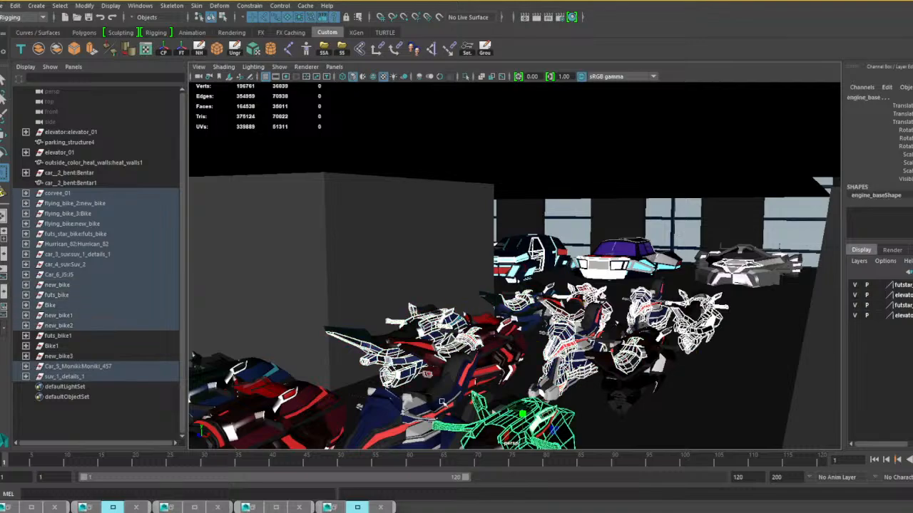
alt+middle_drag(442, 403, 538, 373)
shift+click(555, 363)
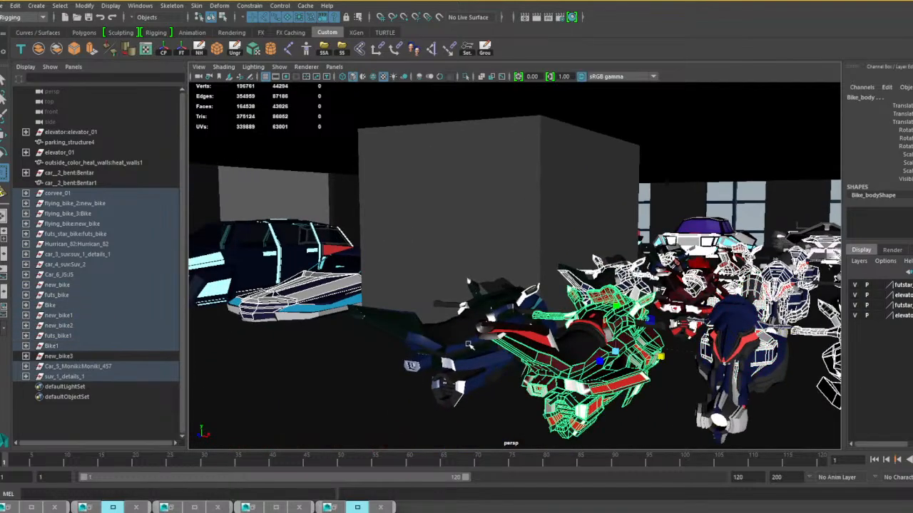
shift+click(469, 345)
scroll(470, 344, down, 5)
alt+middle_drag(470, 344, 617, 334)
alt+drag(617, 335, 592, 237)
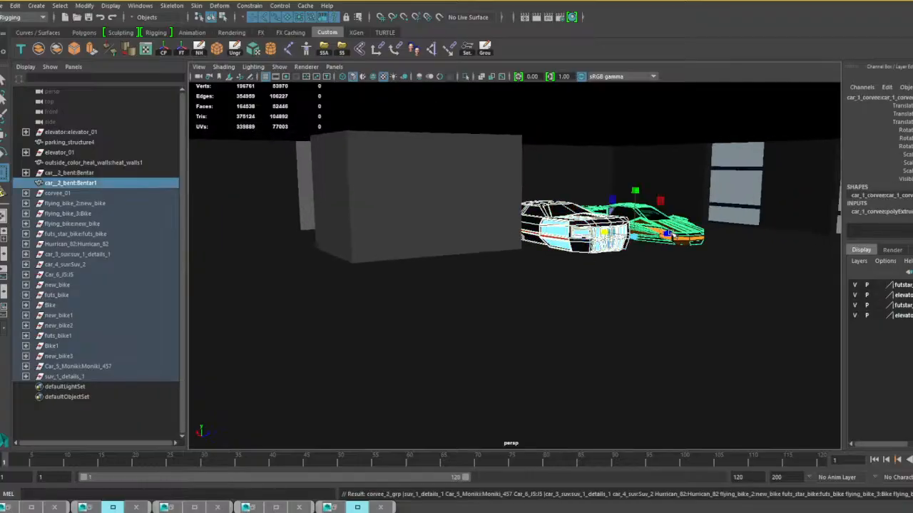
Extend the selection to the vehicles' parent groups, then duplicate them and raise the copies one floor.
key(Up)
alt+drag(651, 275, 442, 294)
alt+middle_drag(443, 295, 749, 342)
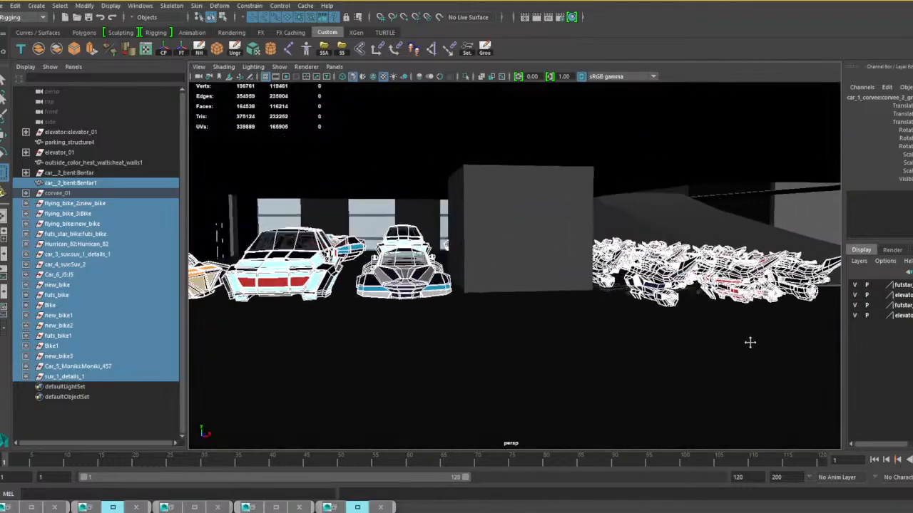
scroll(515, 290, down, 10)
alt+drag(516, 289, 639, 340)
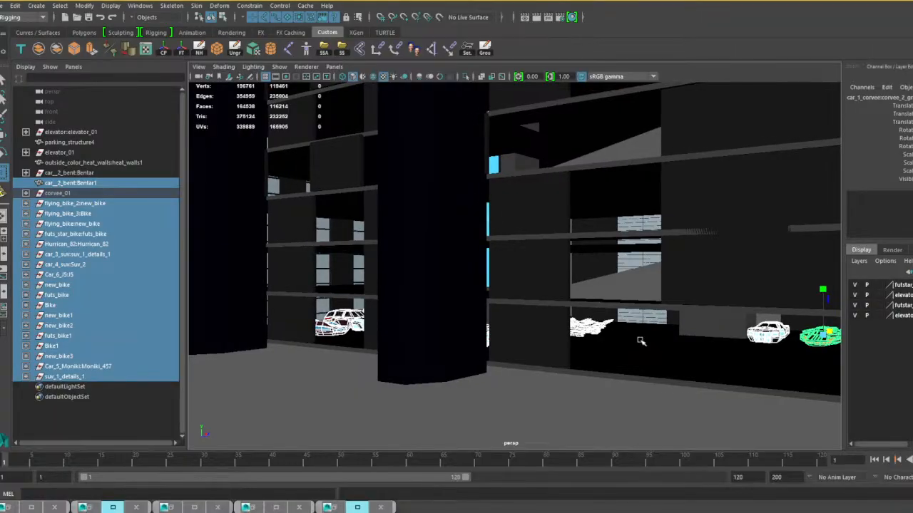
key(ctrl+d)
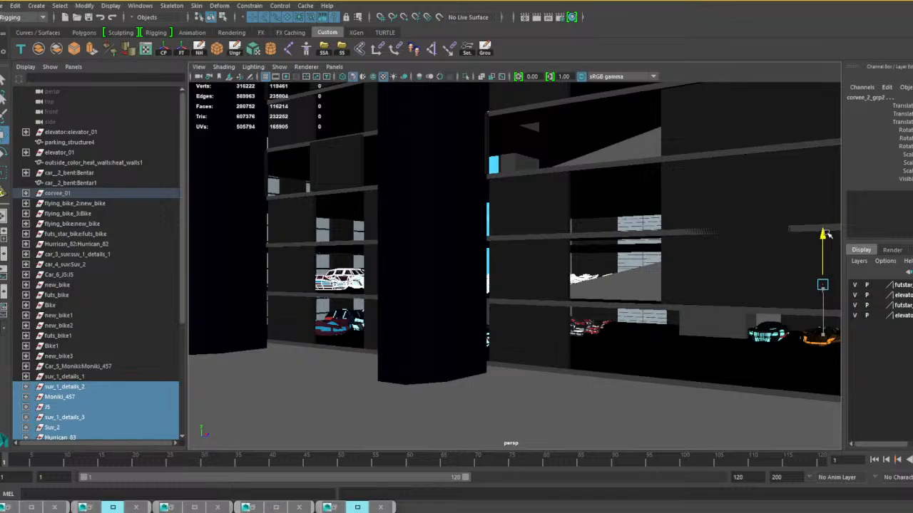
alt+drag(648, 317, 684, 288)
Fine-tune the height of the duplicated vehicles so they rest on the second parking level.
scroll(763, 280, up, 3)
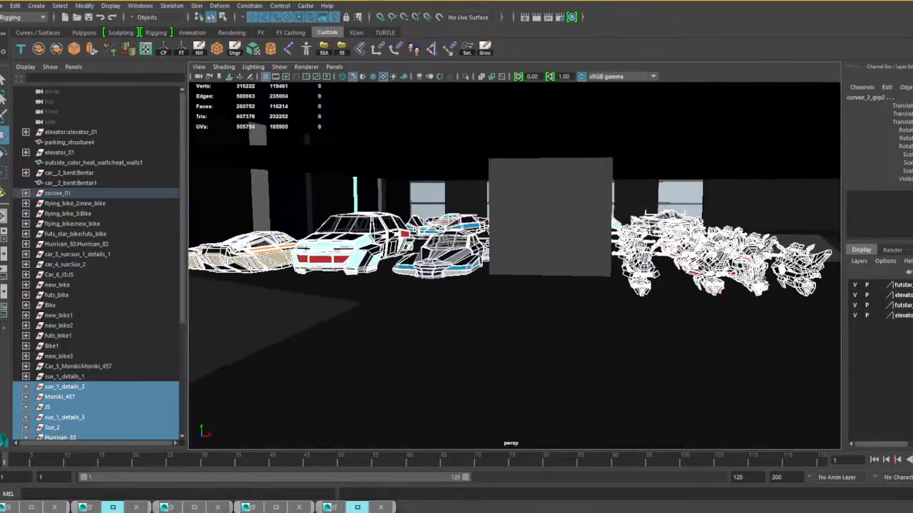
mouse_move(513, 306)
alt+mouse_down()
mouse_move(682, 320)
mouse_move(524, 317)
alt+mouse_up()
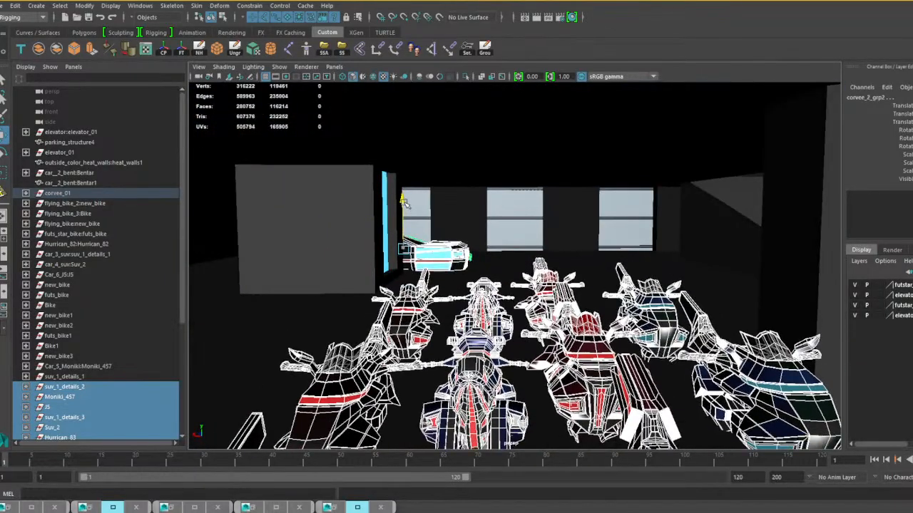
drag(405, 202, 405, 204)
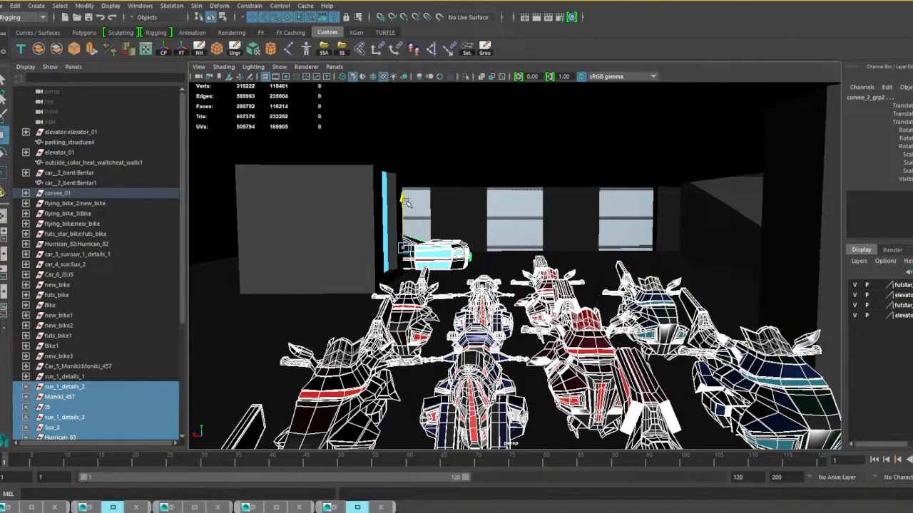
Duplicate the vehicle set again with the same upward offset for the next parking level.
alt+right_drag(428, 314, 361, 356)
alt+drag(361, 357, 552, 294)
alt+right_drag(552, 294, 528, 295)
alt+drag(528, 295, 632, 310)
key(shift+d)
scroll(633, 311, up, 5)
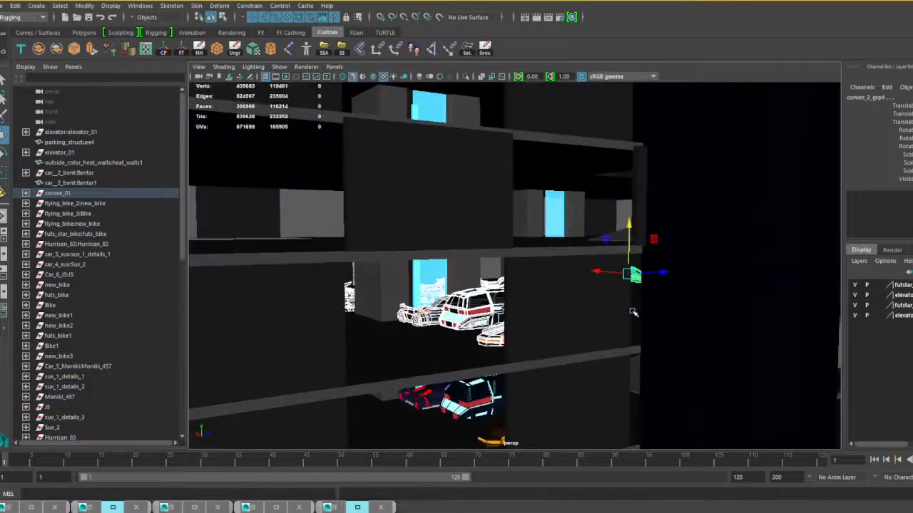
Shift the newest duplicated vehicle set sideways so its bikes stand clear of the glowing blue elevator panel.
scroll(632, 311, up, 3)
alt+drag(560, 340, 614, 359)
scroll(597, 338, up, 3)
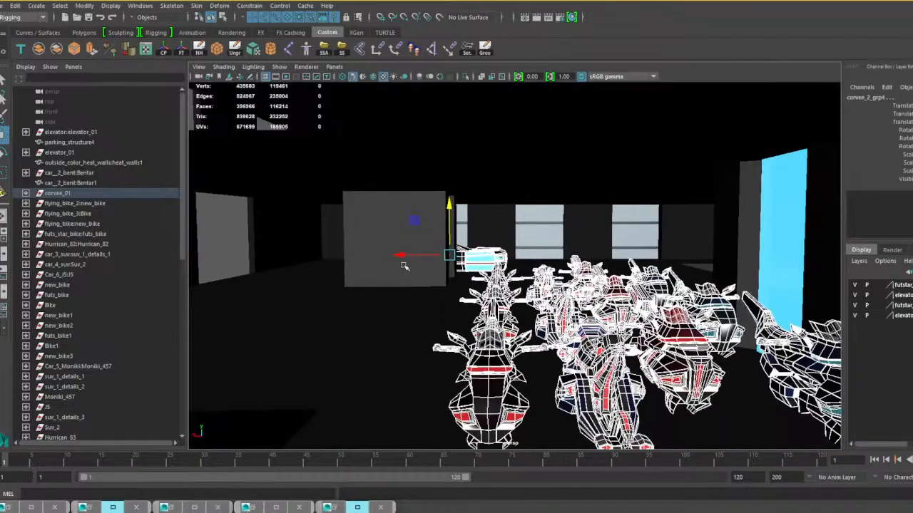
drag(401, 255, 375, 255)
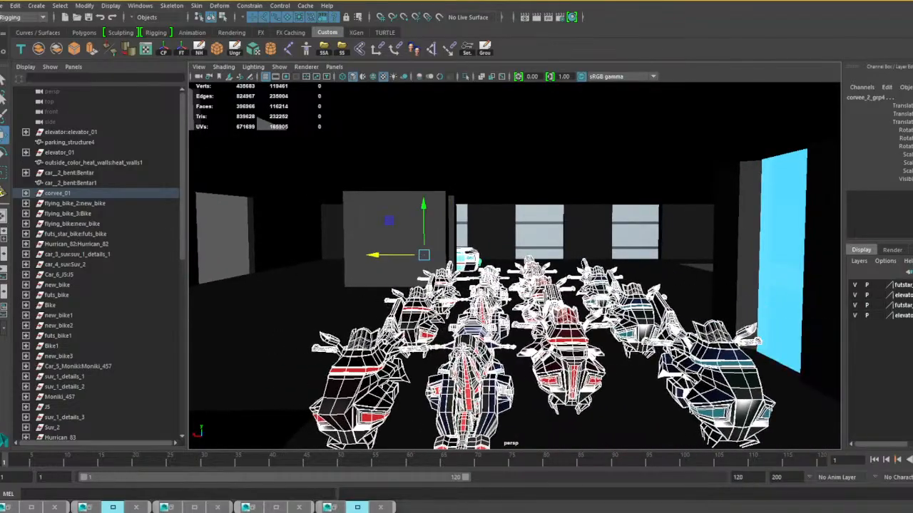
Select the Moniki, SUV and corvee copies beside the wall block and slide them sideways clear of it.
scroll(518, 283, down, 4)
alt+drag(518, 283, 606, 296)
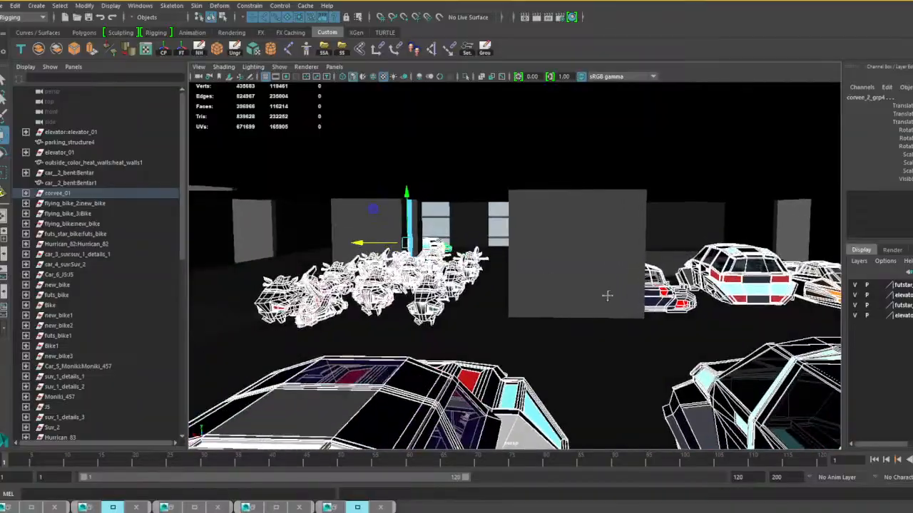
alt+middle_drag(607, 296, 496, 299)
scroll(515, 299, up, 3)
click(503, 315)
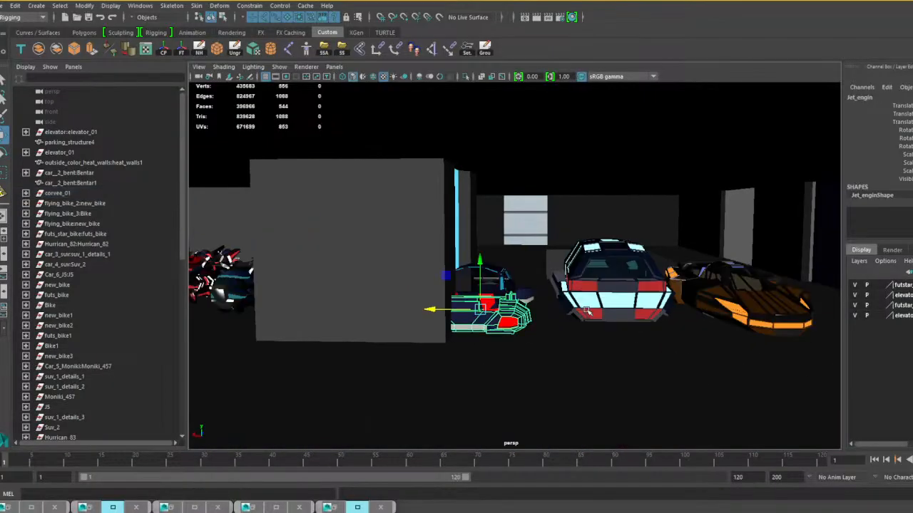
shift+click(597, 301)
shift+click(710, 308)
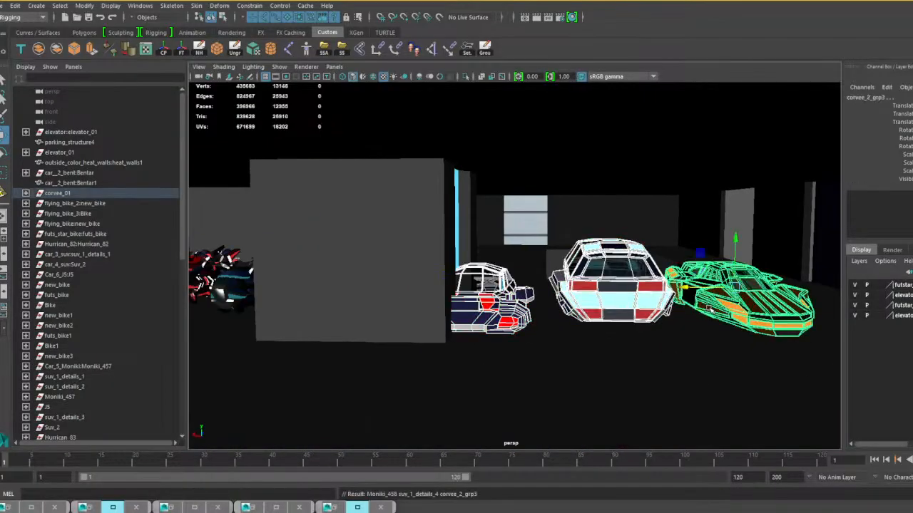
drag(688, 288, 751, 289)
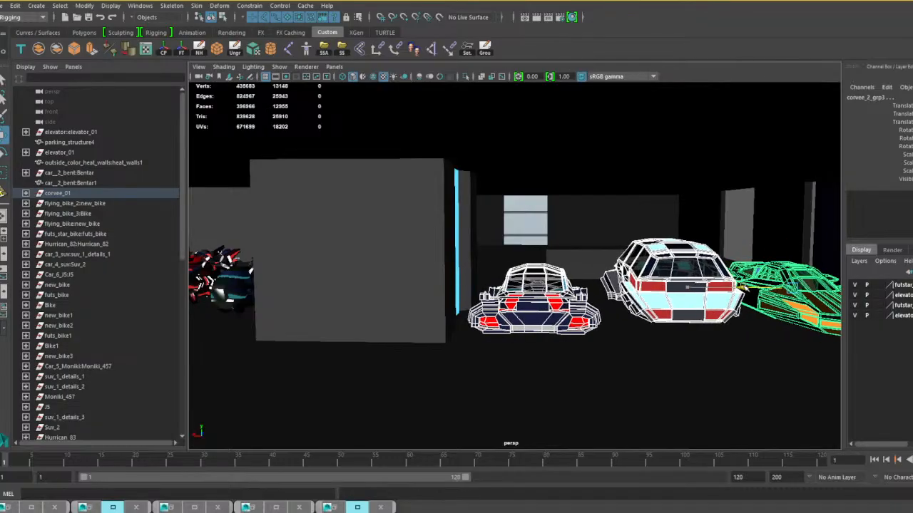
Inspect the duplicated cars on the parking levels and the building's exterior up to the roof.
scroll(539, 310, down, 5)
alt+drag(616, 325, 402, 324)
scroll(448, 332, up, 4)
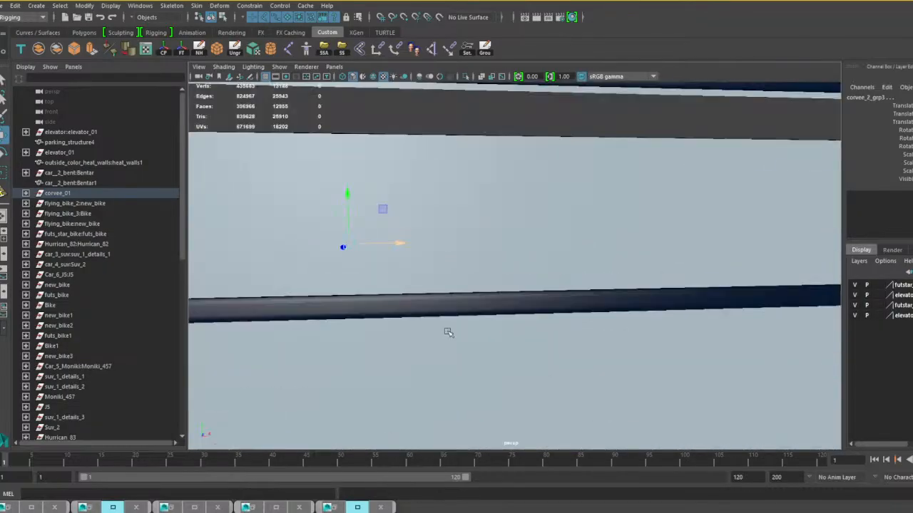
alt+drag(475, 333, 610, 332)
scroll(558, 333, up, 3)
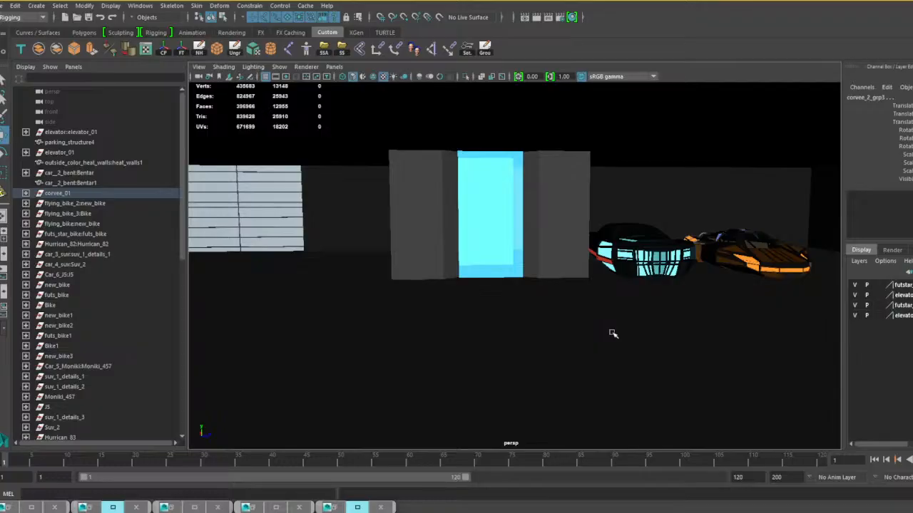
alt+middle_drag(626, 332, 716, 312)
scroll(619, 301, down, 10)
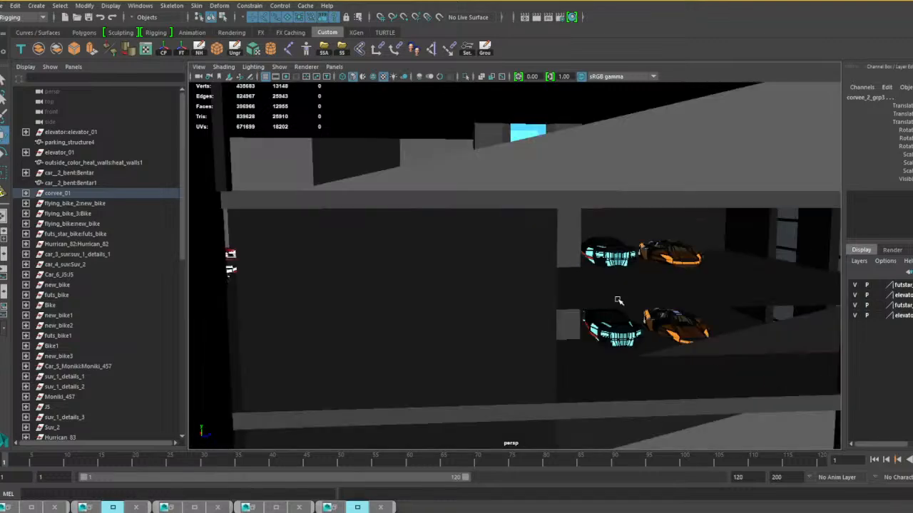
scroll(599, 302, down, 5)
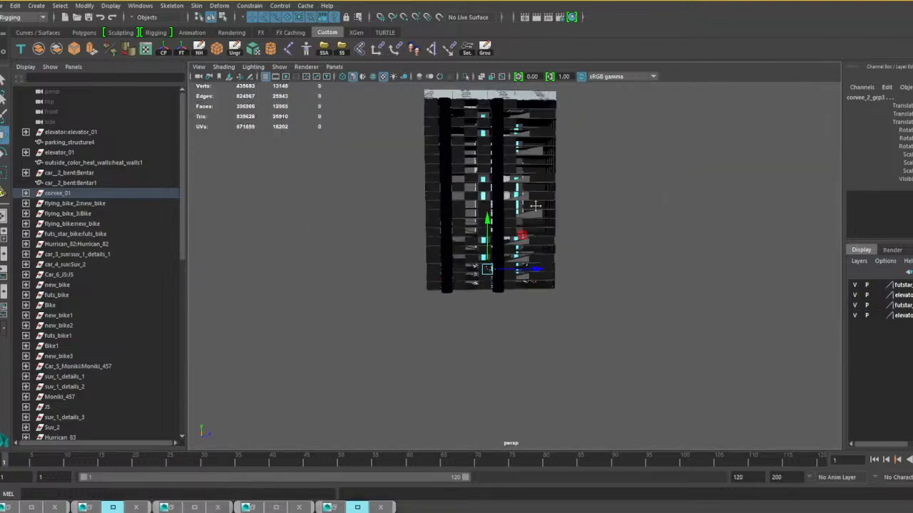
alt+middle_drag(536, 206, 597, 366)
scroll(596, 364, up, 4)
alt+drag(591, 363, 605, 350)
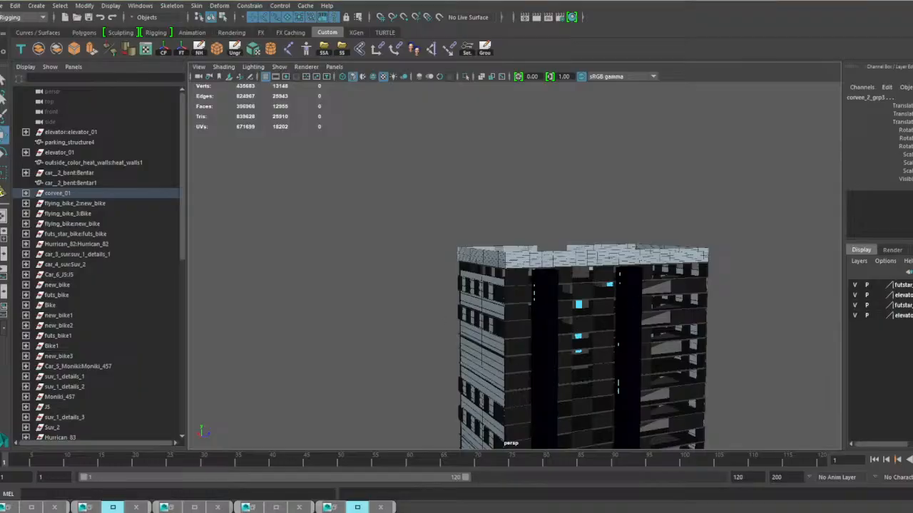
Import the bus model into the scene and select its bus_1:Bus_group.
click(387, 288)
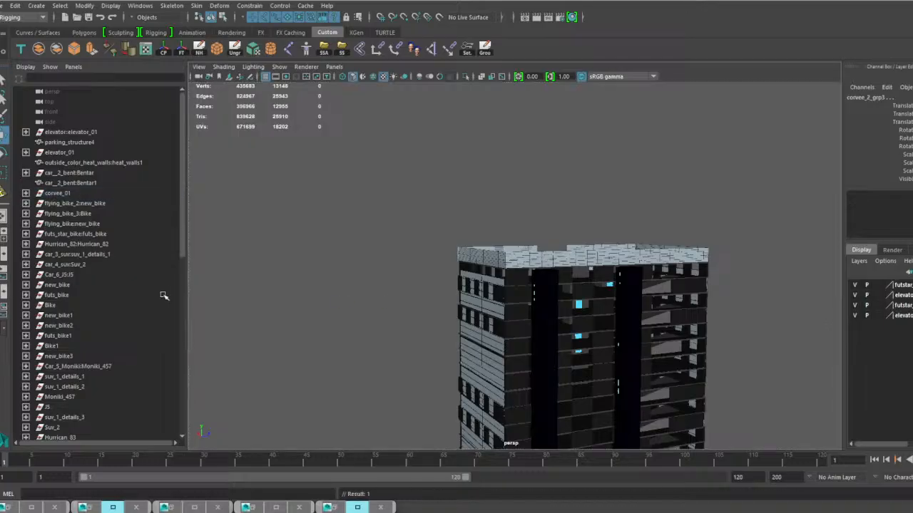
scroll(88, 347, down, 10)
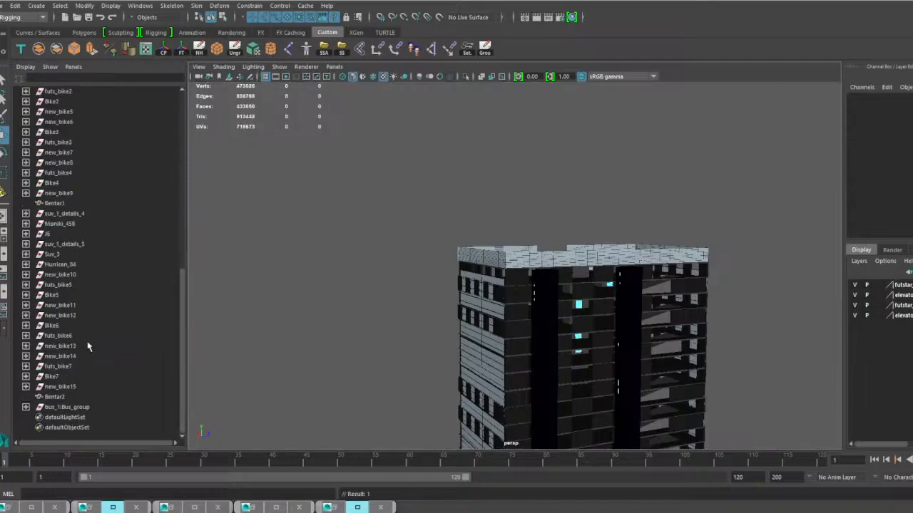
click(78, 407)
Raise the bus group from the building's base up onto the rooftop deck.
scroll(449, 391, down, 7)
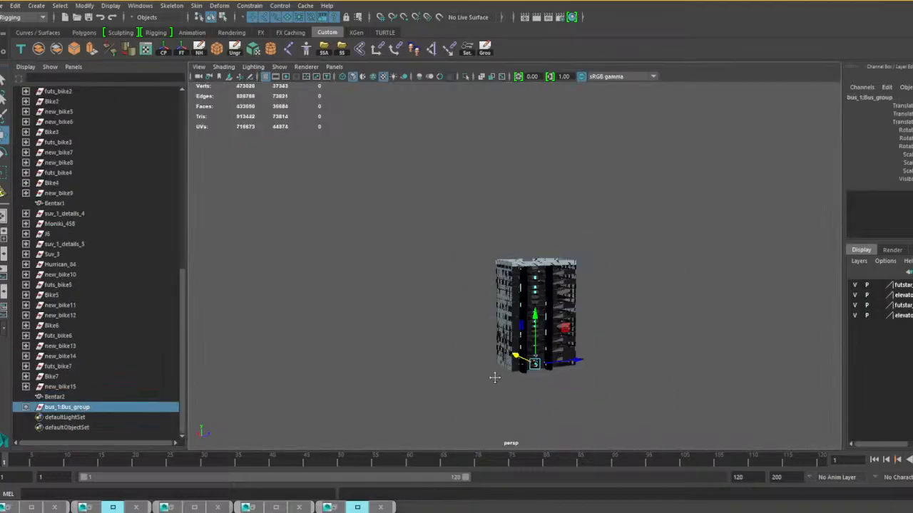
alt+middle_drag(492, 377, 473, 345)
scroll(473, 346, up, 4)
drag(504, 355, 474, 136)
alt+middle_drag(499, 191, 485, 260)
scroll(481, 265, up, 4)
alt+drag(476, 268, 529, 285)
scroll(529, 285, up, 5)
drag(448, 204, 448, 189)
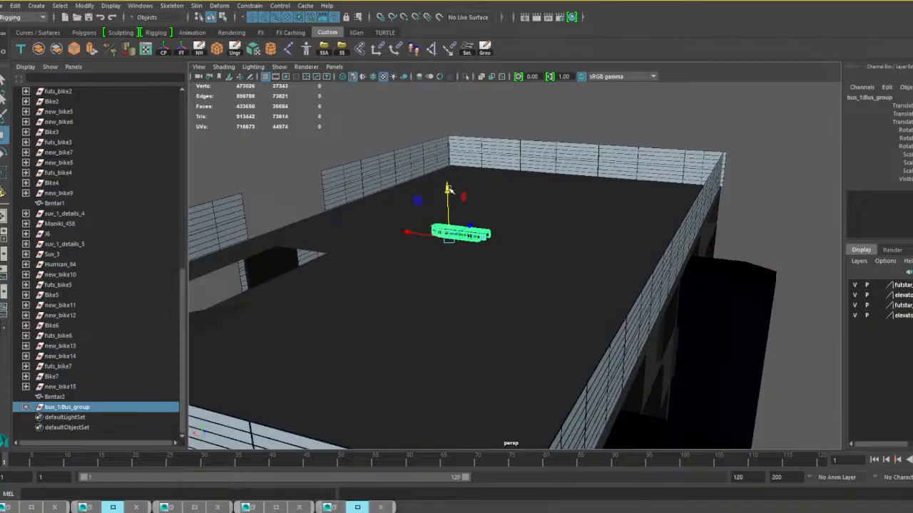
Scale up the bus group uniformly to suit the size of the rooftop.
key(r)
drag(449, 237, 622, 258)
scroll(552, 252, up, 5)
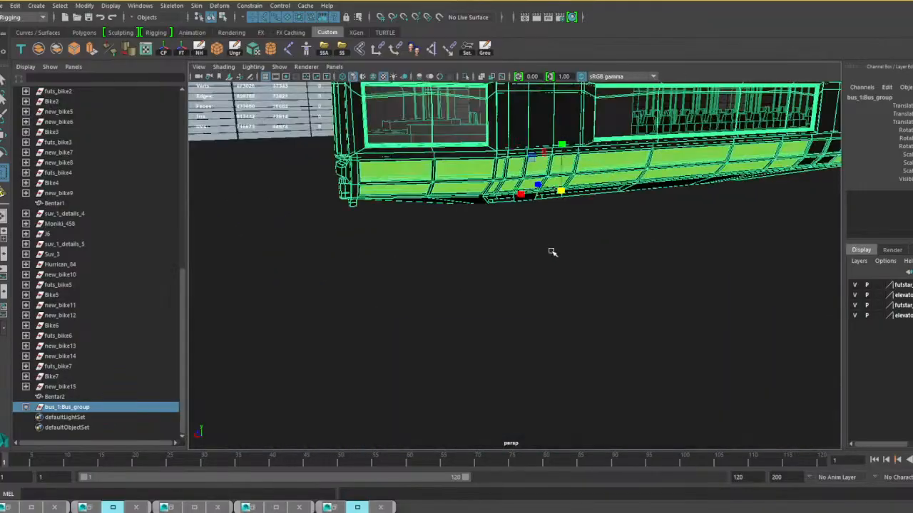
alt+middle_drag(552, 252, 499, 300)
scroll(499, 299, down, 5)
alt+drag(499, 299, 282, 207)
Move the enlarged bus across the roof to a spot near the corner of the parapet.
key(w)
alt+drag(350, 237, 484, 262)
alt+middle_drag(325, 274, 432, 266)
scroll(432, 267, down, 3)
alt+drag(432, 267, 443, 269)
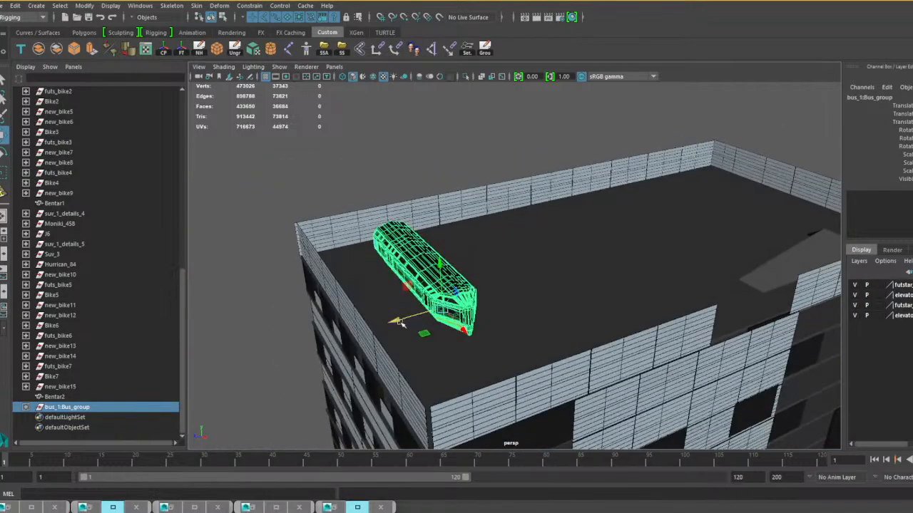
Move the whole bus group across the roof until it stands close beside the end parapet wall.
click(416, 314)
click(432, 298)
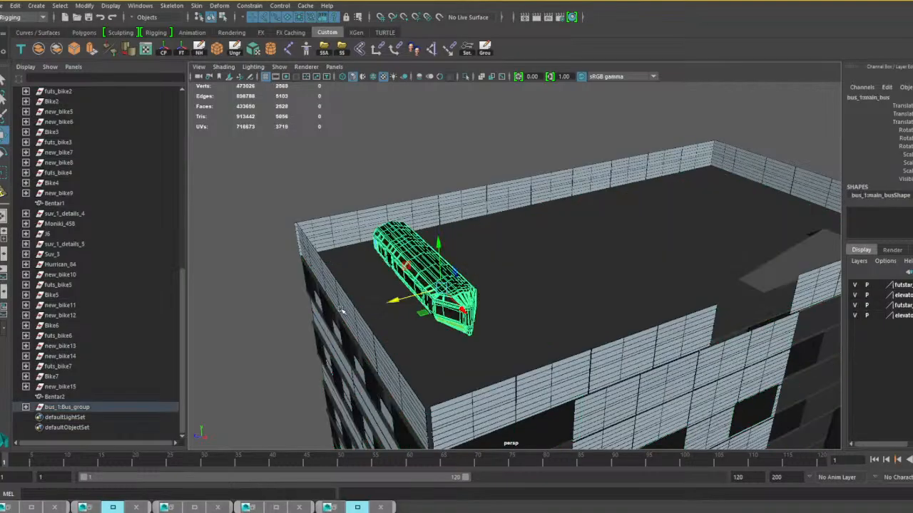
key(Up)
drag(396, 319, 283, 268)
click(212, 247)
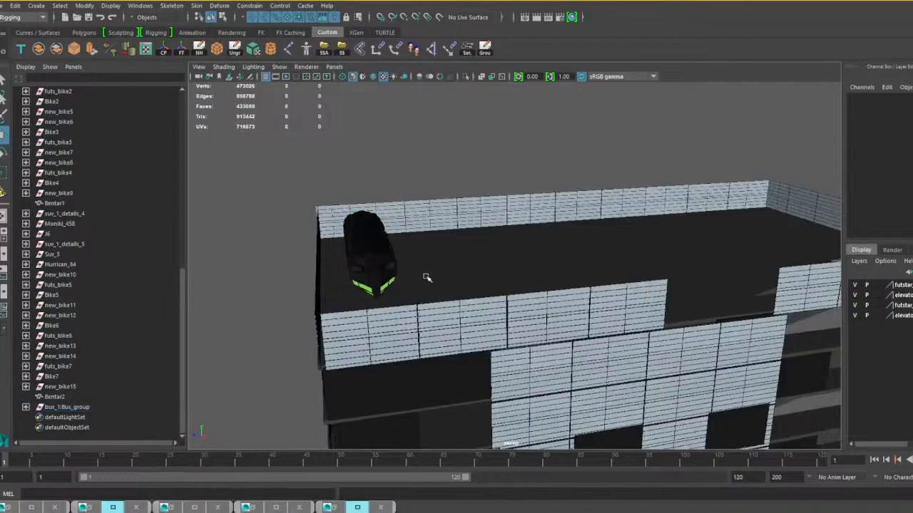
Duplicate the bus group five times in an evenly spaced side-by-side row across the rooftop.
click(380, 259)
key(Up)
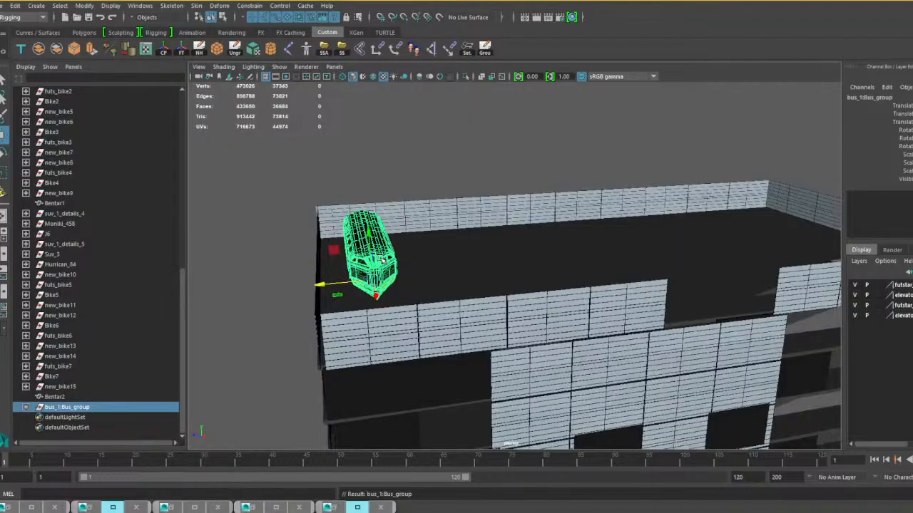
key(ctrl+d)
drag(314, 287, 383, 285)
key(shift+d)
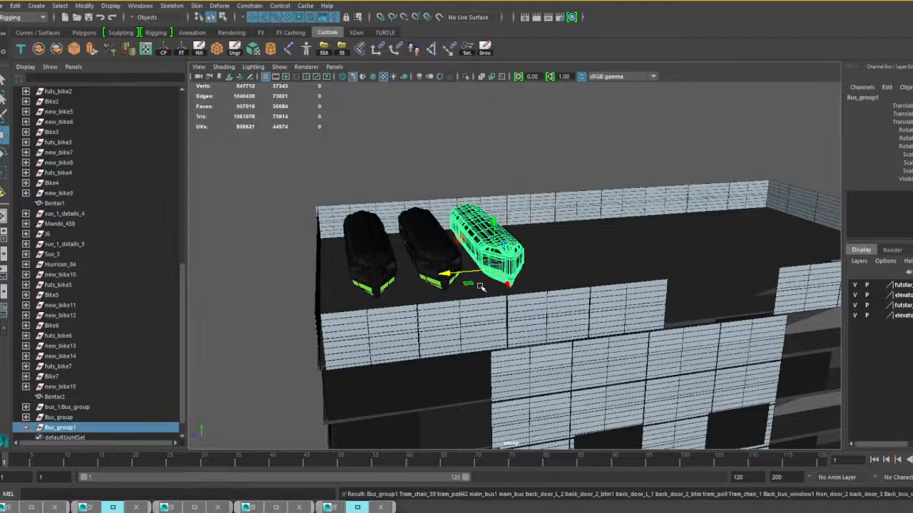
key(shift+d)
mouse_move(526, 283)
alt+mouse_down()
mouse_move(546, 276)
mouse_move(443, 292)
mouse_move(258, 258)
mouse_move(485, 261)
mouse_move(522, 289)
mouse_move(500, 292)
mouse_move(524, 298)
alt+mouse_up()
key(shift+d)
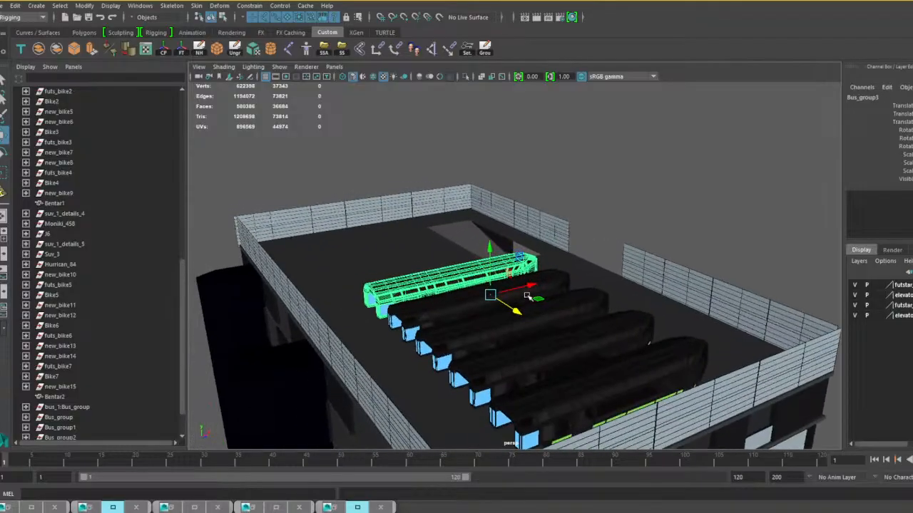
key(shift+d)
Examine the row of rooftop buses and the building's facade with the vehicles parked on the lower floors.
alt+drag(595, 285, 513, 289)
scroll(513, 290, down, 5)
scroll(485, 257, up, 4)
alt+middle_drag(583, 343, 524, 200)
alt+drag(576, 322, 513, 304)
alt+middle_drag(514, 304, 552, 334)
scroll(499, 266, up, 2)
scroll(552, 334, up, 3)
alt+middle_drag(441, 364, 510, 328)
scroll(78, 375, down, 2)
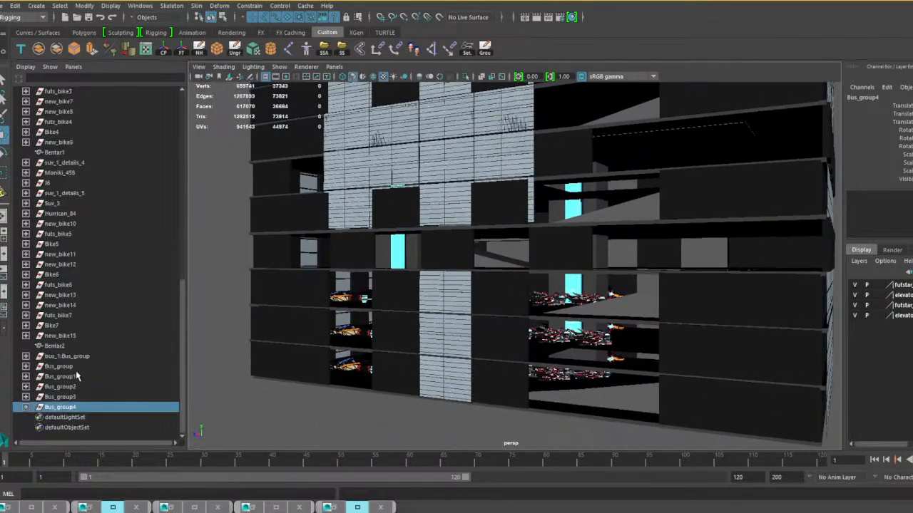
Select every car and bike from car__2_bent:Bentar through Bentar2 and combine them into a single mesh.
click(60, 343)
scroll(61, 271, up, 8)
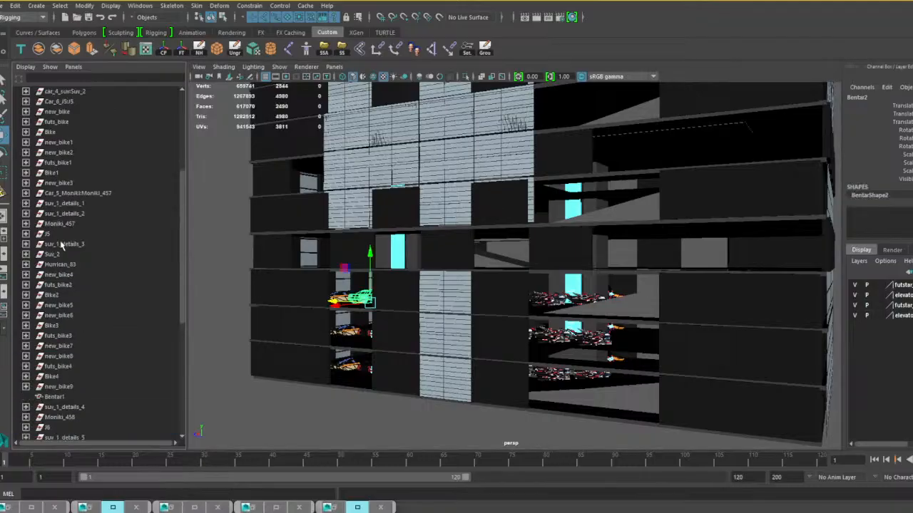
scroll(61, 246, up, 3)
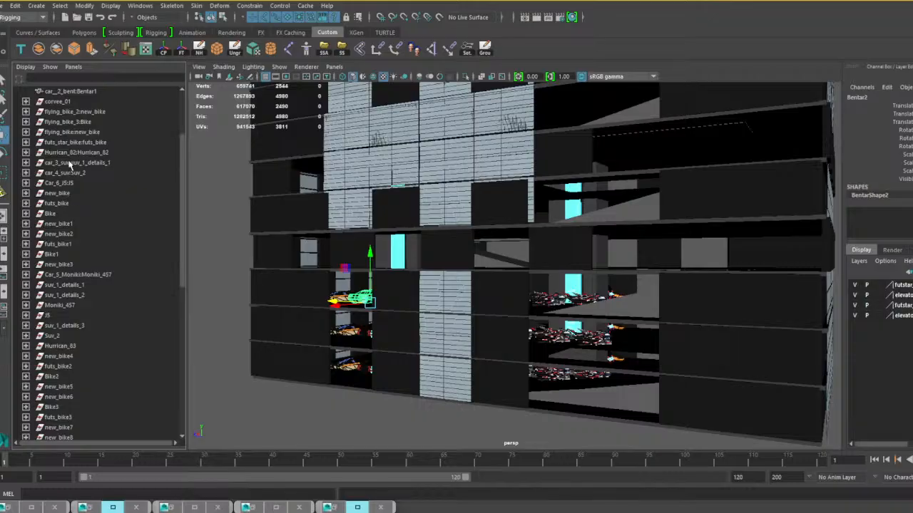
shift+click(60, 102)
scroll(79, 134, up, 3)
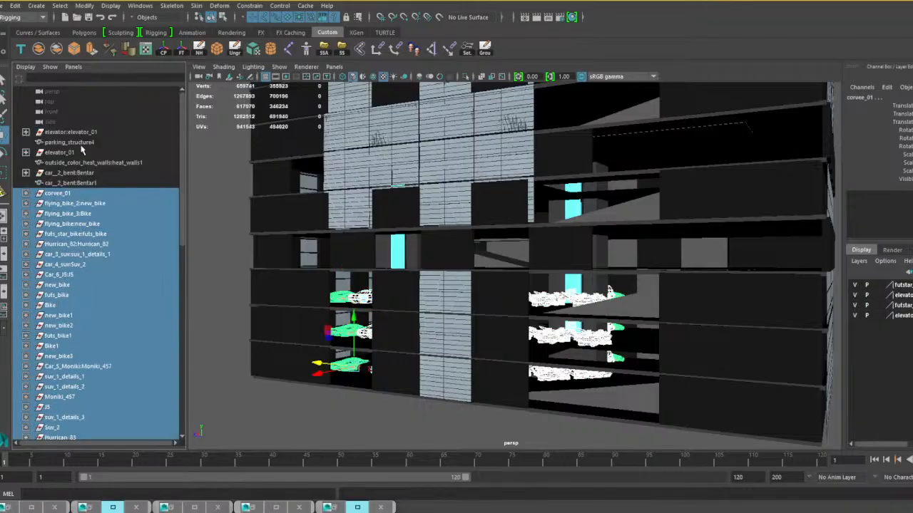
shift+click(84, 174)
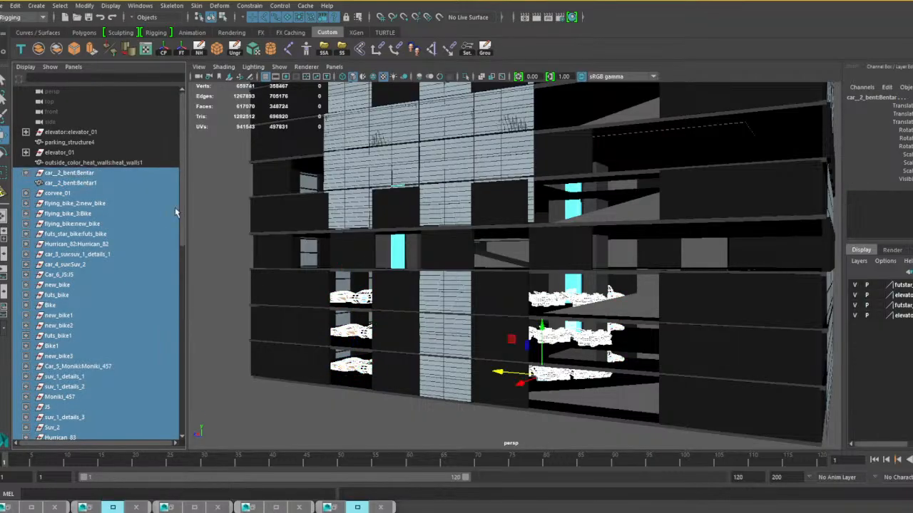
scroll(516, 289, down, 6)
alt+drag(515, 288, 585, 303)
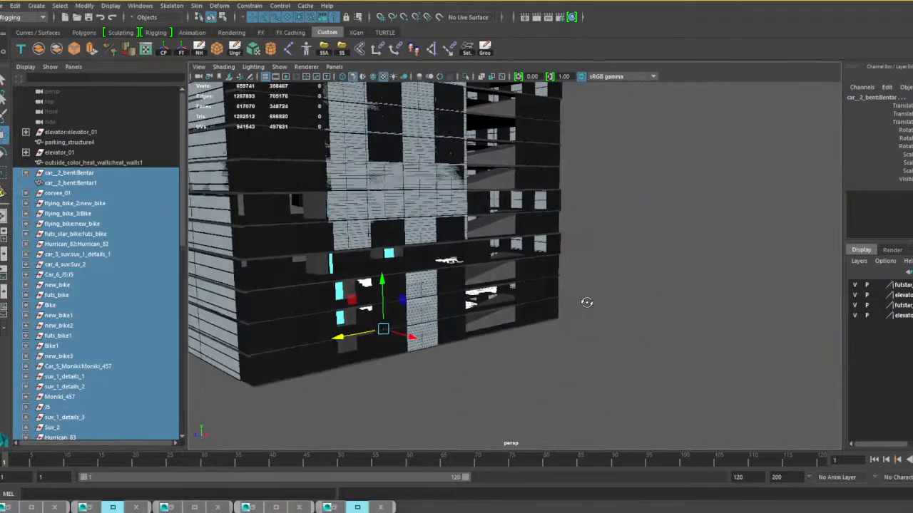
alt+middle_drag(459, 301, 527, 319)
alt+drag(527, 319, 497, 316)
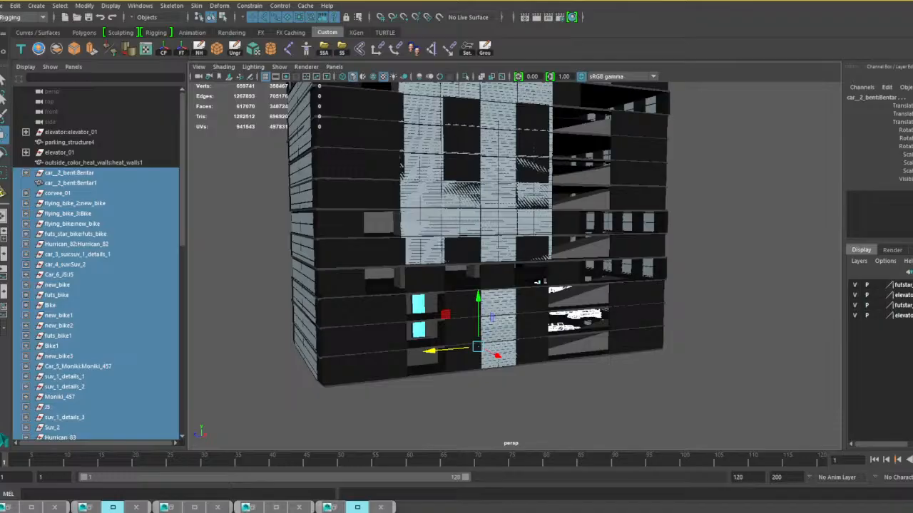
click(199, 50)
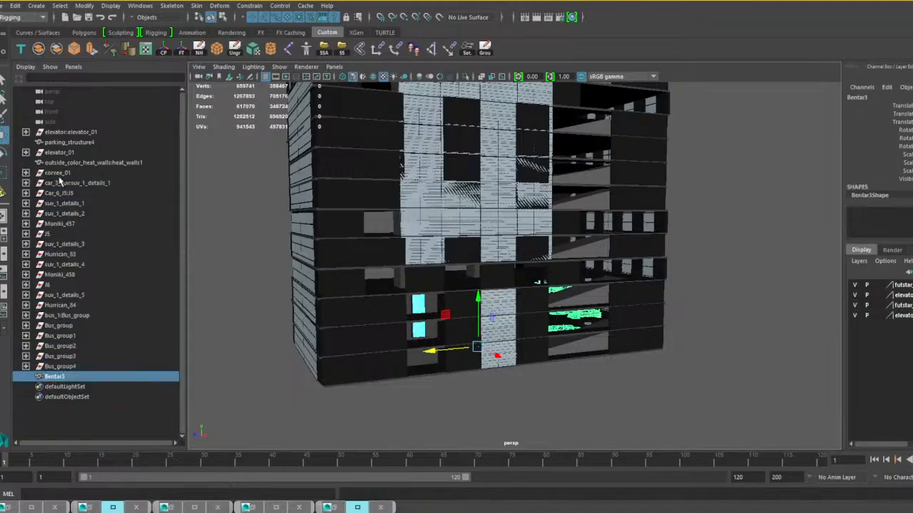
Rename the combined vehicle mesh Bentar3 as "Cars and bikes stagnat".
click(59, 174)
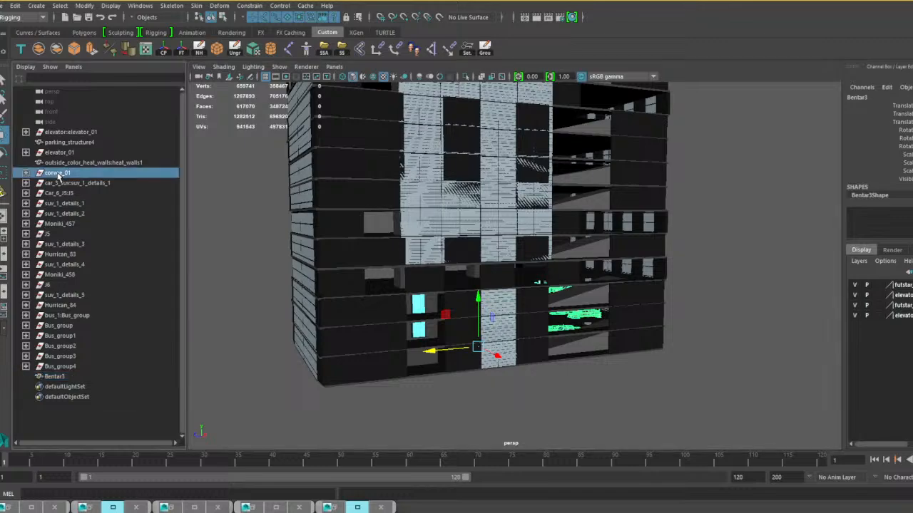
shift+click(68, 305)
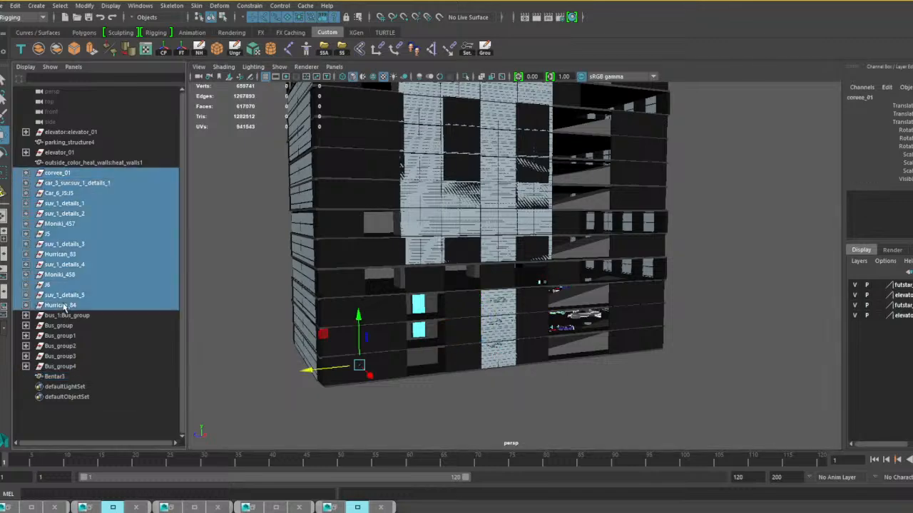
click(64, 376)
double_click(67, 378)
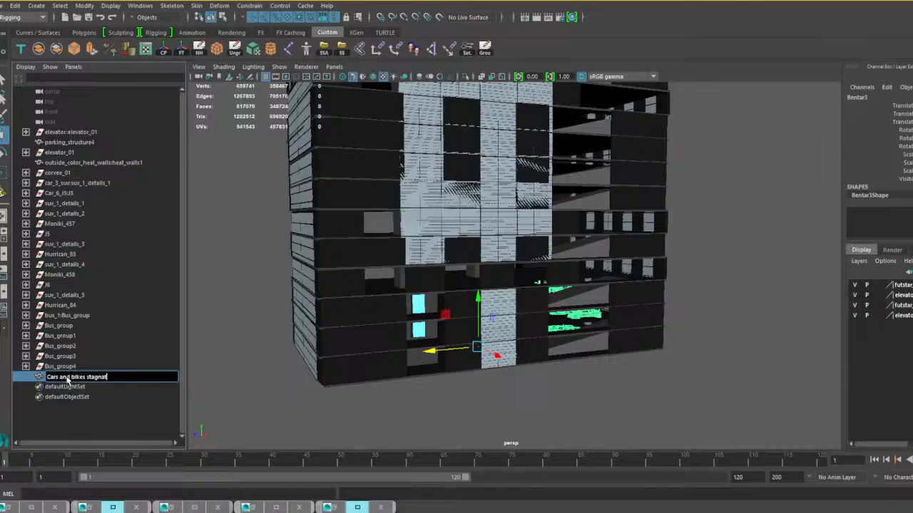
key(Return)
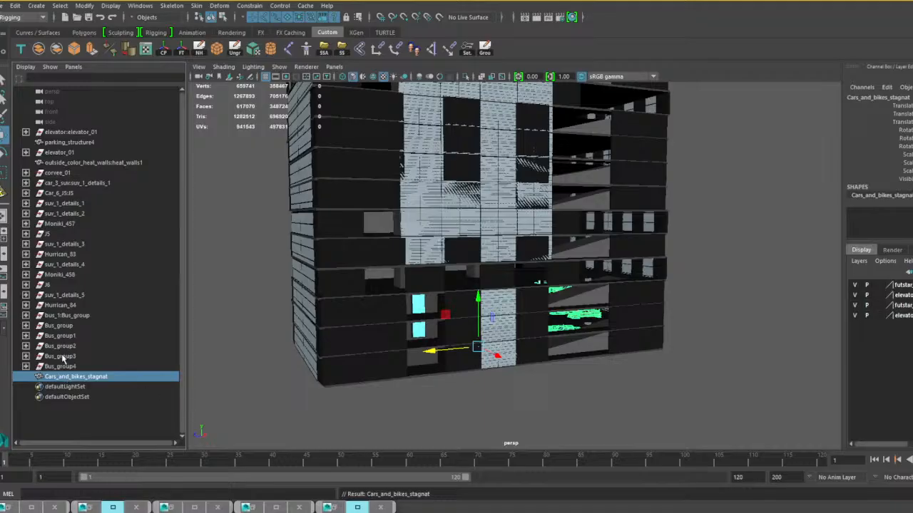
Duplicate the combined cars-and-bikes mesh and raise the copy so its vehicles rest on the floors above the originals.
alt+drag(385, 354, 475, 362)
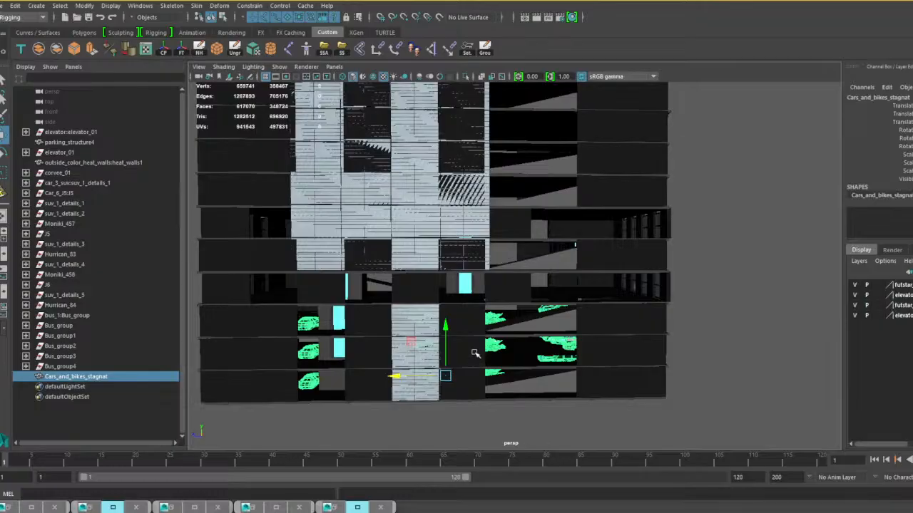
key(ctrl+d)
drag(445, 334, 451, 243)
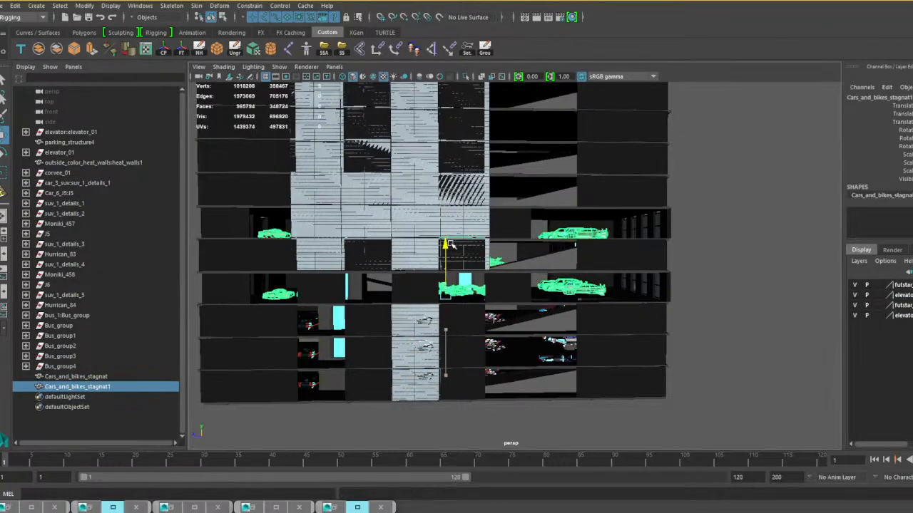
alt+drag(561, 271, 487, 273)
scroll(488, 274, up, 5)
alt+middle_drag(507, 278, 495, 292)
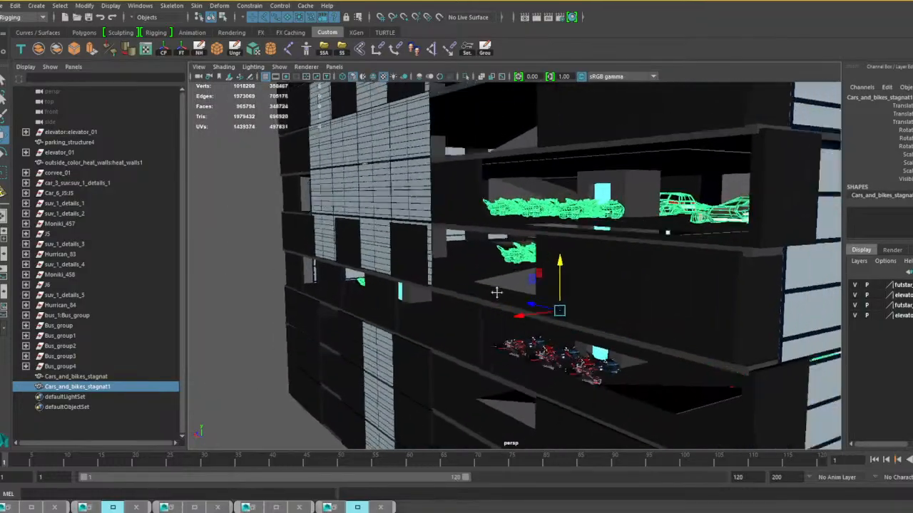
alt+drag(495, 292, 516, 305)
scroll(515, 347, down, 6)
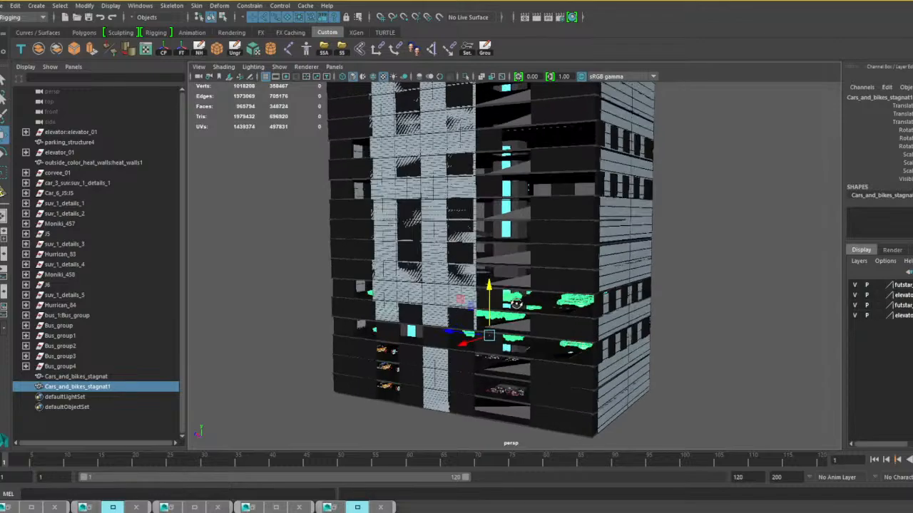
Repeat the duplication with the same upward offset twice to fill the building's middle floors with vehicles.
key(shift+d)
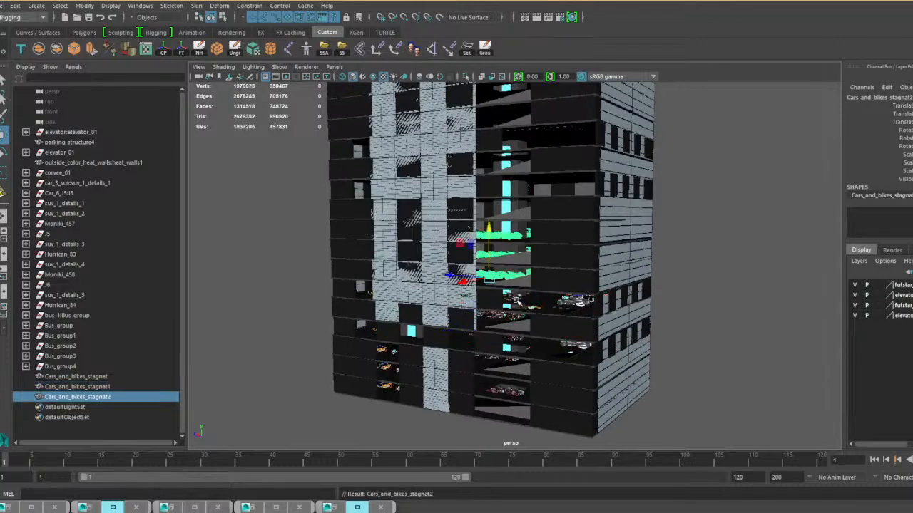
scroll(518, 280, up, 5)
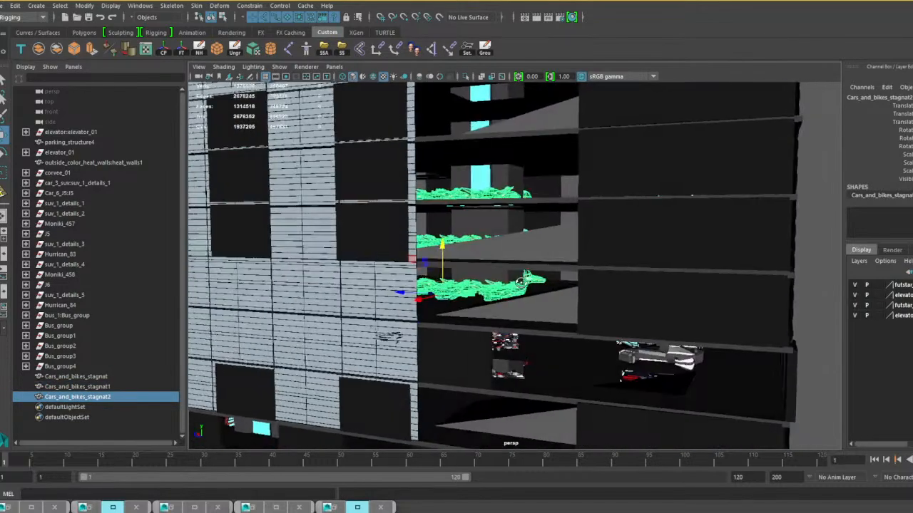
scroll(520, 276, down, 5)
alt+drag(521, 276, 491, 351)
scroll(501, 302, down, 3)
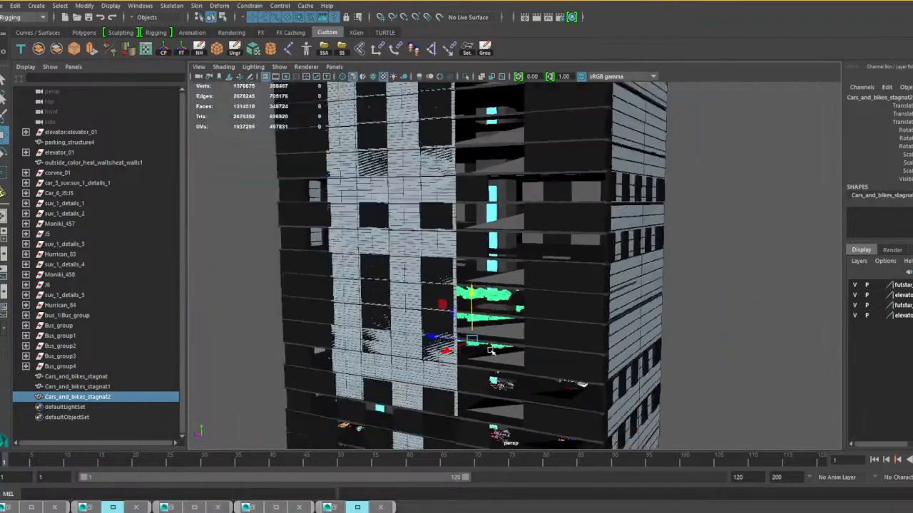
key(shift+d)
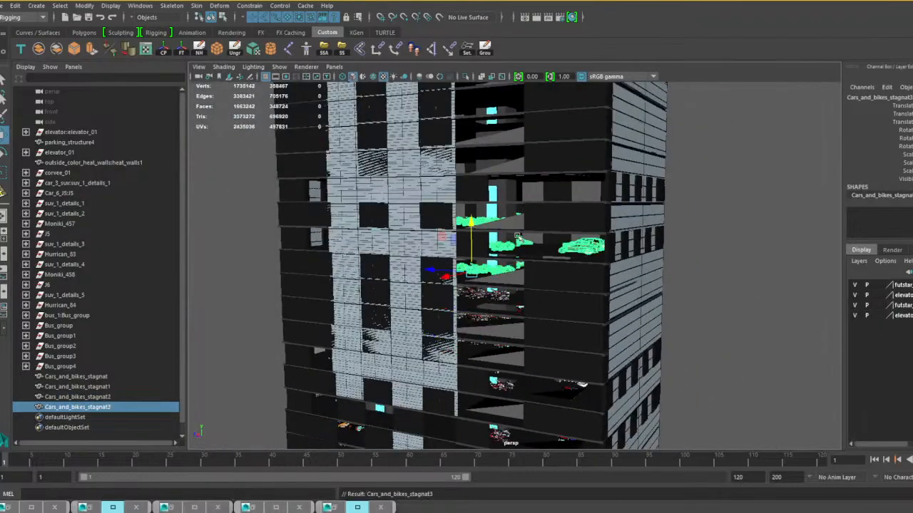
alt+drag(517, 236, 568, 347)
Add two further copies of the vehicle mesh at the same spacing on the upper floors.
key(ctrl+d)
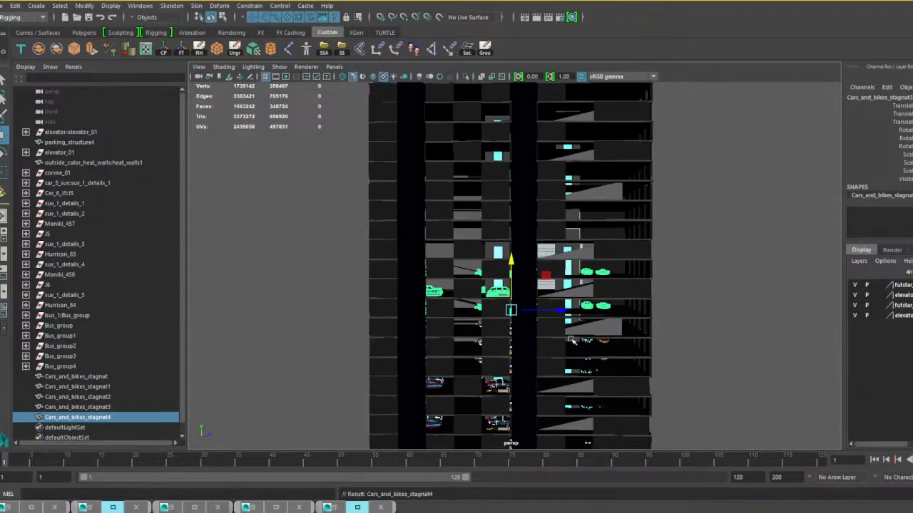
alt+drag(581, 279, 567, 329)
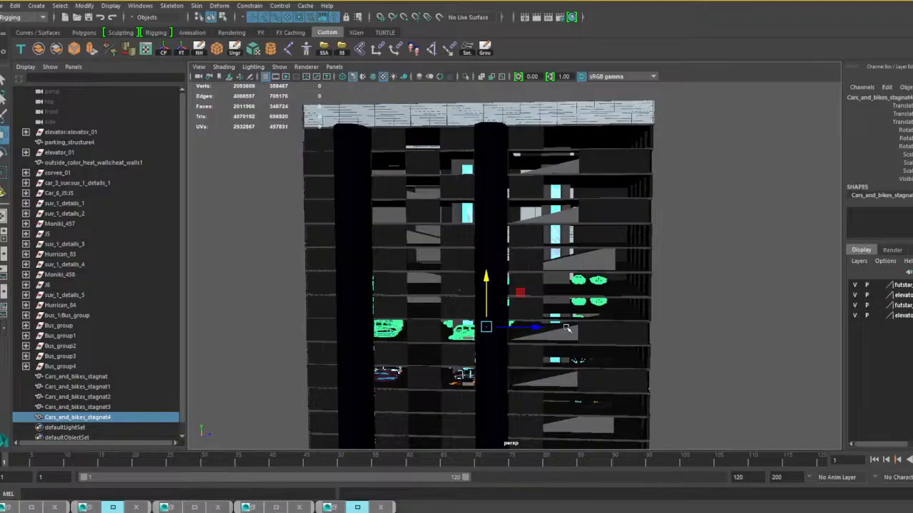
key(ctrl+d)
mouse_move(567, 326)
middle_down()
mouse_move(579, 261)
mouse_move(576, 333)
middle_up()
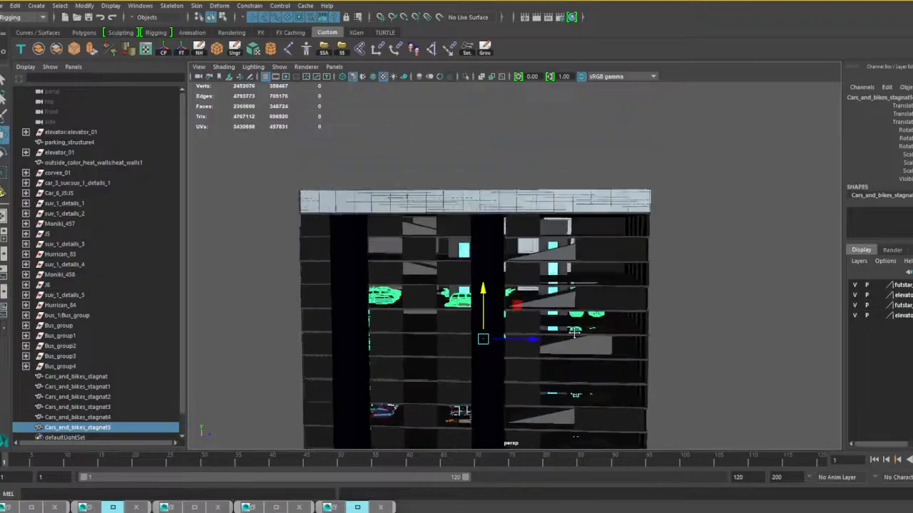
scroll(576, 333, up, 5)
alt+drag(576, 334, 578, 349)
alt+middle_drag(578, 349, 548, 310)
scroll(548, 310, down, 2)
mouse_move(549, 310)
alt+mouse_down()
mouse_move(539, 311)
mouse_move(544, 326)
alt+mouse_up()
scroll(541, 319, down, 4)
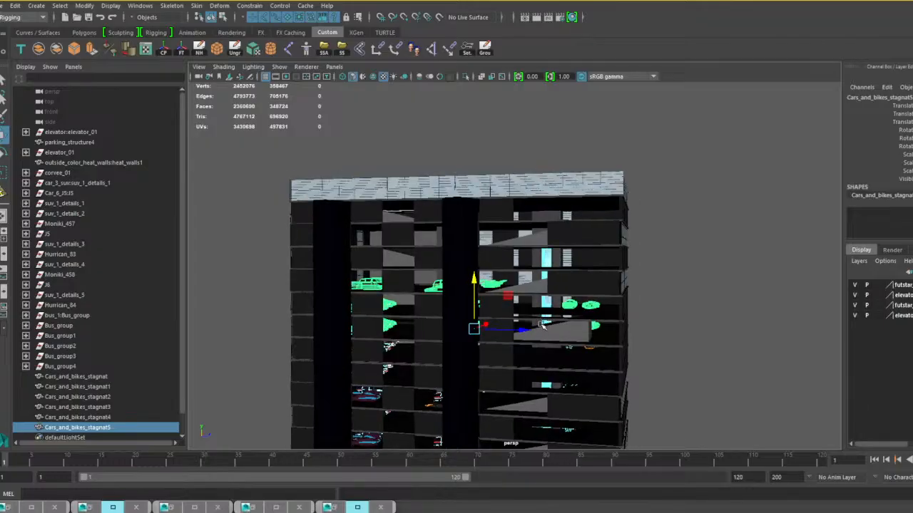
Add one last copy of the vehicle mesh on the floors directly beneath the rooftop and clear the selection.
key(ctrl+d)
mouse_move(542, 325)
middle_down()
mouse_move(542, 266)
mouse_move(558, 322)
middle_up()
scroll(558, 323, up, 4)
alt+drag(558, 323, 626, 313)
scroll(576, 318, down, 6)
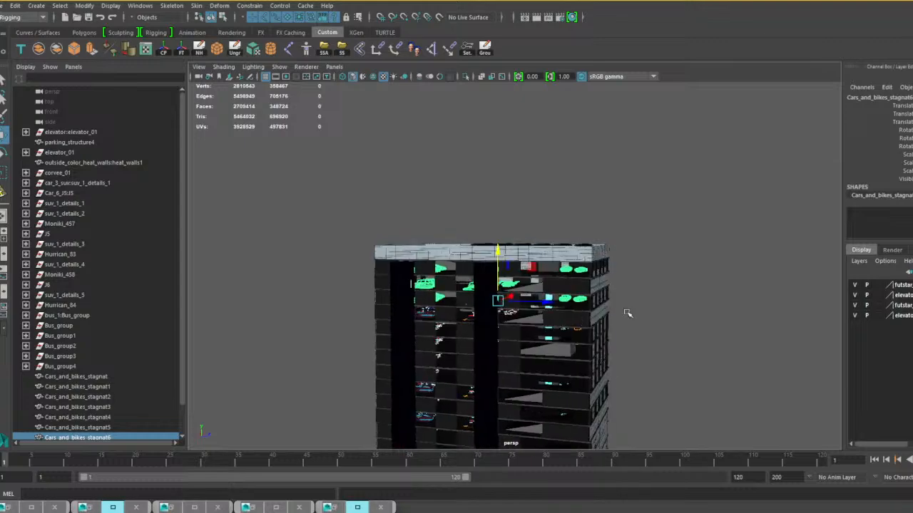
click(644, 312)
scroll(630, 353, down, 3)
alt+drag(607, 401, 611, 342)
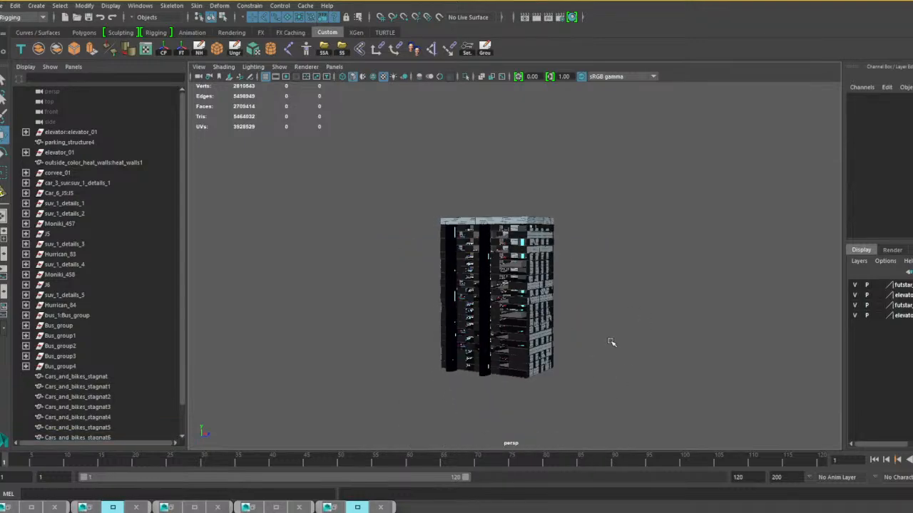
Delete the leftover empty vehicle groups from corvee_01 through Hurrican_84.
click(64, 306)
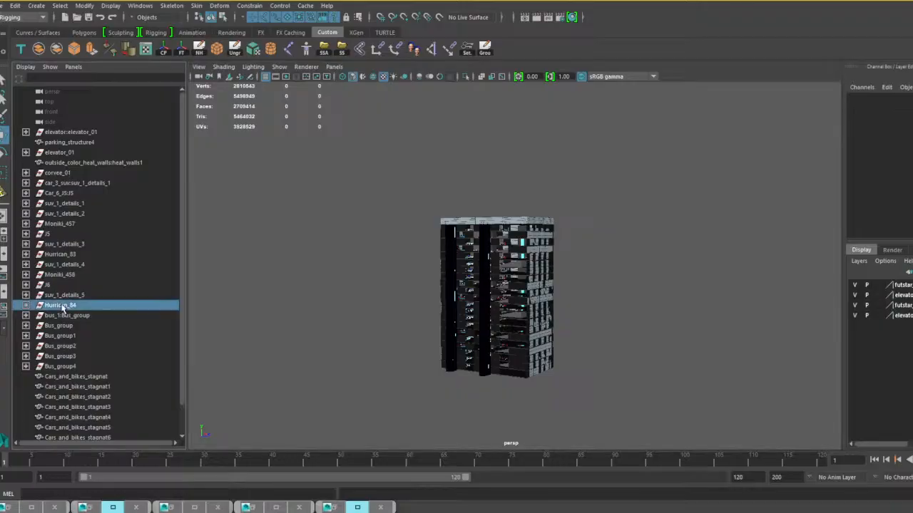
shift+click(58, 176)
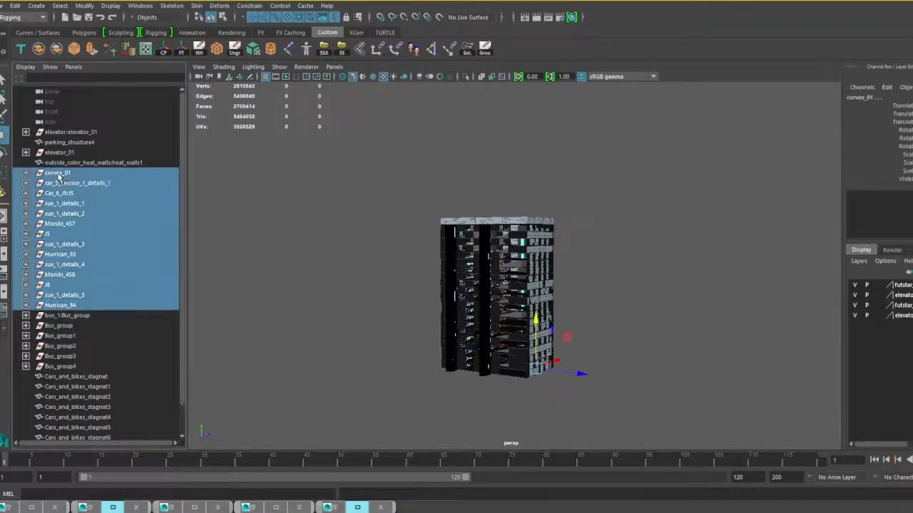
key(Delete)
scroll(520, 328, up, 5)
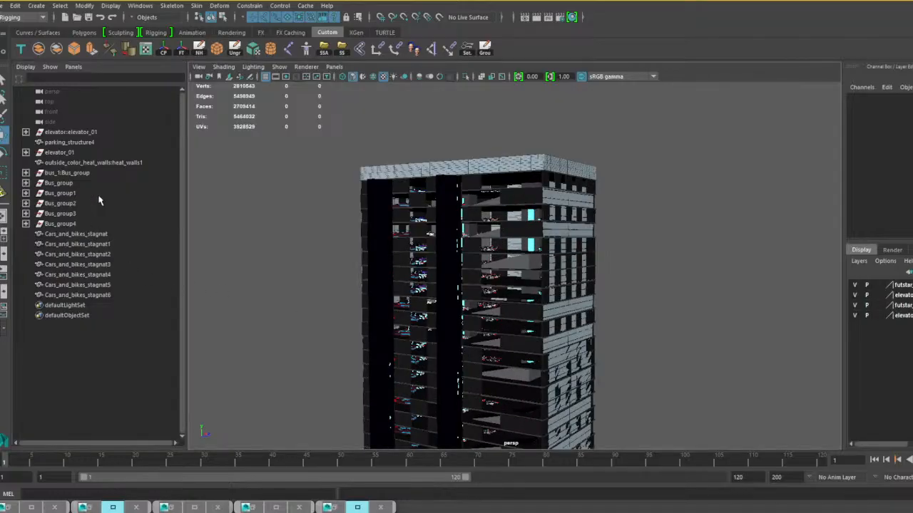
alt+drag(377, 248, 443, 314)
alt+middle_drag(443, 313, 499, 335)
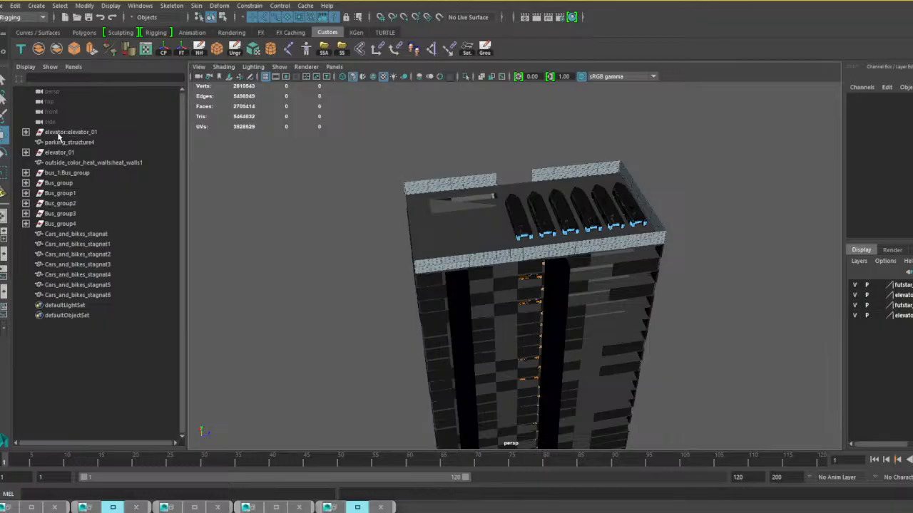
Replace the name prefix of the bus materials with Parking_lot_01.
click(27, 133)
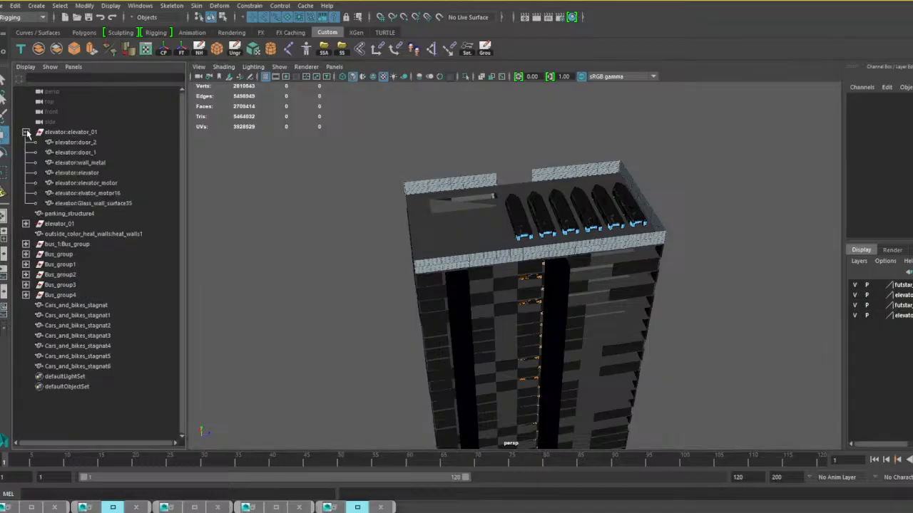
click(26, 133)
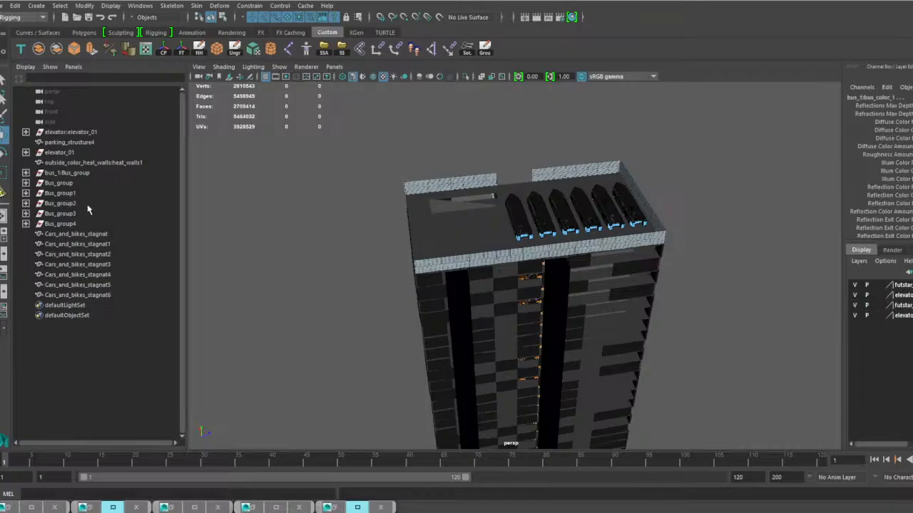
click(338, 508)
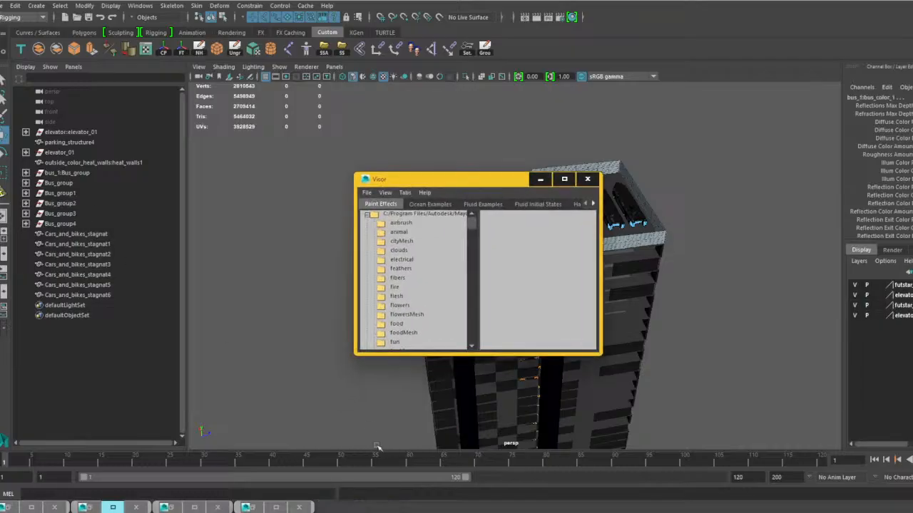
click(539, 179)
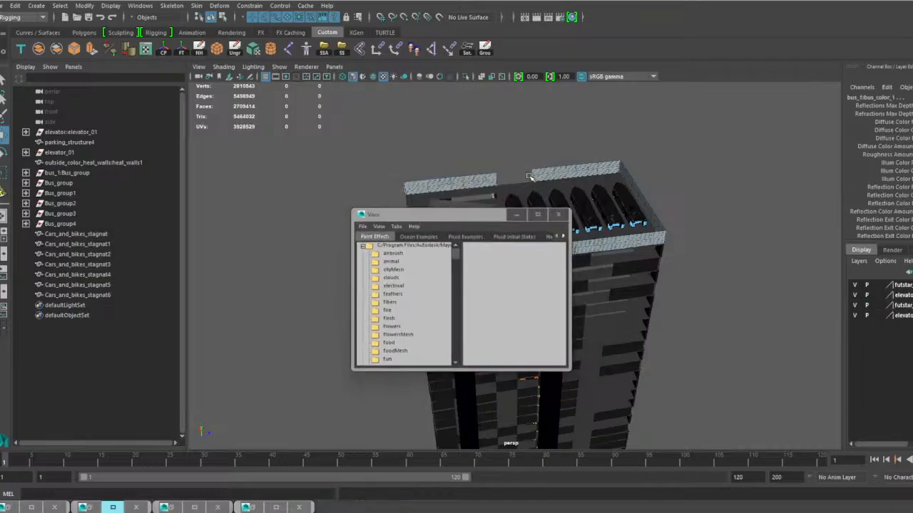
click(253, 508)
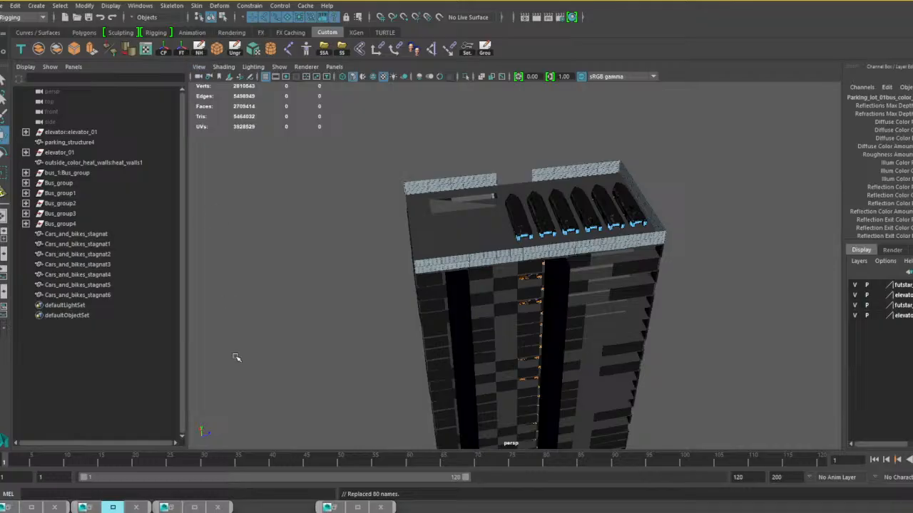
click(179, 509)
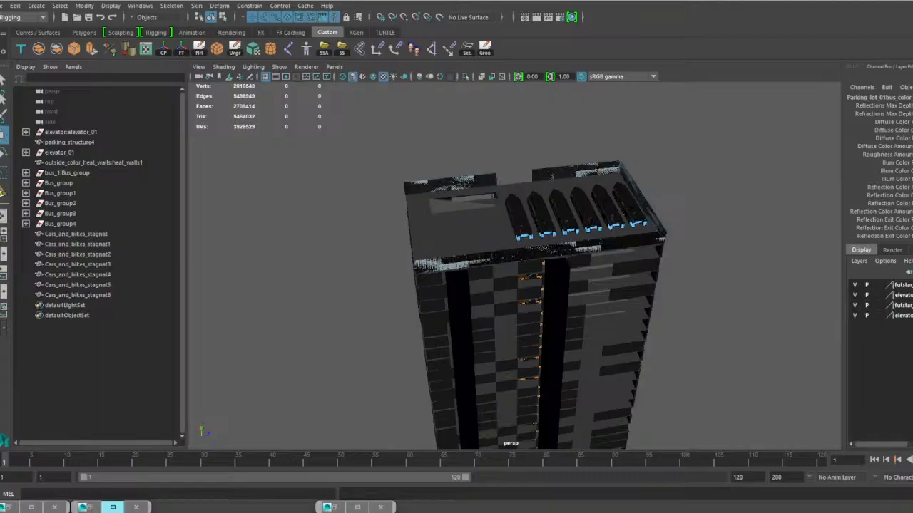
Examine the rooftop buses and the parked vehicles on the floors down to the building's base, and clear the selection.
scroll(565, 296, up, 2)
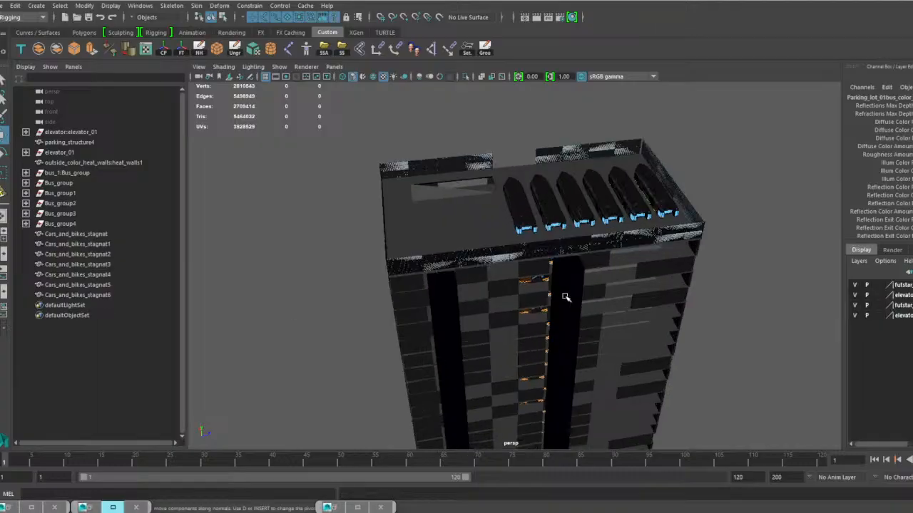
scroll(565, 297, up, 2)
scroll(592, 297, up, 5)
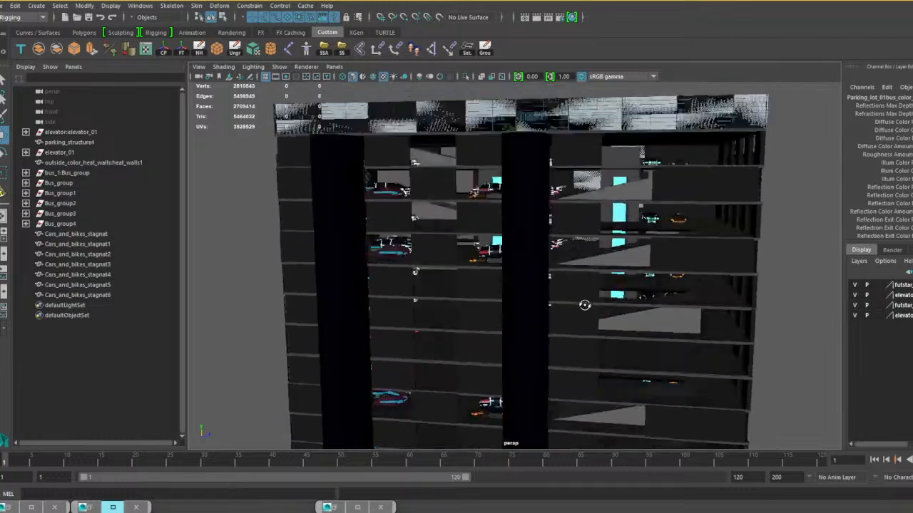
alt+drag(585, 305, 566, 302)
alt+middle_drag(648, 296, 617, 174)
scroll(633, 339, up, 3)
scroll(632, 335, down, 6)
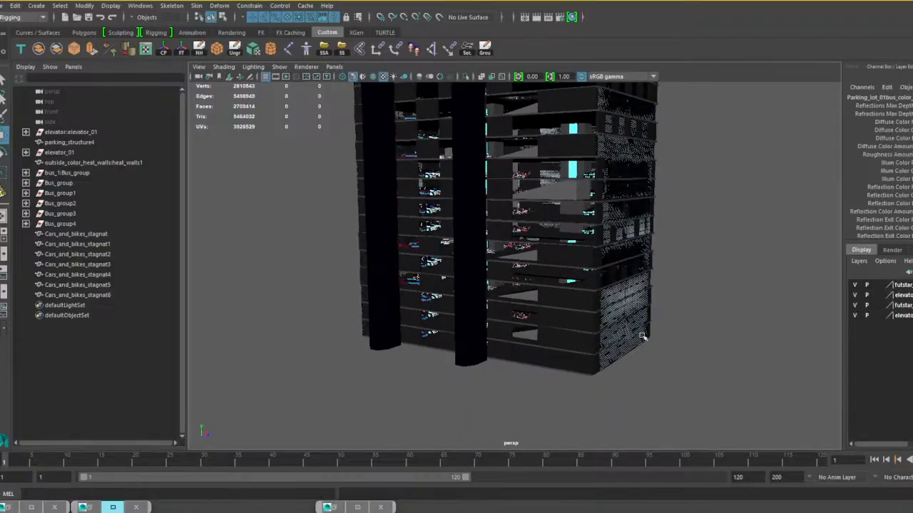
click(669, 344)
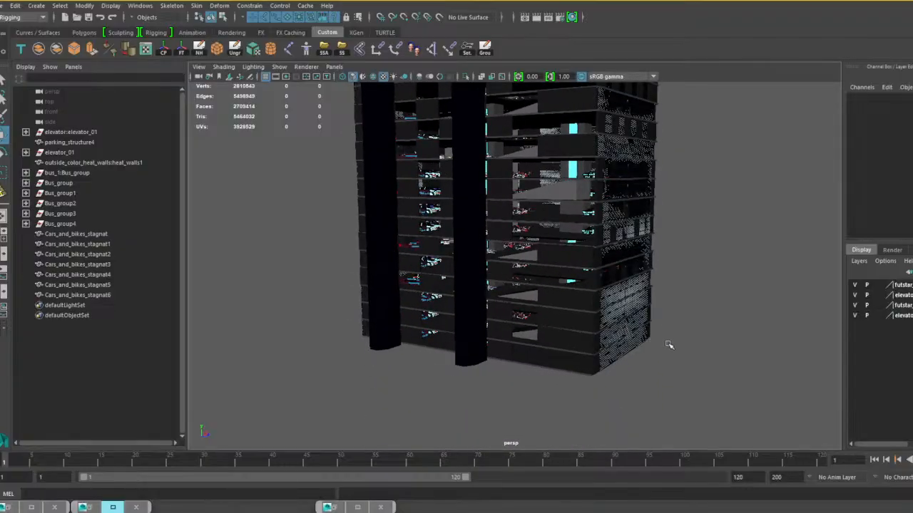
Select all scene objects from elevator:elevator_01 through Cars_and_bikes_stagnat6 for a check, clear the selection and select Bus_group4.
click(87, 296)
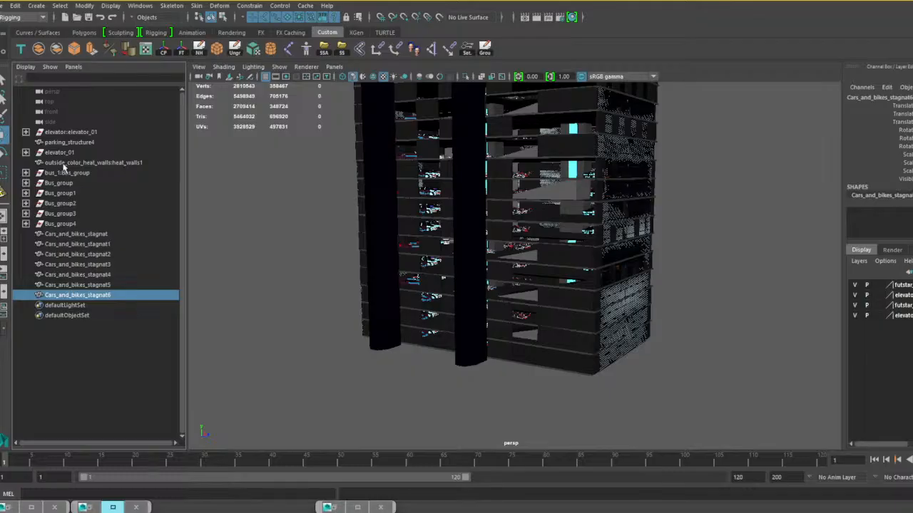
shift+click(70, 132)
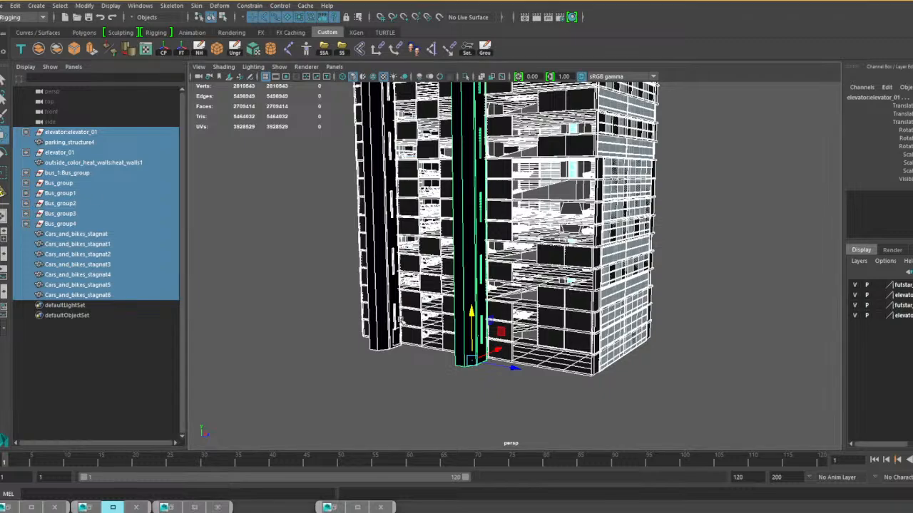
scroll(457, 329, down, 3)
alt+drag(457, 330, 534, 335)
click(529, 325)
scroll(529, 324, up, 4)
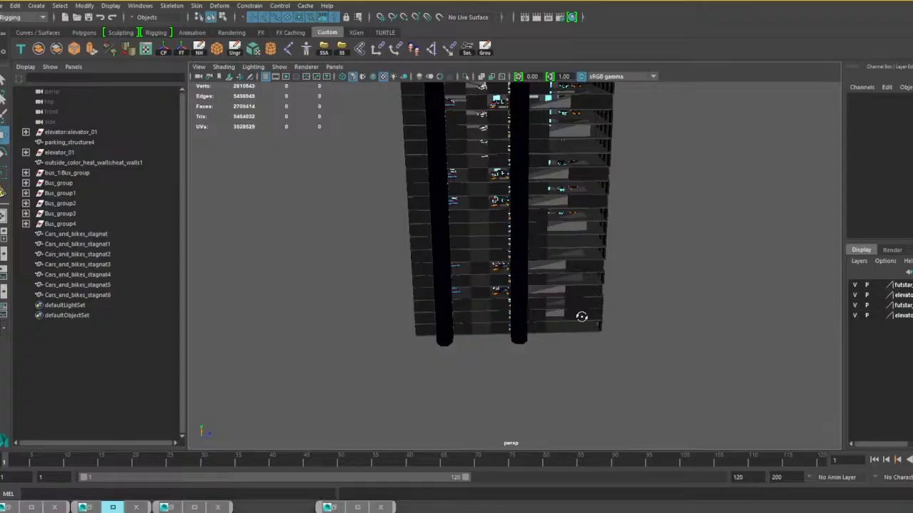
alt+drag(585, 320, 491, 295)
click(70, 225)
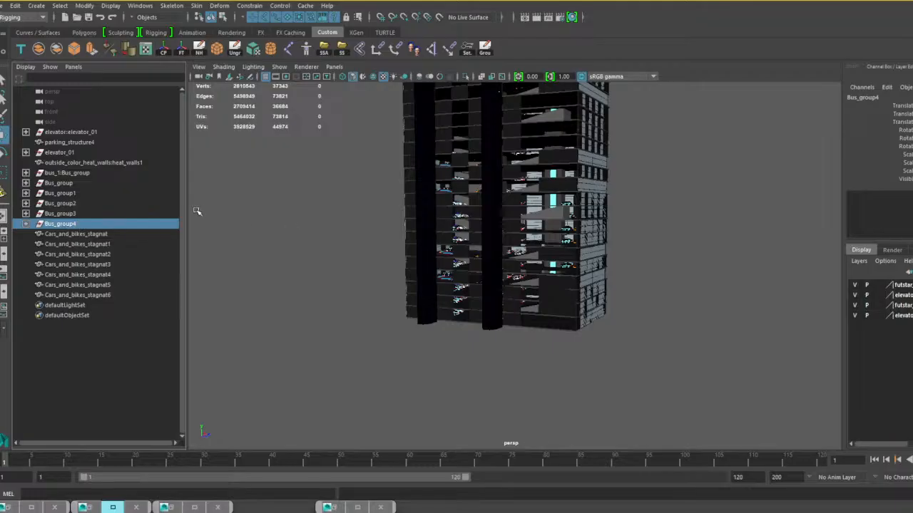
scroll(385, 230, down, 3)
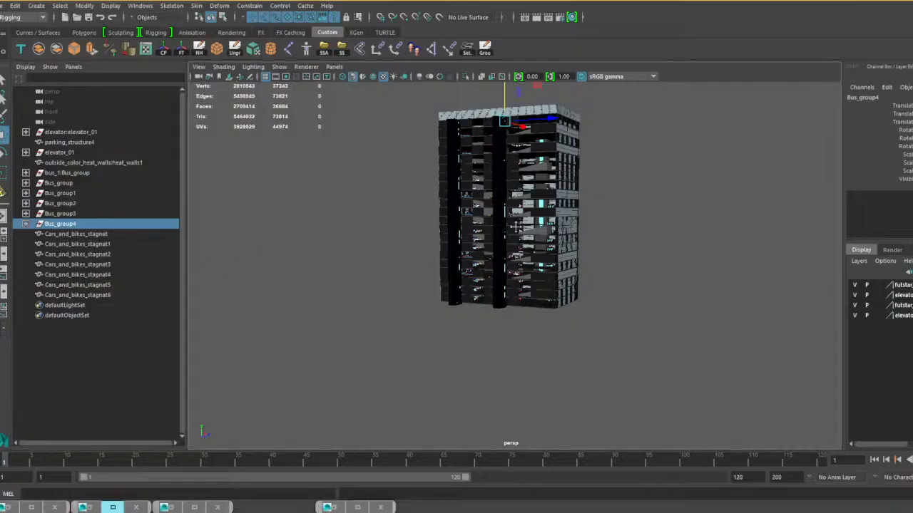
scroll(515, 227, up, 5)
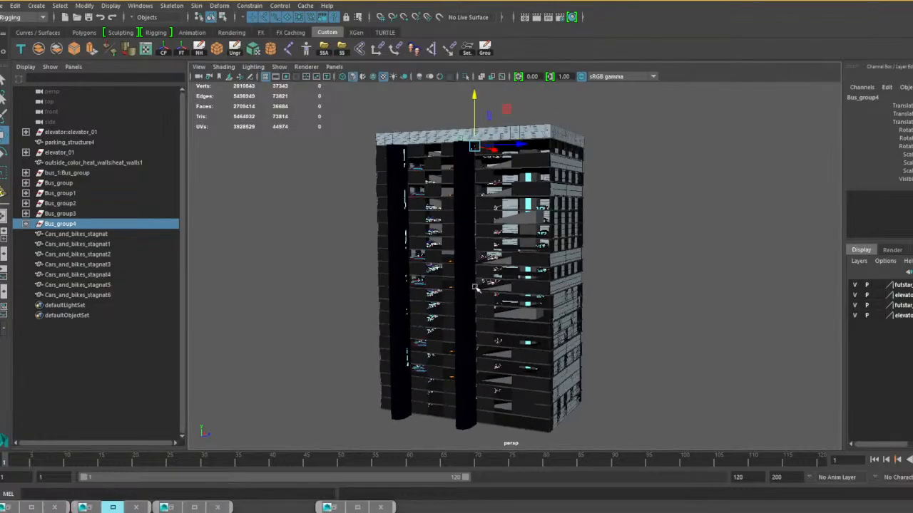
Save the scene under the new name parking structure 01.mb in the Big outside stuff folder.
click(6, 6)
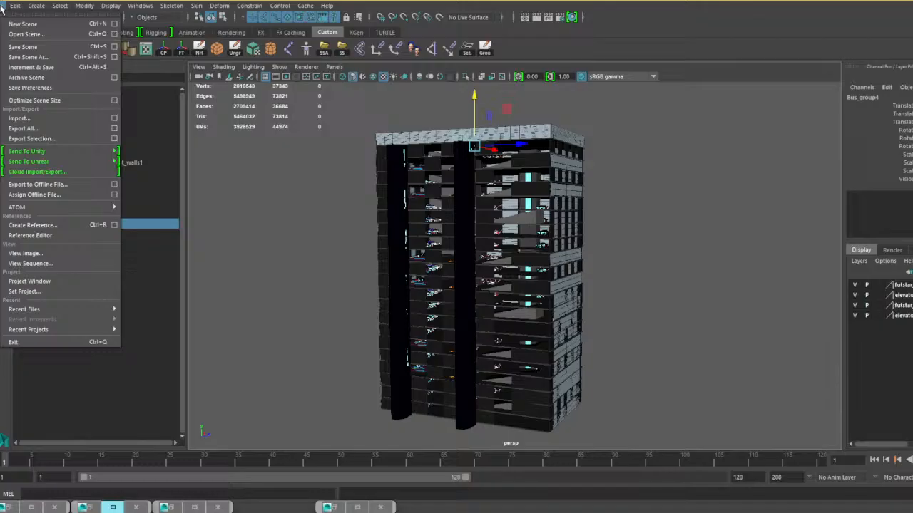
click(29, 57)
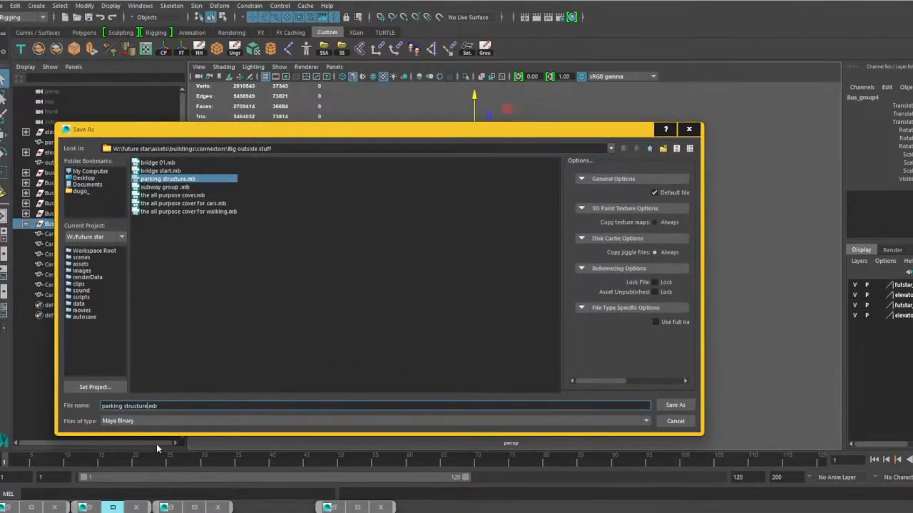
text(01)
click(675, 407)
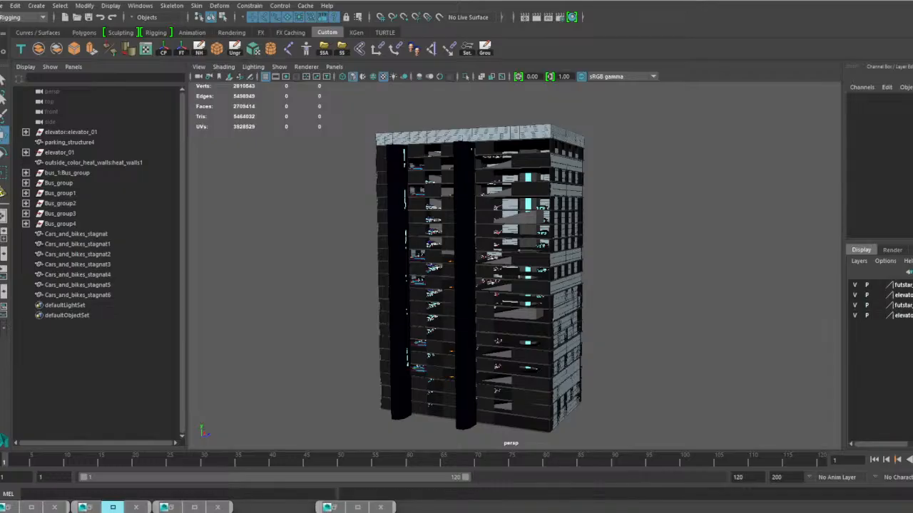
Delete the four leftover elevator and futstar_scale_man display layers.
right_click(866, 315)
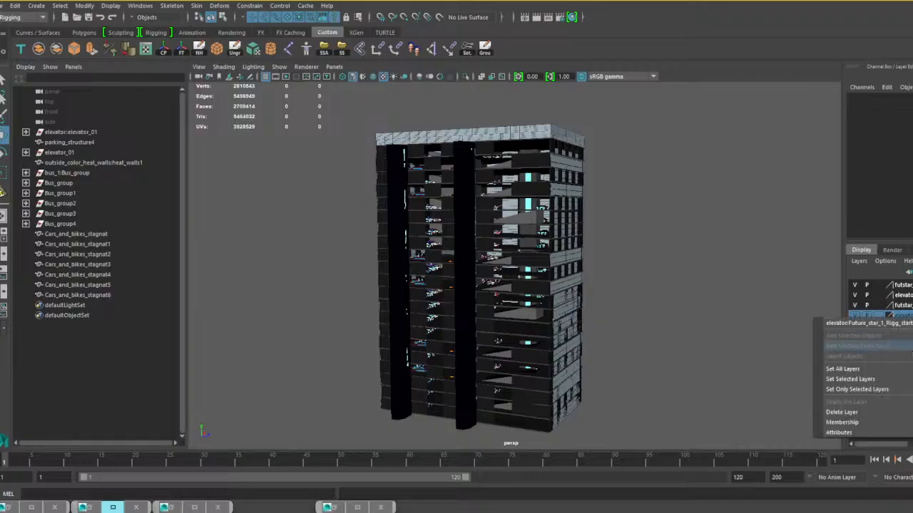
click(864, 413)
right_click(907, 306)
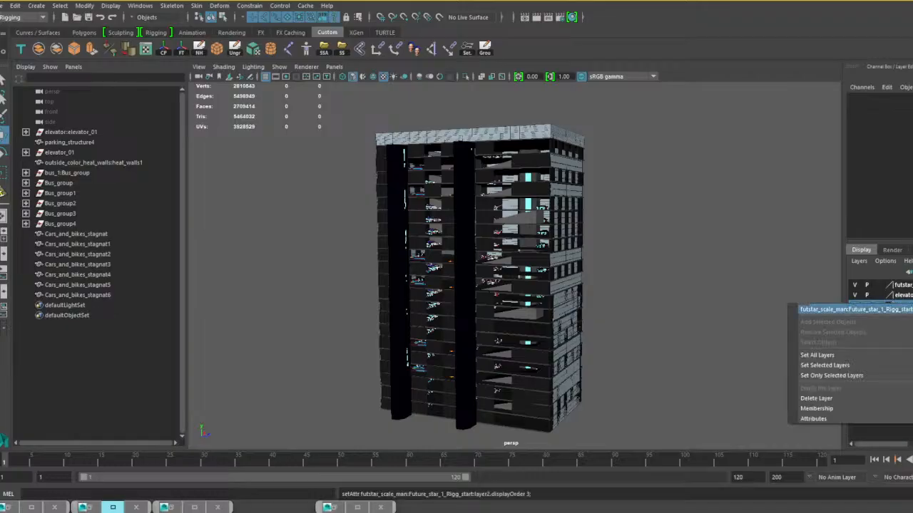
click(835, 397)
right_click(891, 295)
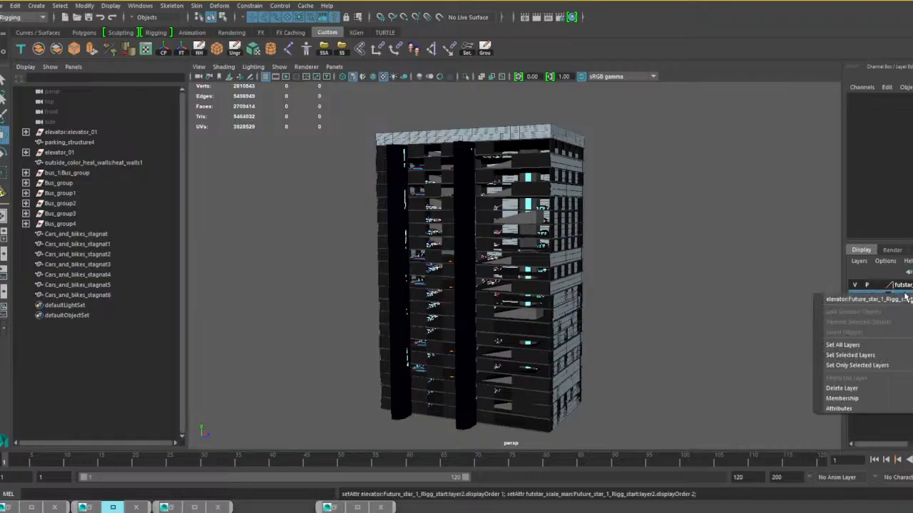
click(838, 390)
right_click(895, 285)
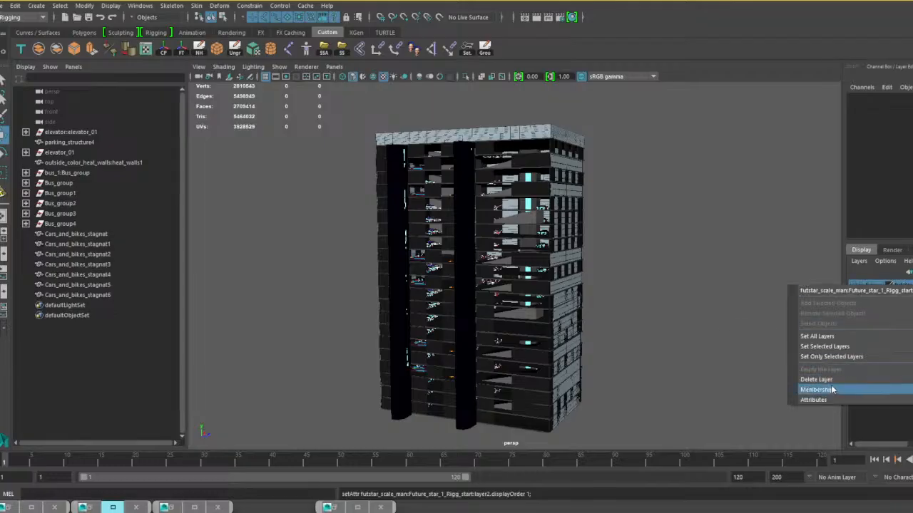
click(816, 379)
Save the cleaned scene again as parking structure 01.mb, overwriting the existing file.
alt+drag(666, 350, 675, 366)
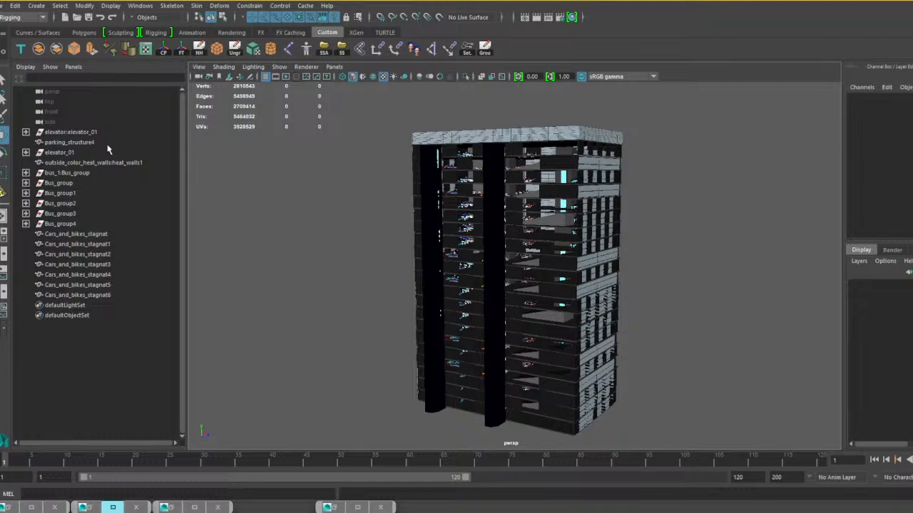
click(6, 6)
click(34, 56)
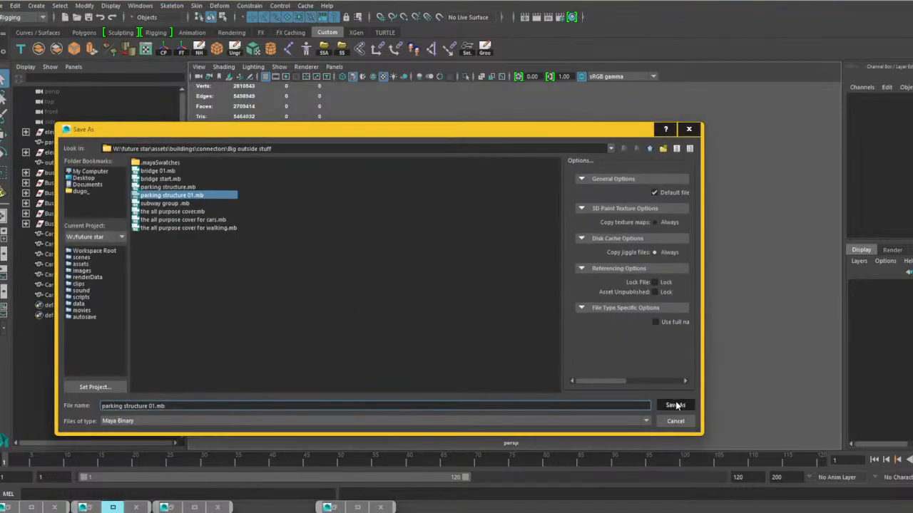
click(675, 405)
click(354, 295)
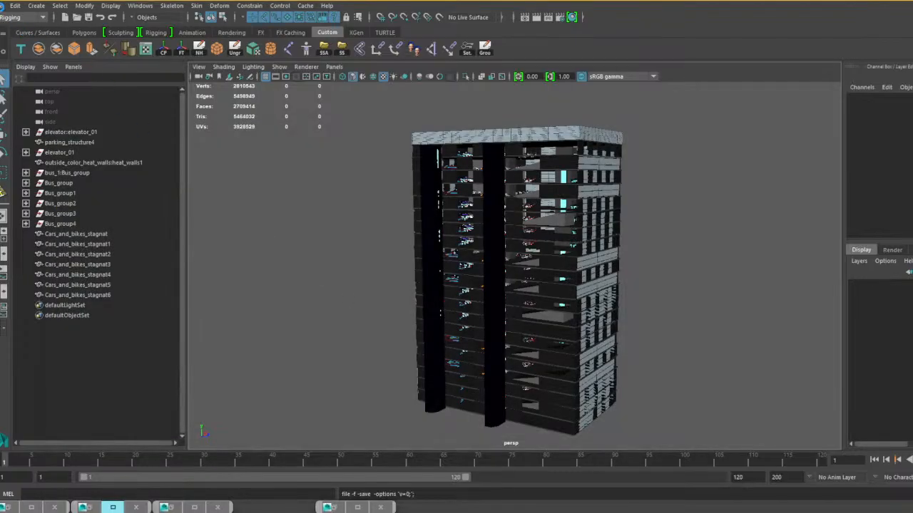
Start opening another scene and look through the mountian and rock and Completed building folders.
click(3, 6)
click(29, 33)
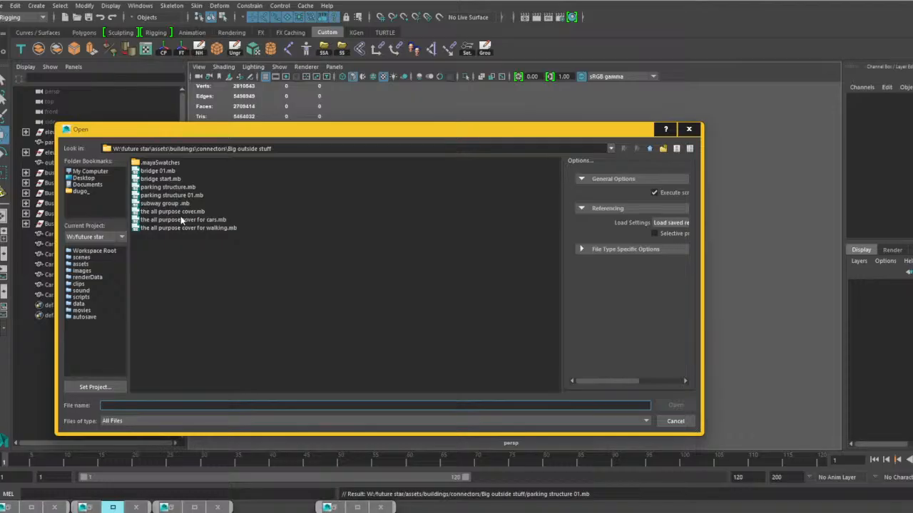
click(649, 148)
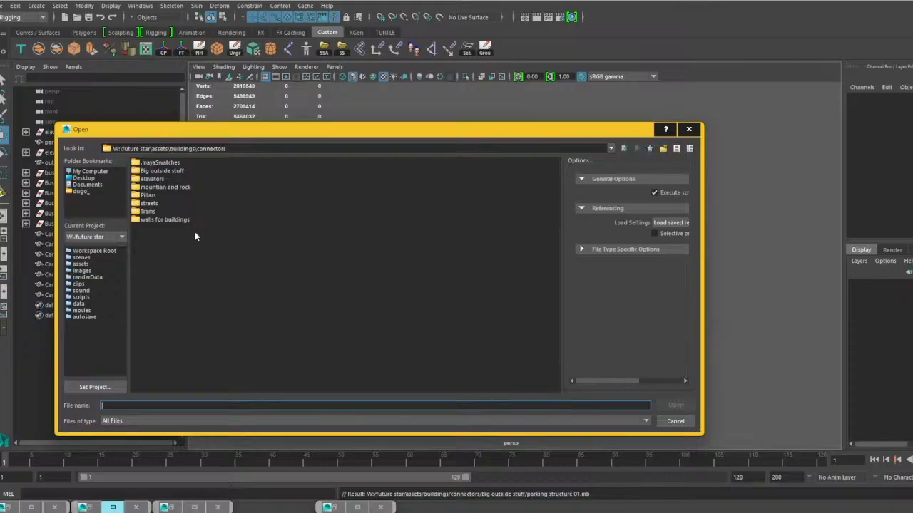
double_click(157, 189)
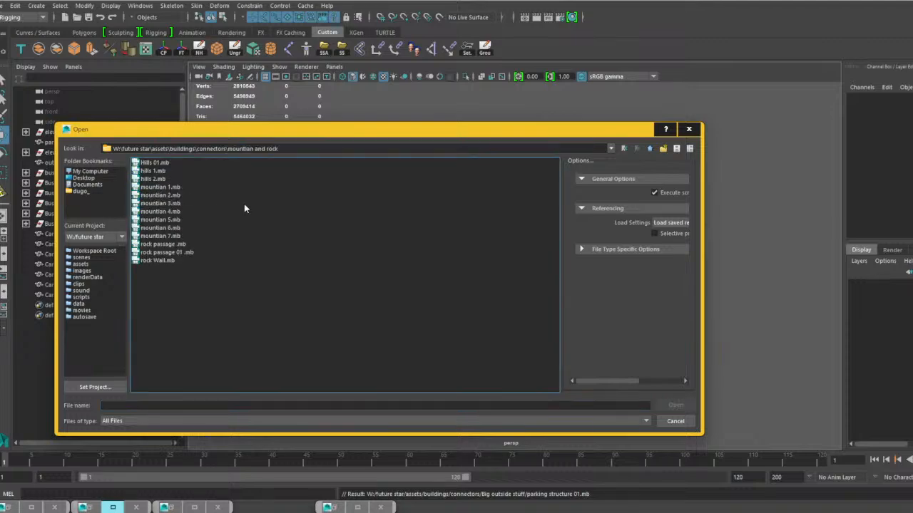
click(652, 148)
click(652, 148)
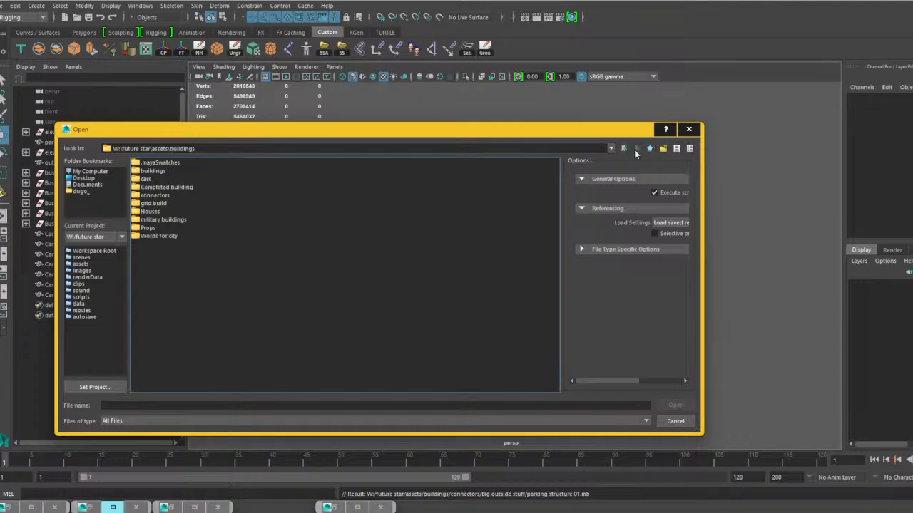
double_click(179, 188)
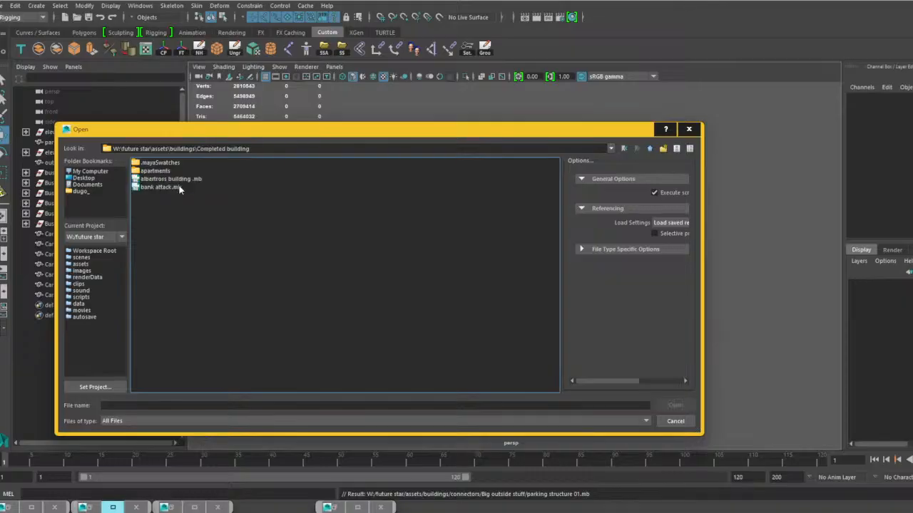
click(648, 150)
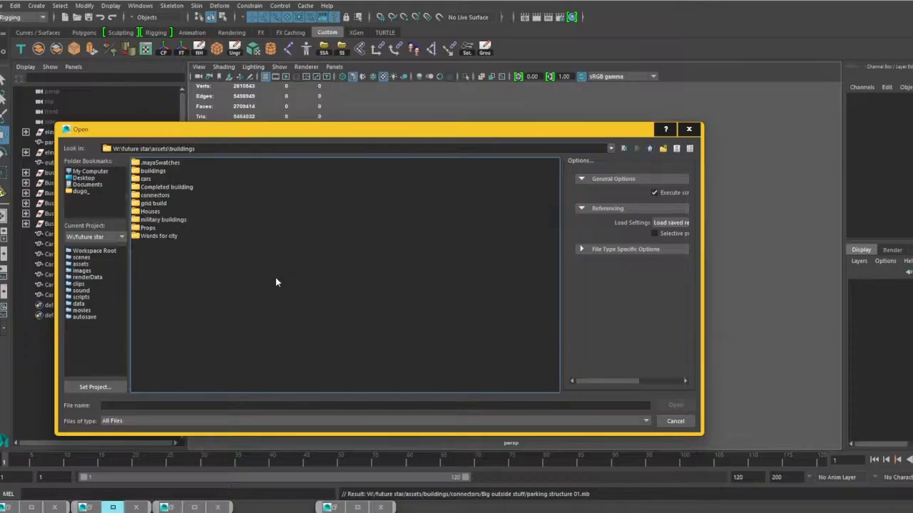
Open air field start.mb from the military buildings folder, saving the changes to the parking structure scene.
double_click(173, 220)
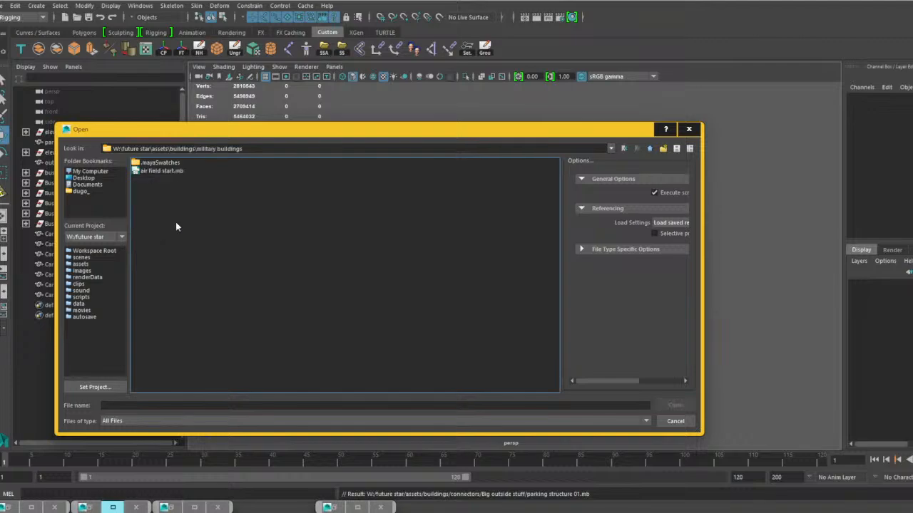
click(648, 148)
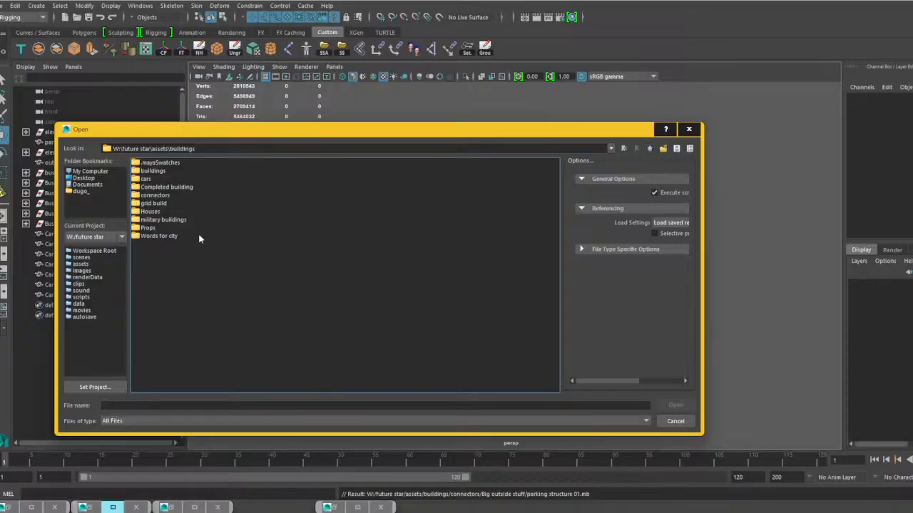
double_click(165, 219)
click(169, 172)
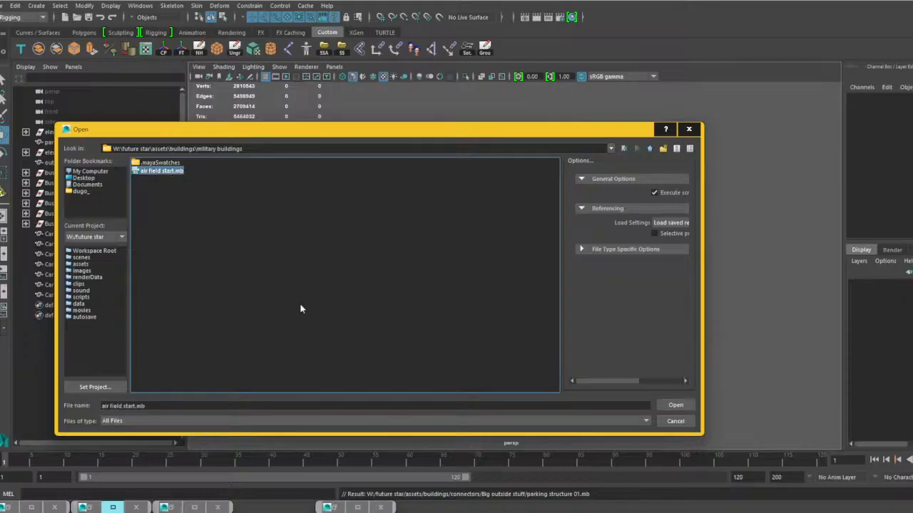
click(674, 405)
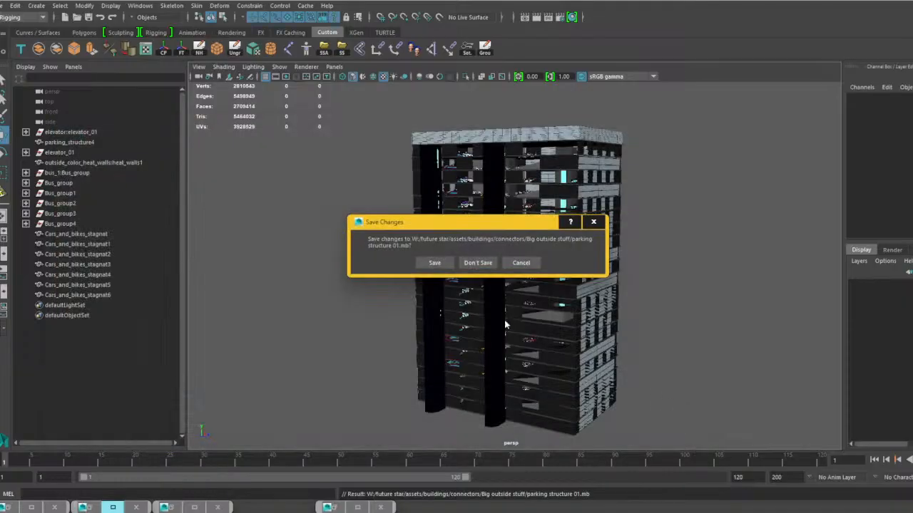
click(434, 263)
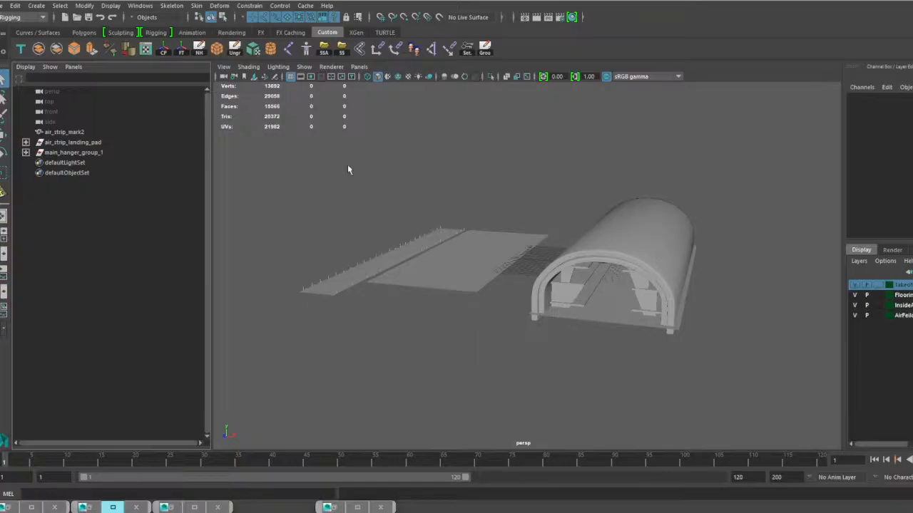
Turn on textured display in the viewport and switch its renderer to Legacy Default Viewport.
click(408, 76)
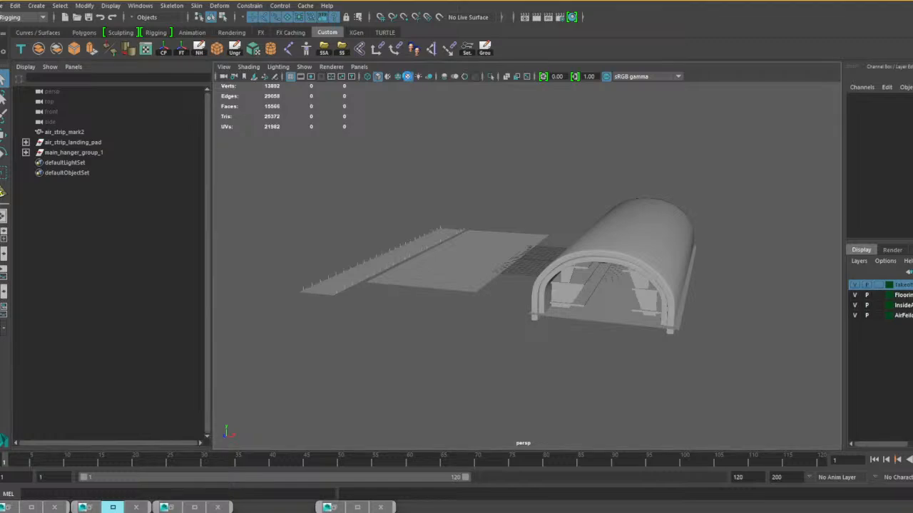
click(331, 66)
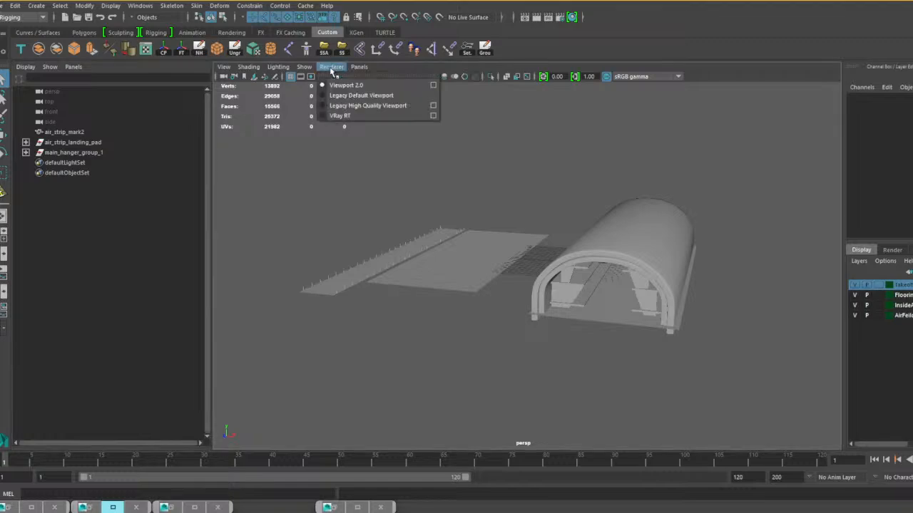
click(352, 95)
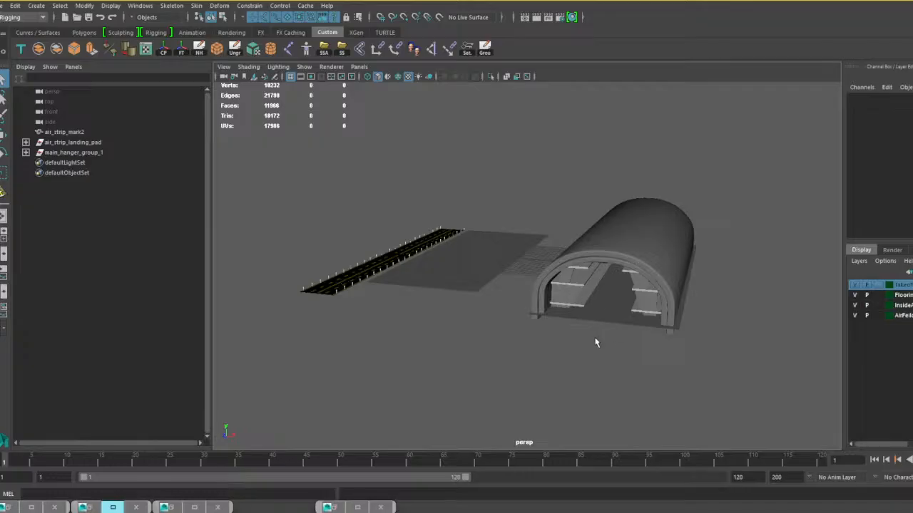
Examine the air field scene's runway, flat ground plane and arched hangar from several angles.
scroll(526, 332, down, 4)
alt+drag(514, 327, 542, 327)
scroll(541, 328, up, 5)
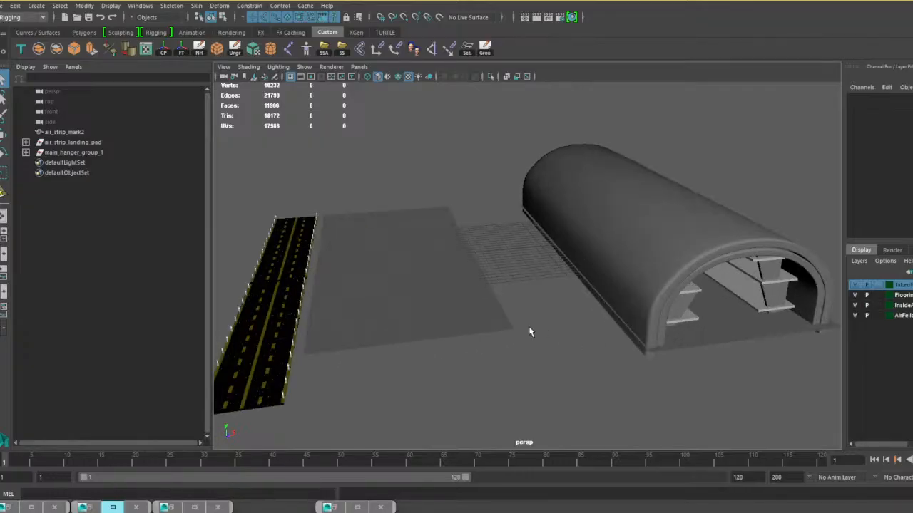
alt+middle_drag(530, 329, 613, 330)
scroll(613, 331, down, 3)
mouse_move(614, 333)
alt+mouse_down()
mouse_move(593, 335)
mouse_move(591, 321)
mouse_move(601, 331)
alt+mouse_up()
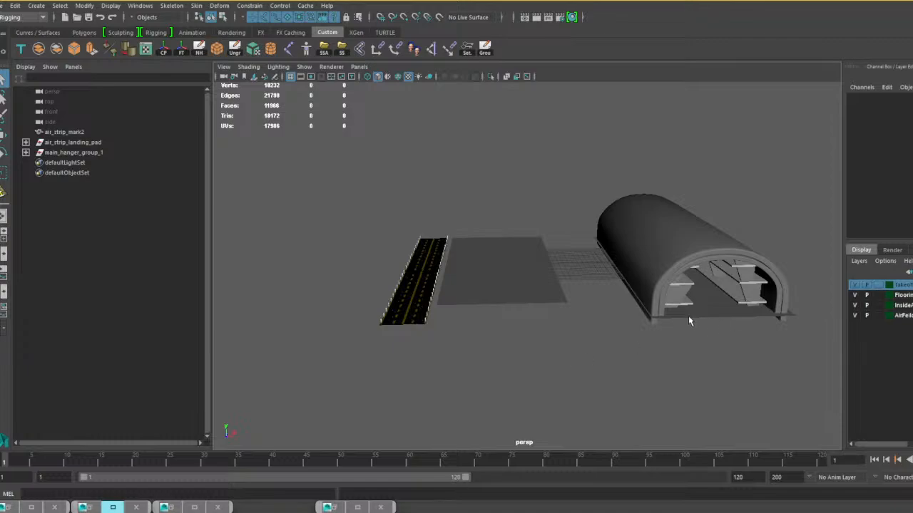
alt+middle_drag(688, 316, 631, 283)
scroll(619, 264, up, 5)
alt+drag(616, 257, 673, 307)
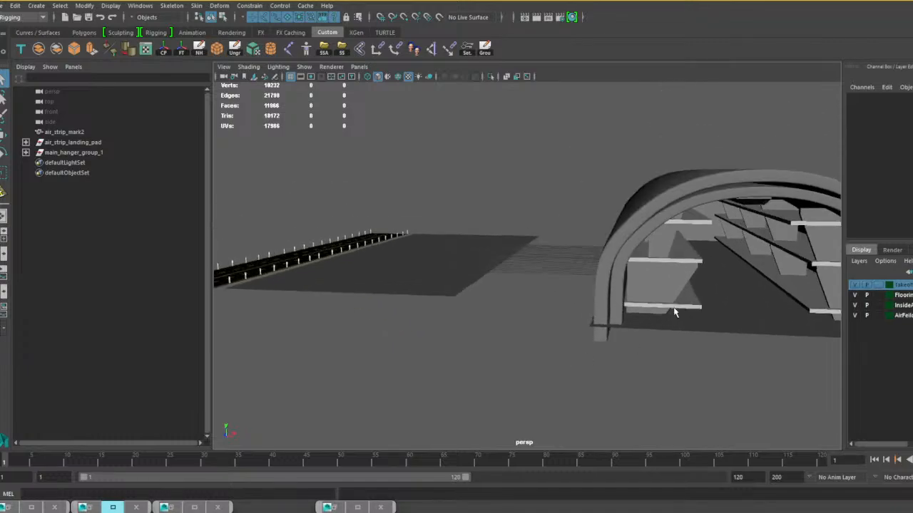
alt+drag(483, 280, 607, 342)
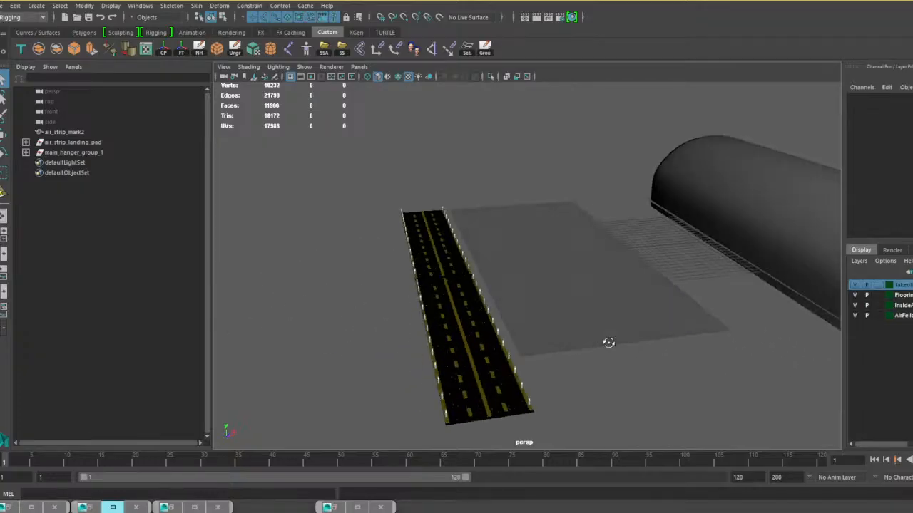
alt+middle_drag(607, 342, 572, 323)
scroll(570, 322, up, 5)
alt+drag(566, 322, 584, 315)
click(542, 314)
scroll(606, 330, down, 4)
alt+drag(638, 336, 548, 321)
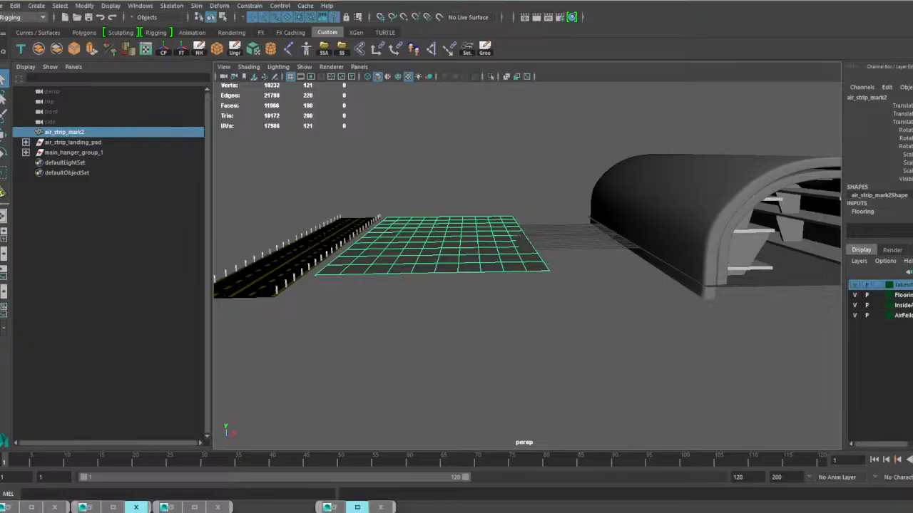
Import the helicopter model and move it over the ground plane beside the runway, raised above the surface.
drag(102, 367, 452, 367)
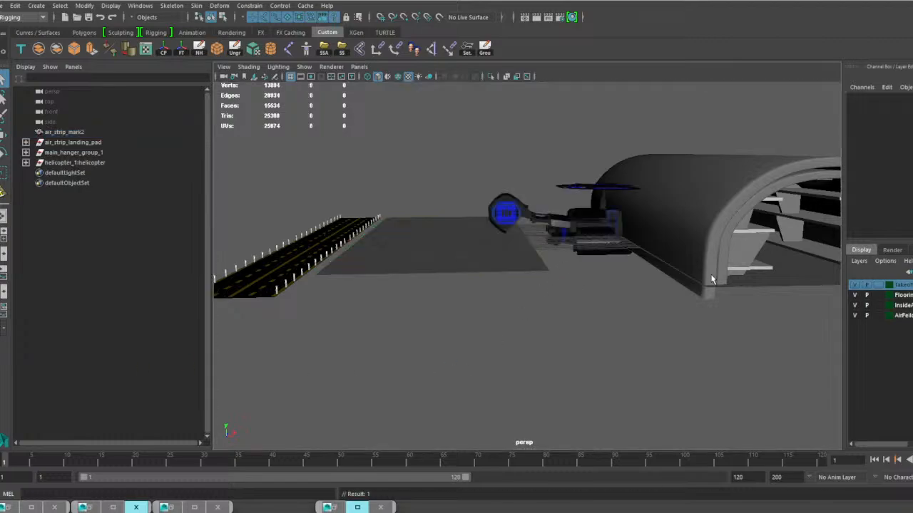
click(561, 223)
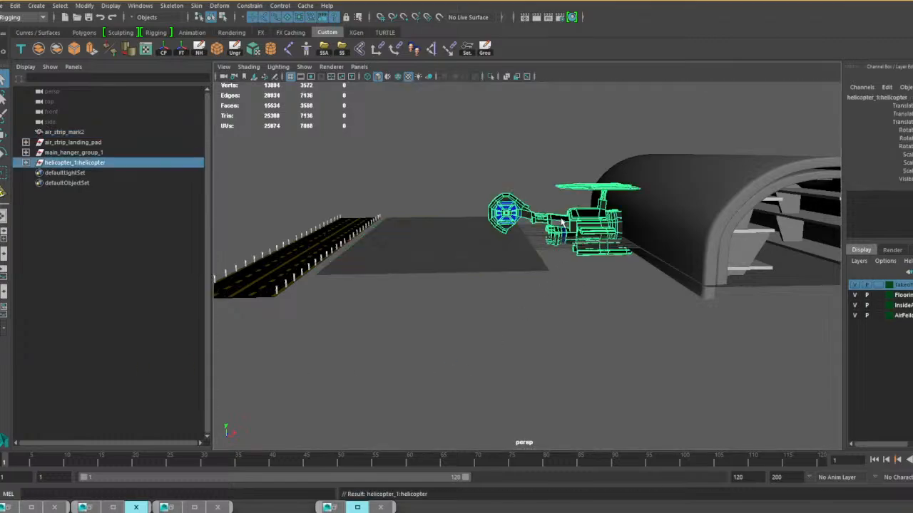
key(w)
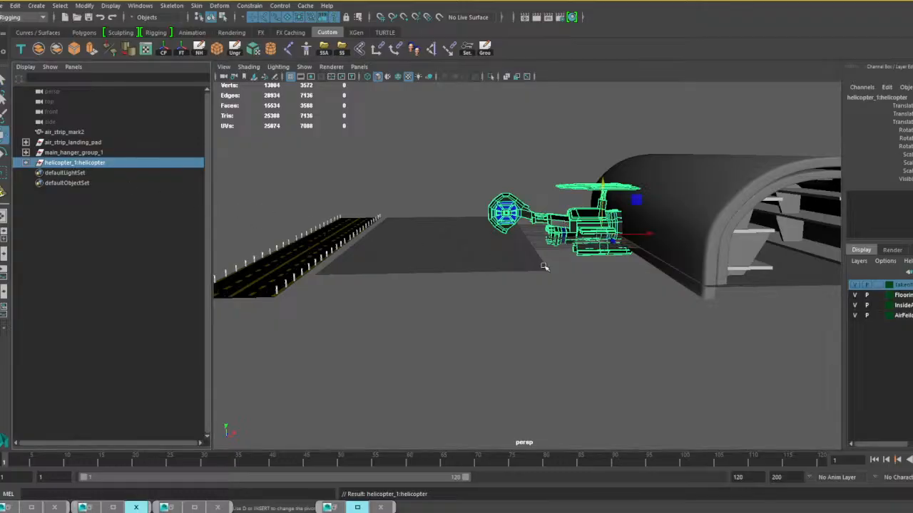
drag(640, 234, 502, 231)
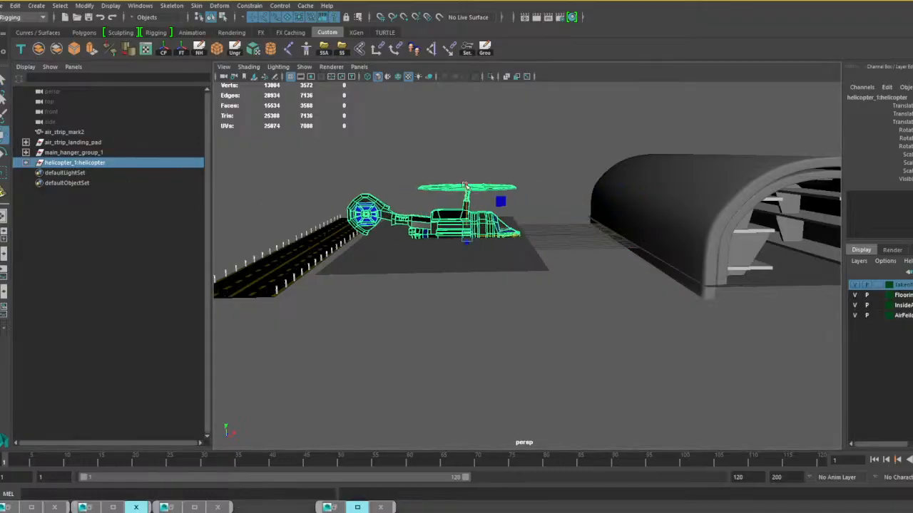
drag(464, 183, 456, 164)
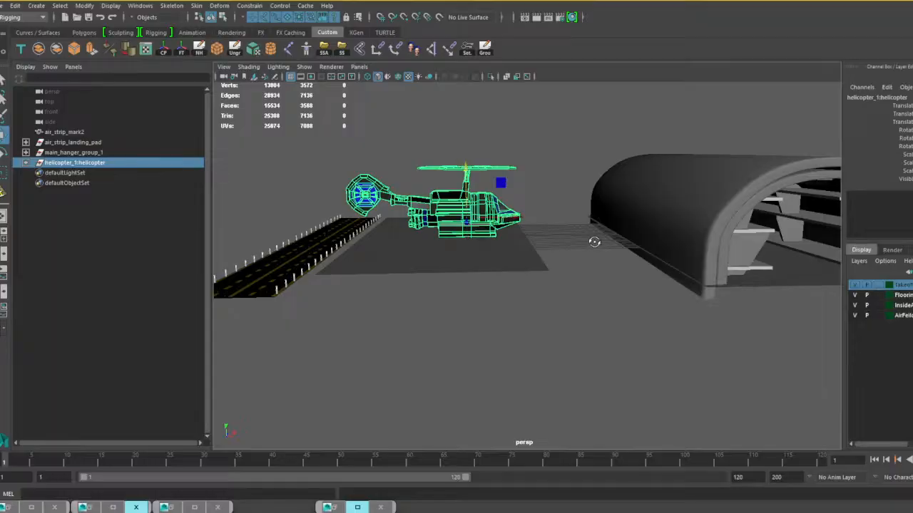
alt+drag(594, 239, 586, 266)
scroll(527, 251, down, 3)
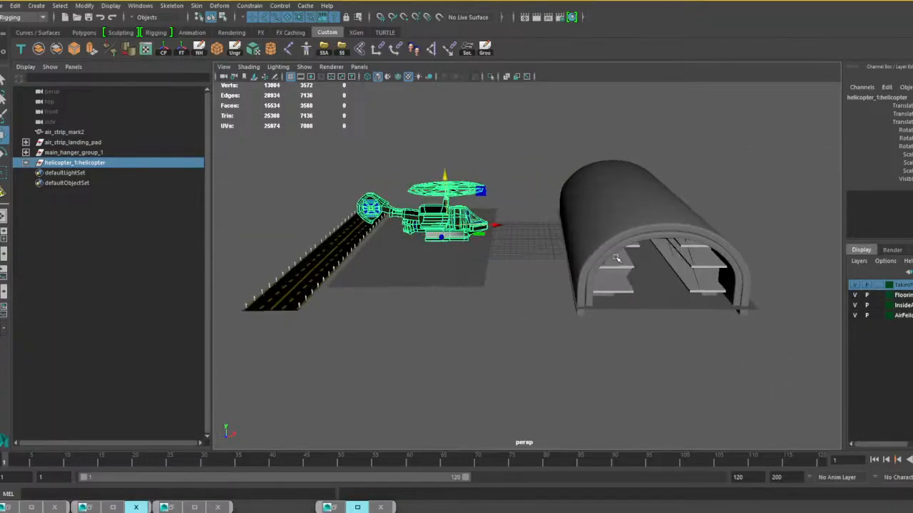
Examine the hangar's interior supports, shelves and outer shell up close by selecting them.
click(615, 259)
alt+middle_drag(654, 276, 534, 258)
scroll(540, 257, up, 4)
alt+drag(542, 257, 545, 237)
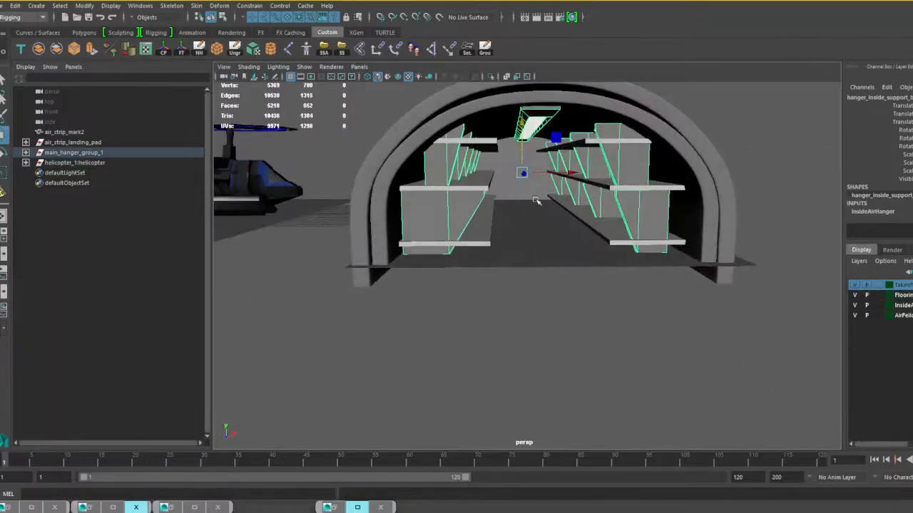
alt+middle_drag(537, 200, 522, 239)
scroll(522, 239, up, 2)
alt+drag(523, 239, 485, 247)
click(455, 212)
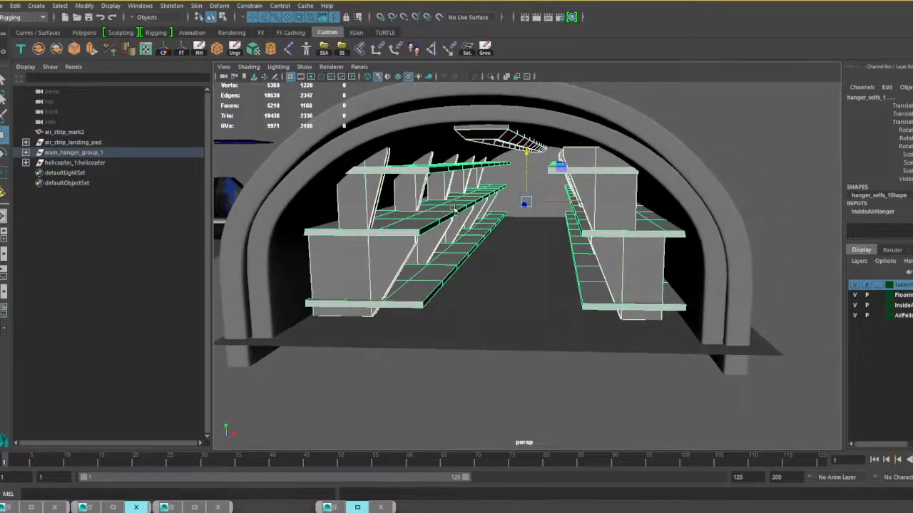
scroll(541, 225, down, 4)
click(495, 183)
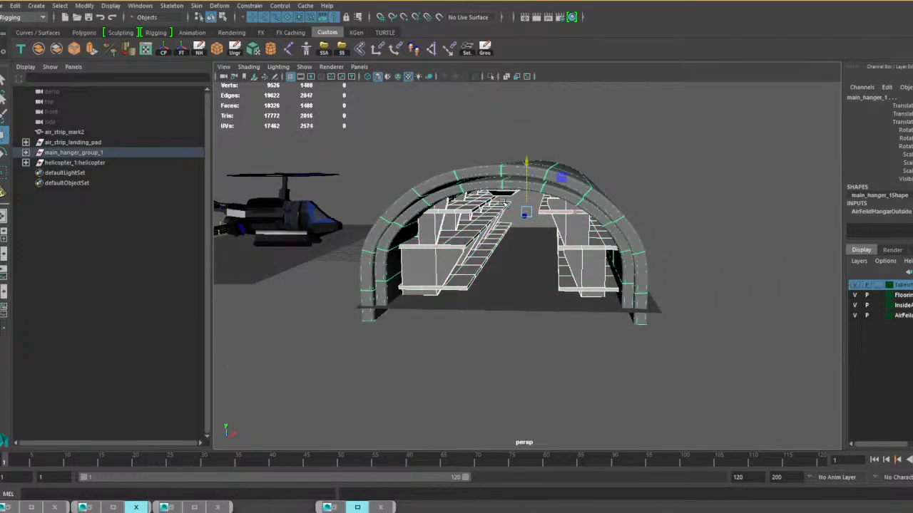
click(514, 303)
Convert the smooth mesh preview of the hangar's outer shell main_hanger_1 to polygons.
click(474, 181)
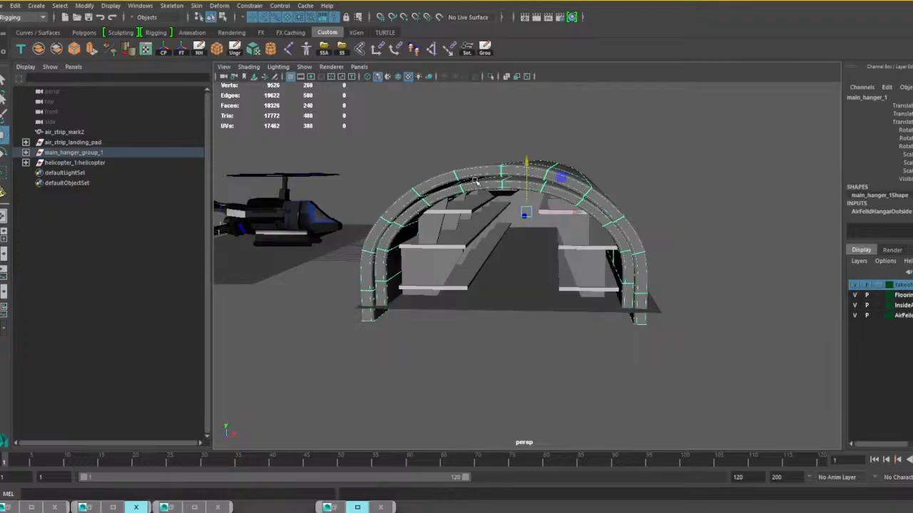
key(1)
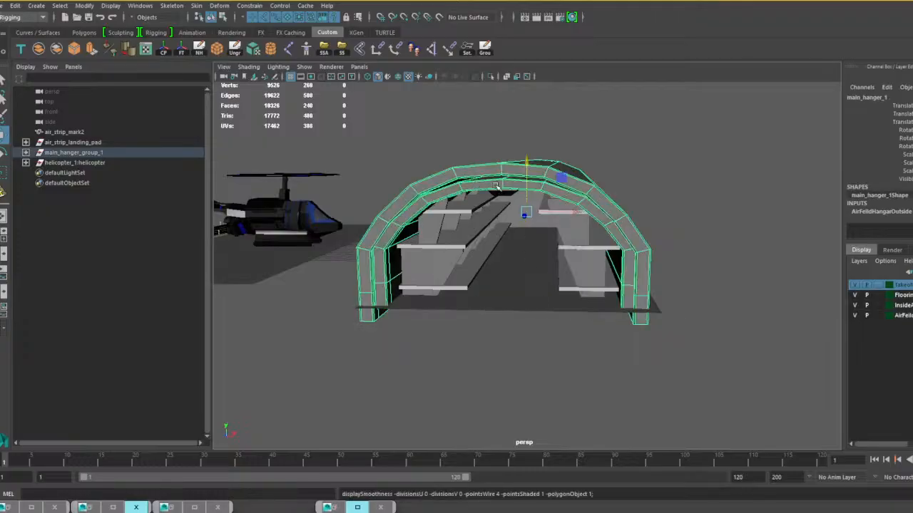
key(3)
alt+drag(533, 266, 539, 263)
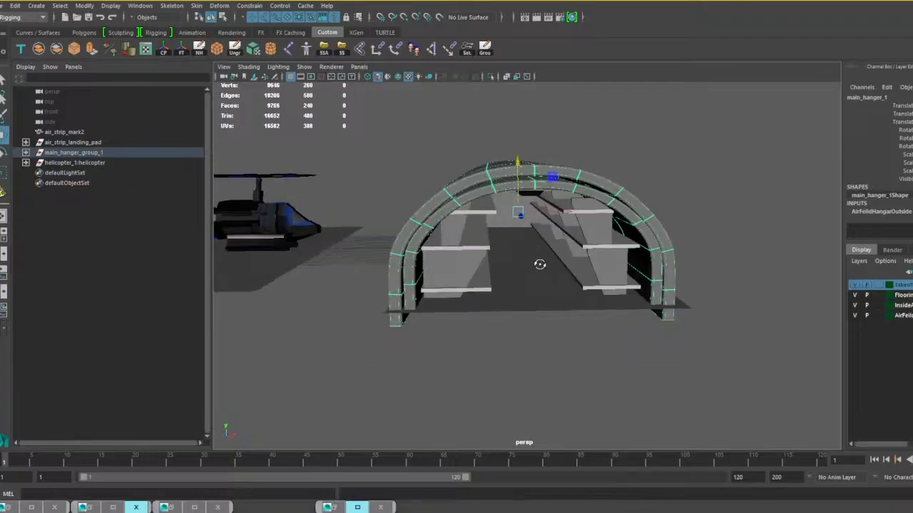
click(84, 5)
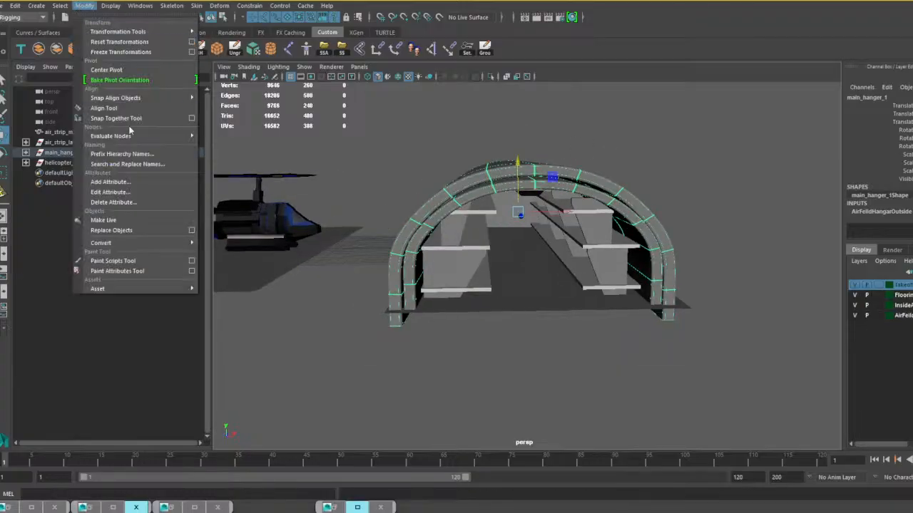
mouse_move(119, 246)
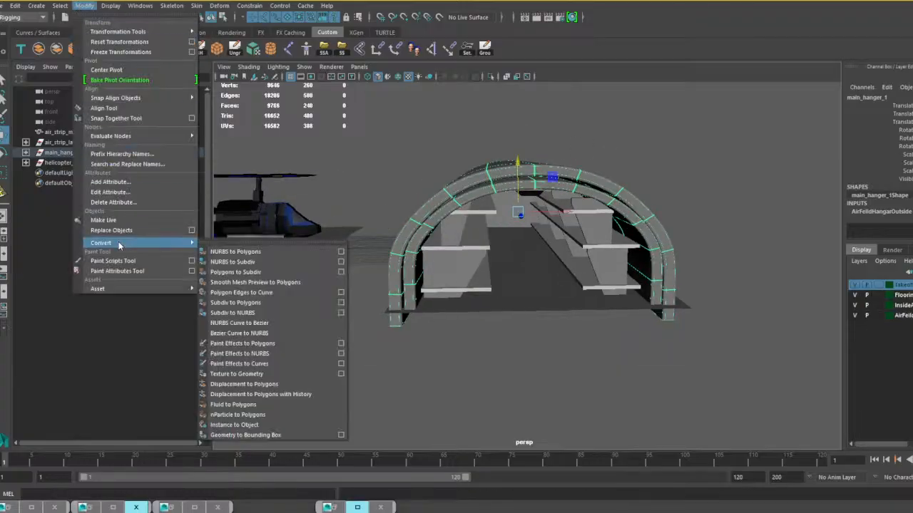
click(246, 282)
alt+drag(644, 397, 572, 379)
click(572, 379)
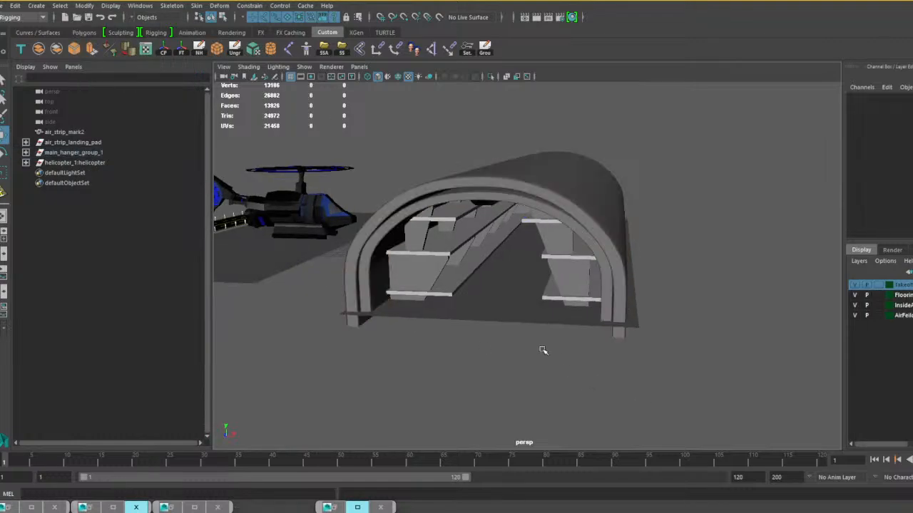
mouse_move(542, 350)
alt+mouse_down()
mouse_move(554, 346)
mouse_move(526, 340)
mouse_move(546, 340)
mouse_move(552, 350)
alt+mouse_up()
click(530, 188)
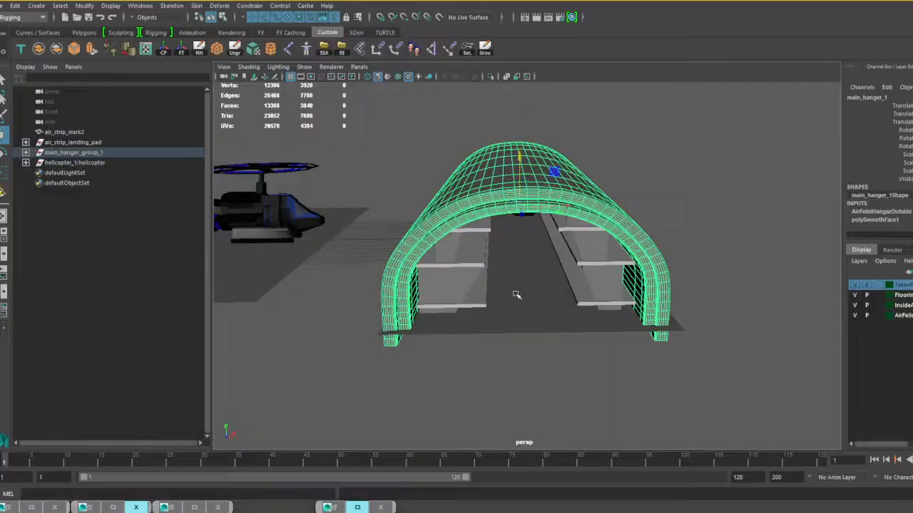
Scale up the whole main_hanger_group_1 uniformly so the hangar is far larger than the helicopter.
click(76, 152)
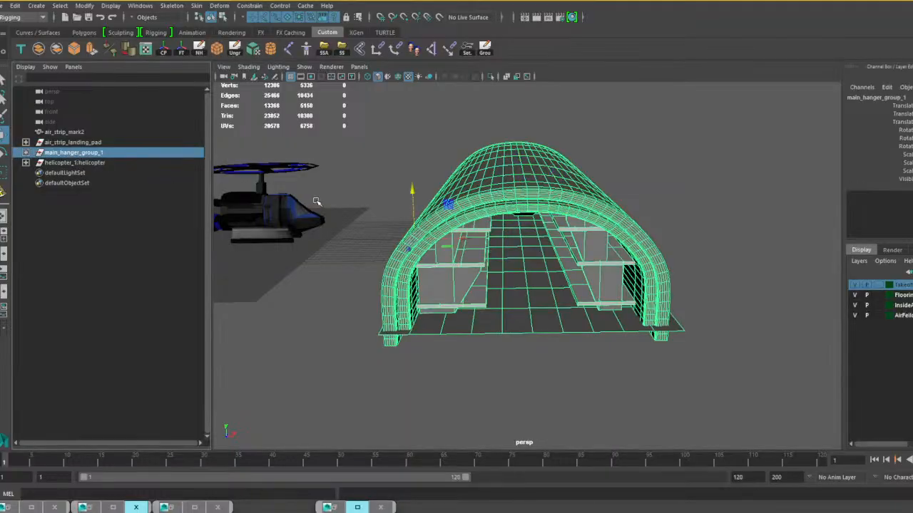
key(r)
drag(414, 243, 734, 280)
scroll(734, 280, down, 5)
alt+drag(613, 276, 389, 261)
alt+drag(670, 252, 495, 262)
alt+right_drag(496, 261, 599, 279)
alt+drag(561, 287, 588, 306)
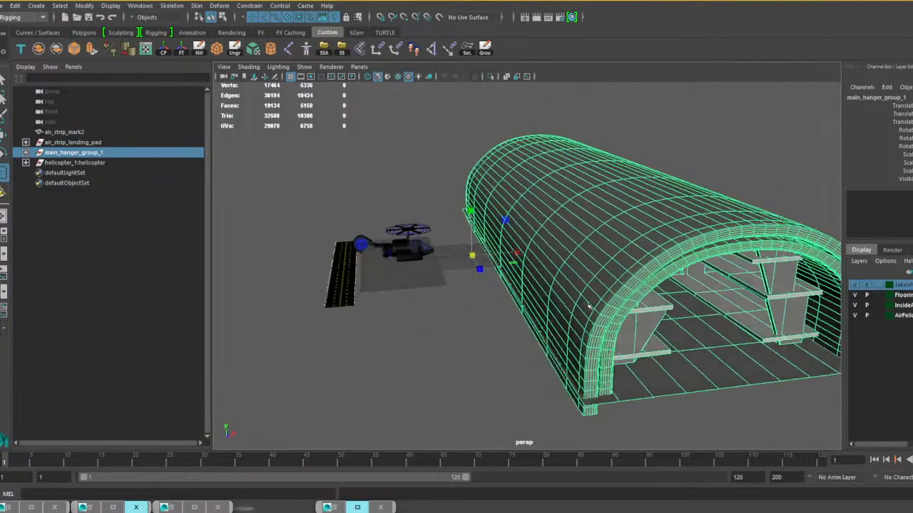
Scale up the air_strip_mark2 ground plane to reach the hangar's front, and enlarge the air_strip_landing_pad runway group uniformly.
click(414, 281)
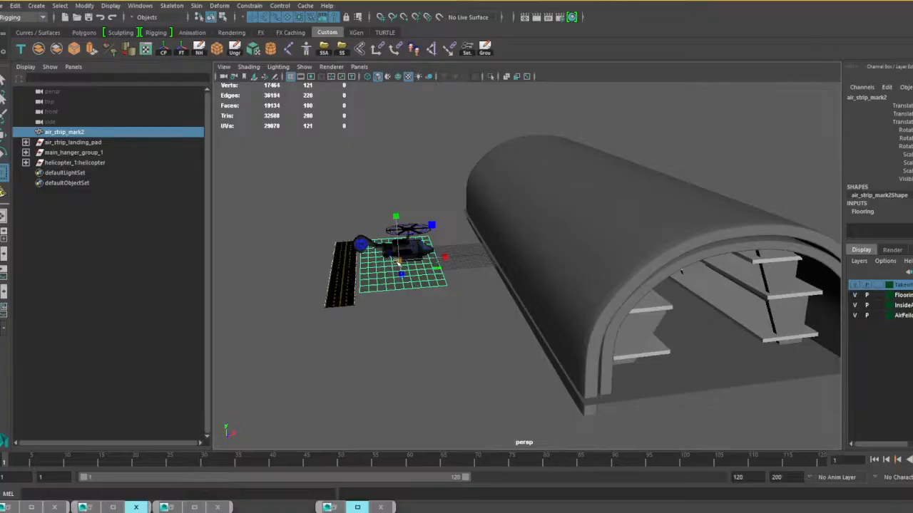
drag(398, 261, 624, 426)
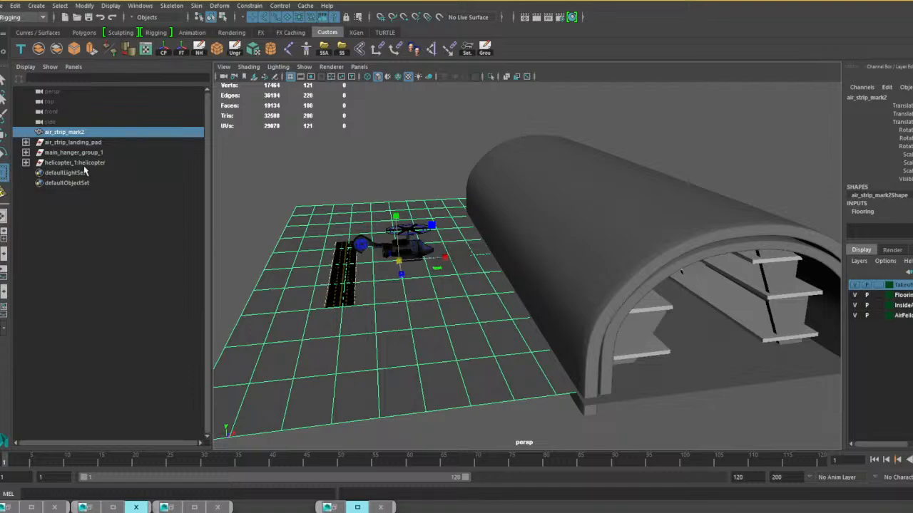
click(74, 143)
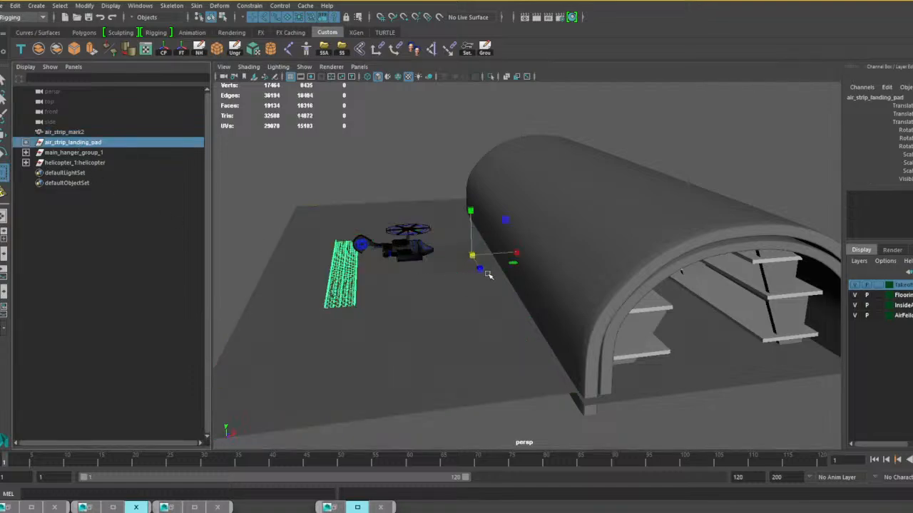
drag(472, 256, 595, 316)
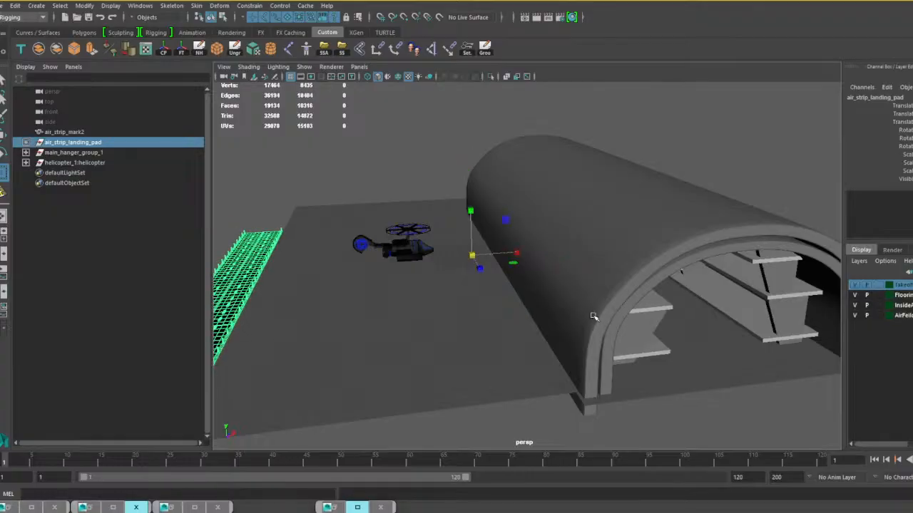
Centre the pivot of the air_strip_landing_pad runway group and scale it up uniformly until it spans the ground plane's length.
scroll(476, 305, down, 5)
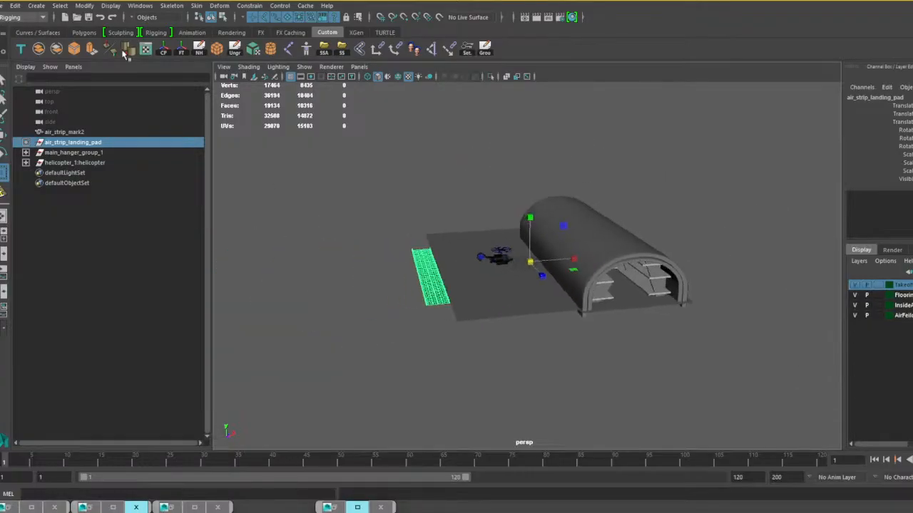
click(163, 49)
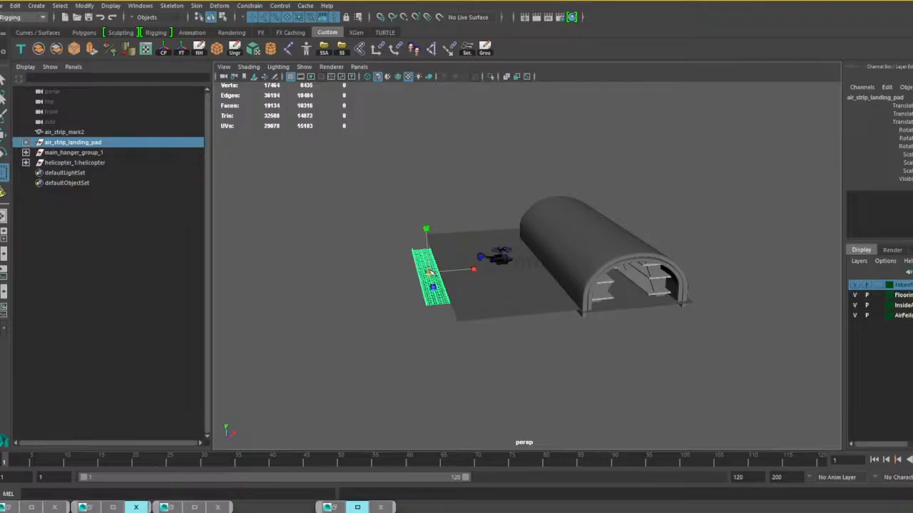
drag(429, 271, 510, 306)
scroll(467, 298, up, 5)
key(w)
key(r)
scroll(420, 290, down, 4)
alt+middle_drag(589, 316, 528, 299)
alt+drag(525, 296, 480, 282)
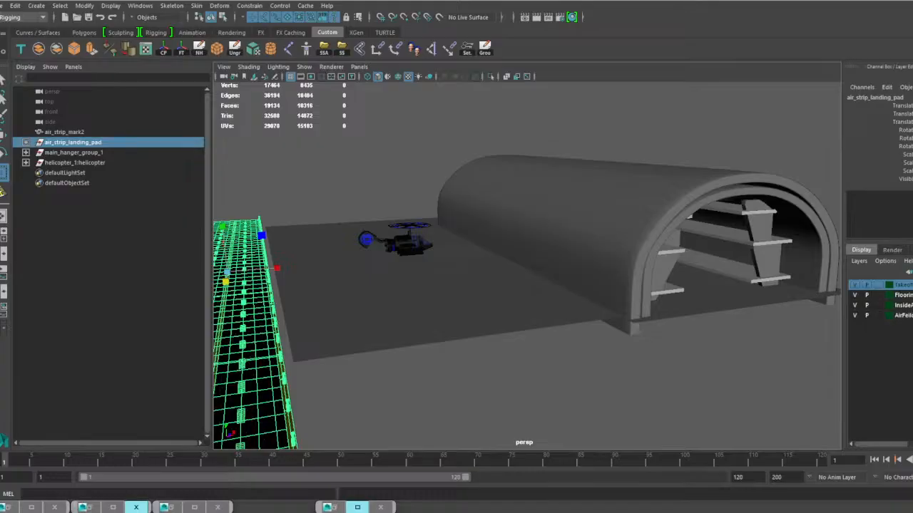
Slide the runway sideways until its long edge meets the edge of the ground plane.
alt+drag(404, 346, 454, 322)
key(w)
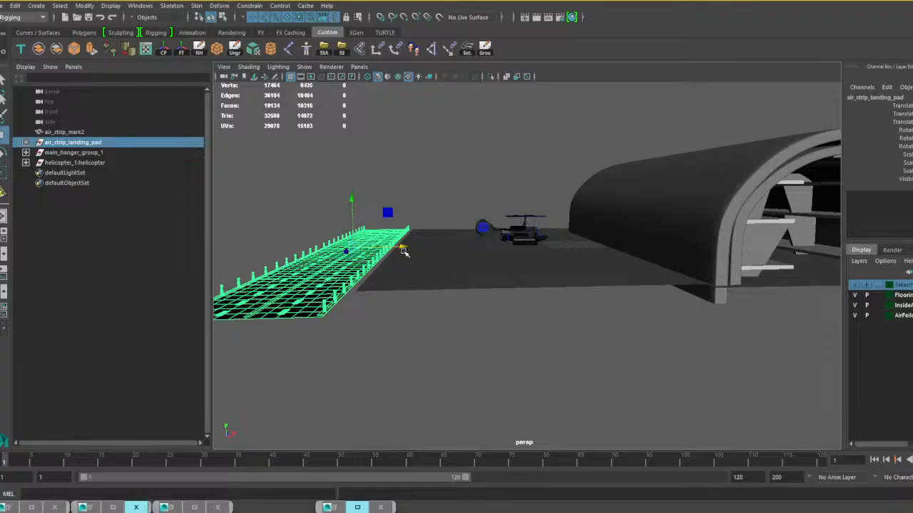
drag(403, 250, 410, 247)
scroll(534, 276, down, 2)
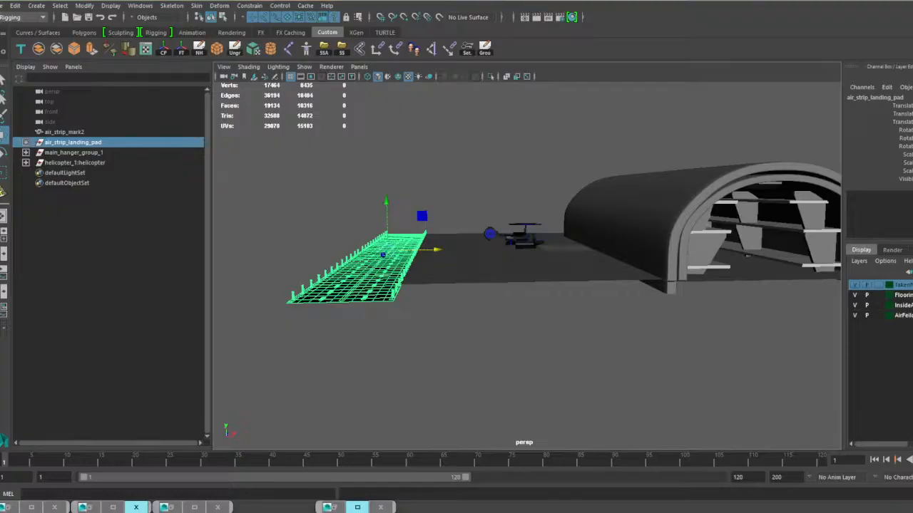
Bring the futstar_scale_man figure into the scene as a human scale reference.
drag(911, 275, 579, 275)
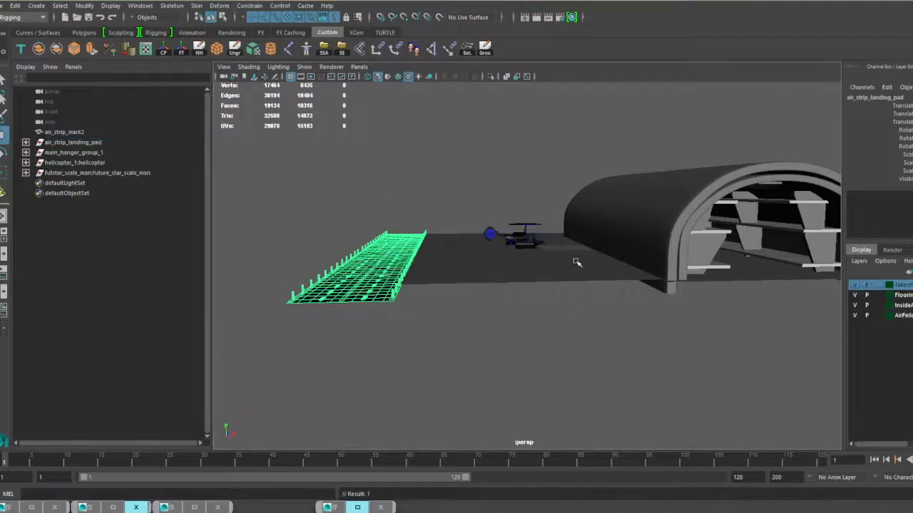
scroll(578, 258, up, 4)
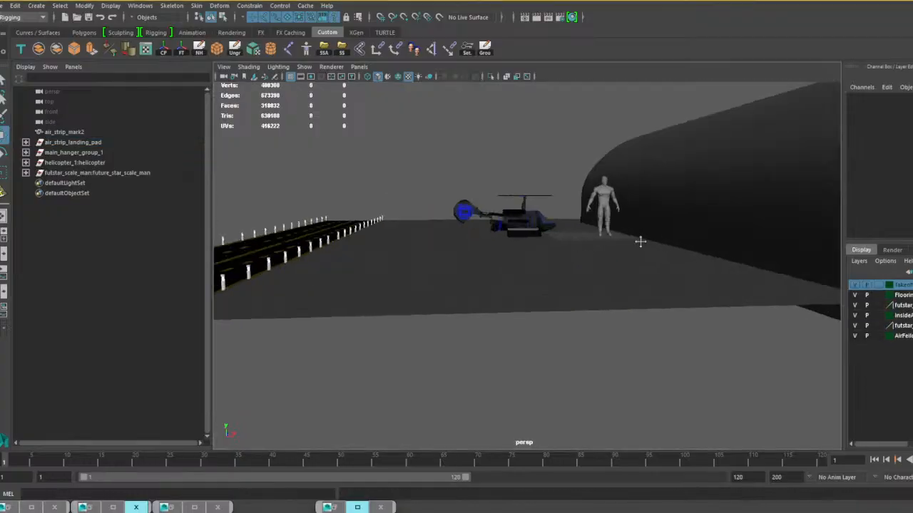
alt+middle_drag(640, 242, 516, 253)
scroll(439, 236, down, 6)
scroll(516, 253, up, 3)
Select the whole main_hanger_group_1 and scale it up uniformly so it towers over the scale man.
click(525, 243)
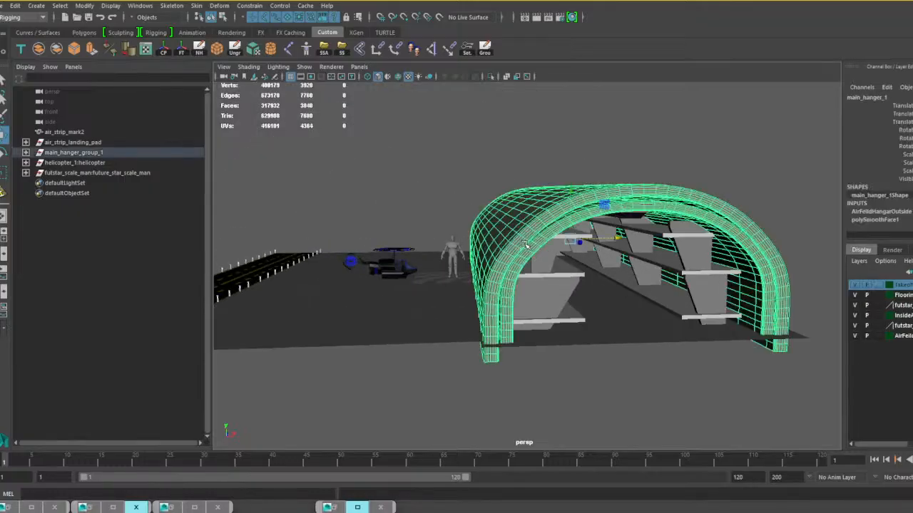
key(Up)
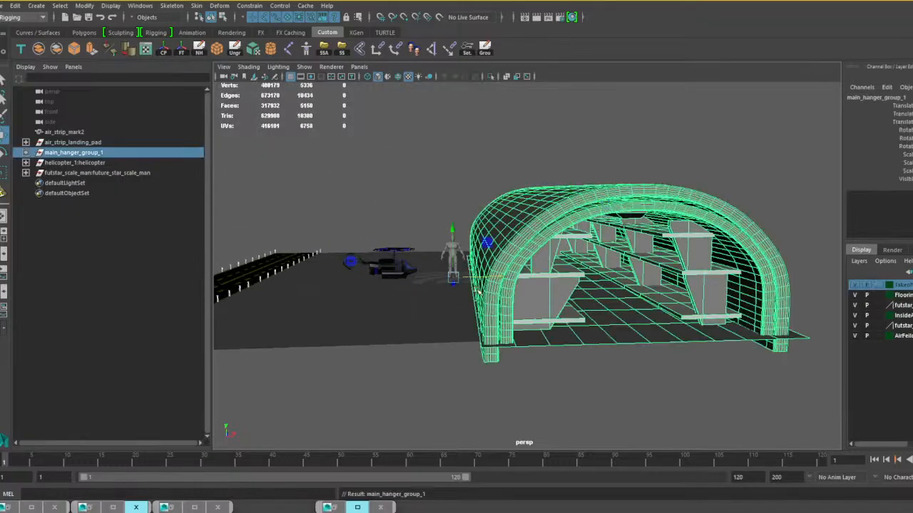
key(r)
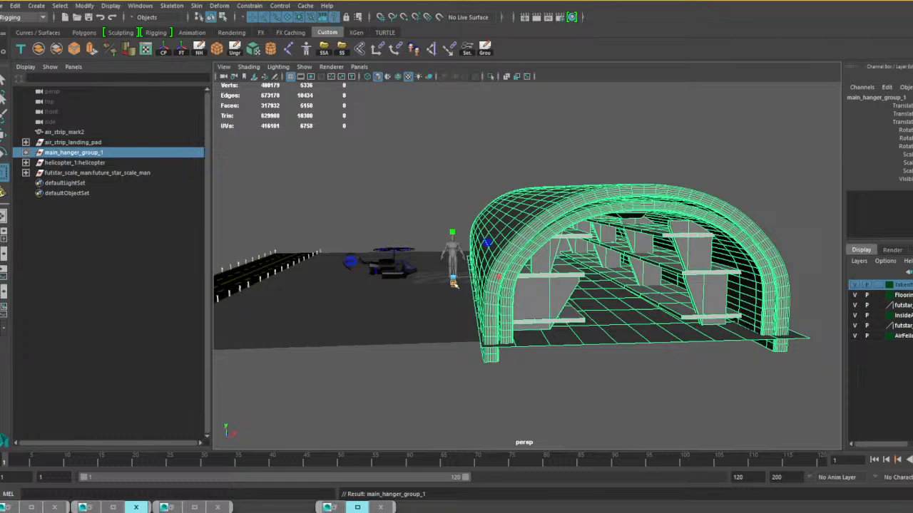
drag(454, 278, 849, 310)
scroll(558, 287, down, 3)
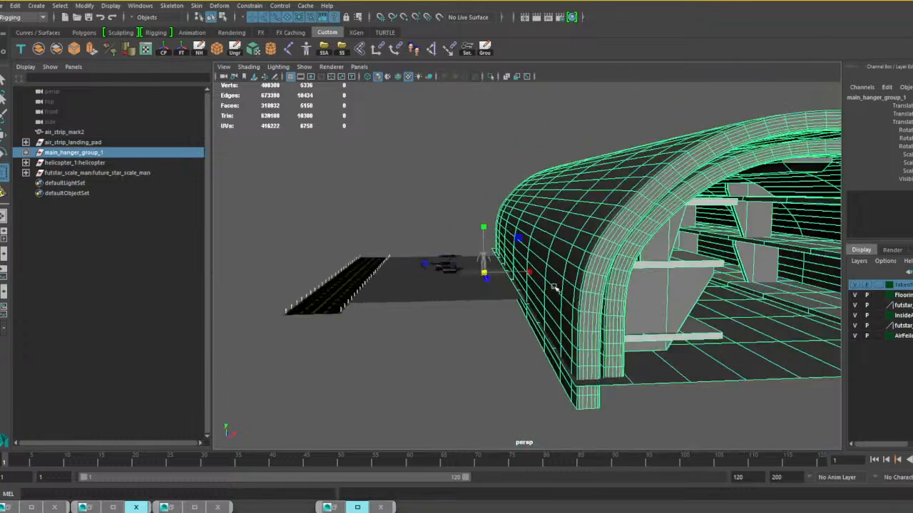
drag(485, 276, 684, 298)
Rotate the hangar group about its vertical axis so the entrance faces the runway.
key(e)
scroll(580, 280, down, 5)
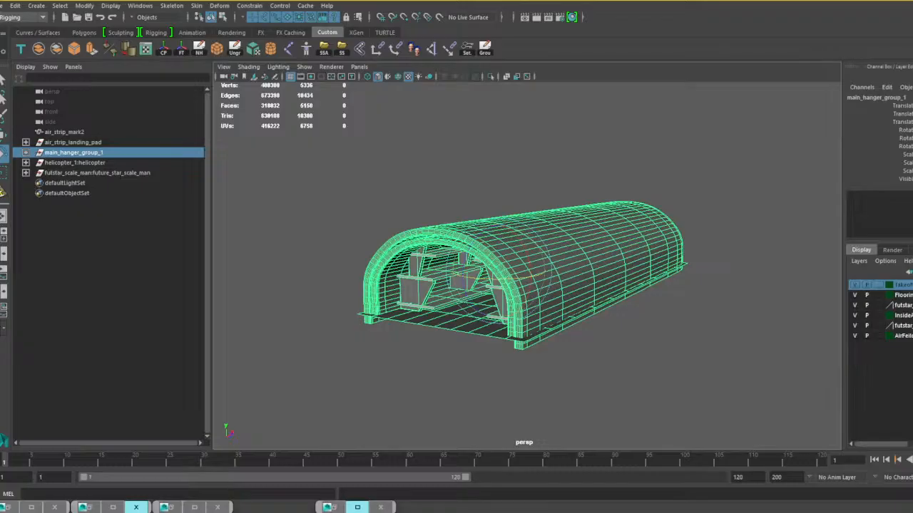
drag(519, 279, 497, 280)
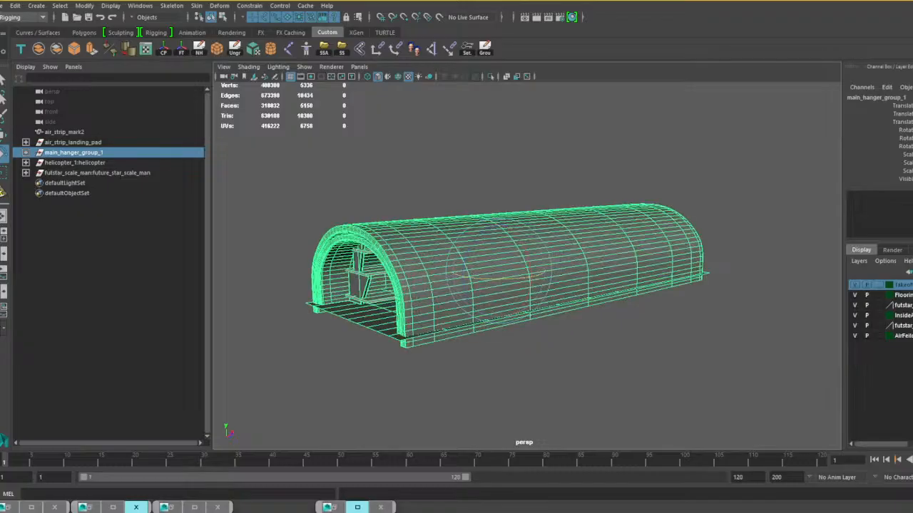
Move the hangar group so its floor is level with the ground plane and its entrance sits behind the helicopter, opposite the runway.
key(w)
alt+drag(624, 302, 638, 327)
scroll(579, 323, up, 5)
scroll(579, 323, down, 5)
drag(486, 281, 335, 215)
alt+drag(473, 235, 491, 257)
mouse_move(311, 218)
mouse_down()
mouse_move(312, 197)
mouse_move(318, 209)
mouse_up()
alt+drag(395, 258, 394, 278)
alt+drag(461, 214, 459, 214)
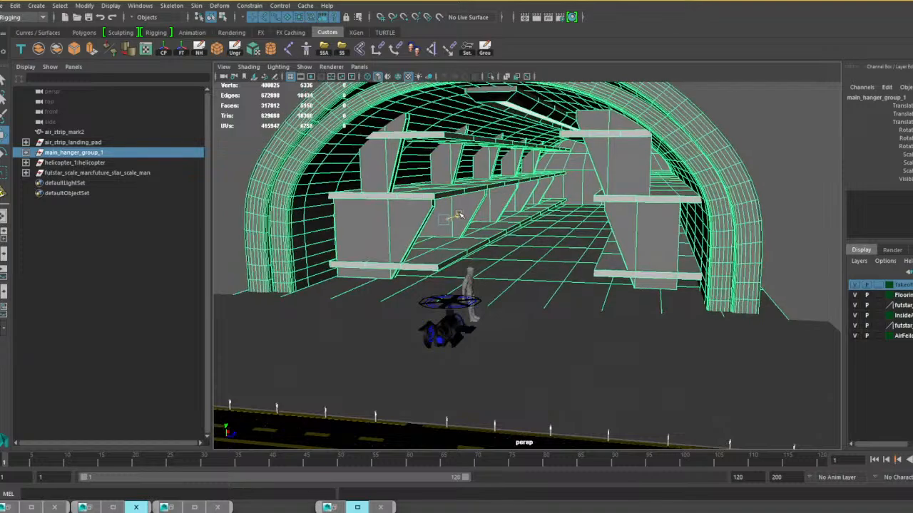
drag(442, 175, 442, 173)
drag(460, 215, 462, 215)
scroll(545, 289, down, 4)
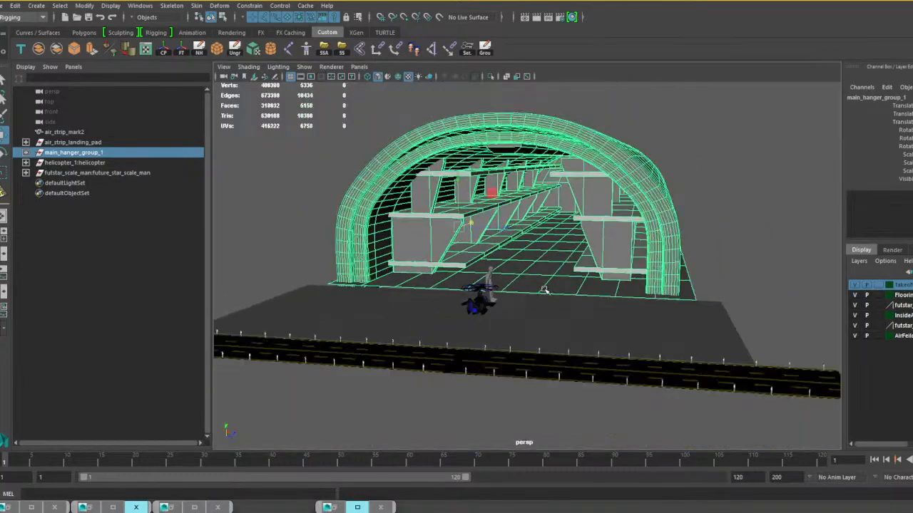
Examine the hangar, ground plane and runway proportions next to the scale man by selecting each in turn.
alt+drag(546, 289, 486, 313)
scroll(476, 307, up, 4)
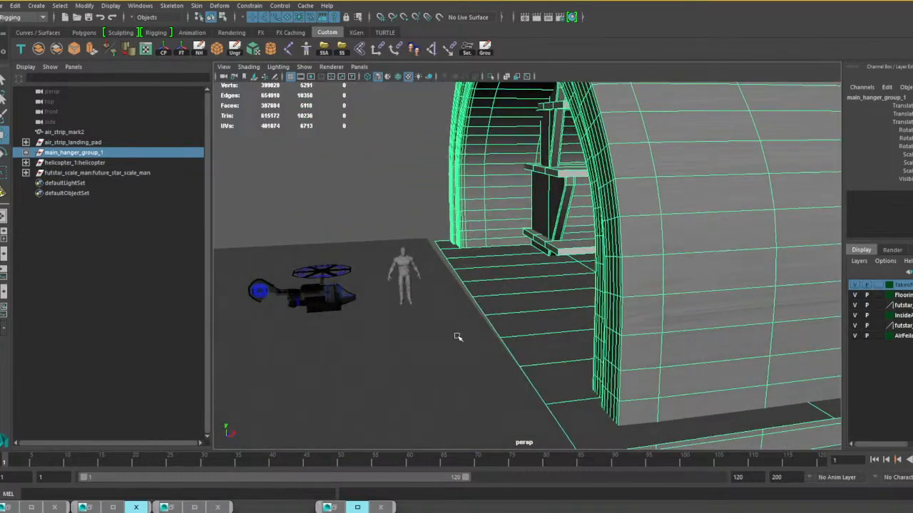
click(487, 328)
scroll(560, 300, down, 3)
click(559, 299)
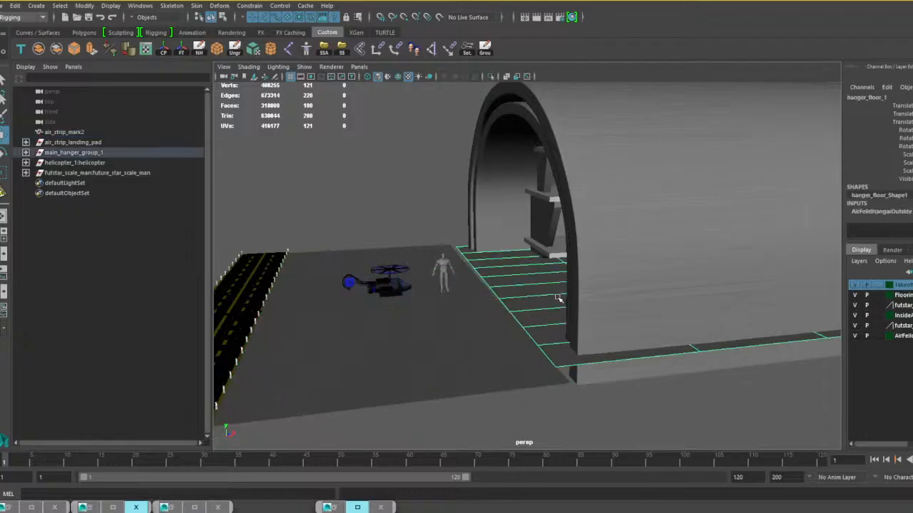
key(Up)
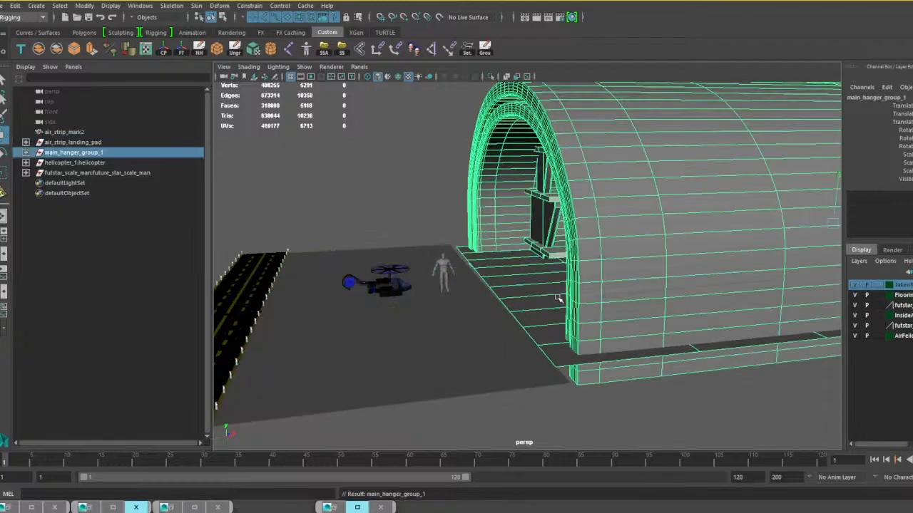
click(441, 328)
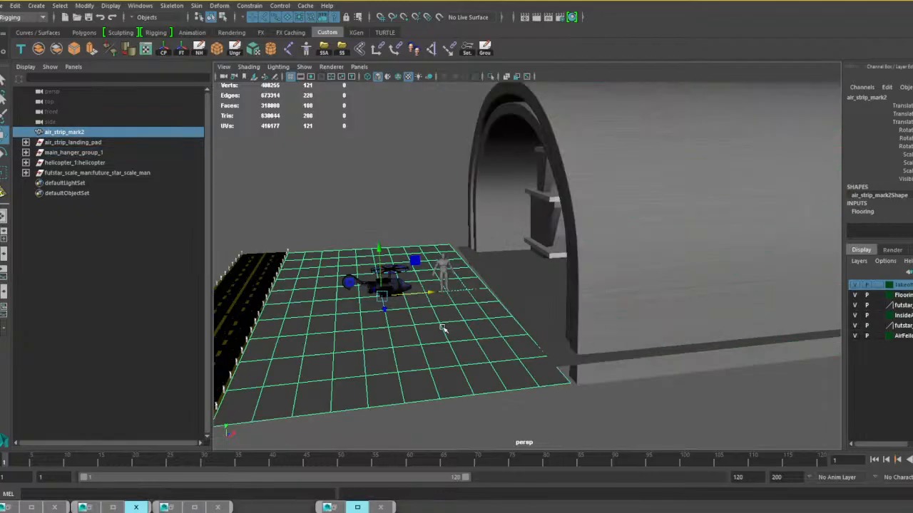
click(248, 308)
alt+drag(295, 340, 521, 303)
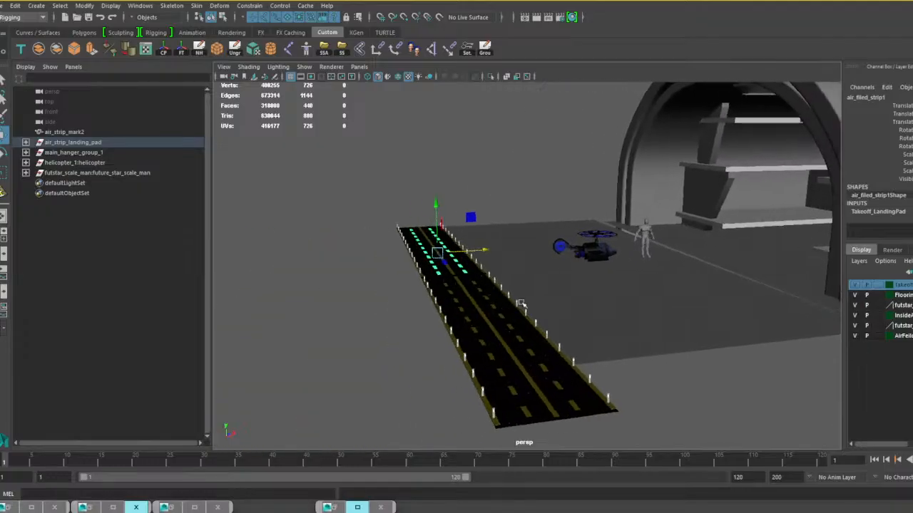
Select the whole helicopter group and scale it up uniformly until it is much larger than the scale man.
click(590, 251)
click(95, 164)
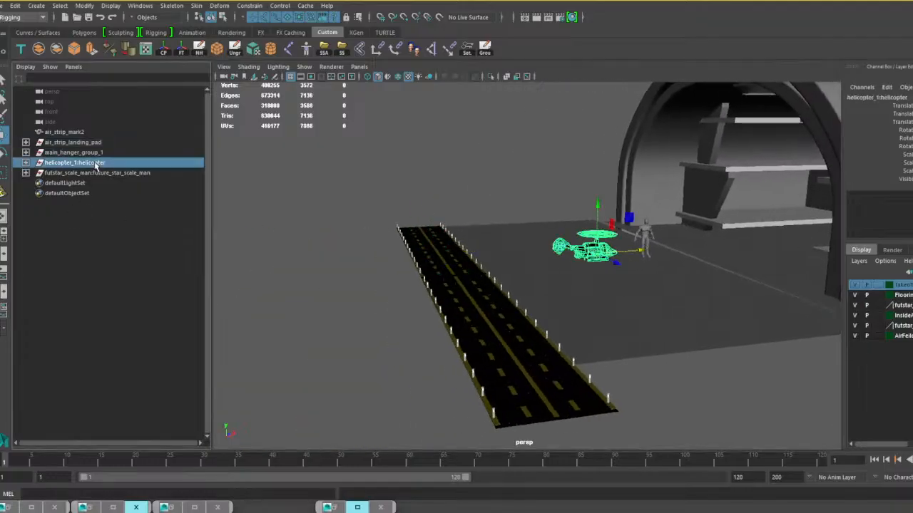
key(r)
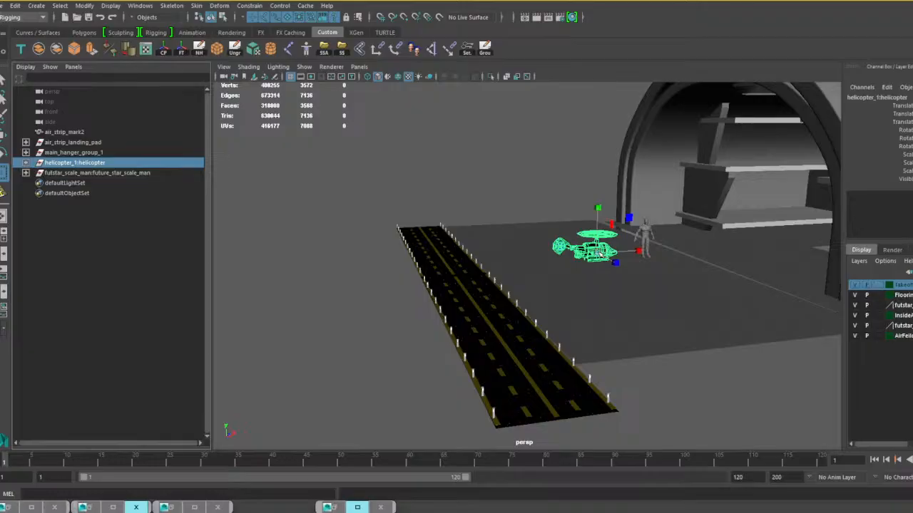
drag(599, 250, 843, 294)
alt+drag(704, 265, 479, 305)
key(e)
key(w)
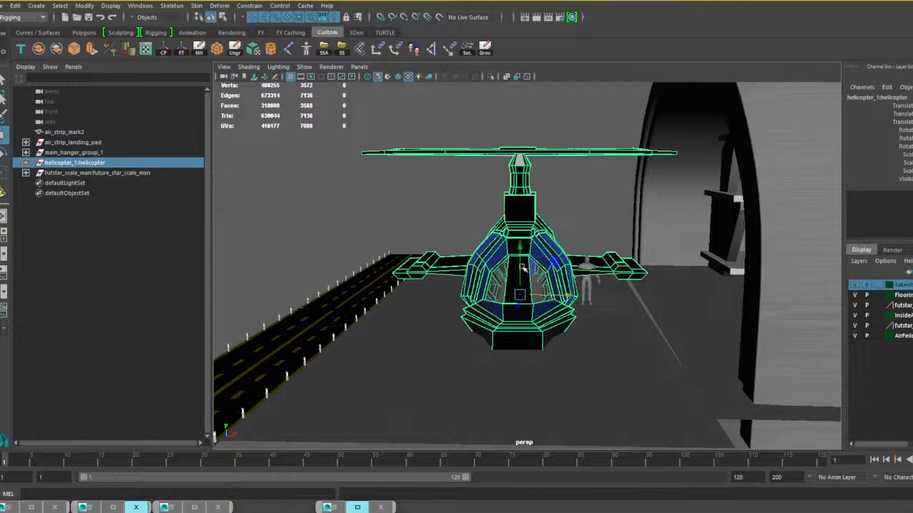
Raise the enlarged helicopter, readjust its uniform scale against the scale man, and lower it close to the ground.
drag(521, 246, 518, 198)
scroll(542, 235, down, 5)
scroll(563, 289, up, 6)
alt+drag(606, 268, 554, 302)
key(r)
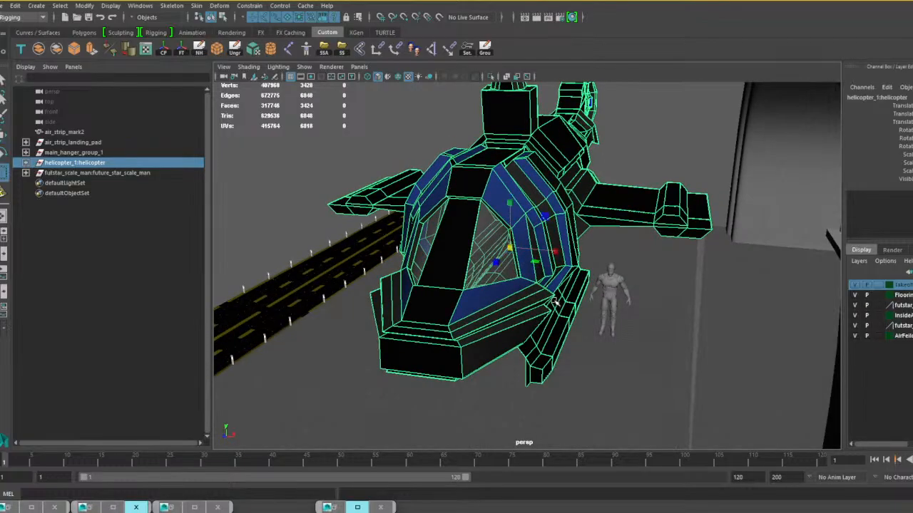
alt+drag(518, 251, 553, 282)
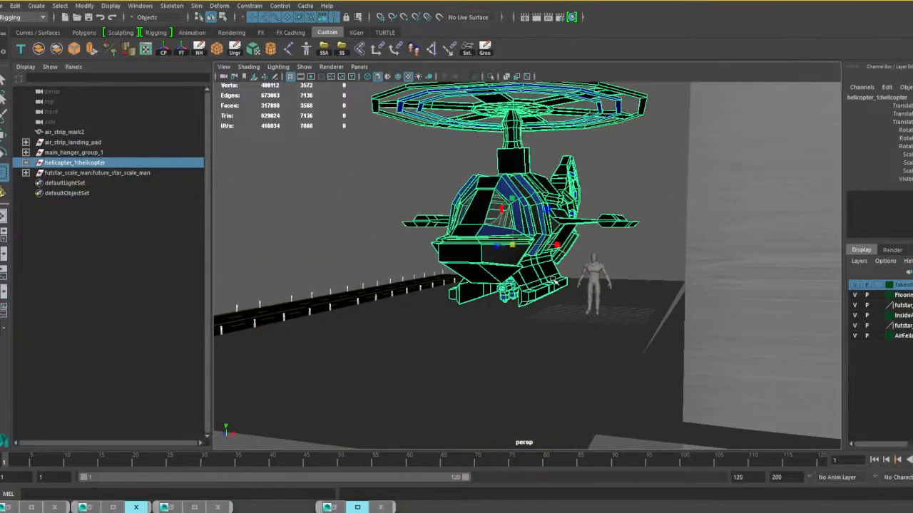
drag(517, 196, 519, 212)
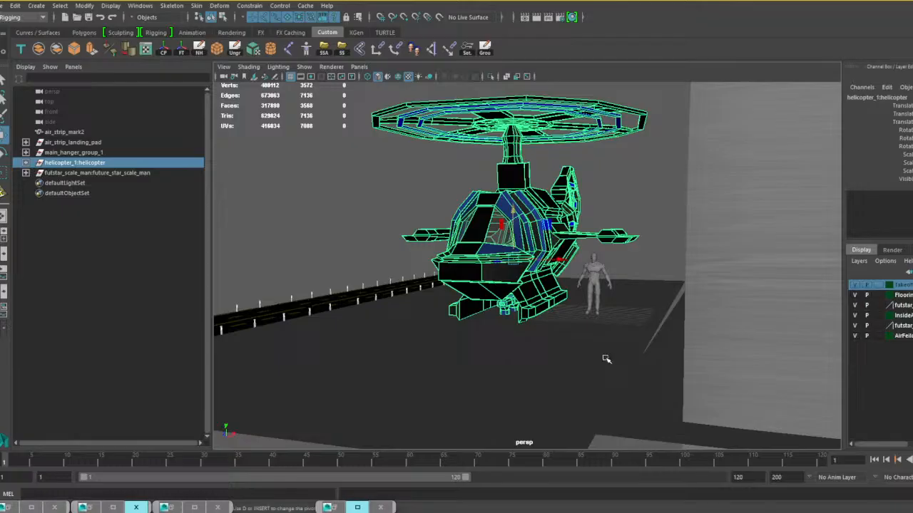
Rotate main_hanger_group_1 slightly about its vertical axis to square its entrance with the ground plane's edge.
click(632, 365)
alt+right_drag(622, 361, 563, 364)
alt+drag(562, 364, 589, 369)
alt+middle_drag(589, 369, 610, 348)
click(707, 300)
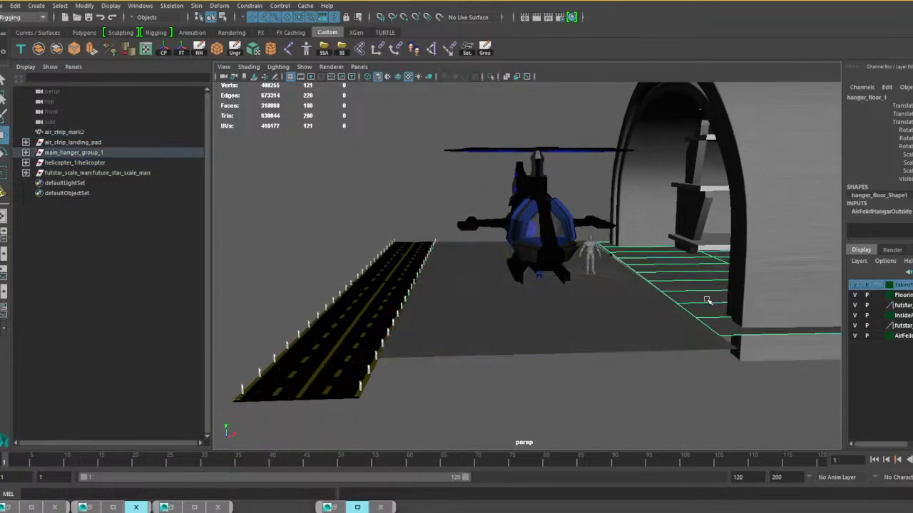
key(Up)
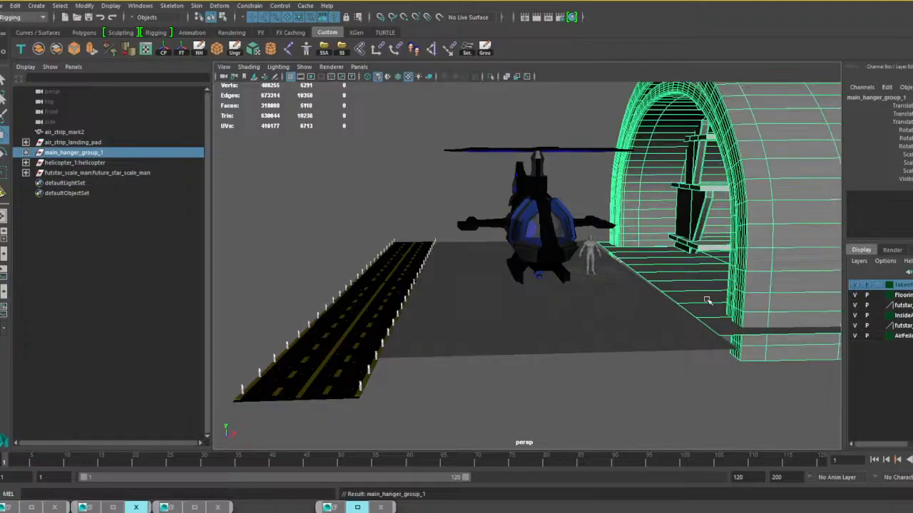
key(e)
scroll(705, 297, down, 10)
alt+middle_drag(607, 291, 518, 293)
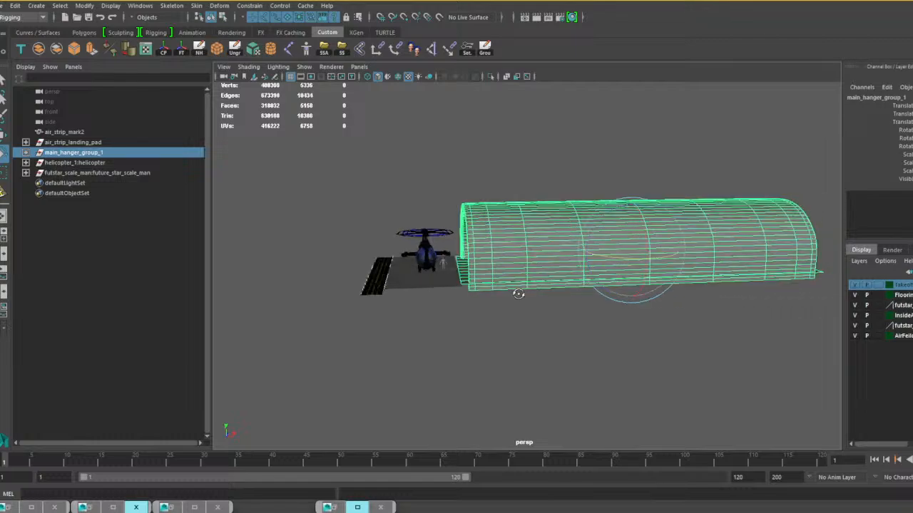
scroll(559, 298, up, 5)
alt+drag(517, 293, 587, 307)
scroll(589, 307, up, 5)
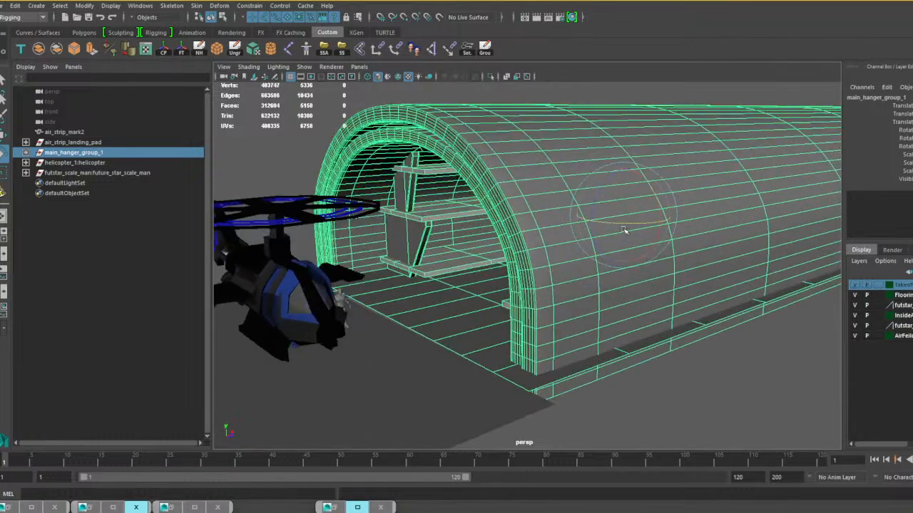
drag(618, 224, 626, 226)
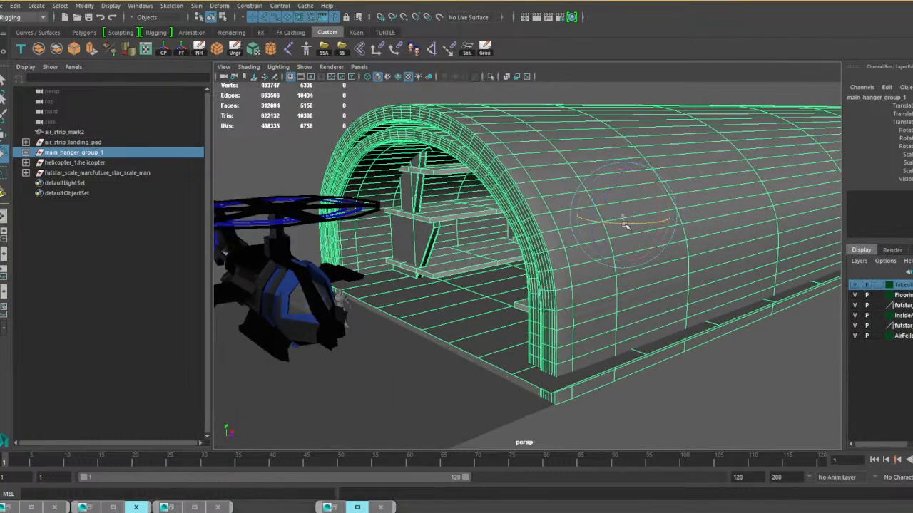
Move the hangar group toward the runway until its floor meets the edge of the ground plane.
key(w)
alt+drag(624, 274, 558, 290)
alt+middle_drag(558, 290, 690, 309)
scroll(689, 308, up, 2)
alt+drag(690, 309, 695, 309)
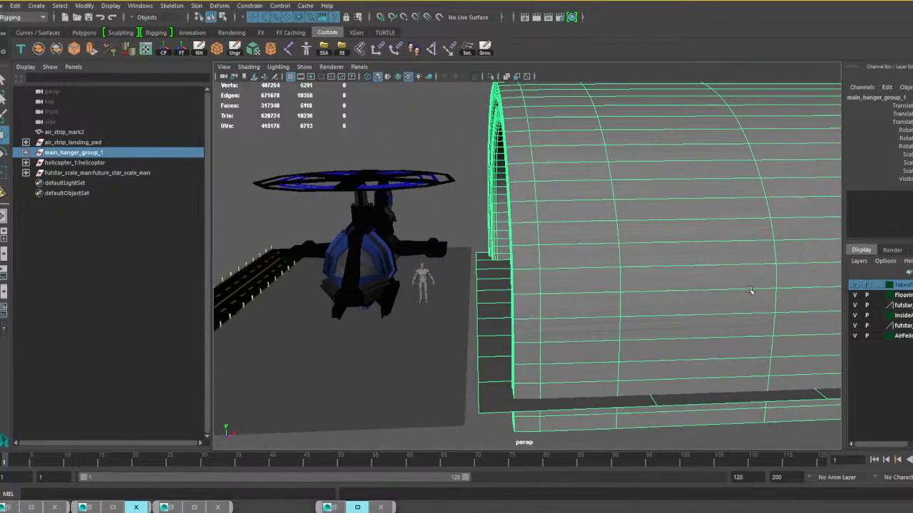
scroll(700, 275, down, 4)
alt+drag(700, 275, 683, 267)
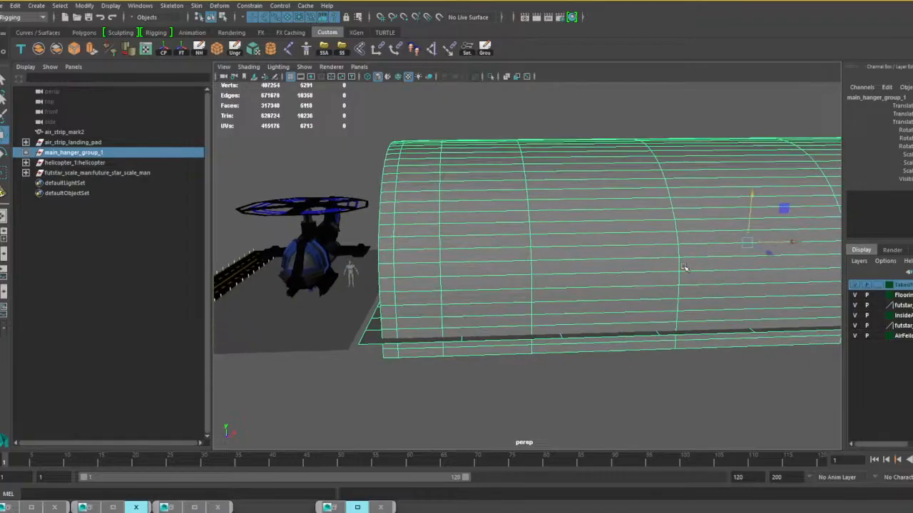
alt+drag(796, 242, 792, 243)
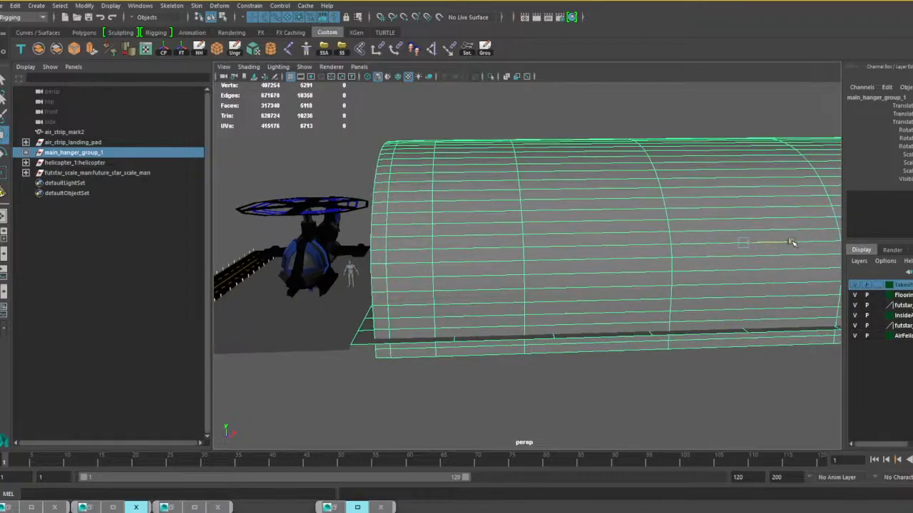
alt+drag(778, 207, 401, 305)
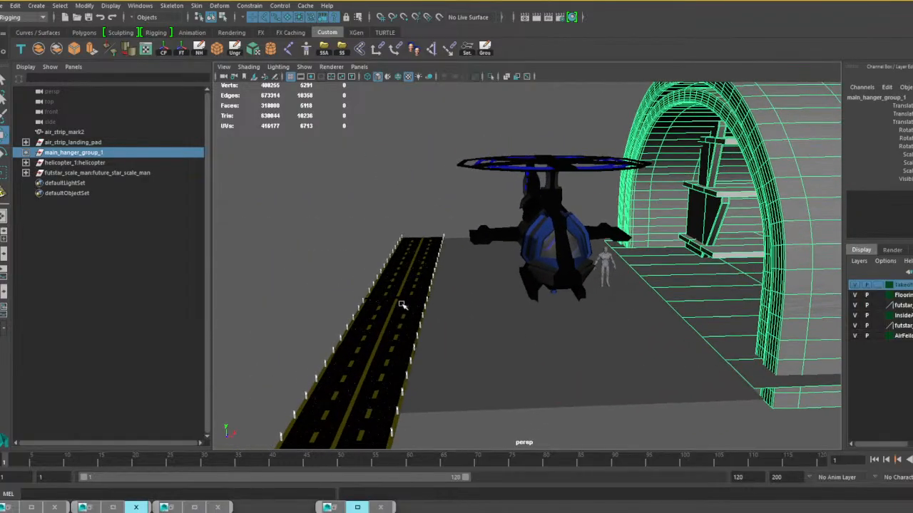
Select the whole air_strip_landing_pad group and scale it up uniformly to suit the size of the helicopter and hangar.
click(402, 305)
key(Up)
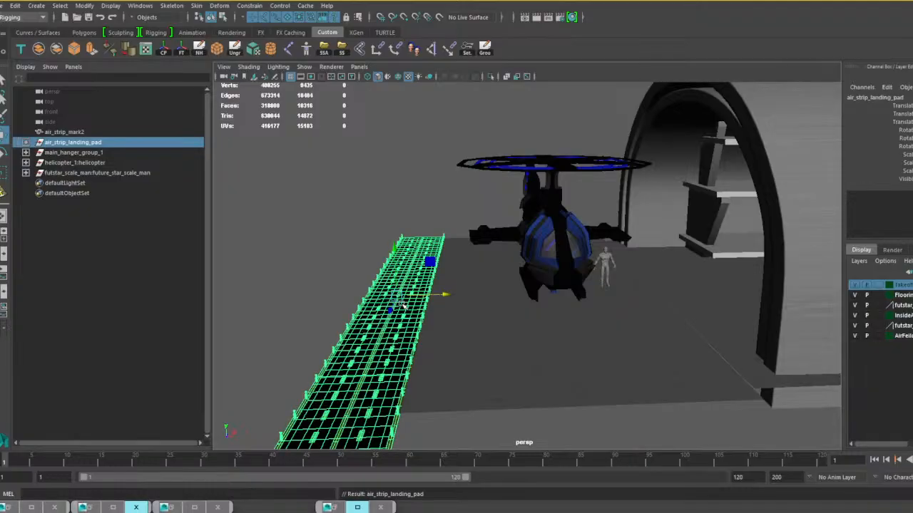
key(r)
drag(397, 296, 872, 396)
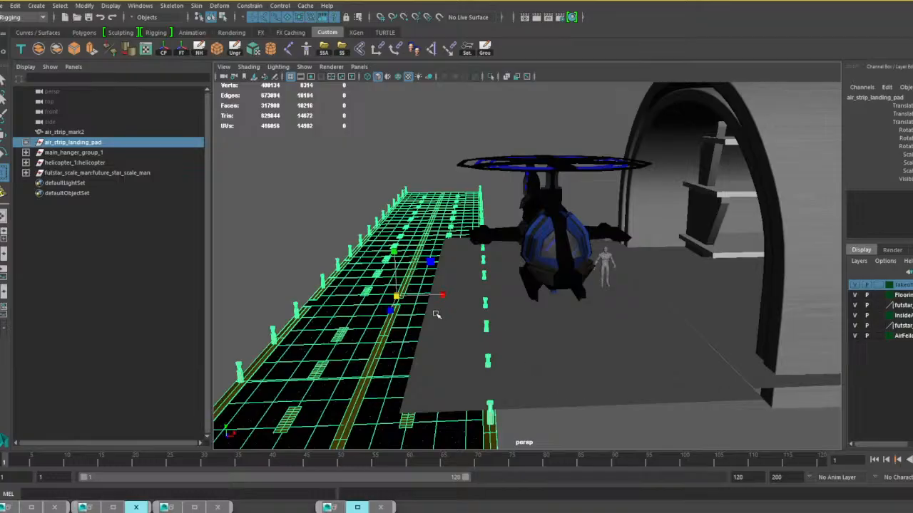
drag(397, 296, 495, 292)
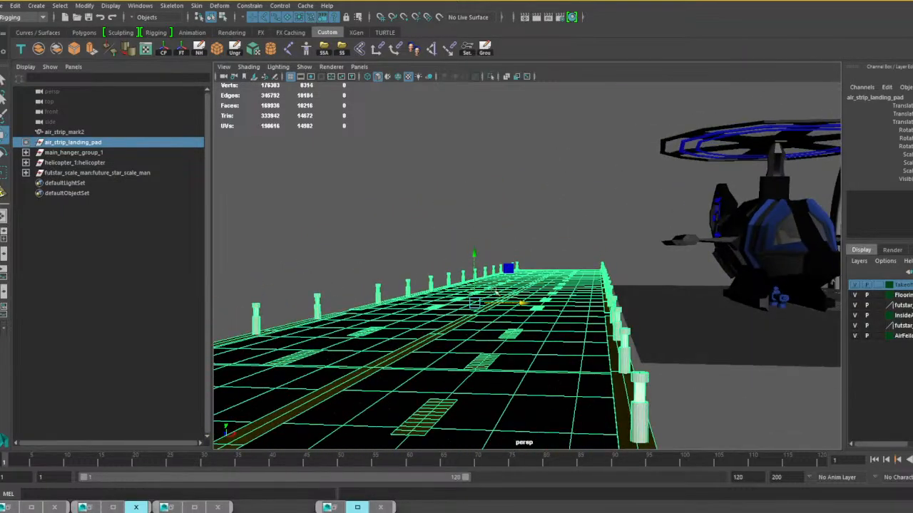
Adjust the enlarged runway's height and position so it lies level alongside the edge of the ground plane.
alt+drag(473, 259, 499, 300)
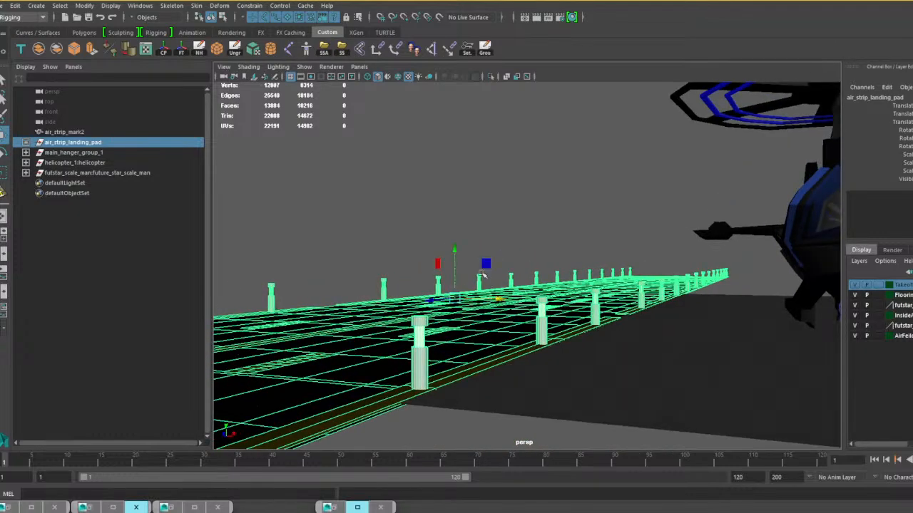
scroll(570, 306, down, 5)
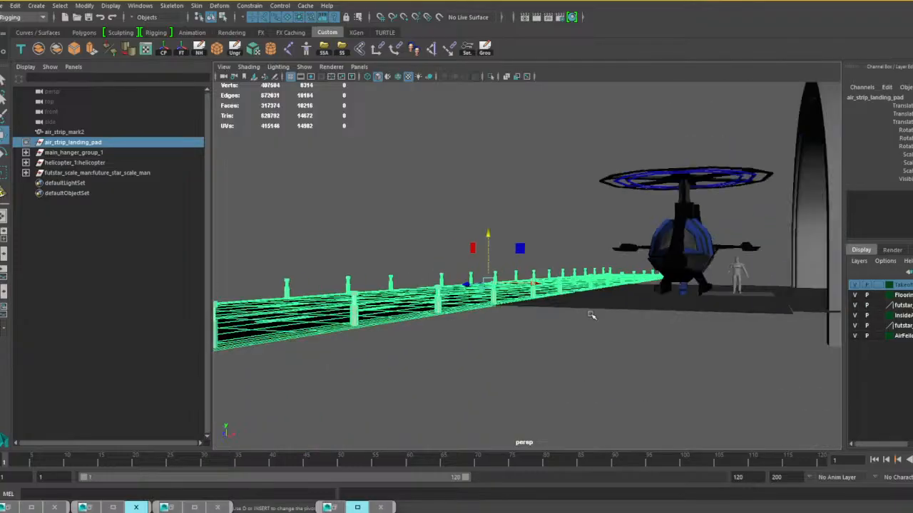
alt+middle_drag(593, 316, 513, 336)
alt+drag(513, 336, 666, 358)
click(550, 394)
Duplicate main_hanger_group_1 and place the copy directly beside the original hangar, facing the runway.
scroll(550, 394, down, 6)
alt+drag(577, 349, 446, 323)
scroll(479, 323, up, 3)
scroll(462, 321, up, 4)
scroll(546, 313, down, 5)
alt+drag(549, 312, 590, 280)
click(591, 279)
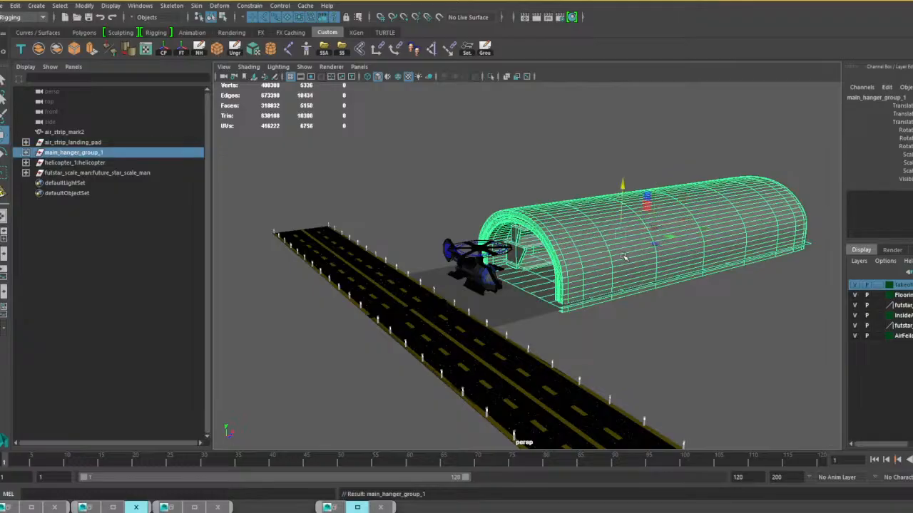
key(ctrl+d)
middle_drag(623, 257, 530, 193)
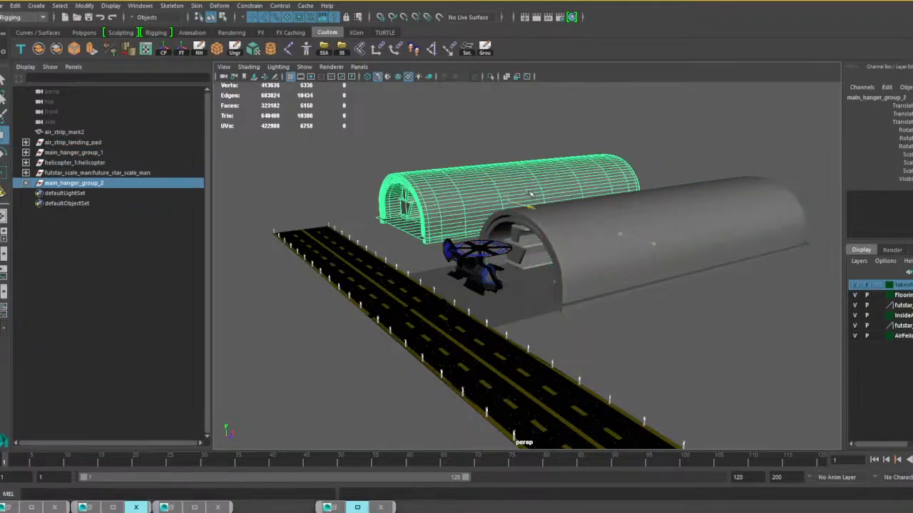
drag(530, 193, 666, 236)
alt+middle_drag(501, 266, 611, 252)
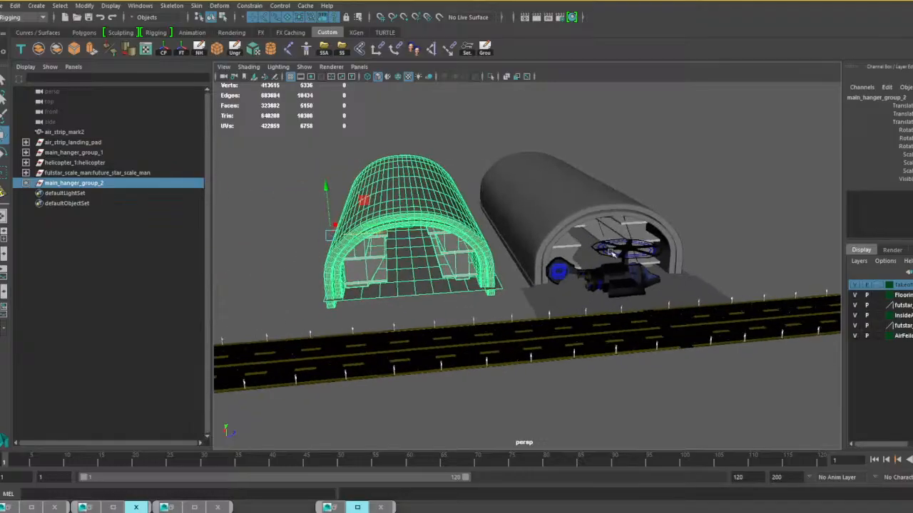
alt+drag(611, 252, 557, 248)
drag(408, 234, 441, 236)
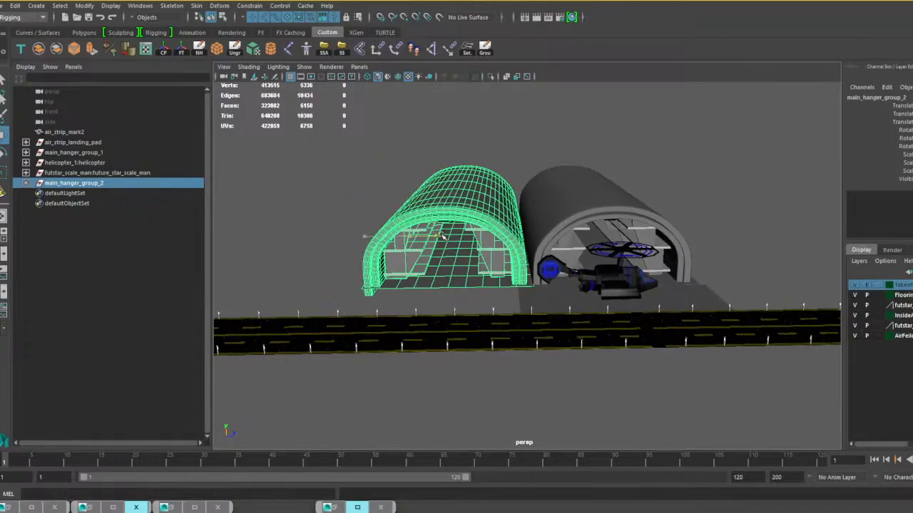
Duplicate the new hangar twice more with the same offset to extend the row to four hangars.
key(shift+d)
key(shift+d)
scroll(444, 245, down, 2)
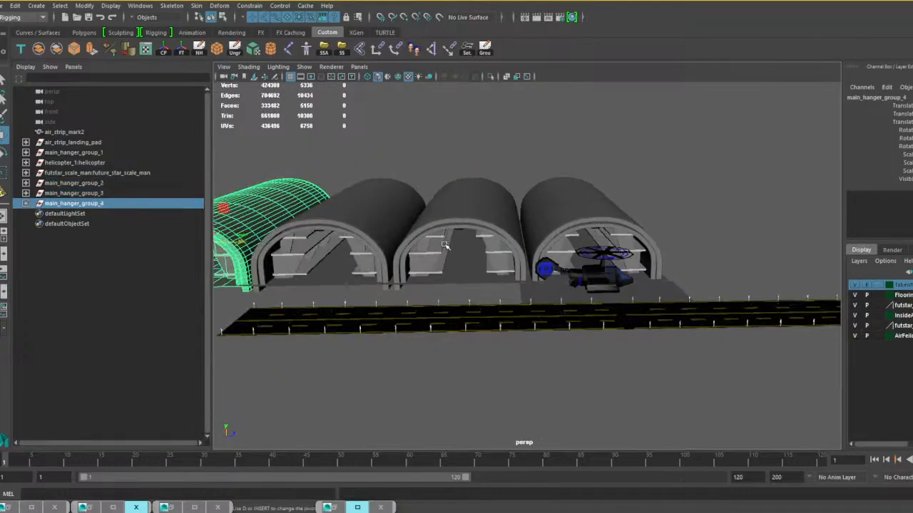
scroll(444, 245, down, 2)
Duplicate main_hanger_group_4 as a whole group and move the copy to the opposite end of the row, beside the original hangar.
alt+middle_drag(444, 245, 597, 293)
alt+drag(597, 293, 489, 310)
click(434, 258)
click(435, 249)
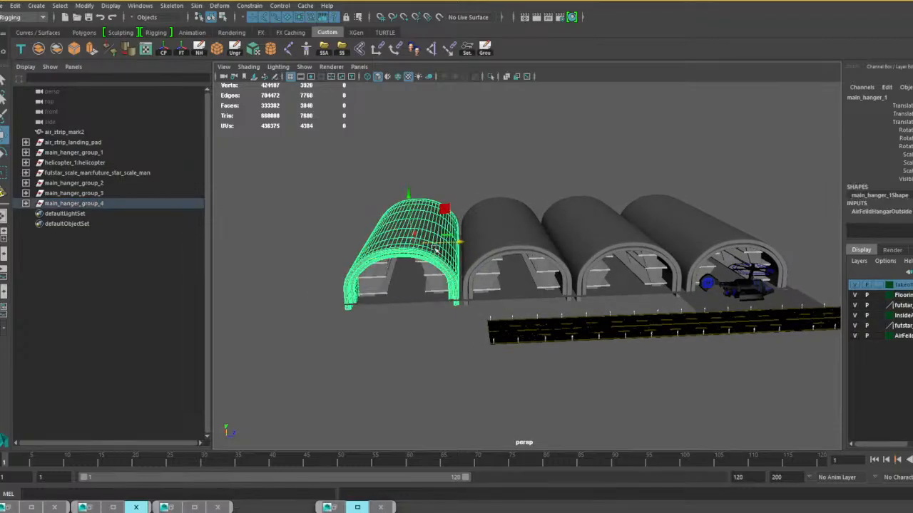
key(Up)
key(ctrl+d)
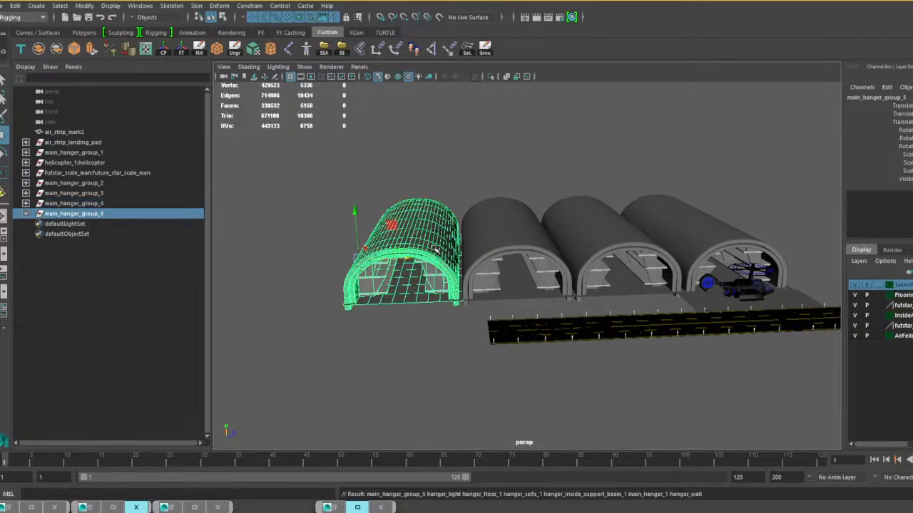
drag(877, 270, 767, 271)
alt+middle_drag(792, 286, 534, 259)
mouse_move(534, 260)
alt+mouse_down()
mouse_move(525, 269)
mouse_move(535, 268)
alt+mouse_up()
drag(590, 194, 583, 194)
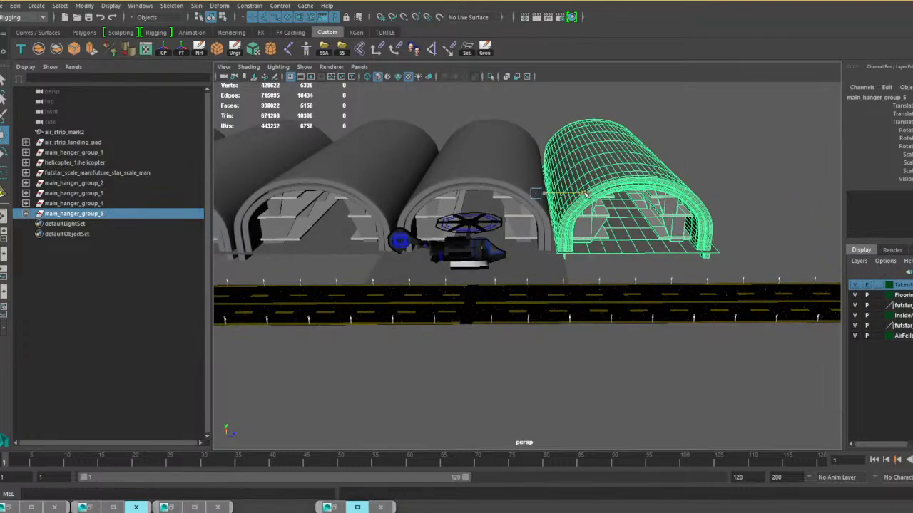
Duplicate the ground plane air_strip_mark2 and slide the copy along the runway until it adjoins the original in front of the end hangar.
alt+drag(560, 264, 537, 269)
click(538, 269)
alt+drag(590, 278, 552, 291)
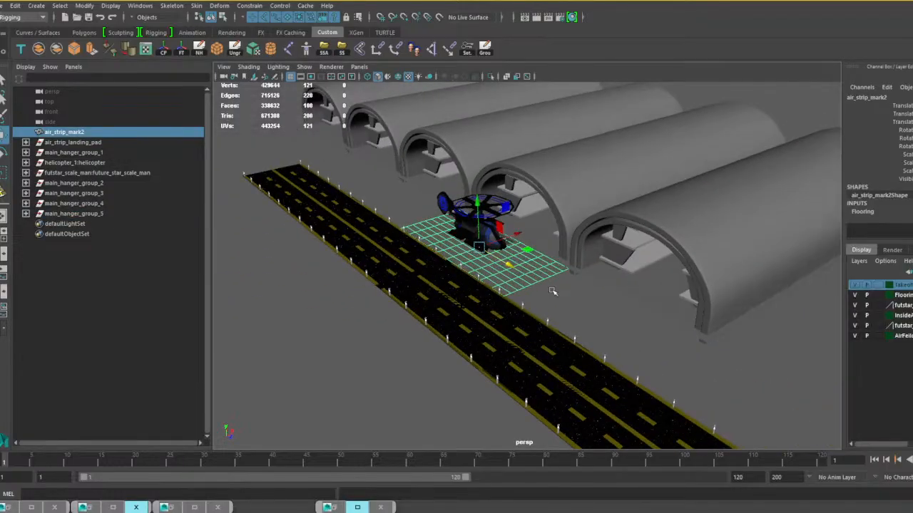
key(ctrl+d)
drag(510, 263, 637, 341)
alt+middle_drag(653, 352, 637, 348)
scroll(636, 347, up, 5)
alt+drag(637, 348, 530, 291)
scroll(520, 269, up, 2)
alt+middle_drag(520, 269, 633, 335)
alt+drag(632, 335, 474, 258)
Select both ground planes, duplicate them, and move the new pair along the runway in front of the uncovered hangars.
shift+click(464, 257)
scroll(466, 257, down, 4)
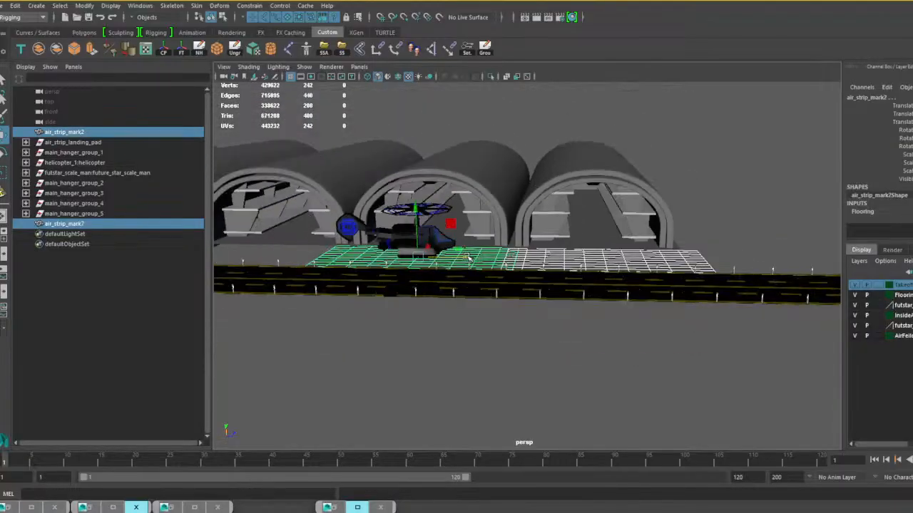
alt+middle_drag(468, 259, 619, 296)
alt+drag(619, 295, 242, 292)
key(ctrl+d)
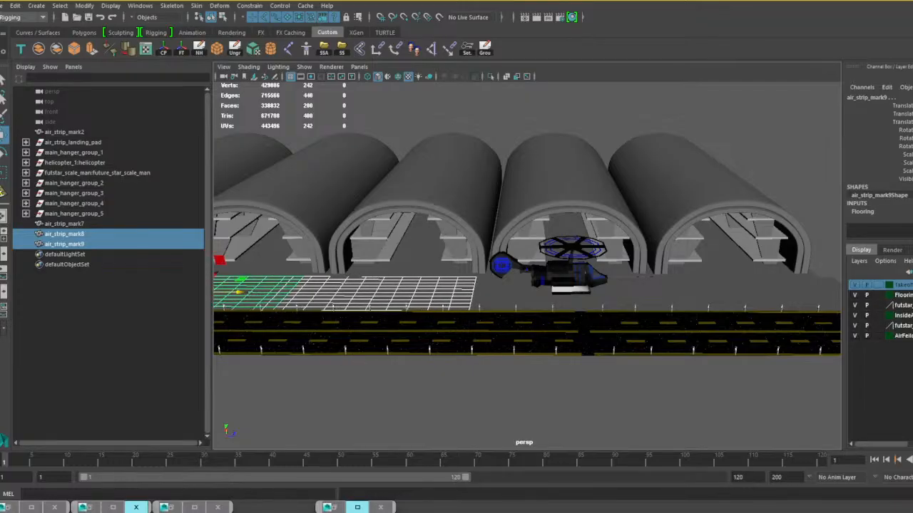
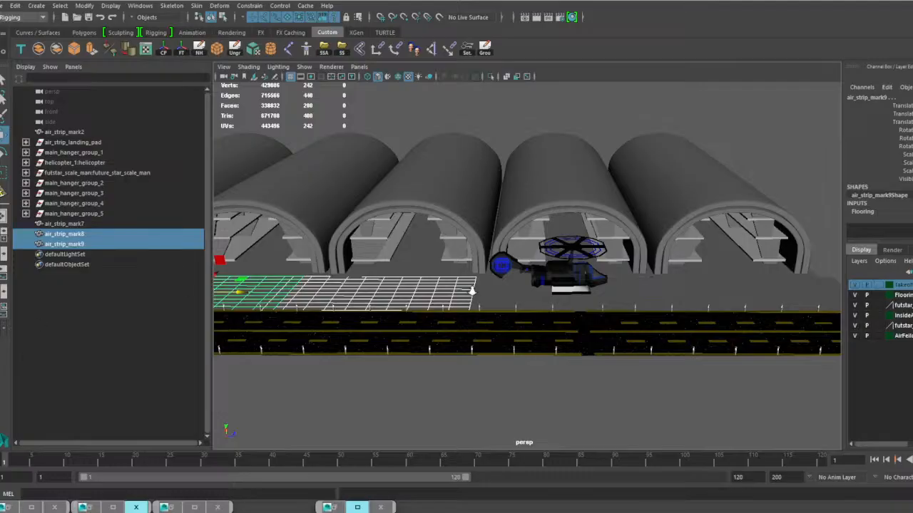
Duplicate the endmost ground plane and slide the copy along the runway in front of the remaining uncovered hangar.
alt+right_drag(472, 291, 443, 295)
alt+drag(504, 282, 475, 290)
alt+middle_drag(475, 289, 511, 326)
alt+right_drag(511, 325, 534, 330)
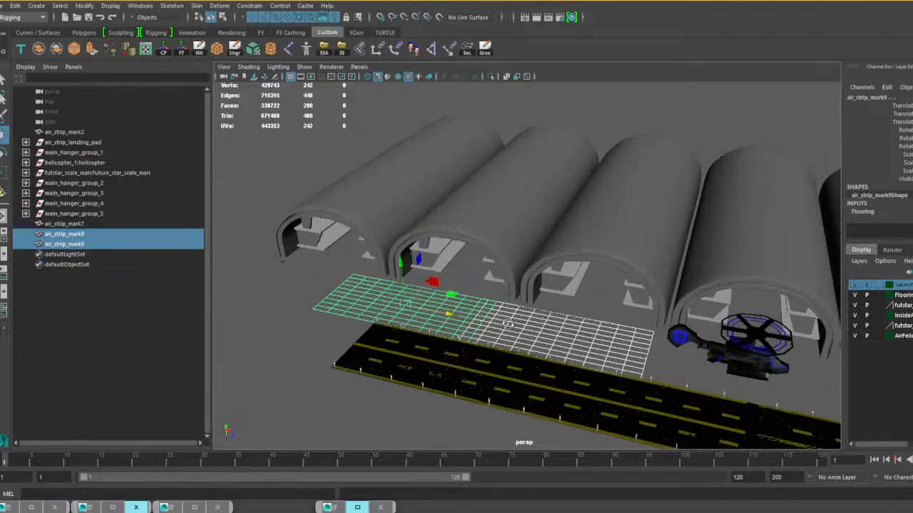
alt+drag(508, 324, 423, 291)
click(418, 286)
drag(476, 311, 445, 307)
click(343, 302)
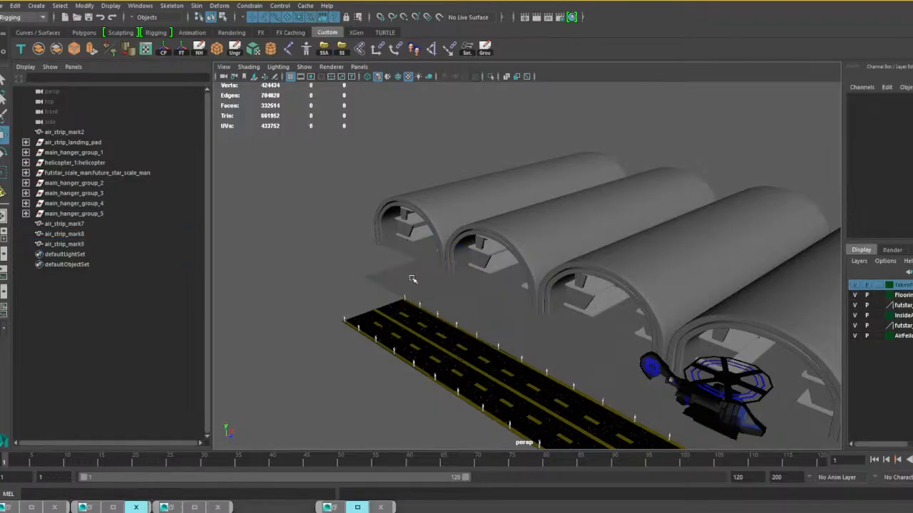
click(412, 279)
key(ctrl+d)
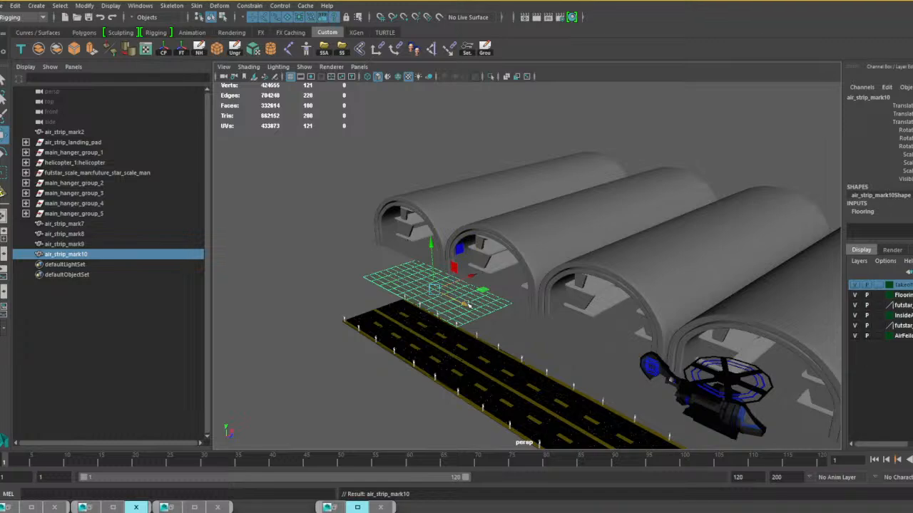
drag(467, 303, 378, 262)
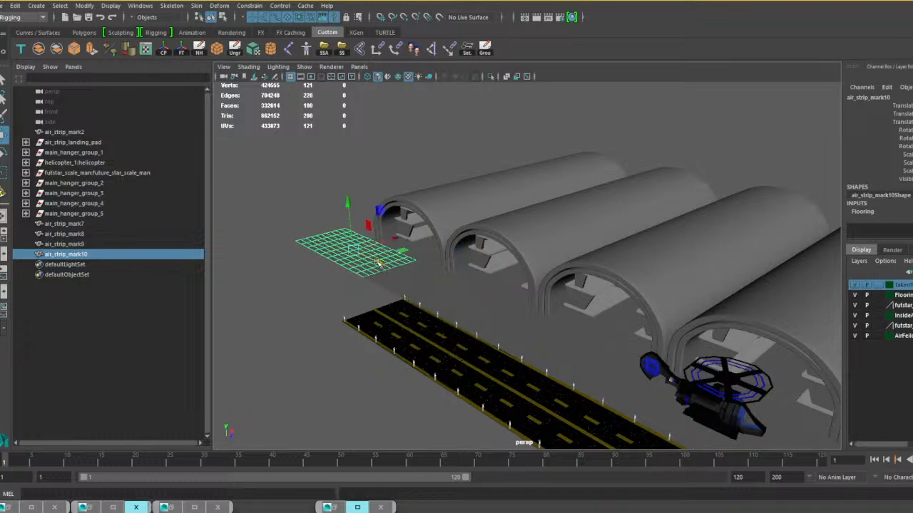
Slide air_strip_landing_pad along its length to line up with the hangar row and stretch it slightly longer.
alt+drag(462, 330, 425, 324)
scroll(425, 324, down, 5)
alt+drag(470, 354, 567, 337)
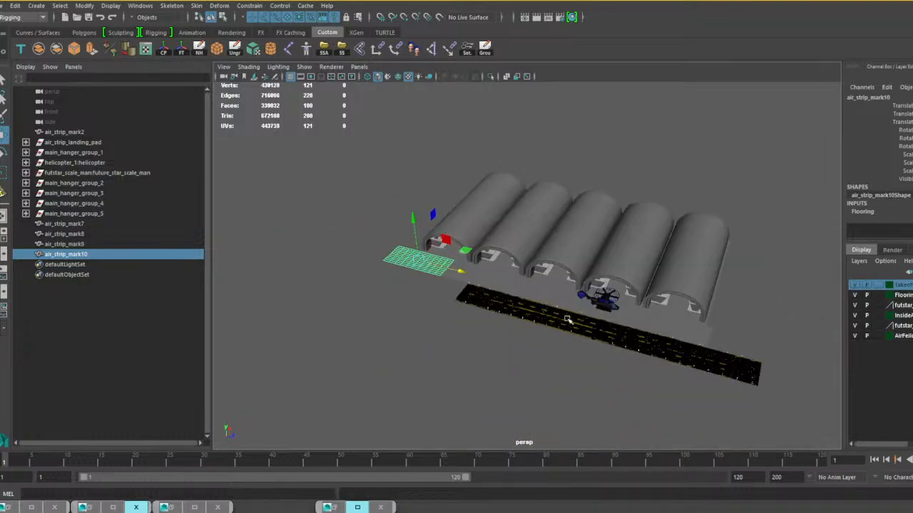
click(567, 320)
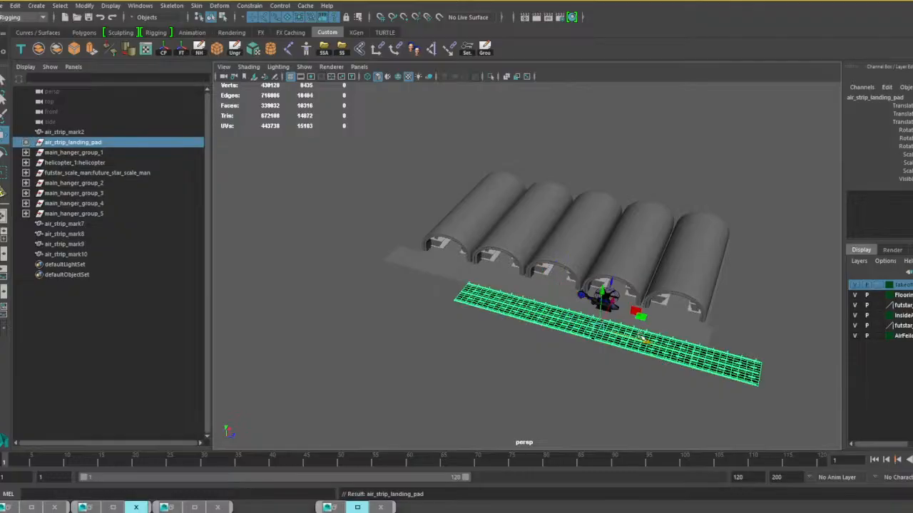
drag(646, 341, 583, 322)
key(r)
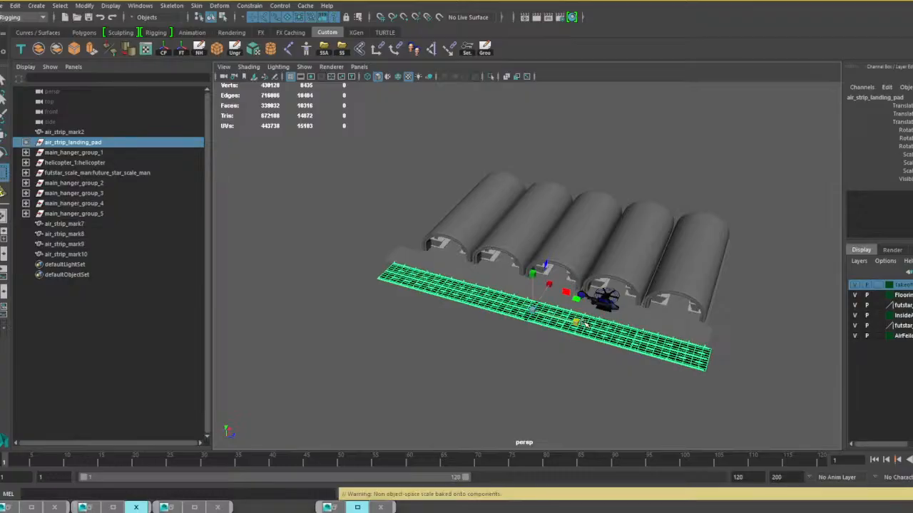
Shift the runway away from the hangars and widen it to more than twice the width of the ground planes.
key(w)
drag(551, 285, 516, 312)
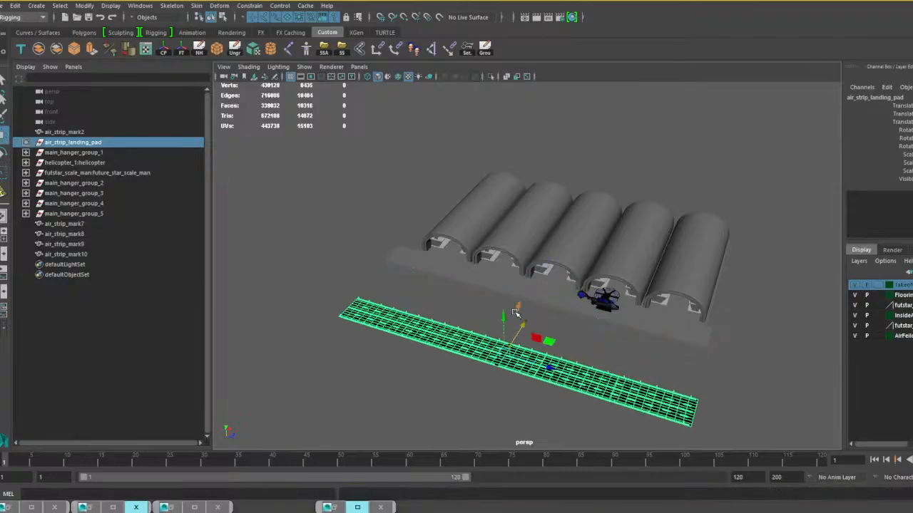
key(r)
alt+drag(564, 332, 422, 332)
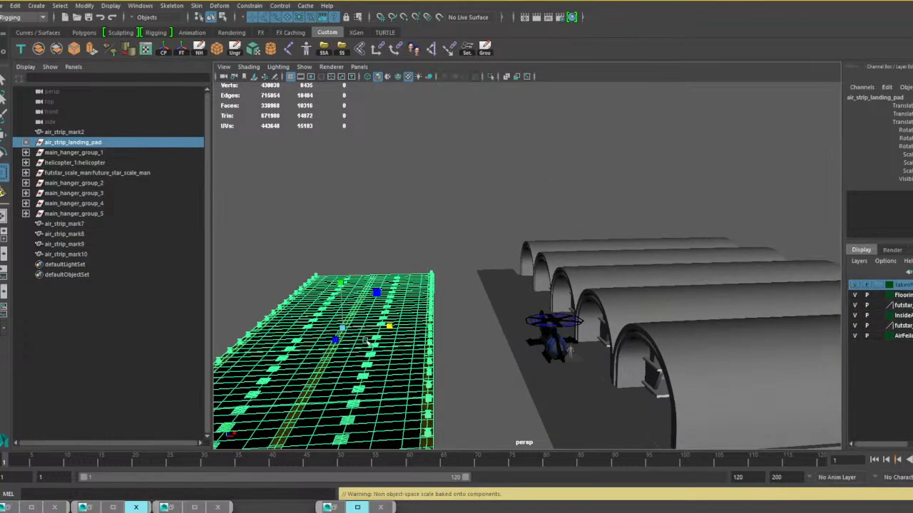
drag(337, 341, 438, 325)
scroll(335, 346, down, 4)
scroll(449, 351, up, 4)
scroll(411, 326, down, 4)
key(w)
mouse_move(480, 281)
mouse_down()
mouse_move(502, 282)
mouse_move(464, 279)
mouse_up()
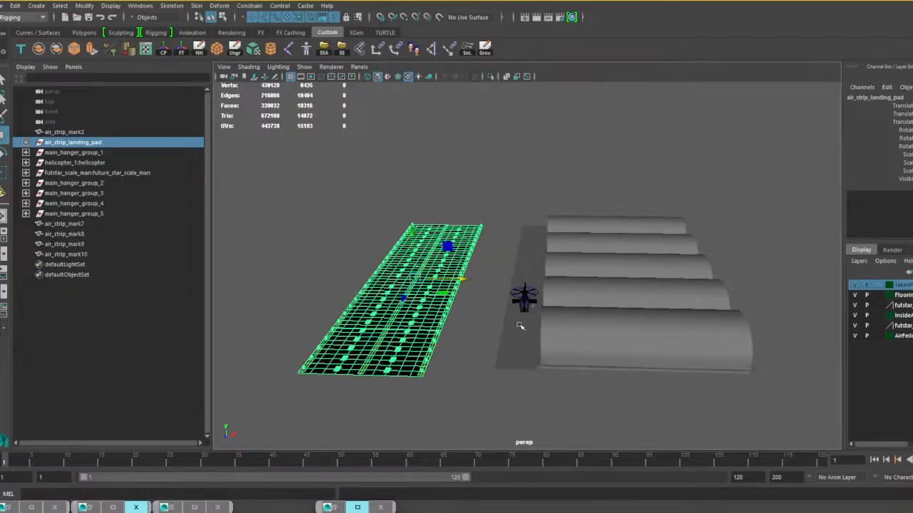
Select the five ground planes in front of the hangars, duplicate them, and move the copies toward the runway as a second row.
click(508, 345)
scroll(504, 336, up, 4)
shift+click(499, 343)
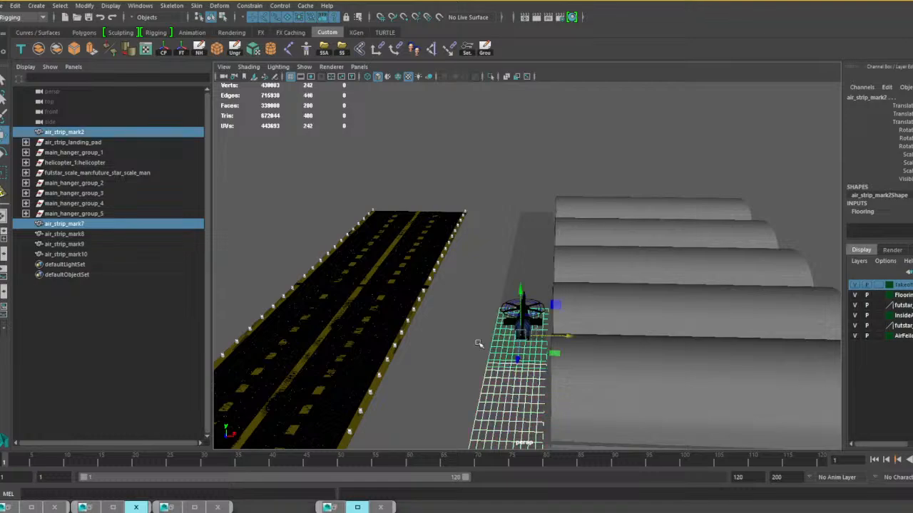
alt+drag(479, 345, 516, 307)
shift+click(526, 286)
shift+click(503, 258)
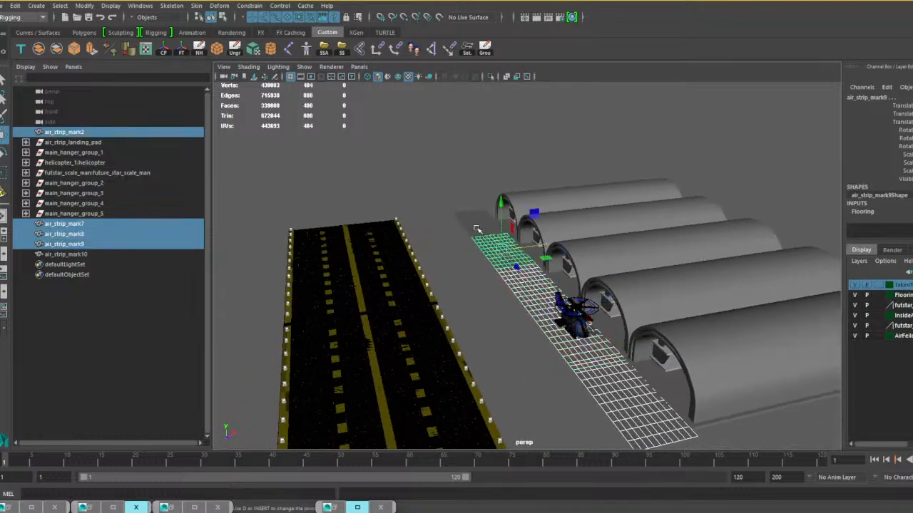
shift+click(501, 257)
alt+drag(502, 257, 487, 305)
key(ctrl+d)
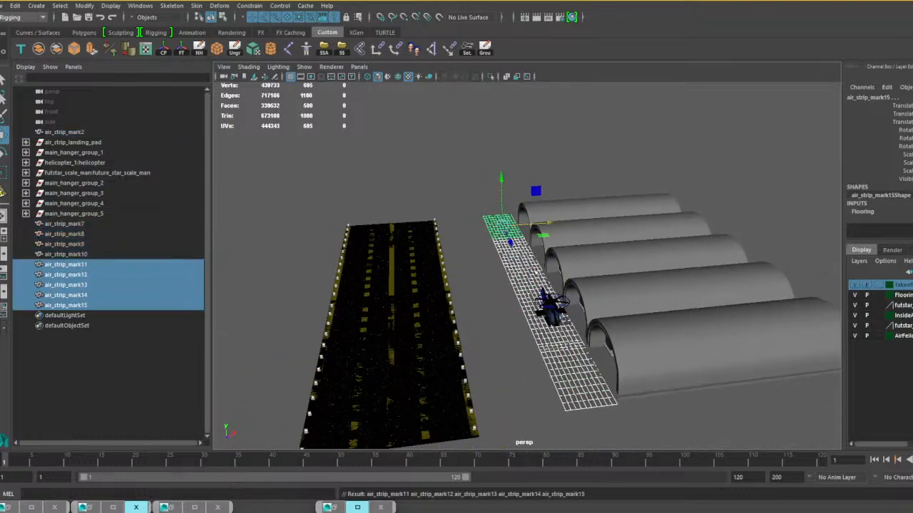
drag(549, 225, 521, 225)
Move the whole air_strip_landing_pad group farther from the hangars to make room for another row of ground planes.
click(427, 321)
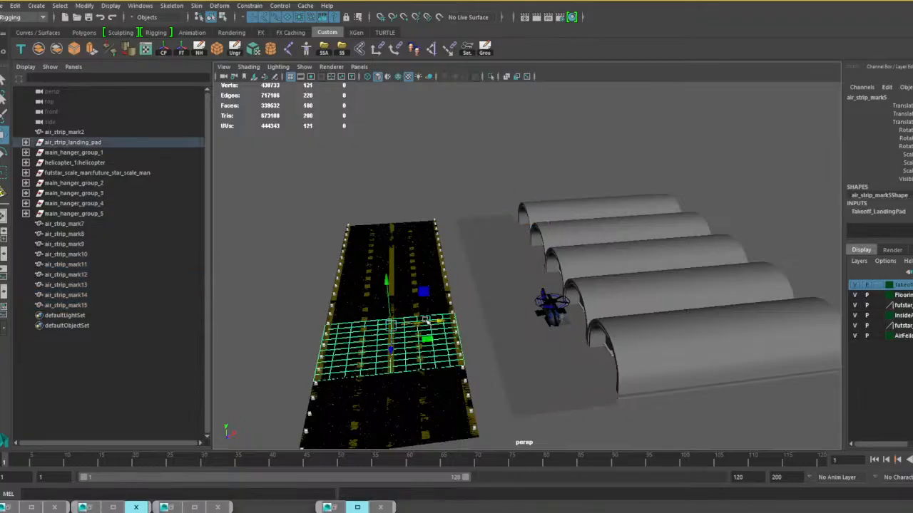
click(397, 303)
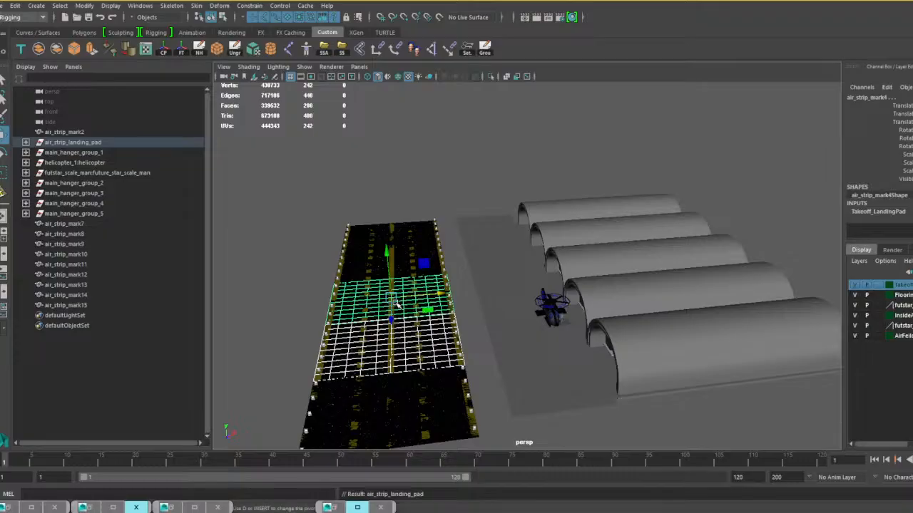
drag(437, 294, 420, 292)
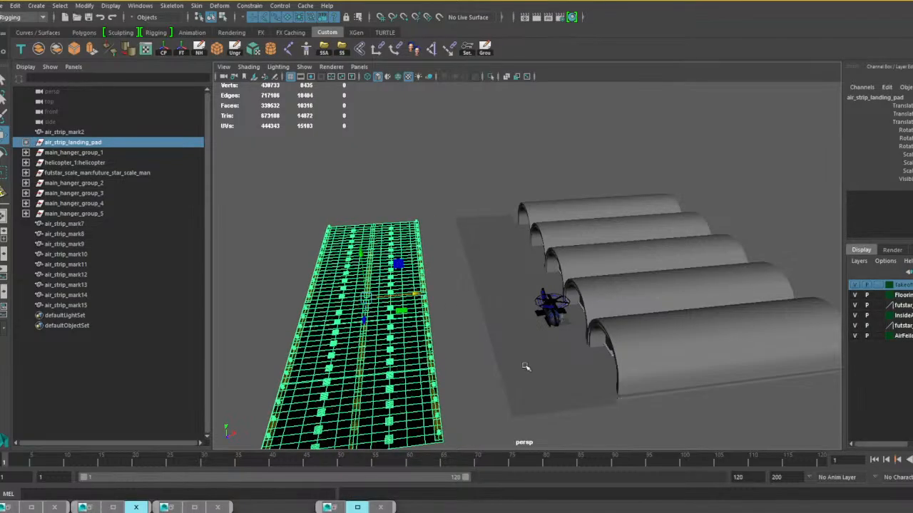
Select the five planes of the second row, duplicate them, and move the copies toward the runway as a third row.
click(522, 353)
shift+click(499, 310)
shift+click(489, 276)
shift+click(481, 254)
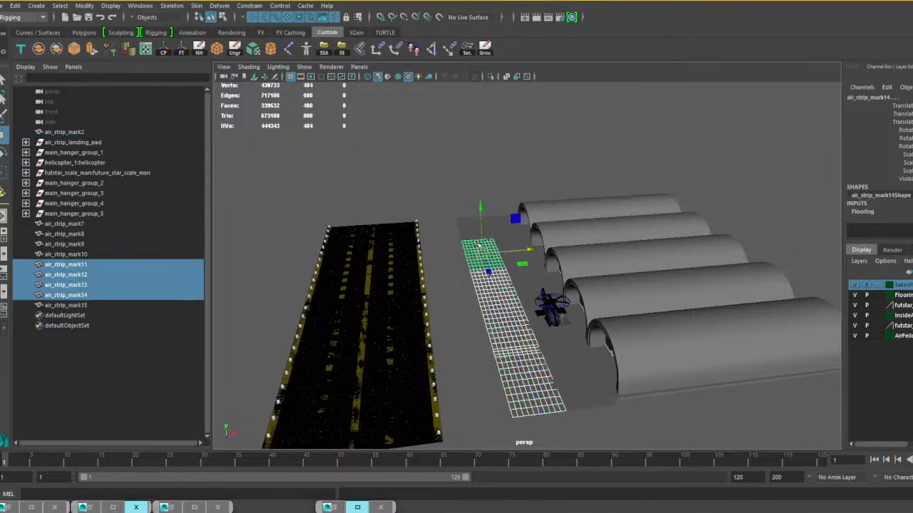
shift+click(470, 229)
key(ctrl+d)
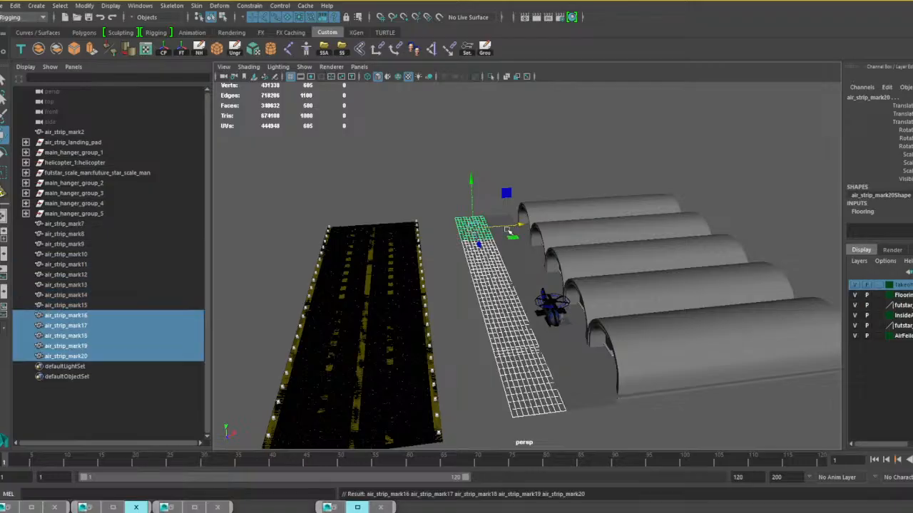
drag(521, 227, 492, 229)
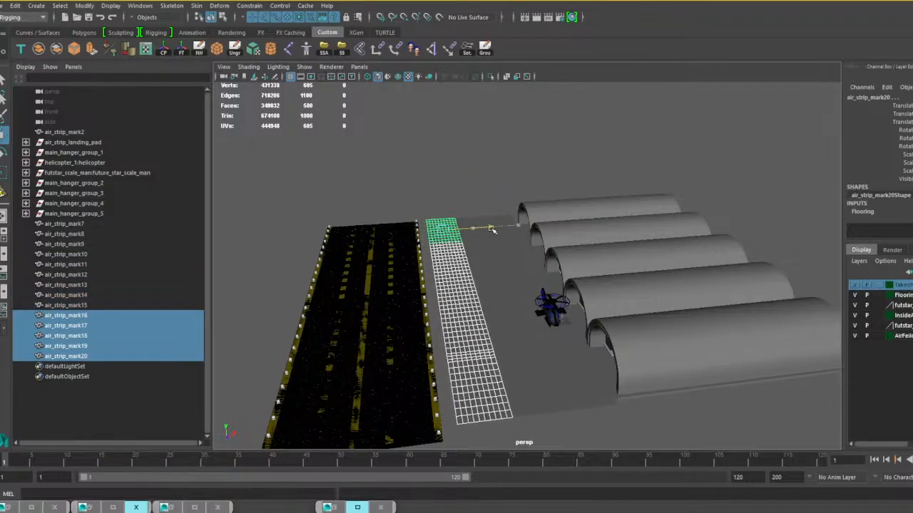
Select the whole runway group through its strip sections and move it back toward the third row of ground planes.
click(401, 344)
shift+click(408, 421)
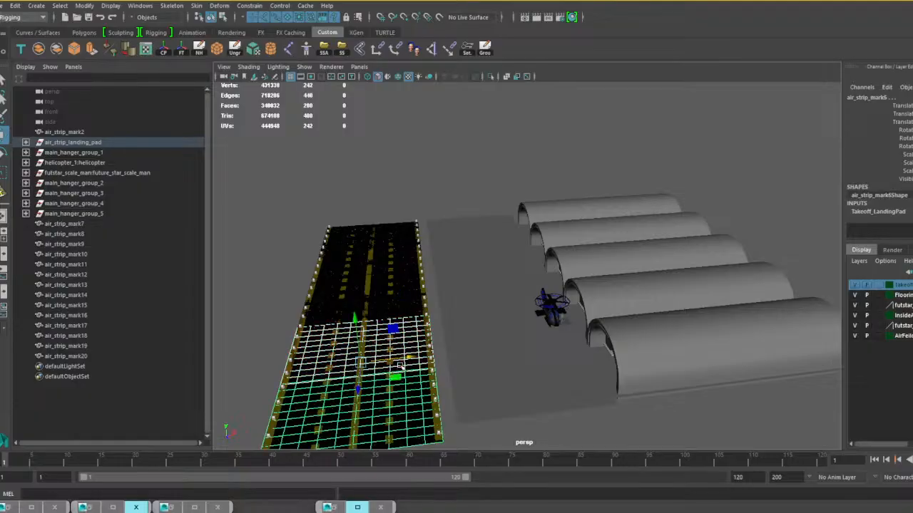
shift+click(404, 308)
shift+click(399, 265)
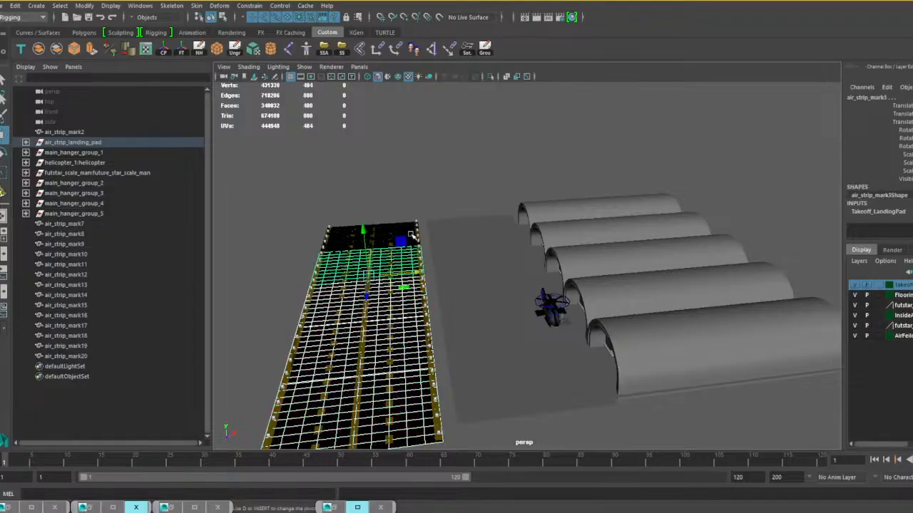
shift+click(412, 236)
key(Up)
drag(419, 293, 433, 294)
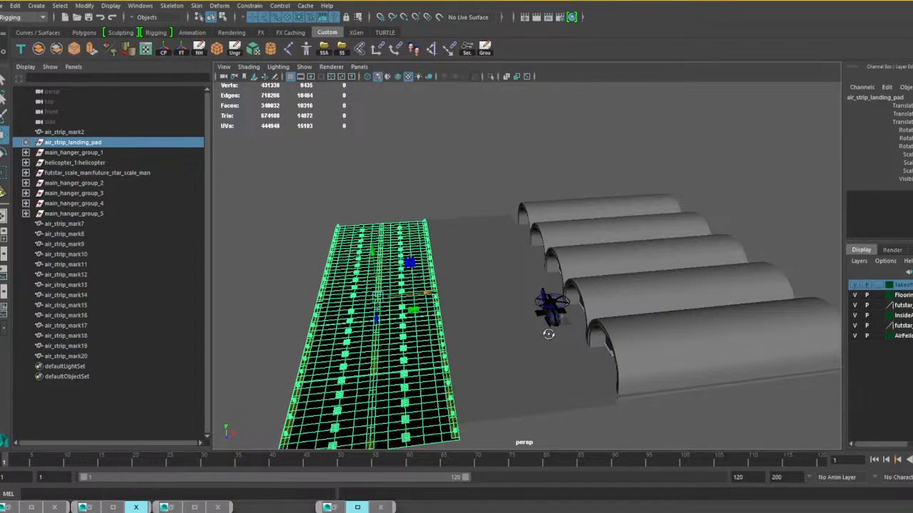
Scale the runway group vertically to make its edge lights taller.
alt+drag(548, 333, 528, 321)
scroll(526, 321, up, 5)
alt+middle_drag(447, 337, 599, 308)
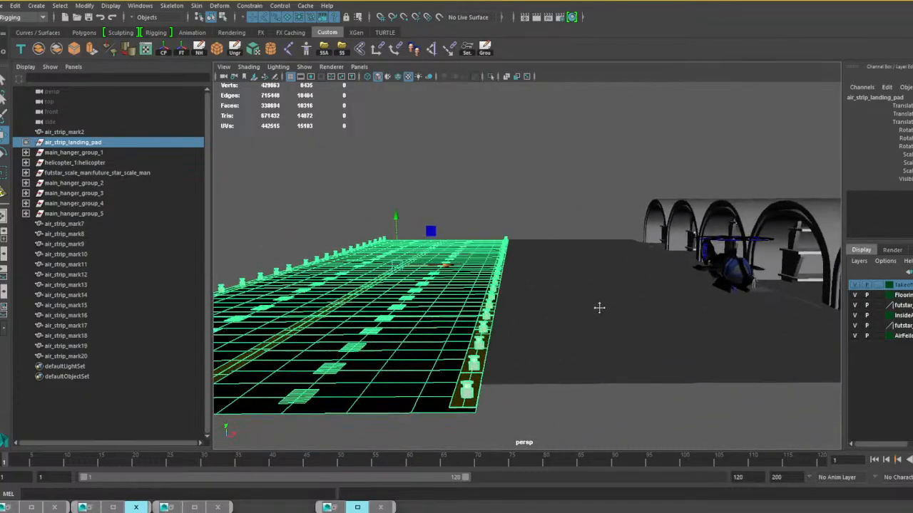
scroll(599, 308, up, 3)
alt+drag(599, 311, 581, 318)
alt+middle_drag(567, 317, 607, 281)
scroll(607, 282, down, 2)
alt+drag(607, 281, 581, 321)
key(r)
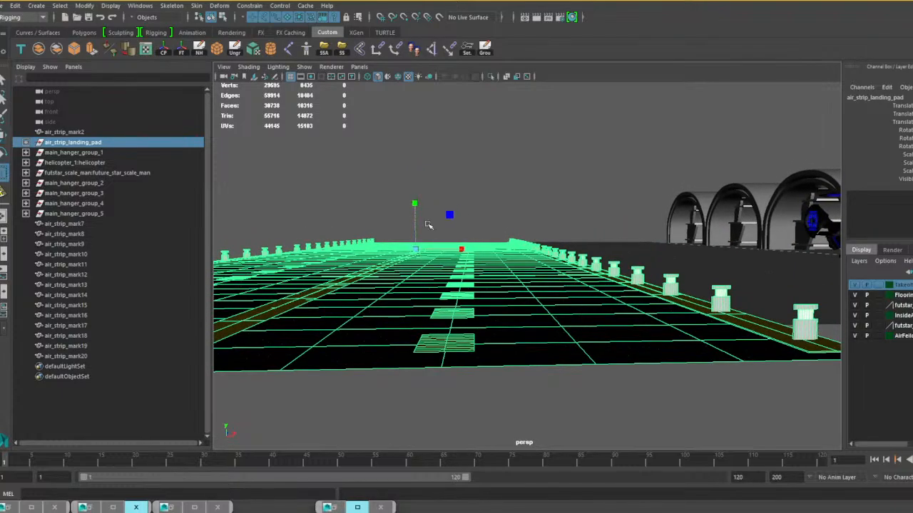
drag(418, 205, 418, 145)
alt+drag(438, 260, 531, 265)
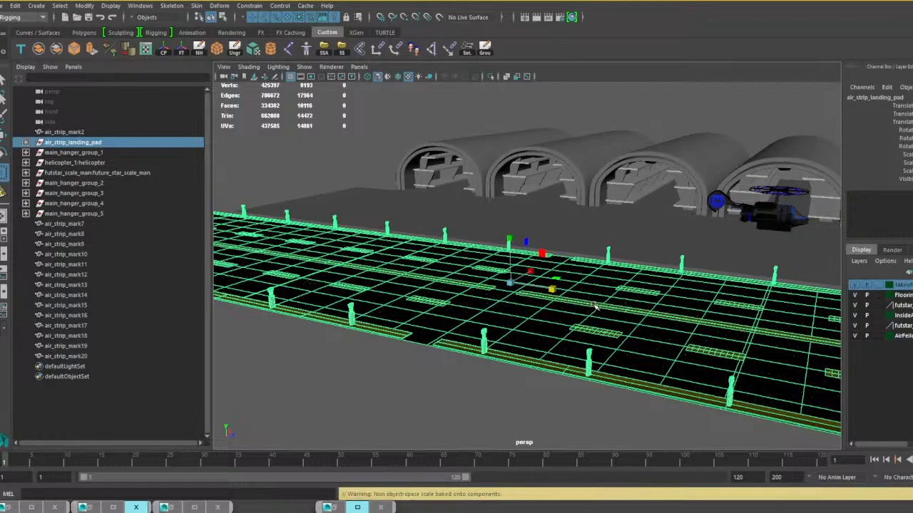
Fine-tune the runway's height and sideways position so its edge meets the ground planes, and clear the selection.
drag(509, 236, 511, 230)
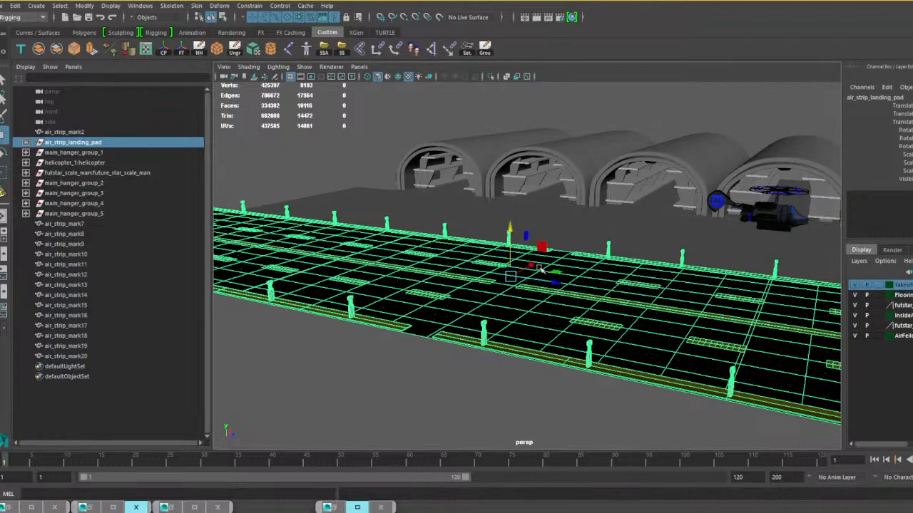
alt+drag(541, 269, 487, 281)
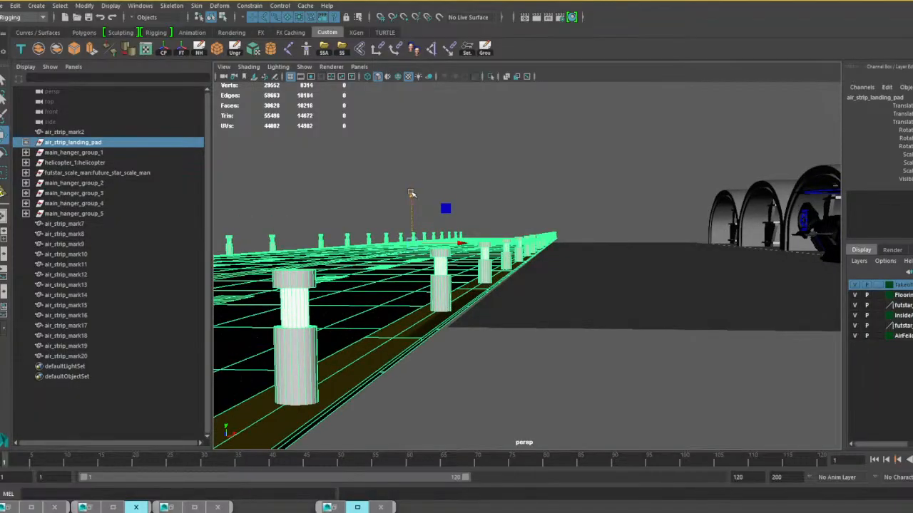
drag(411, 193, 411, 196)
drag(461, 244, 462, 245)
scroll(546, 309, down, 8)
alt+drag(552, 314, 583, 329)
click(582, 329)
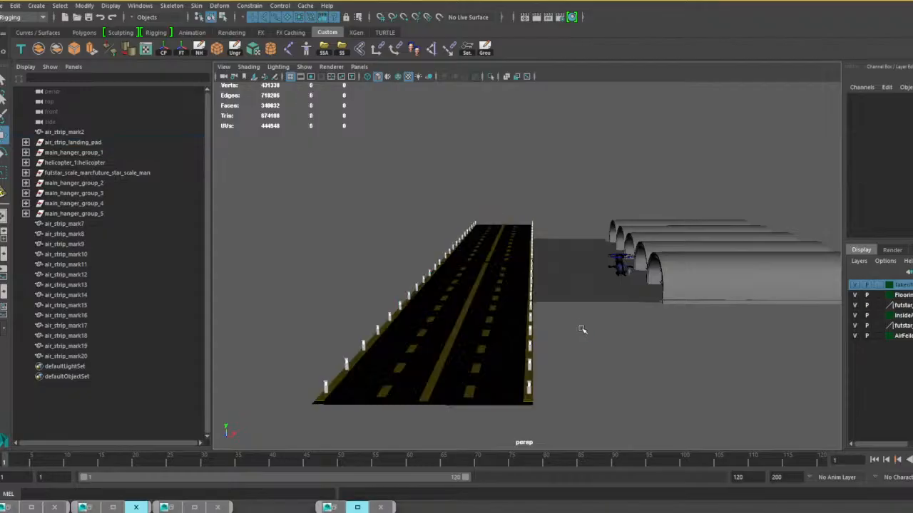
Delete the whole future_star_scale_man reference figure beside the helicopter.
click(4, 7)
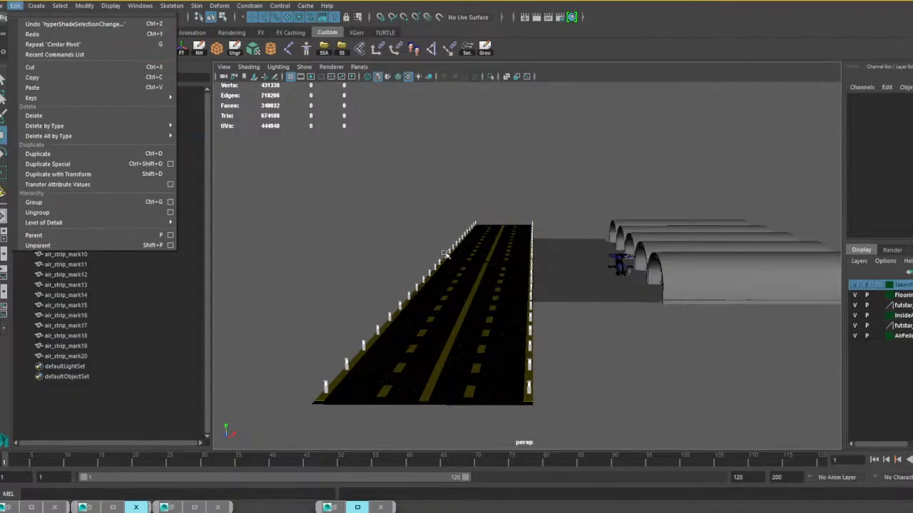
click(649, 273)
scroll(664, 292, up, 6)
alt+middle_drag(666, 293, 550, 290)
scroll(551, 288, up, 3)
alt+middle_drag(611, 266, 576, 268)
click(570, 269)
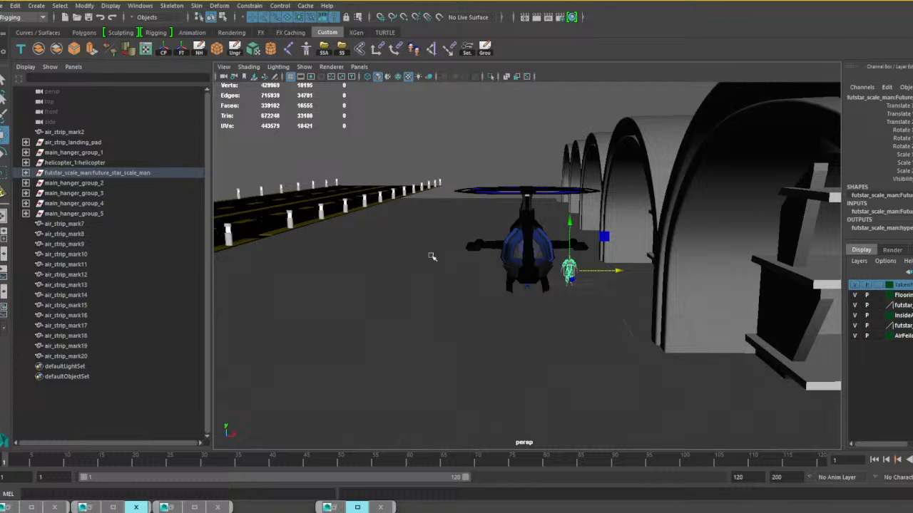
click(118, 174)
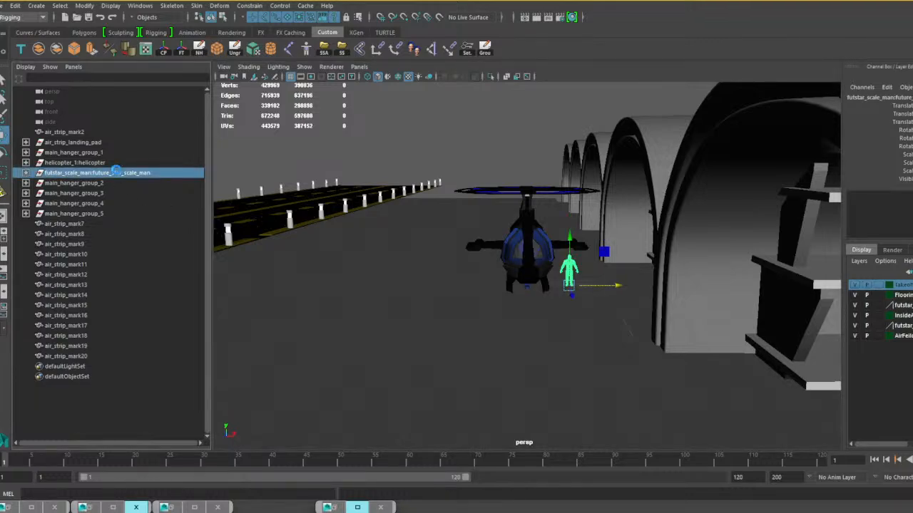
key(Delete)
Combine all the ground planes, air_strip_mark2 and air_strip_mark7 to air_strip_mark20, into one mesh and delete its history.
alt+drag(495, 251, 561, 282)
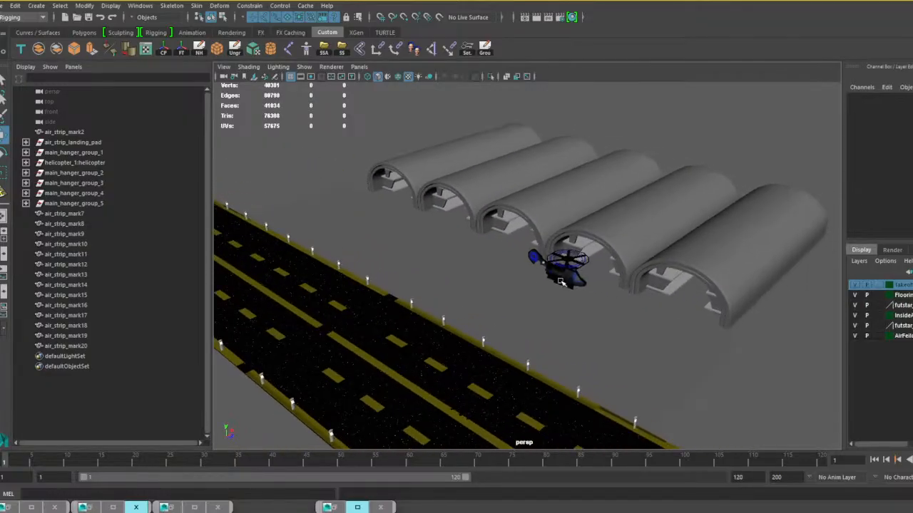
click(83, 346)
shift+click(77, 215)
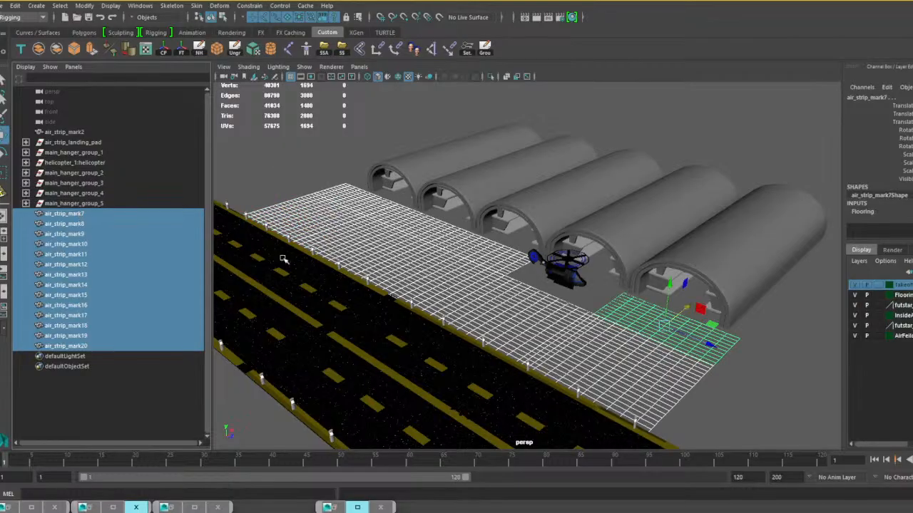
alt+middle_drag(563, 318, 485, 301)
shift+click(525, 282)
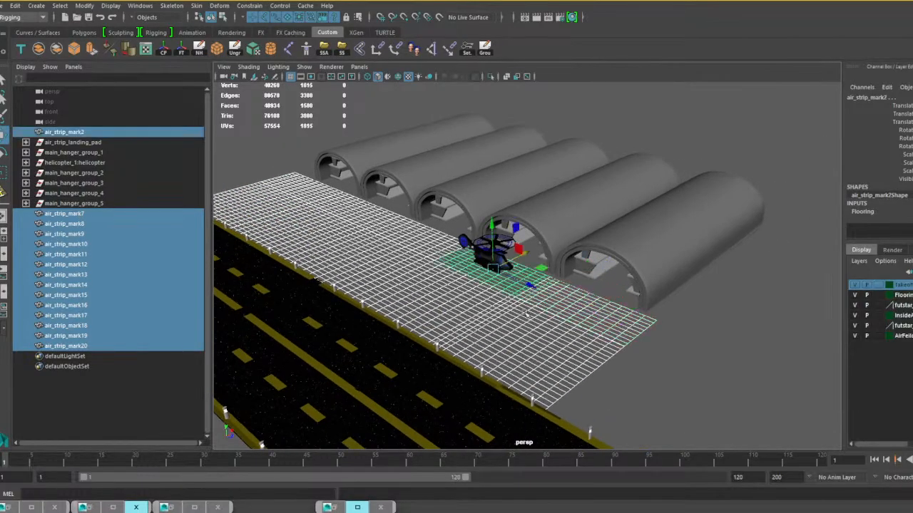
alt+drag(526, 312, 473, 314)
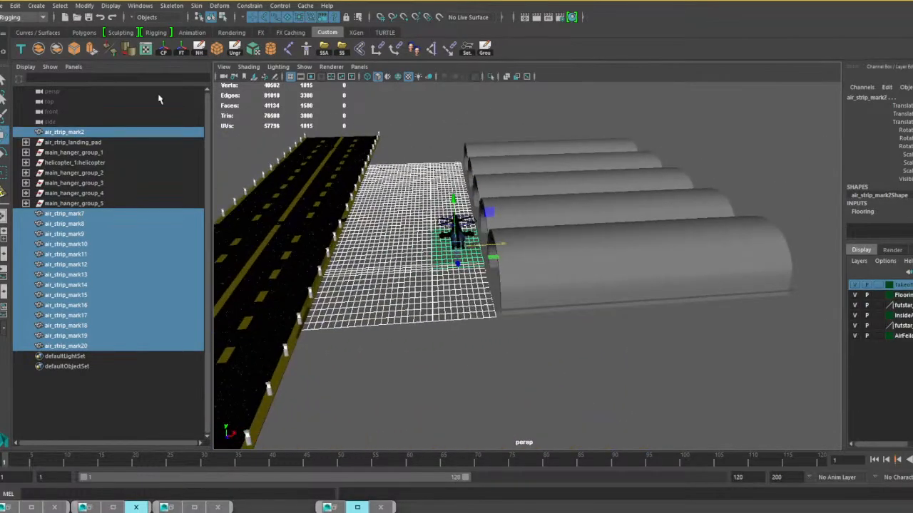
click(40, 49)
alt+drag(396, 336, 476, 361)
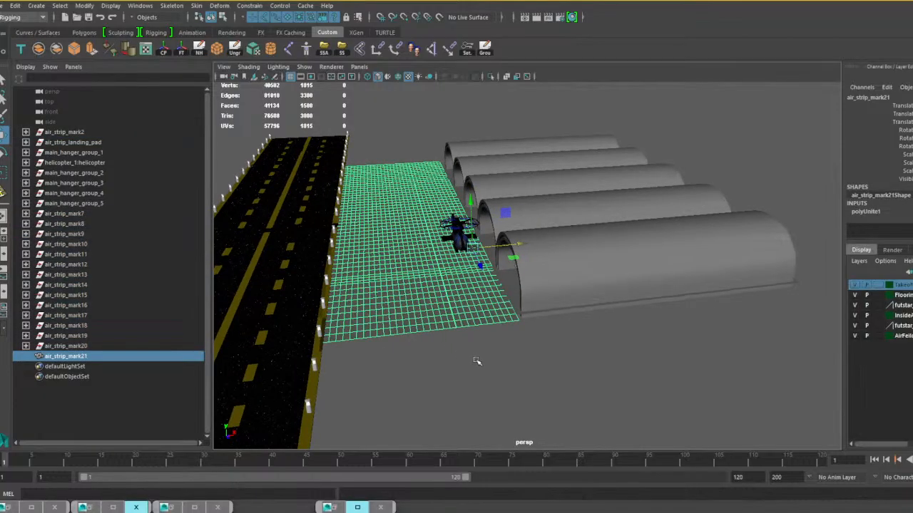
click(199, 50)
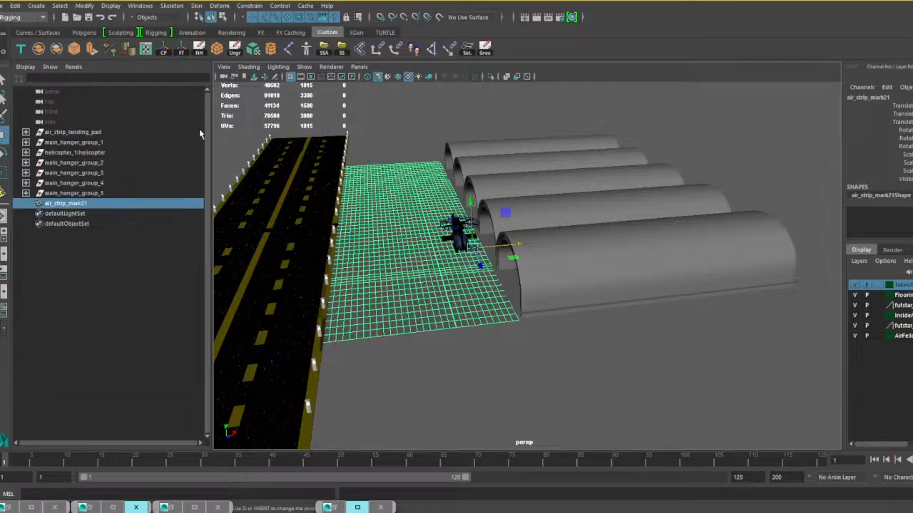
Combine the five hangar groups, main_hanger_group_1 to main_hanger_group_5, into a single mesh.
click(90, 193)
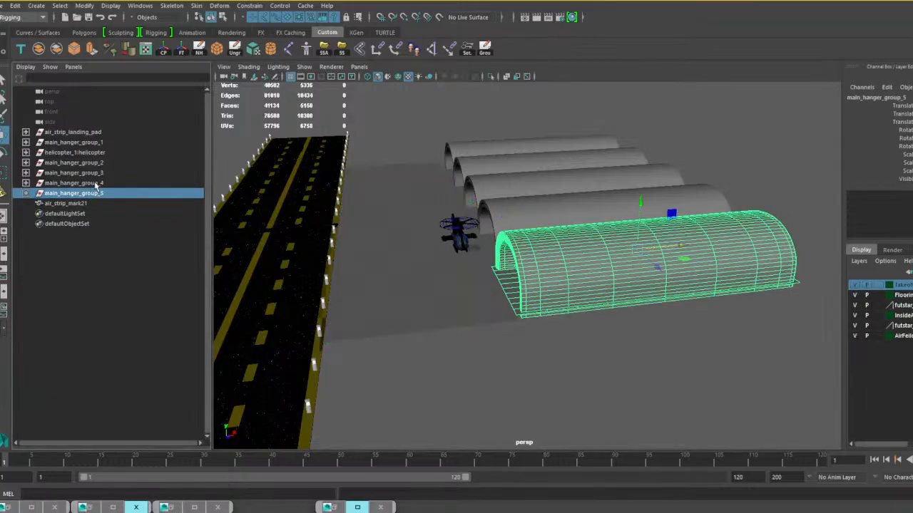
ctrl+click(75, 183)
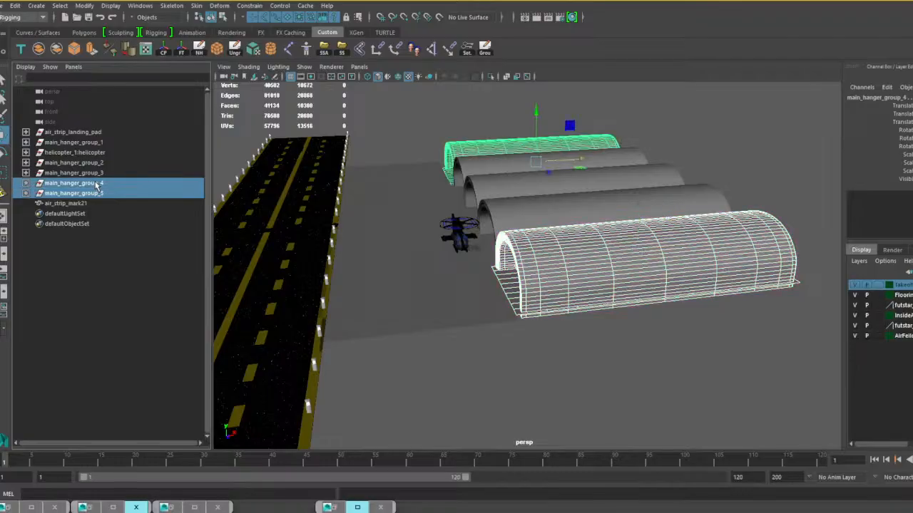
ctrl+click(104, 173)
ctrl+click(101, 163)
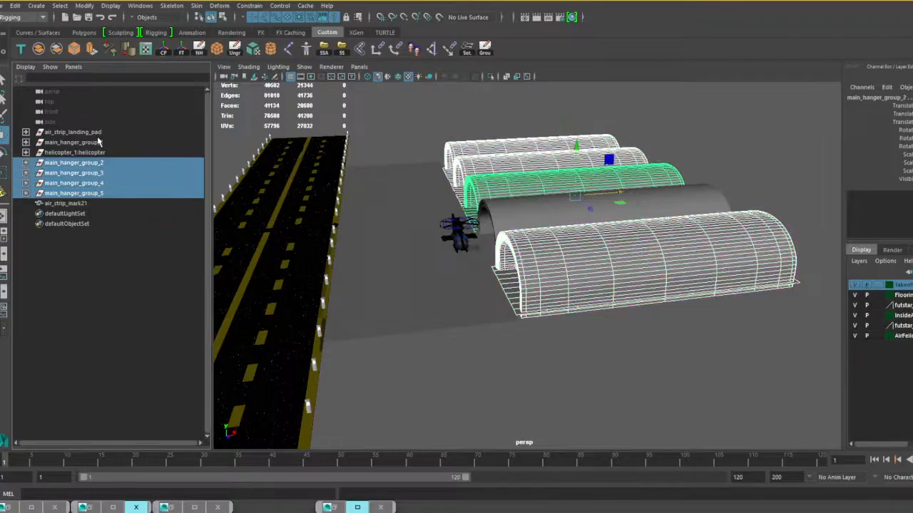
ctrl+click(103, 143)
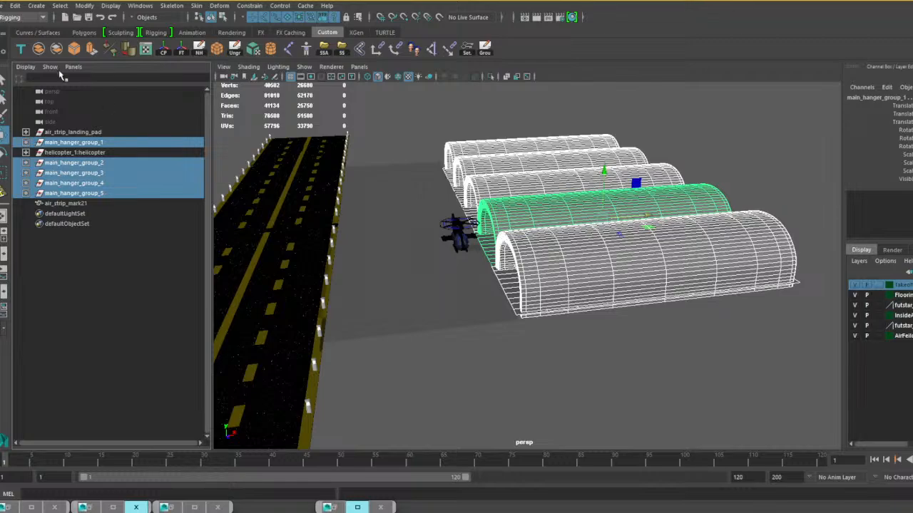
click(40, 49)
Inspect the combined hangars from the front, back and above, and clear the selection.
alt+drag(491, 363, 575, 297)
scroll(574, 286, up, 5)
alt+middle_drag(576, 240, 428, 278)
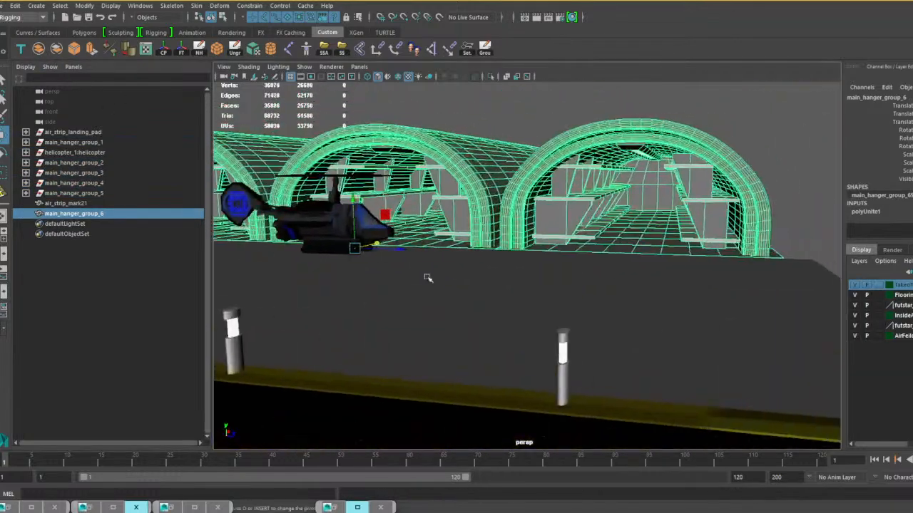
scroll(428, 278, down, 4)
alt+drag(678, 276, 524, 317)
scroll(485, 276, down, 6)
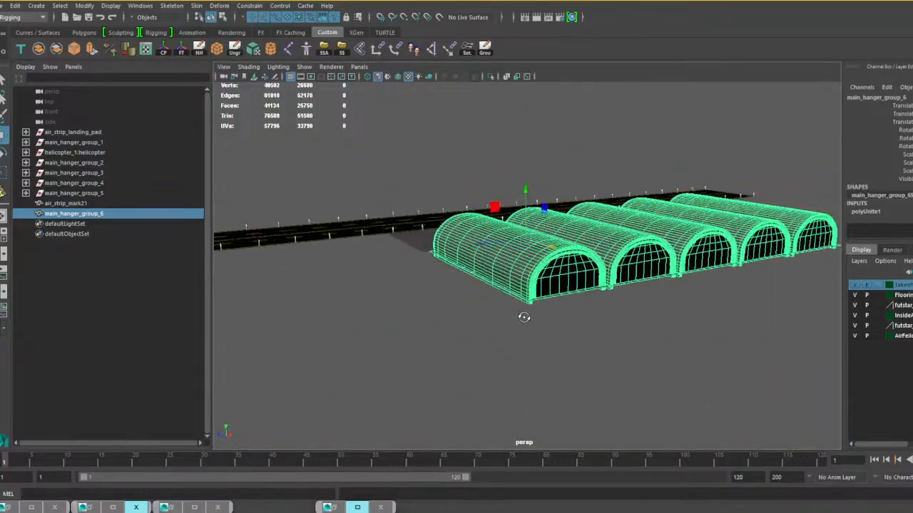
click(441, 311)
alt+drag(437, 309, 506, 317)
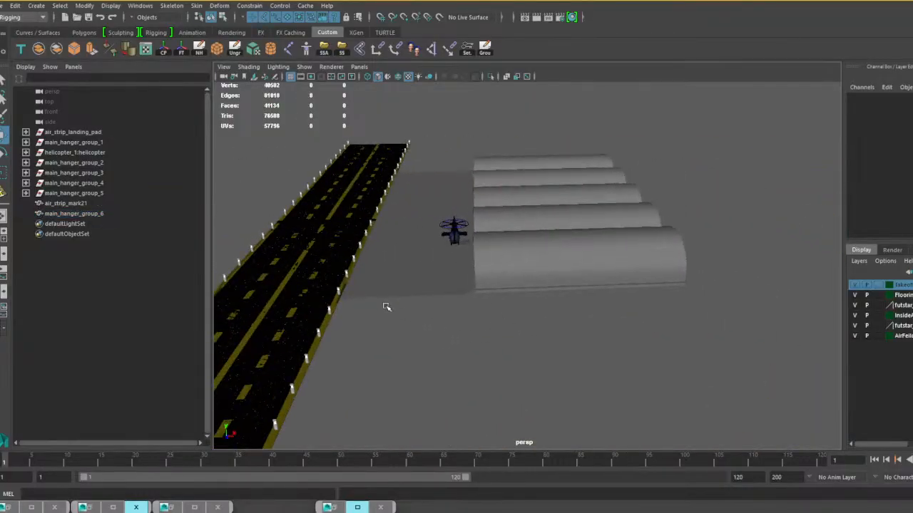
scroll(383, 298, down, 2)
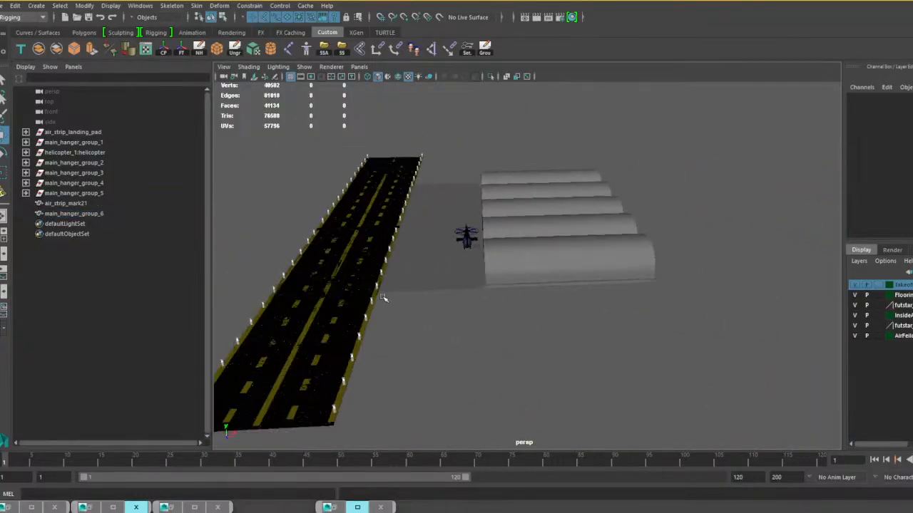
Clean up history and delete the leftover empty hangar groups, main_hanger_group_2 to main_hanger_group_5.
click(200, 50)
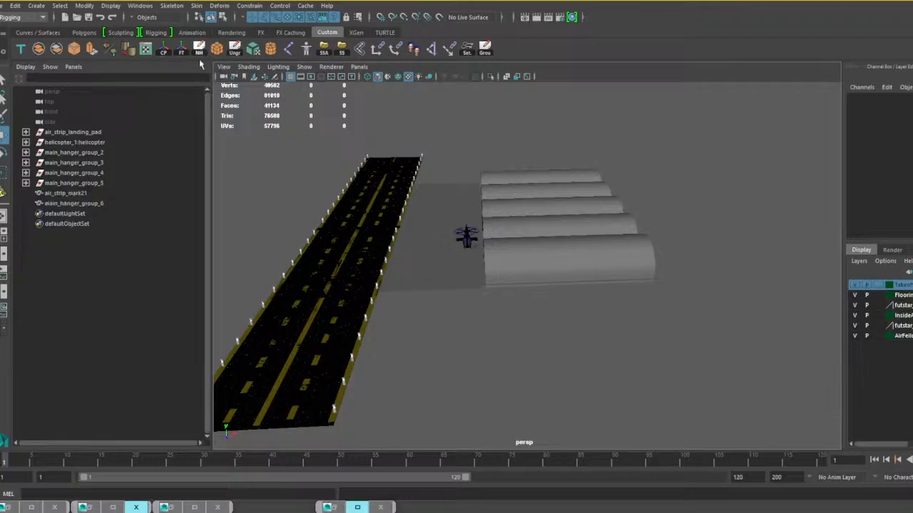
click(80, 153)
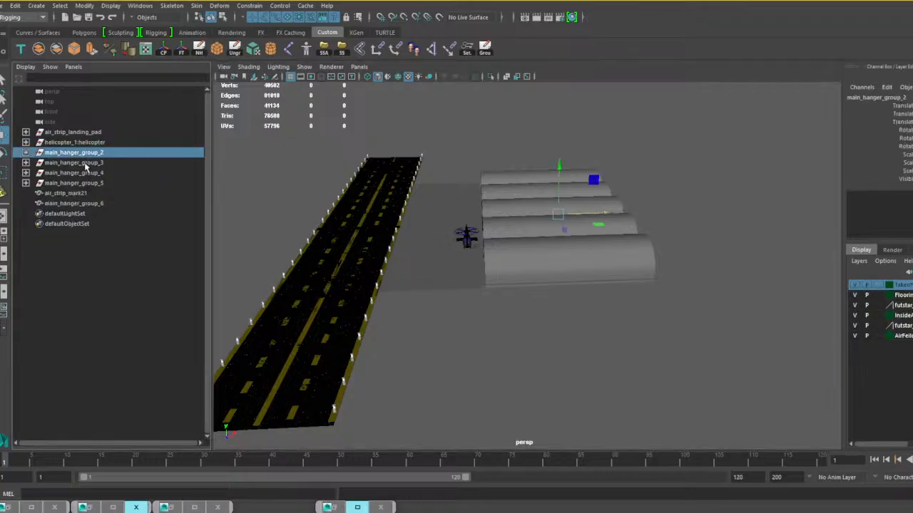
drag(85, 165, 93, 184)
key(Delete)
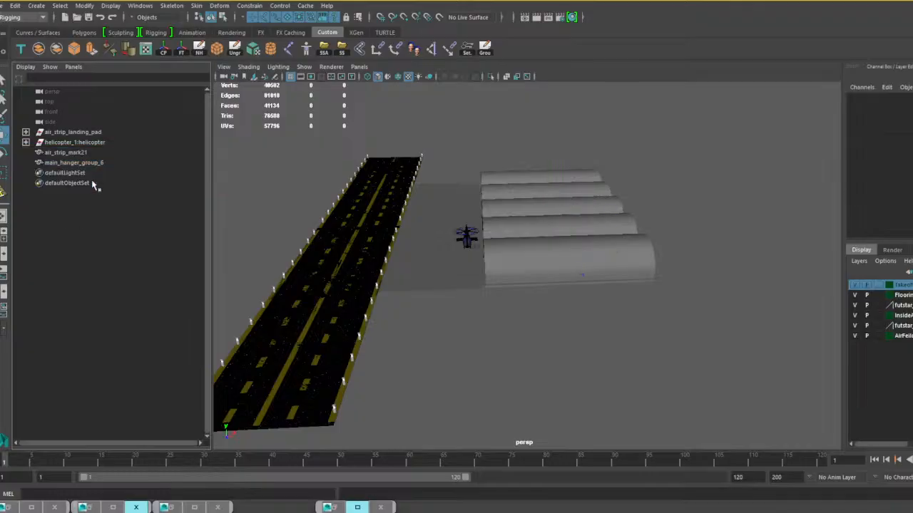
Select every remaining object from air_strip_landing_pad to main_hanger_group_6, check the minimized windows, and clear the selection to review the scene.
click(86, 134)
shift+click(82, 164)
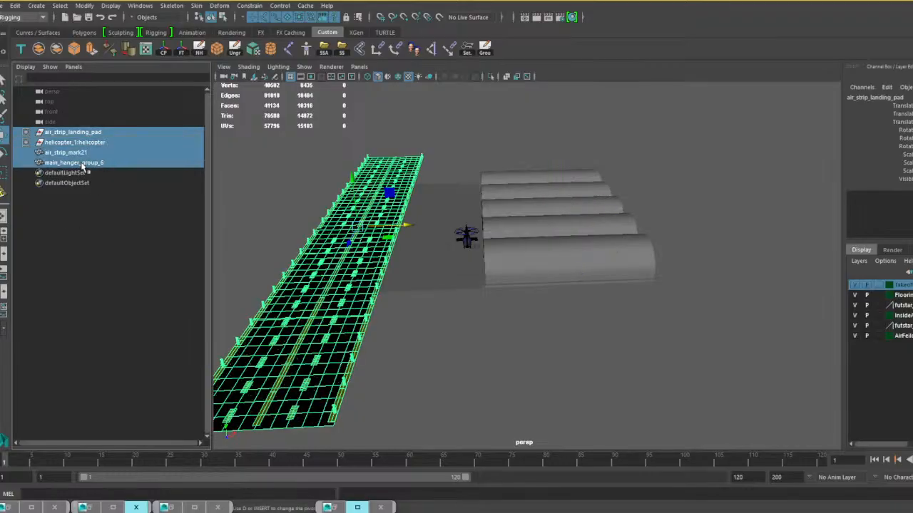
click(340, 507)
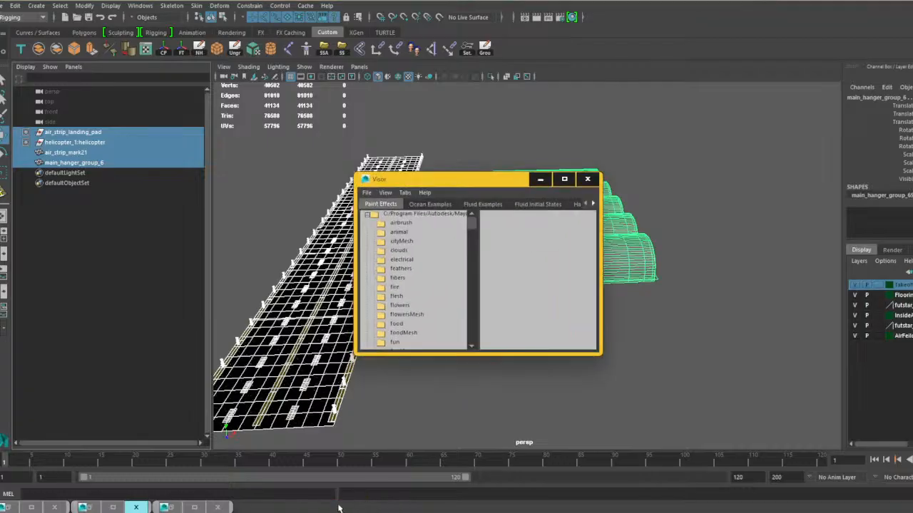
click(539, 179)
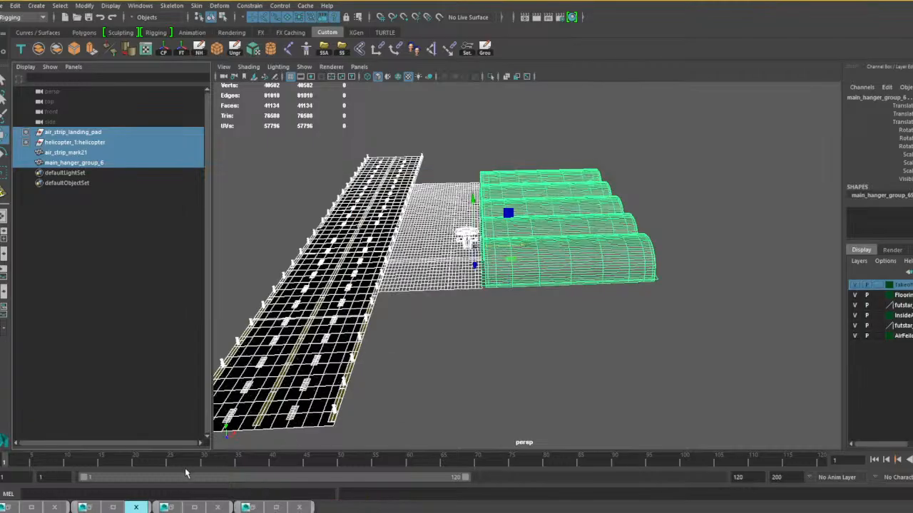
click(176, 510)
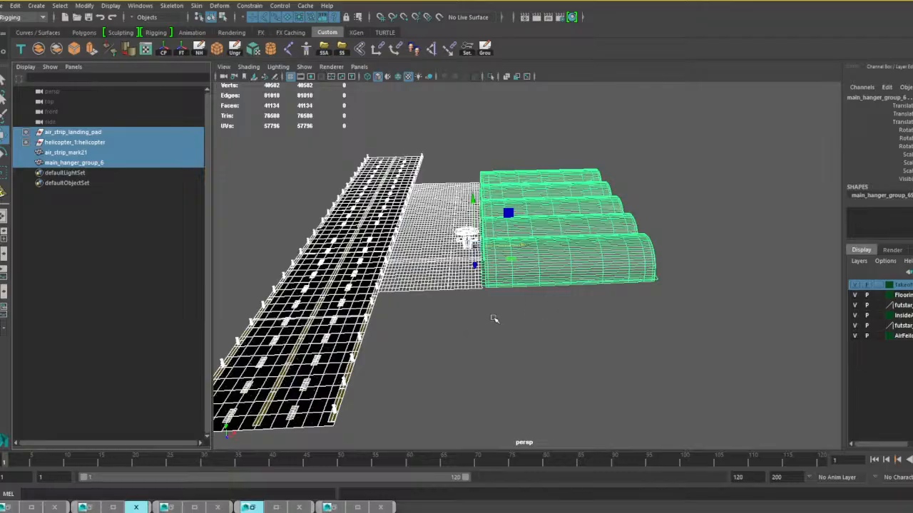
mouse_move(493, 318)
alt+mouse_down()
mouse_move(514, 322)
mouse_move(469, 320)
alt+mouse_up()
click(520, 309)
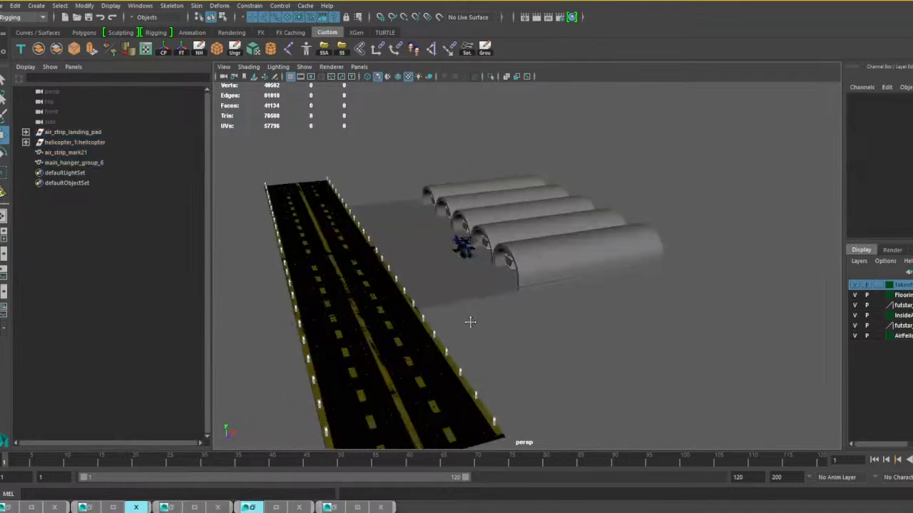
alt+right_drag(468, 320, 532, 342)
mouse_move(532, 342)
alt+mouse_down()
mouse_move(540, 324)
mouse_move(491, 318)
alt+mouse_up()
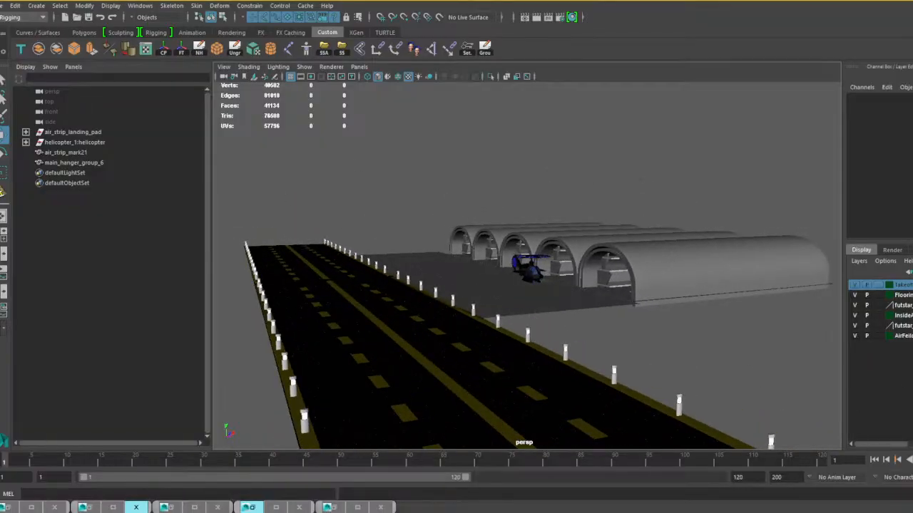
Delete all six display layers, including Flooring, InsideAirHanger, the two scale man layers and the air field hangar layer.
right_click(900, 285)
click(884, 374)
right_click(908, 287)
click(891, 383)
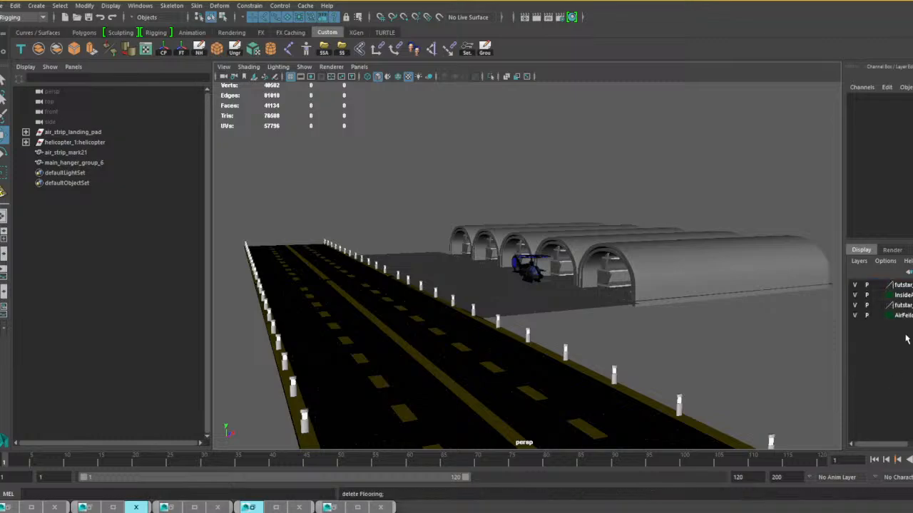
right_click(907, 285)
click(812, 377)
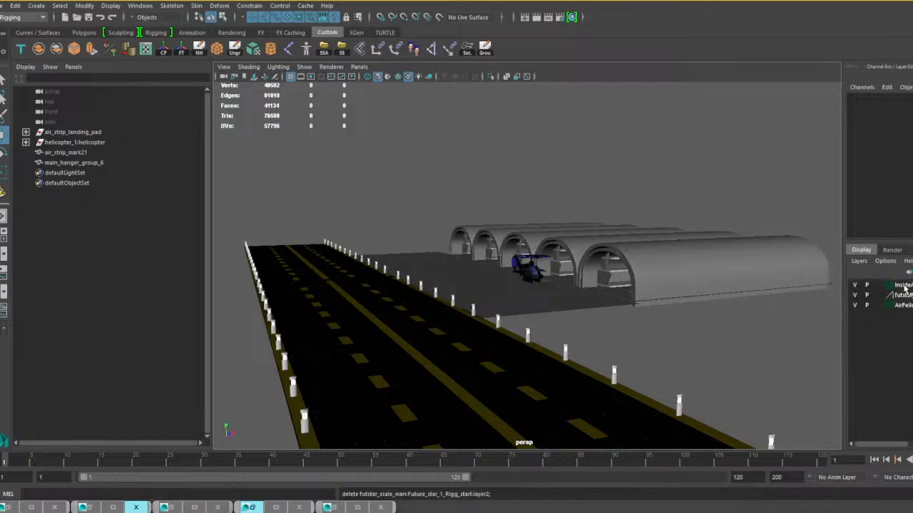
right_click(909, 286)
click(877, 376)
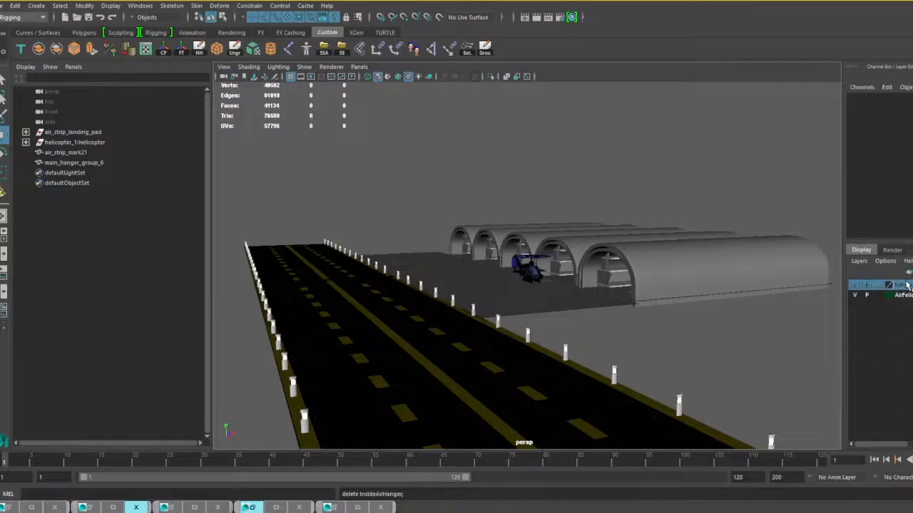
right_click(904, 286)
click(817, 376)
right_click(884, 286)
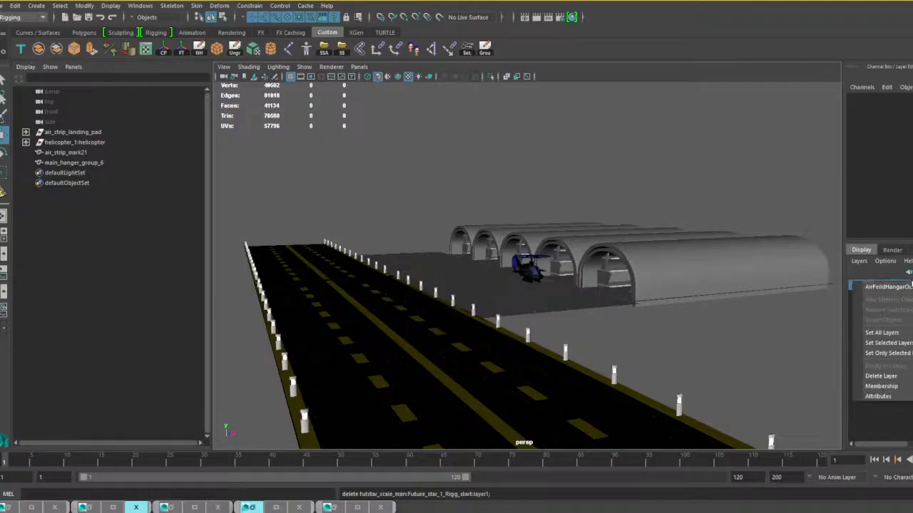
click(887, 376)
Save the scene as the Maya Binary file "air field start.mb" in the military buildings folder, overwriting the existing file.
alt+middle_drag(710, 338, 677, 350)
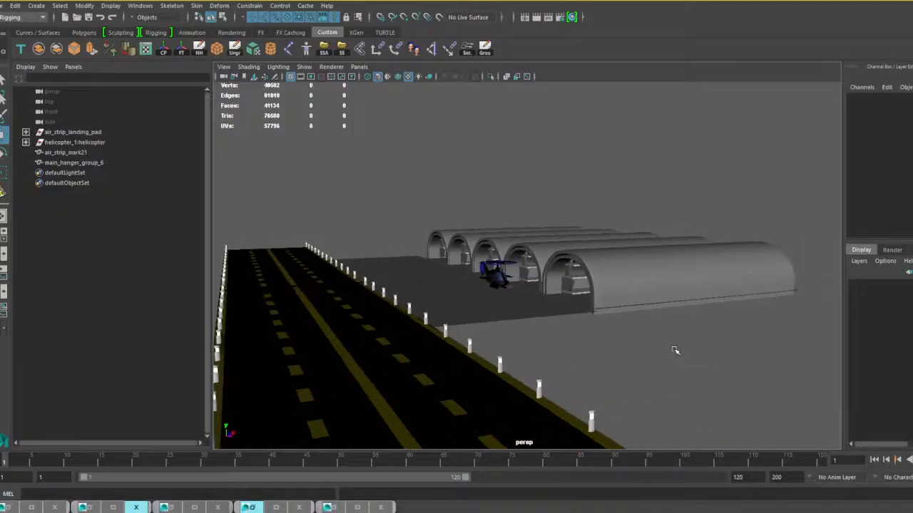
alt+drag(677, 350, 667, 355)
scroll(666, 355, down, 6)
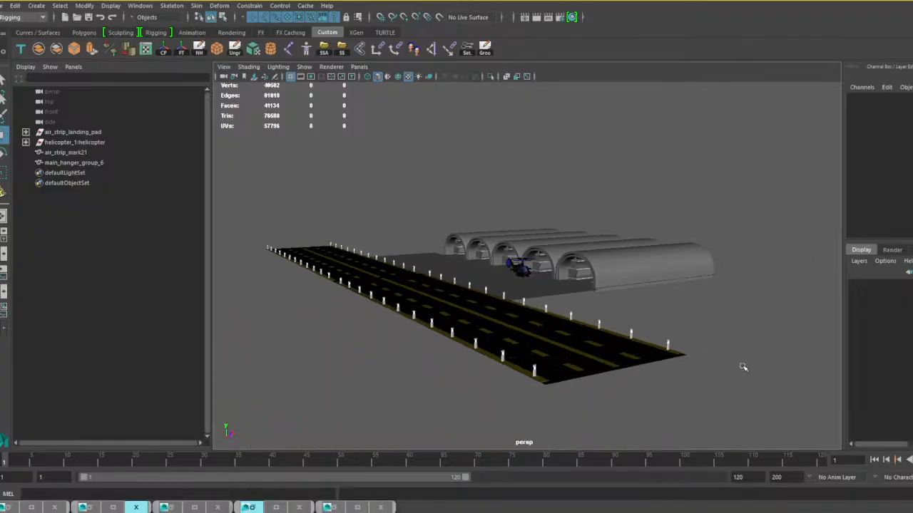
click(2, 6)
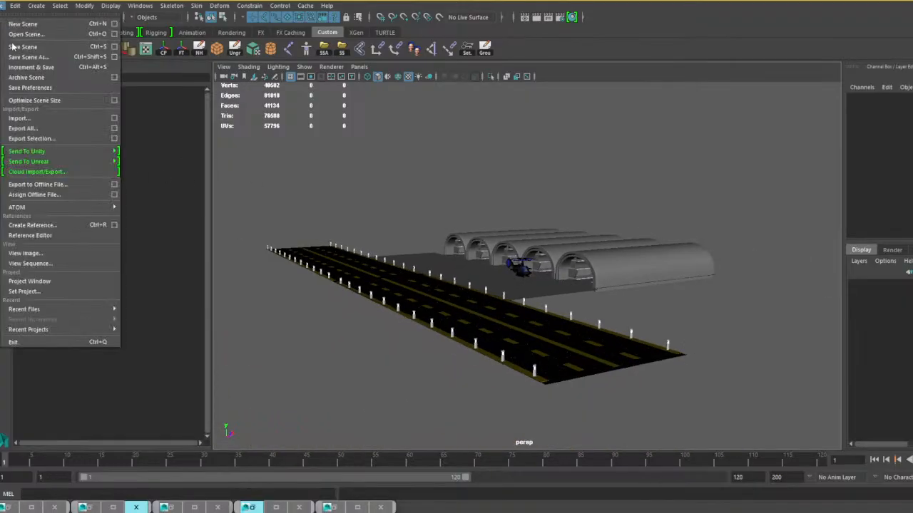
click(19, 57)
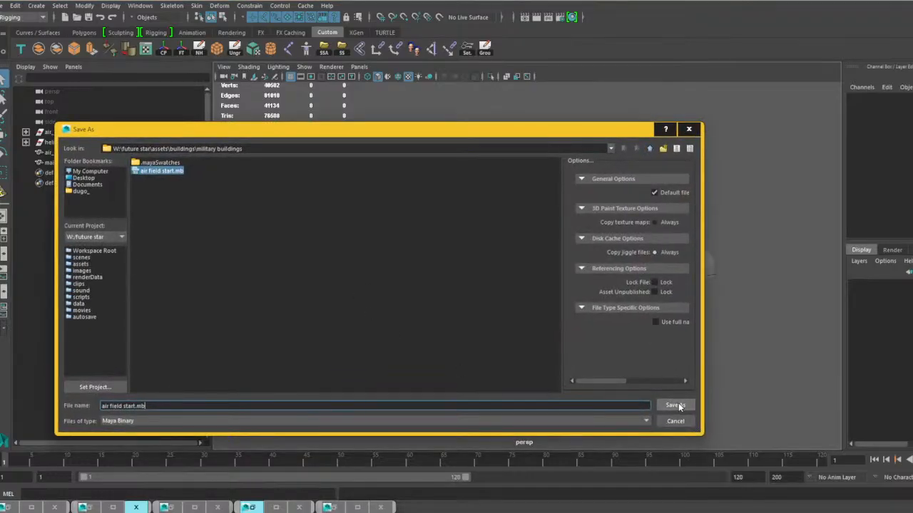
key(Return)
click(356, 296)
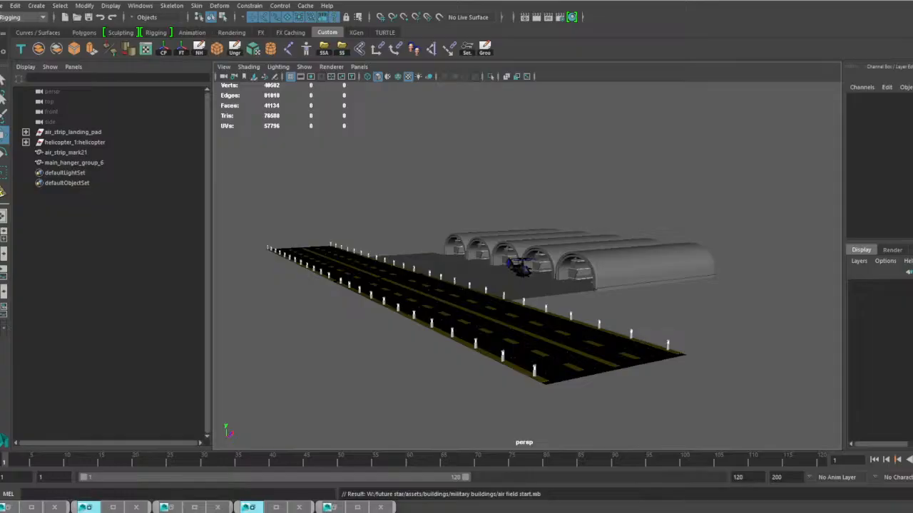
click(333, 508)
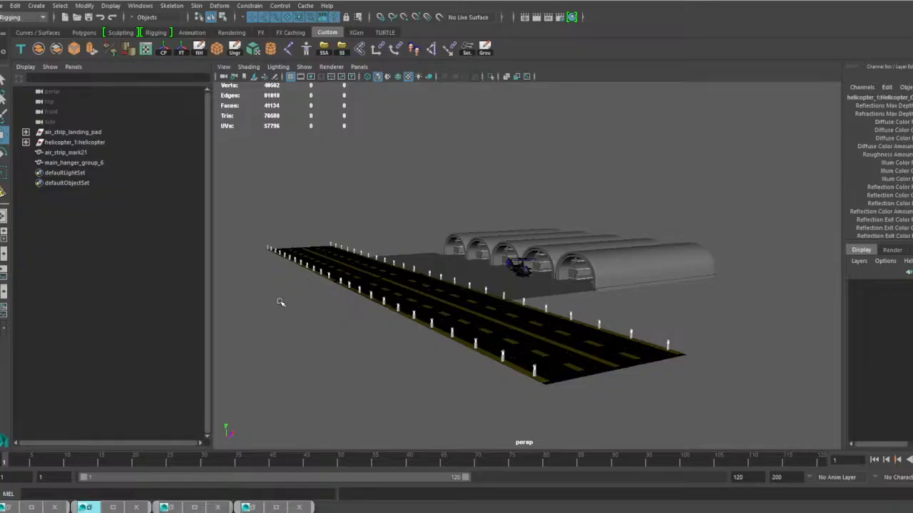
click(246, 507)
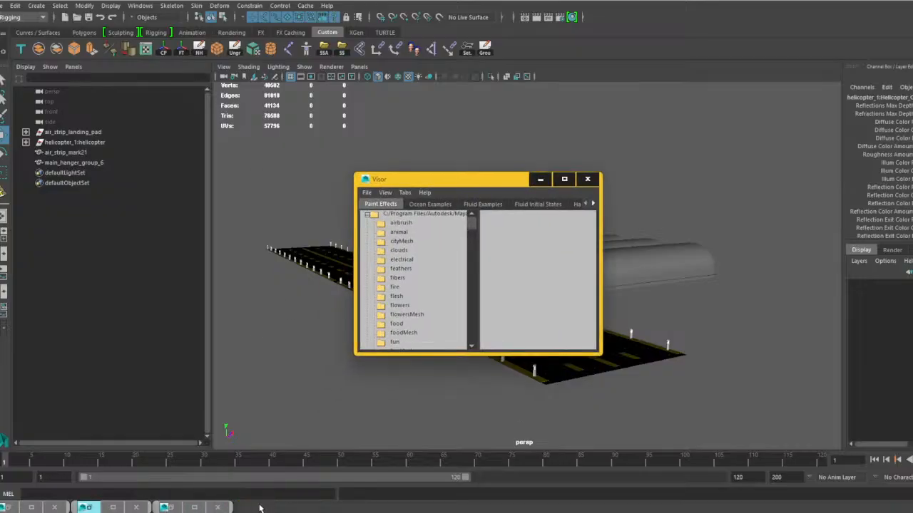
click(540, 180)
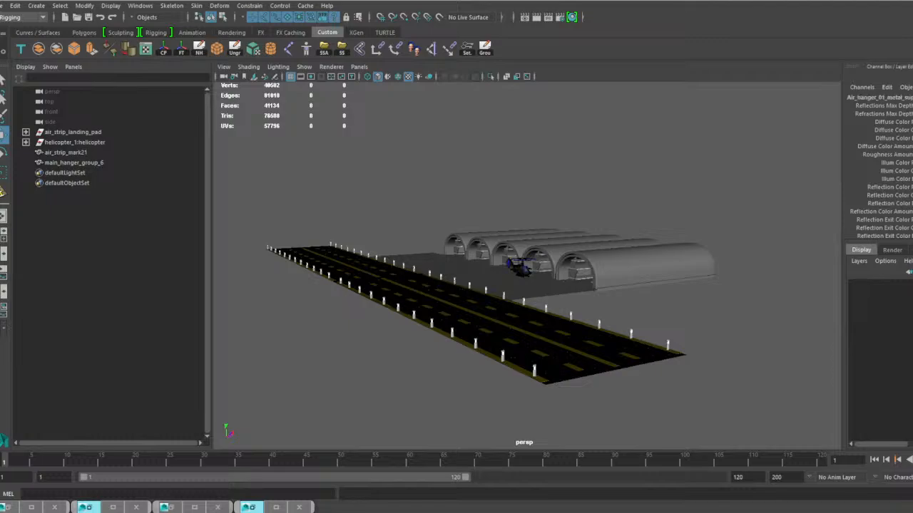
Restore the minimized editor windows and replace the helicopter_1: prefix in the helicopter material names with Air_field_stuff using Search and Replace Names.
click(256, 508)
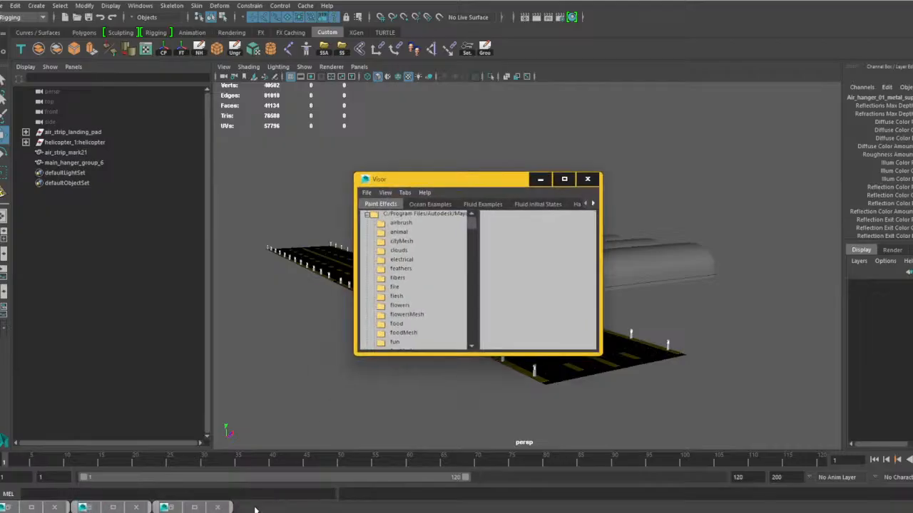
click(539, 179)
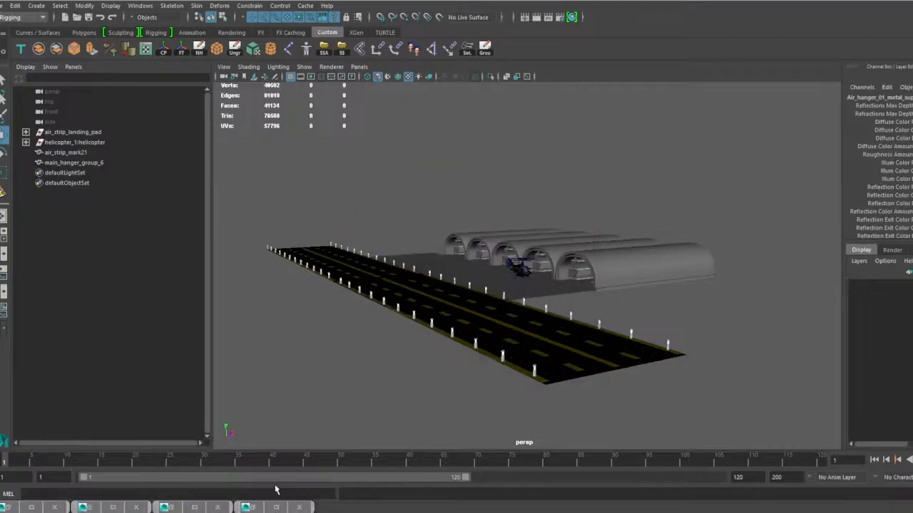
click(171, 508)
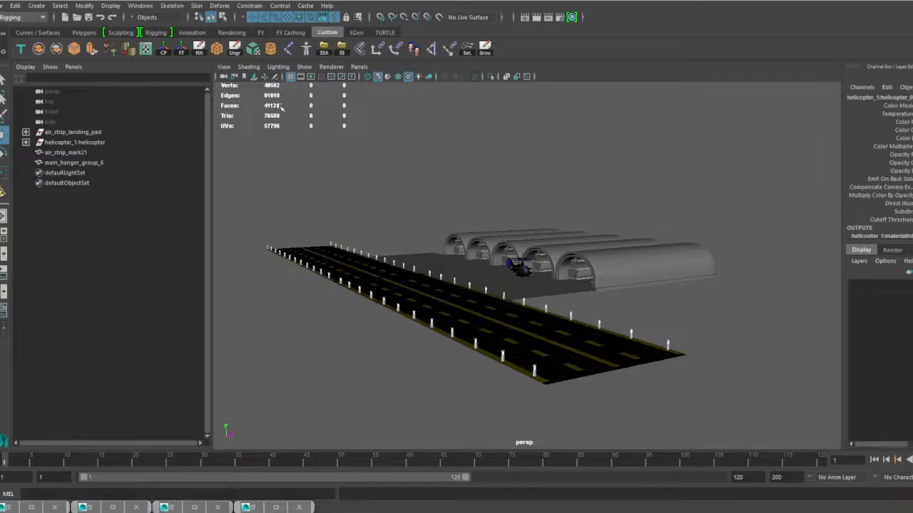
click(91, 508)
click(29, 508)
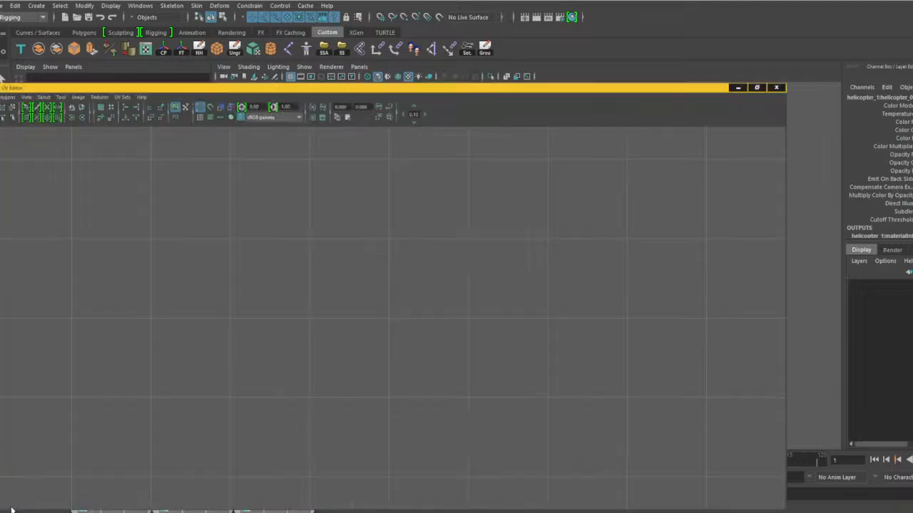
click(900, 2)
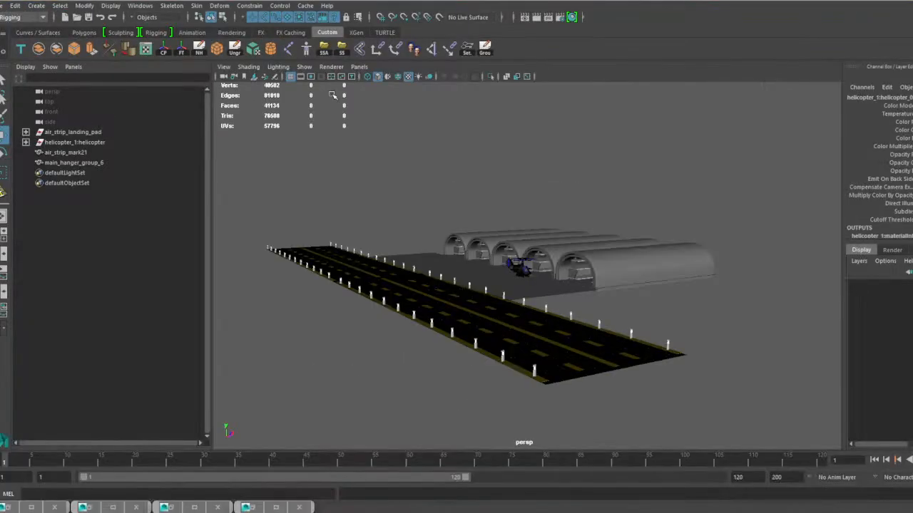
click(85, 6)
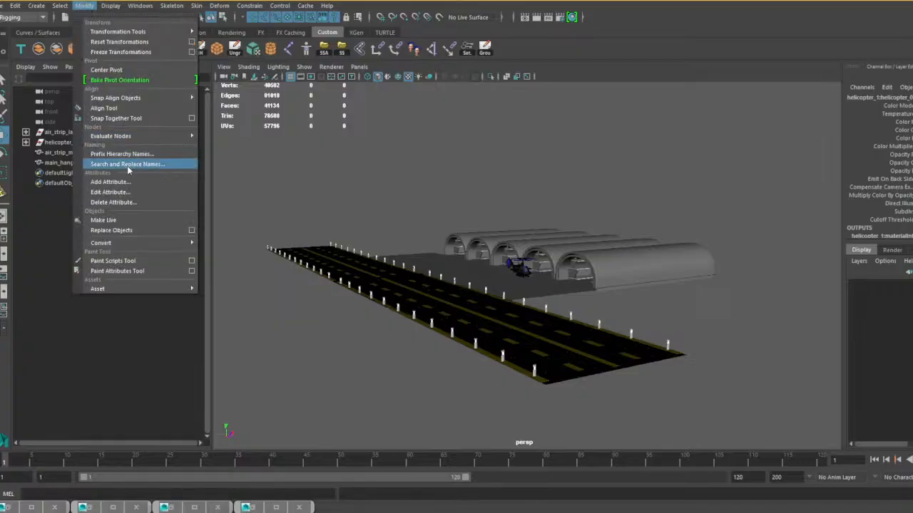
click(127, 165)
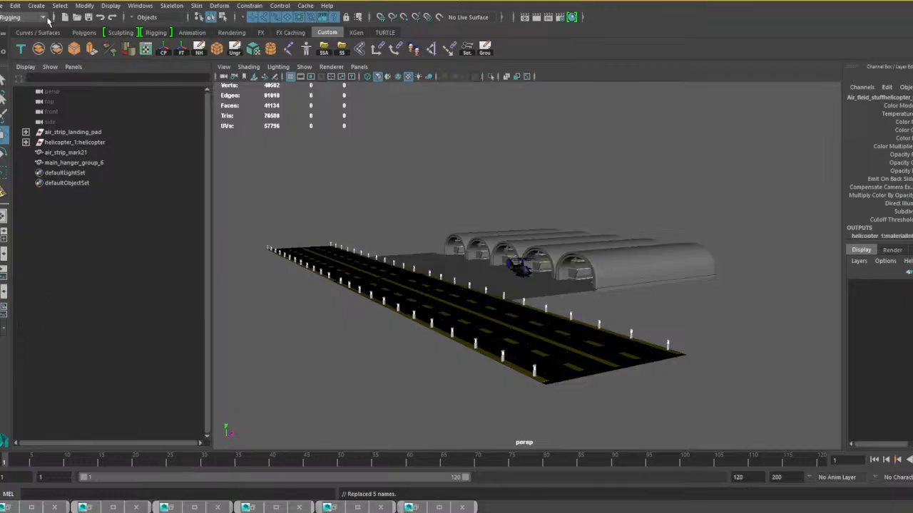
Save the renamed scene over the existing Maya Binary file "air field start.mb" in the military buildings folder.
click(4, 5)
click(29, 57)
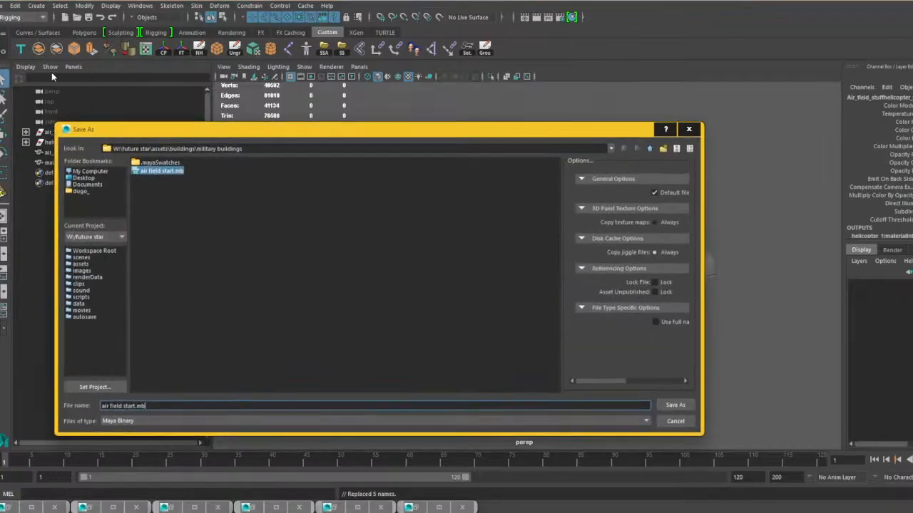
click(674, 405)
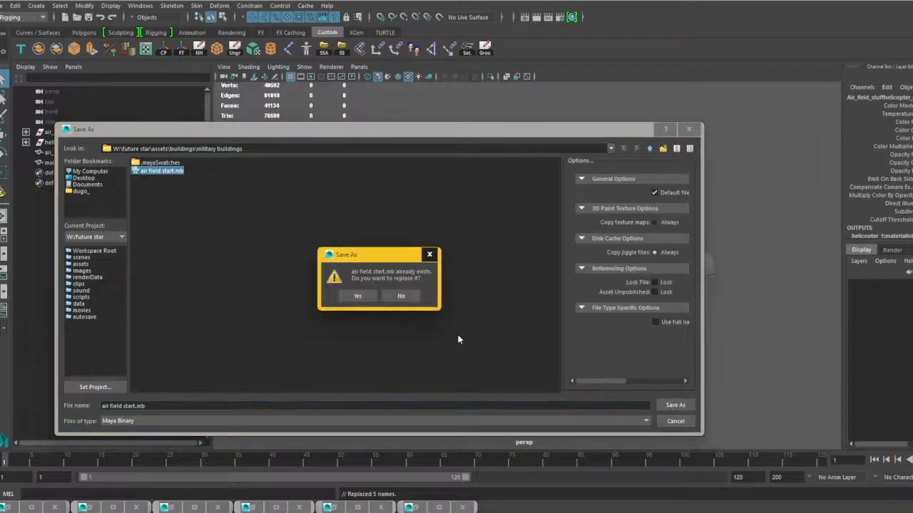
click(350, 295)
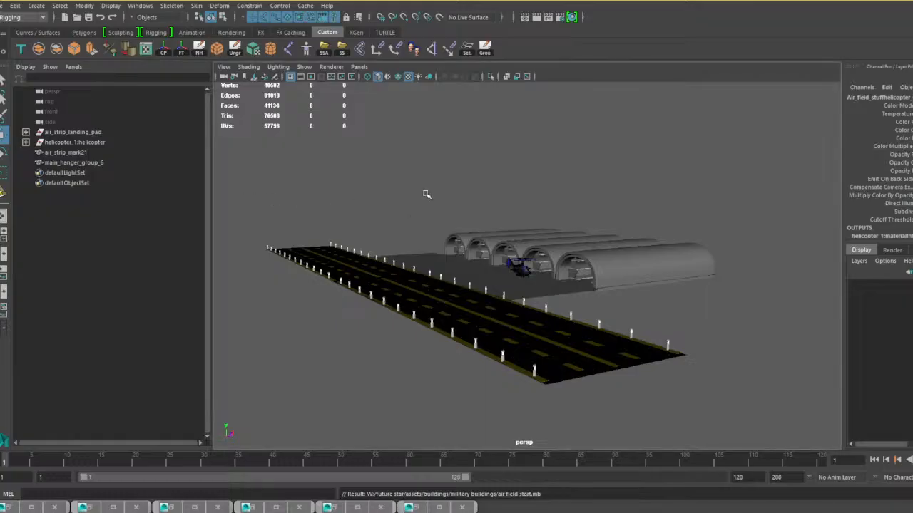
Review the runway and hangars, switch to File Explorer to look through the files in the city fbx 1 folder, and minimize it.
alt+drag(425, 193, 403, 223)
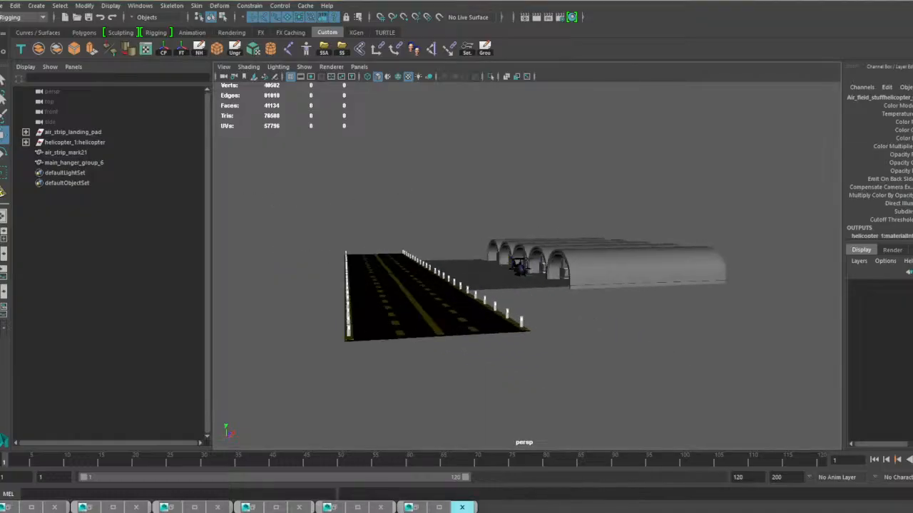
mouse_move(462, 507)
mouse_move(407, 482)
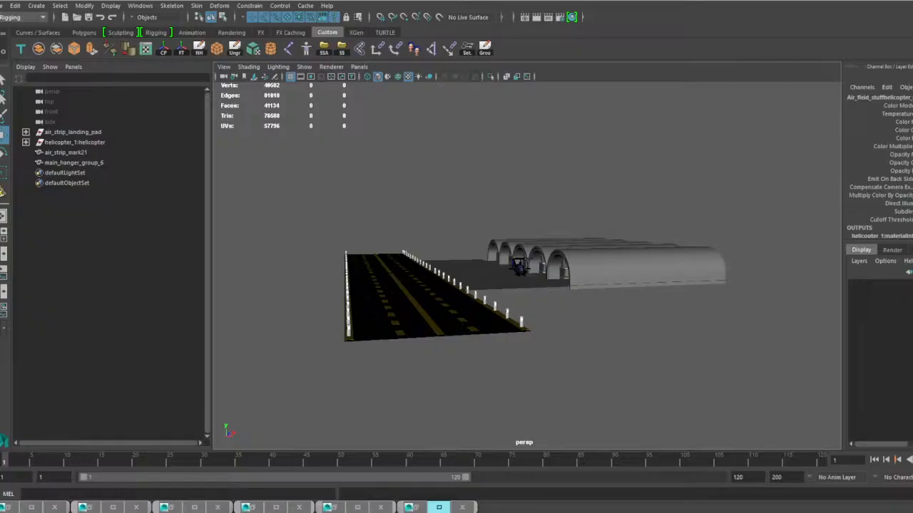
drag(0, 82, 472, 21)
scroll(314, 313, up, 8)
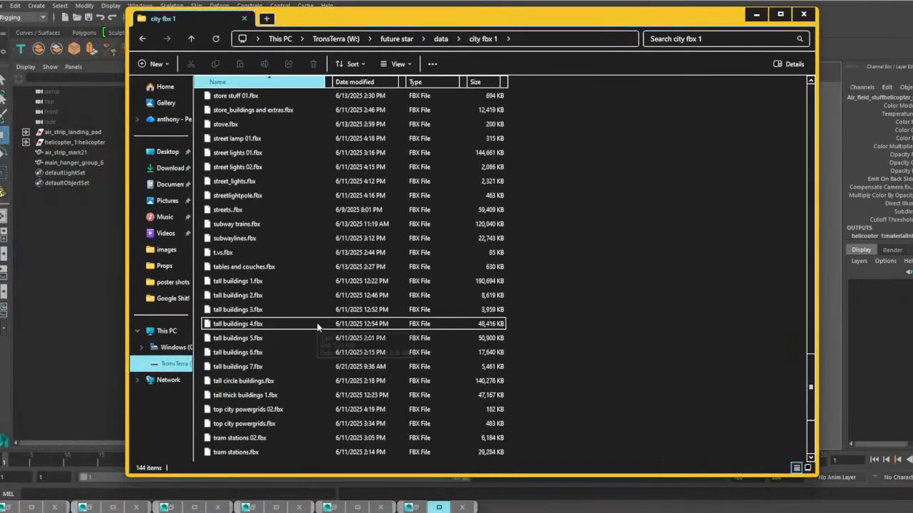
scroll(314, 314, up, 20)
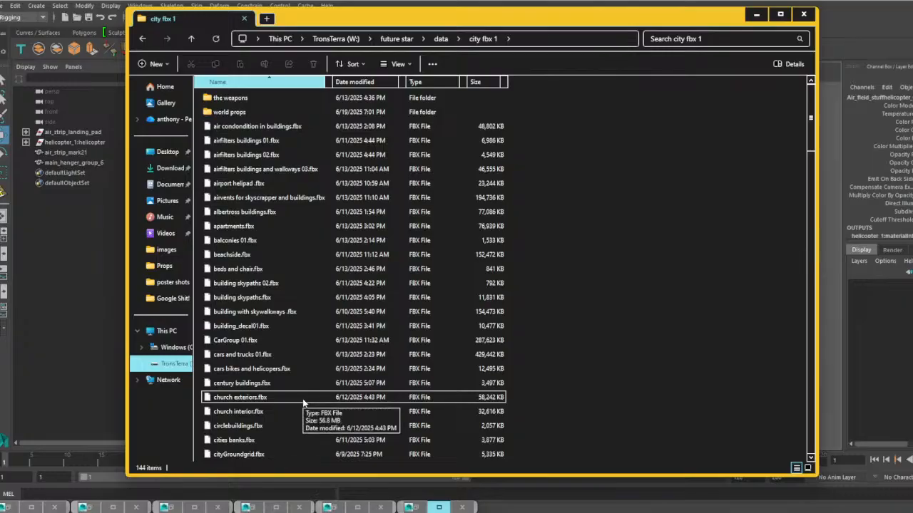
click(756, 14)
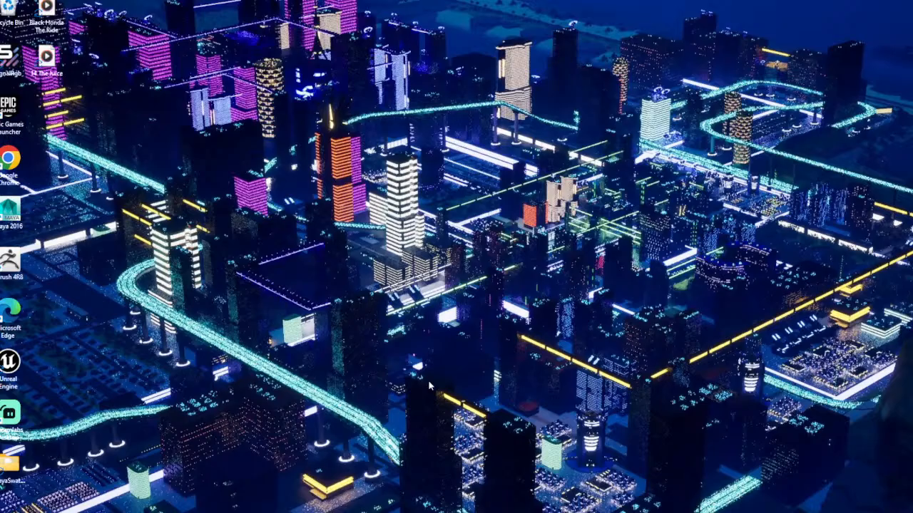
Open the Recycle Bin from the desktop and start emptying it, but decline the permanent deletion.
double_click(10, 9)
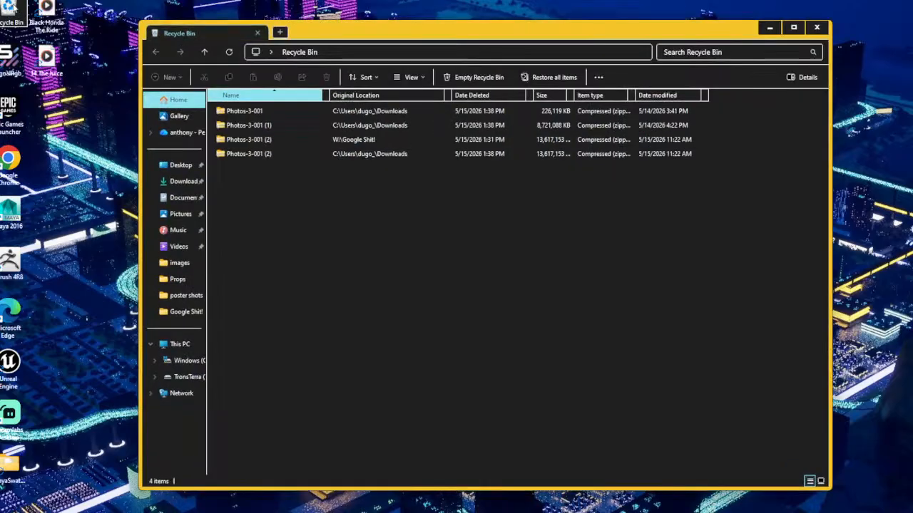
click(467, 78)
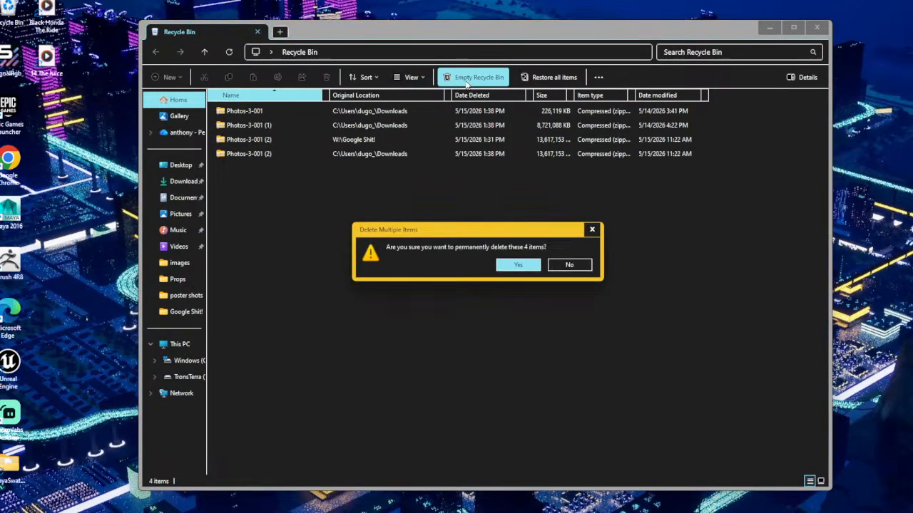
click(576, 266)
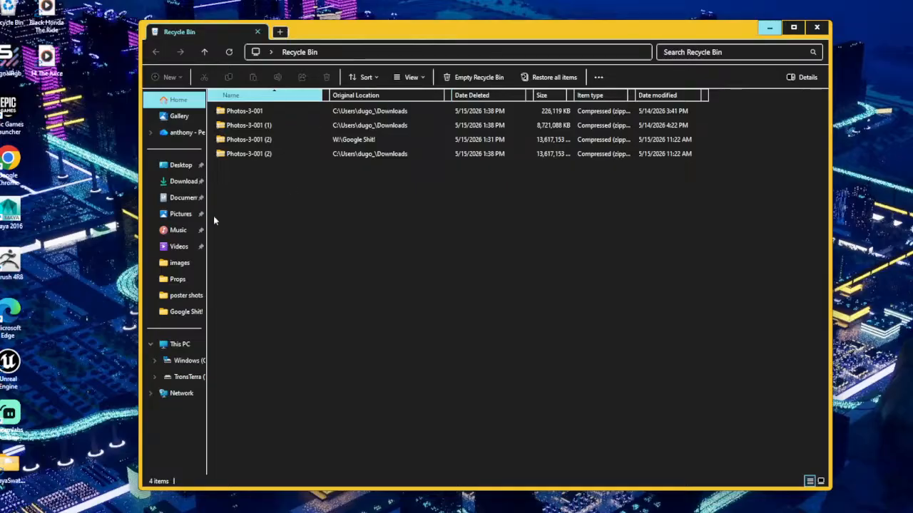
Check the other open File Explorer windows, including the Warriors of God dispensing Justice AI folder, and return to the Recycle Bin.
mouse_move(468, 512)
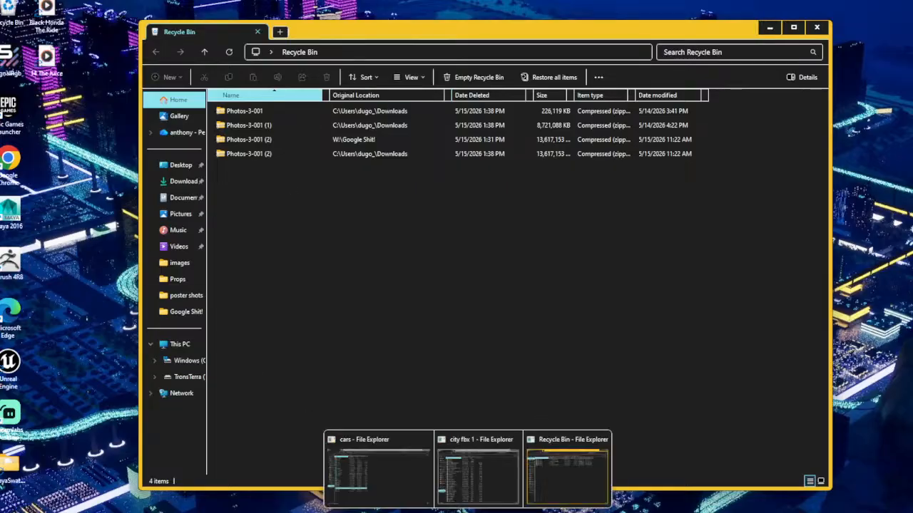
click(393, 481)
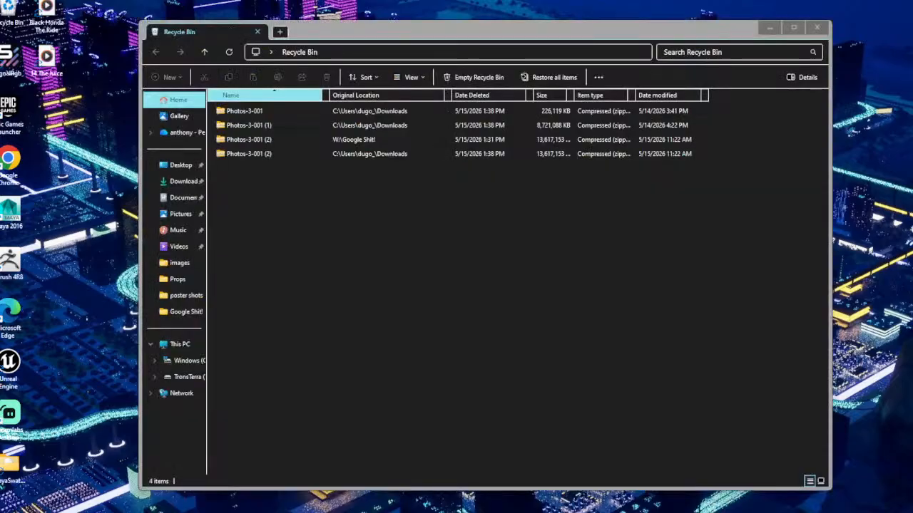
click(469, 512)
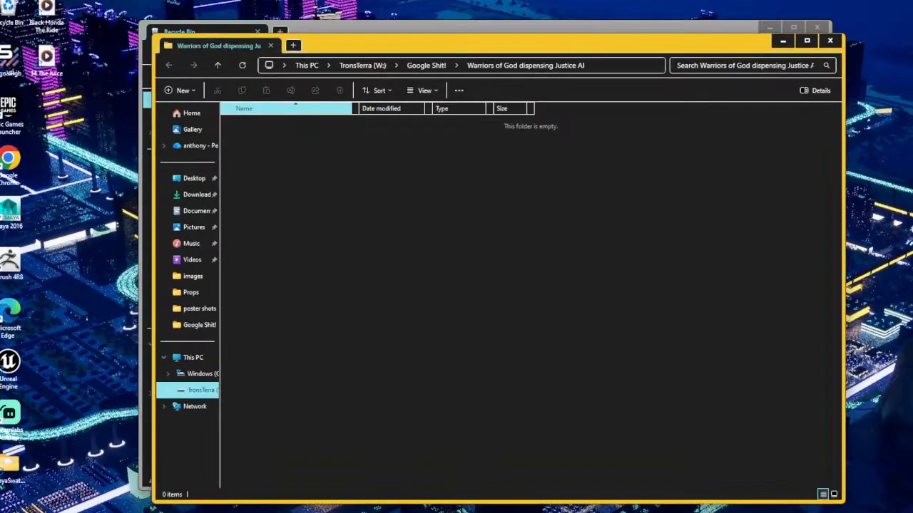
drag(469, 50, 0, 73)
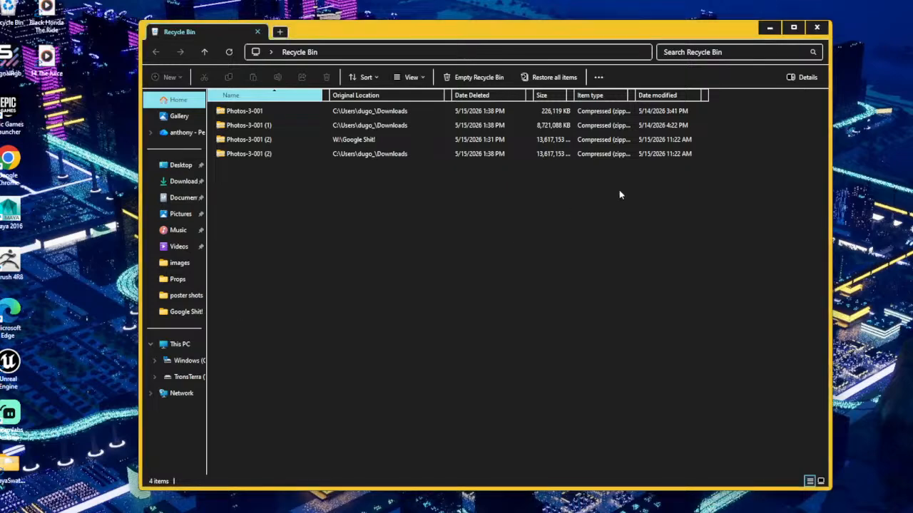
Empty the Recycle Bin, permanently deleting all the Photos-3-001 archives, and close its window.
click(478, 78)
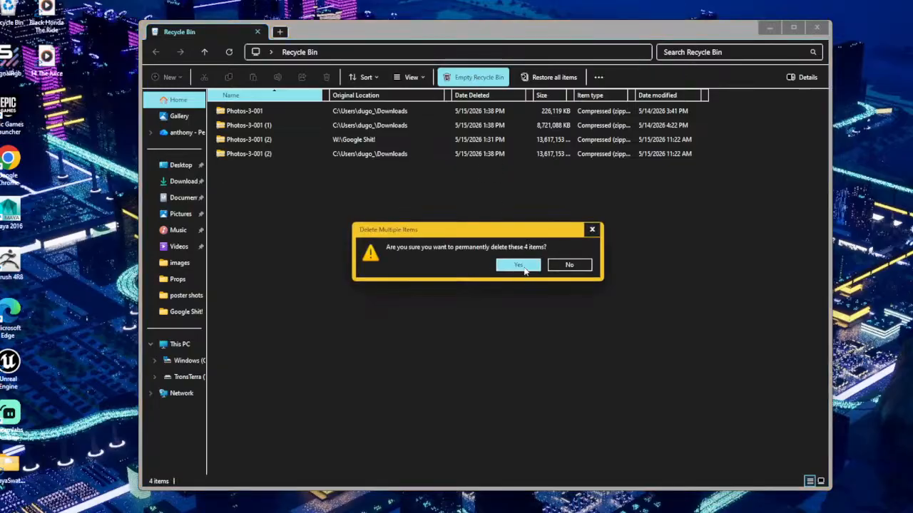
click(518, 265)
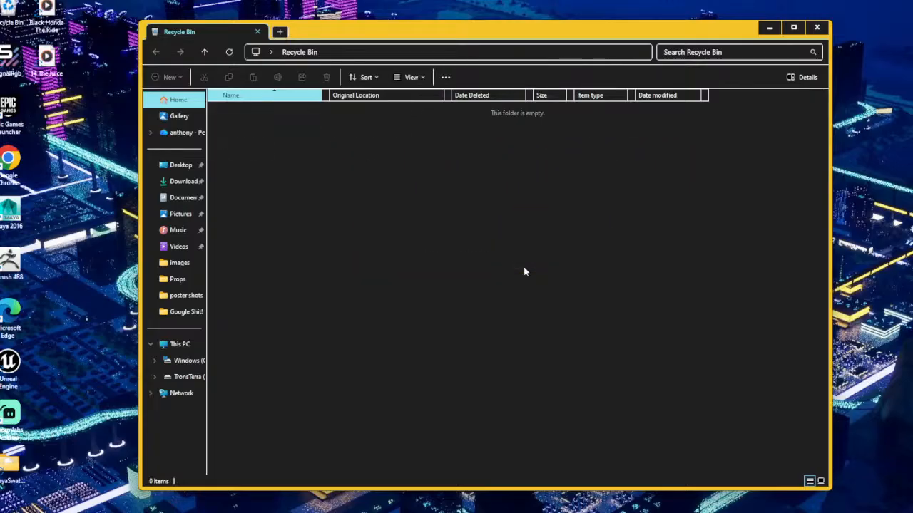
click(816, 27)
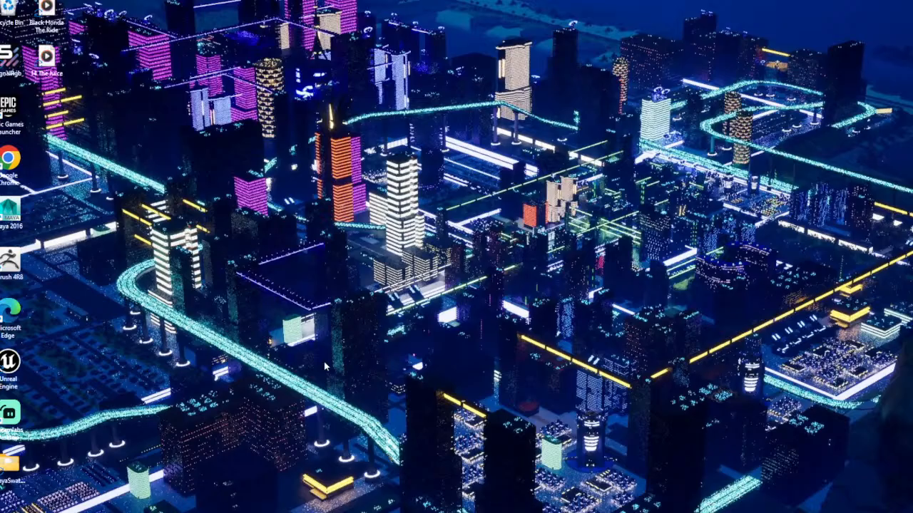
Delete every FBX file in the city fbx 1 folder, from "air condondition in buildings.fbx" to the last one, keeping the two subfolders.
mouse_move(602, 512)
mouse_move(480, 510)
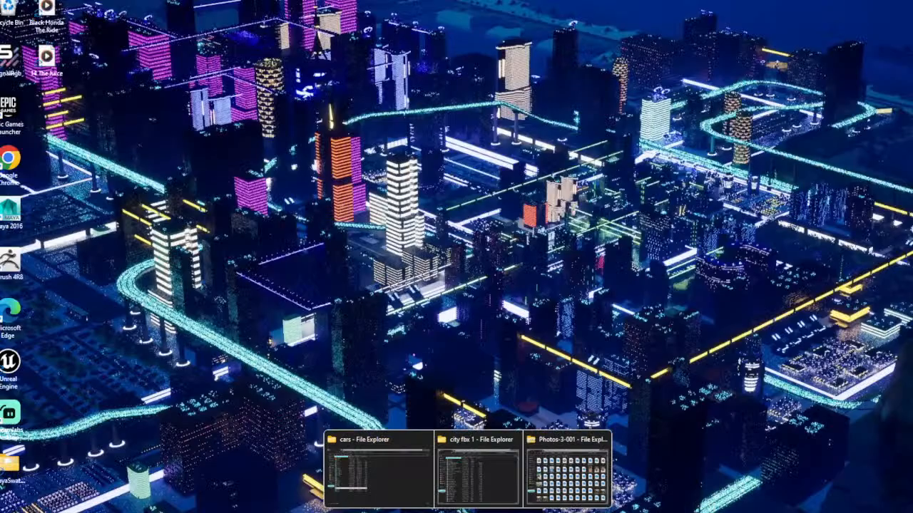
click(479, 505)
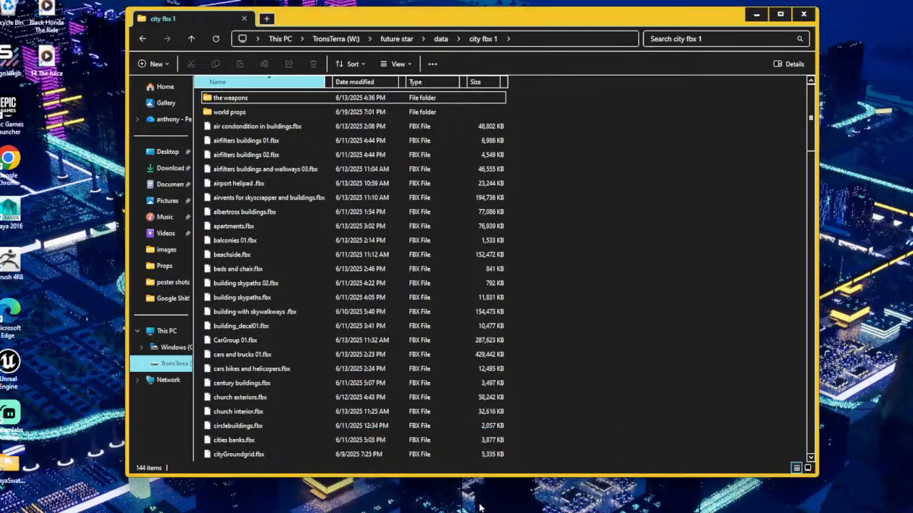
click(247, 127)
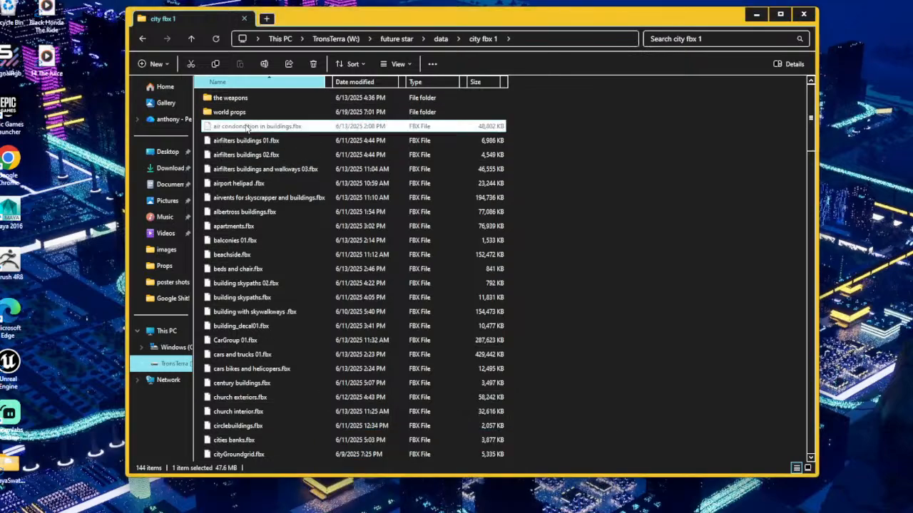
scroll(269, 259, down, 18)
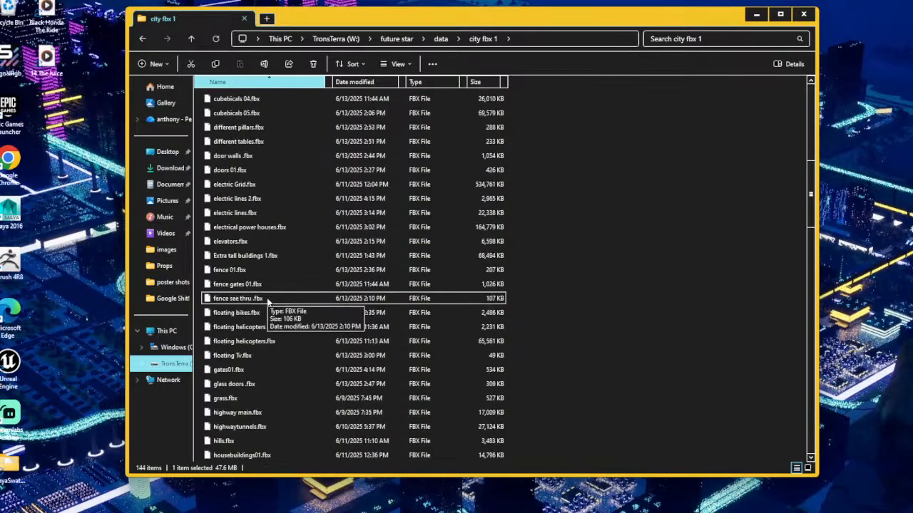
scroll(265, 314, down, 20)
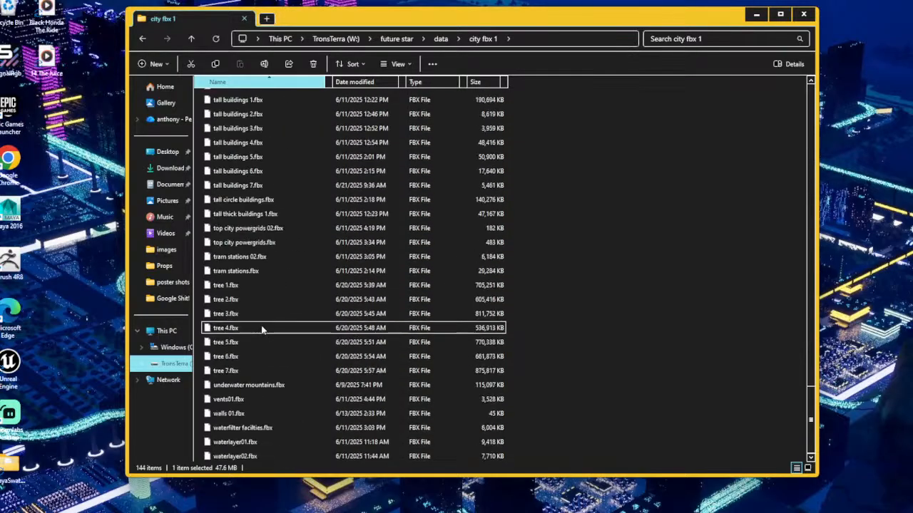
shift+click(255, 456)
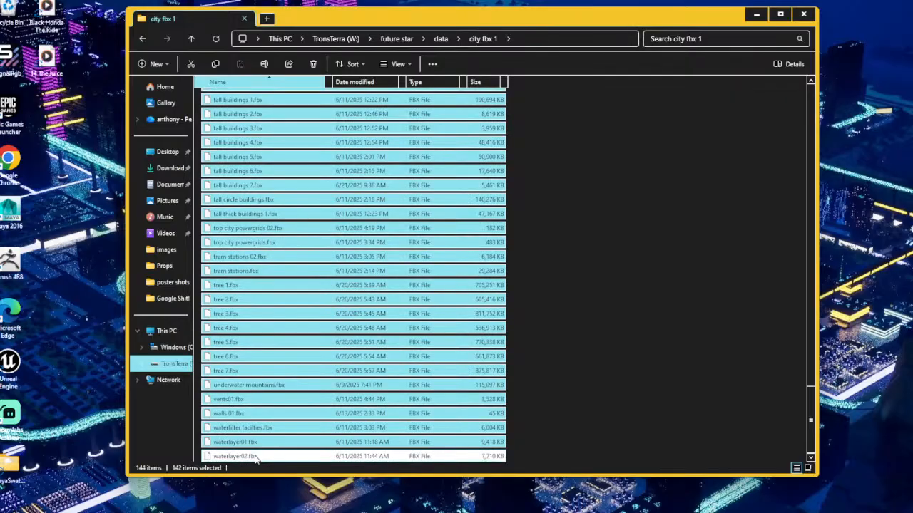
key(Delete)
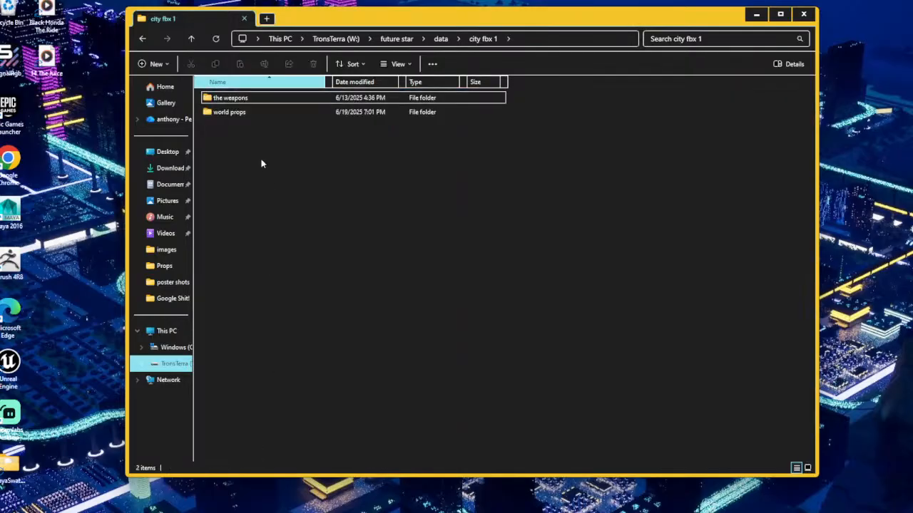
Open the world props subfolder of city fbx 1 to examine the FBX files it contains.
double_click(239, 112)
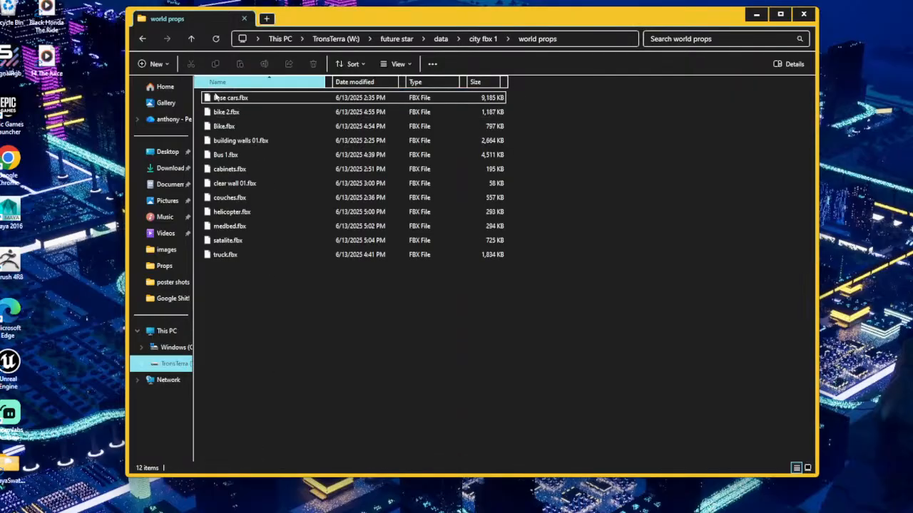
click(192, 39)
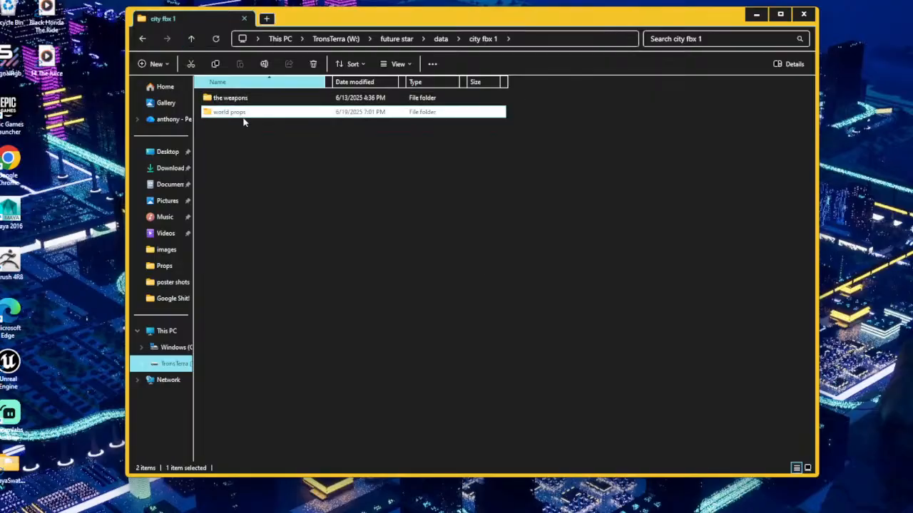
double_click(241, 111)
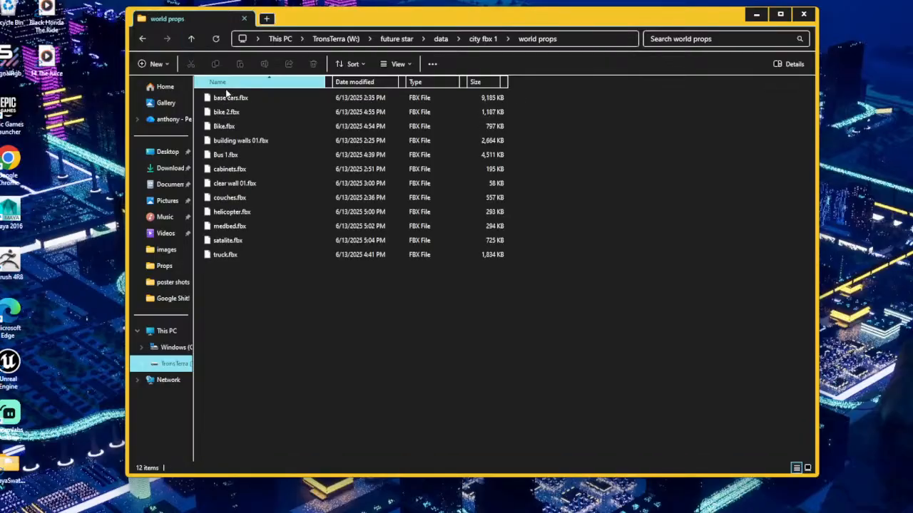
Delete all the FBX files in the world props folder, from "base cars.fbx" through "truck.fbx".
click(229, 101)
shift+click(242, 255)
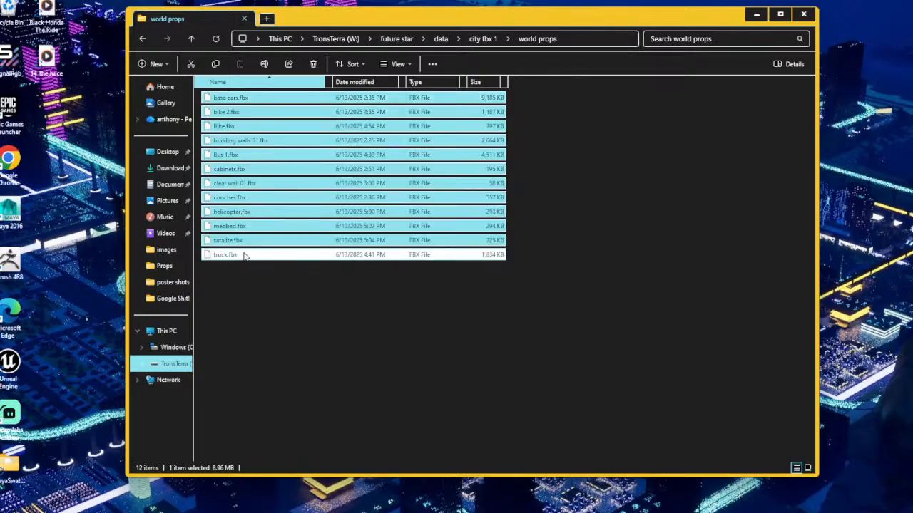
key(Delete)
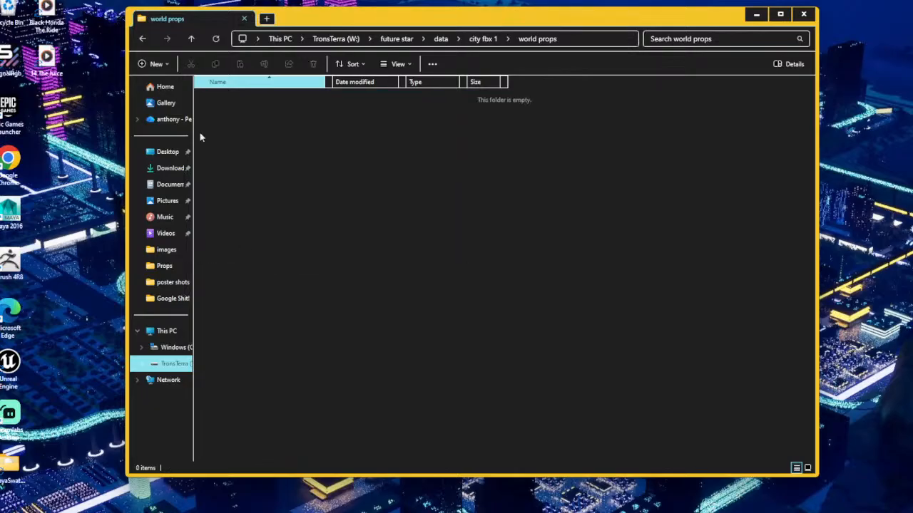
Delete all the FBX files in the weapons subfolder of city fbx 1, from "bassion knife 01.fbx" through "the wrist of guns.fbx".
click(191, 39)
double_click(224, 99)
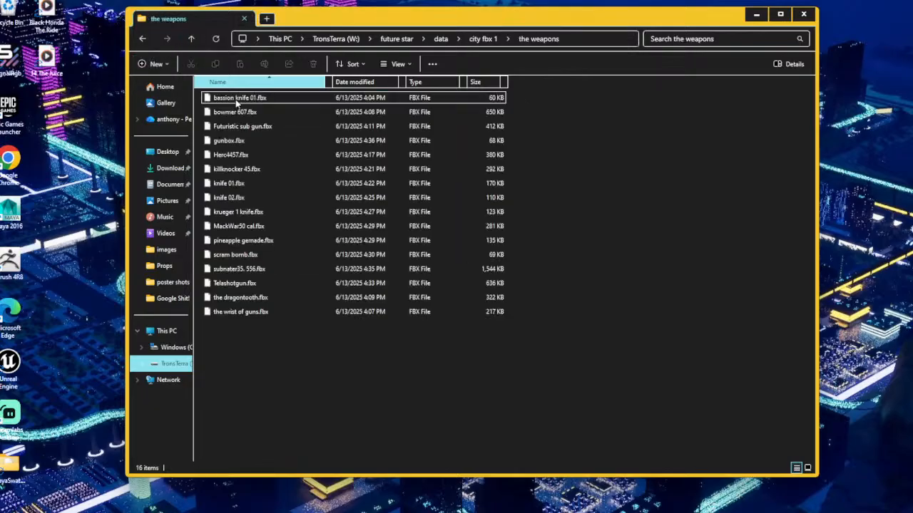
click(237, 100)
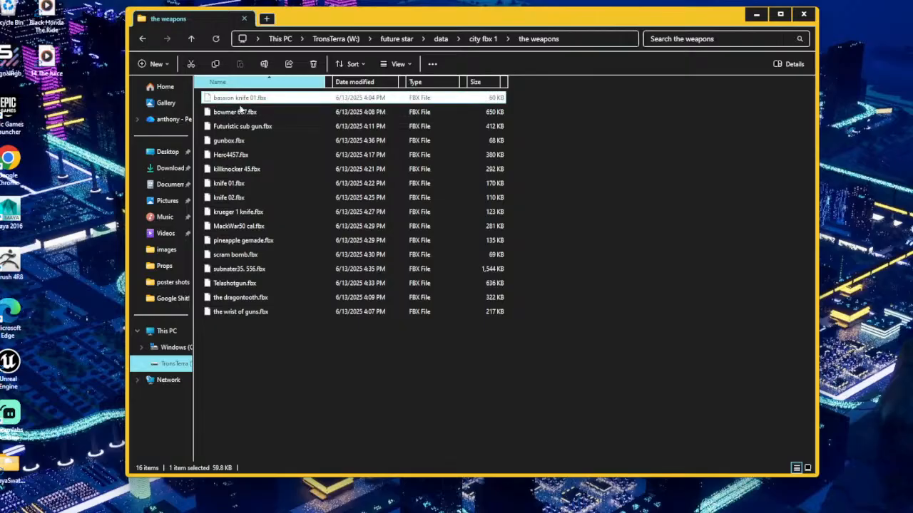
shift+click(251, 312)
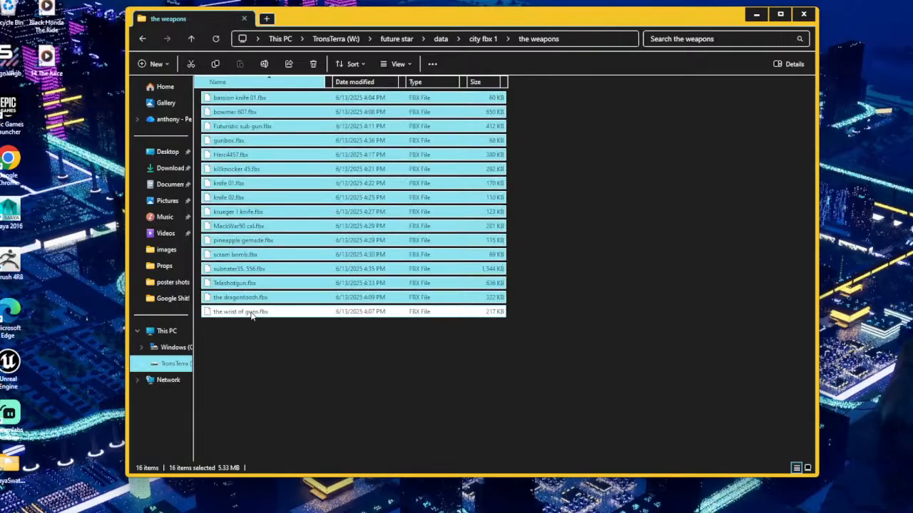
key(Delete)
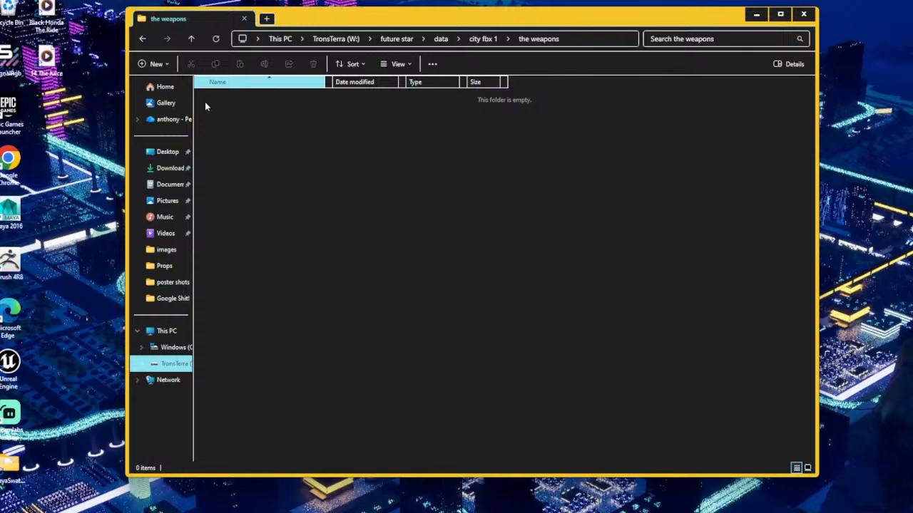
Create a new folder named "New grid block FBX" in city fbx 1, alongside the two existing subfolders.
click(192, 39)
click(241, 147)
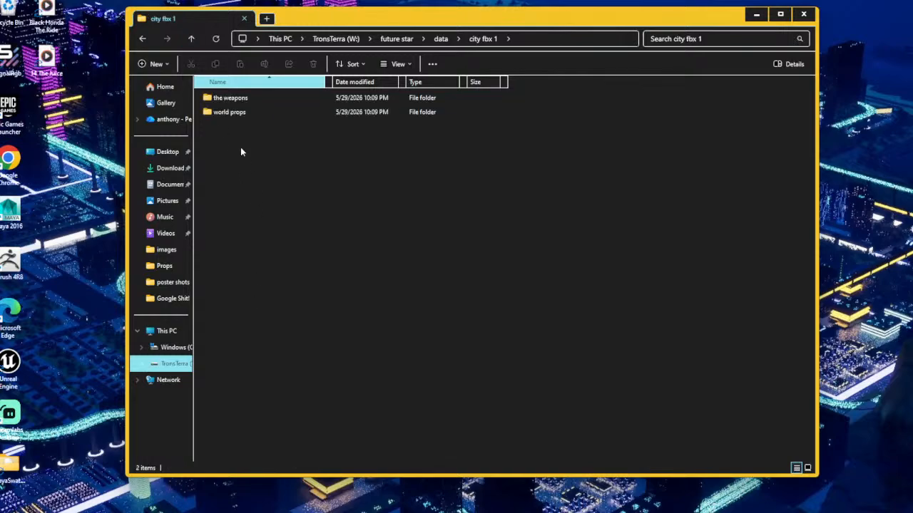
right_click(224, 143)
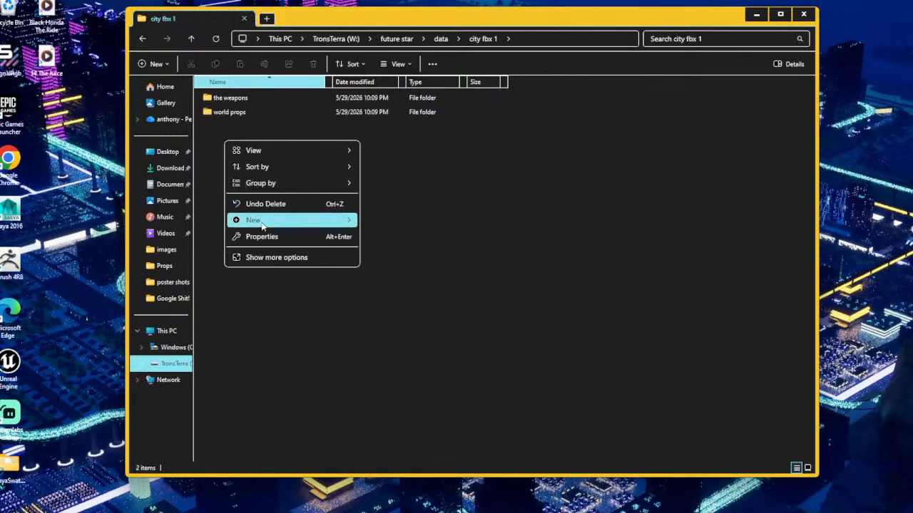
mouse_move(257, 220)
click(385, 223)
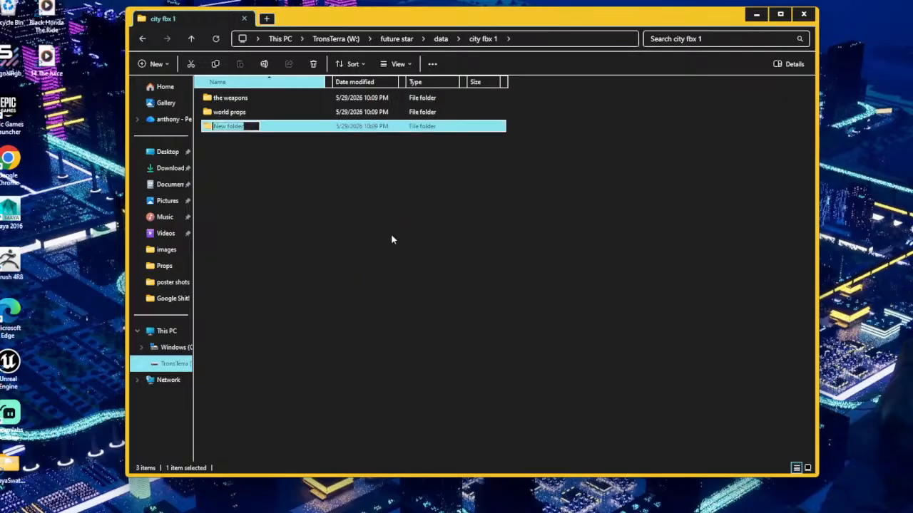
text(New)
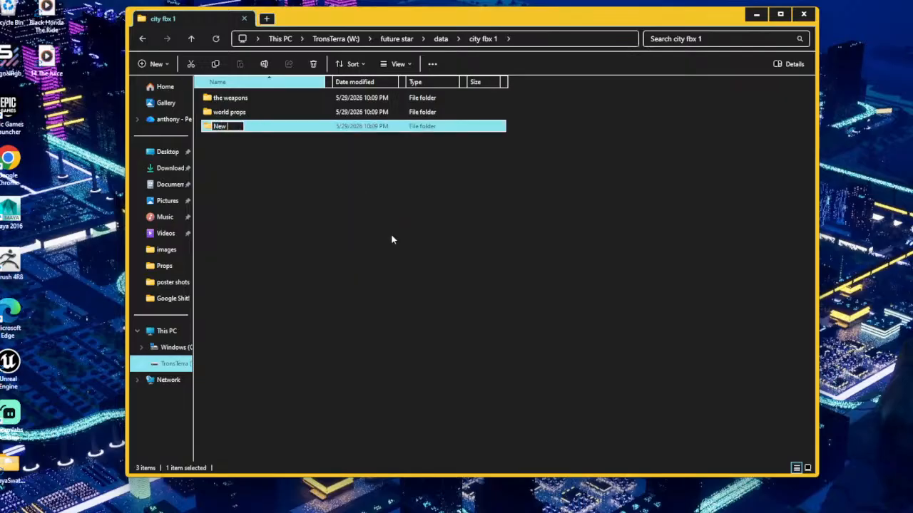
text( grid block FBX)
key(Return)
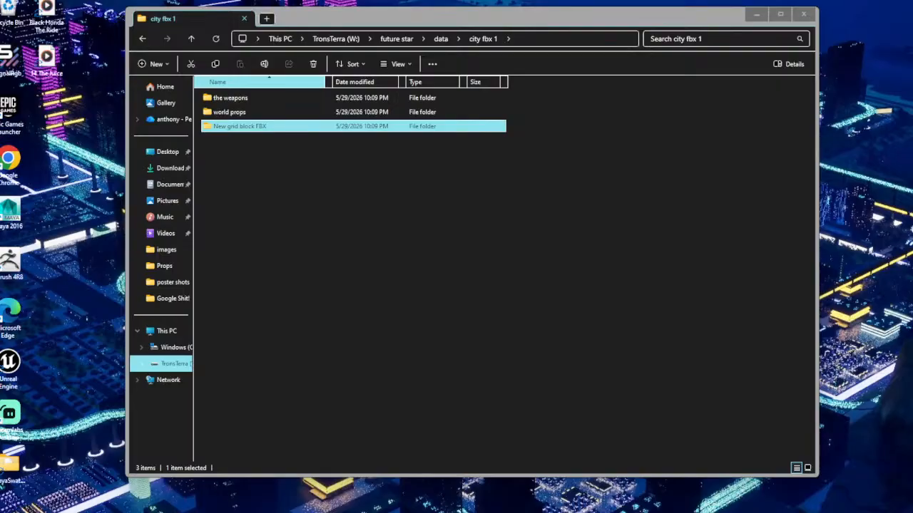
Switch from File Explorer back to the main Maya window.
mouse_move(599, 506)
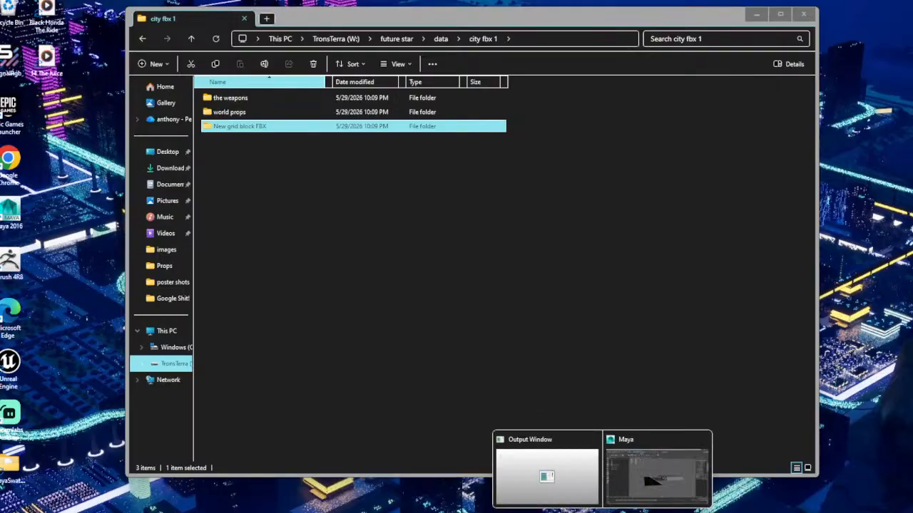
click(647, 486)
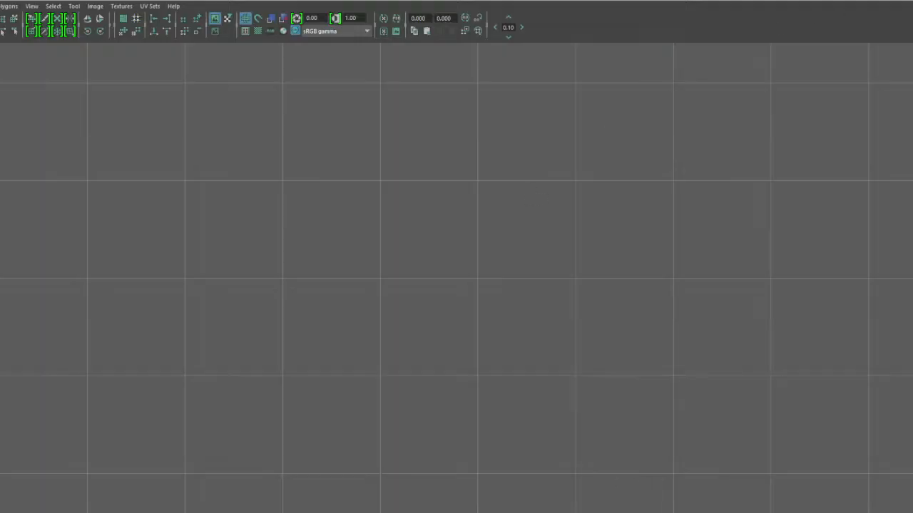